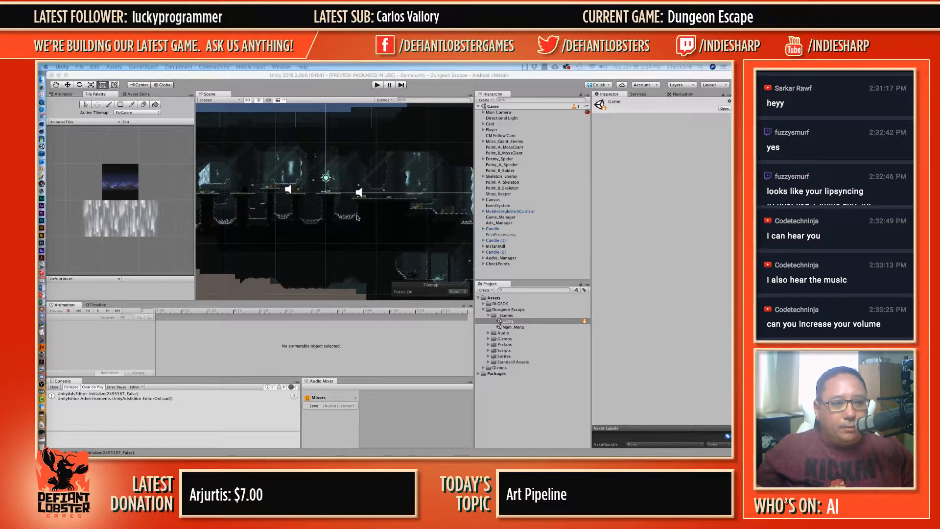
# Step: Enlarge the Scene view by making the Animation panel shorter and the Tile Palette narrower
pyautogui.scroll(-5, 358, 218)
pyautogui.moveTo(398, 194); pyautogui.dragTo(306, 170, button='middle')
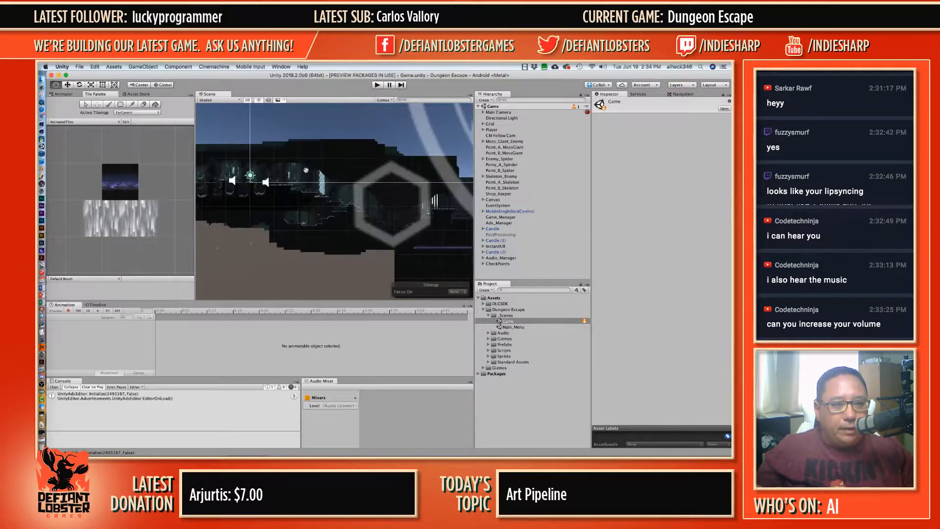
pyautogui.moveTo(306, 170); pyautogui.dragTo(277, 174)
pyautogui.moveTo(426, 196); pyautogui.dragTo(401, 178)
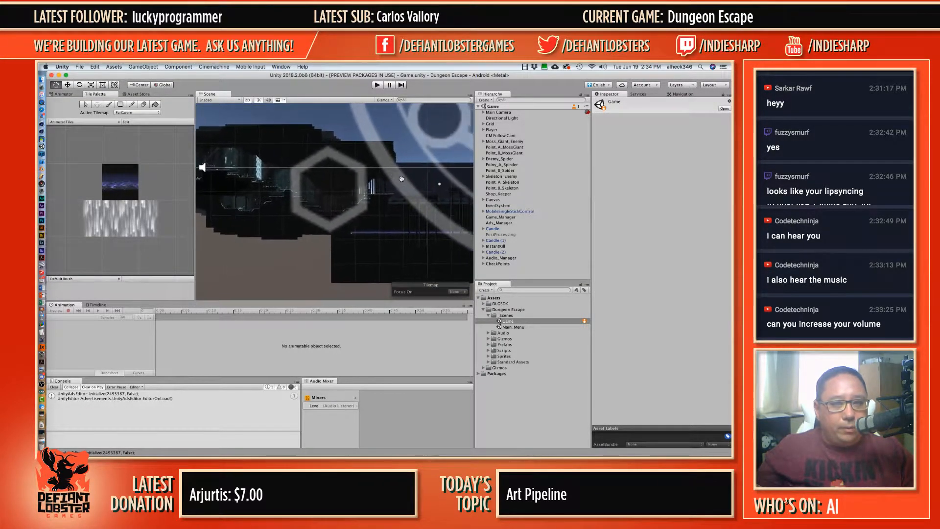
pyautogui.moveTo(244, 299); pyautogui.dragTo(243, 328)
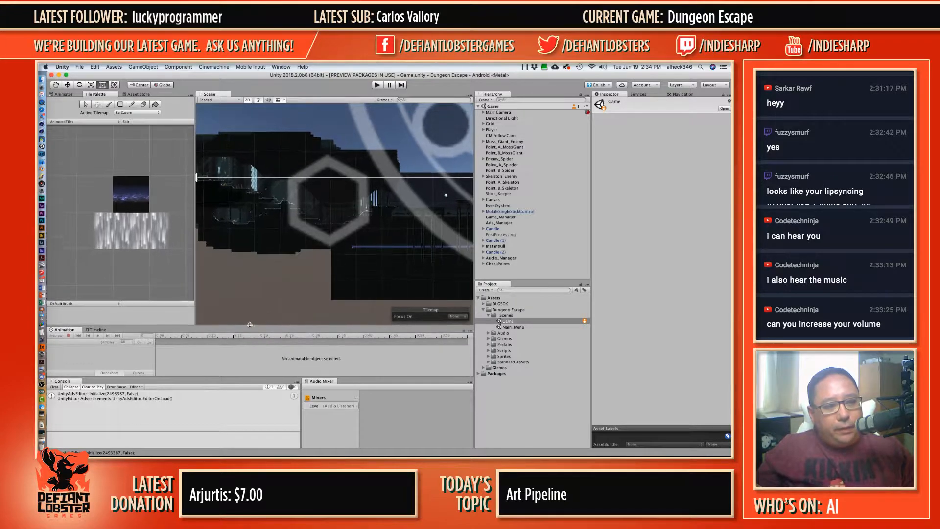
pyautogui.moveTo(196, 237); pyautogui.dragTo(132, 238)
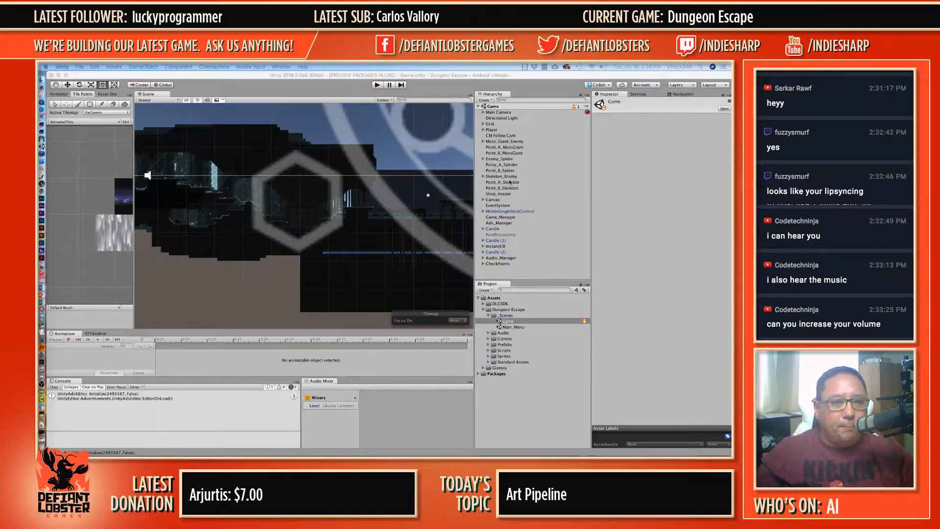
pyautogui.click(426, 82)
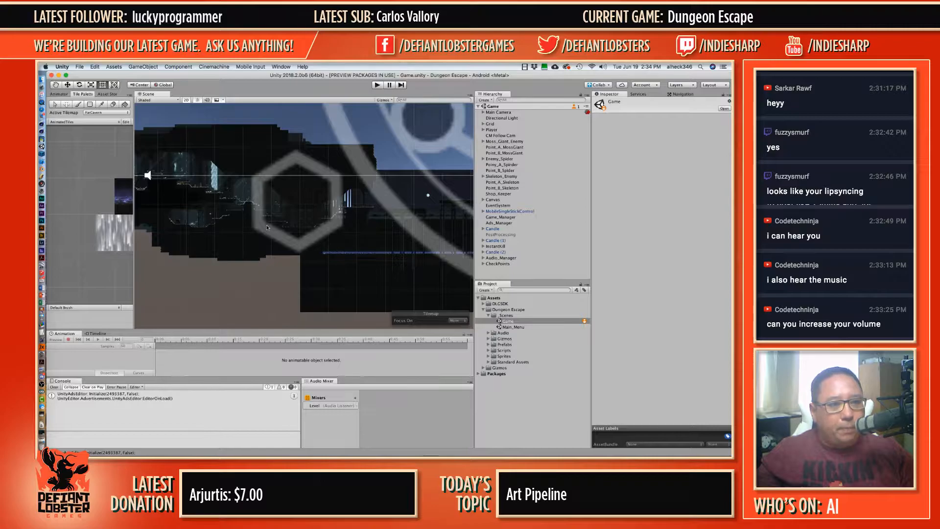
# Step: Try toggling CM Follow Cam and Canvas to find which object draws the large overlay across the level
pyautogui.scroll(10, 267, 227)
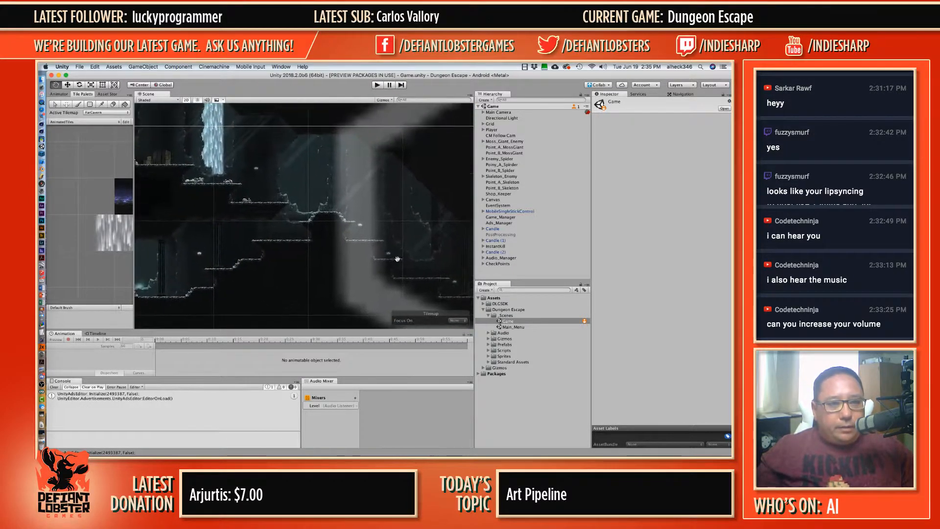
pyautogui.click(382, 100)
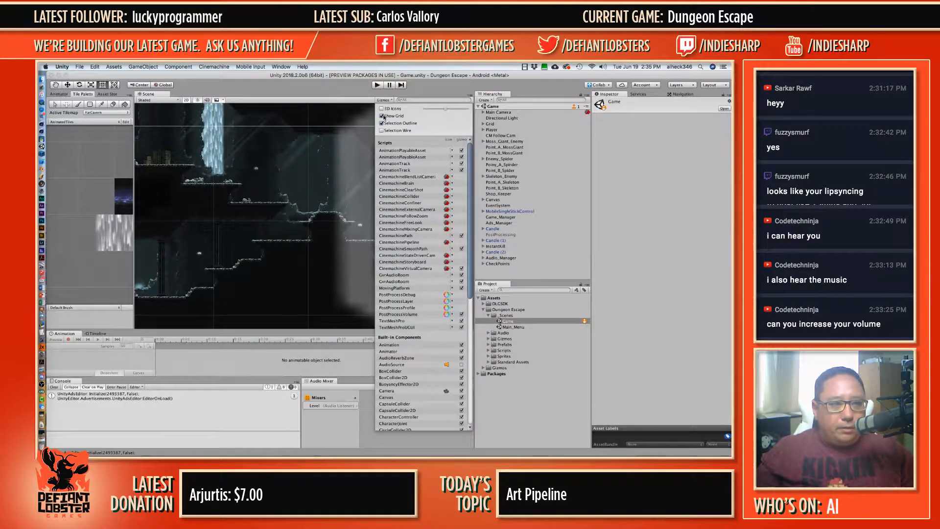
pyautogui.click(479, 120)
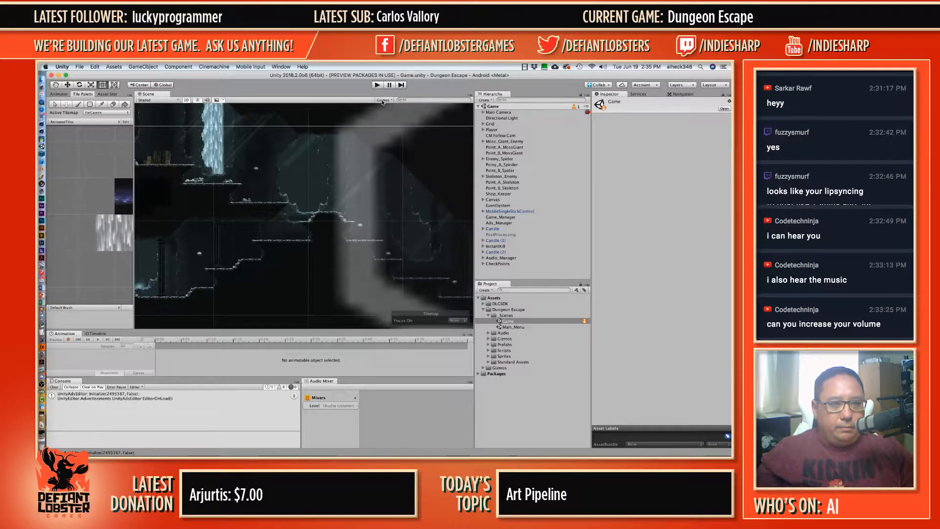
pyautogui.click(511, 136)
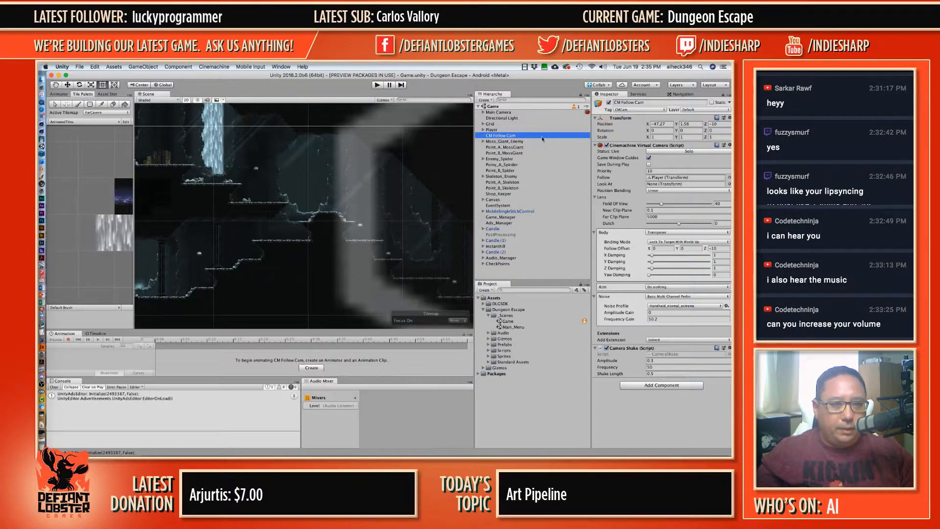
pyautogui.click(610, 121)
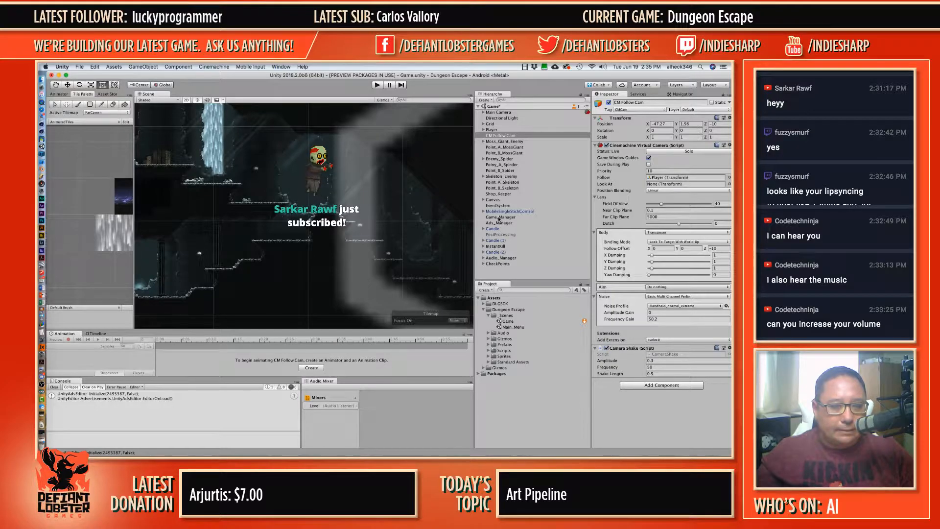
pyautogui.click(493, 199)
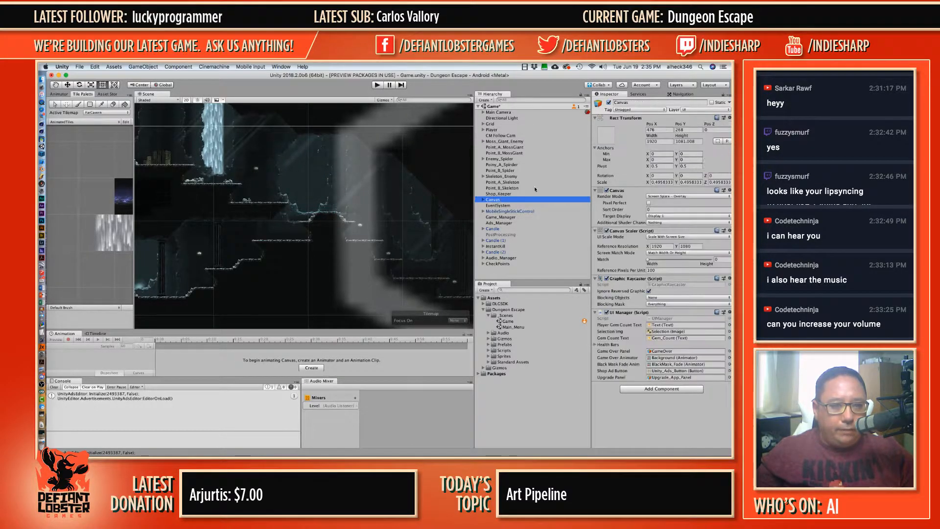
pyautogui.click(608, 103)
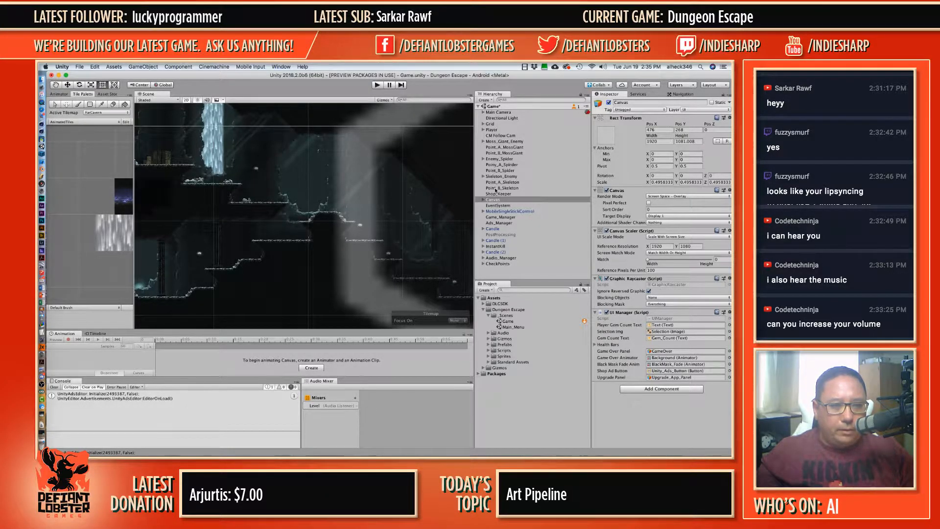
# Step: Deactivate the MobileSingleStickControl object to remove its overlay from the Scene view
pyautogui.click(509, 211)
pyautogui.click(609, 103)
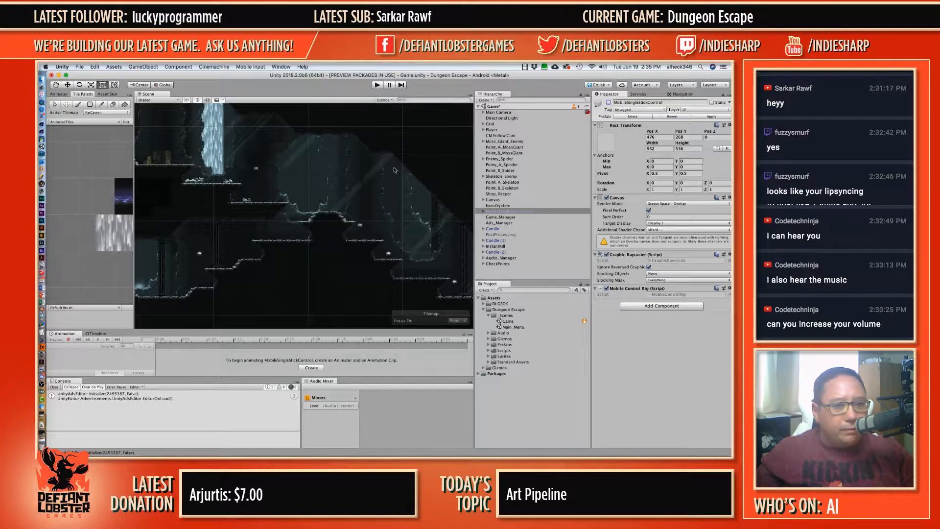
pyautogui.scroll(-10, 395, 170)
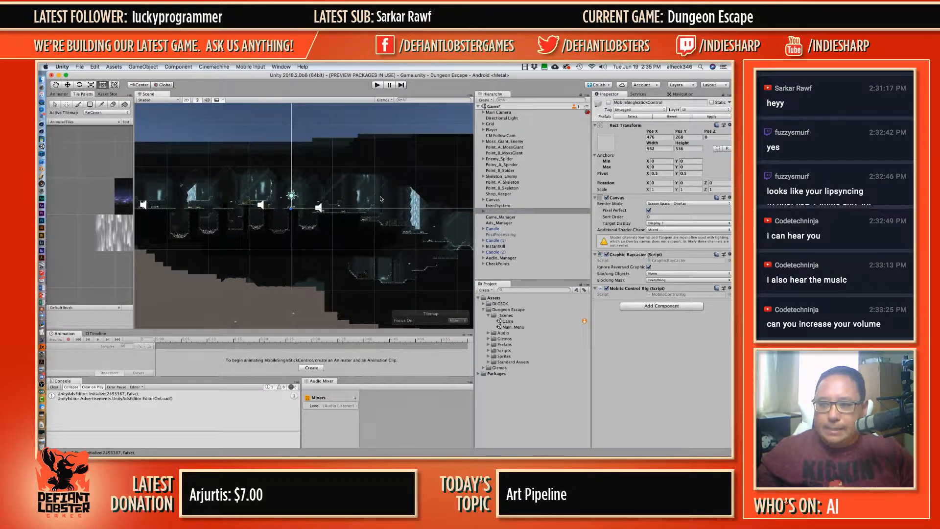
pyautogui.press('super+Tab')
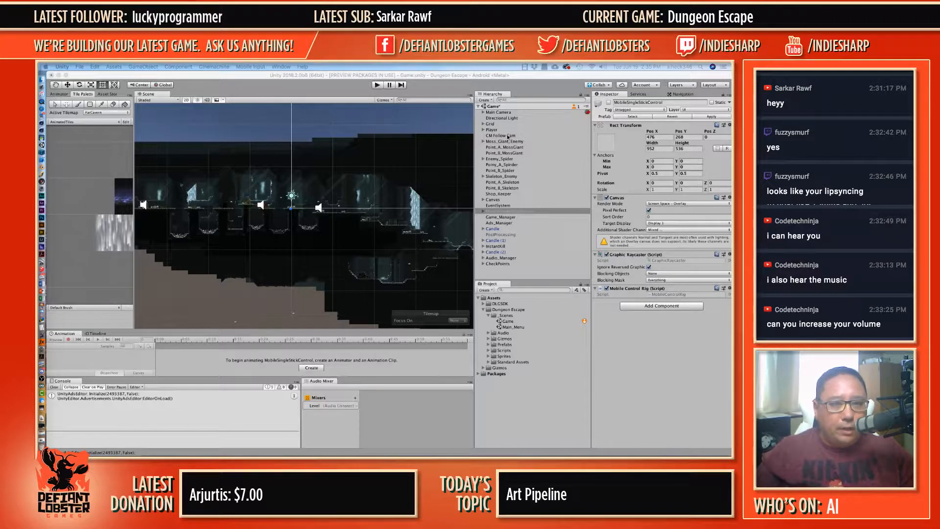
# Step: Expand the Grid object and examine the extent of the Foreground_20-29 group in the level
pyautogui.click(483, 124)
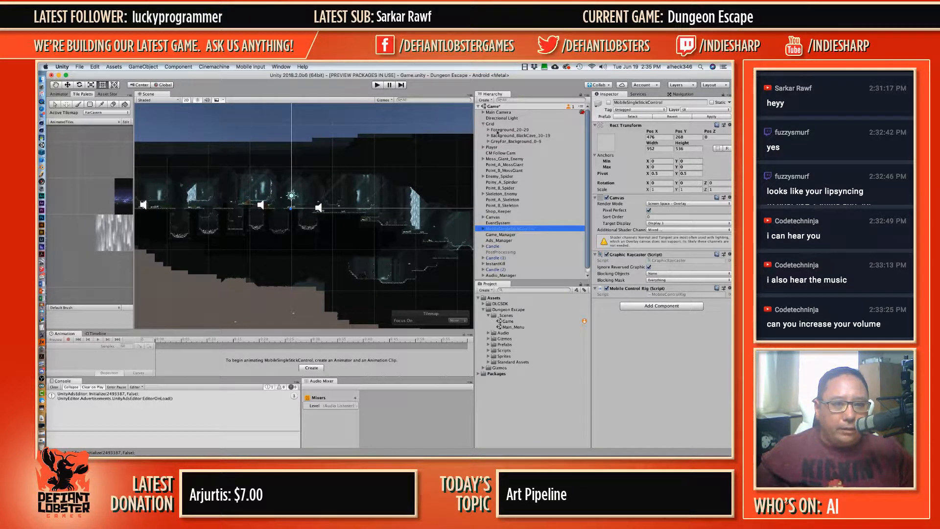
pyautogui.click(498, 134)
pyautogui.click(502, 130)
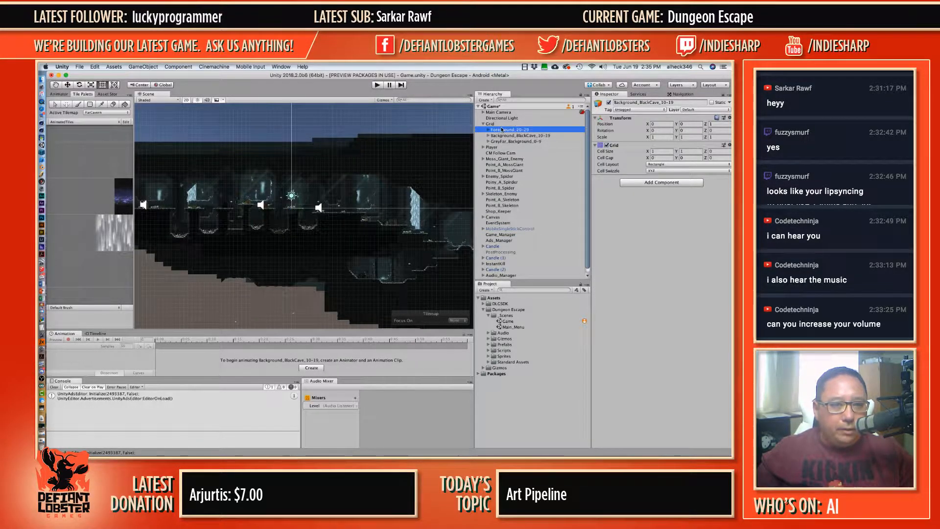
pyautogui.moveTo(343, 210); pyautogui.dragTo(395, 217, button='middle')
pyautogui.scroll(3, 390, 230)
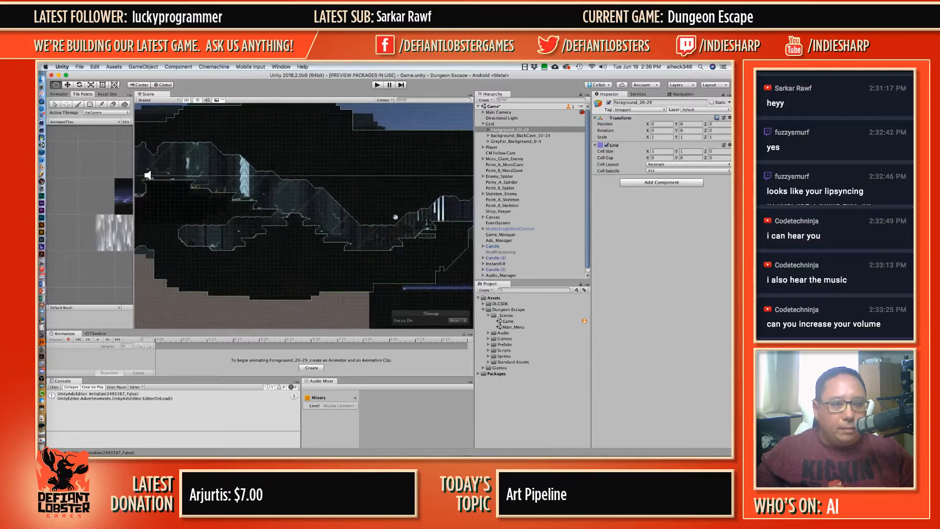
pyautogui.scroll(-5, 395, 217)
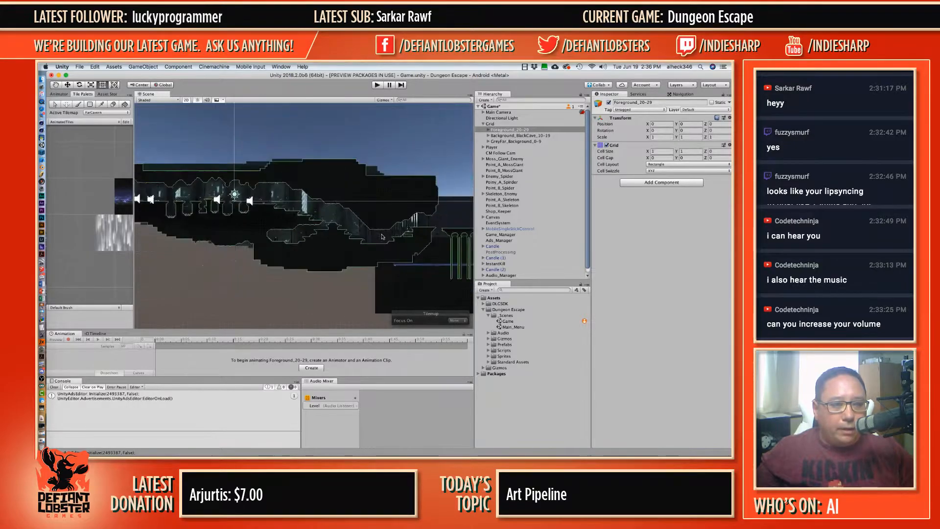
# Step: Deactivate the Background_BlackCave_10-19 and GreyFar_Background_0-9 groups together so only the foreground layers are shown
pyautogui.click(539, 136)
pyautogui.keyDown('shift'); pyautogui.click(528, 142); pyautogui.keyUp('shift')
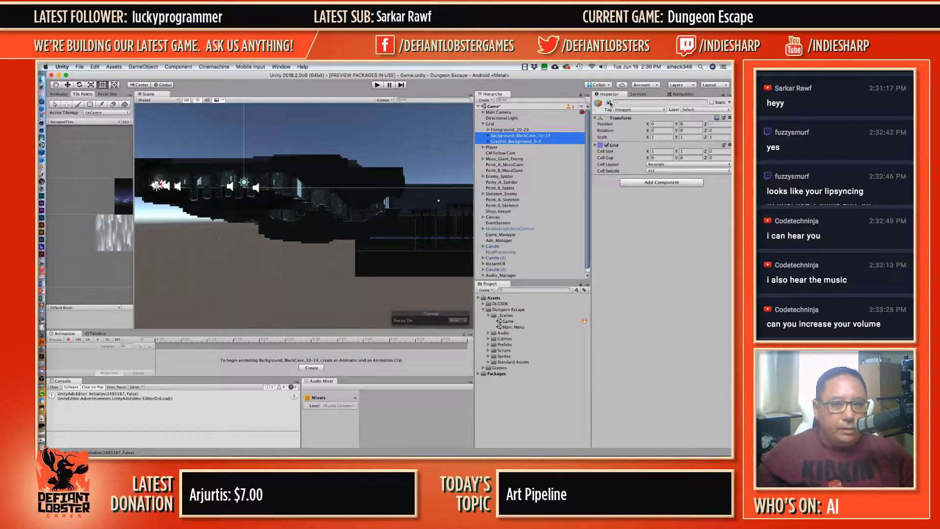
pyautogui.click(609, 102)
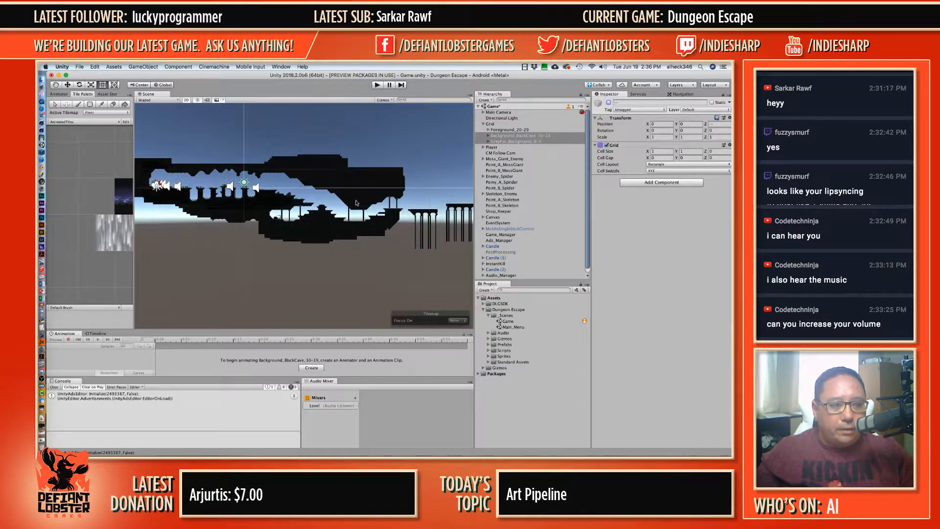
pyautogui.scroll(5, 356, 203)
pyautogui.moveTo(356, 202); pyautogui.dragTo(557, 217, button='middle')
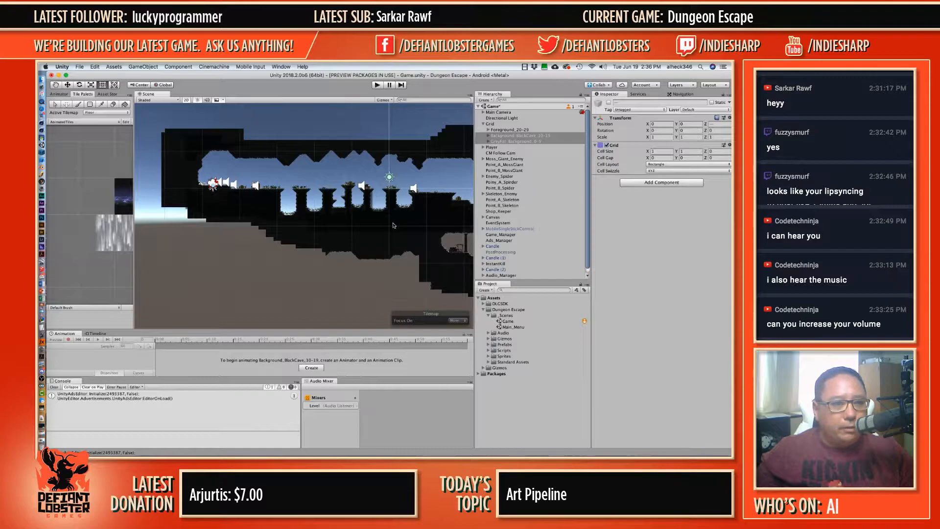
# Step: Disable the Tilemap Collider 2D on the Floor tilemap inside Foreground_20-29
pyautogui.click(510, 130)
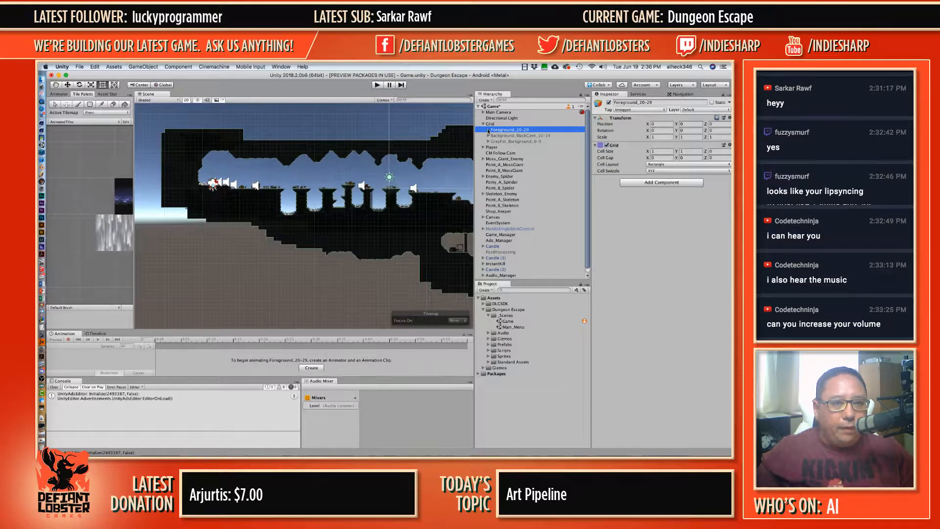
pyautogui.click(488, 130)
pyautogui.click(501, 147)
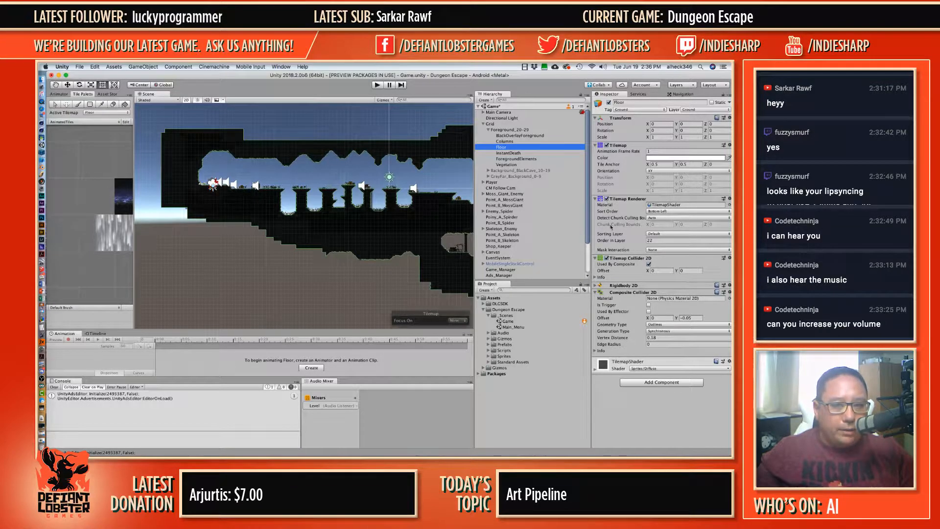
pyautogui.click(607, 258)
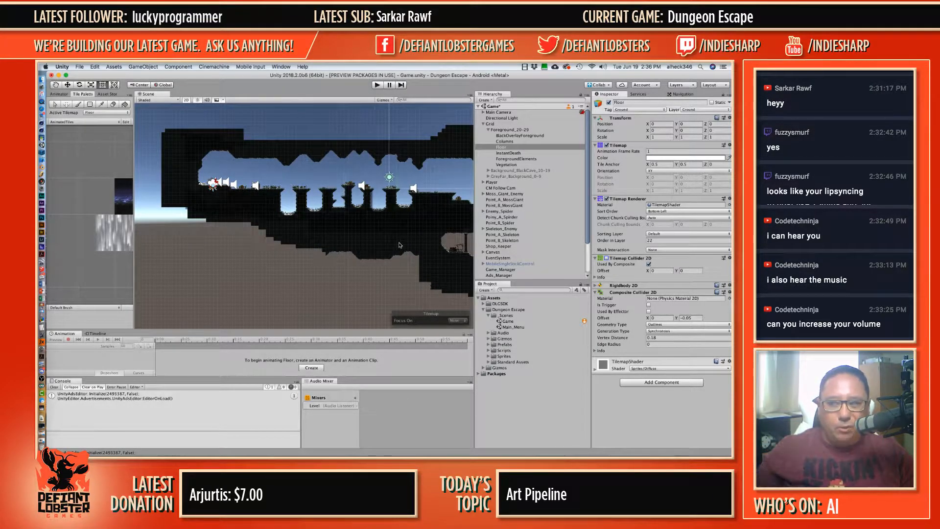
pyautogui.scroll(3, 298, 231)
pyautogui.scroll(1, 298, 231)
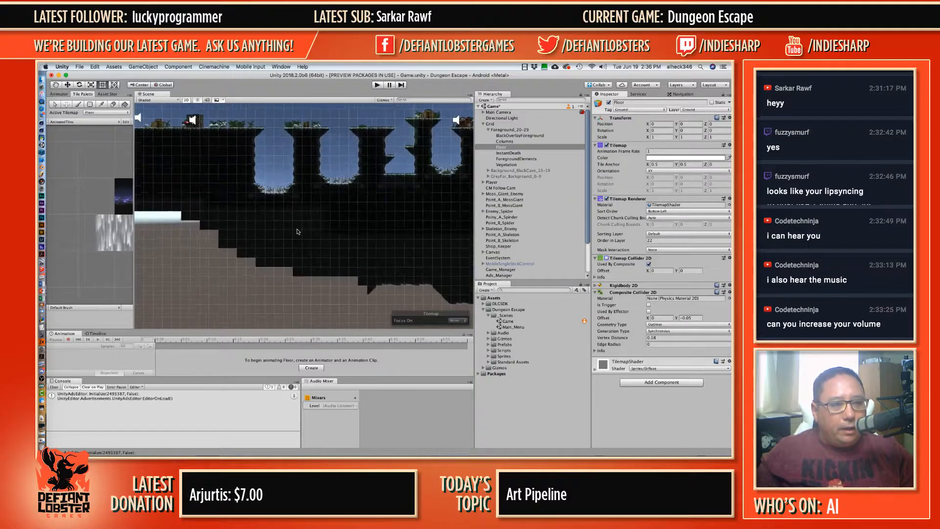
pyautogui.moveTo(299, 171); pyautogui.dragTo(488, 248, button='middle')
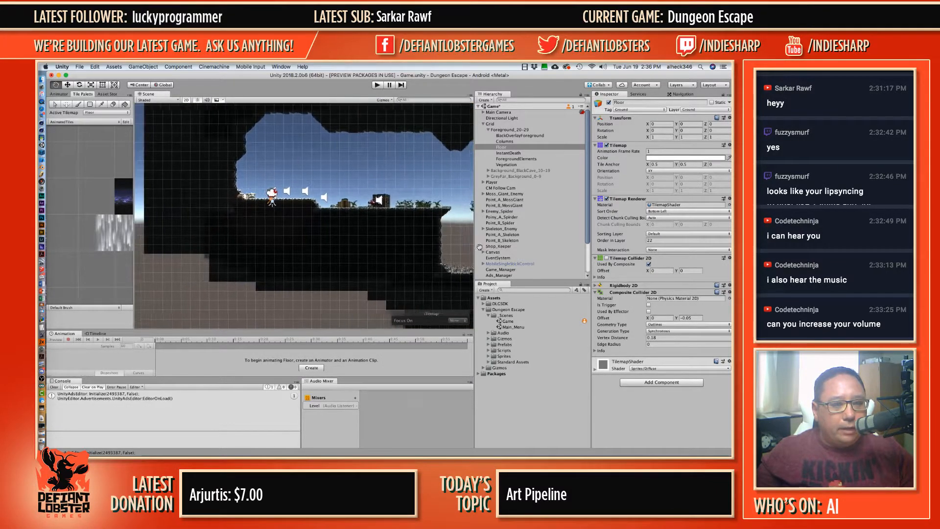
# Step: Deactivate the Columns, ForegroundElements and Vegetation tilemaps together in the Foreground_20-29 group
pyautogui.click(507, 153)
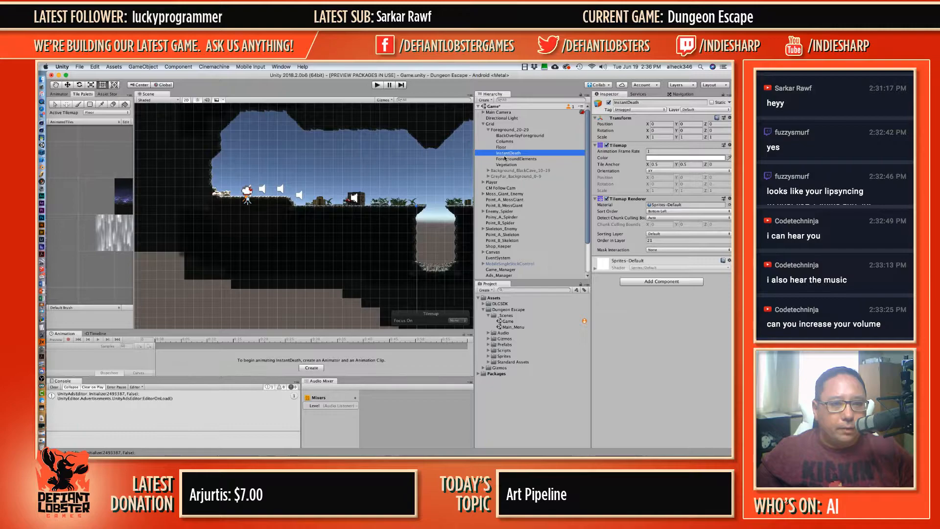
pyautogui.click(505, 159)
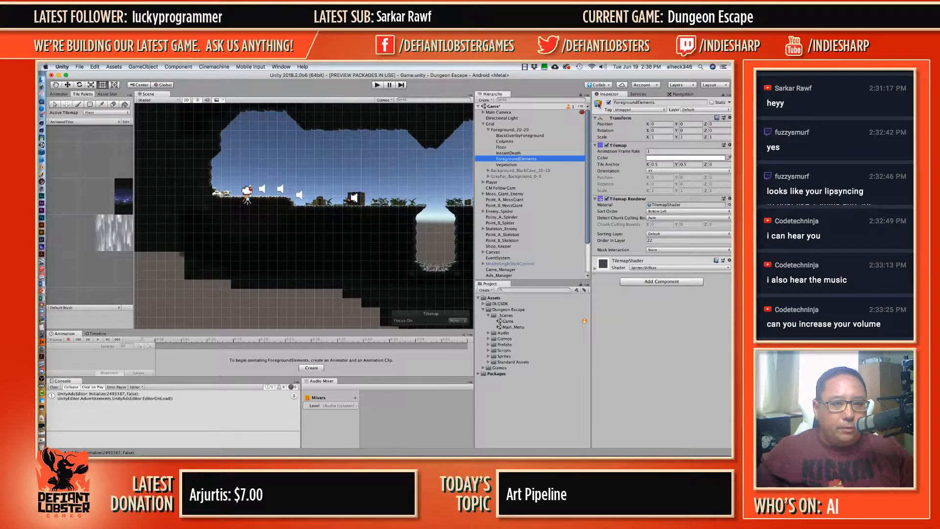
pyautogui.click(514, 165)
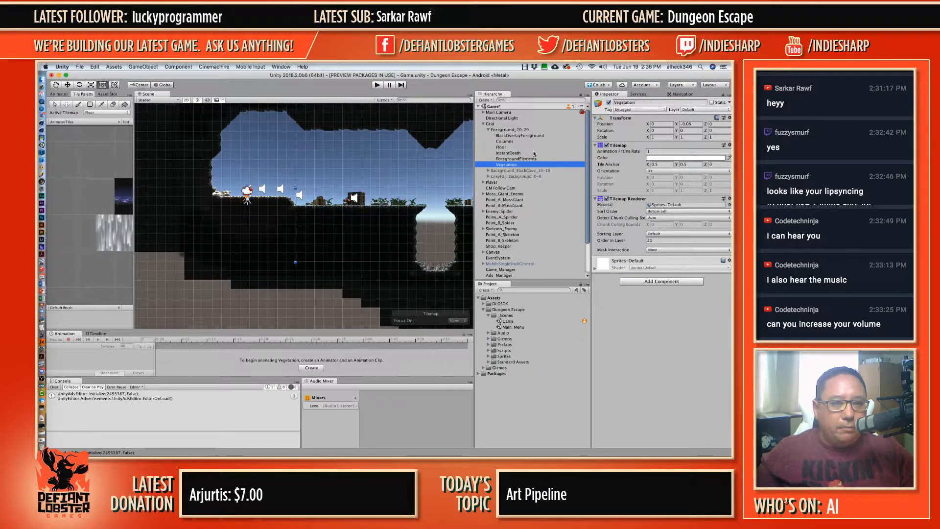
pyautogui.keyDown('super'); pyautogui.click(505, 160); pyautogui.keyUp('super')
pyautogui.keyDown('super'); pyautogui.click(507, 142); pyautogui.keyUp('super')
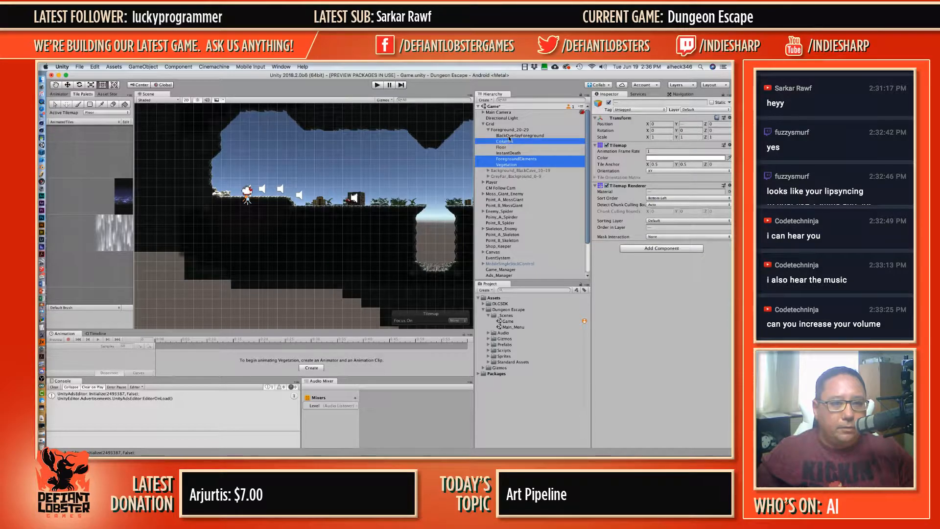
pyautogui.keyDown('super'); pyautogui.click(509, 137); pyautogui.keyUp('super')
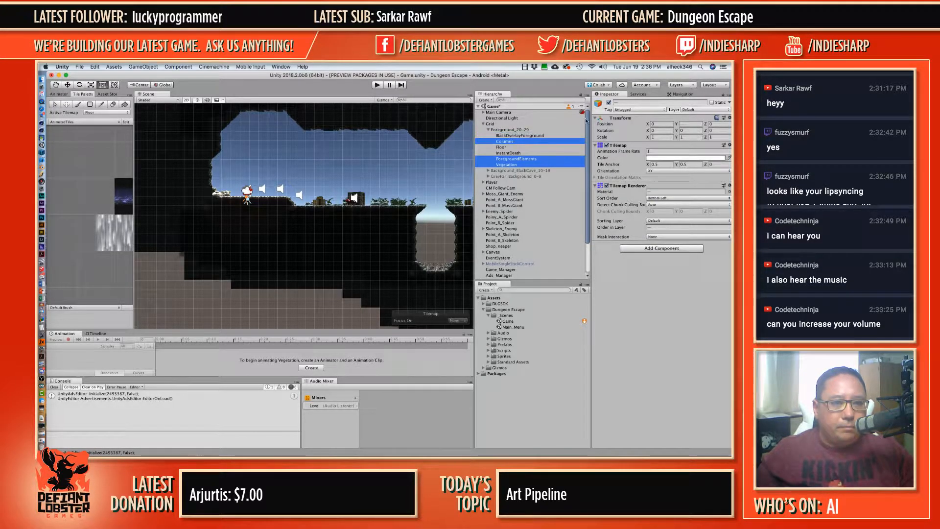
pyautogui.click(608, 102)
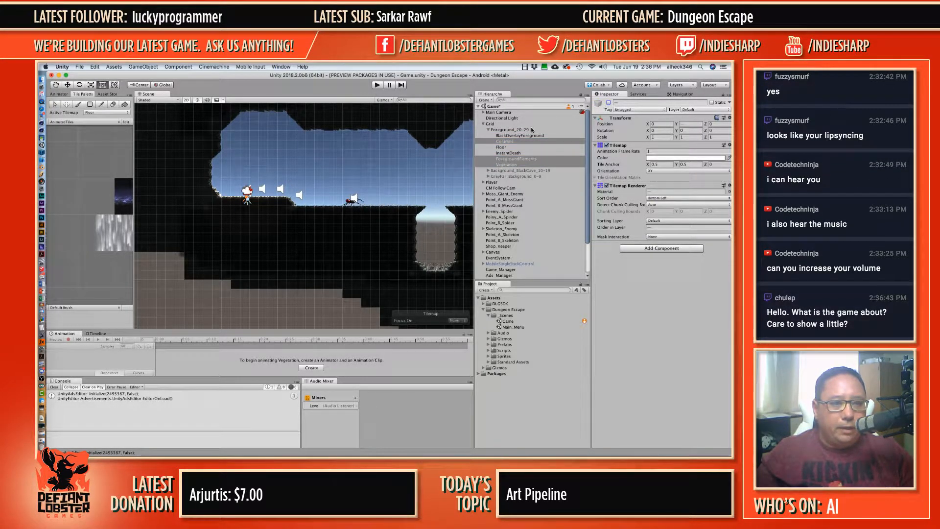
# Step: Deactivate the BlackOverlayForeground tilemap and select the Floor tilemap
pyautogui.click(520, 136)
pyautogui.click(608, 103)
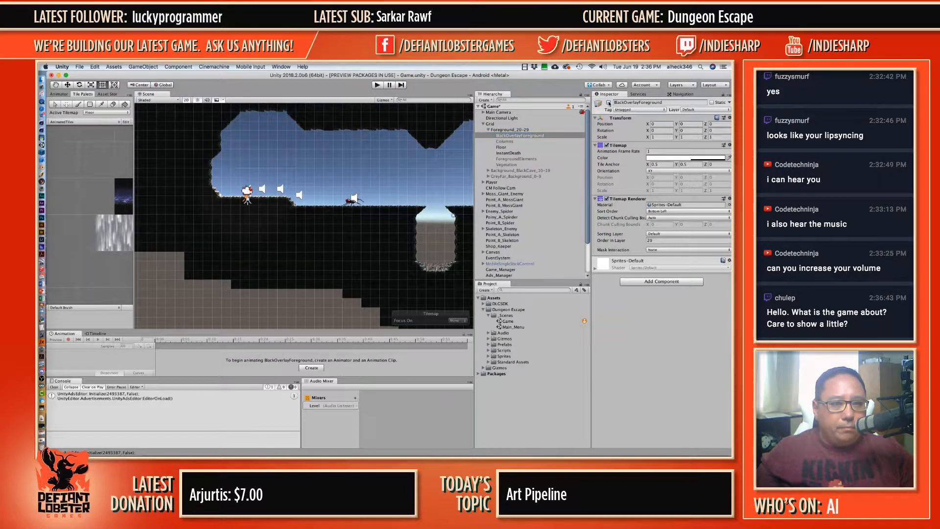
pyautogui.click(506, 148)
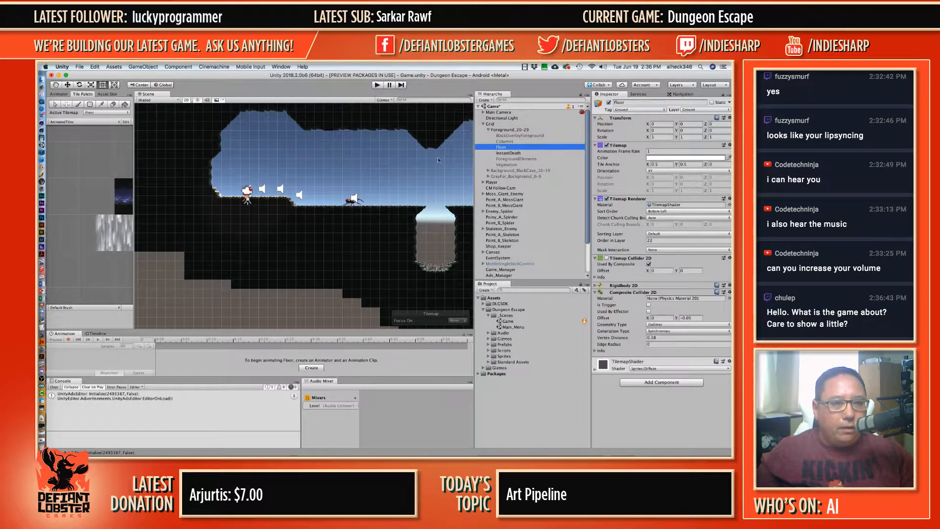
# Step: Widen the Tile Palette area and load the BackgroundCavern palette
pyautogui.scroll(-4, 408, 222)
pyautogui.moveTo(409, 222); pyautogui.dragTo(310, 216)
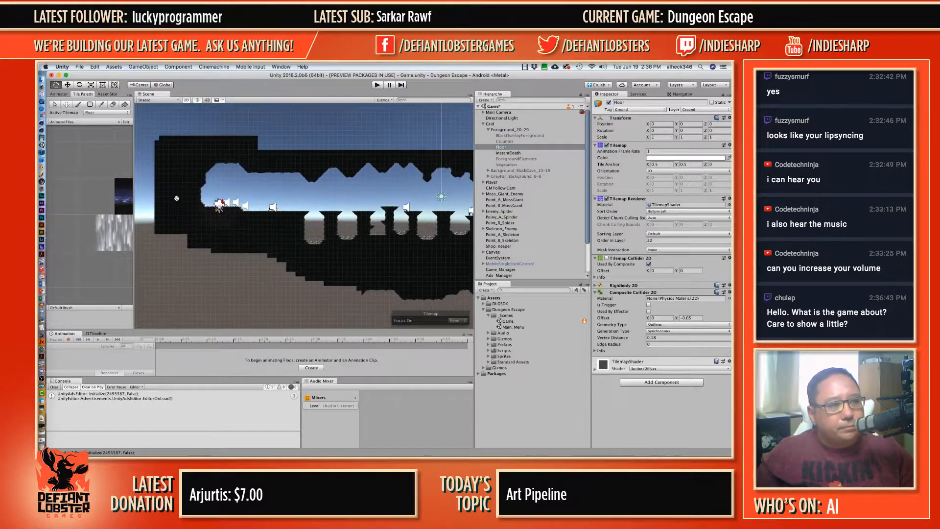
pyautogui.moveTo(139, 168); pyautogui.dragTo(160, 168)
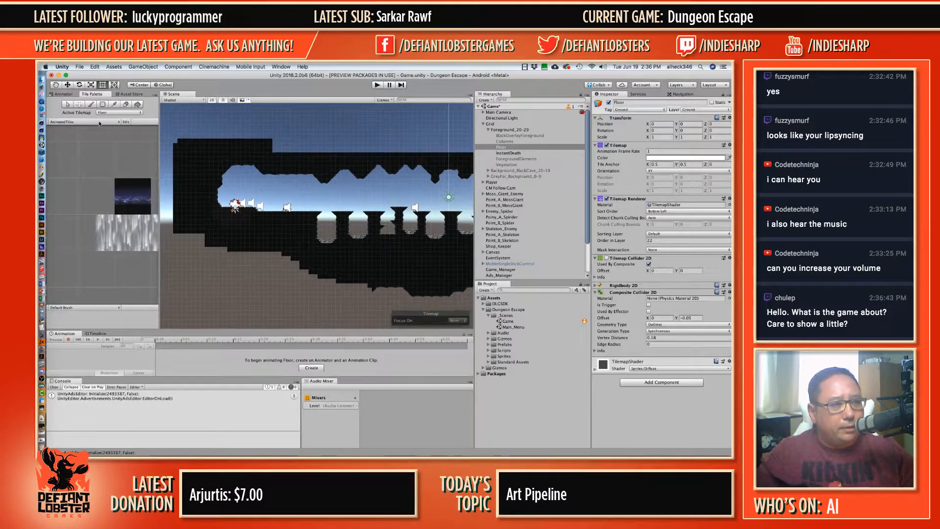
pyautogui.click(83, 121)
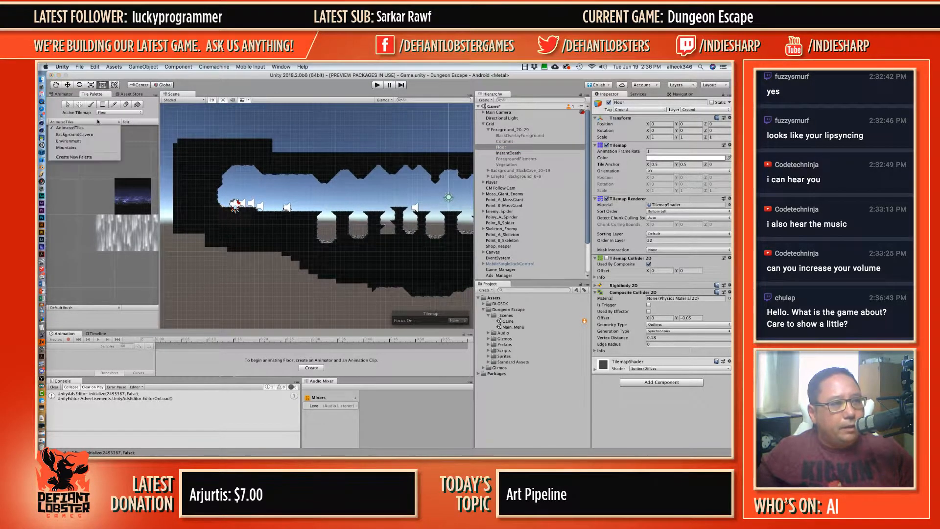
pyautogui.click(75, 135)
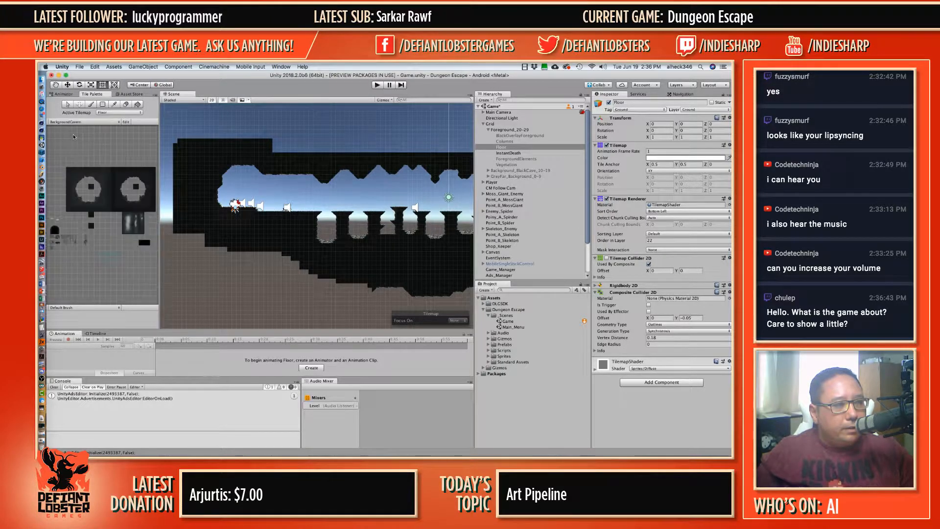
# Step: Load the Environment palette and enlarge the Tile Palette area to show its tiles up close
pyautogui.click(78, 121)
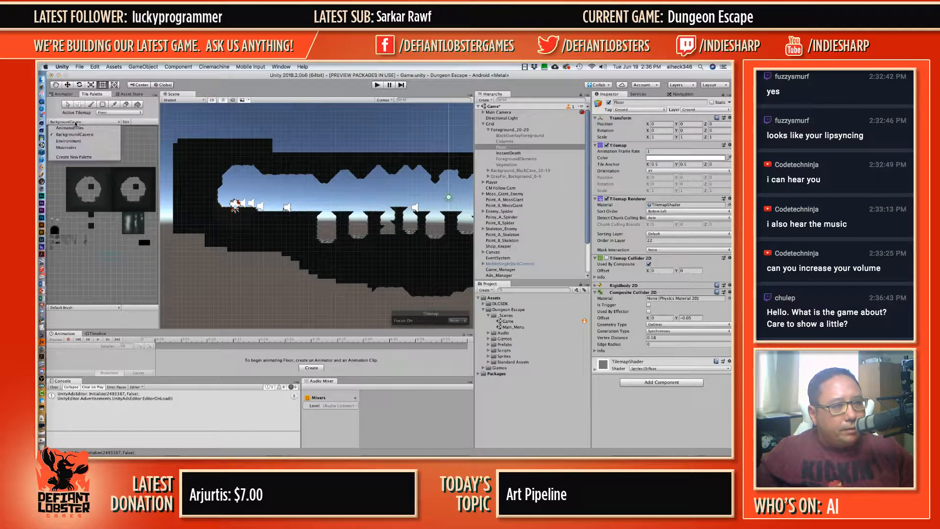
pyautogui.click(71, 142)
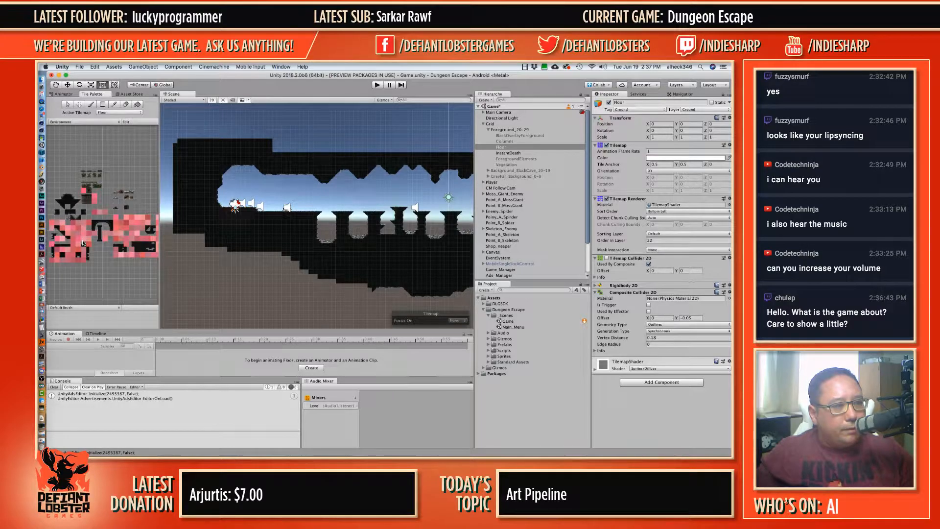
pyautogui.moveTo(159, 195); pyautogui.dragTo(211, 197)
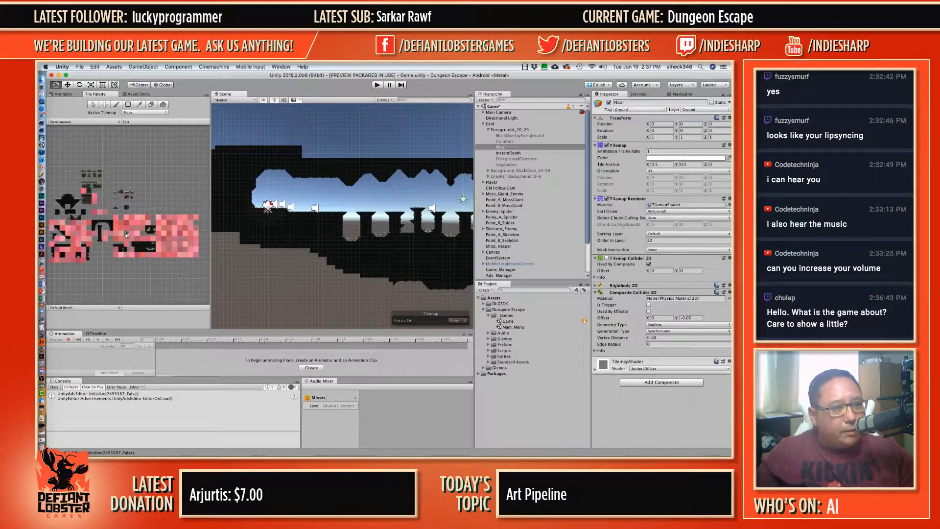
pyautogui.moveTo(110, 236)
pyautogui.keyDown('alt'); pyautogui.mouseDown()
pyautogui.moveTo(140, 247)
pyautogui.moveTo(137, 227)
pyautogui.moveTo(104, 230)
pyautogui.mouseUp(); pyautogui.keyUp('alt')
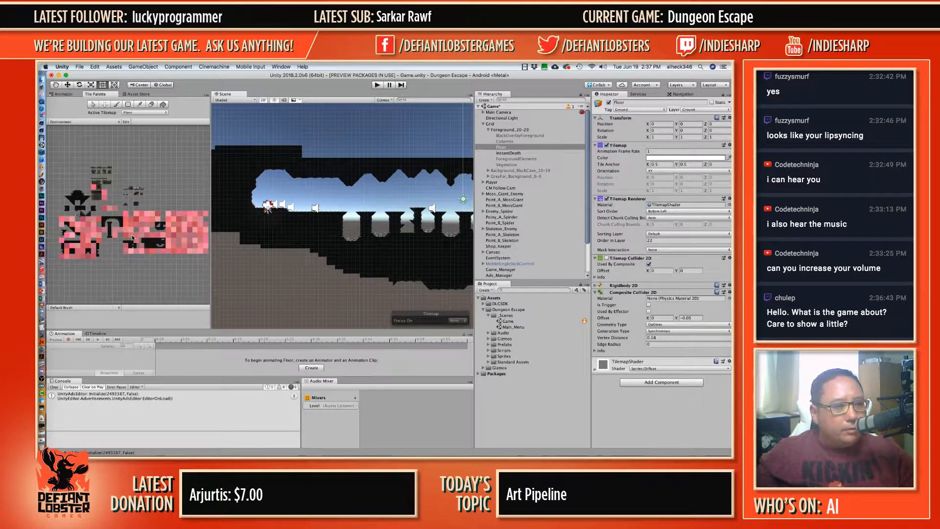
pyautogui.scroll(3, 111, 217)
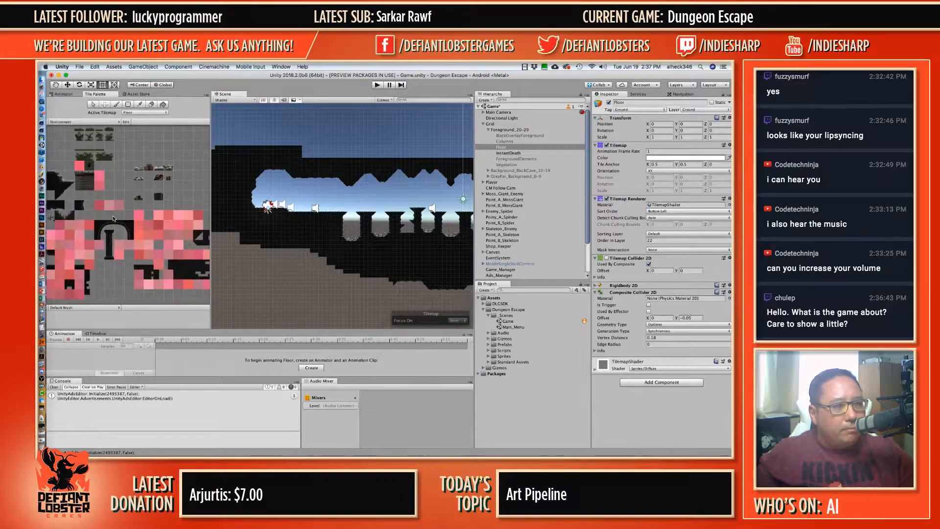
pyautogui.hscroll(-5, 105, 214)
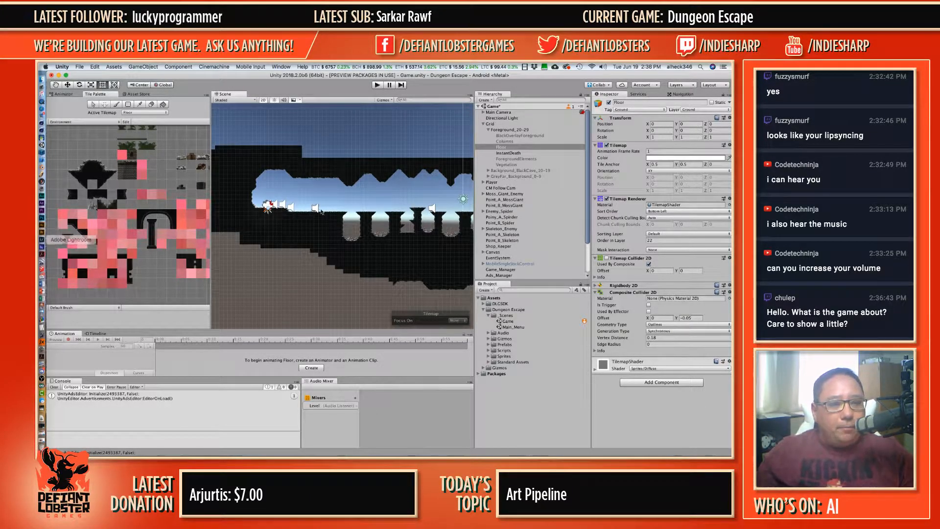
# Step: Erase the upper-left tiles of the left freestanding column structure beyond the level's right end on the Floor tilemap
pyautogui.moveTo(321, 212); pyautogui.dragTo(279, 185, button='middle')
pyautogui.scroll(-3, 318, 245)
pyautogui.moveTo(320, 247); pyautogui.dragTo(333, 197, button='middle')
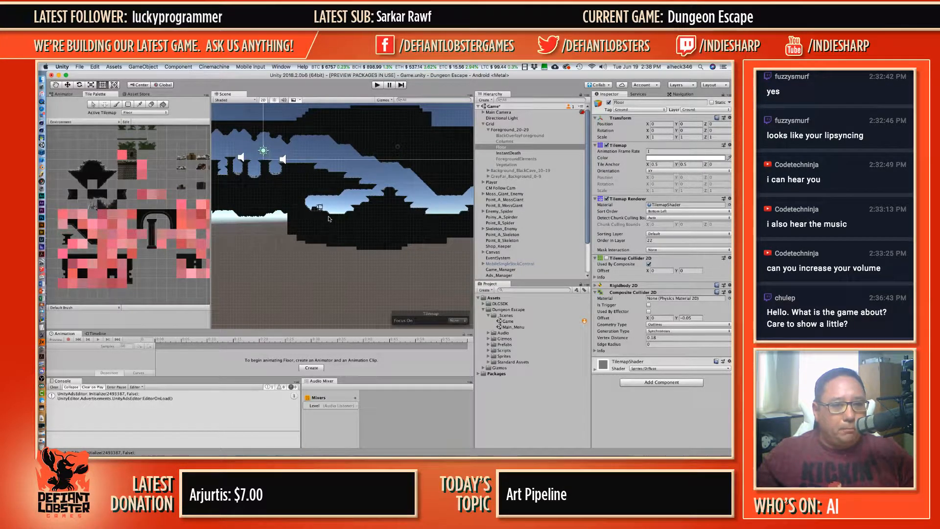
pyautogui.scroll(-3, 526, 257)
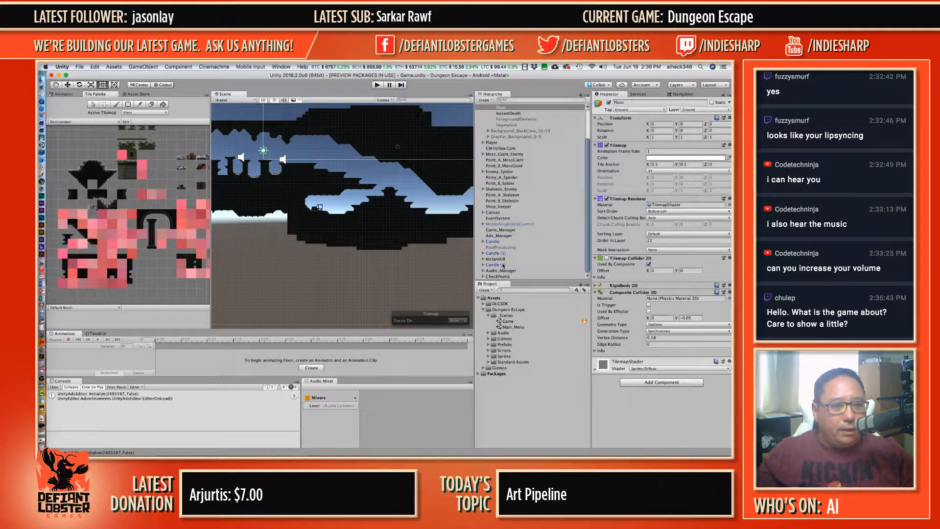
pyautogui.scroll(3, 502, 230)
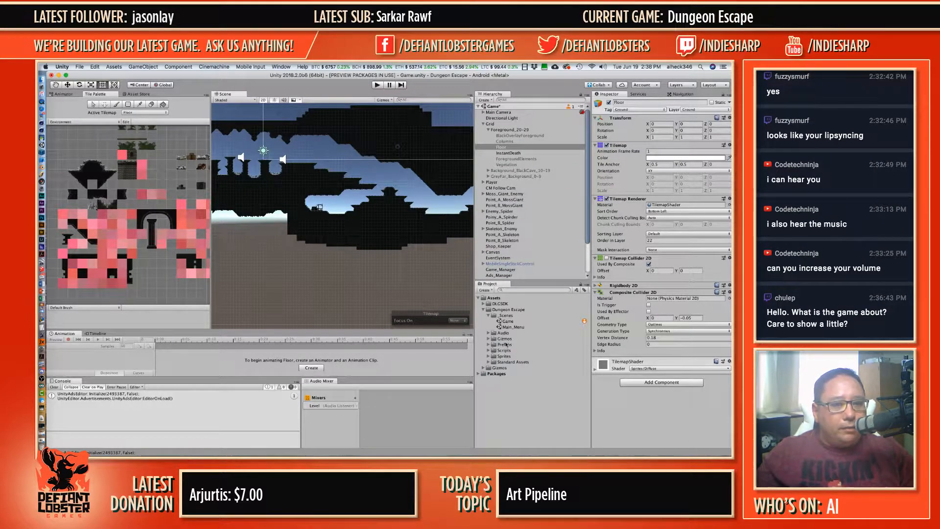
pyautogui.moveTo(380, 195); pyautogui.dragTo(218, 205)
pyautogui.moveTo(316, 209); pyautogui.dragTo(336, 195)
pyautogui.press('d')
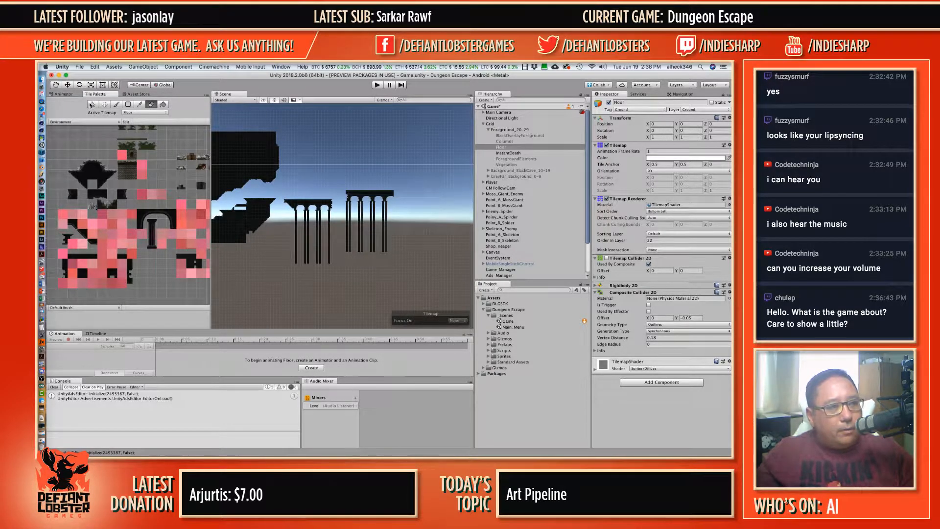
pyautogui.click(91, 104)
pyautogui.moveTo(283, 177); pyautogui.dragTo(340, 231)
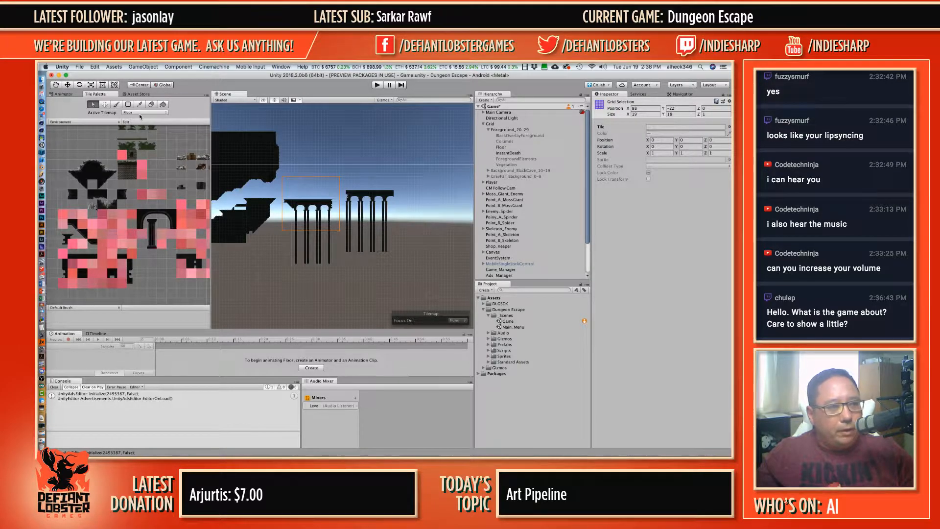
pyautogui.click(152, 105)
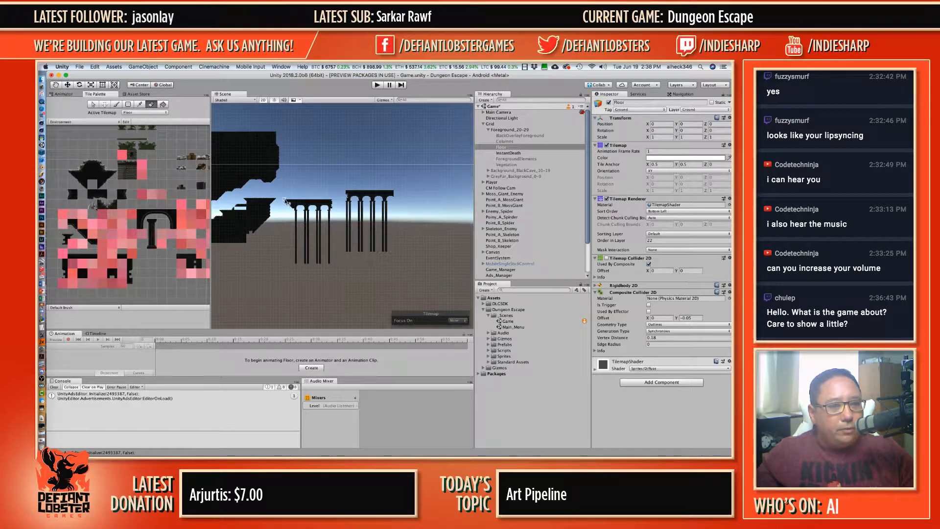
pyautogui.moveTo(286, 200); pyautogui.dragTo(283, 198)
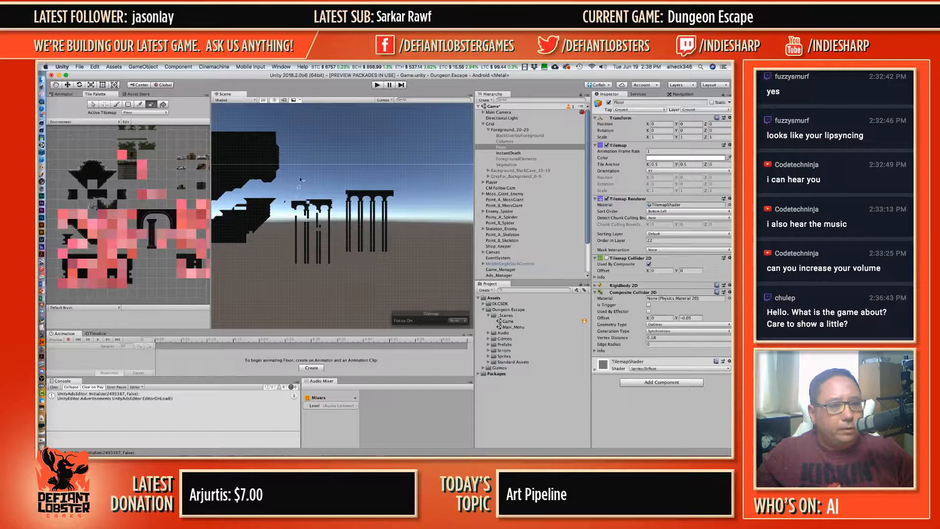
# Step: Erase the two leftmost column shafts of the left freestanding structure from the Floor tilemap
pyautogui.click(94, 104)
pyautogui.moveTo(316, 197); pyautogui.dragTo(304, 209)
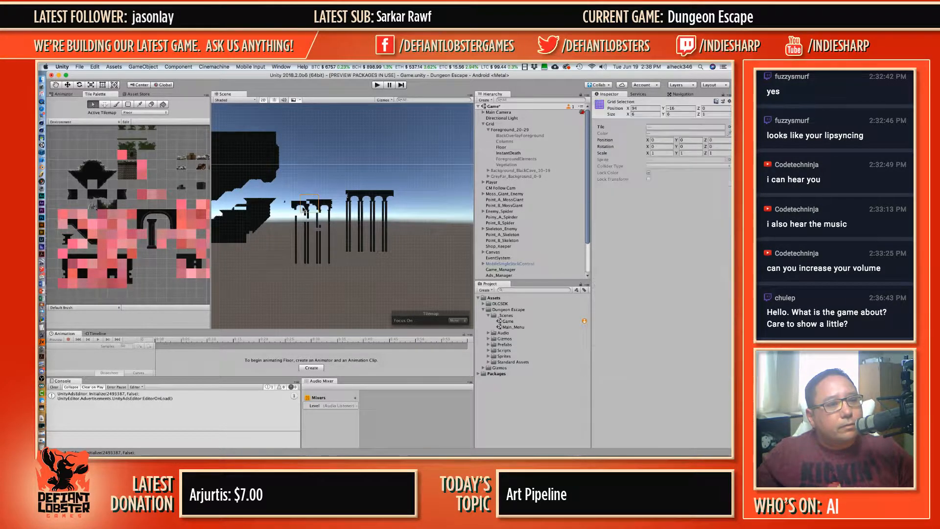
pyautogui.press('d')
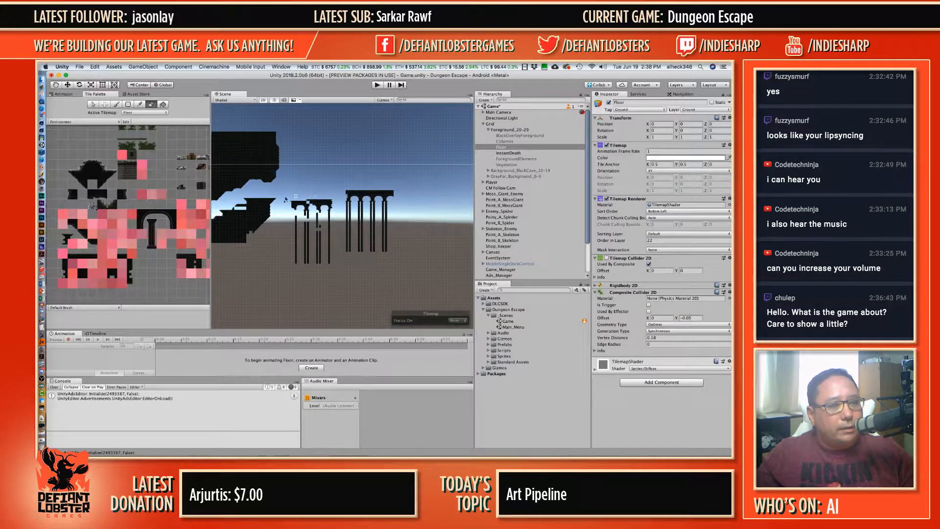
pyautogui.moveTo(296, 223)
pyautogui.mouseDown()
pyautogui.moveTo(295, 198)
pyautogui.moveTo(294, 272)
pyautogui.mouseUp()
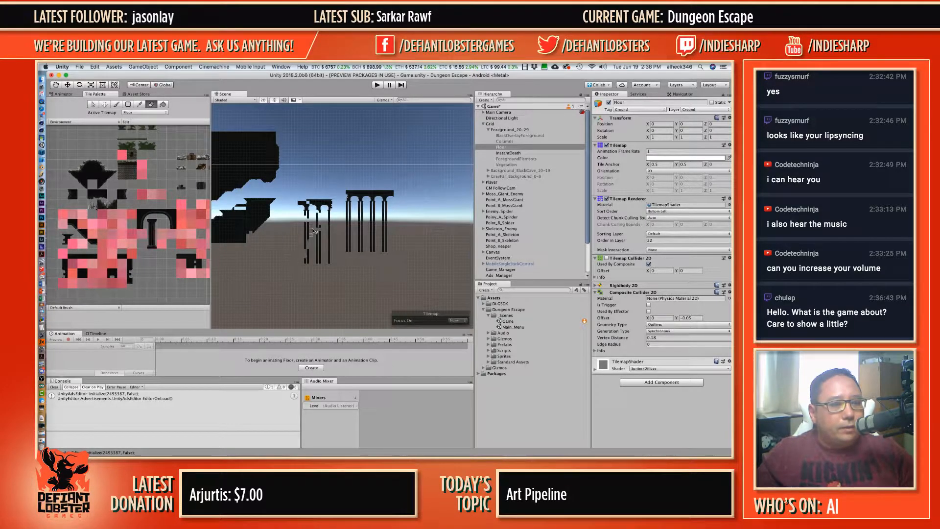
pyautogui.moveTo(314, 231)
pyautogui.mouseDown()
pyautogui.moveTo(307, 267)
pyautogui.moveTo(302, 240)
pyautogui.mouseUp()
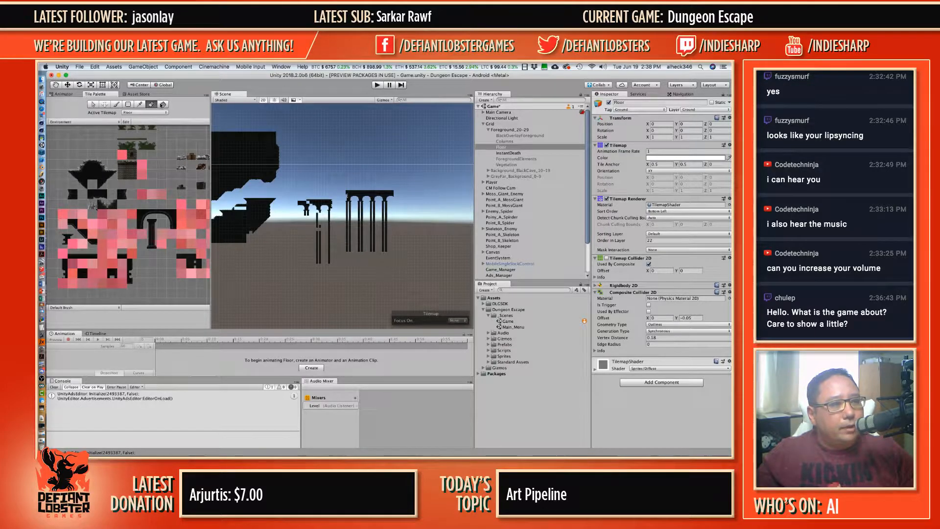
# Step: Try a box fill over the top of the remaining left columns and select the grid area around them
pyautogui.click(128, 104)
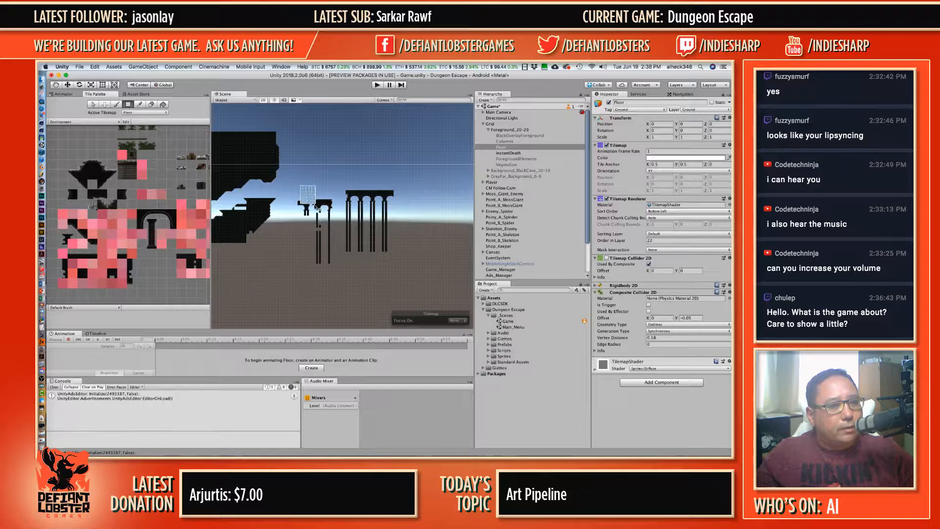
pyautogui.moveTo(316, 208); pyautogui.dragTo(330, 221)
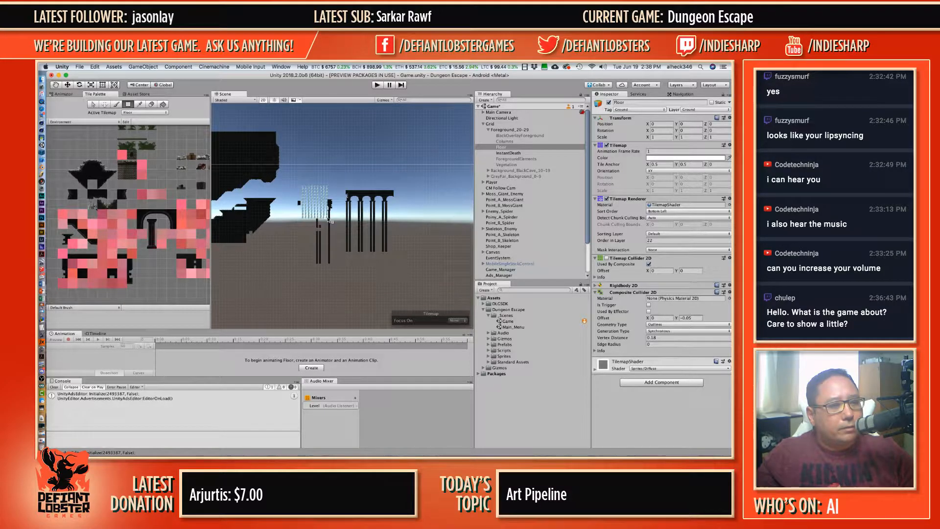
pyautogui.click(93, 105)
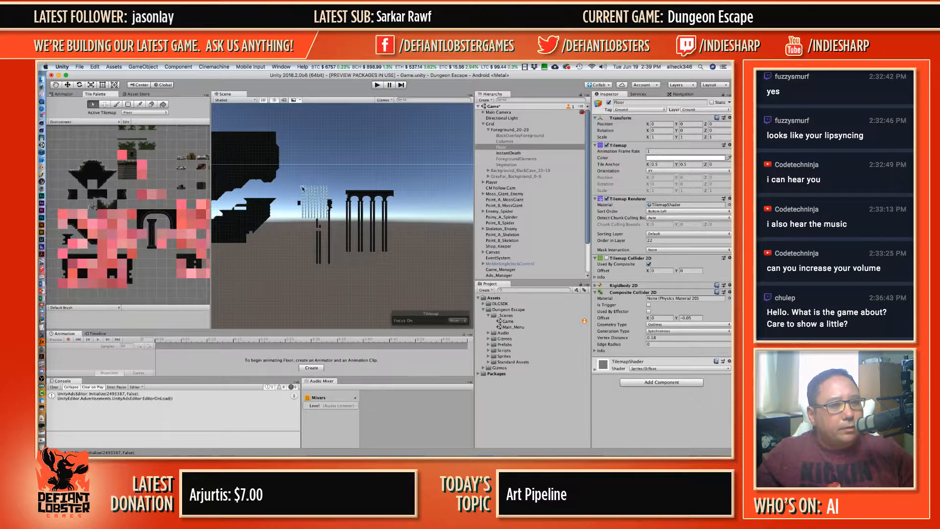
pyautogui.moveTo(298, 183); pyautogui.dragTo(336, 274)
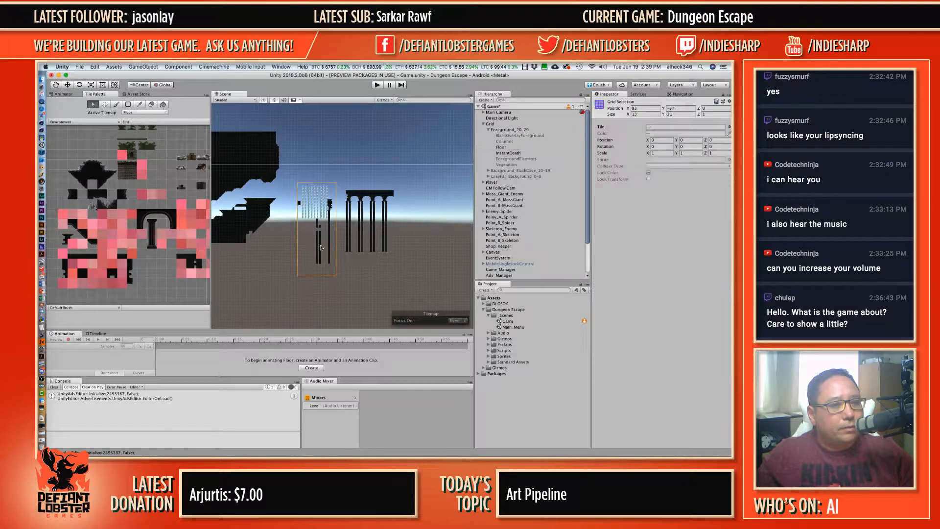
# Step: Pick a large block of tiles around the right columns and erase both remaining freestanding column structures from the Floor tilemap
pyautogui.click(151, 104)
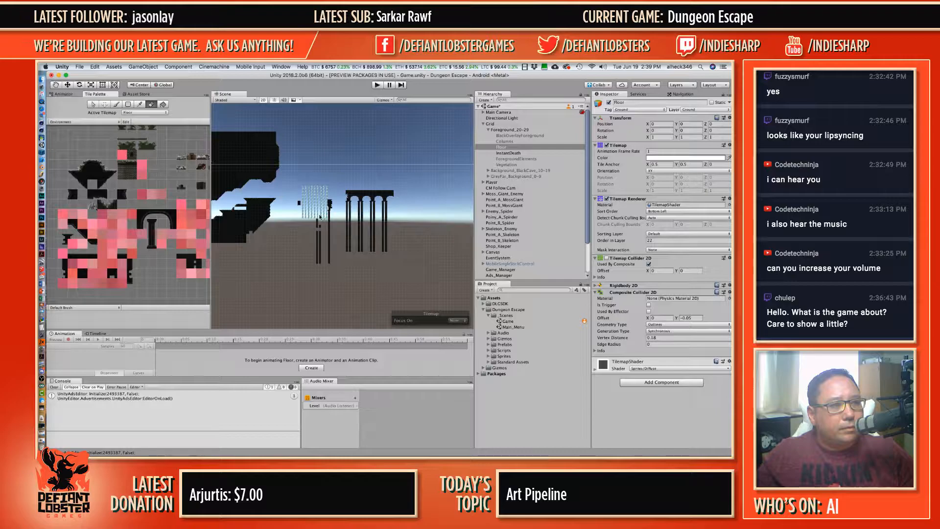
pyautogui.press('b')
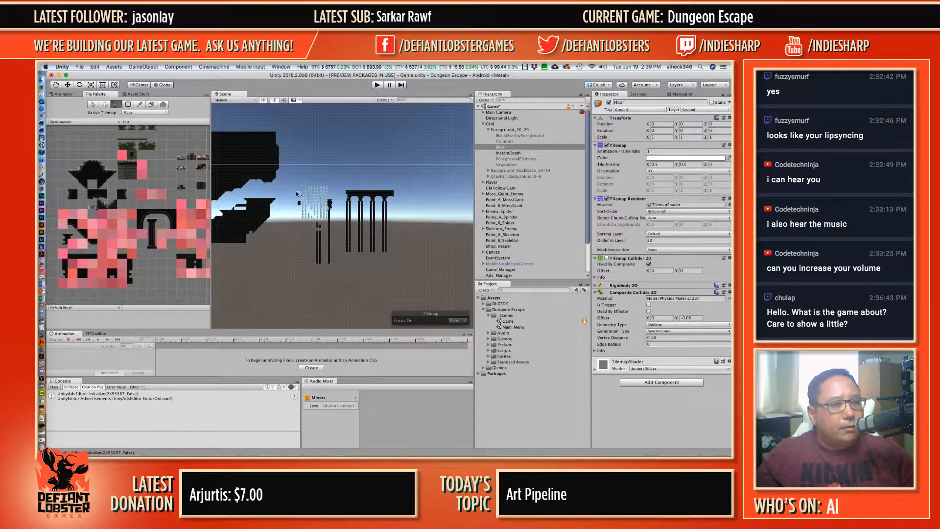
pyautogui.moveTo(366, 179); pyautogui.dragTo(352, 190, button='middle')
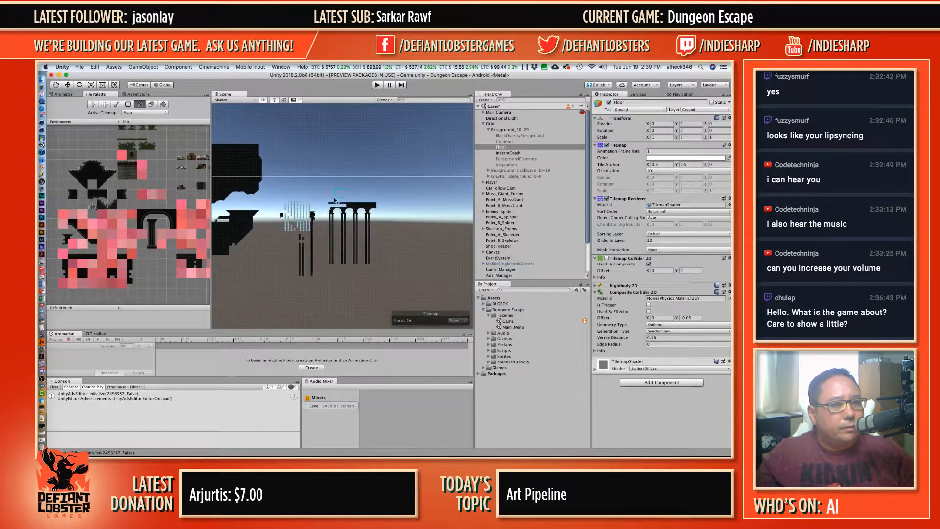
pyautogui.keyDown('ctrl'); pyautogui.moveTo(322, 229); pyautogui.dragTo(362, 182); pyautogui.keyUp('ctrl')
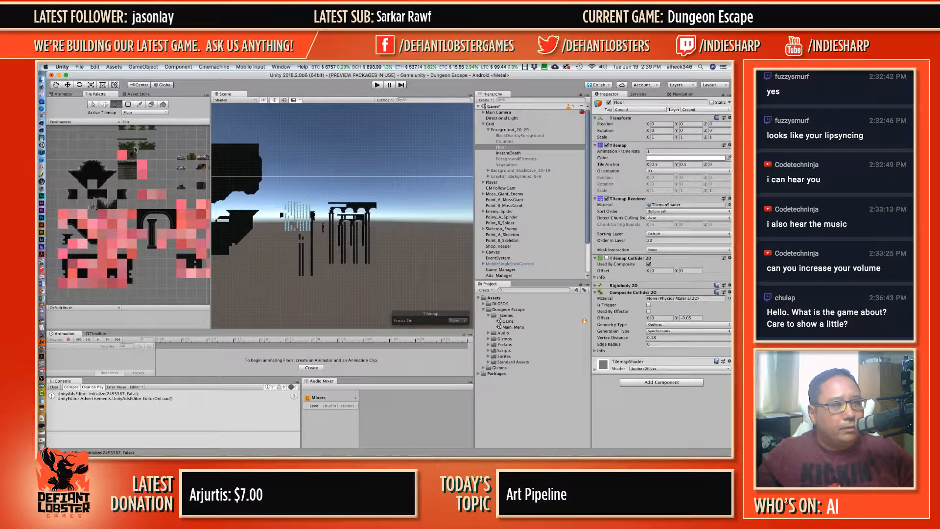
pyautogui.click(153, 104)
pyautogui.moveTo(347, 220)
pyautogui.mouseDown()
pyautogui.moveTo(325, 262)
pyautogui.moveTo(282, 260)
pyautogui.moveTo(287, 302)
pyautogui.mouseUp()
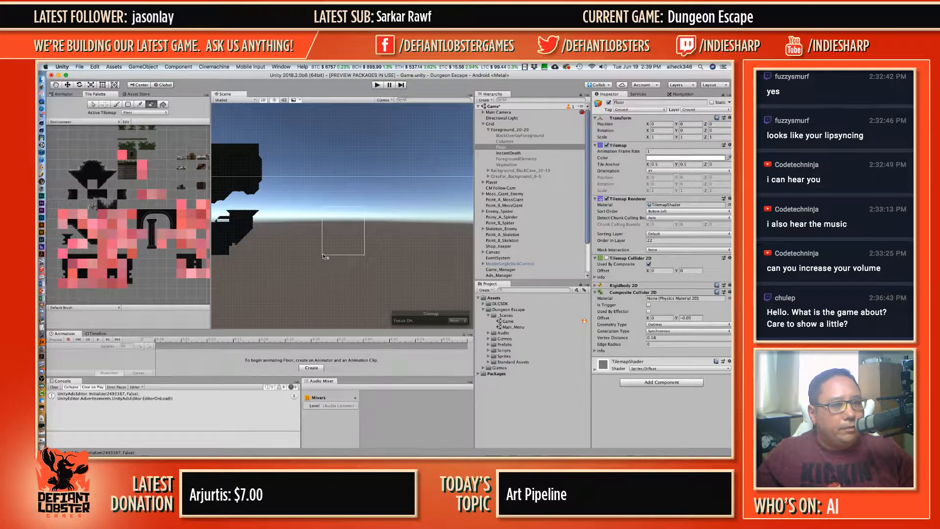
pyautogui.click(93, 104)
pyautogui.click(354, 217)
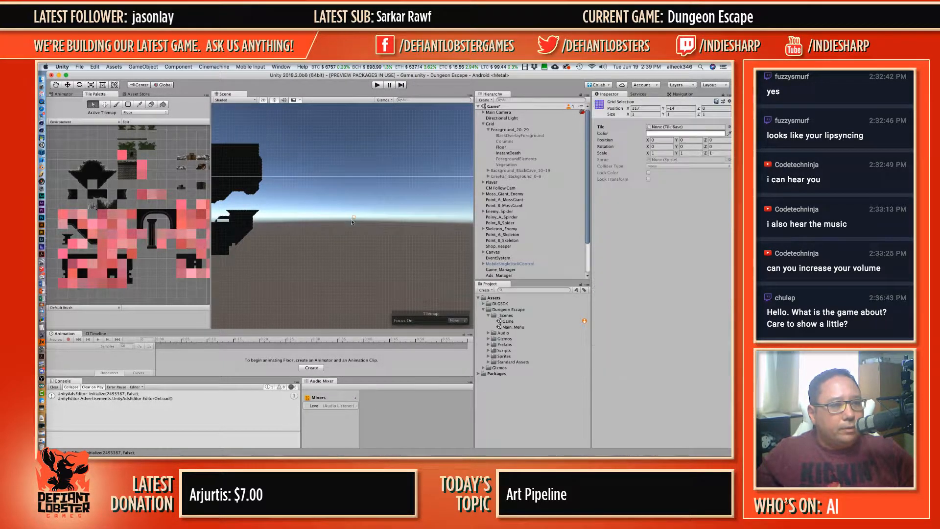
# Step: Examine the Floor tilemap from the level's right end back to the player's starting area and the first pit
pyautogui.moveTo(310, 246)
pyautogui.mouseDown(button='middle')
pyautogui.moveTo(393, 229)
pyautogui.moveTo(387, 221)
pyautogui.moveTo(456, 217)
pyautogui.moveTo(443, 216)
pyautogui.mouseUp(button='middle')
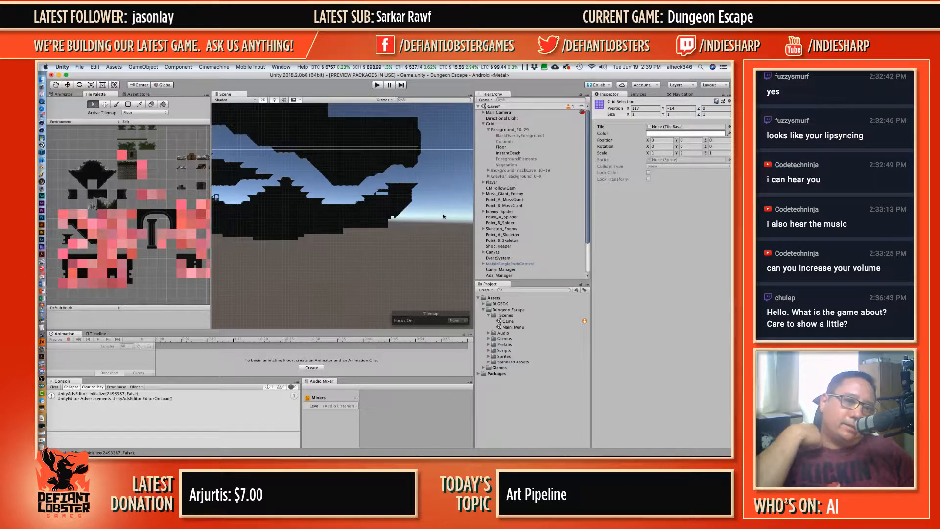
pyautogui.moveTo(318, 219); pyautogui.dragTo(602, 260, button='middle')
pyautogui.scroll(8, 329, 174)
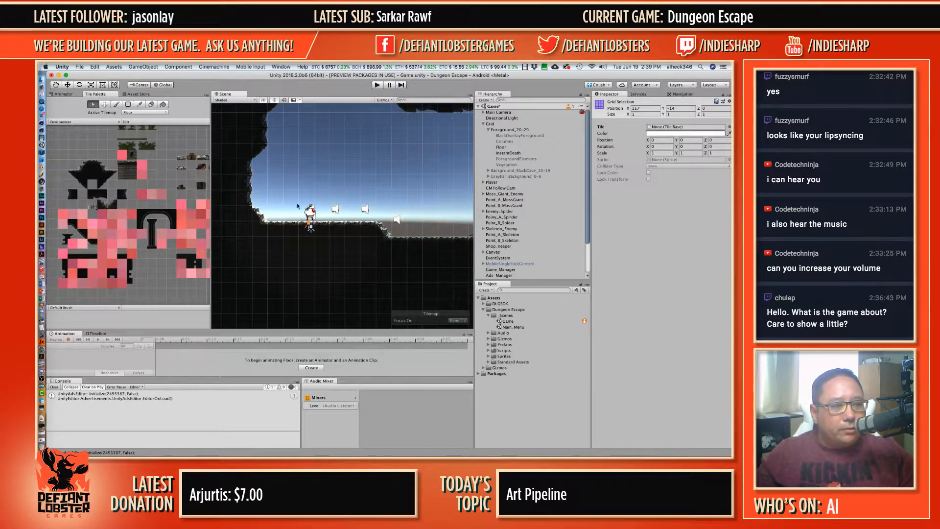
pyautogui.scroll(-3, 331, 239)
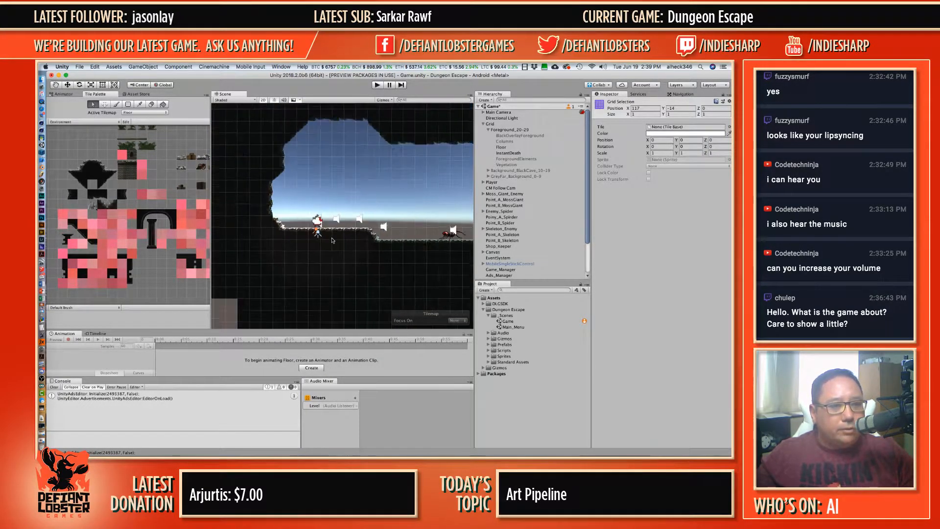
pyautogui.moveTo(383, 237); pyautogui.dragTo(254, 199)
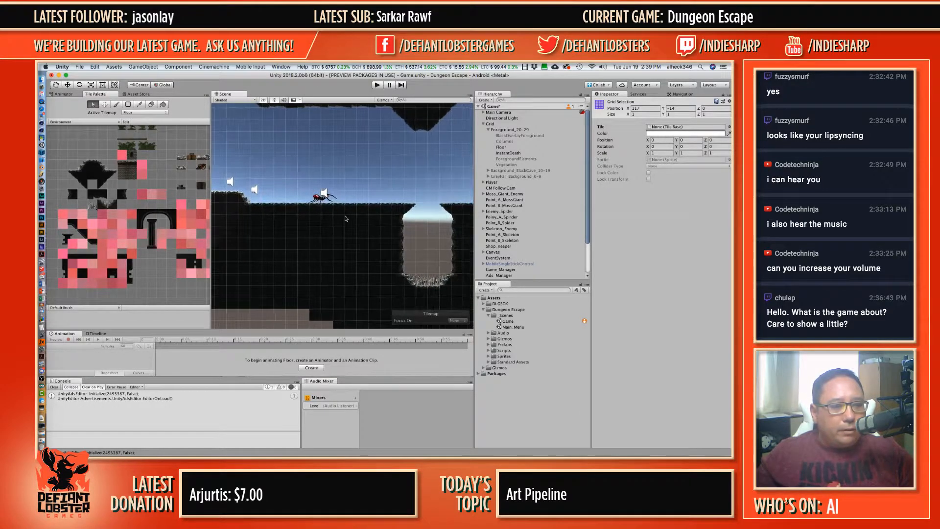
# Step: Erase the freestanding pillar between the spike pits, nearest the Moss Giant's ledge, from the Floor tilemap
pyautogui.moveTo(385, 216)
pyautogui.mouseDown()
pyautogui.moveTo(293, 183)
pyautogui.moveTo(241, 207)
pyautogui.moveTo(366, 230)
pyautogui.moveTo(344, 249)
pyautogui.moveTo(370, 230)
pyautogui.moveTo(330, 212)
pyautogui.moveTo(312, 253)
pyautogui.moveTo(302, 202)
pyautogui.moveTo(522, 173)
pyautogui.moveTo(382, 184)
pyautogui.moveTo(360, 207)
pyautogui.moveTo(518, 185)
pyautogui.moveTo(332, 197)
pyautogui.moveTo(311, 209)
pyautogui.mouseUp()
pyautogui.moveTo(414, 218); pyautogui.dragTo(322, 206)
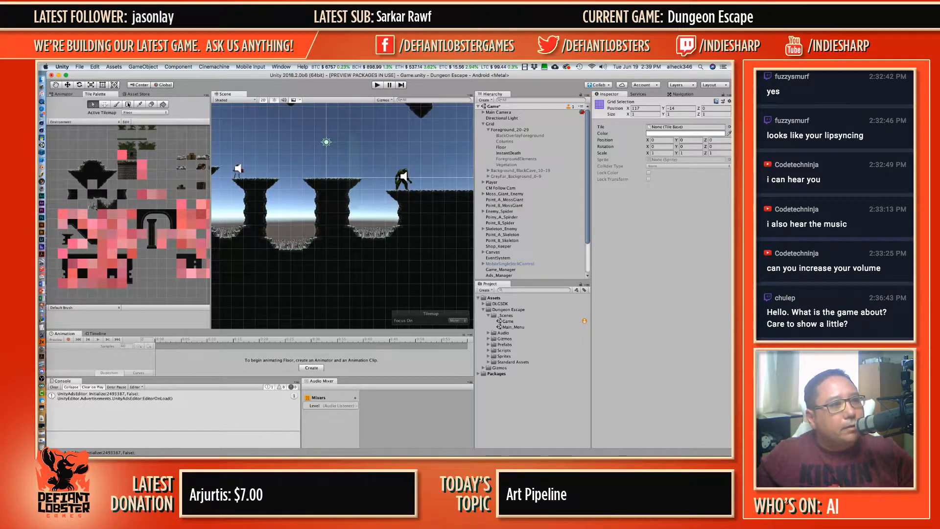
pyautogui.click(151, 105)
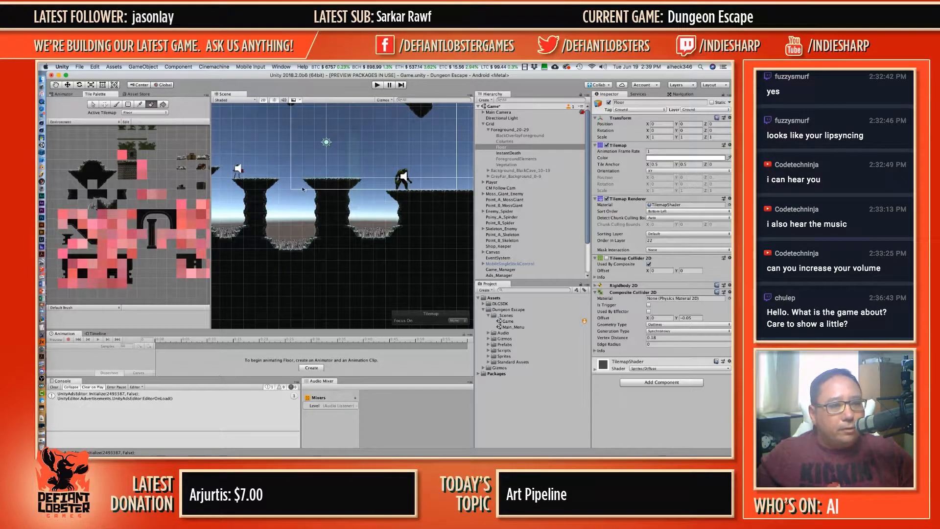
pyautogui.scroll(-5, 307, 240)
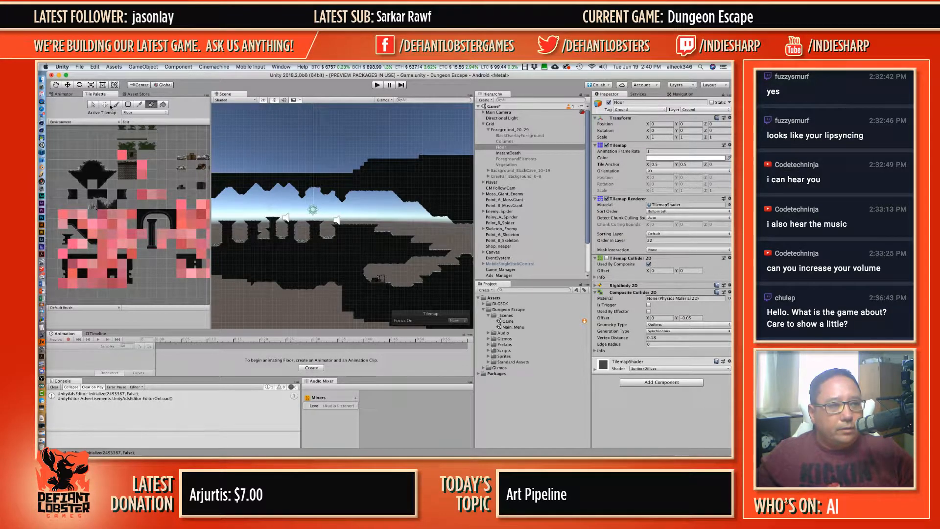
pyautogui.click(116, 104)
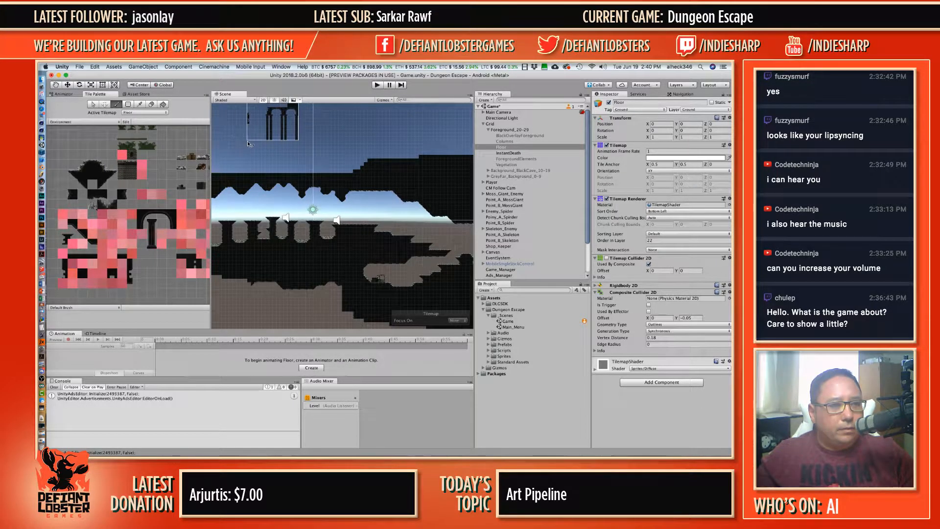
pyautogui.press('Escape')
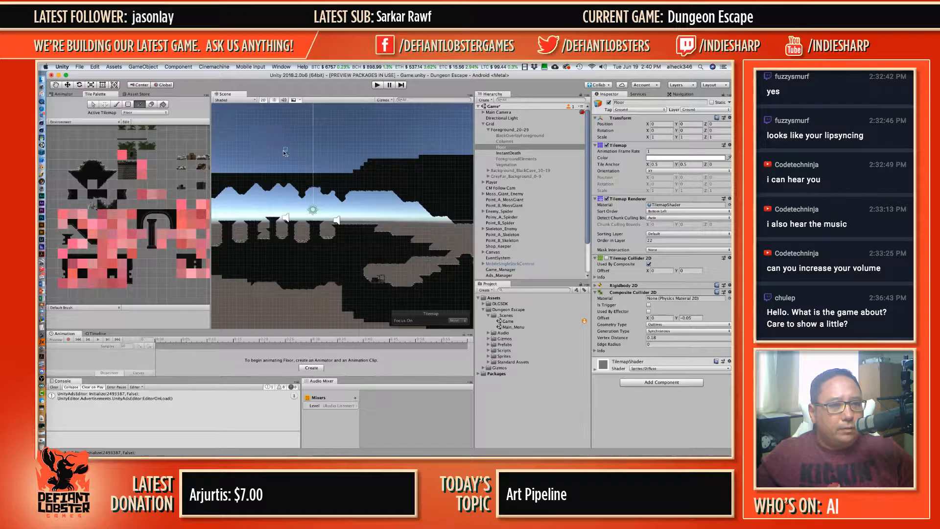
pyautogui.press('b')
pyautogui.click(152, 105)
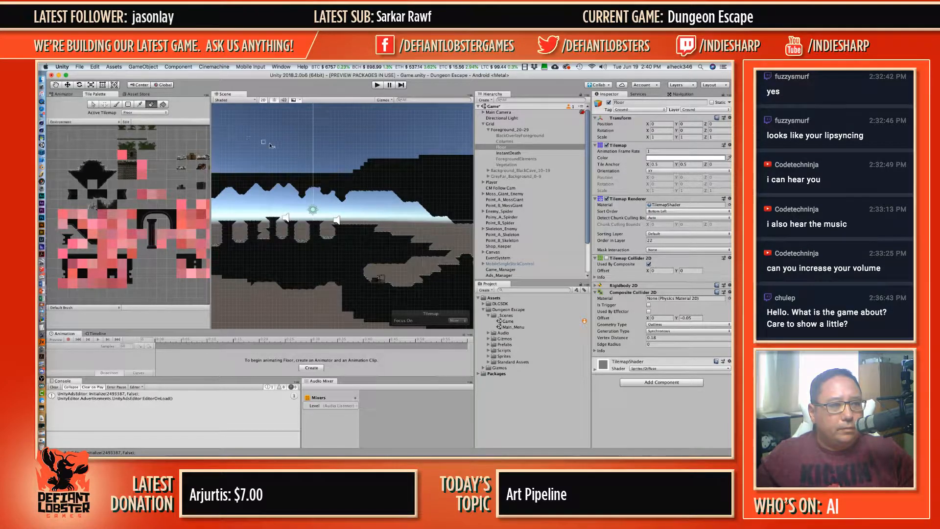
pyautogui.scroll(2, 285, 239)
pyautogui.scroll(4, 299, 255)
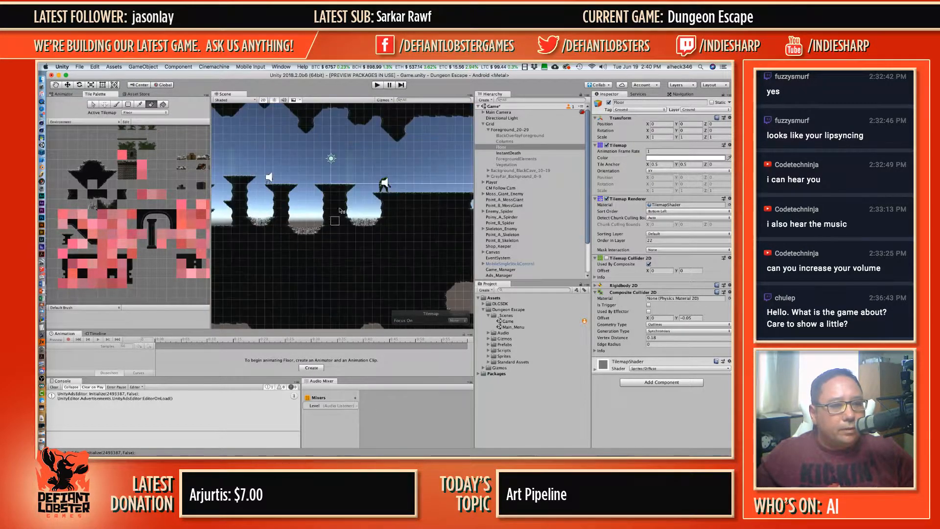
pyautogui.moveTo(312, 188)
pyautogui.mouseDown()
pyautogui.moveTo(352, 189)
pyautogui.moveTo(327, 208)
pyautogui.moveTo(338, 216)
pyautogui.moveTo(325, 222)
pyautogui.mouseUp()
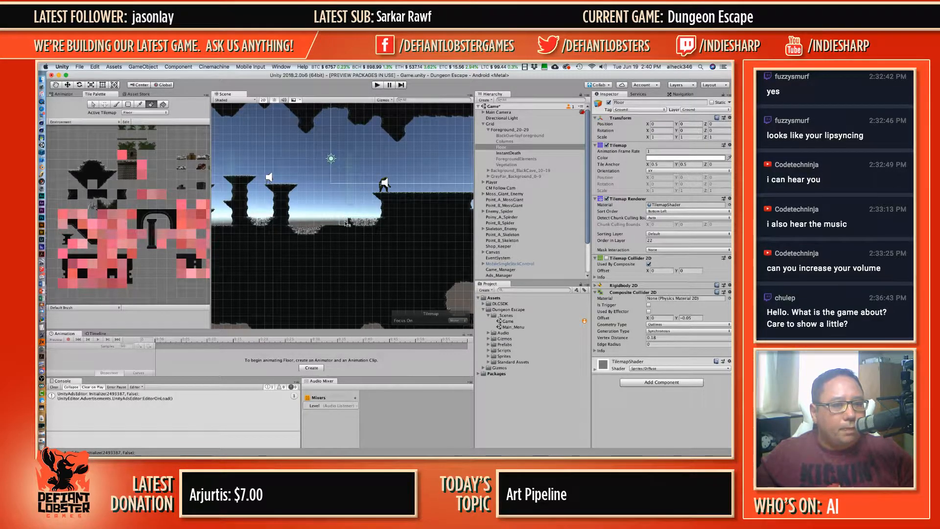
pyautogui.scroll(2, 331, 243)
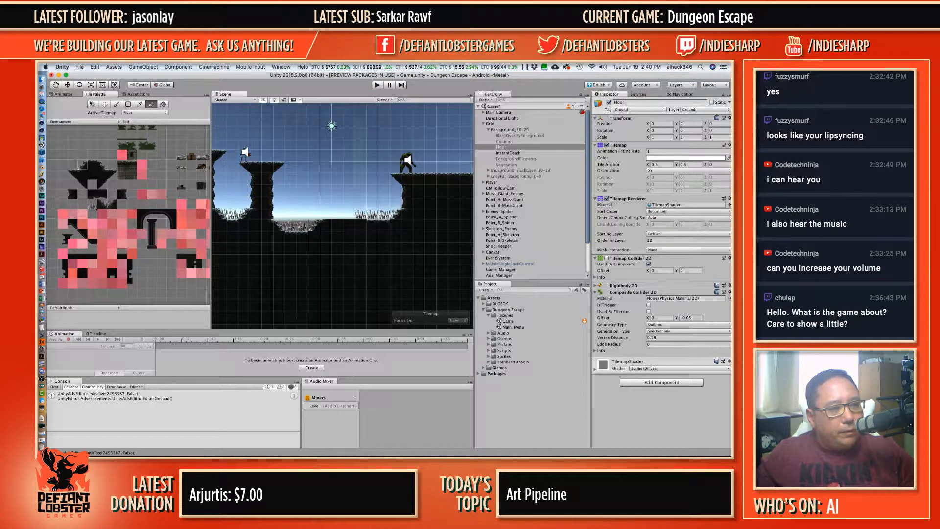
# Step: Widen the Tile Palette and select the InstantDeath tilemap under Foreground_20-29 with the paintbrush active
pyautogui.click(117, 105)
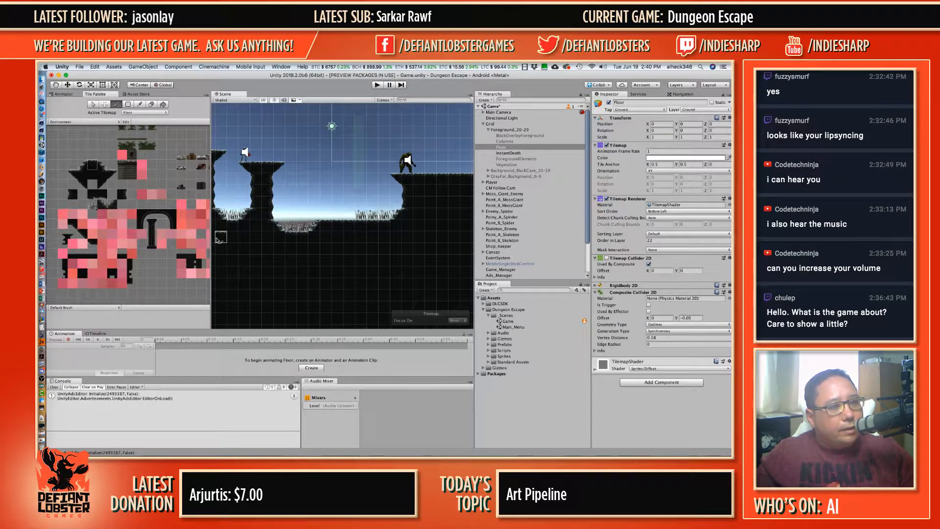
pyautogui.moveTo(212, 238); pyautogui.dragTo(243, 238)
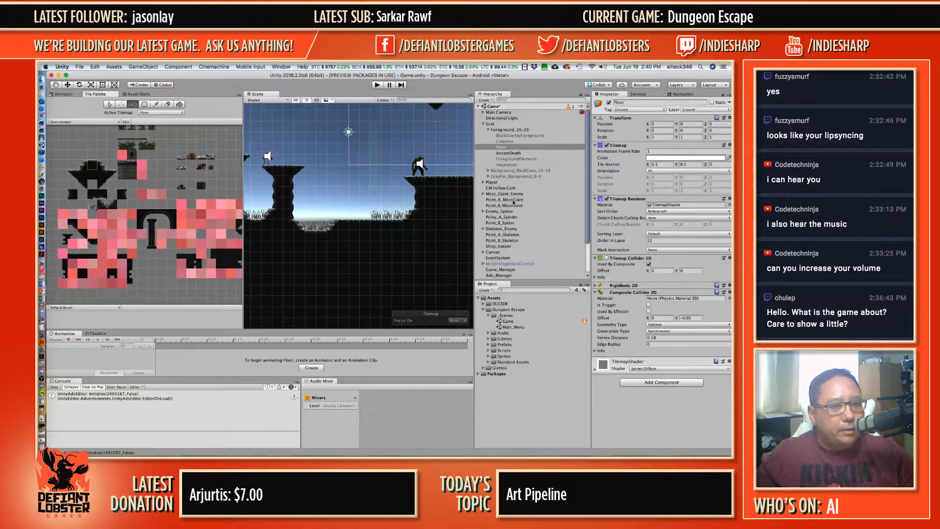
pyautogui.click(509, 153)
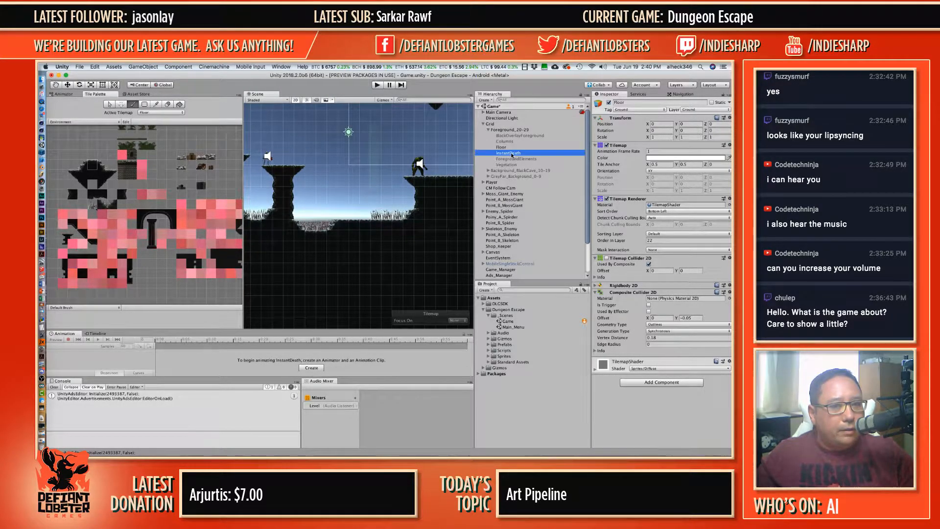
pyautogui.click(607, 106)
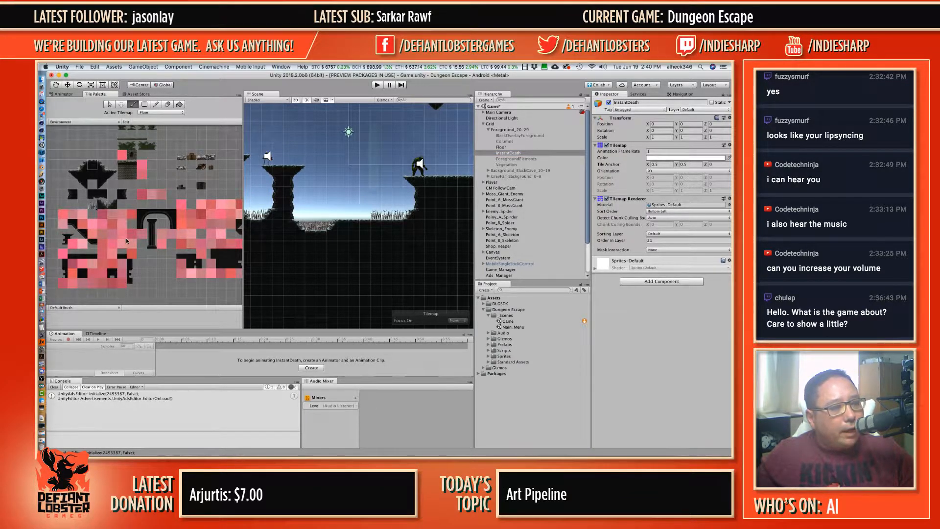
# Step: Make InstantDeath the active tilemap and paint the Environment palette's spike tile along the bare pit floor where the pillar stood
pyautogui.click(89, 204)
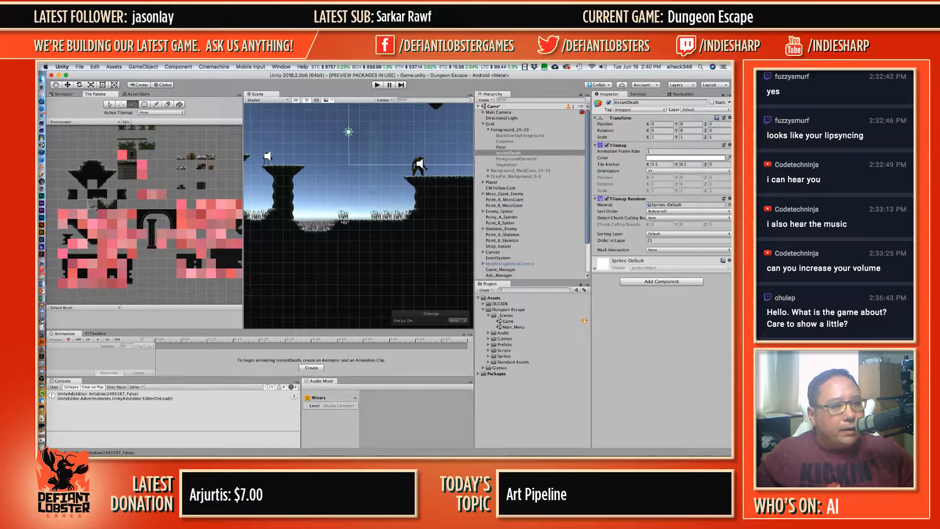
pyautogui.scroll(2, 360, 221)
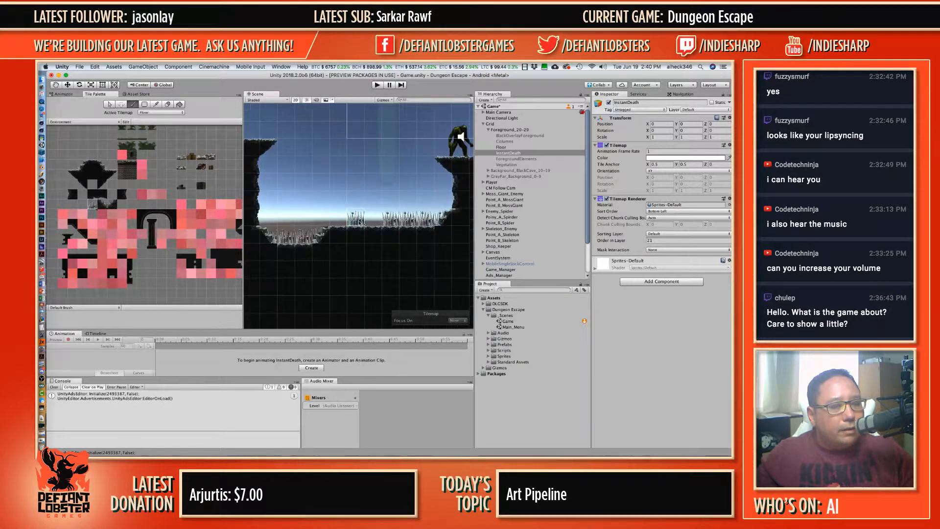
pyautogui.scroll(3, 360, 222)
pyautogui.click(76, 122)
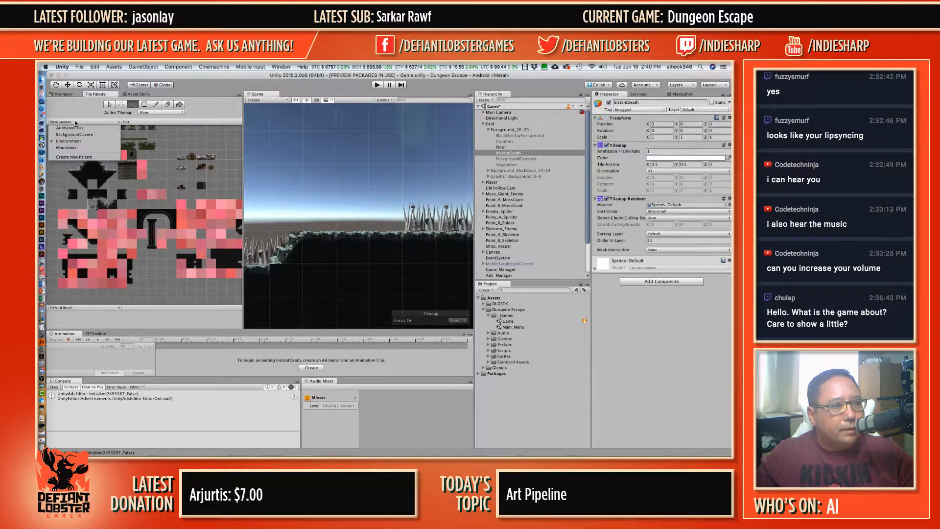
pyautogui.click(164, 113)
pyautogui.click(164, 113)
pyautogui.click(163, 124)
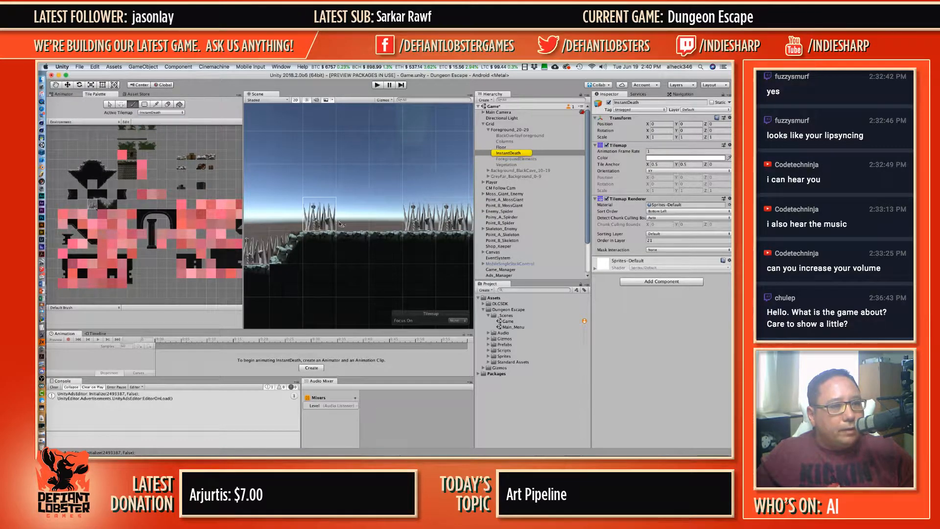
pyautogui.moveTo(340, 224)
pyautogui.mouseDown()
pyautogui.moveTo(391, 224)
pyautogui.moveTo(323, 225)
pyautogui.mouseUp()
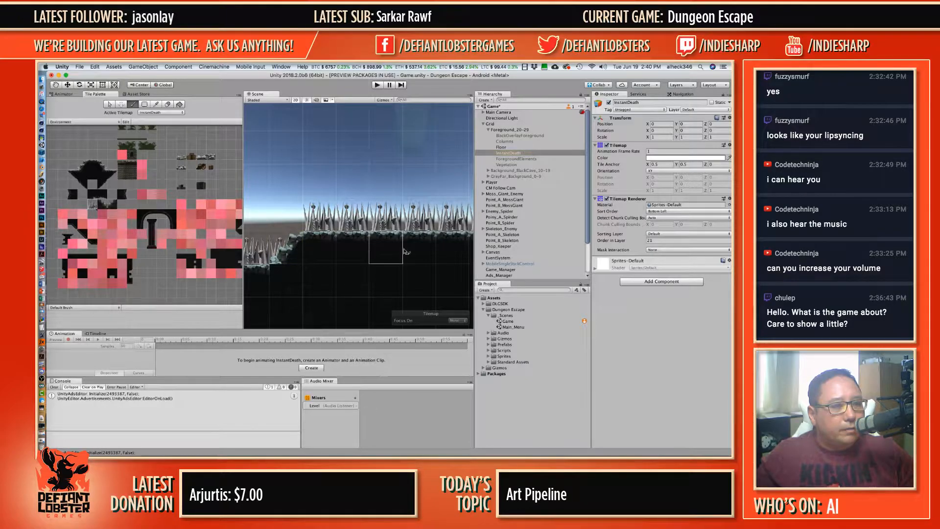
# Step: Make Floor the active tilemap and paint ground tiles across the opening into the shopkeeper's cave
pyautogui.scroll(-8, 424, 246)
pyautogui.moveTo(425, 186); pyautogui.dragTo(377, 196, button='middle')
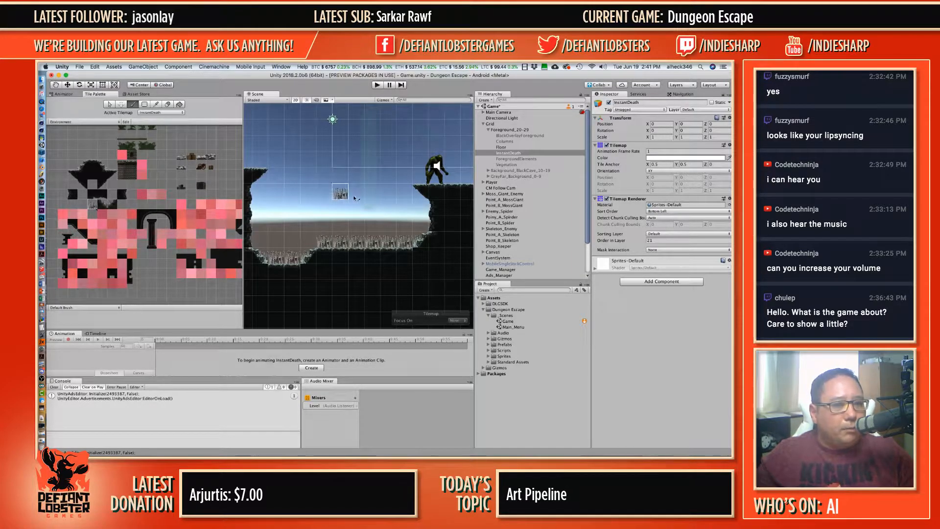
pyautogui.scroll(-7, 362, 195)
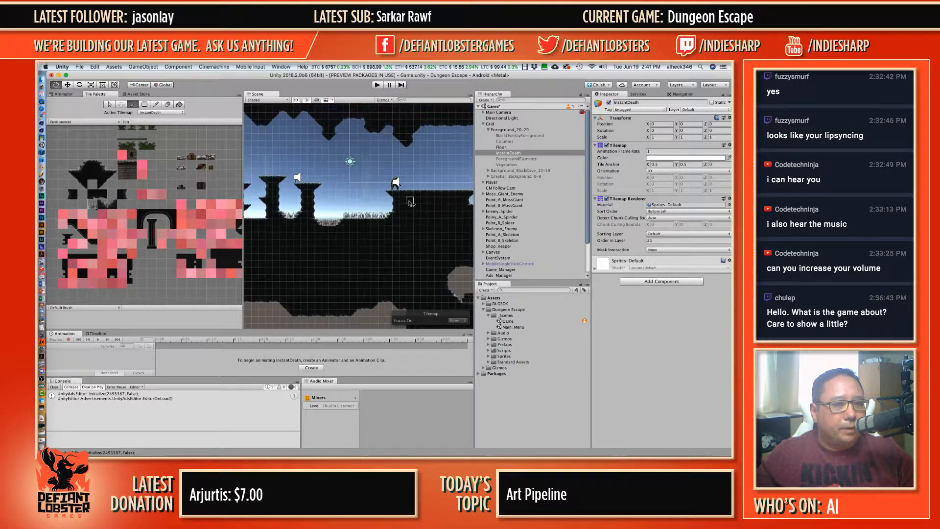
pyautogui.moveTo(409, 202)
pyautogui.mouseDown(button='middle')
pyautogui.moveTo(314, 190)
pyautogui.moveTo(363, 207)
pyautogui.mouseUp(button='middle')
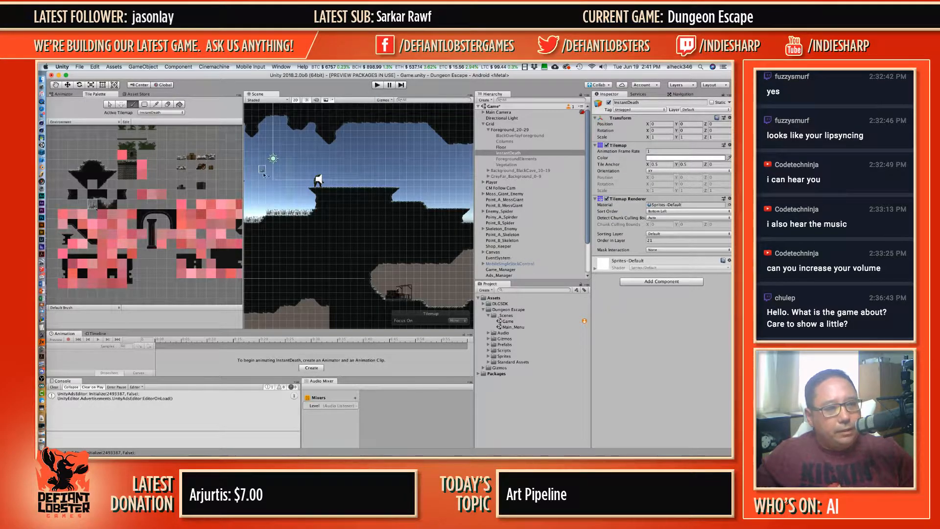
pyautogui.hscroll(5, 389, 219)
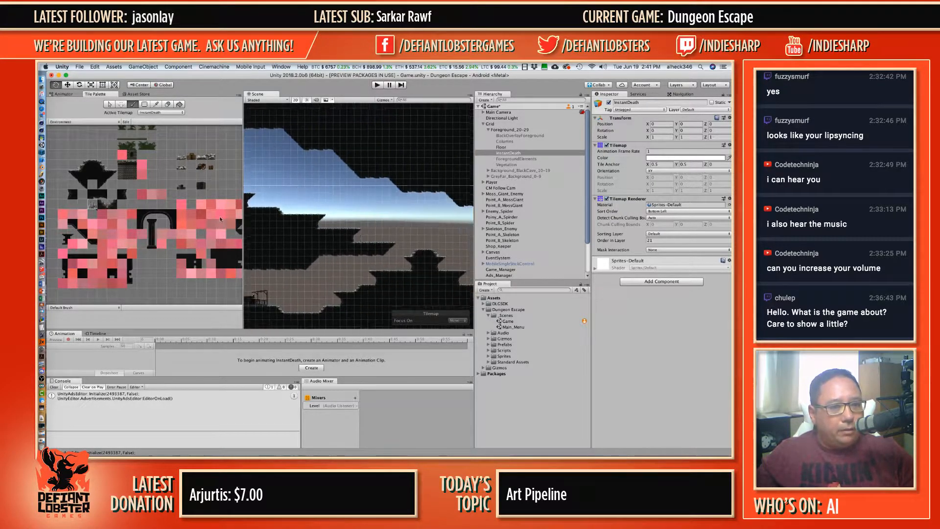
pyautogui.hscroll(3, 366, 205)
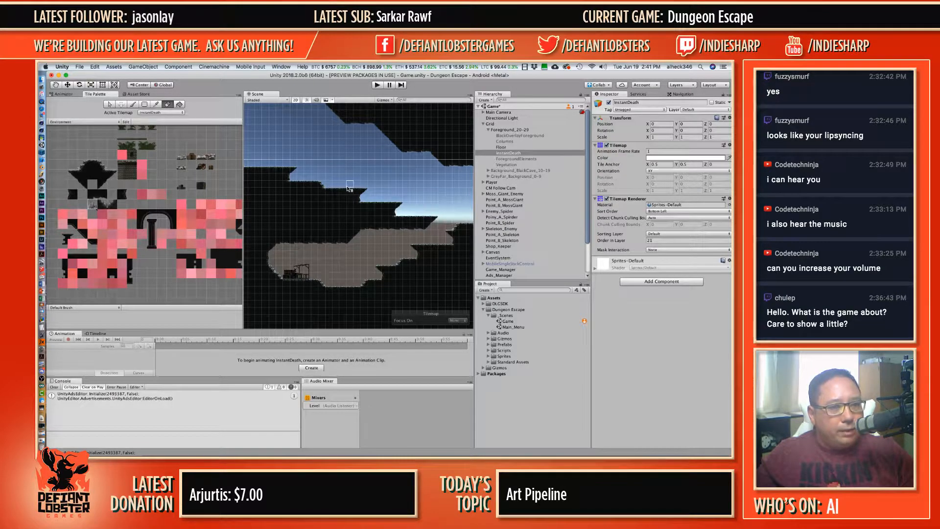
pyautogui.scroll(-3, 412, 218)
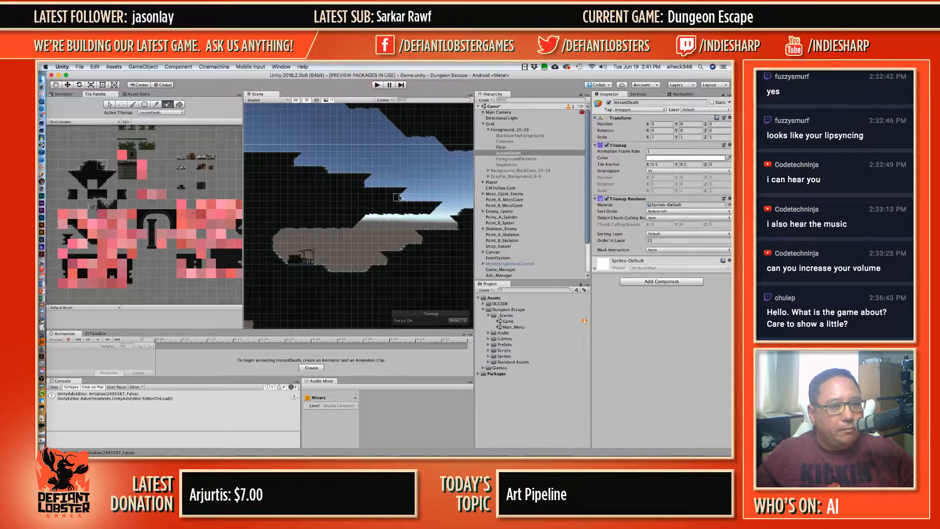
pyautogui.click(148, 113)
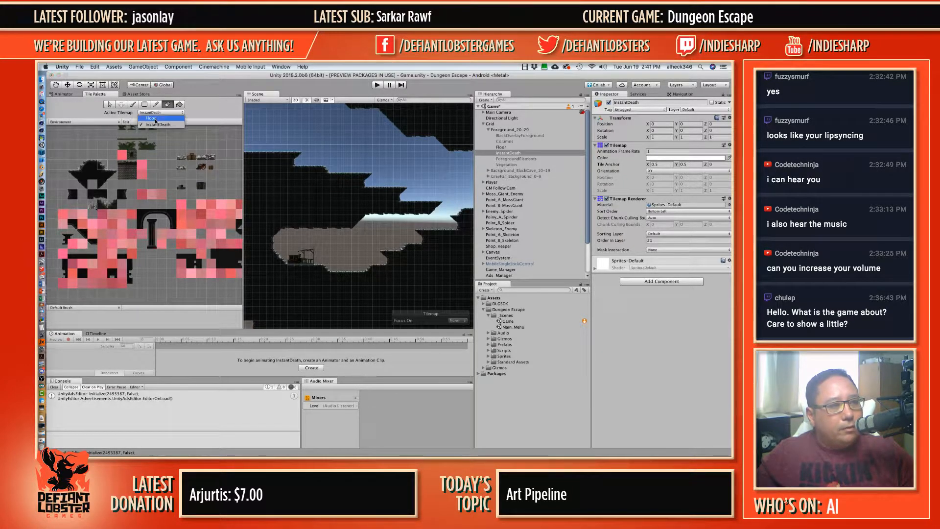
pyautogui.click(151, 124)
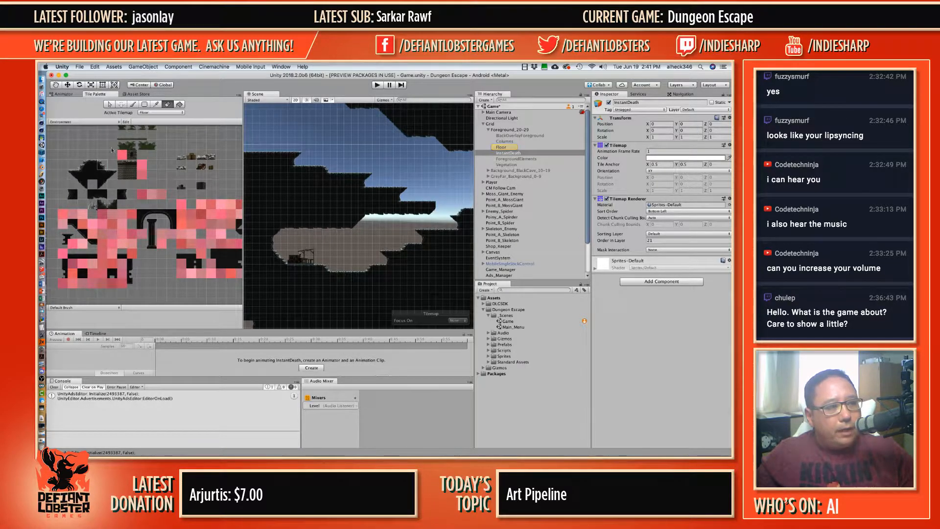
pyautogui.click(133, 104)
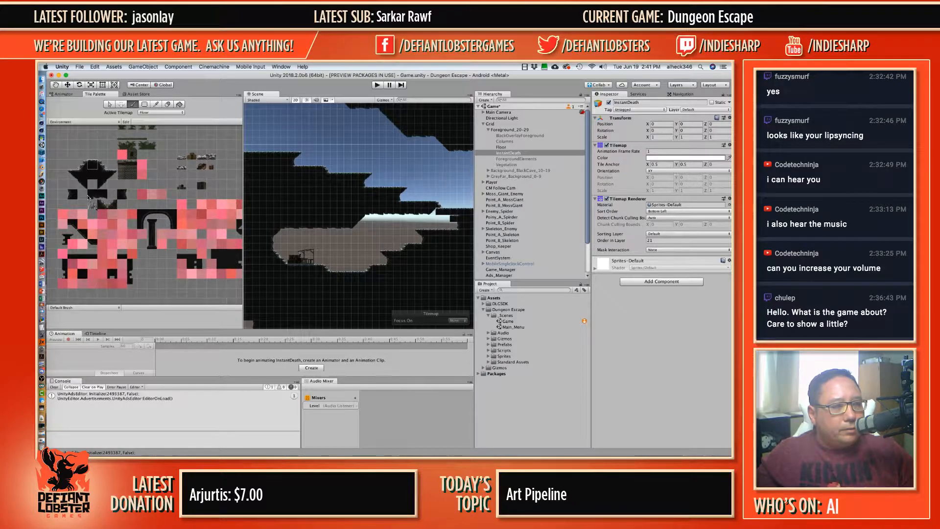
# Step: Pick the solid black tile from the Environment palette and paint it over the whole interior of the shopkeeper's cave
pyautogui.scroll(1, 129, 197)
pyautogui.scroll(3, 107, 169)
pyautogui.moveTo(108, 170); pyautogui.dragTo(211, 208, button='middle')
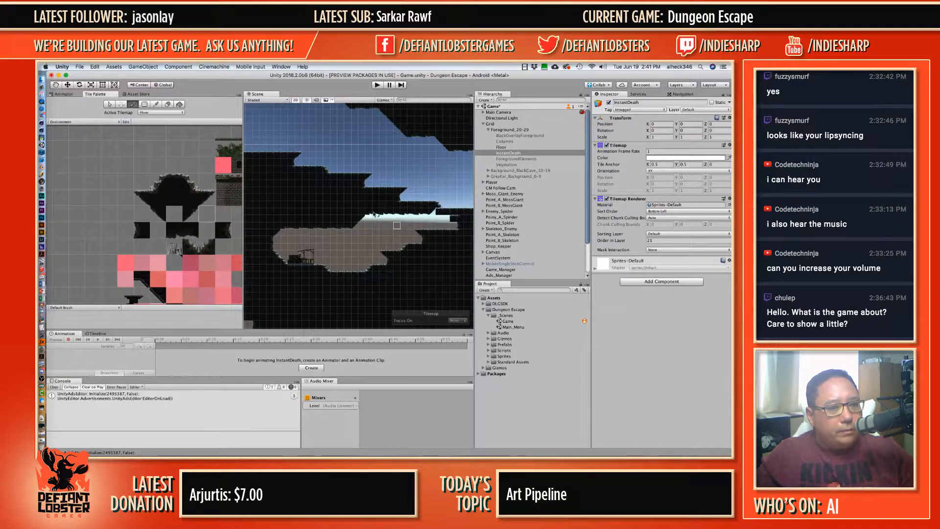
pyautogui.click(191, 198)
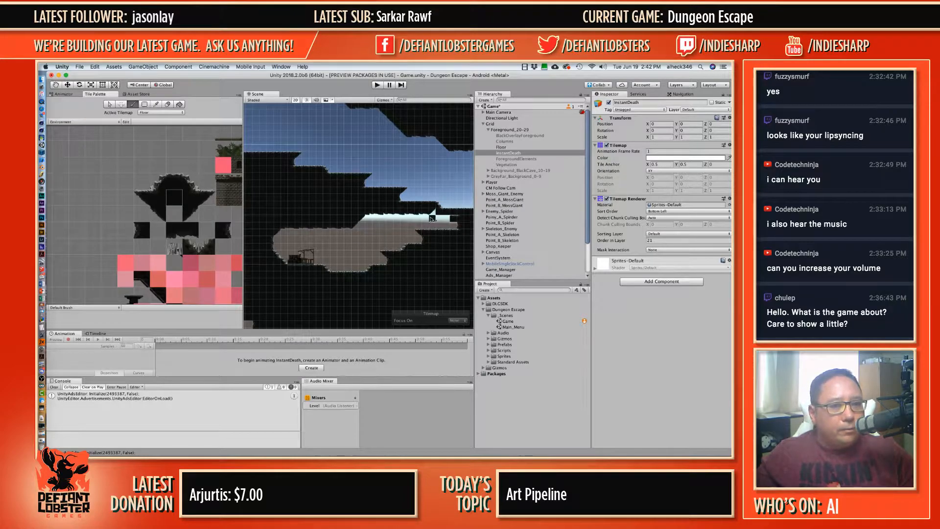
pyautogui.moveTo(428, 218)
pyautogui.mouseDown()
pyautogui.moveTo(355, 220)
pyautogui.moveTo(463, 228)
pyautogui.moveTo(345, 223)
pyautogui.moveTo(458, 235)
pyautogui.moveTo(263, 239)
pyautogui.mouseUp()
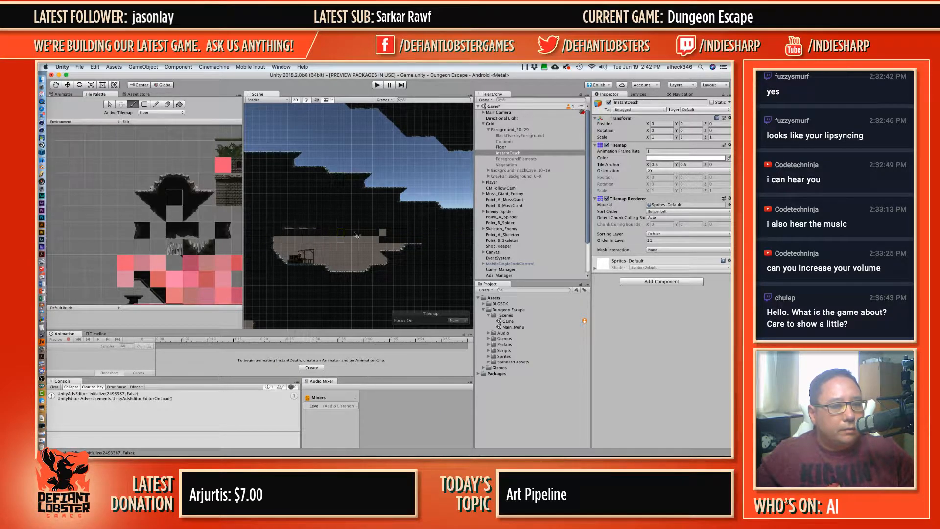
pyautogui.moveTo(356, 234)
pyautogui.keyDown('shift'); pyautogui.mouseDown()
pyautogui.moveTo(285, 233)
pyautogui.moveTo(382, 234)
pyautogui.moveTo(256, 241)
pyautogui.moveTo(424, 241)
pyautogui.moveTo(263, 240)
pyautogui.moveTo(392, 251)
pyautogui.moveTo(281, 265)
pyautogui.moveTo(414, 269)
pyautogui.moveTo(322, 269)
pyautogui.moveTo(354, 275)
pyautogui.mouseUp(); pyautogui.keyUp('shift')
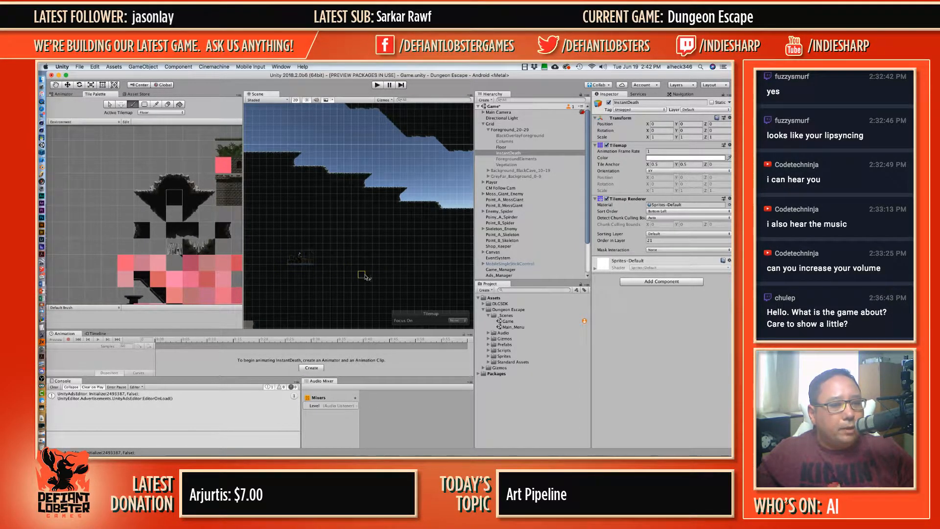
# Step: Select the Shop_Keeper object and deactivate it
pyautogui.scroll(-3, 521, 229)
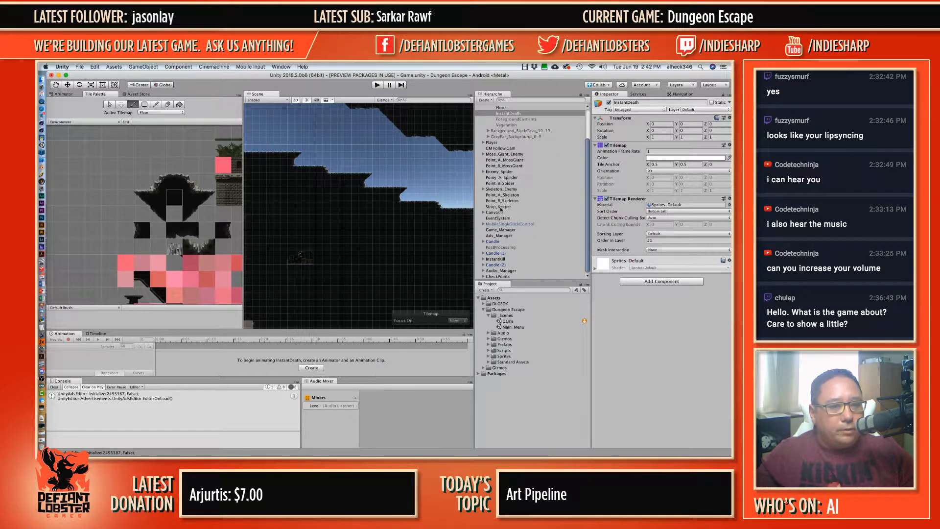
pyautogui.click(500, 207)
pyautogui.click(609, 102)
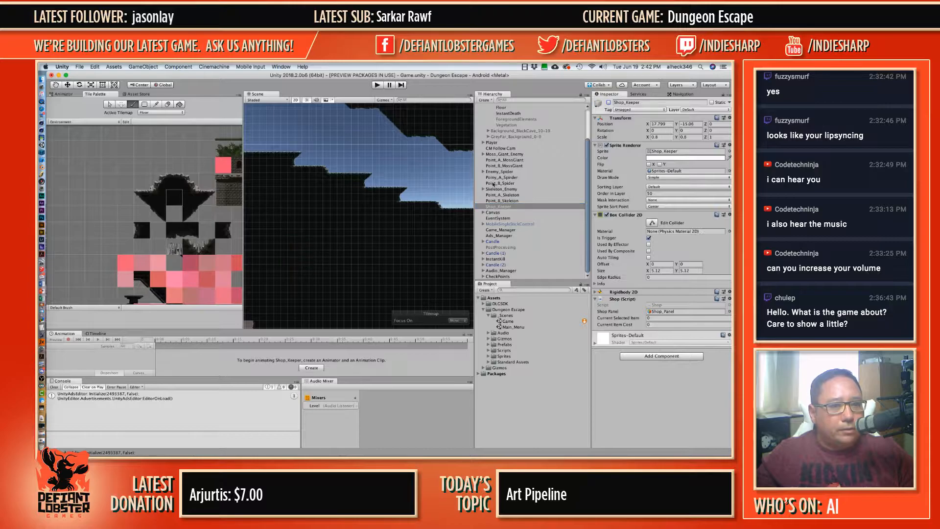
# Step: Erase the old ground across the far end of the level and trim the hanging ceiling mass above it
pyautogui.scroll(-5, 356, 265)
pyautogui.scroll(4, 362, 226)
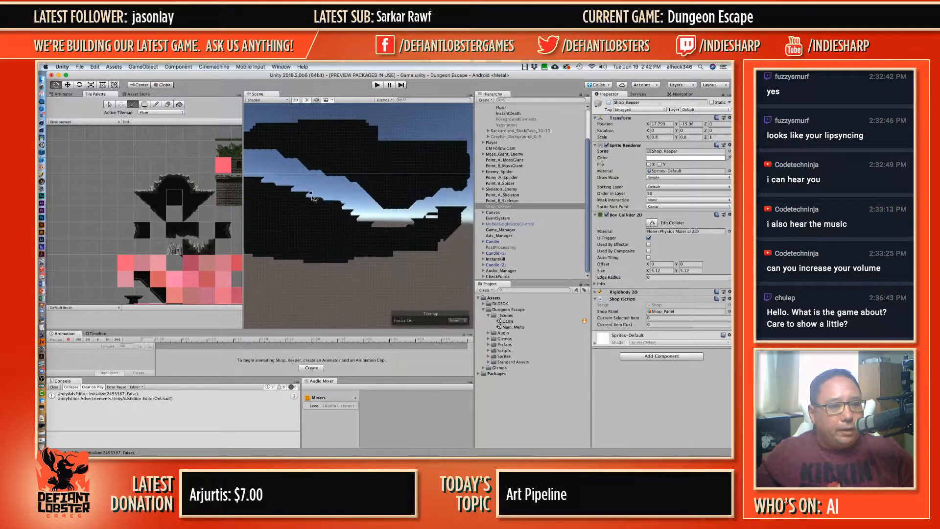
pyautogui.scroll(5, 325, 203)
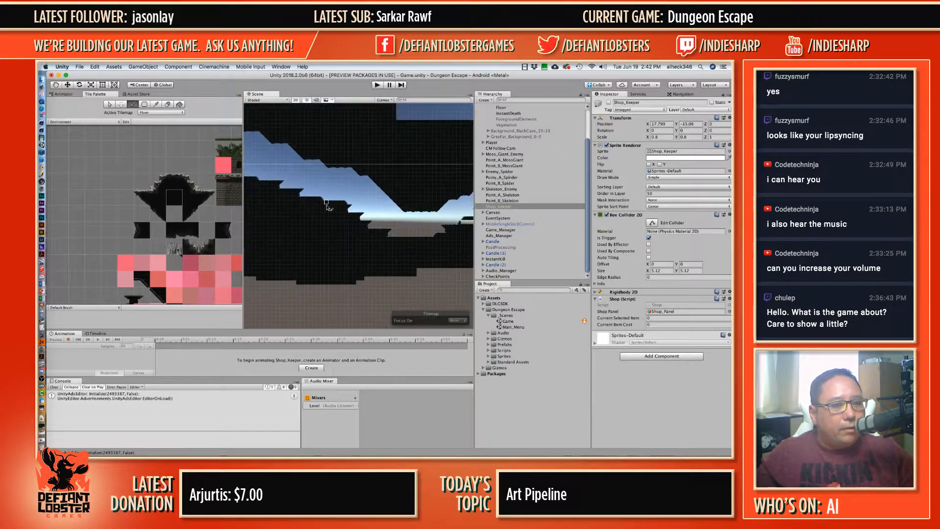
pyautogui.scroll(-1, 363, 202)
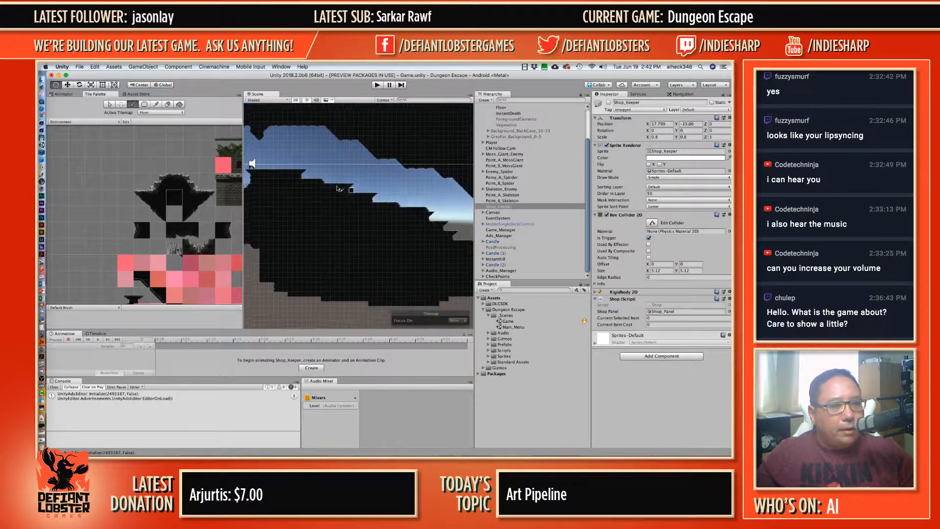
pyautogui.scroll(-4, 318, 198)
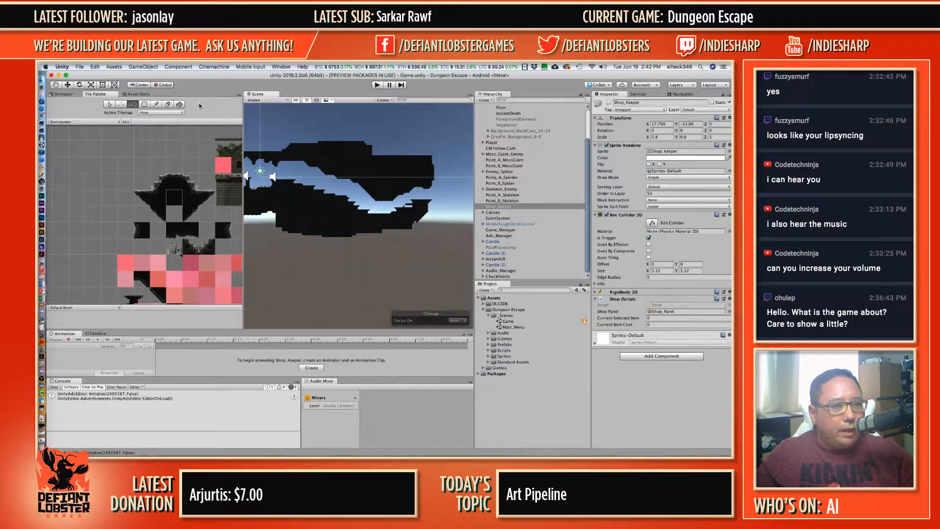
pyautogui.click(168, 104)
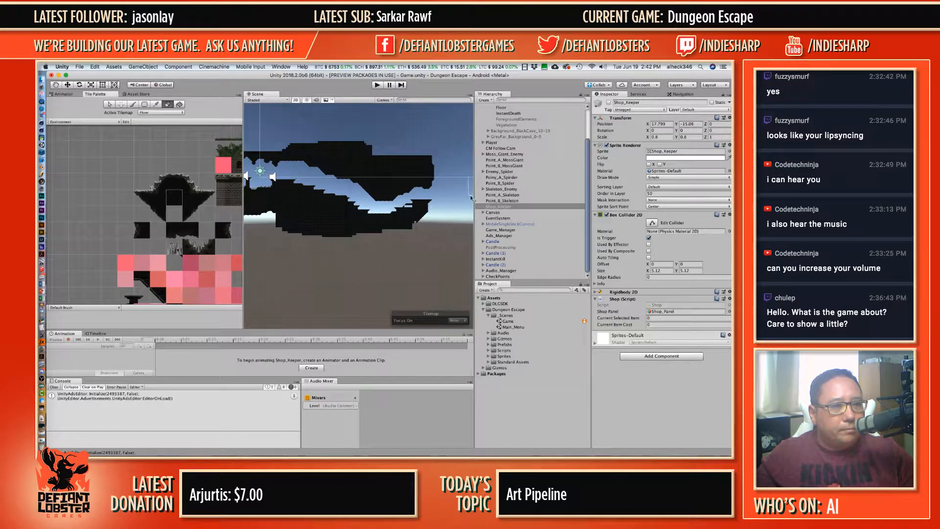
pyautogui.moveTo(438, 203)
pyautogui.mouseDown()
pyautogui.moveTo(416, 216)
pyautogui.moveTo(420, 228)
pyautogui.moveTo(387, 223)
pyautogui.moveTo(358, 236)
pyautogui.moveTo(326, 204)
pyautogui.moveTo(321, 245)
pyautogui.moveTo(267, 240)
pyautogui.mouseUp()
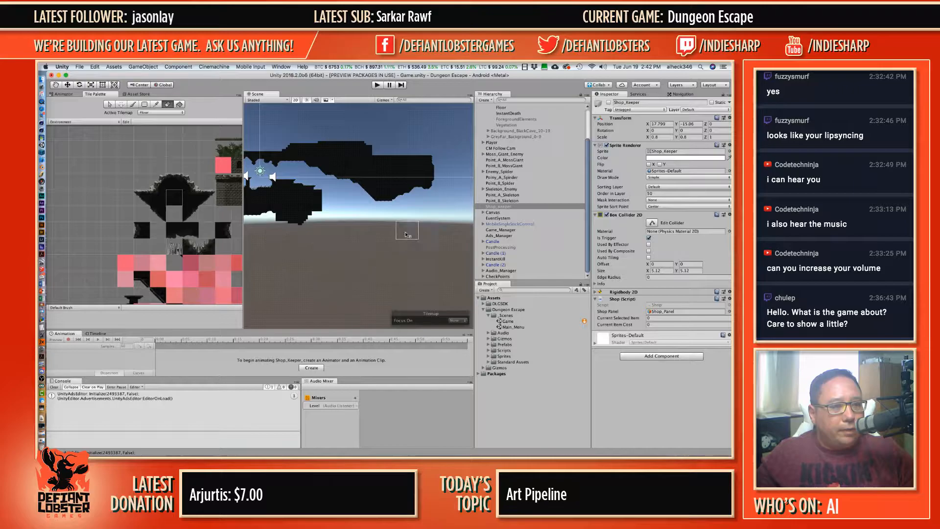
pyautogui.moveTo(365, 209)
pyautogui.mouseDown()
pyautogui.moveTo(409, 204)
pyautogui.moveTo(425, 191)
pyautogui.moveTo(432, 167)
pyautogui.moveTo(315, 148)
pyautogui.mouseUp()
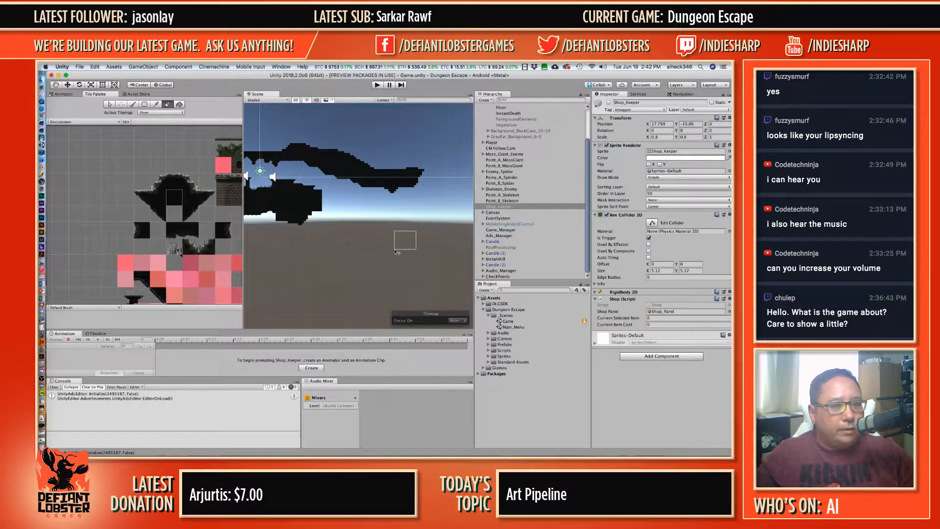
# Step: Switch from erasing to the paint brush and set Floor as the active tilemap
pyautogui.scroll(-5, 391, 240)
pyautogui.scroll(5, 420, 195)
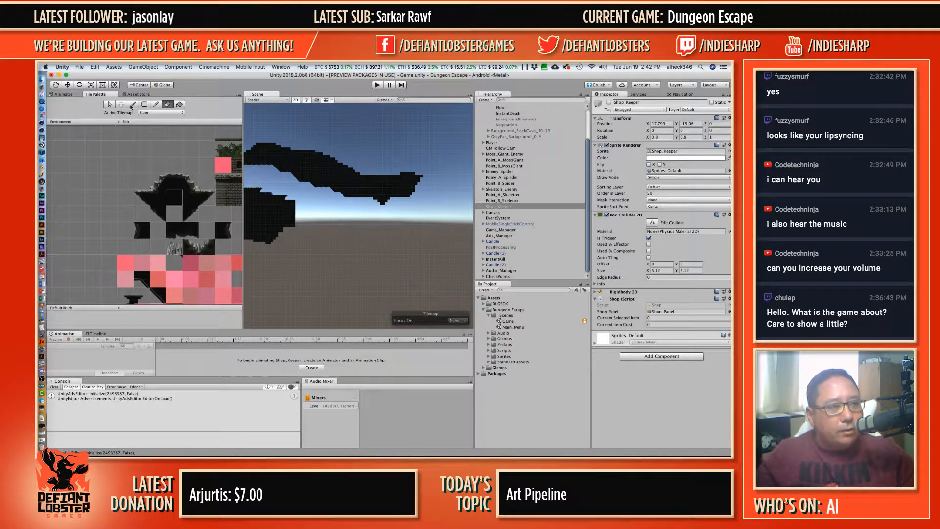
pyautogui.press('b')
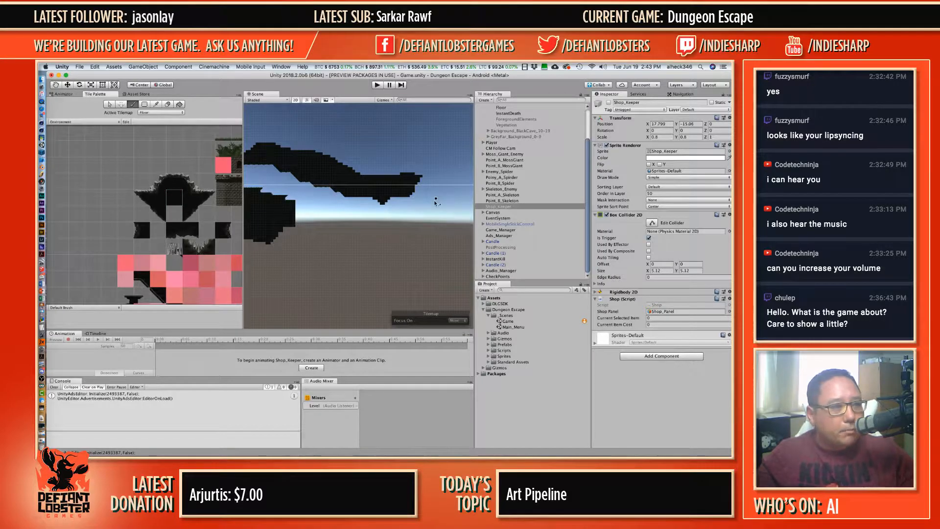
pyautogui.scroll(5, 506, 196)
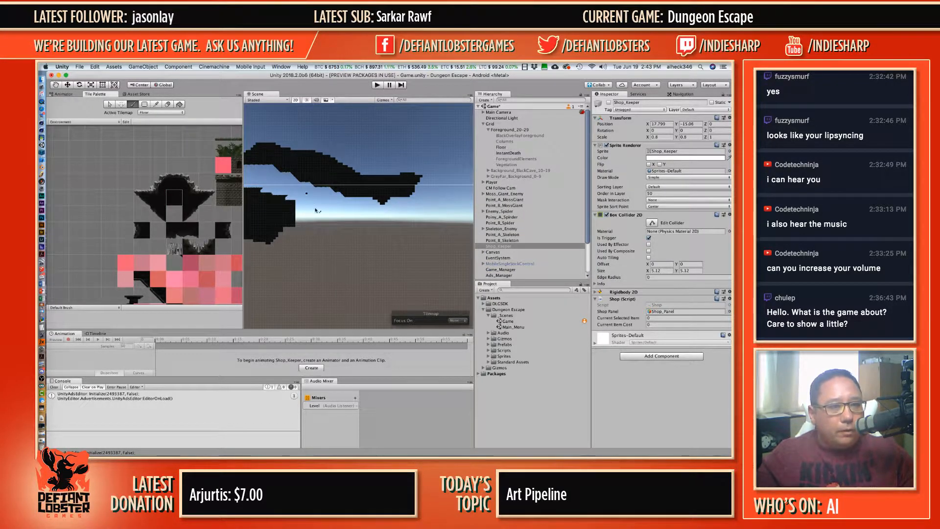
pyautogui.click(501, 147)
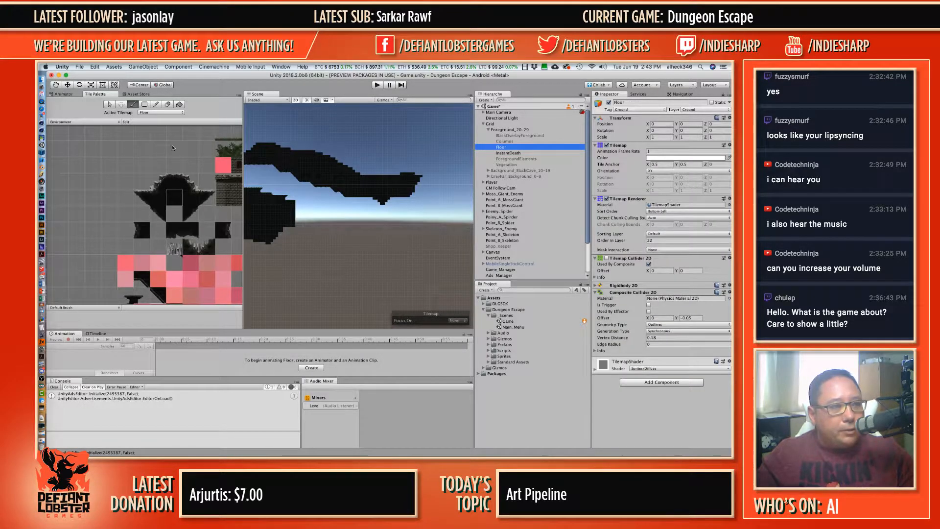
pyautogui.click(166, 113)
pyautogui.click(163, 121)
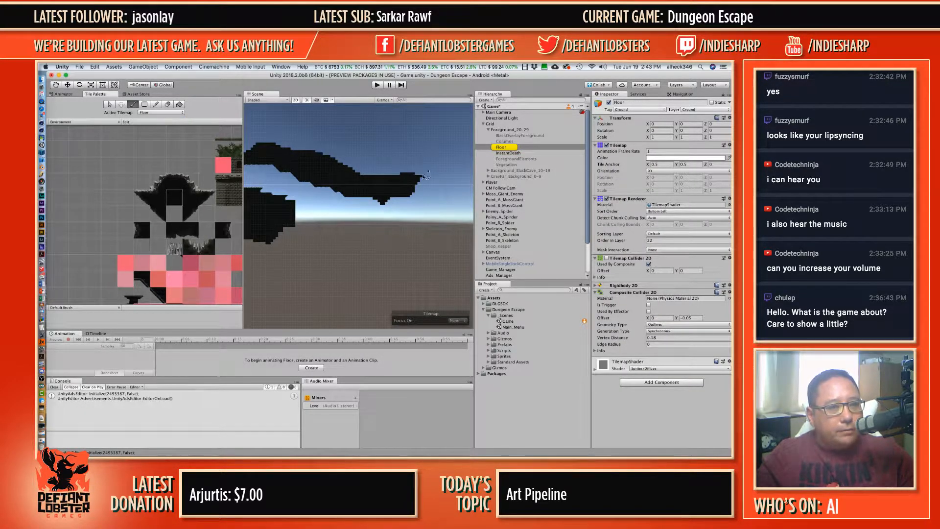
pyautogui.scroll(4, 303, 204)
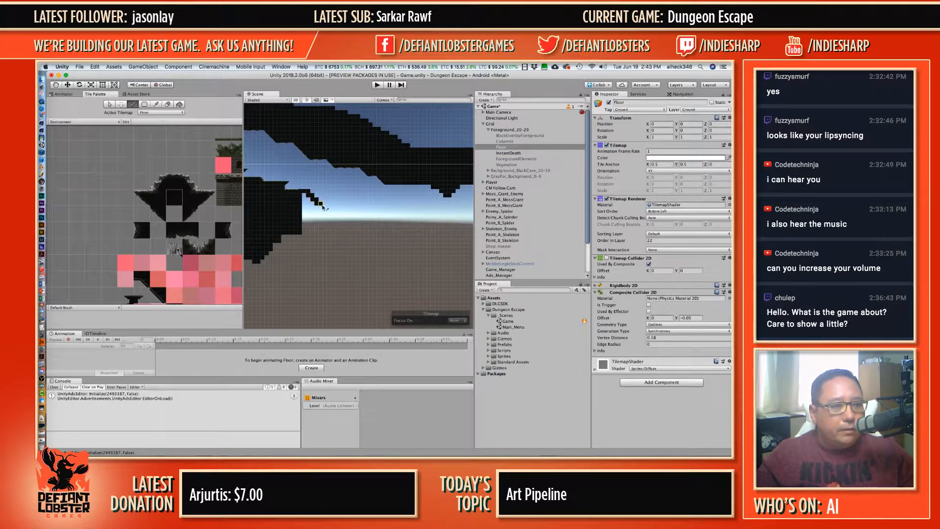
pyautogui.moveTo(331, 208)
pyautogui.mouseDown()
pyautogui.moveTo(333, 247)
pyautogui.moveTo(354, 230)
pyautogui.moveTo(353, 211)
pyautogui.moveTo(416, 223)
pyautogui.mouseUp()
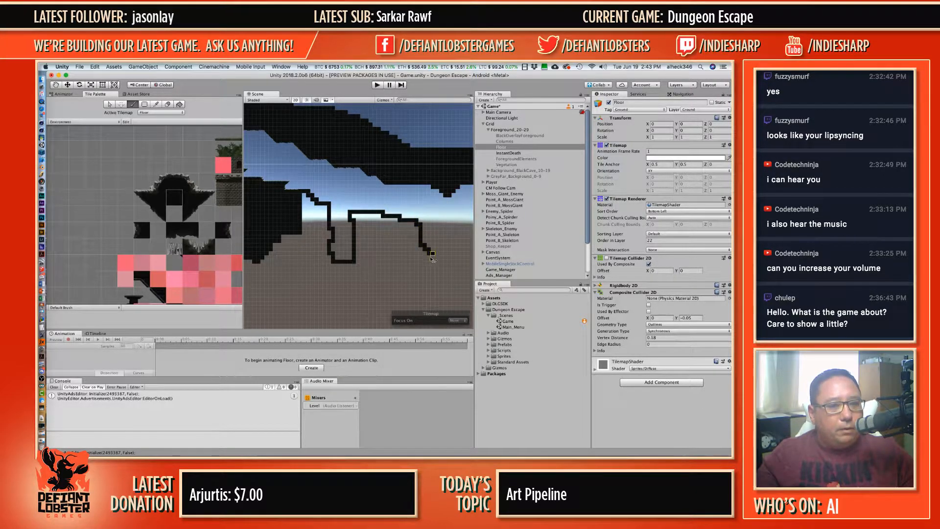
pyautogui.moveTo(432, 258); pyautogui.dragTo(446, 274)
pyautogui.press('super+z')
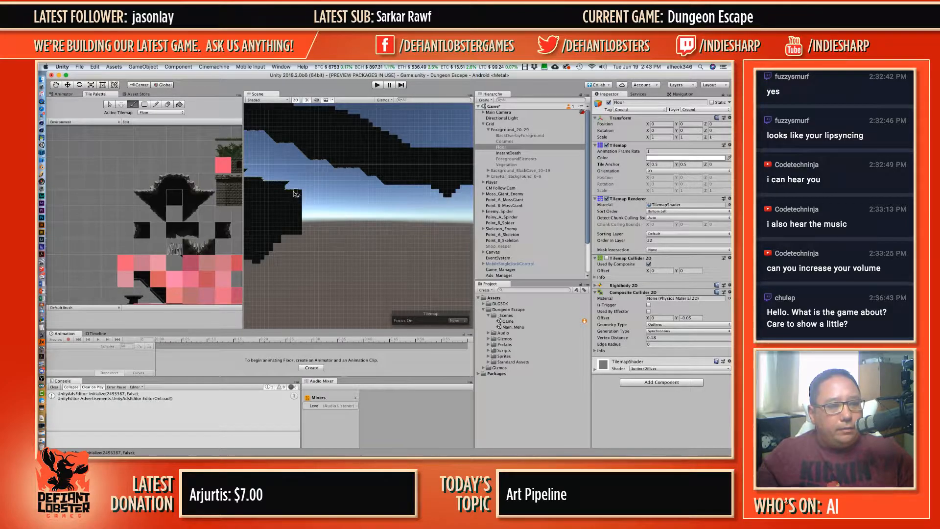
# Step: Paint a black ground outline on Floor from the cut ledge, stepping down through two deep pits with a descending platform between them
pyautogui.moveTo(295, 193); pyautogui.dragTo(317, 203)
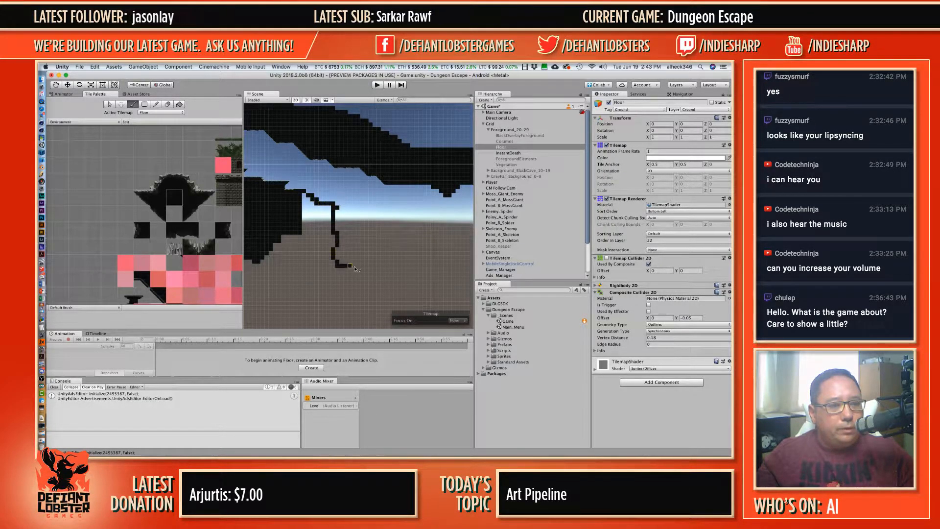
pyautogui.moveTo(356, 269)
pyautogui.mouseDown()
pyautogui.moveTo(370, 211)
pyautogui.moveTo(421, 225)
pyautogui.mouseUp()
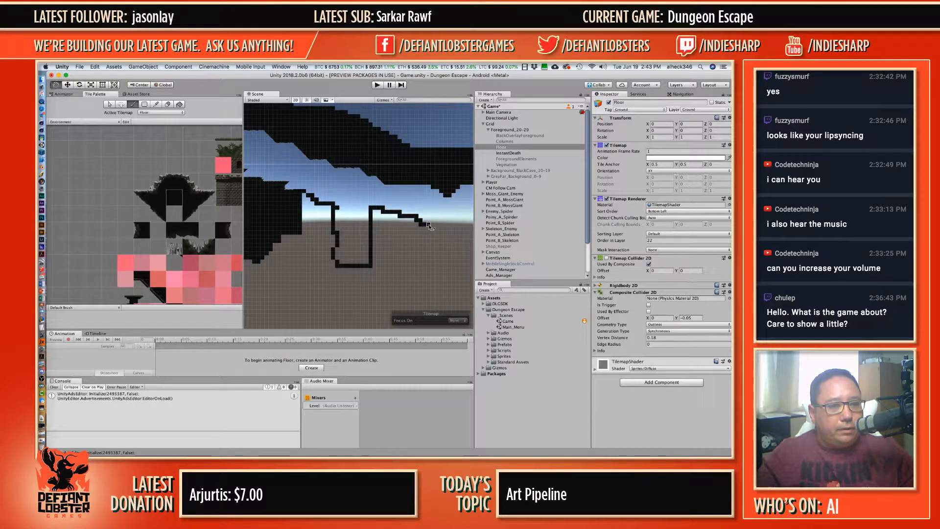
pyautogui.moveTo(429, 226); pyautogui.dragTo(335, 197, button='middle')
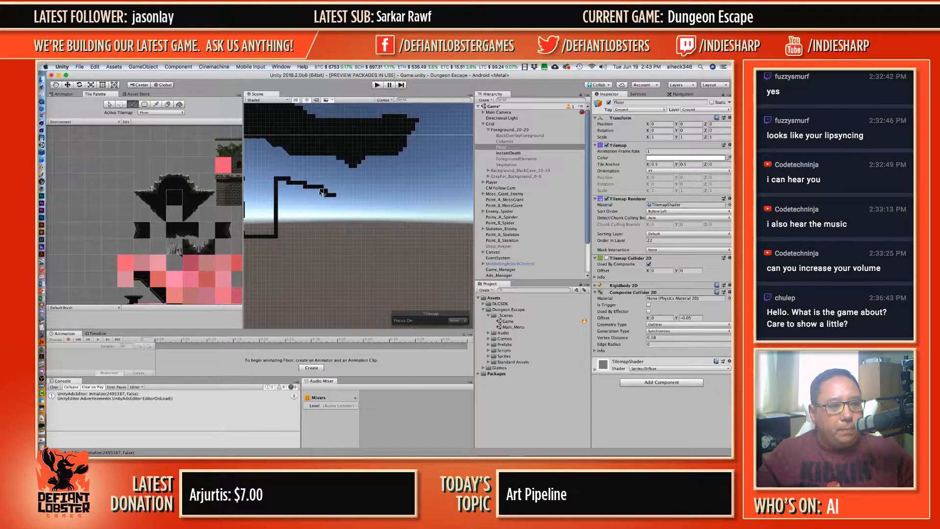
pyautogui.moveTo(323, 193)
pyautogui.mouseDown()
pyautogui.moveTo(363, 196)
pyautogui.moveTo(363, 212)
pyautogui.mouseUp()
pyautogui.moveTo(363, 251)
pyautogui.mouseDown()
pyautogui.moveTo(414, 253)
pyautogui.moveTo(417, 187)
pyautogui.mouseUp()
pyautogui.moveTo(409, 191)
pyautogui.mouseDown(button='middle')
pyautogui.moveTo(315, 223)
pyautogui.moveTo(308, 200)
pyautogui.moveTo(365, 200)
pyautogui.mouseUp(button='middle')
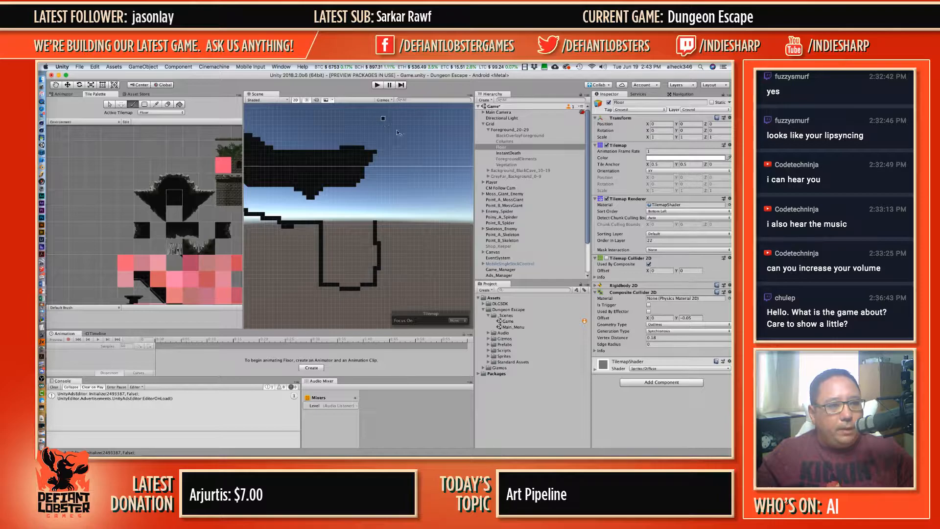
# Step: Erase the end of the ceiling mass hanging above the second pit
pyautogui.click(167, 104)
pyautogui.moveTo(360, 179)
pyautogui.mouseDown()
pyautogui.moveTo(323, 196)
pyautogui.moveTo(338, 166)
pyautogui.moveTo(311, 162)
pyautogui.moveTo(295, 187)
pyautogui.mouseUp()
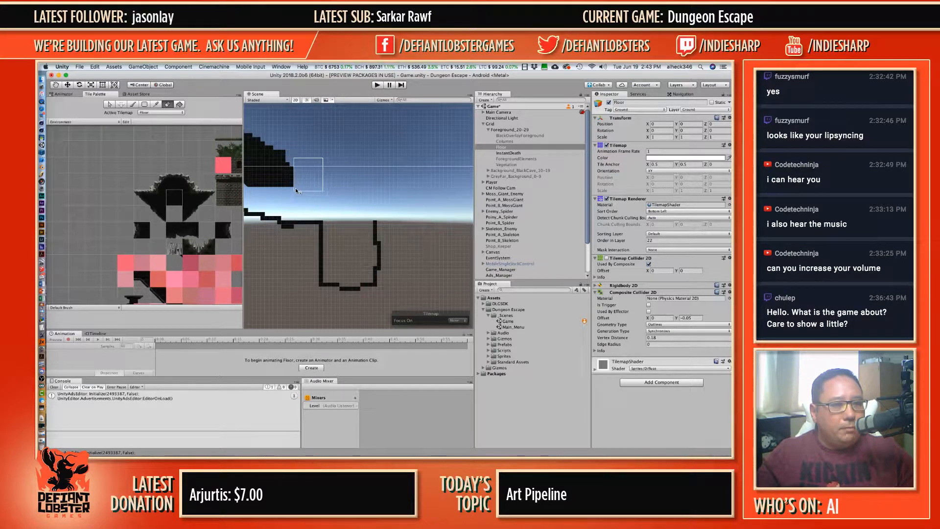
pyautogui.moveTo(342, 160); pyautogui.dragTo(388, 172, button='middle')
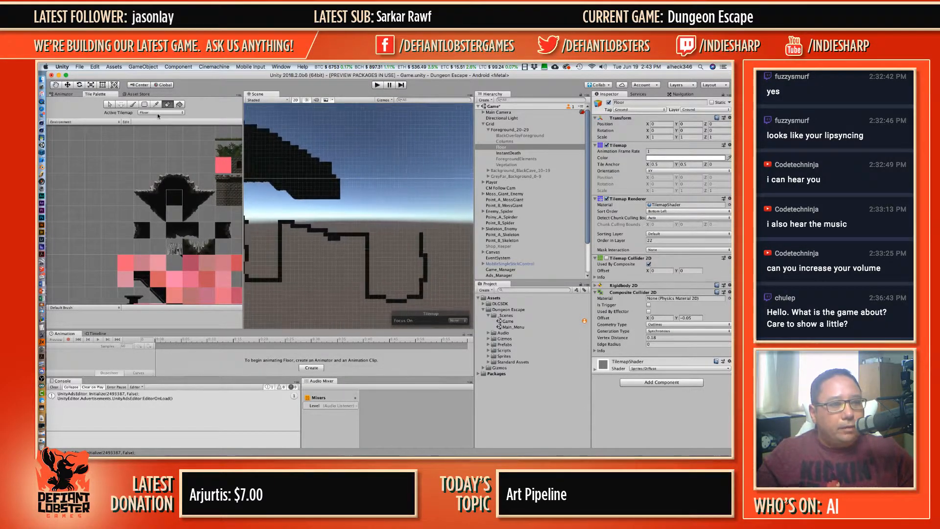
# Step: Paint the second pit's far wall upward with black tiles to start a vertical shaft
pyautogui.click(131, 104)
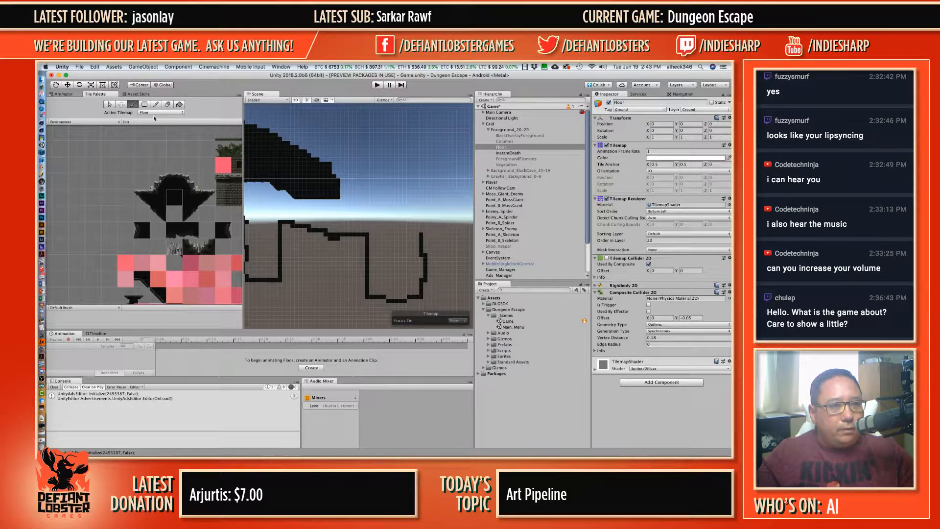
pyautogui.scroll(-5, 444, 231)
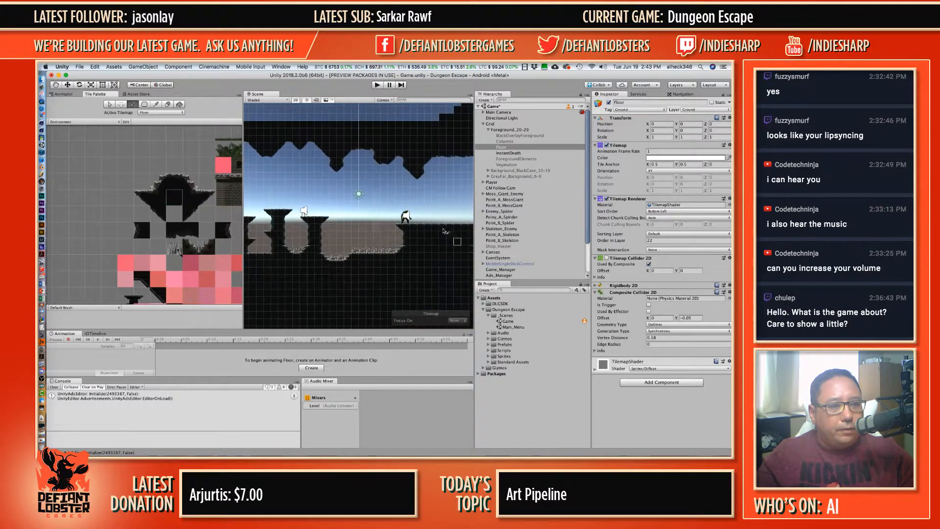
pyautogui.scroll(5, 371, 181)
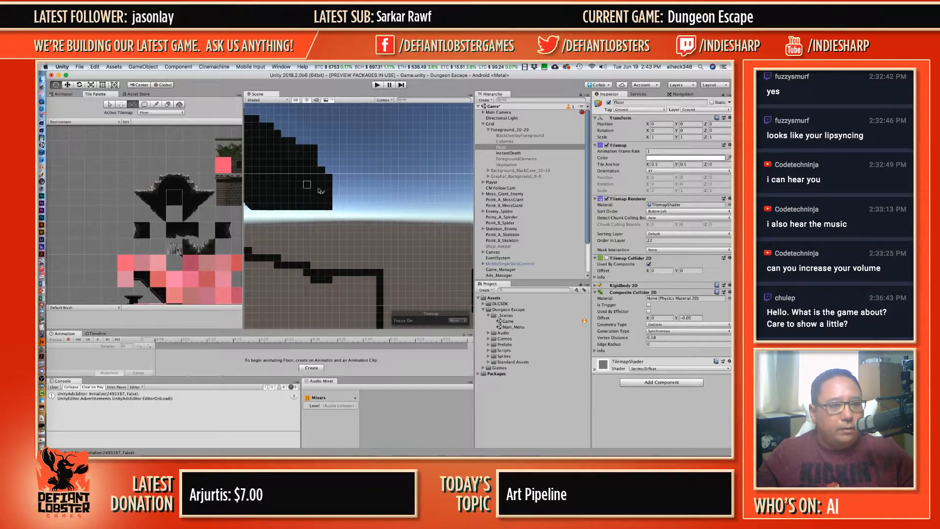
pyautogui.moveTo(320, 191); pyautogui.dragTo(257, 151, button='middle')
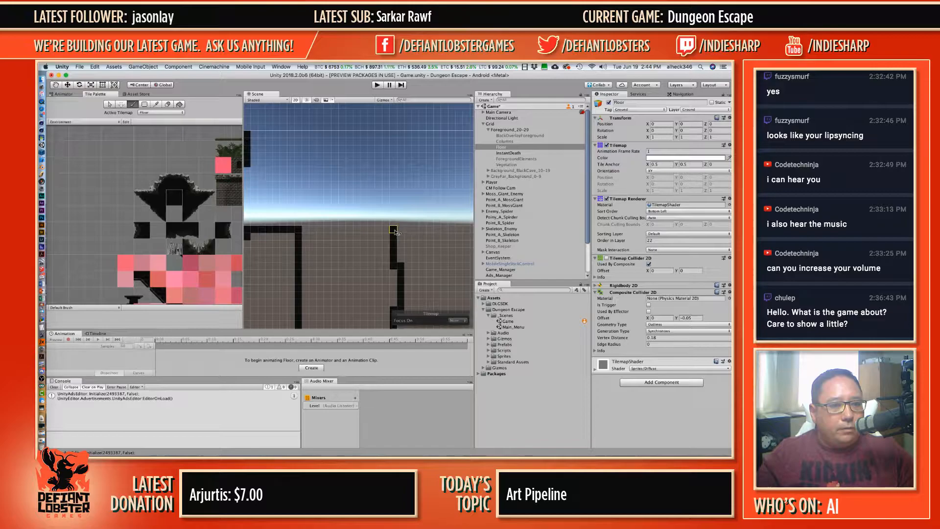
pyautogui.moveTo(396, 232); pyautogui.dragTo(393, 162)
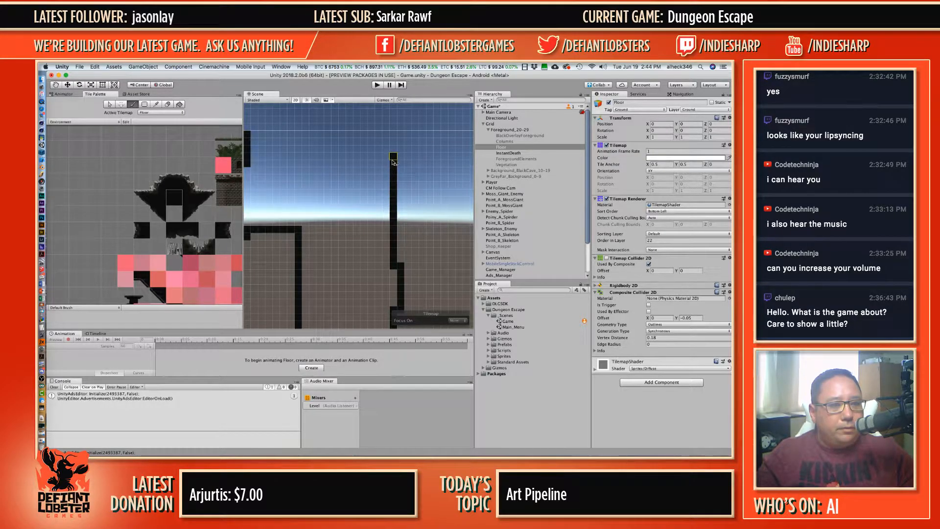
pyautogui.moveTo(259, 165); pyautogui.dragTo(301, 236, button='middle')
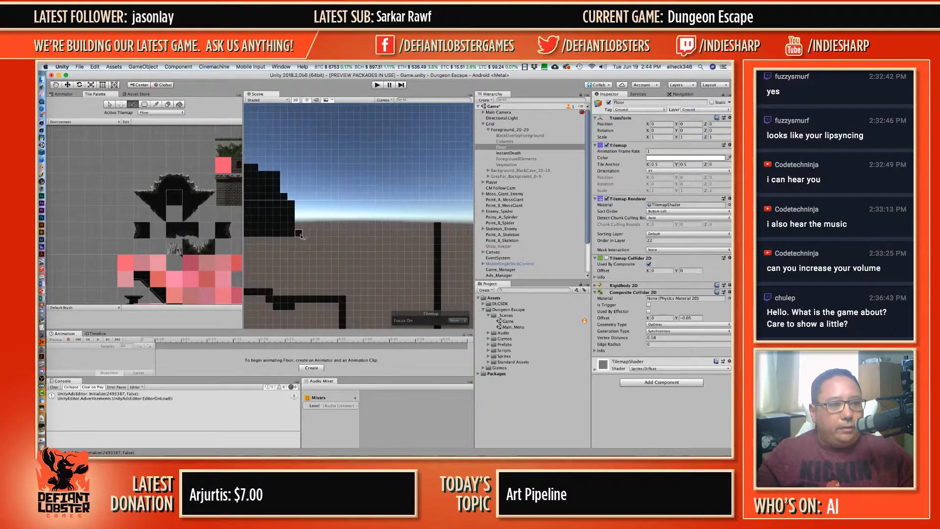
pyautogui.moveTo(300, 236)
pyautogui.mouseDown()
pyautogui.moveTo(350, 234)
pyautogui.moveTo(351, 208)
pyautogui.mouseUp()
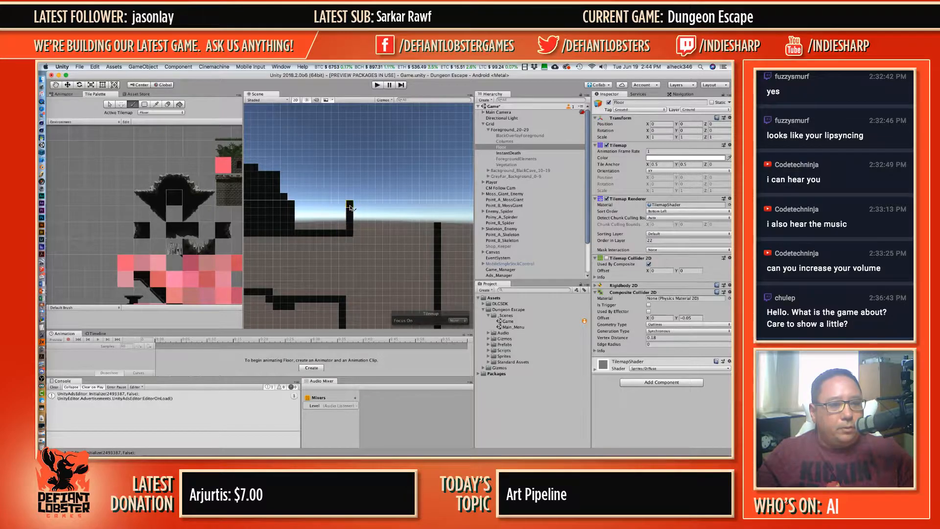
pyautogui.press('super+z')
pyautogui.moveTo(289, 235)
pyautogui.mouseDown()
pyautogui.moveTo(343, 234)
pyautogui.moveTo(344, 154)
pyautogui.moveTo(343, 170)
pyautogui.mouseUp()
pyautogui.press('super+z')
# Step: Extend the ceiling's lower edge and turn it upward as the shaft's inner wall, raising the outer wall alongside it
pyautogui.moveTo(290, 235)
pyautogui.mouseDown()
pyautogui.moveTo(342, 235)
pyautogui.moveTo(338, 139)
pyautogui.moveTo(342, 171)
pyautogui.mouseUp()
pyautogui.moveTo(439, 227); pyautogui.dragTo(437, 135)
pyautogui.moveTo(425, 162)
pyautogui.mouseDown(button='middle')
pyautogui.moveTo(333, 231)
pyautogui.moveTo(367, 274)
pyautogui.mouseUp(button='middle')
pyautogui.moveTo(410, 221); pyautogui.dragTo(410, 132)
pyautogui.moveTo(315, 142); pyautogui.dragTo(316, 230)
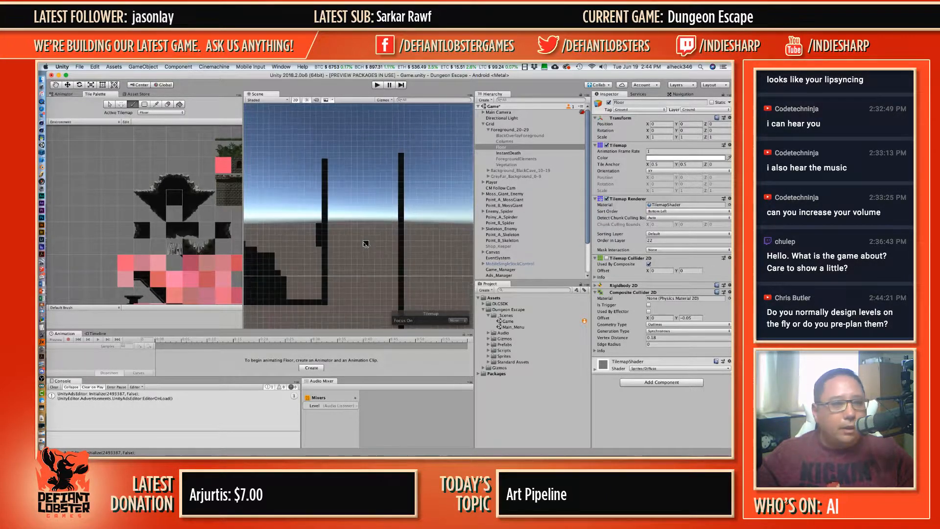
# Step: Raise the shaft's inner and outer walls with black Floor tiles to the same height, leaving small bumps on the inner wall
pyautogui.scroll(-5, 365, 230)
pyautogui.scroll(-5, 376, 204)
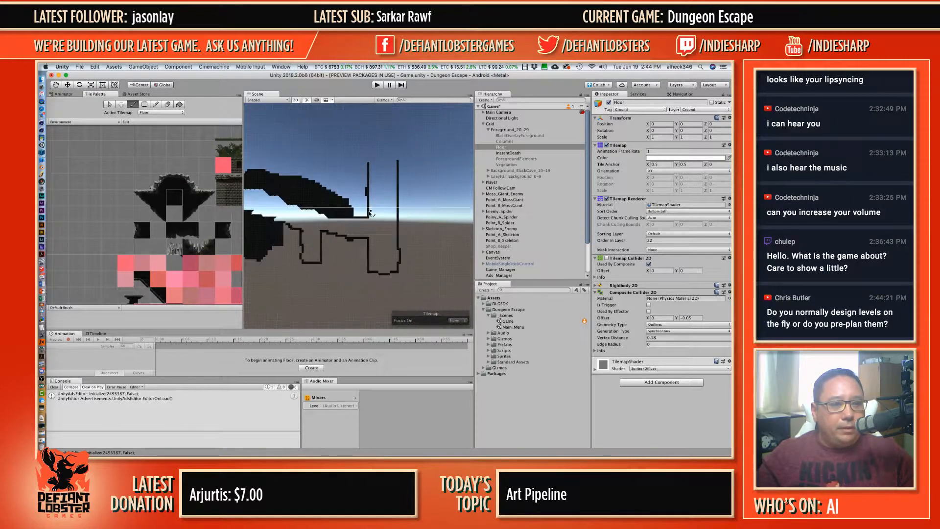
pyautogui.moveTo(351, 224); pyautogui.dragTo(326, 230, button='middle')
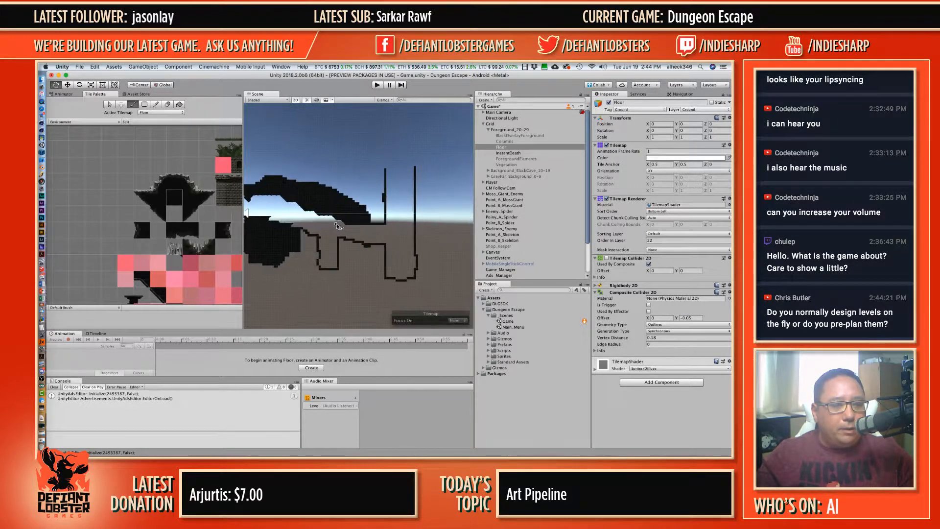
pyautogui.scroll(1, 383, 199)
pyautogui.scroll(3, 382, 198)
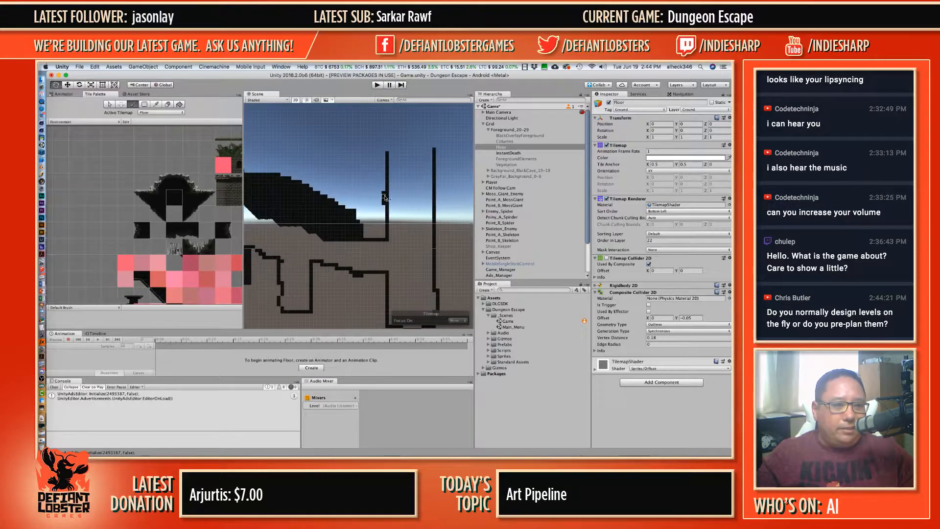
pyautogui.keyDown('alt'); pyautogui.moveTo(400, 170); pyautogui.dragTo(339, 231); pyautogui.keyUp('alt')
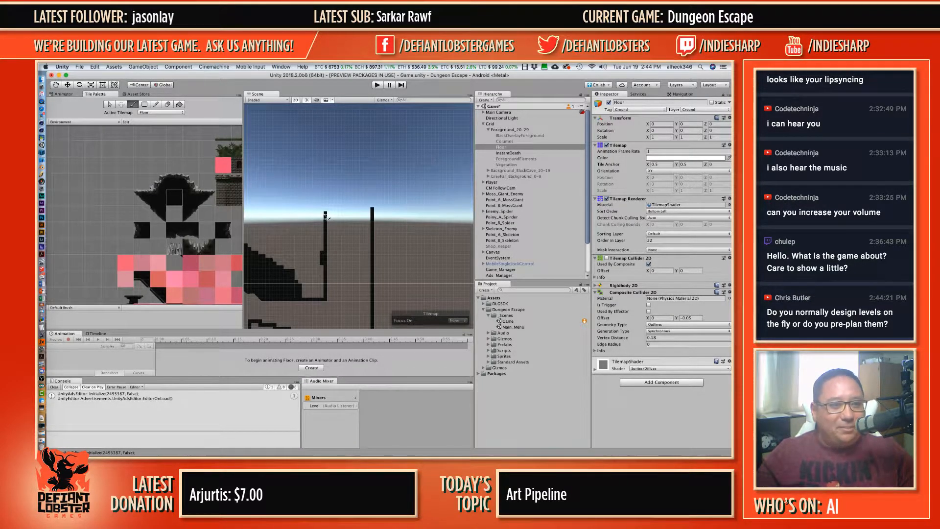
pyautogui.moveTo(324, 214)
pyautogui.mouseDown()
pyautogui.moveTo(322, 203)
pyautogui.moveTo(374, 211)
pyautogui.mouseUp()
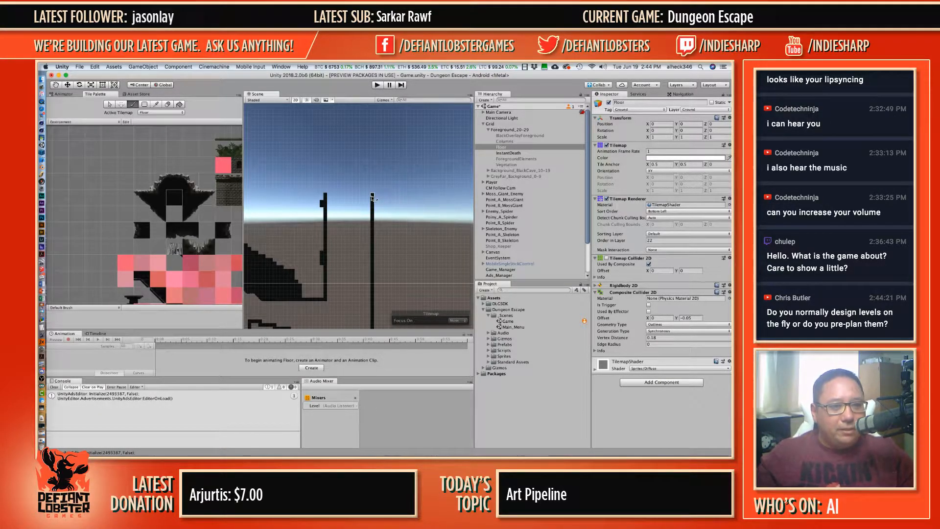
pyautogui.moveTo(372, 198); pyautogui.dragTo(373, 165)
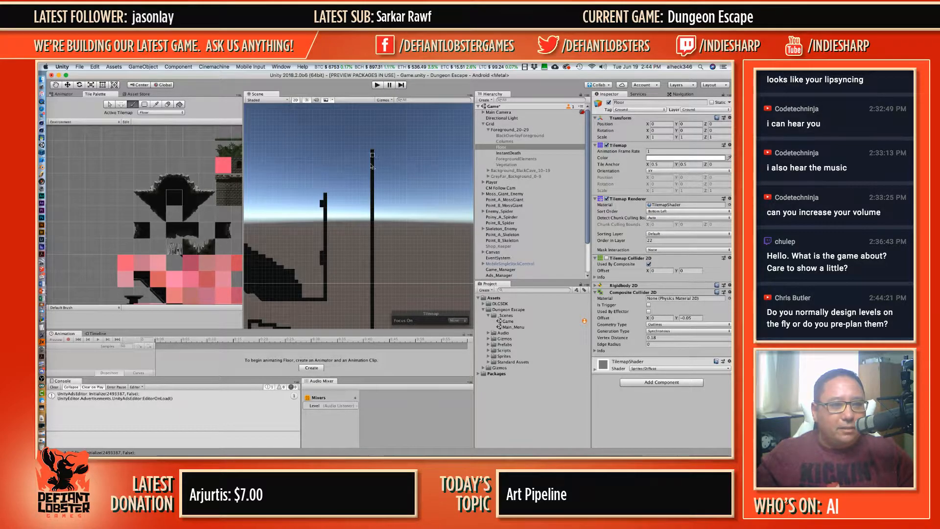
pyautogui.moveTo(326, 200)
pyautogui.mouseDown()
pyautogui.moveTo(327, 179)
pyautogui.moveTo(330, 187)
pyautogui.mouseUp()
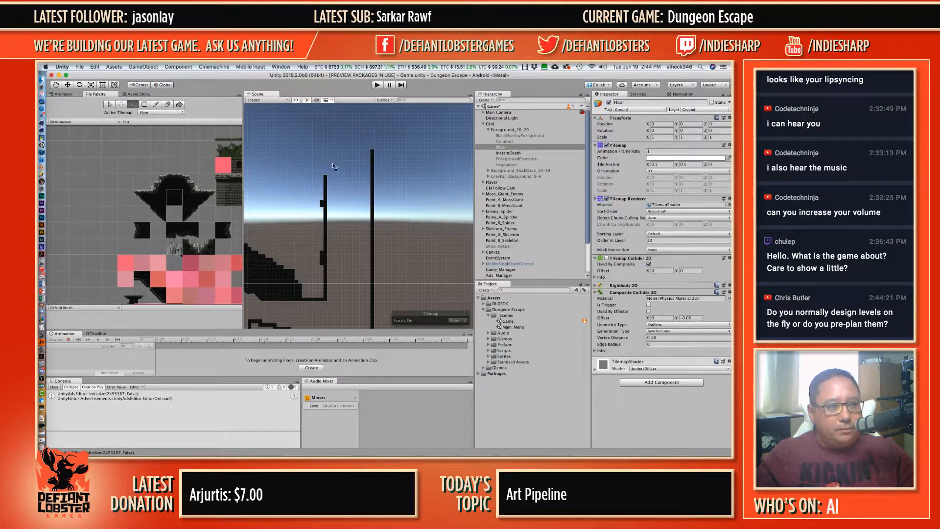
pyautogui.moveTo(326, 176)
pyautogui.keyDown('shift'); pyautogui.mouseDown()
pyautogui.moveTo(329, 219)
pyautogui.moveTo(326, 160)
pyautogui.mouseUp(); pyautogui.keyUp('shift')
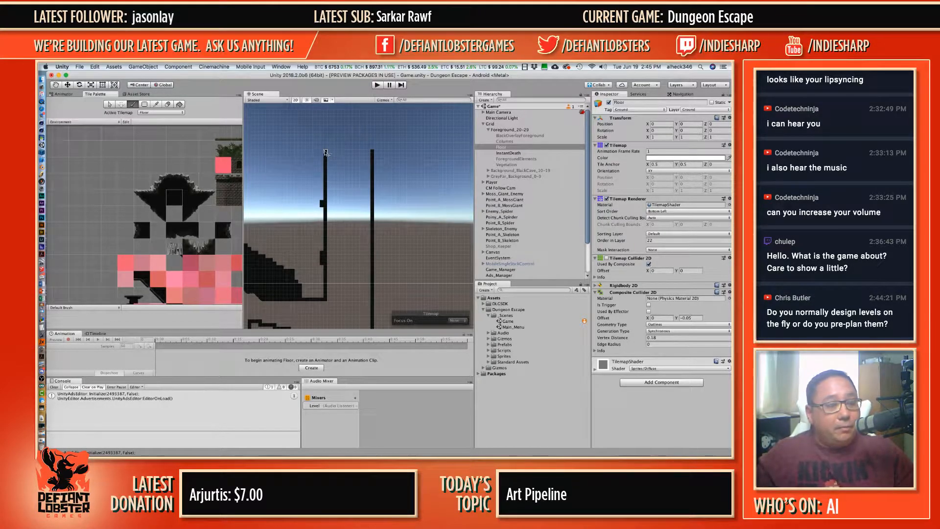
# Step: Paint an upper chamber outline from the shaft's top, with a long flat ceiling and a floor running onward from the outer wall
pyautogui.moveTo(326, 152)
pyautogui.mouseDown()
pyautogui.moveTo(257, 151)
pyautogui.moveTo(253, 110)
pyautogui.moveTo(453, 108)
pyautogui.mouseUp()
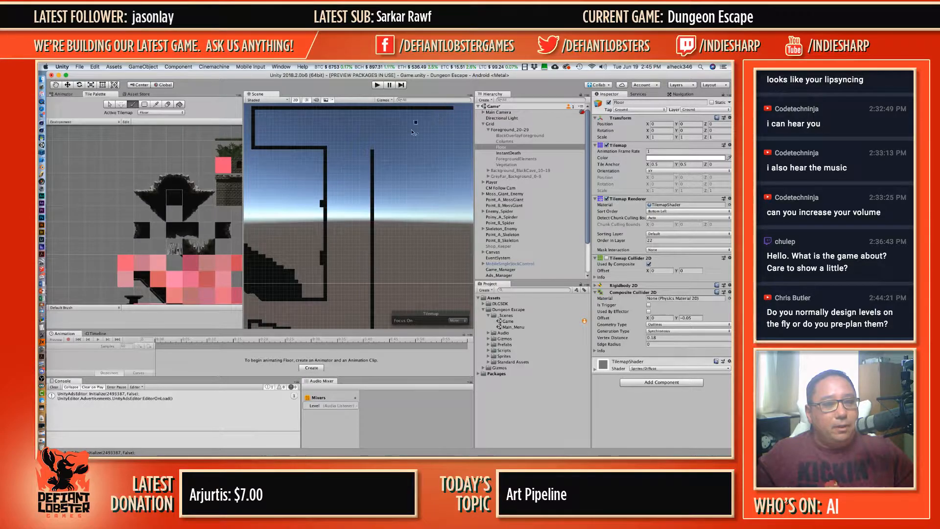
pyautogui.moveTo(376, 149); pyautogui.dragTo(449, 148)
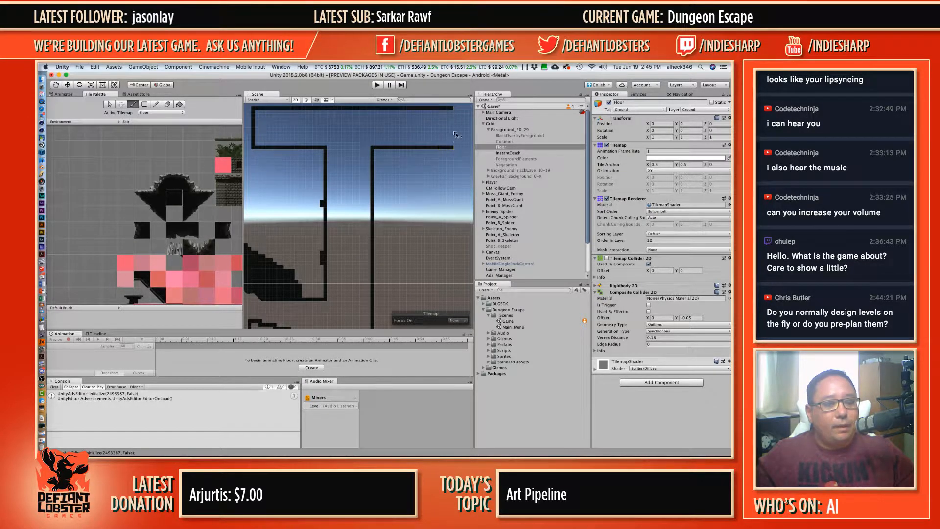
pyautogui.moveTo(456, 134); pyautogui.dragTo(334, 150, button='middle')
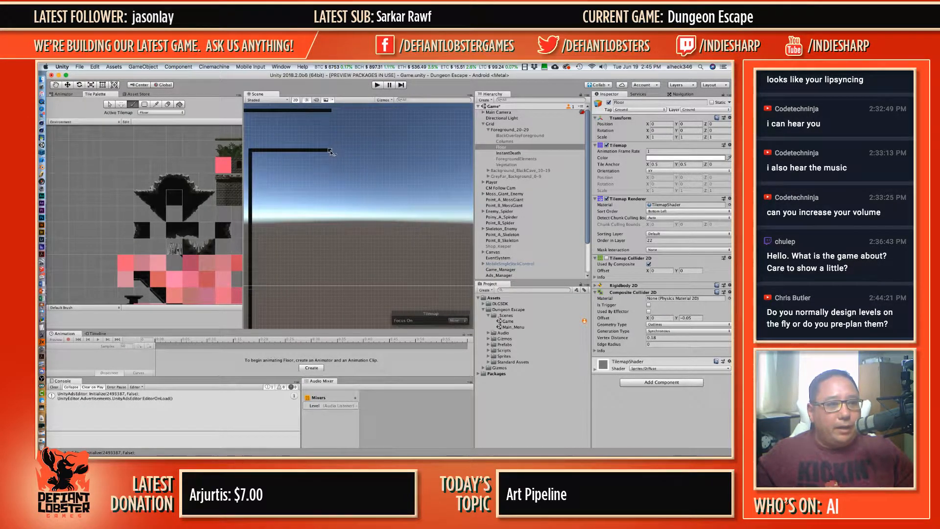
pyautogui.moveTo(331, 152); pyautogui.dragTo(331, 160)
pyautogui.keyDown('shift'); pyautogui.click(331, 156); pyautogui.keyUp('shift')
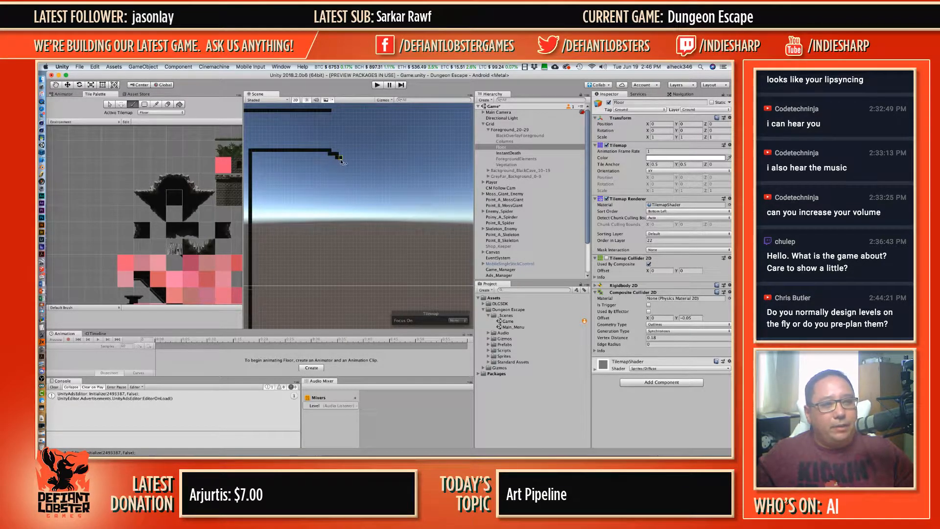
pyautogui.moveTo(341, 161)
pyautogui.mouseDown()
pyautogui.moveTo(387, 168)
pyautogui.moveTo(406, 147)
pyautogui.moveTo(434, 162)
pyautogui.mouseUp()
pyautogui.moveTo(438, 163); pyautogui.dragTo(370, 196, button='middle')
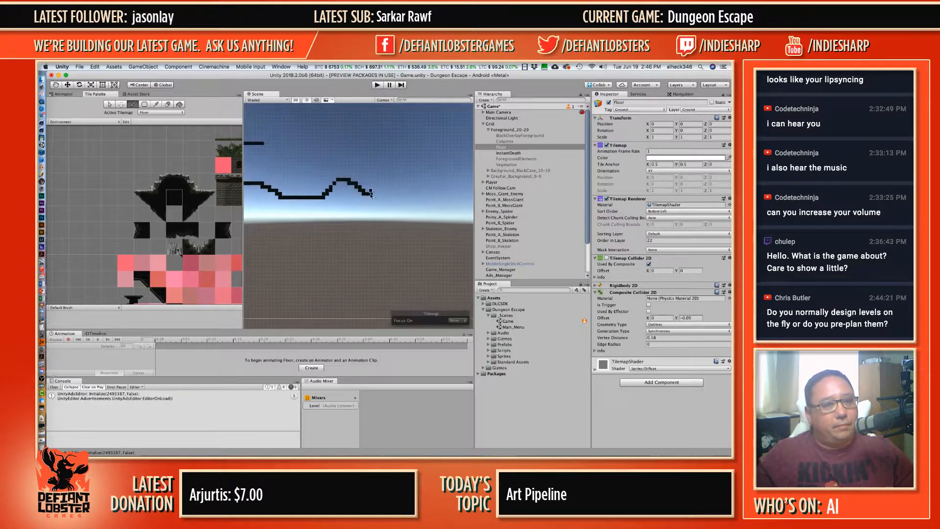
pyautogui.moveTo(371, 197); pyautogui.dragTo(385, 185)
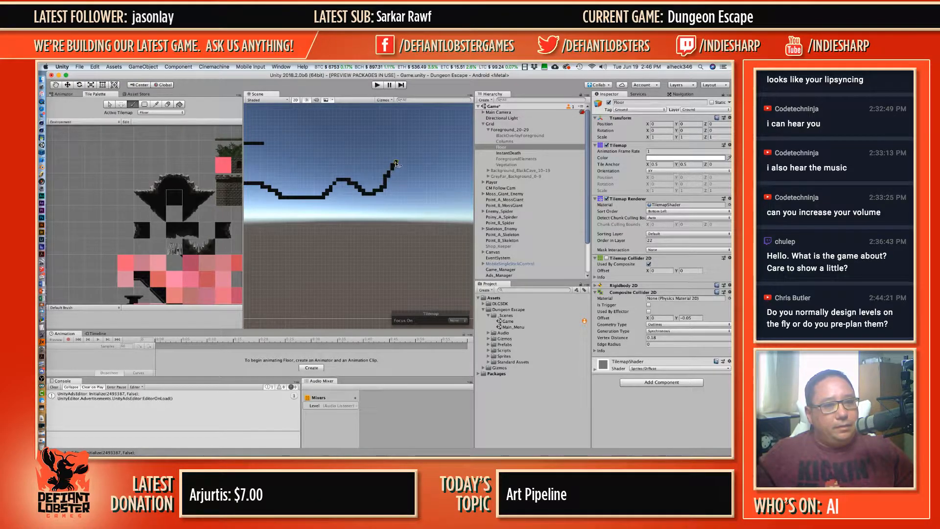
pyautogui.press('super+z')
pyautogui.press('super+z')
pyautogui.press('super+z')
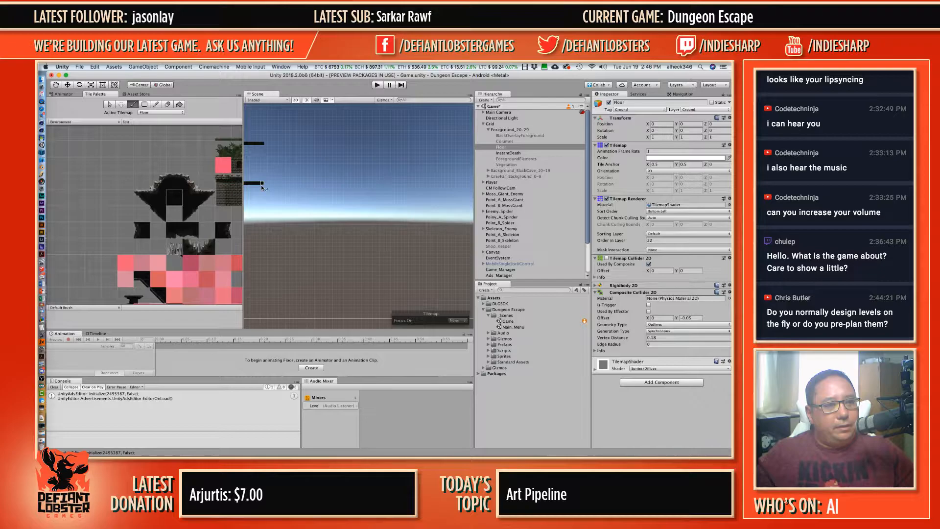
# Step: Paint the upper corridor's floor descending in two large steps, and extend the ceiling above it to a vertical drop with a thick ledge
pyautogui.moveTo(261, 184); pyautogui.dragTo(271, 184)
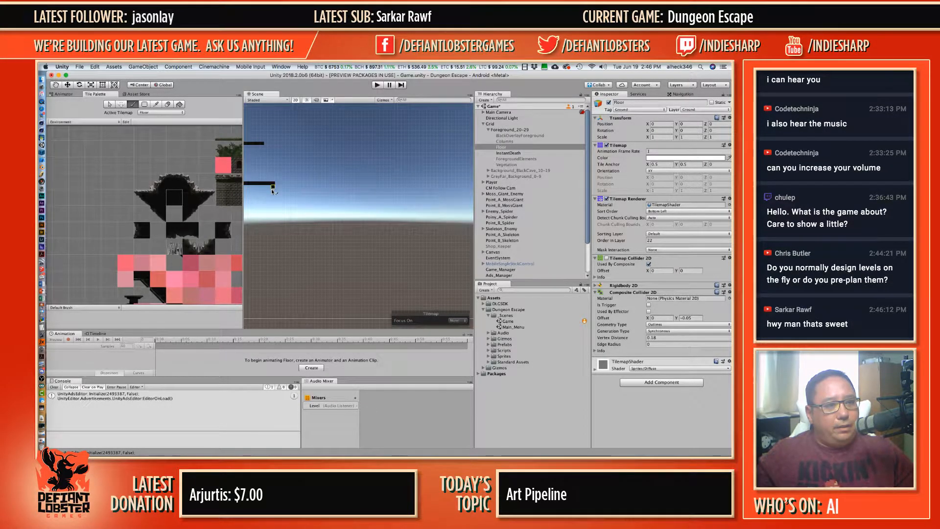
pyautogui.moveTo(273, 190)
pyautogui.mouseDown()
pyautogui.moveTo(288, 232)
pyautogui.moveTo(363, 239)
pyautogui.moveTo(370, 277)
pyautogui.moveTo(443, 273)
pyautogui.mouseUp()
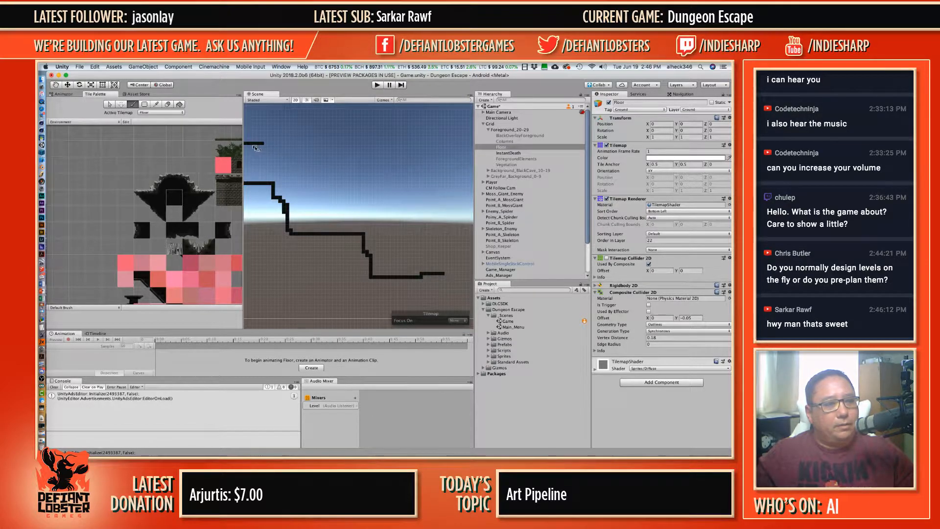
pyautogui.moveTo(255, 147)
pyautogui.mouseDown()
pyautogui.moveTo(293, 145)
pyautogui.moveTo(309, 153)
pyautogui.moveTo(316, 175)
pyautogui.mouseUp()
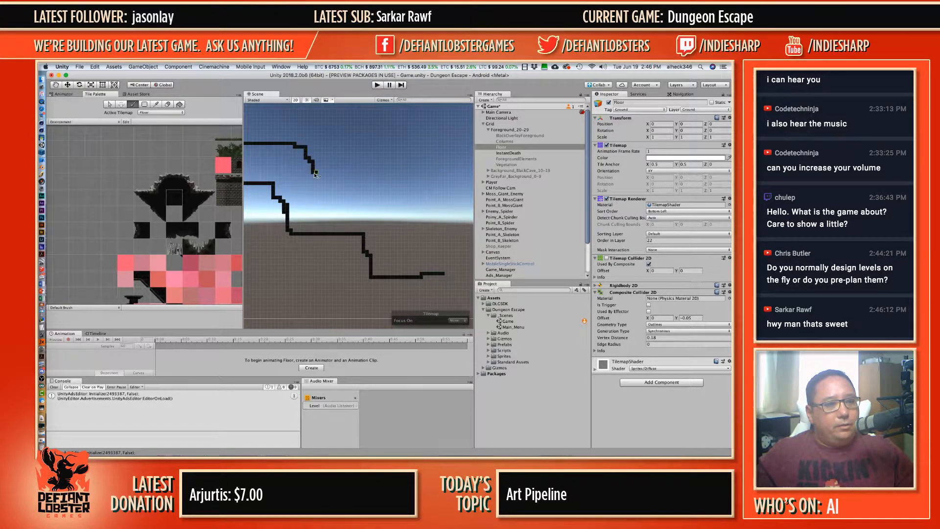
pyautogui.moveTo(259, 144)
pyautogui.mouseDown()
pyautogui.moveTo(373, 144)
pyautogui.moveTo(379, 171)
pyautogui.moveTo(327, 171)
pyautogui.moveTo(383, 178)
pyautogui.moveTo(374, 175)
pyautogui.mouseUp()
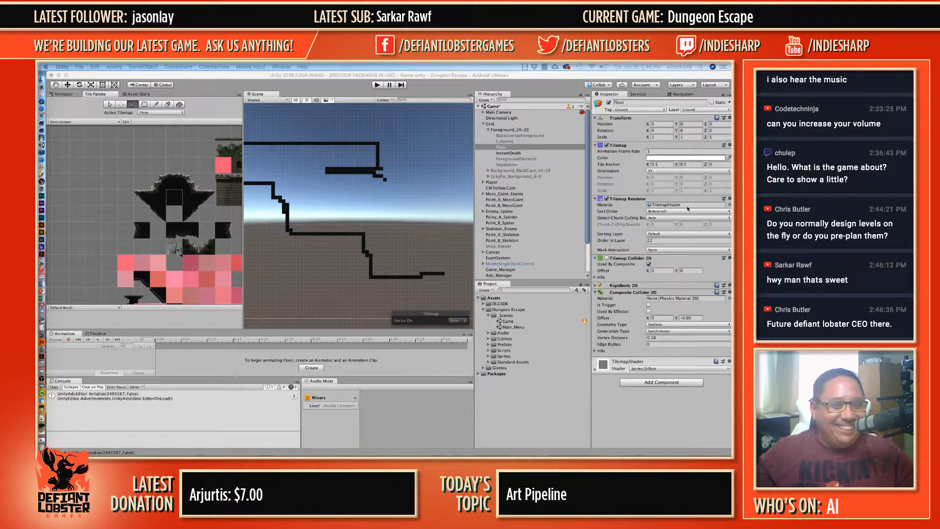
# Step: Erase the stair-shaped tiles trailing below the ceiling's vertical drop
pyautogui.click(432, 169)
pyautogui.click(432, 169)
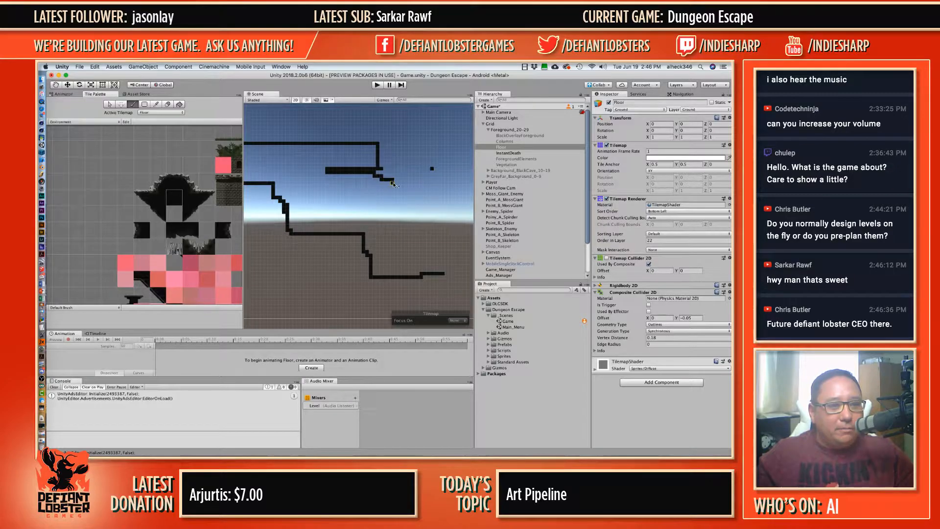
pyautogui.keyDown('ctrl'); pyautogui.moveTo(400, 183); pyautogui.dragTo(385, 183); pyautogui.keyUp('ctrl')
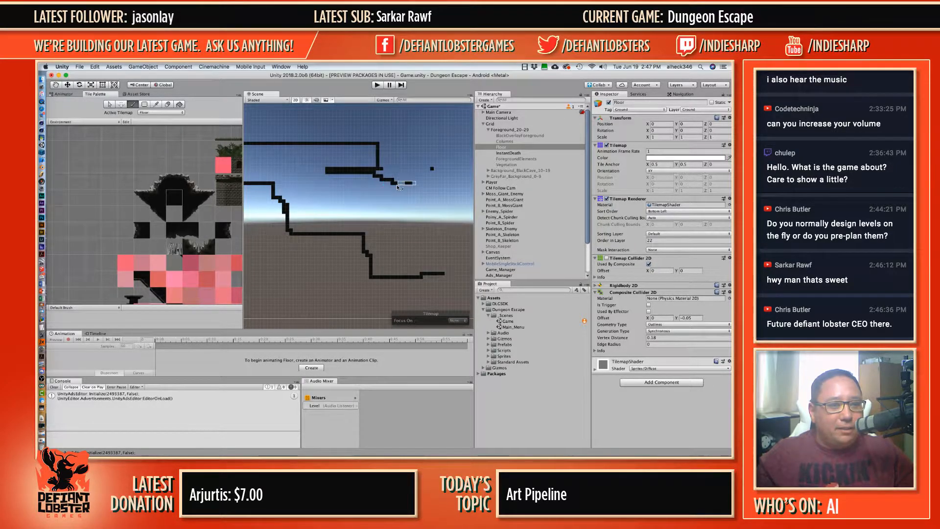
pyautogui.keyDown('shift'); pyautogui.click(391, 184); pyautogui.keyUp('shift')
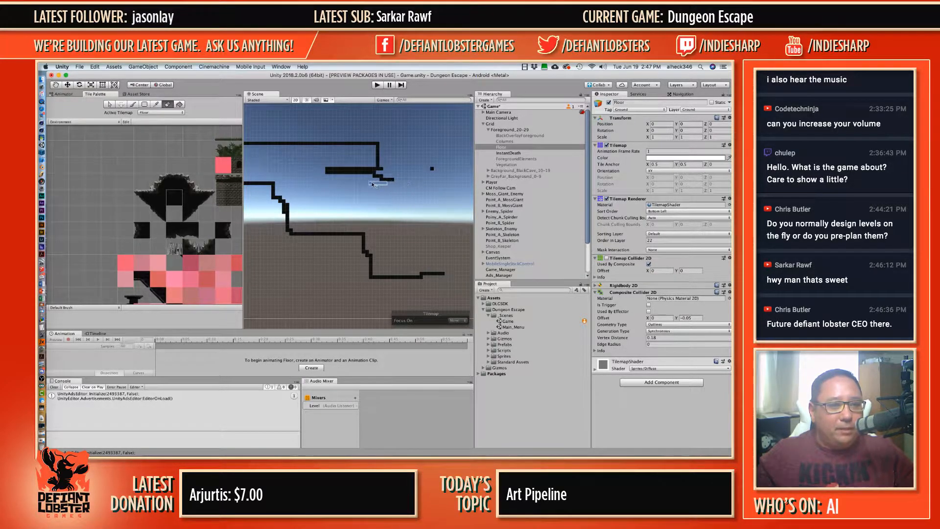
pyautogui.keyDown('shift'); pyautogui.click(377, 180); pyautogui.keyUp('shift')
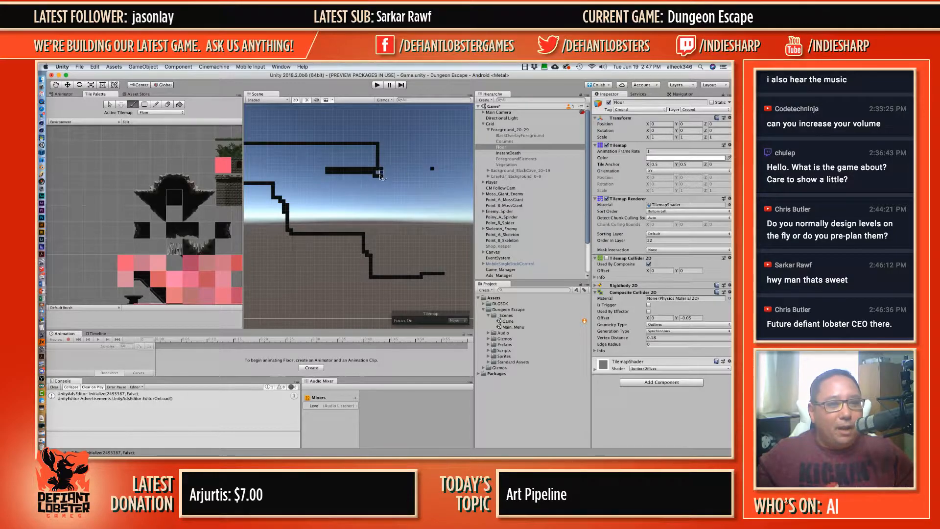
# Step: Extend the lowered ceiling onward from the vertical drop as a flat line and clear the bumps beneath it
pyautogui.moveTo(380, 176); pyautogui.dragTo(396, 177)
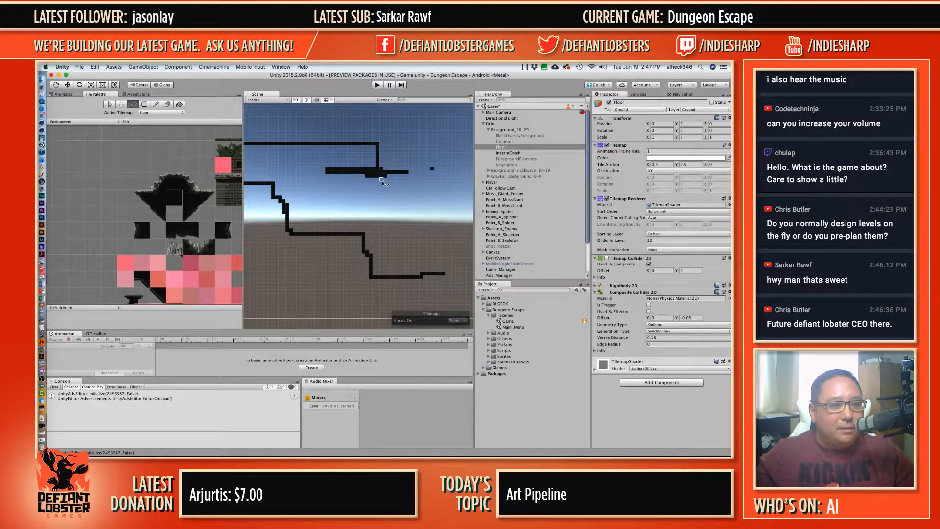
pyautogui.moveTo(381, 183); pyautogui.dragTo(367, 177, button='middle')
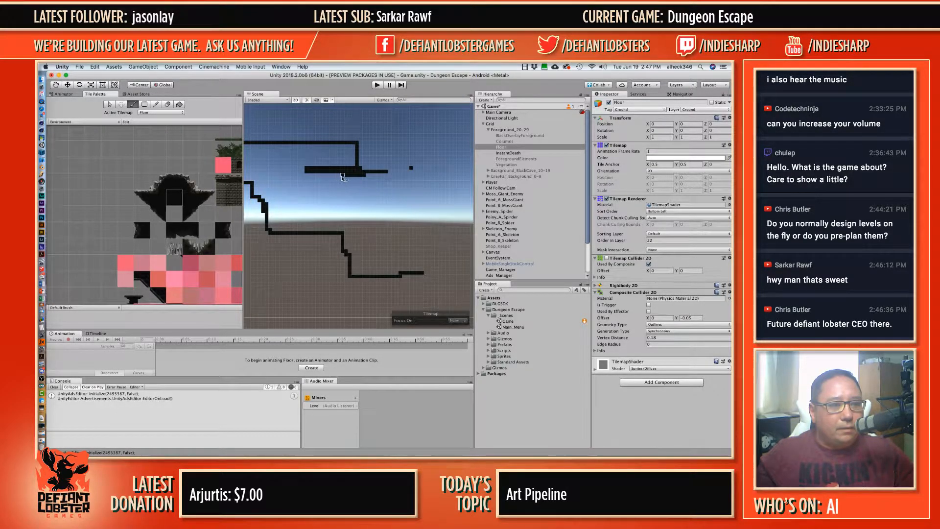
pyautogui.moveTo(342, 175); pyautogui.dragTo(396, 174)
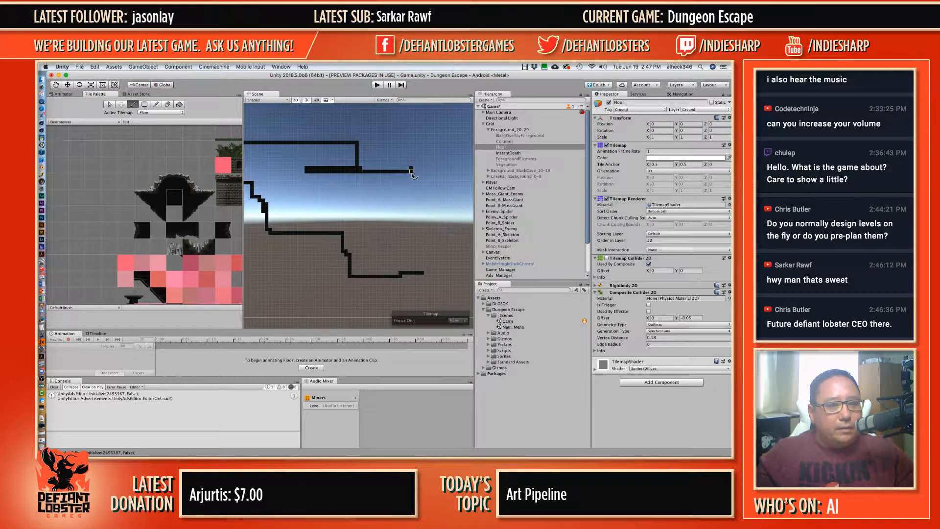
# Step: Trim the free end of the thick ceiling ledge by erasing its outermost tiles
pyautogui.moveTo(299, 176); pyautogui.dragTo(369, 173, button='middle')
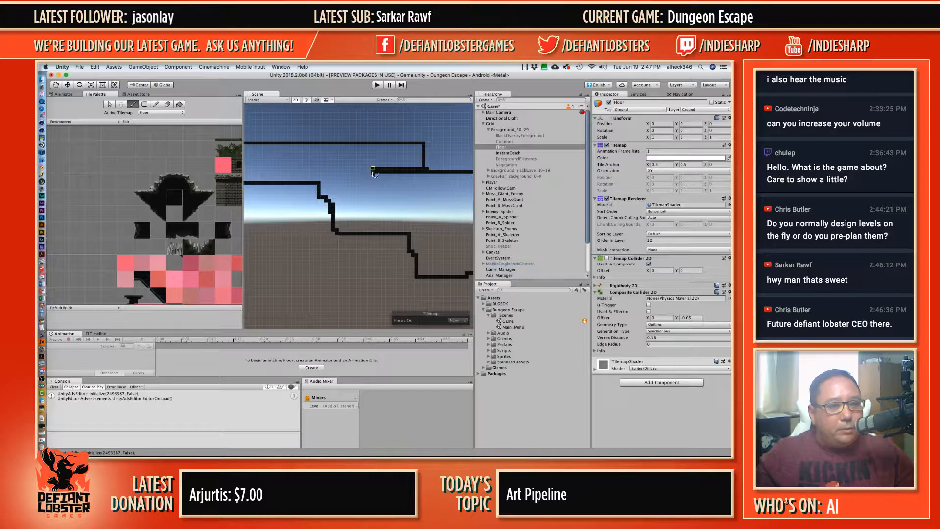
pyautogui.moveTo(373, 172)
pyautogui.mouseDown()
pyautogui.moveTo(380, 167)
pyautogui.moveTo(374, 174)
pyautogui.mouseUp()
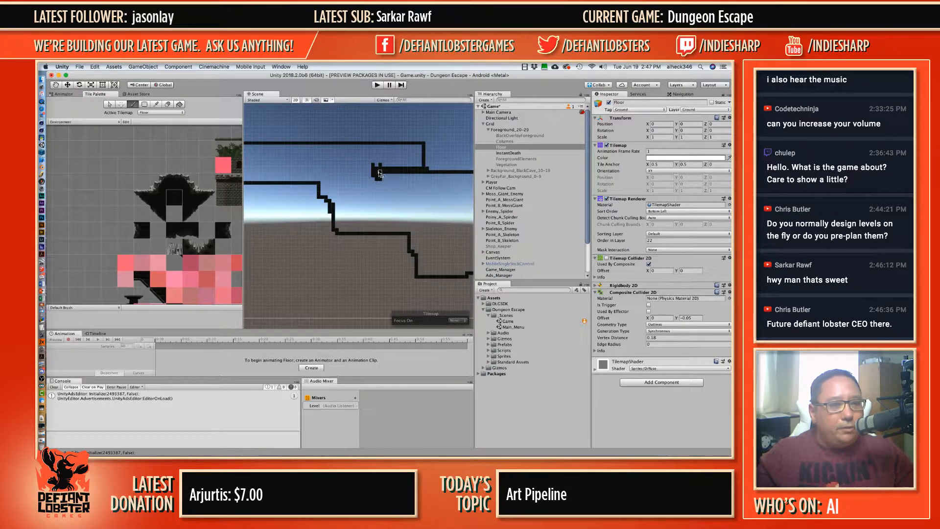
pyautogui.press('d')
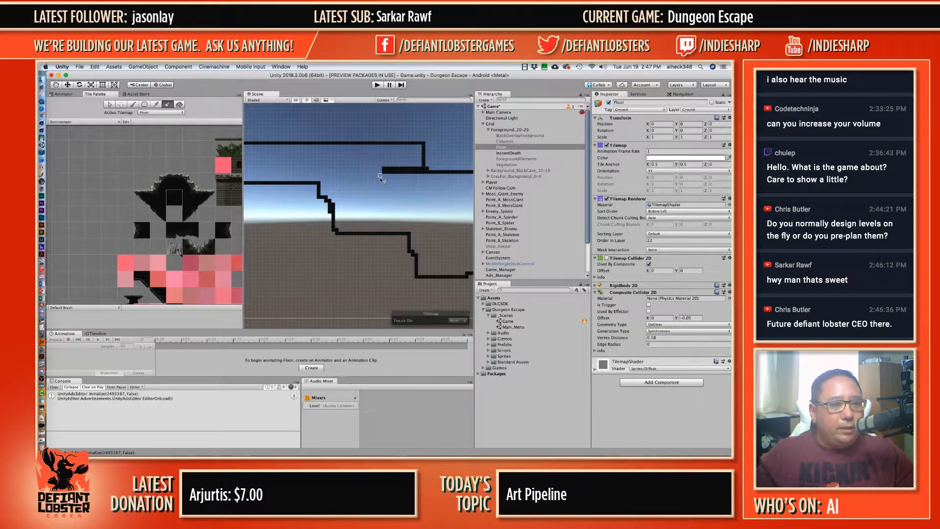
pyautogui.click(384, 171)
# Step: Paint another short drop at the ceiling's end and continue it with a short flat section
pyautogui.press('b')
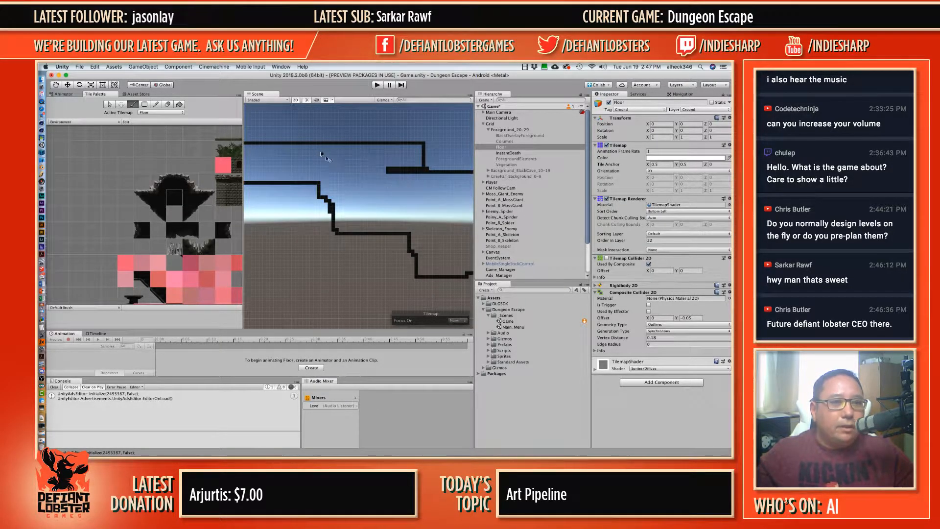
pyautogui.keyDown('alt'); pyautogui.moveTo(416, 217); pyautogui.dragTo(307, 182); pyautogui.keyUp('alt')
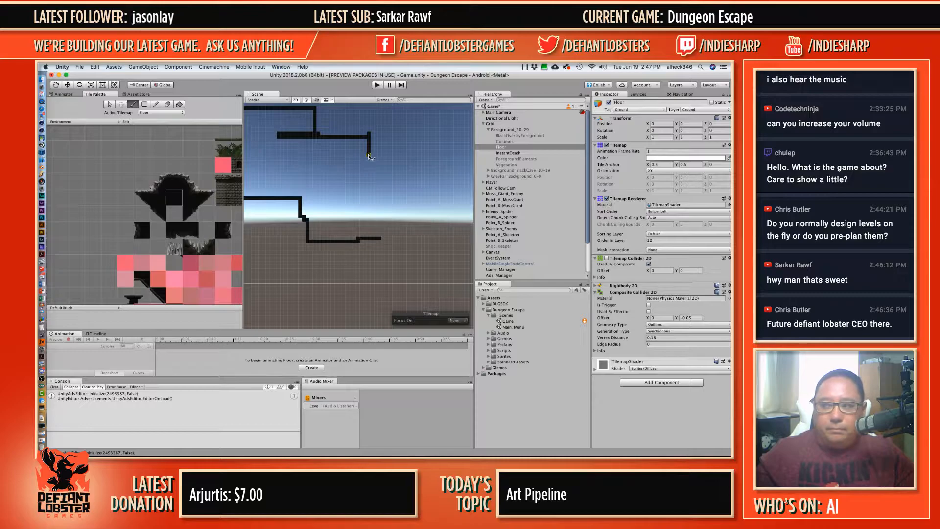
pyautogui.moveTo(373, 156); pyautogui.dragTo(387, 159)
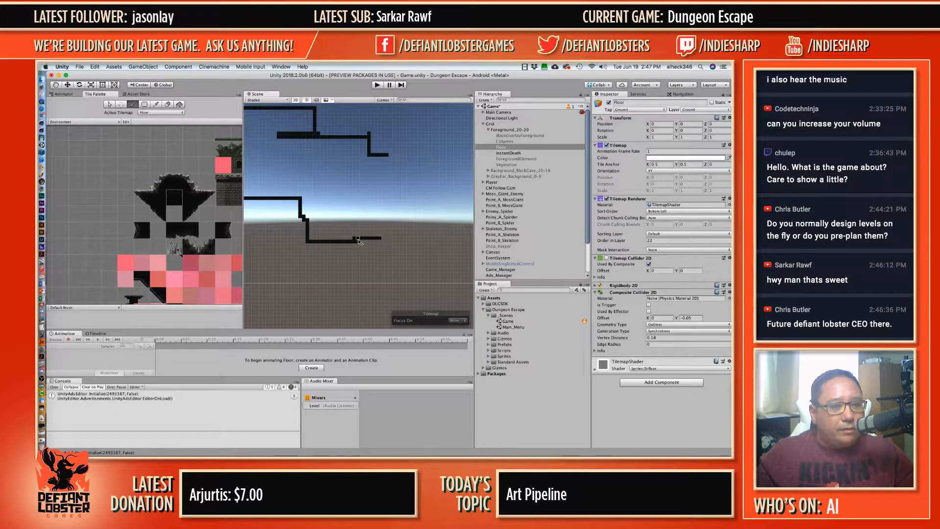
# Step: Erase the raised end of the lower corridor floor, then repaint it as a longer flat run ending in a small step up
pyautogui.press('d')
pyautogui.moveTo(357, 240); pyautogui.dragTo(439, 234)
pyautogui.press('b')
pyautogui.scroll(-5, 355, 223)
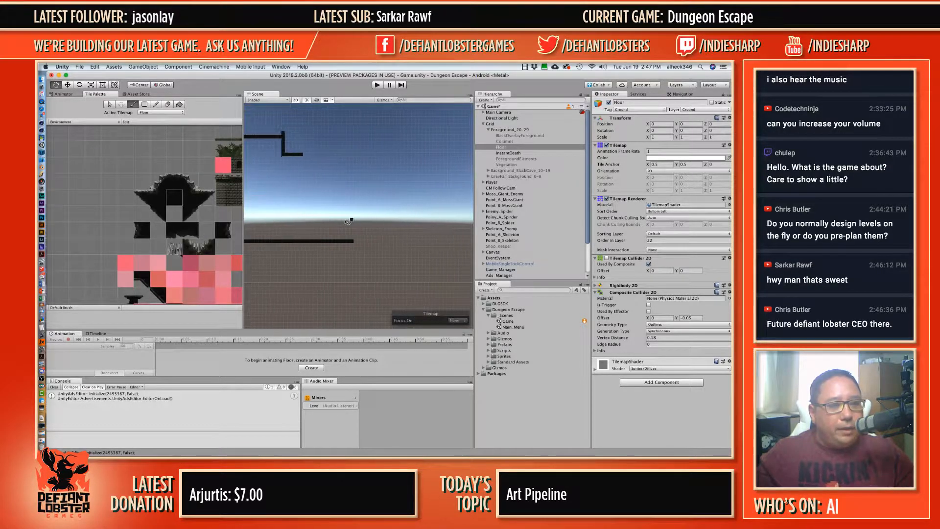
pyautogui.scroll(5, 309, 224)
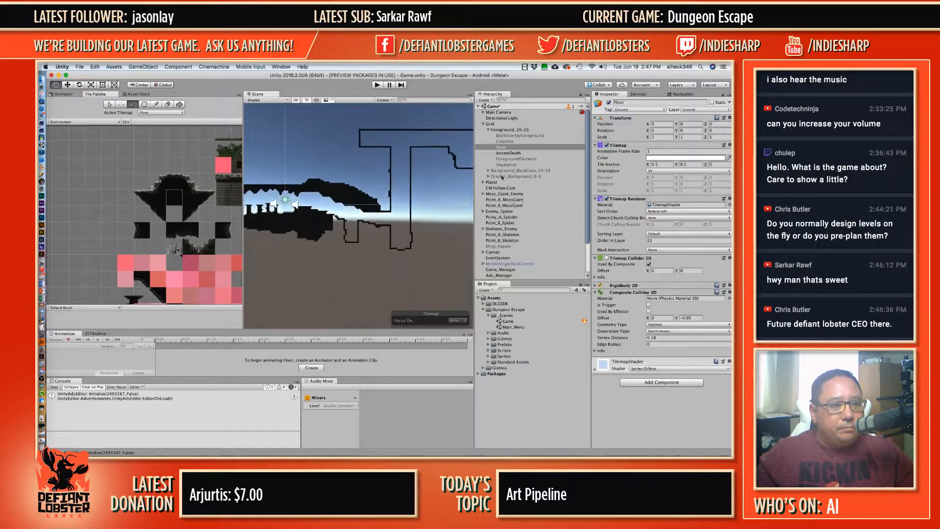
pyautogui.scroll(-5, 318, 215)
pyautogui.scroll(3, 321, 212)
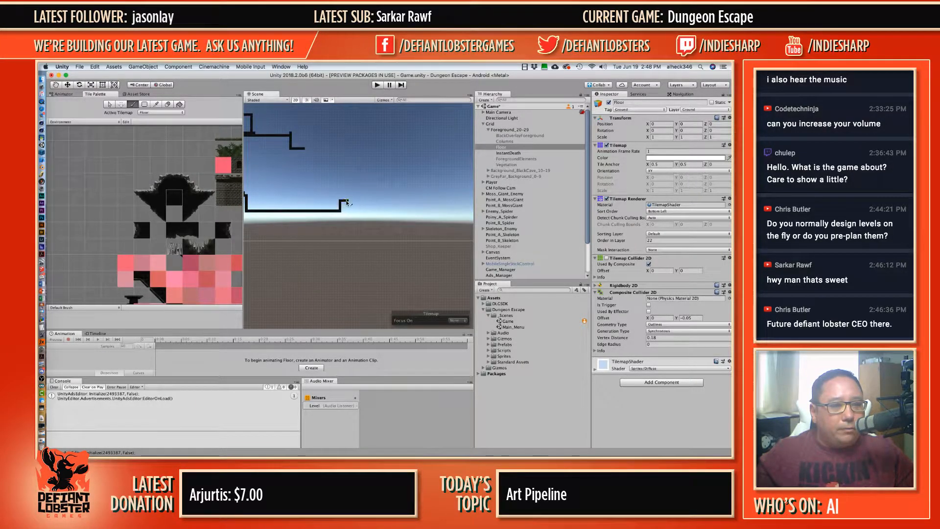
# Step: Paint a staircase climbing from the lower corridor floor's end to a small plateau, ending in a long cliff that drops and curves back underneath
pyautogui.moveTo(347, 200)
pyautogui.mouseDown()
pyautogui.moveTo(383, 157)
pyautogui.moveTo(407, 157)
pyautogui.moveTo(435, 136)
pyautogui.mouseUp()
pyautogui.moveTo(435, 135); pyautogui.dragTo(341, 202, button='middle')
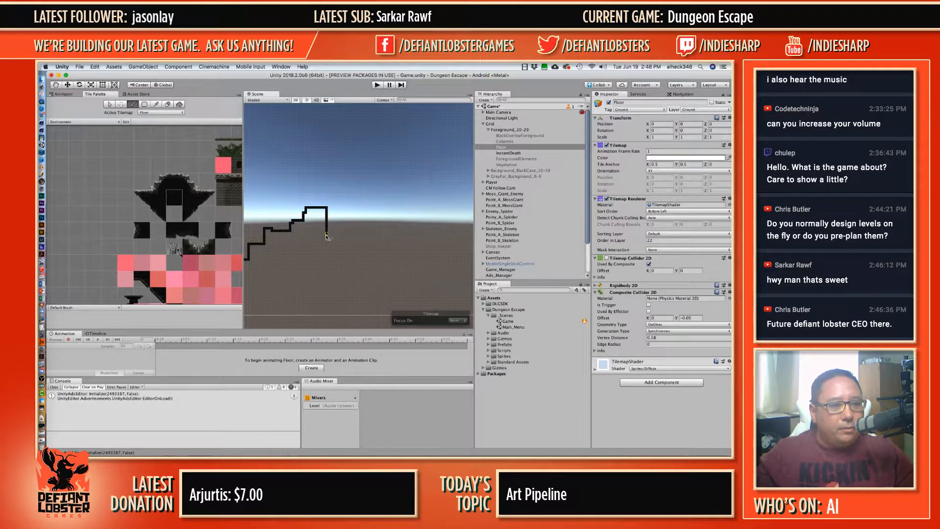
pyautogui.moveTo(327, 236)
pyautogui.mouseDown()
pyautogui.moveTo(321, 264)
pyautogui.moveTo(295, 291)
pyautogui.mouseUp()
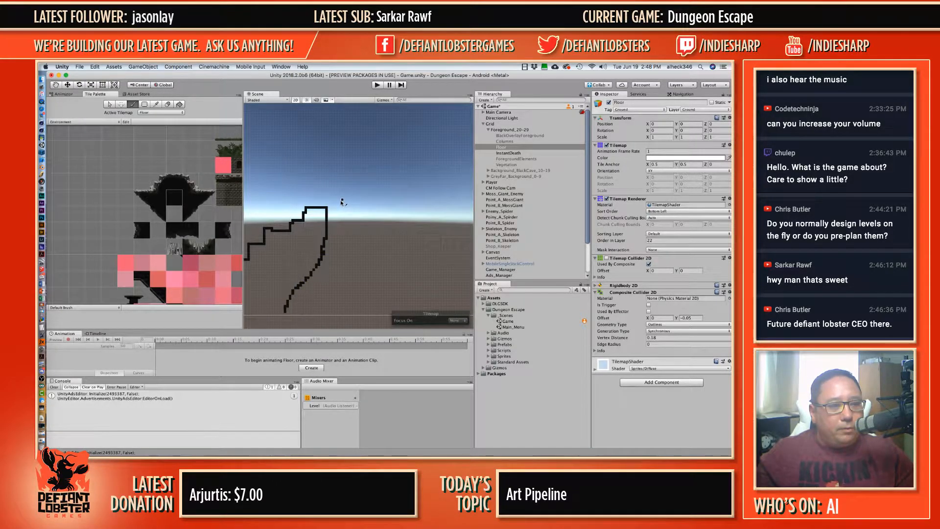
# Step: Paint three evenly spaced floating platforms beyond the cliff, undoing a misplaced one, and add a long thin hollow platform after them
pyautogui.moveTo(340, 199); pyautogui.dragTo(370, 199)
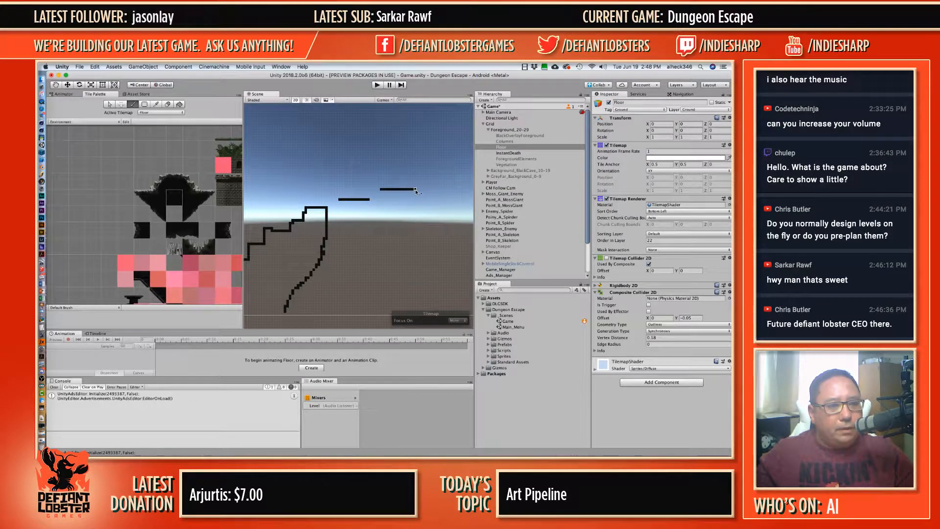
pyautogui.press('super+z')
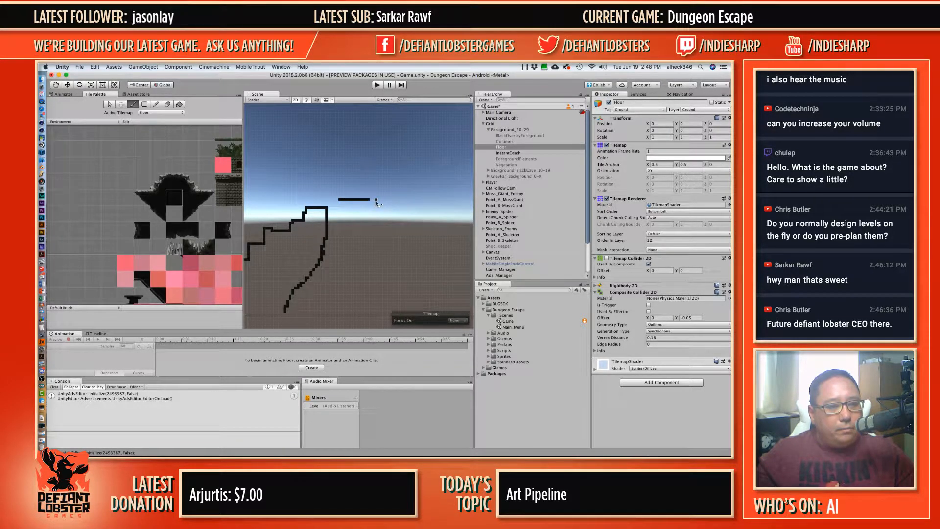
pyautogui.moveTo(376, 200); pyautogui.dragTo(460, 200)
pyautogui.moveTo(461, 200); pyautogui.dragTo(372, 195, button='middle')
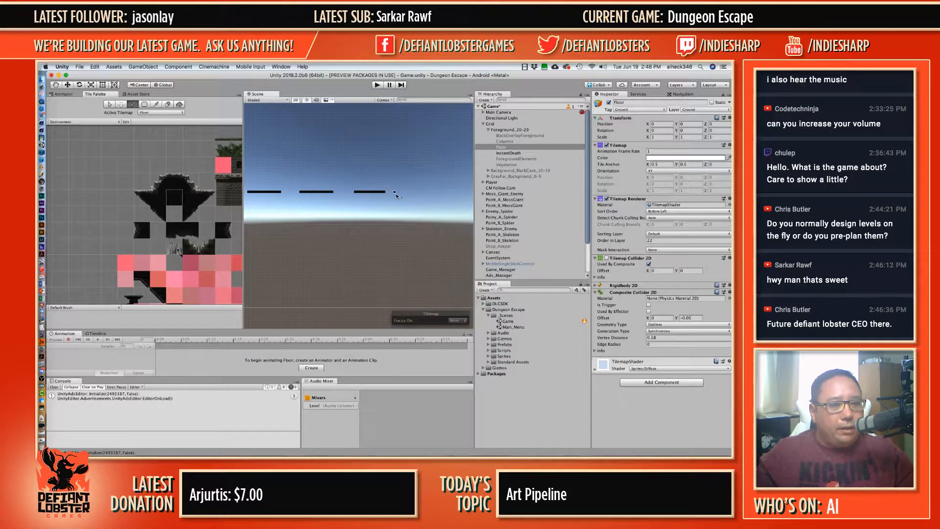
pyautogui.moveTo(401, 192); pyautogui.dragTo(307, 180, button='middle')
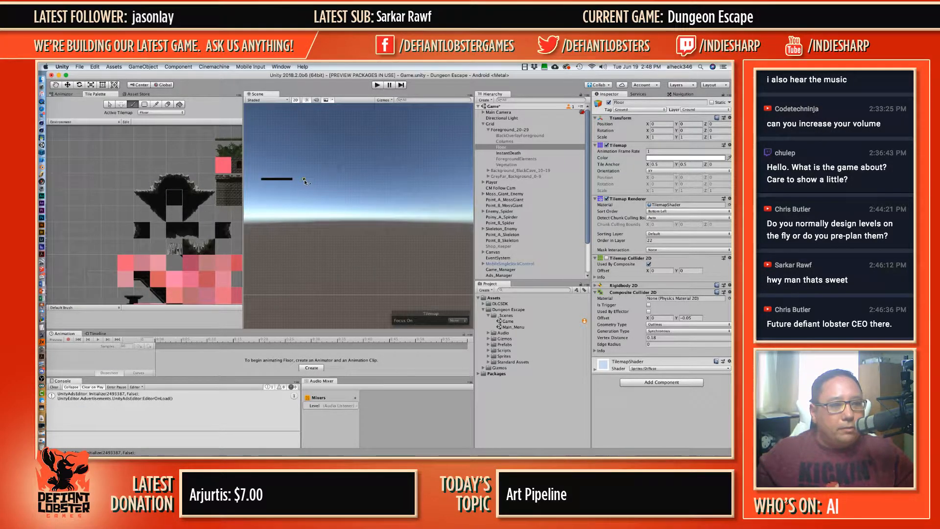
pyautogui.moveTo(304, 179)
pyautogui.mouseDown()
pyautogui.moveTo(430, 178)
pyautogui.moveTo(304, 182)
pyautogui.mouseUp()
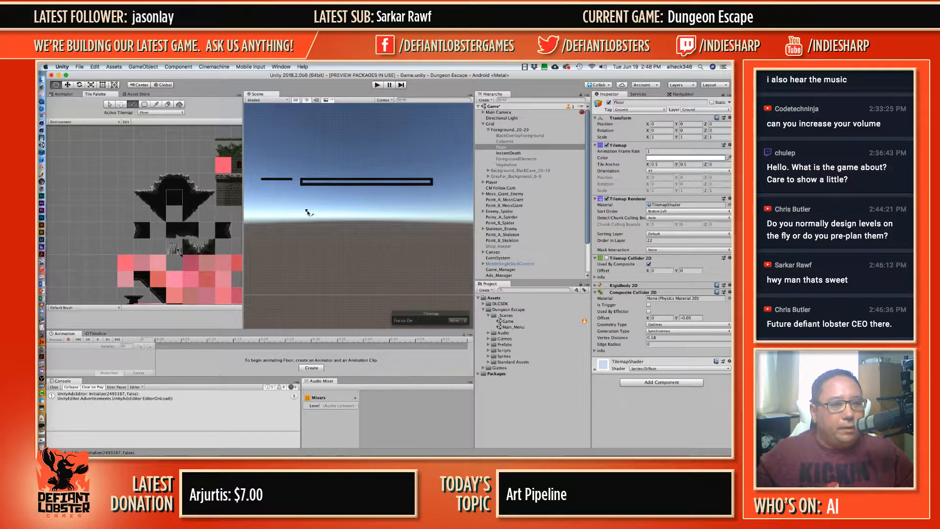
# Step: Paint a thin hollow ledge off the shaft's right wall, with an inner wall dropping below it and a flat floor line from its foot
pyautogui.moveTo(309, 213)
pyautogui.mouseDown(button='middle')
pyautogui.moveTo(468, 201)
pyautogui.moveTo(323, 208)
pyautogui.moveTo(366, 198)
pyautogui.moveTo(371, 168)
pyautogui.mouseUp(button='middle')
pyautogui.scroll(3, 349, 206)
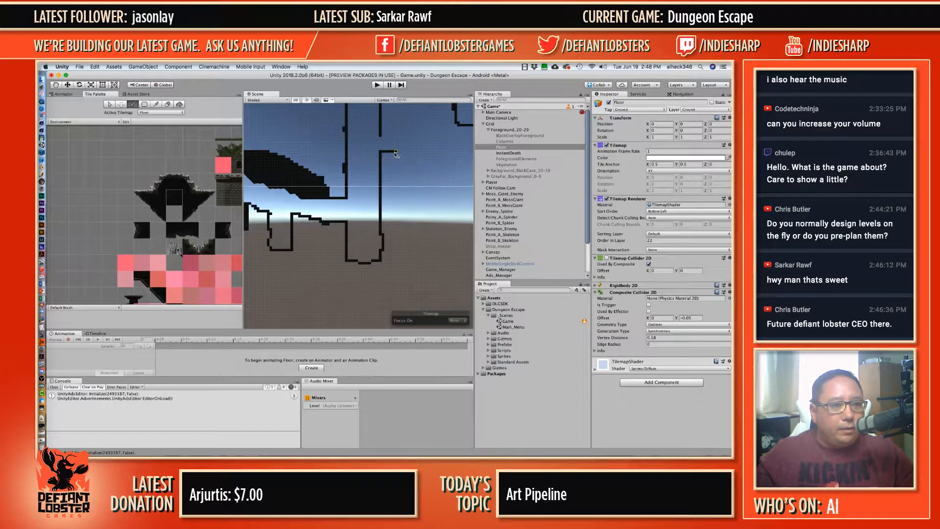
pyautogui.moveTo(394, 153)
pyautogui.mouseDown()
pyautogui.moveTo(437, 153)
pyautogui.moveTo(395, 170)
pyautogui.moveTo(395, 189)
pyautogui.mouseUp()
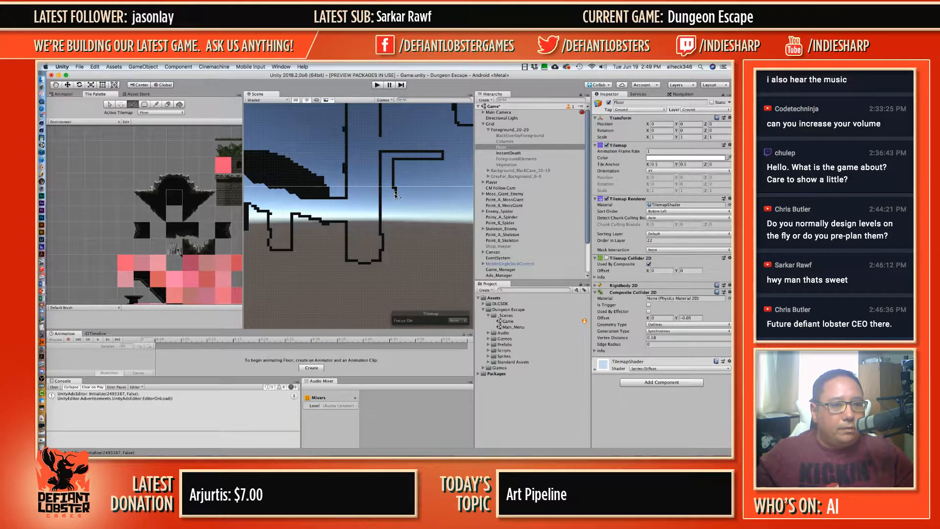
pyautogui.click(397, 198)
pyautogui.moveTo(395, 195); pyautogui.dragTo(443, 196)
pyautogui.moveTo(434, 180); pyautogui.dragTo(364, 159, button='middle')
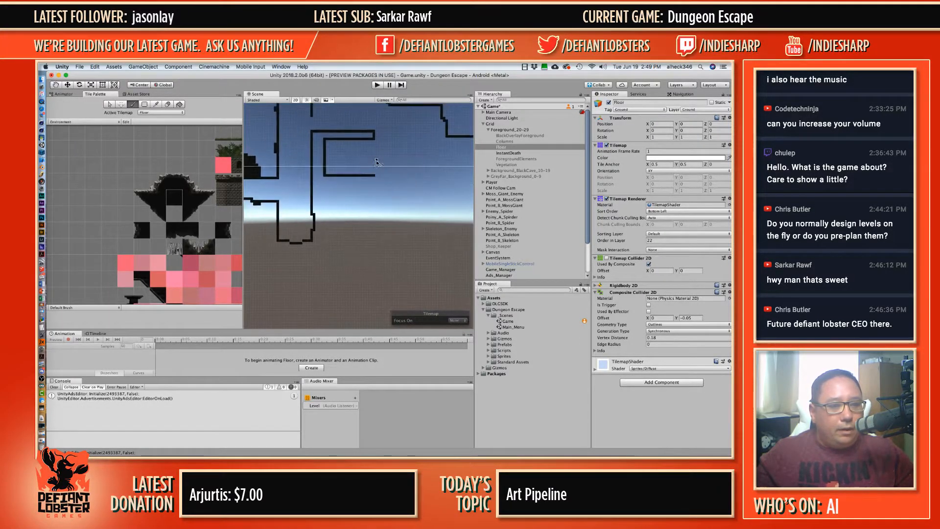
# Step: Enclose the space around the ledge with a ceiling line, a far wall down to the floor line and a middle ledge reaching inward
pyautogui.moveTo(348, 157)
pyautogui.mouseDown()
pyautogui.moveTo(411, 157)
pyautogui.moveTo(409, 135)
pyautogui.moveTo(383, 118)
pyautogui.moveTo(330, 117)
pyautogui.mouseUp()
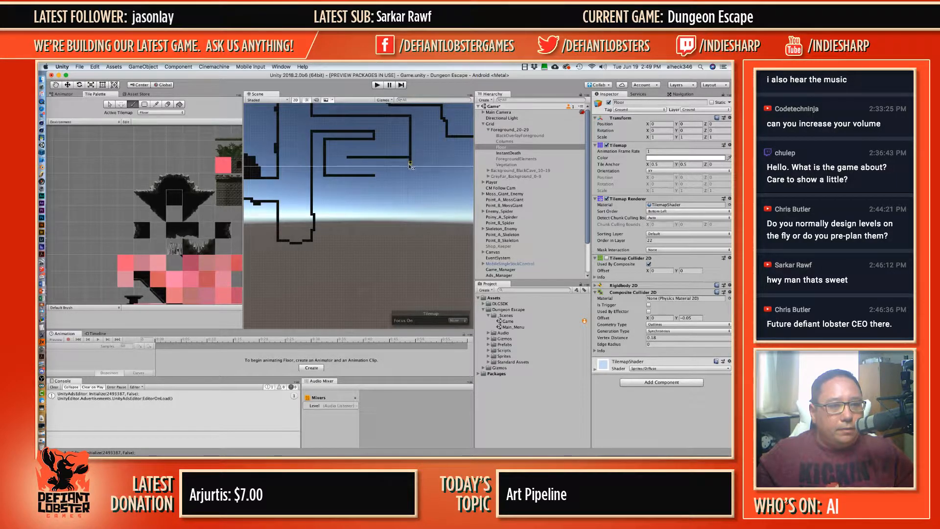
pyautogui.moveTo(409, 175); pyautogui.dragTo(377, 178)
pyautogui.keyDown('shift'); pyautogui.click(371, 173); pyautogui.keyUp('shift')
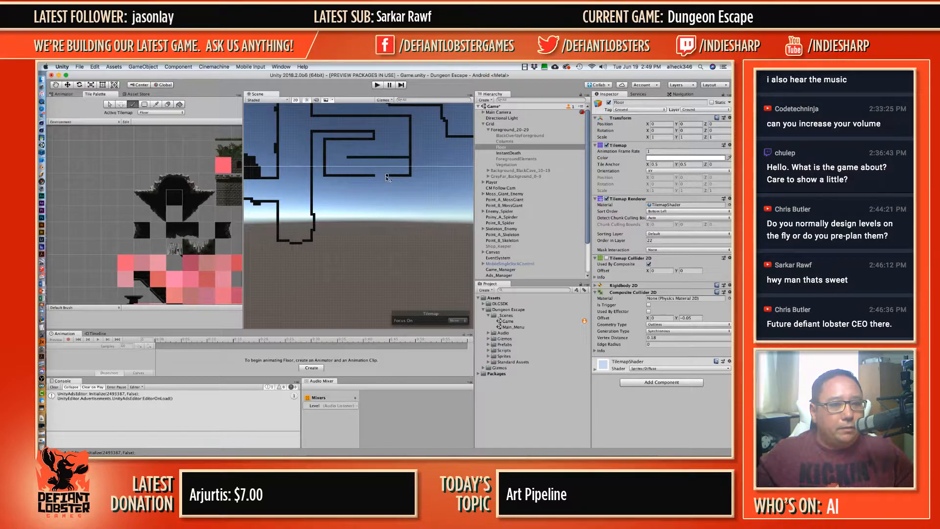
# Step: Erase the bulging section of the deep pit's right wall to leave an opening there
pyautogui.moveTo(330, 186); pyautogui.dragTo(380, 173, button='middle')
pyautogui.scroll(5, 392, 230)
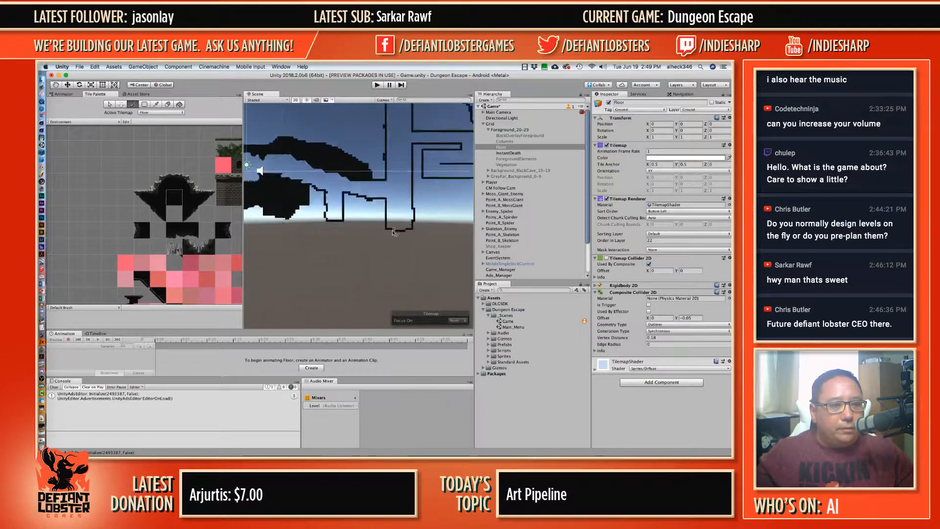
pyautogui.scroll(2, 395, 232)
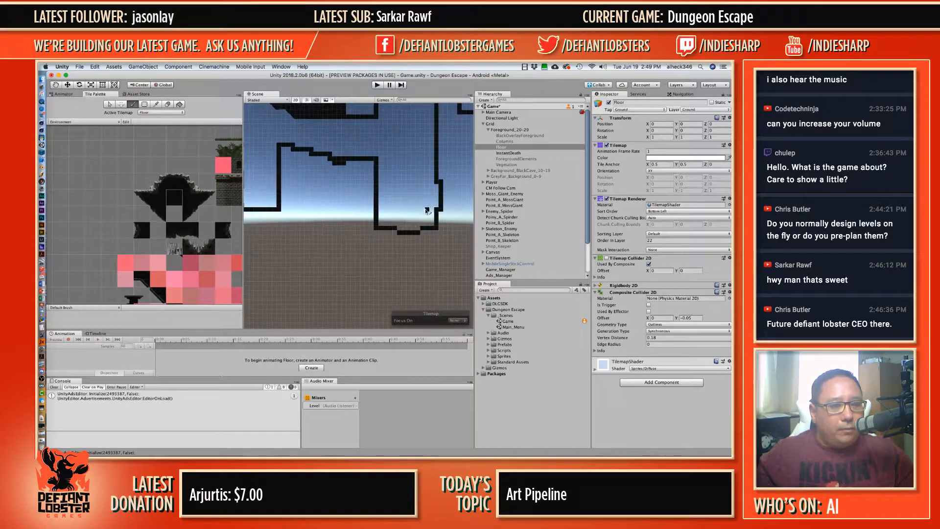
pyautogui.click(439, 177)
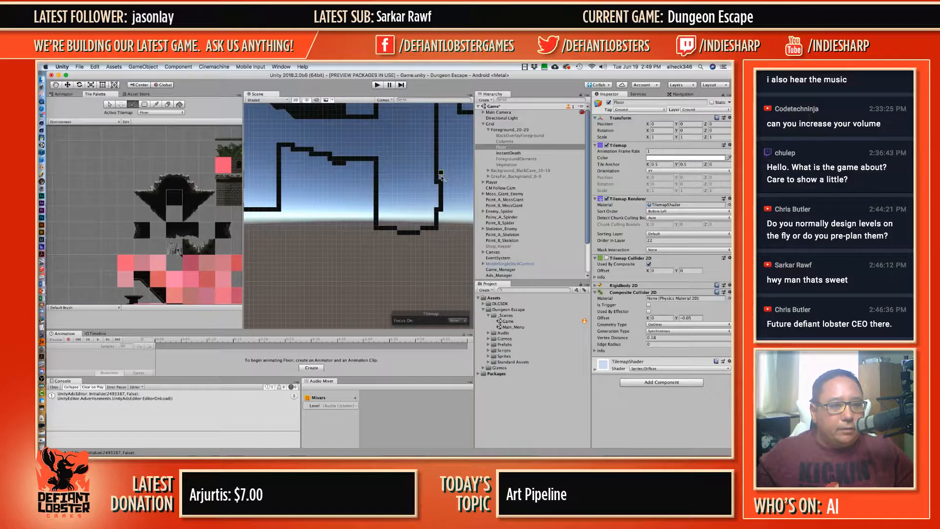
pyautogui.press('d')
pyautogui.click(441, 191)
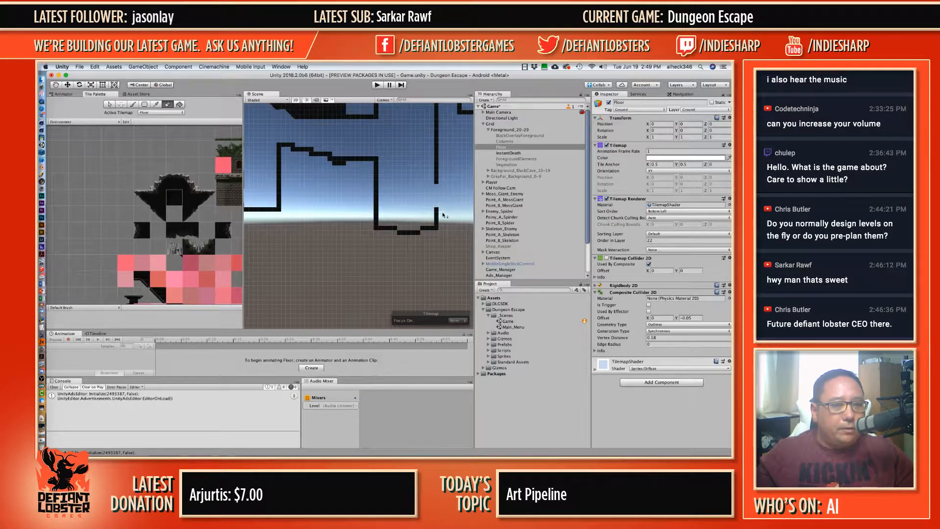
pyautogui.press('b')
# Step: Erase part of the pit's left wall and paint a squared side alcove behind the opening, closing the gap in its floor
pyautogui.moveTo(432, 172); pyautogui.dragTo(323, 209, button='middle')
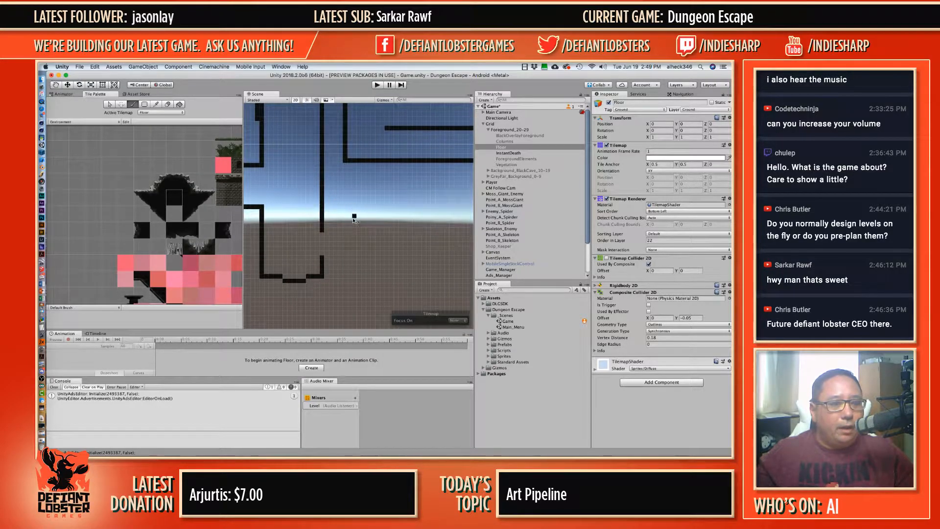
pyautogui.scroll(-3, 354, 222)
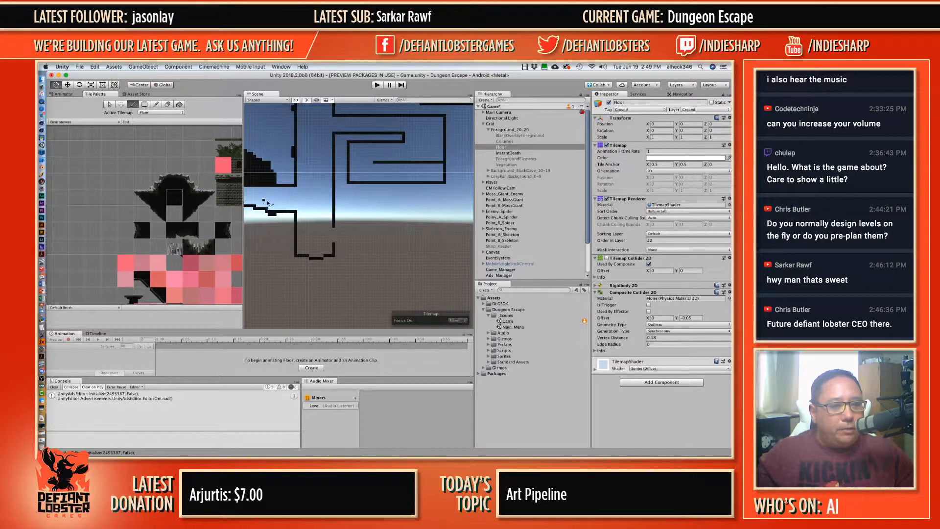
pyautogui.moveTo(268, 203); pyautogui.dragTo(320, 182, button='middle')
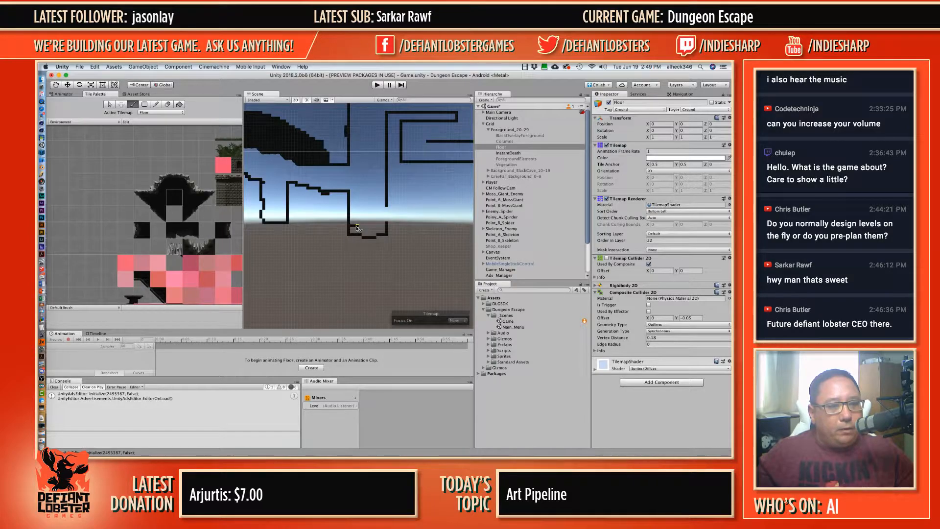
pyautogui.press('d')
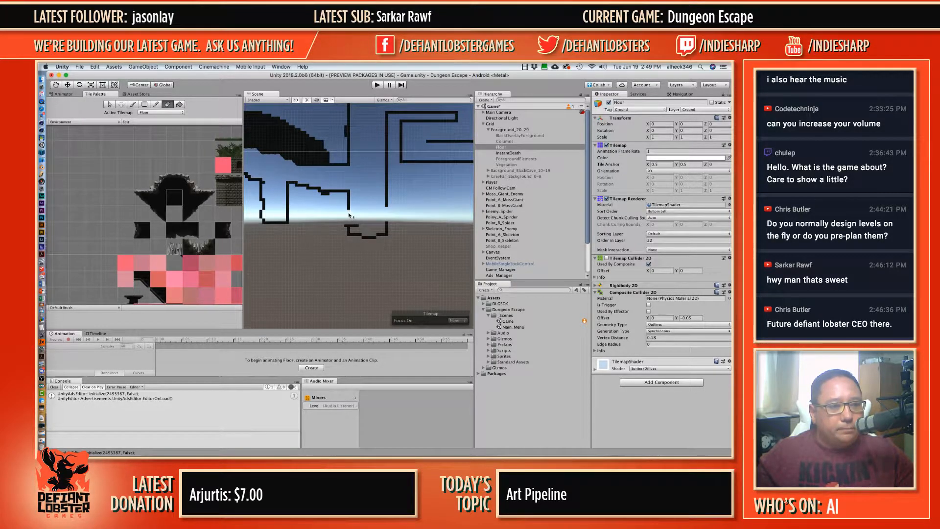
pyautogui.press('b')
pyautogui.moveTo(327, 211); pyautogui.dragTo(339, 228)
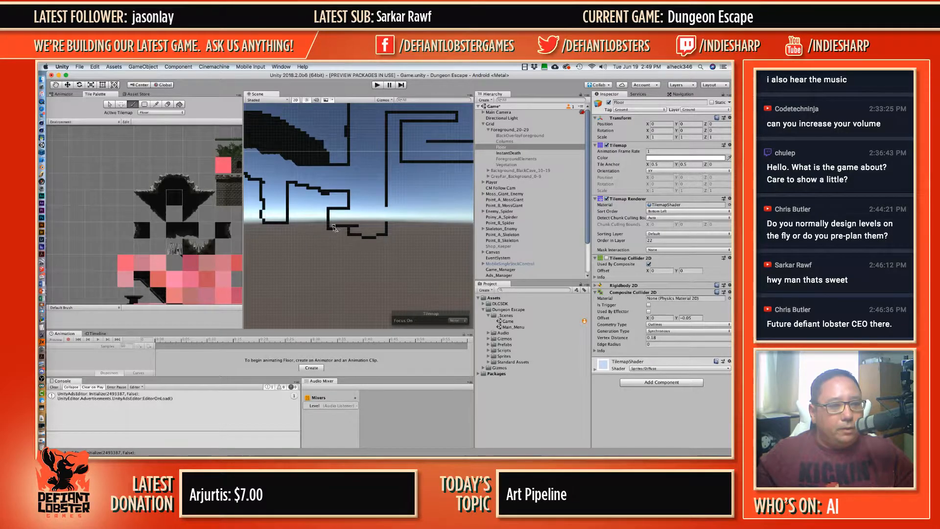
pyautogui.press('d')
pyautogui.click(335, 227)
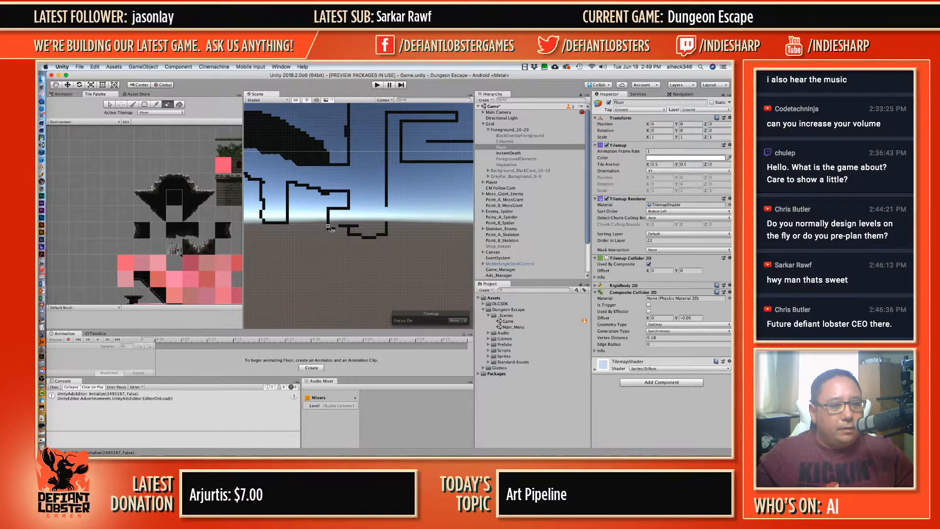
pyautogui.click(133, 105)
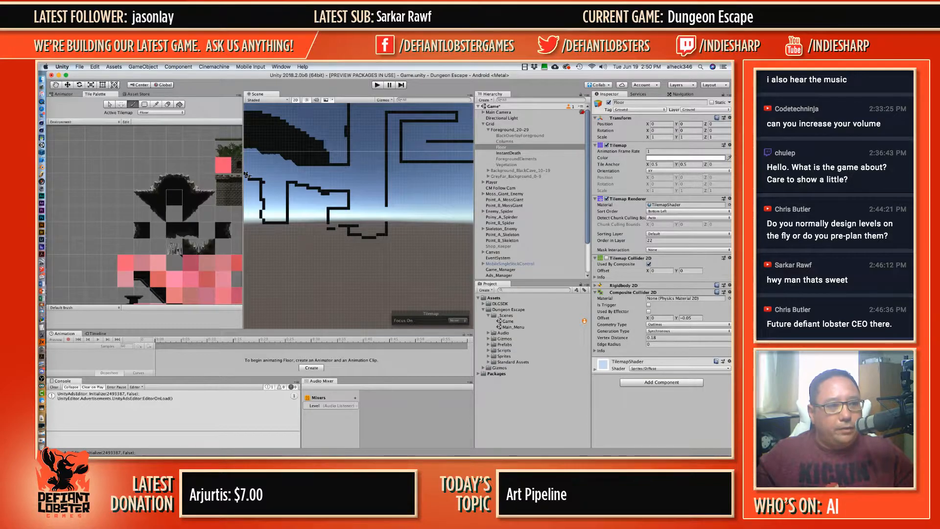
pyautogui.click(332, 227)
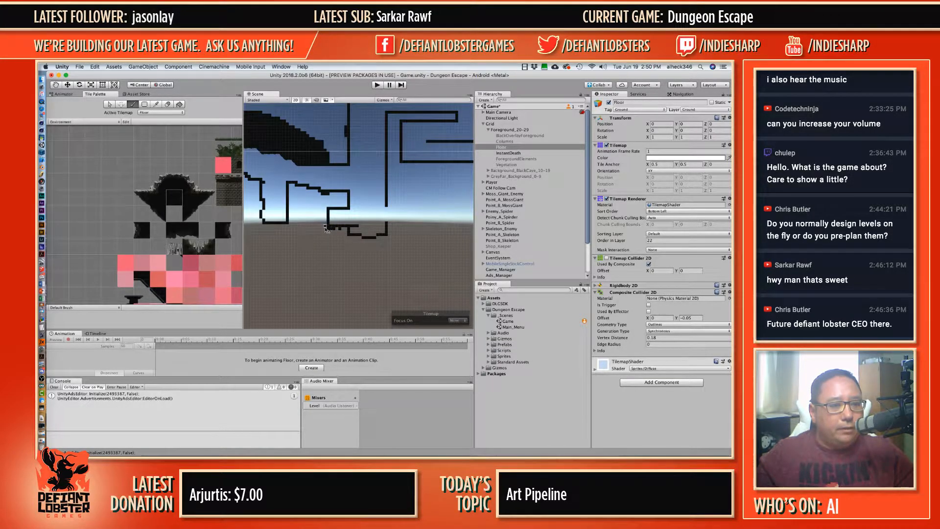
pyautogui.keyDown('shift'); pyautogui.moveTo(330, 228); pyautogui.dragTo(341, 228); pyautogui.keyUp('shift')
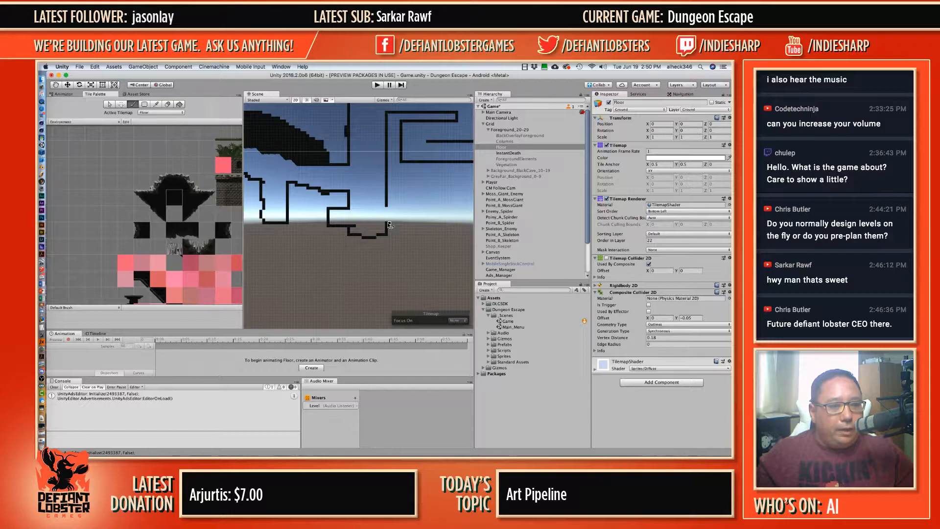
# Step: Paint a passage outline from the pit's right side: flat floor, step up, second flat run and an end wall rising to the middle ledge
pyautogui.moveTo(389, 224); pyautogui.dragTo(416, 225)
pyautogui.moveTo(422, 227)
pyautogui.mouseDown()
pyautogui.moveTo(433, 225)
pyautogui.moveTo(434, 207)
pyautogui.mouseUp()
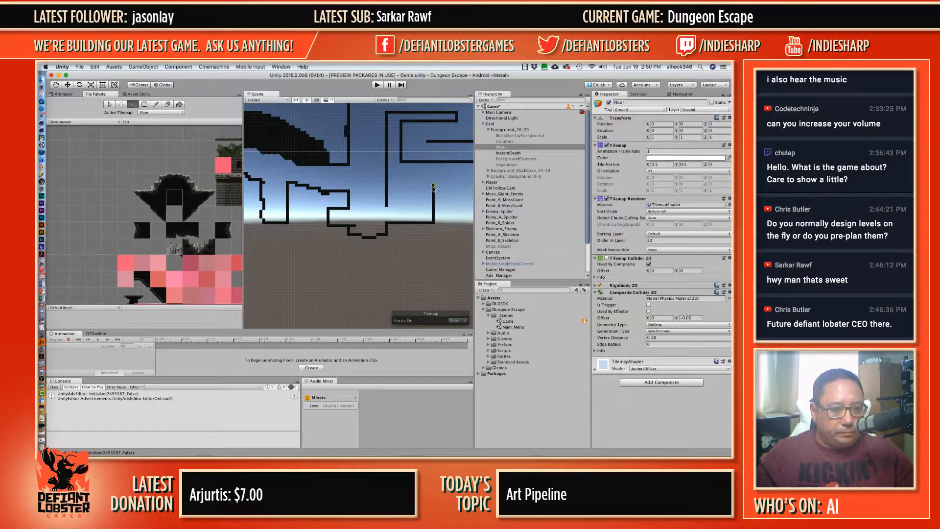
pyautogui.moveTo(426, 189); pyautogui.dragTo(325, 194, button='middle')
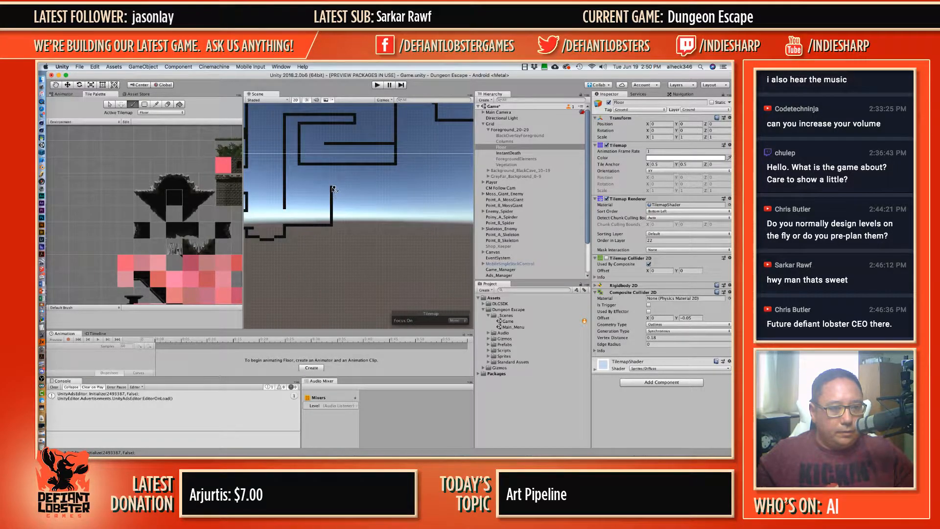
pyautogui.moveTo(333, 189)
pyautogui.mouseDown()
pyautogui.moveTo(409, 190)
pyautogui.moveTo(425, 147)
pyautogui.moveTo(398, 148)
pyautogui.mouseUp()
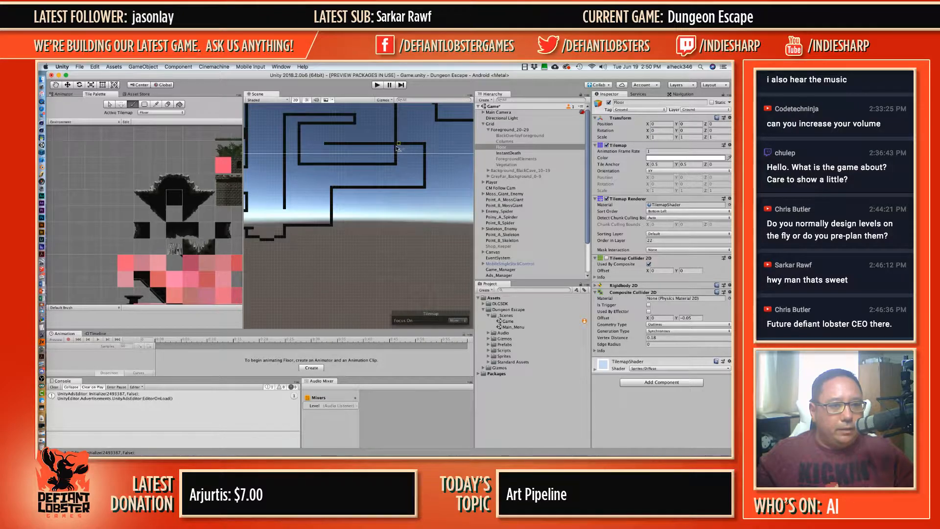
# Step: Erase the old far wall between the middle ledge and floor line, then extend the inner wall down to close the divider beside the shaft
pyautogui.press('d')
pyautogui.press('b')
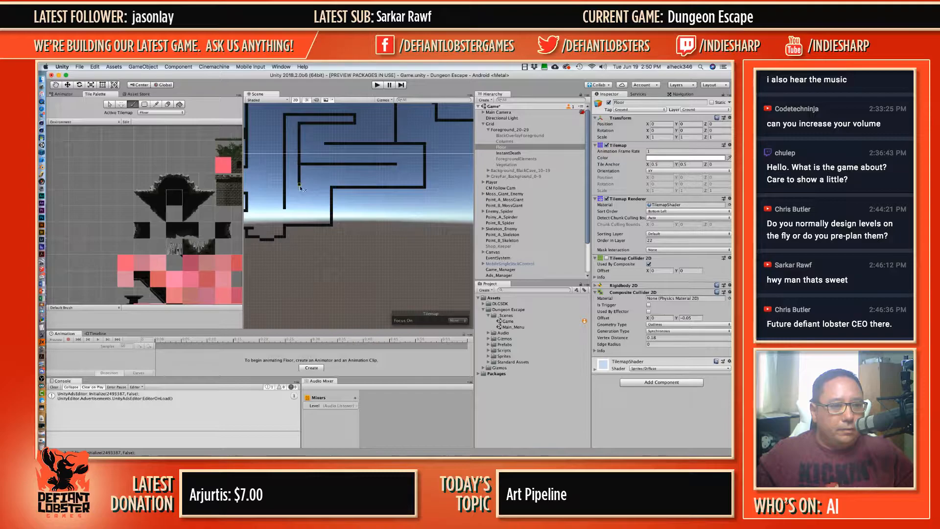
pyautogui.moveTo(299, 186); pyautogui.dragTo(299, 205)
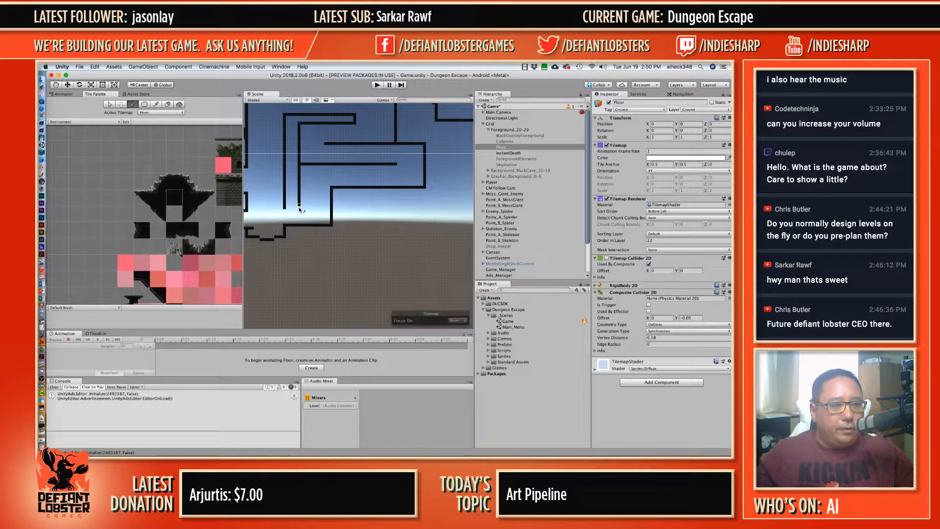
pyautogui.moveTo(296, 228)
pyautogui.mouseDown(button='middle')
pyautogui.moveTo(386, 238)
pyautogui.moveTo(284, 240)
pyautogui.mouseUp(button='middle')
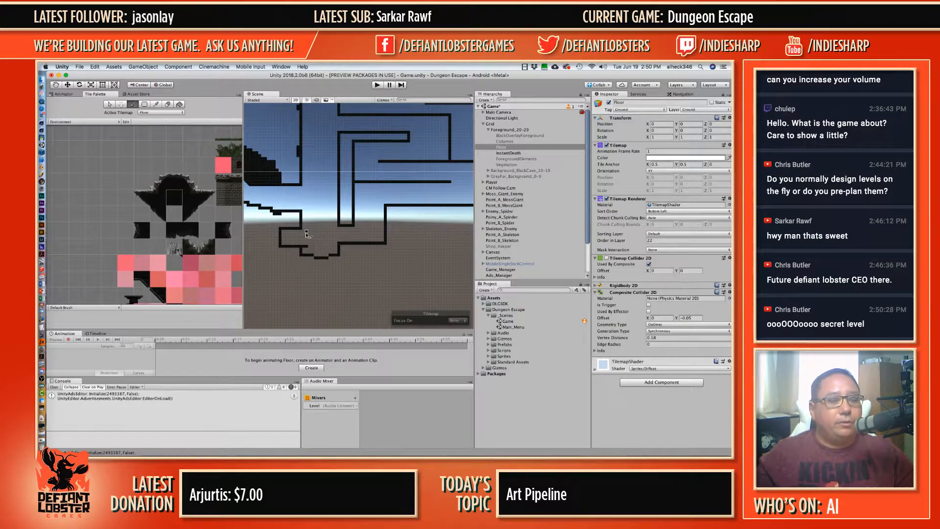
# Step: Erase the protruding bumps from the vertical shaft's left wall so it runs straight
pyautogui.moveTo(376, 214); pyautogui.dragTo(337, 224, button='middle')
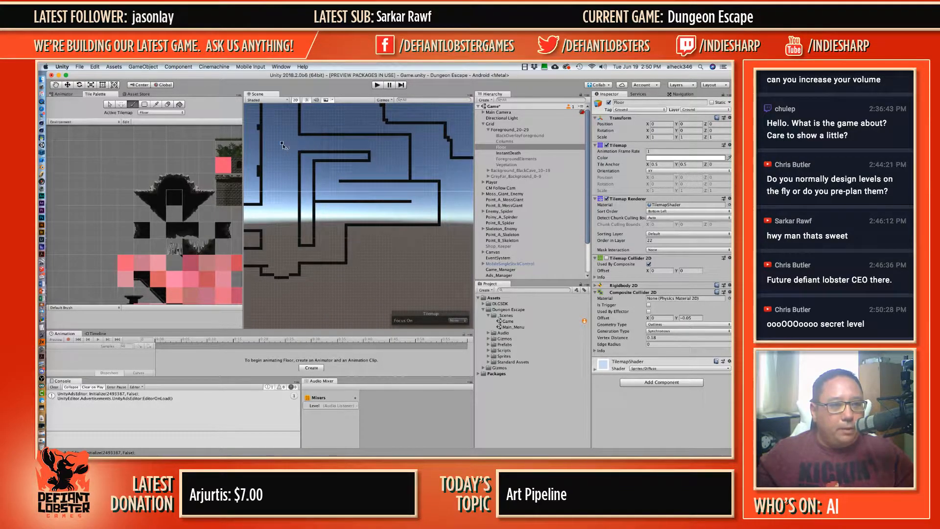
pyautogui.moveTo(283, 143); pyautogui.dragTo(327, 134, button='middle')
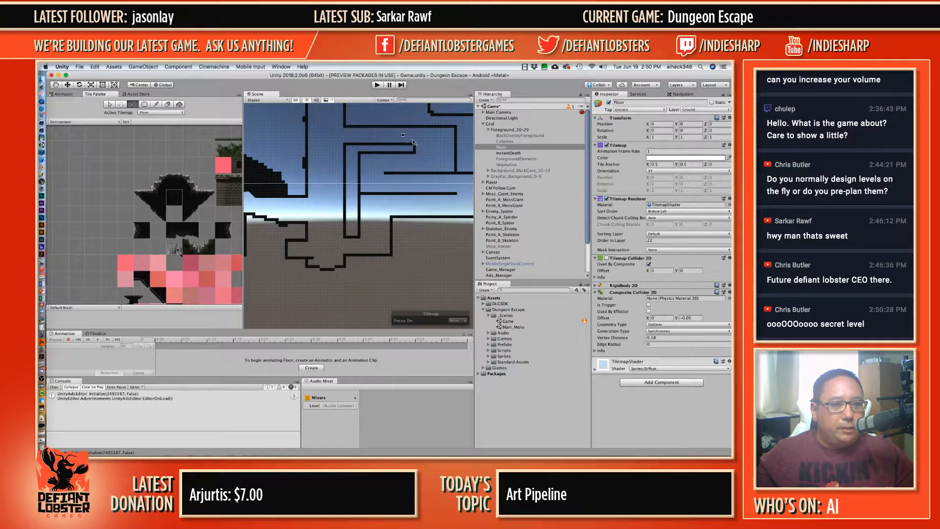
pyautogui.moveTo(313, 170); pyautogui.dragTo(337, 211, button='middle')
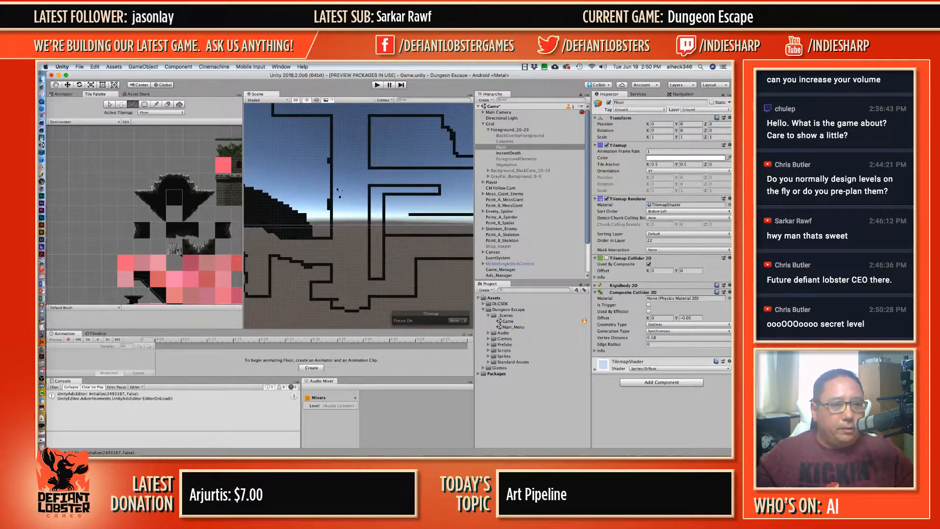
pyautogui.press('d')
pyautogui.moveTo(329, 159); pyautogui.dragTo(329, 209)
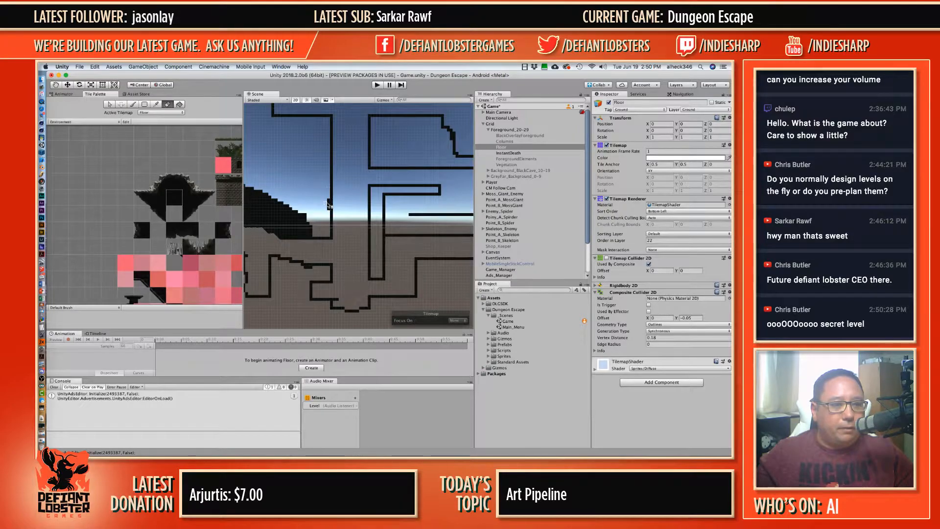
# Step: Examine the repainted Floor outline from the shaft and hidden passage across to the staircase and the ceiling line above it
pyautogui.press('b')
pyautogui.moveTo(284, 220); pyautogui.dragTo(396, 176, button='middle')
pyautogui.scroll(-3, 342, 227)
pyautogui.moveTo(335, 226); pyautogui.dragTo(340, 175, button='middle')
pyautogui.scroll(3, 361, 185)
pyautogui.scroll(3, 362, 185)
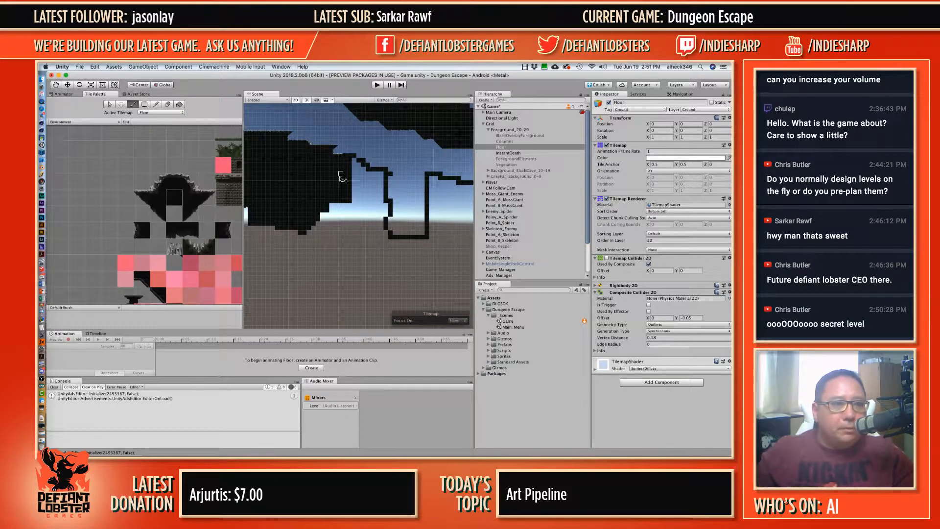
pyautogui.moveTo(340, 225); pyautogui.dragTo(136, 214, button='middle')
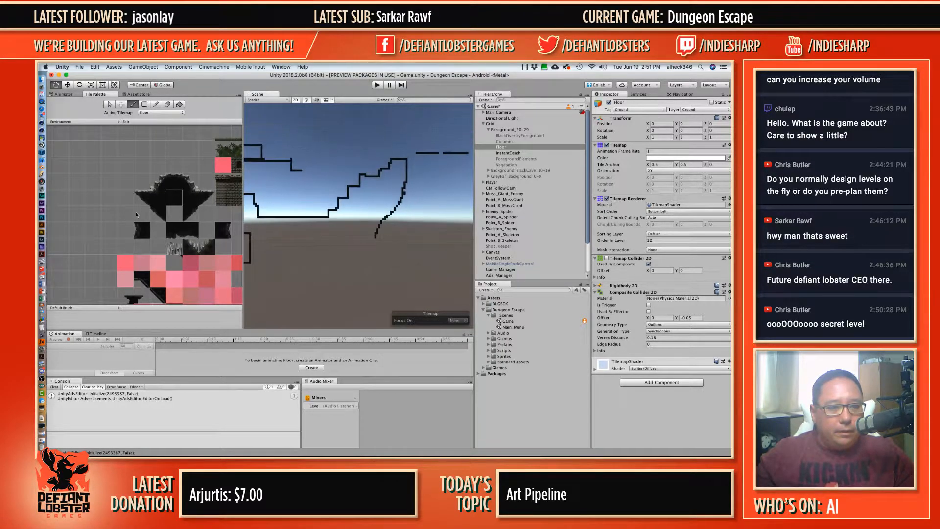
pyautogui.moveTo(329, 216); pyautogui.dragTo(363, 197, button='middle')
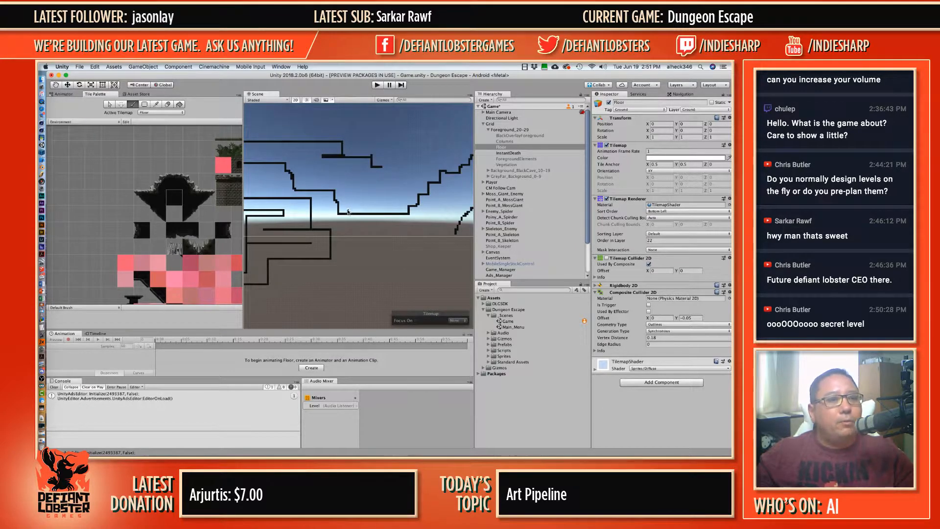
pyautogui.moveTo(348, 212); pyautogui.dragTo(318, 199, button='middle')
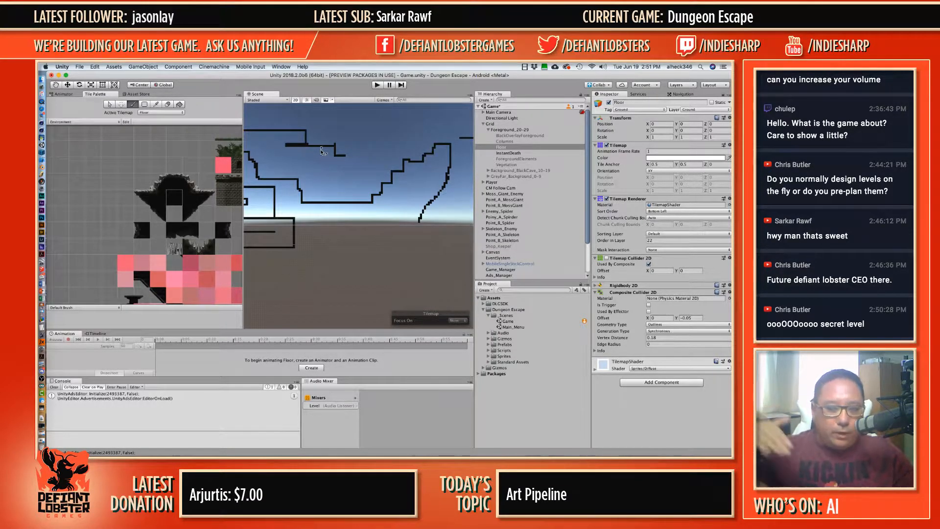
# Step: Erase the downward step at the end of the ceiling line, then extend it flat and step it up parallel to the stairs
pyautogui.moveTo(341, 166)
pyautogui.mouseDown()
pyautogui.moveTo(313, 144)
pyautogui.moveTo(351, 158)
pyautogui.mouseUp()
pyautogui.press('d')
pyautogui.press('b')
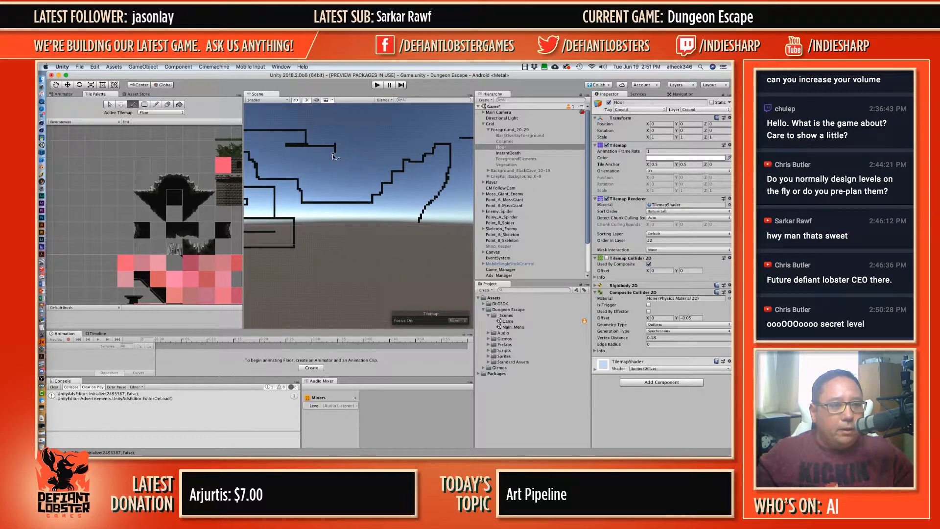
pyautogui.press('d')
pyautogui.press('b')
pyautogui.press('d')
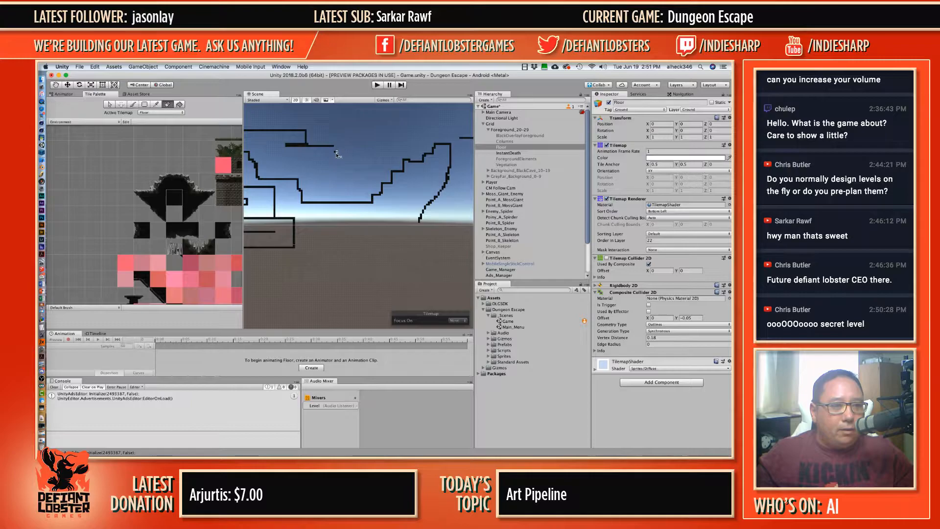
pyautogui.press('b')
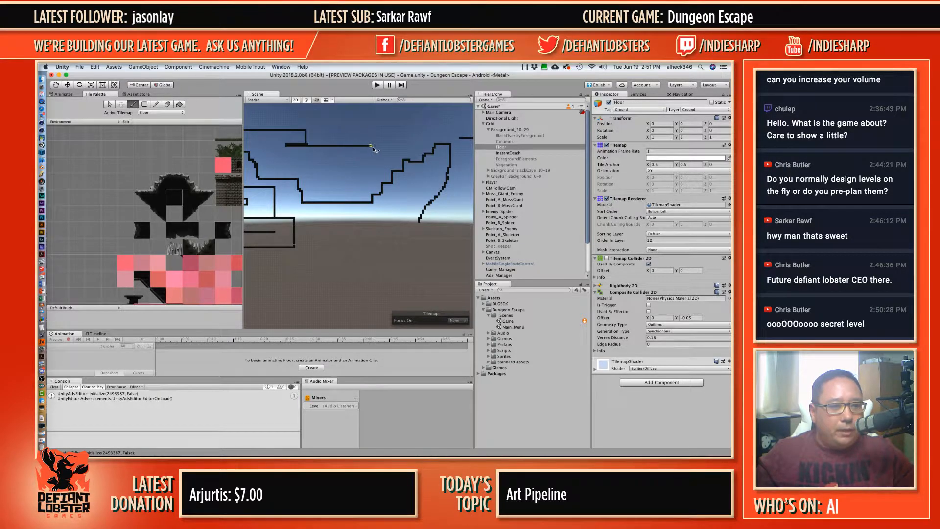
pyautogui.moveTo(373, 149); pyautogui.dragTo(385, 149)
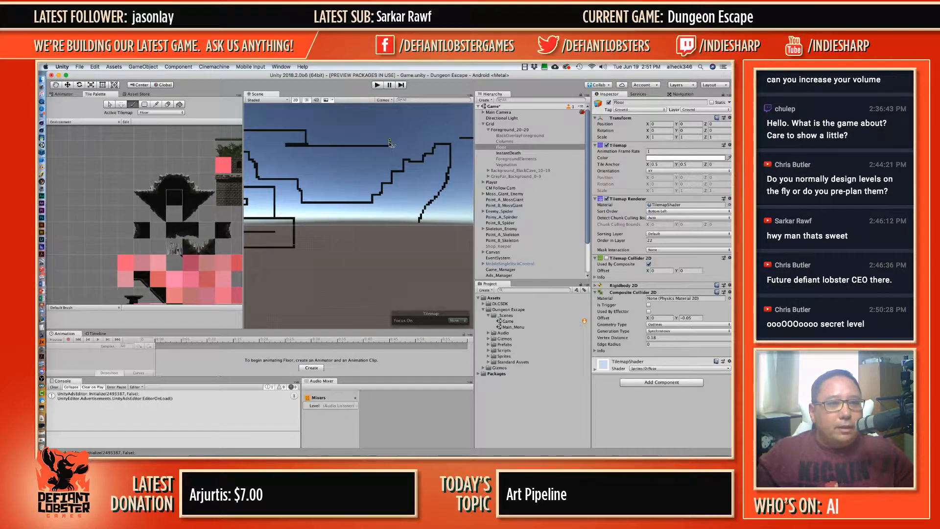
pyautogui.moveTo(405, 143); pyautogui.dragTo(423, 143)
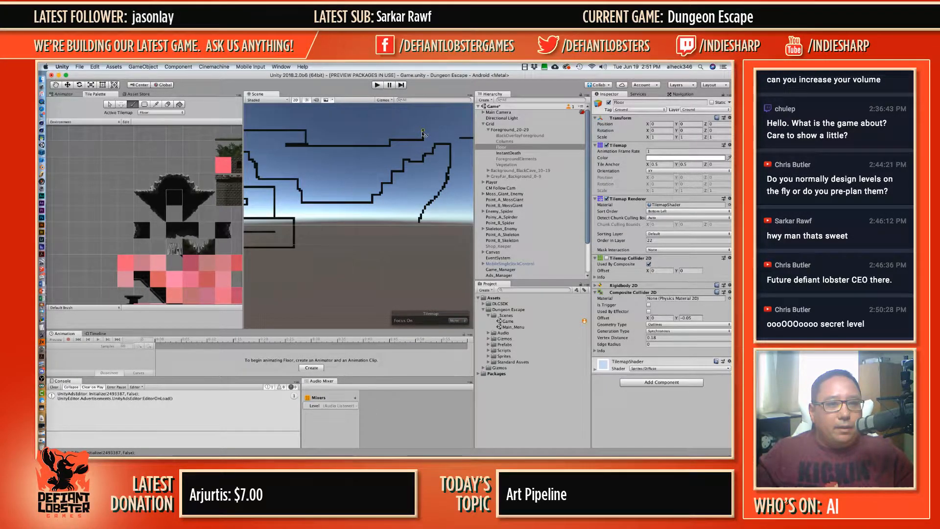
pyautogui.moveTo(423, 133); pyautogui.dragTo(396, 203, button='middle')
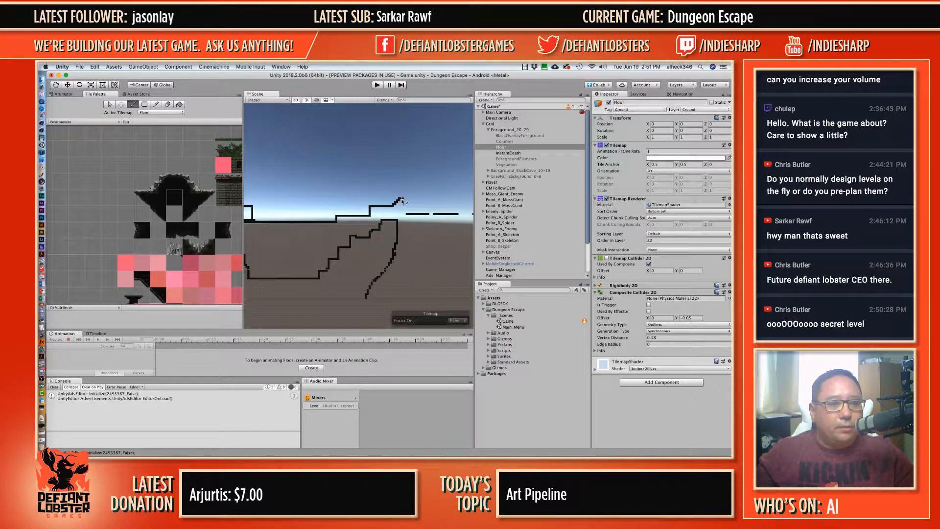
pyautogui.moveTo(401, 200)
pyautogui.mouseDown()
pyautogui.moveTo(402, 176)
pyautogui.moveTo(306, 172)
pyautogui.mouseUp()
pyautogui.moveTo(306, 173); pyautogui.dragTo(370, 166, button='middle')
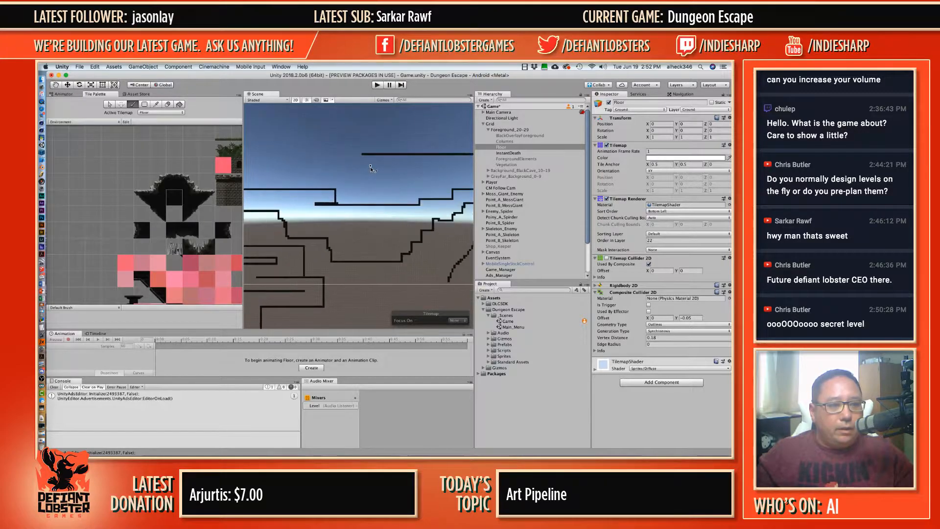
pyautogui.hscroll(5, 371, 168)
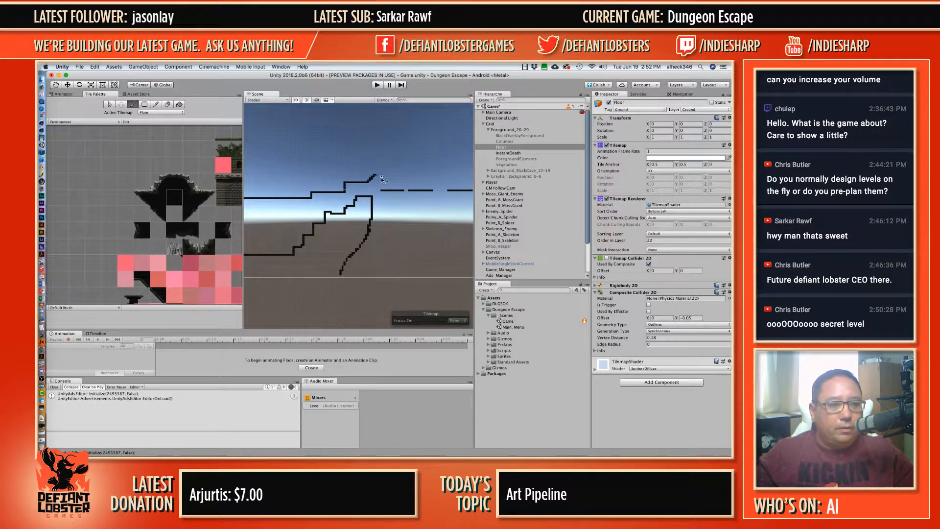
# Step: Paint the ceiling's wavy outer edge from above the stairs back past the shaft and down to the existing cave mass
pyautogui.moveTo(375, 177)
pyautogui.mouseDown()
pyautogui.moveTo(374, 154)
pyautogui.moveTo(293, 170)
pyautogui.mouseUp()
pyautogui.scroll(-5, 268, 173)
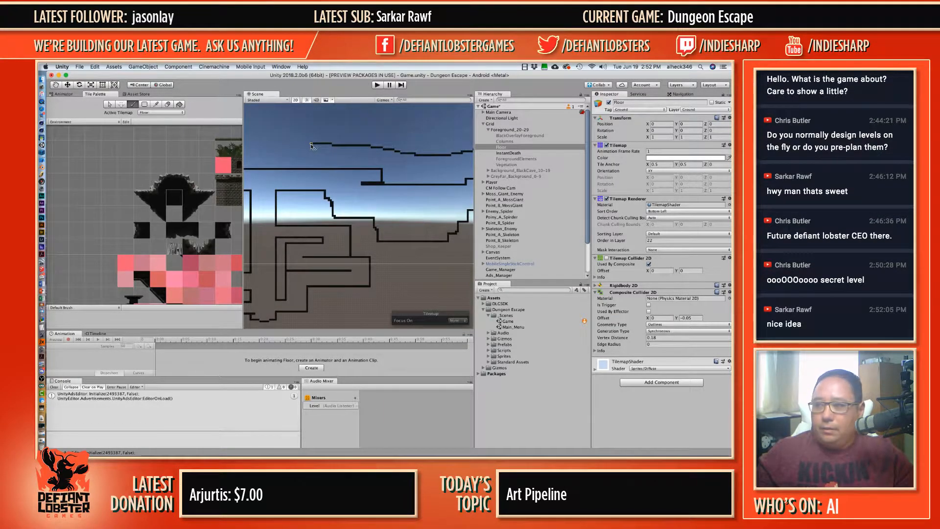
pyautogui.hscroll(-5, 335, 168)
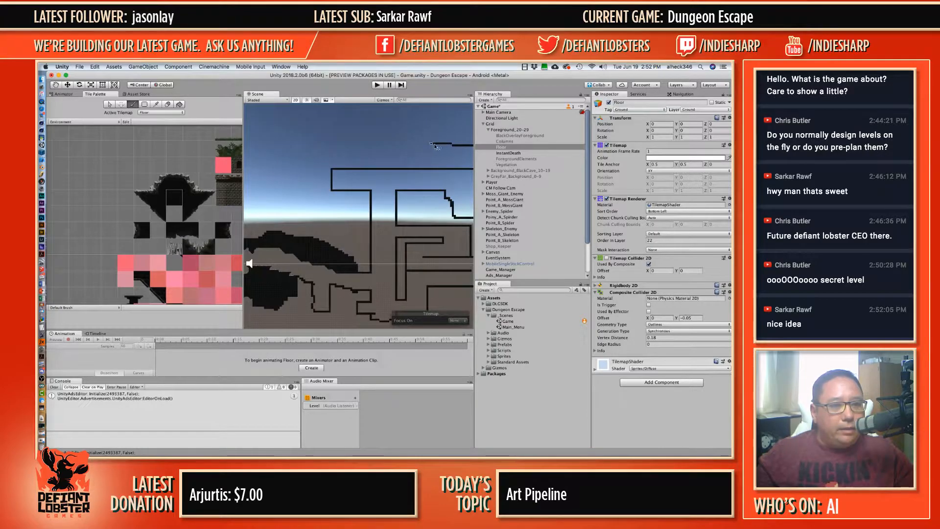
pyautogui.moveTo(434, 146); pyautogui.dragTo(317, 151)
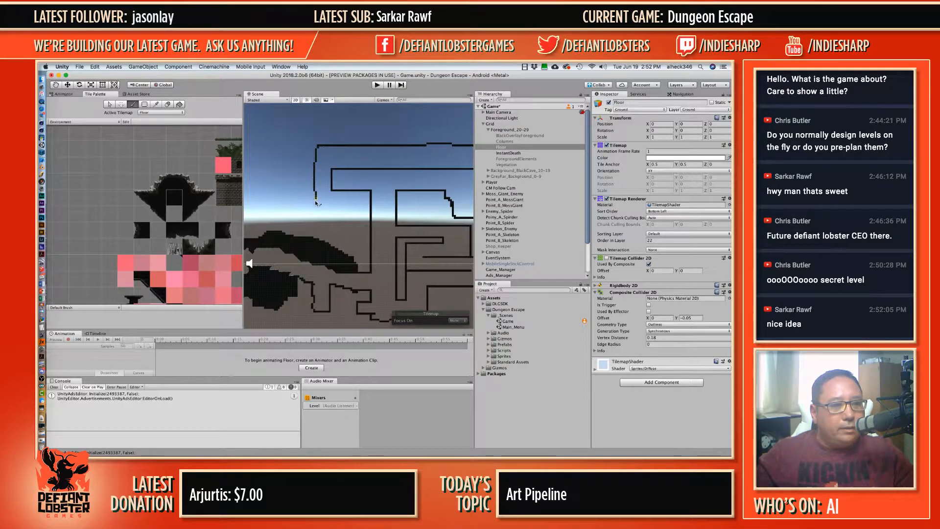
pyautogui.moveTo(316, 201); pyautogui.dragTo(352, 264)
# Step: Flood-fill the enclosed ceiling mass with black tiles, then try filling the unclosed lower mass and undo that fill
pyautogui.moveTo(338, 221); pyautogui.dragTo(263, 201, button='middle')
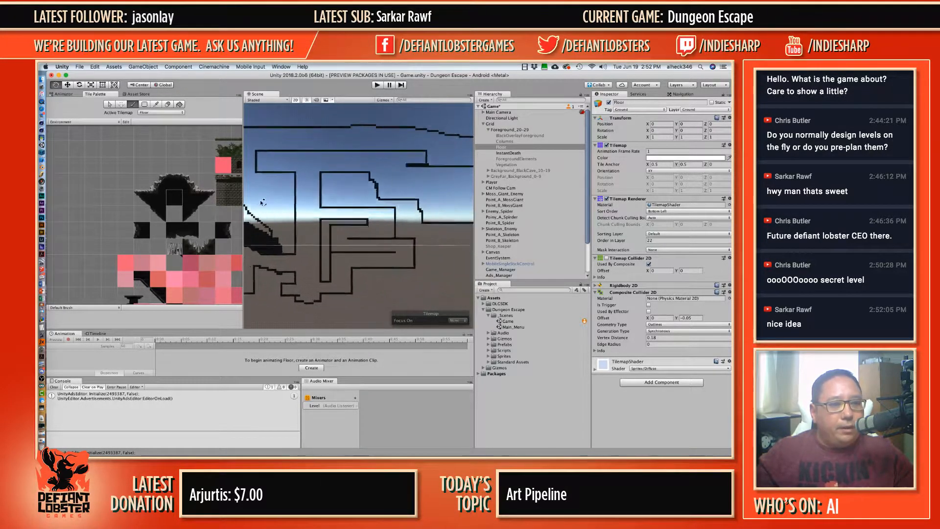
pyautogui.scroll(-5, 263, 201)
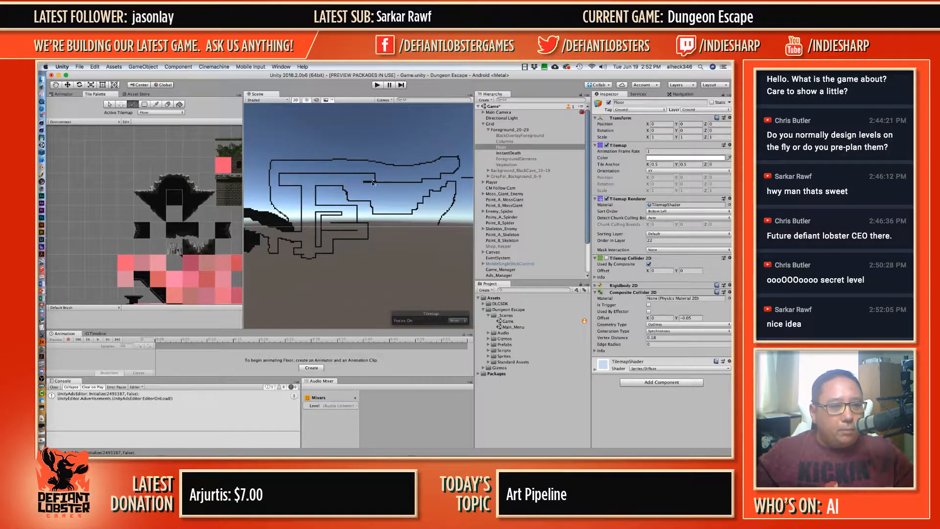
pyautogui.press('g')
pyautogui.click(298, 169)
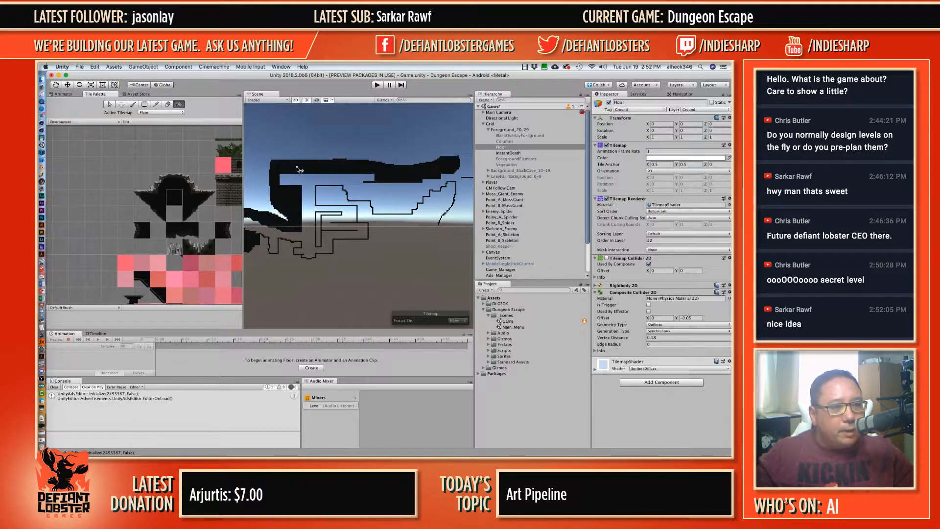
pyautogui.click(352, 203)
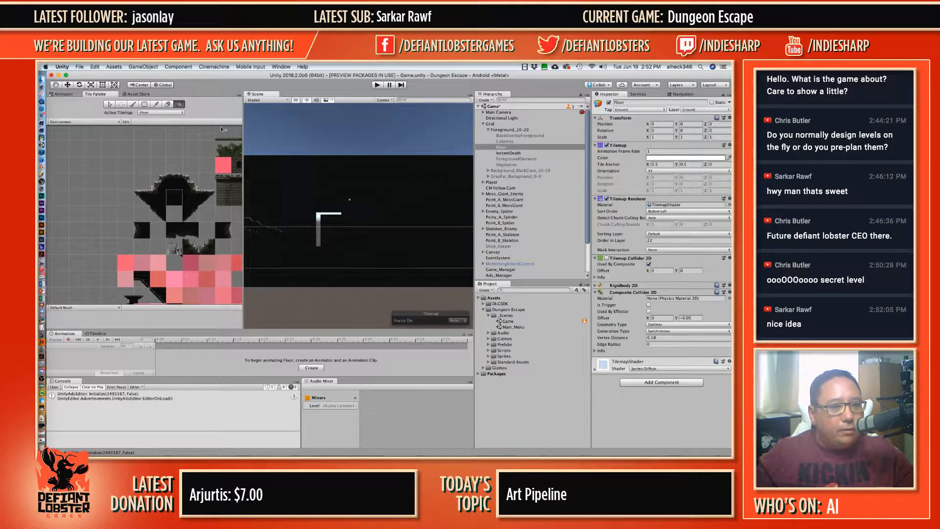
pyautogui.press('super+z')
# Step: Paint the lower mass's underside from beneath the cave pits, rising gradually to meet the outer wall below the stair top
pyautogui.press('b')
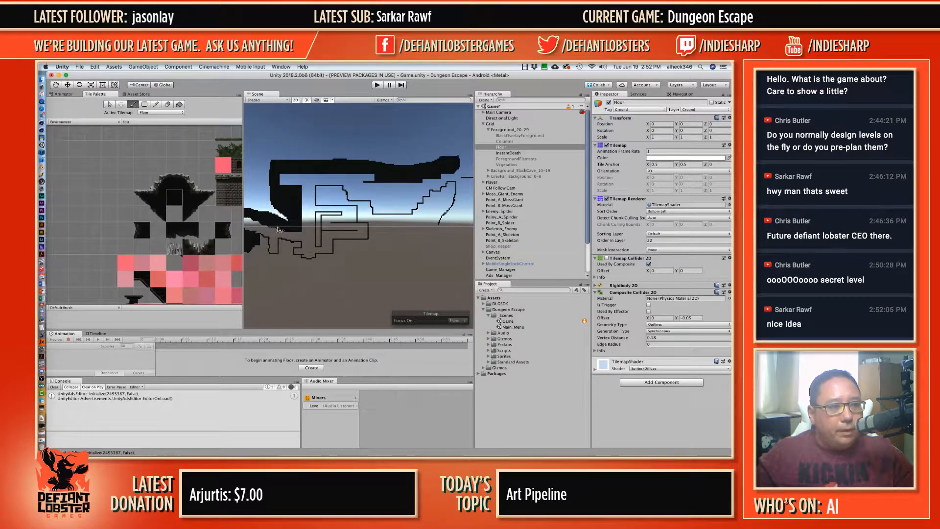
pyautogui.moveTo(278, 229); pyautogui.dragTo(322, 185, button='middle')
pyautogui.scroll(4, 397, 228)
pyautogui.moveTo(269, 183)
pyautogui.mouseDown()
pyautogui.moveTo(329, 215)
pyautogui.moveTo(431, 193)
pyautogui.mouseUp()
pyautogui.moveTo(431, 194); pyautogui.dragTo(343, 224, button='middle')
pyautogui.moveTo(343, 223); pyautogui.dragTo(423, 190)
pyautogui.moveTo(423, 190); pyautogui.dragTo(272, 225, button='middle')
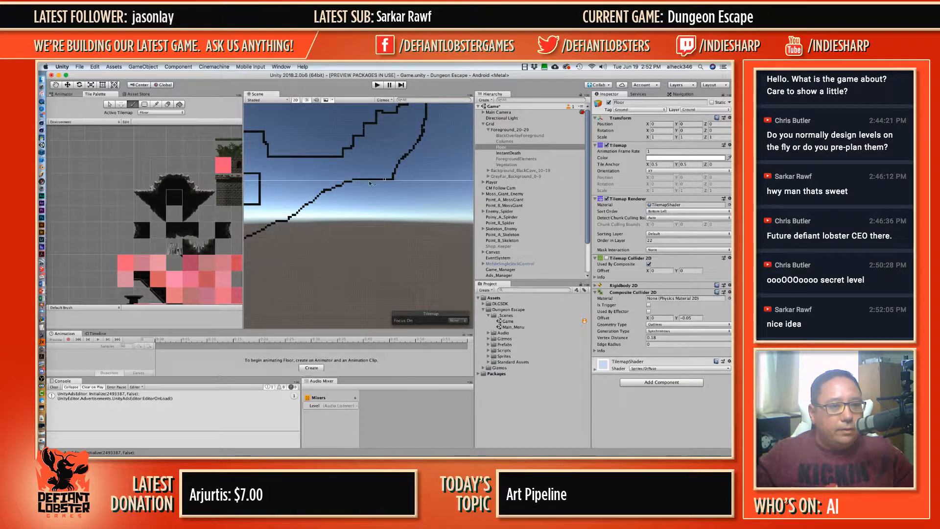
# Step: Flood-fill the closed lower mass and the hollow L-shaped divider wall beside the shaft with black tiles
pyautogui.moveTo(253, 116); pyautogui.dragTo(360, 137, button='middle')
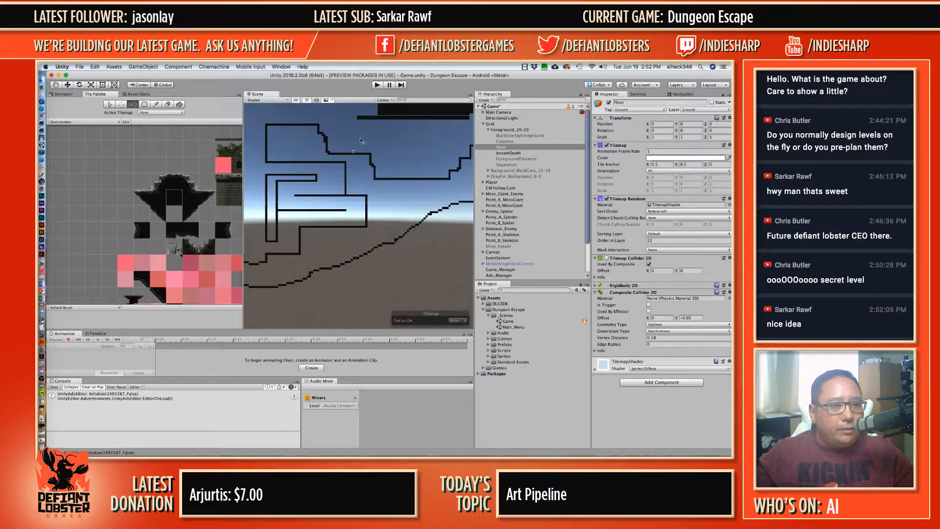
pyautogui.click(181, 105)
pyautogui.click(298, 140)
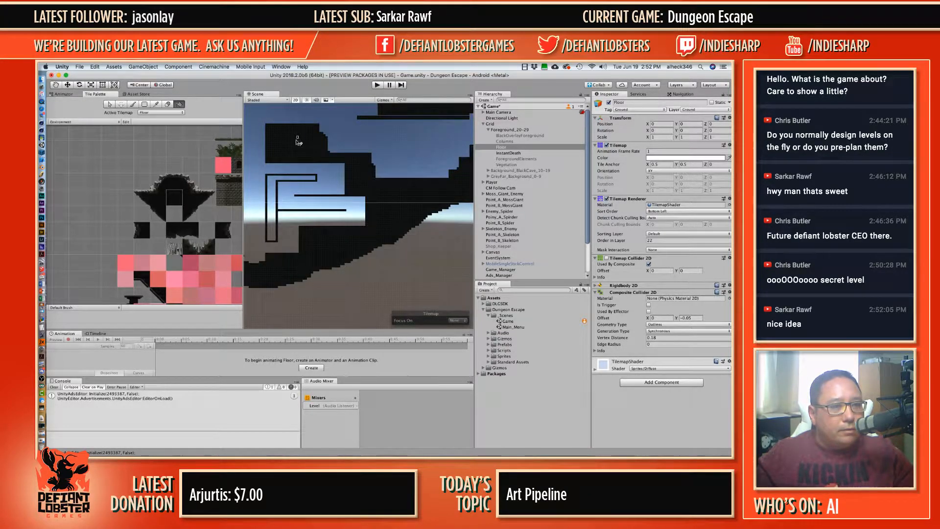
pyautogui.click(110, 105)
pyautogui.scroll(-3, 343, 196)
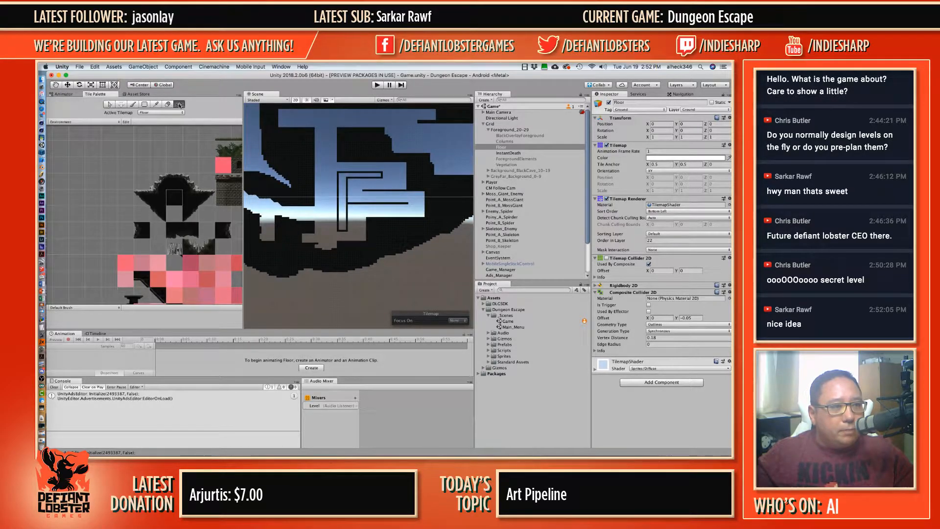
pyautogui.click(344, 177)
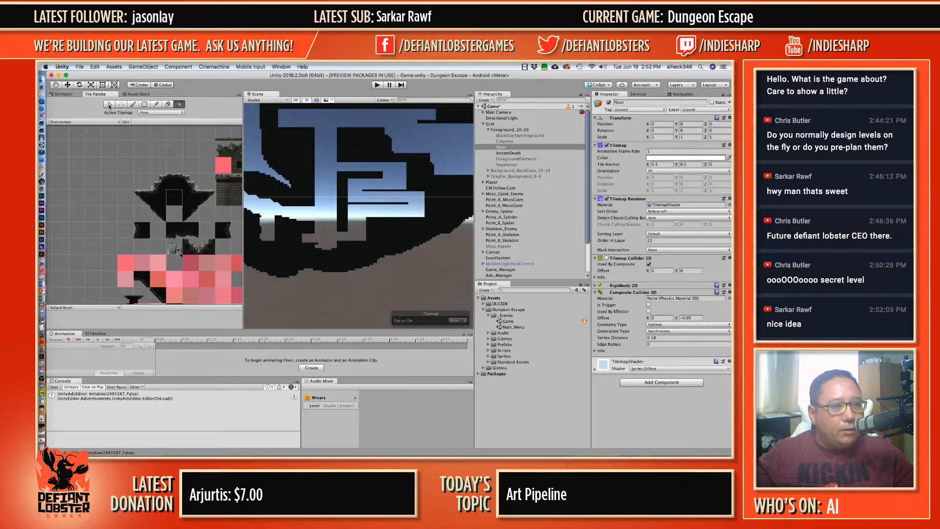
pyautogui.click(110, 105)
# Step: Inspect the filled Floor masses from the shaft and hidden passage to the top of the stairs
pyautogui.scroll(-3, 348, 251)
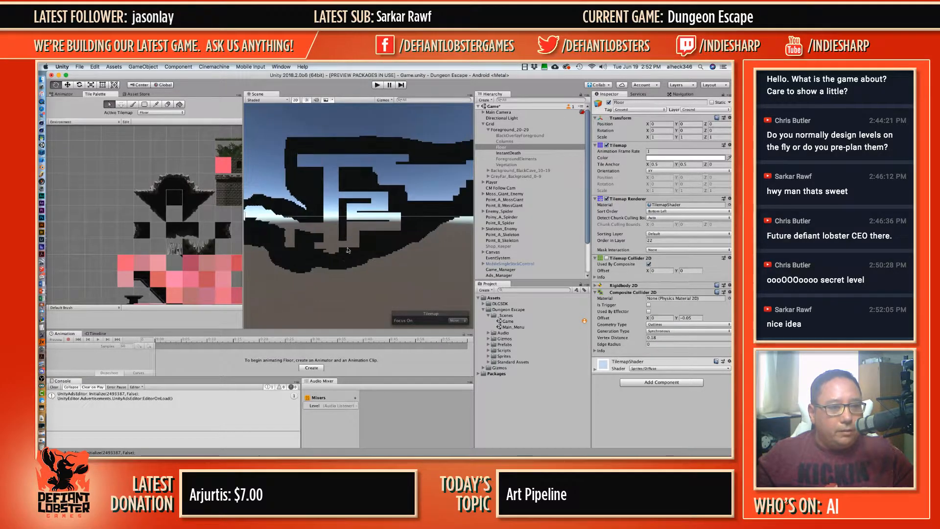
pyautogui.scroll(2, 348, 250)
pyautogui.moveTo(357, 235); pyautogui.dragTo(301, 201, button='middle')
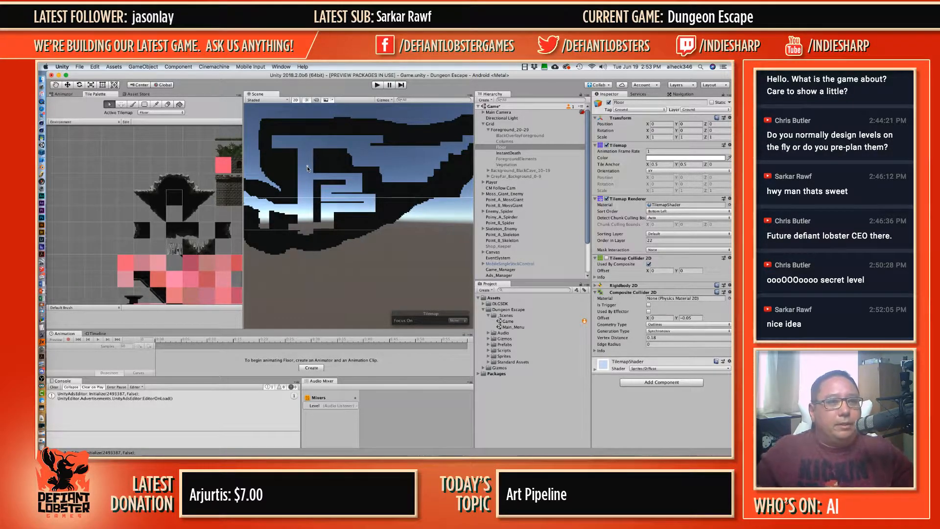
pyautogui.moveTo(371, 146); pyautogui.dragTo(306, 186, button='middle')
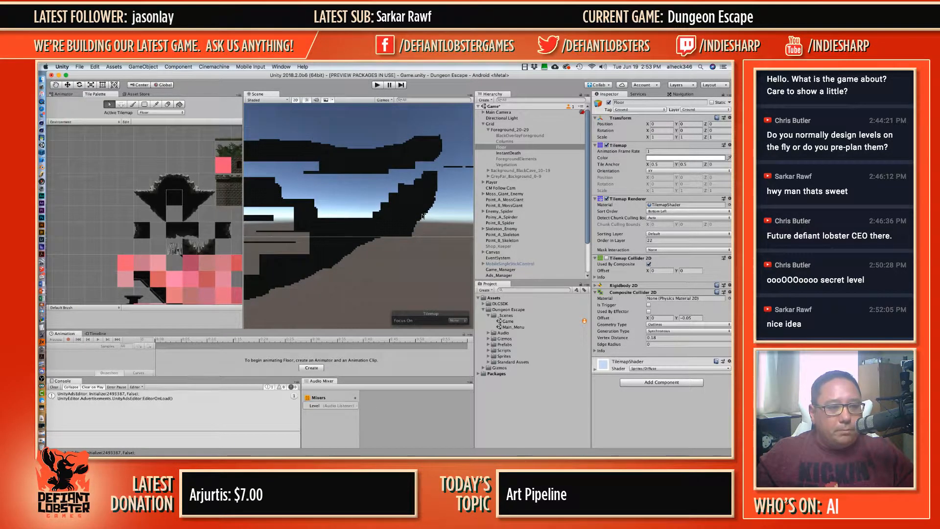
pyautogui.moveTo(382, 200)
pyautogui.mouseDown(button='middle')
pyautogui.moveTo(384, 219)
pyautogui.moveTo(408, 216)
pyautogui.moveTo(354, 234)
pyautogui.moveTo(379, 217)
pyautogui.mouseUp(button='middle')
pyautogui.scroll(6, 380, 217)
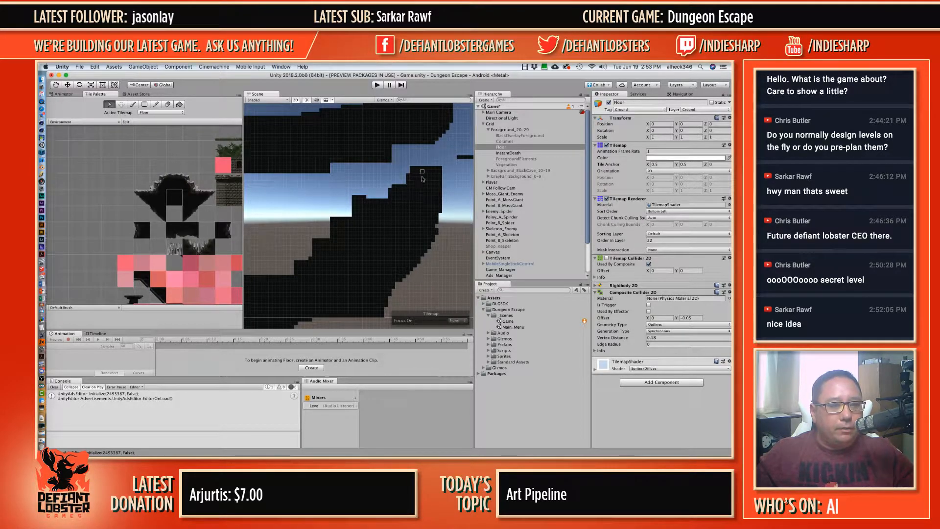
# Step: Erase tiles along the ceiling's underside and the upper stair treads to even out the steps
pyautogui.moveTo(423, 179); pyautogui.dragTo(368, 185, button='middle')
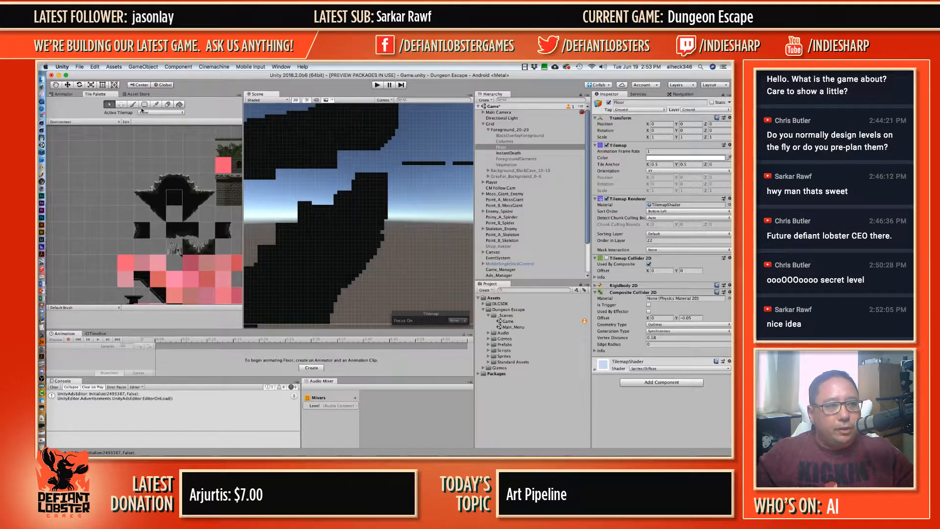
pyautogui.press('b')
pyautogui.press('d')
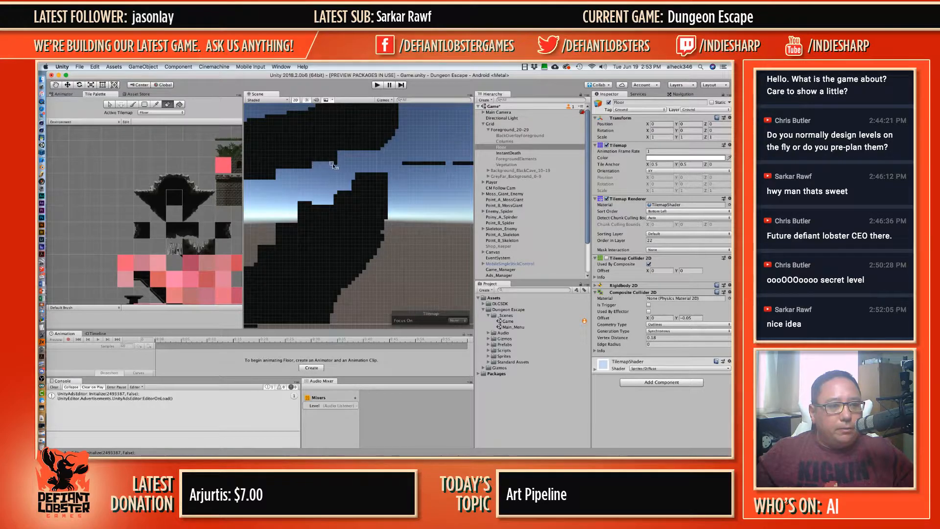
pyautogui.press('b')
pyautogui.press('d')
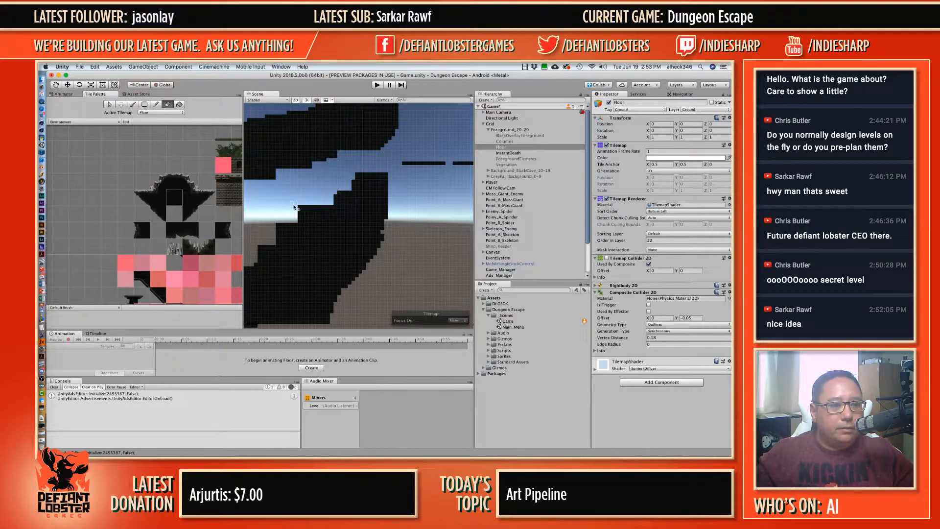
pyautogui.moveTo(298, 207); pyautogui.dragTo(310, 207)
pyautogui.press('b')
pyautogui.scroll(-2, 391, 214)
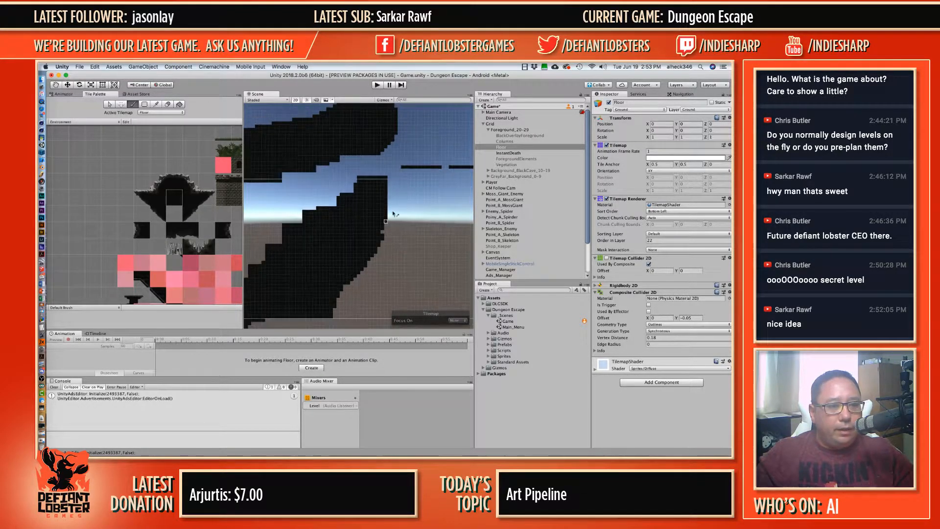
# Step: Erase the top row of tiles from the highest stair so its landing sits lower
pyautogui.moveTo(374, 193); pyautogui.dragTo(345, 217, button='middle')
pyautogui.press('d')
pyautogui.moveTo(328, 201); pyautogui.dragTo(357, 201)
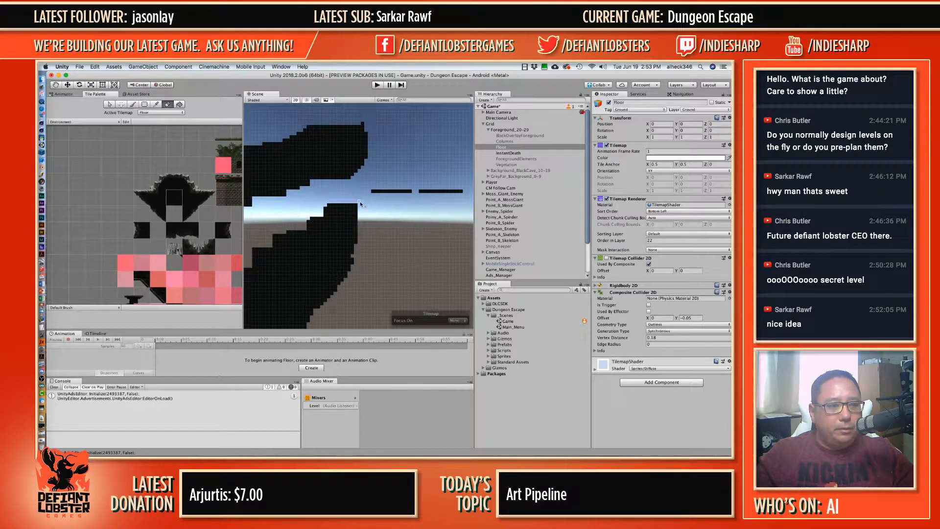
# Step: Trim the ceiling's underside near the opening above the stairs and erase the floating platforms beyond it
pyautogui.press('b')
pyautogui.press('d')
pyautogui.moveTo(321, 171)
pyautogui.mouseDown()
pyautogui.moveTo(365, 168)
pyautogui.moveTo(327, 171)
pyautogui.moveTo(424, 194)
pyautogui.mouseUp()
pyautogui.click(326, 175)
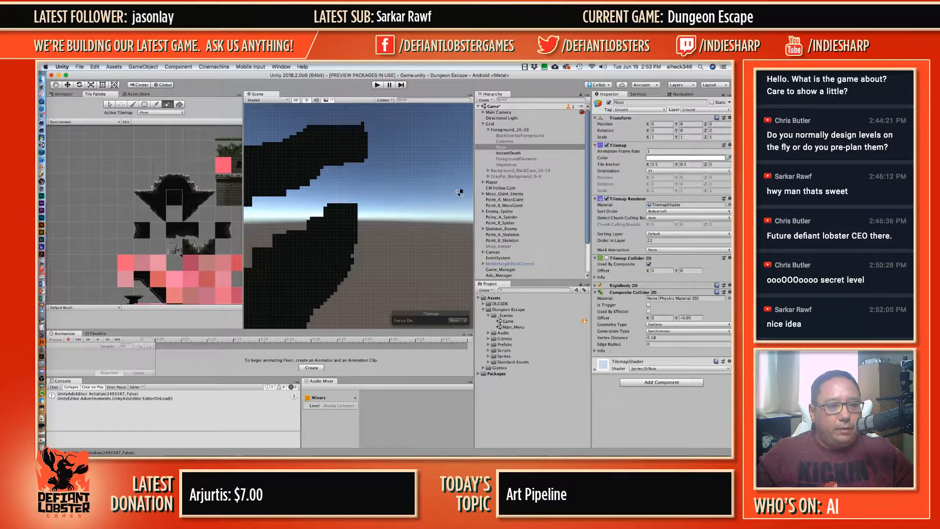
# Step: Bring back the erased floating platforms and repaint the top row of floor tiles on the highest stair's landing
pyautogui.press('b')
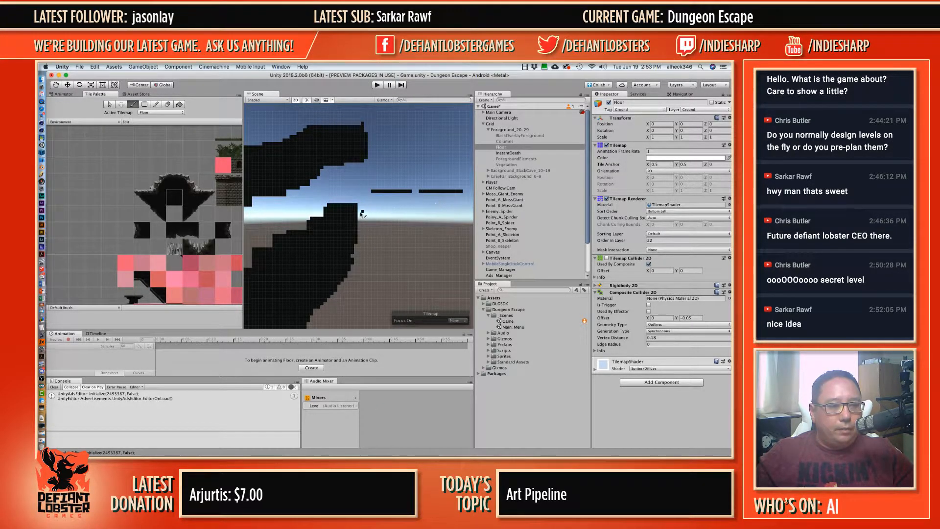
pyautogui.moveTo(355, 202); pyautogui.dragTo(333, 199)
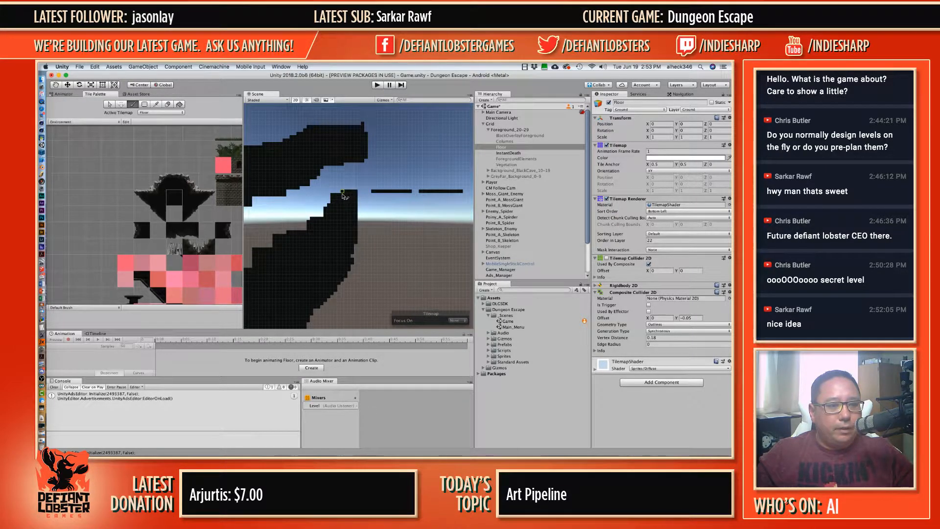
pyautogui.moveTo(373, 196); pyautogui.dragTo(269, 189, button='middle')
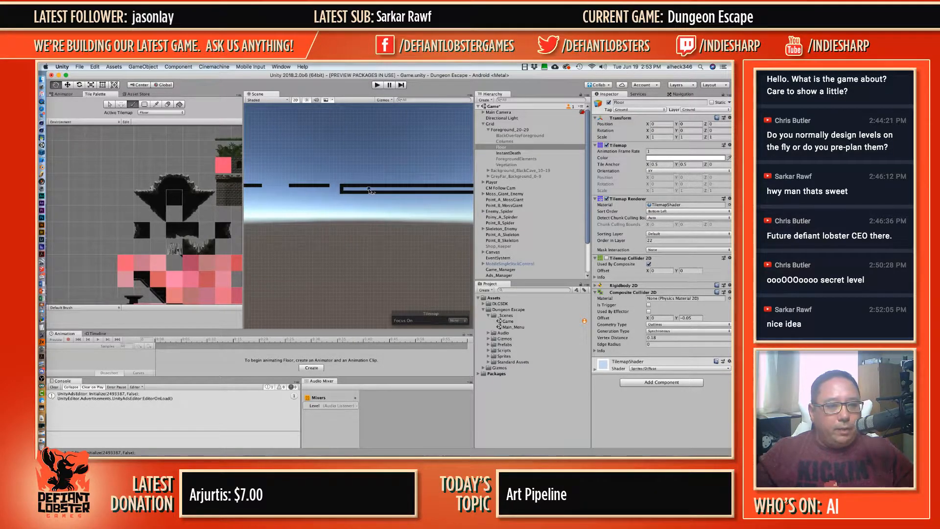
# Step: Paint grassy top-edge tiles along the first ledge of the descending floor near the level start and end it with a sloped corner tile
pyautogui.moveTo(370, 191); pyautogui.dragTo(203, 190, button='middle')
pyautogui.scroll(-8, 321, 208)
pyautogui.moveTo(314, 211); pyautogui.dragTo(512, 169, button='middle')
pyautogui.scroll(10, 323, 217)
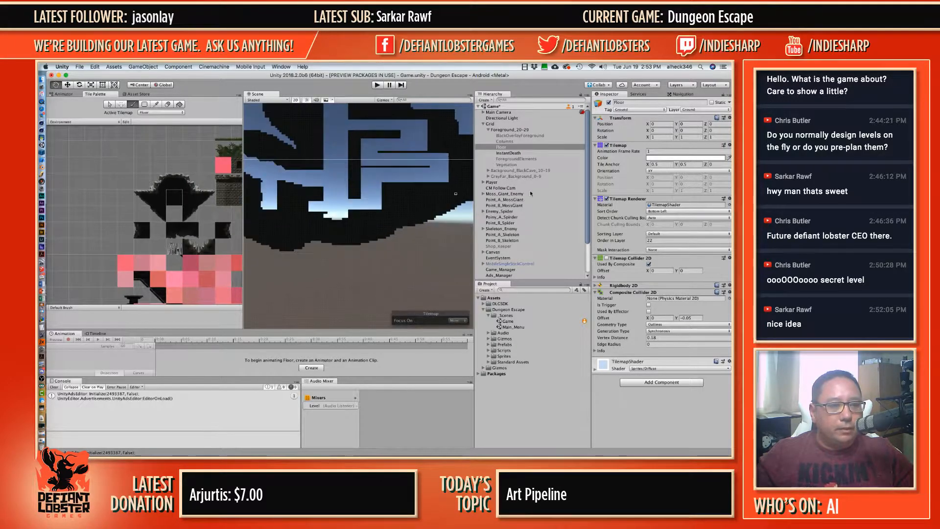
pyautogui.scroll(8, 321, 205)
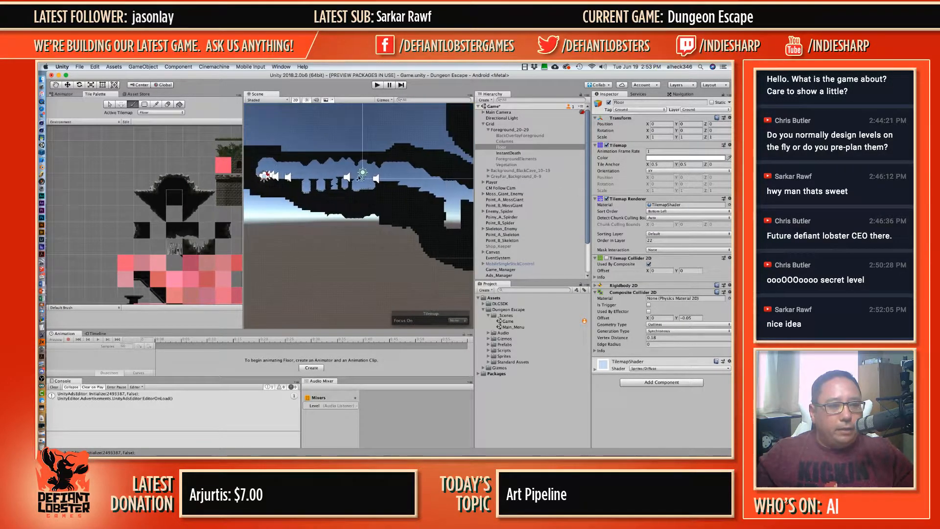
pyautogui.moveTo(372, 197)
pyautogui.mouseDown(button='middle')
pyautogui.moveTo(320, 224)
pyautogui.moveTo(300, 184)
pyautogui.moveTo(381, 185)
pyautogui.moveTo(361, 183)
pyautogui.mouseUp(button='middle')
pyautogui.scroll(2, 381, 185)
pyautogui.click(173, 186)
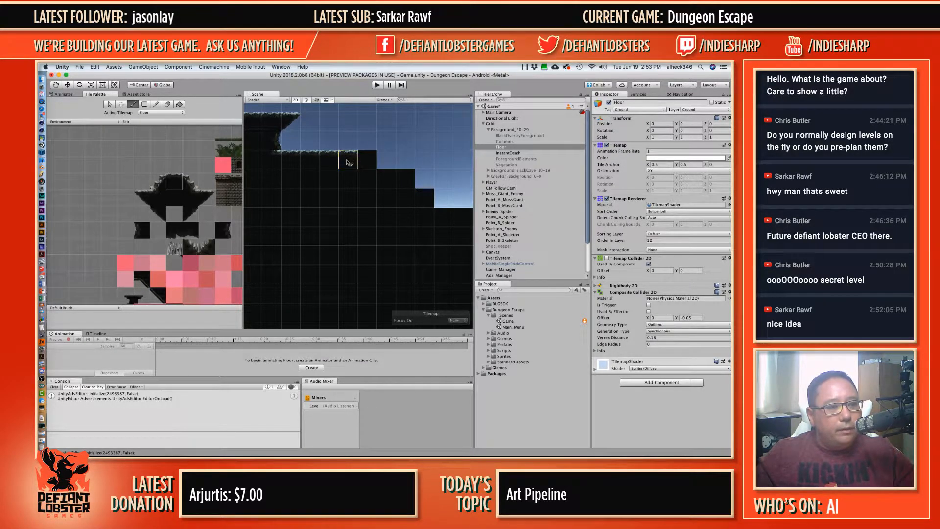
pyautogui.click(192, 182)
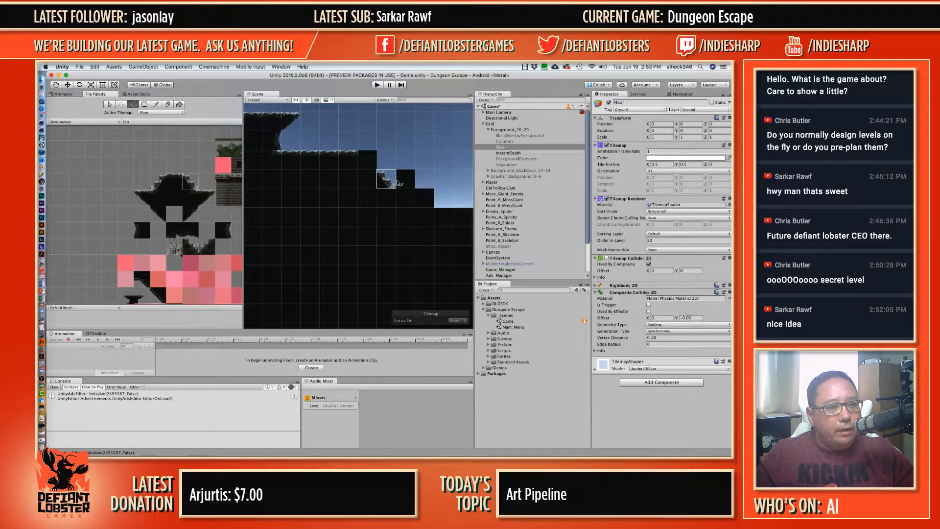
pyautogui.click(364, 161)
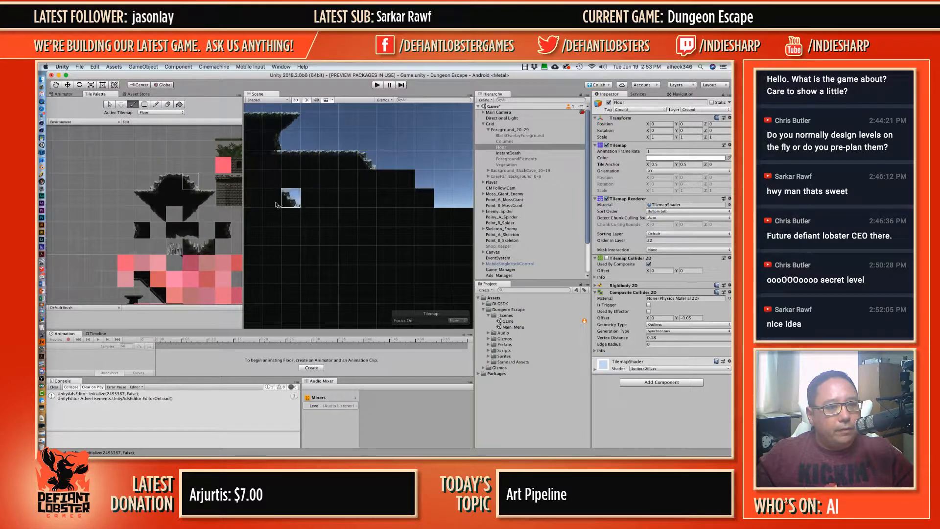
# Step: Continue the grassy surface onto the next lower step and finish its end with an overhanging corner tile
pyautogui.click(178, 185)
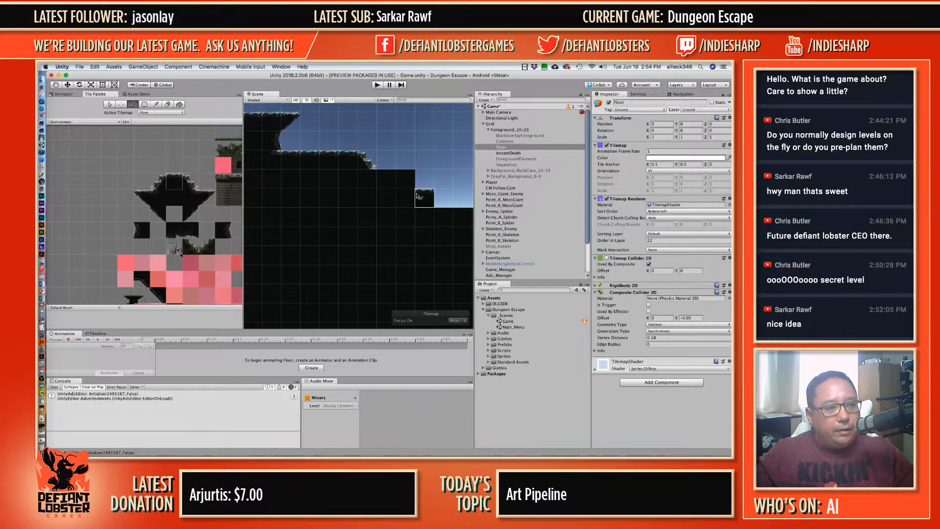
pyautogui.click(188, 195)
pyautogui.click(367, 184)
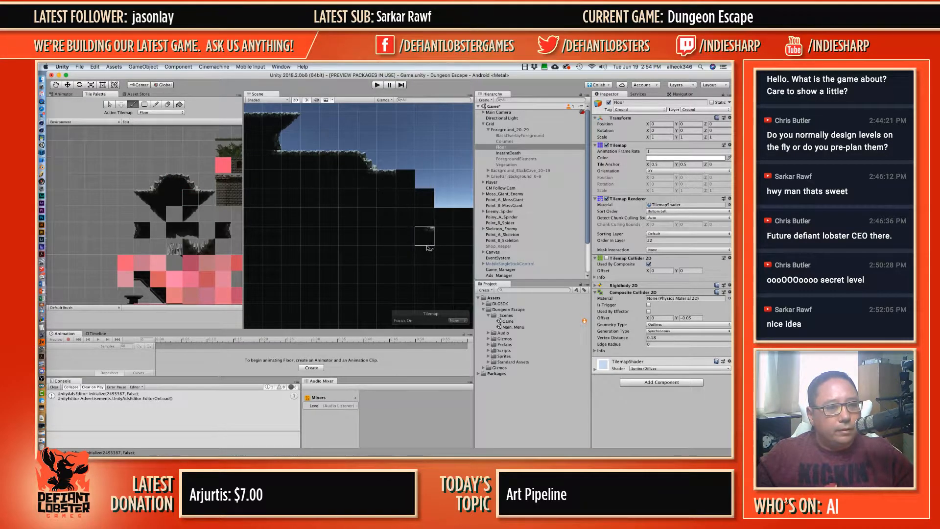
pyautogui.click(404, 184)
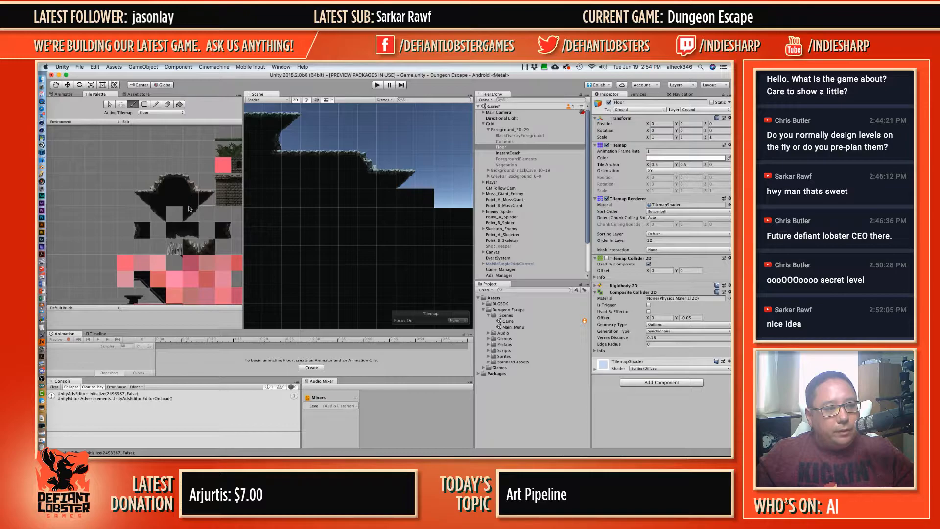
# Step: Paint a rough side-edge tile beneath the overhang and erase the solid block beside it
pyautogui.click(224, 231)
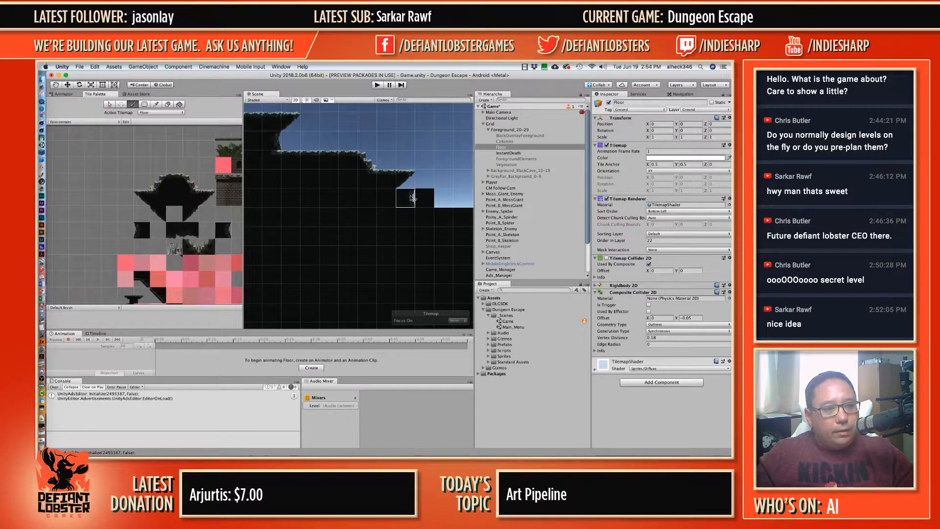
pyautogui.click(389, 198)
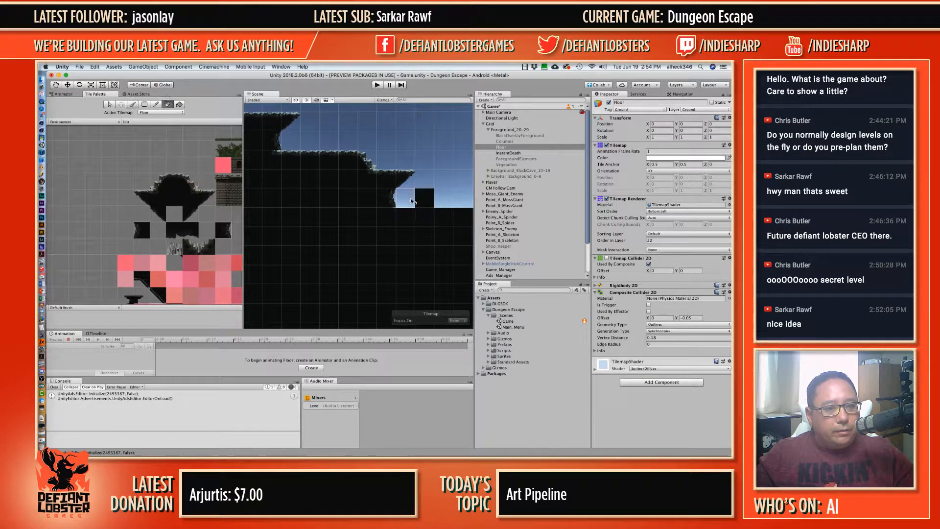
pyautogui.moveTo(421, 206); pyautogui.dragTo(340, 191, button='middle')
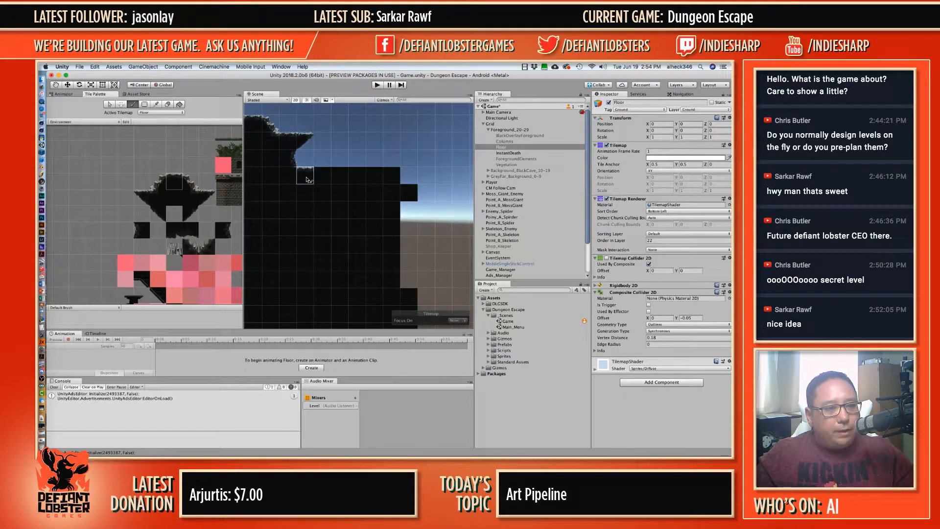
# Step: Dress the remaining descending ledges before the pit with grassy top tiles and overhanging corner tiles
pyautogui.click(189, 202)
pyautogui.moveTo(356, 226)
pyautogui.mouseDown(button='middle')
pyautogui.moveTo(362, 235)
pyautogui.moveTo(579, 238)
pyautogui.moveTo(352, 162)
pyautogui.mouseUp(button='middle')
pyautogui.scroll(-5, 362, 235)
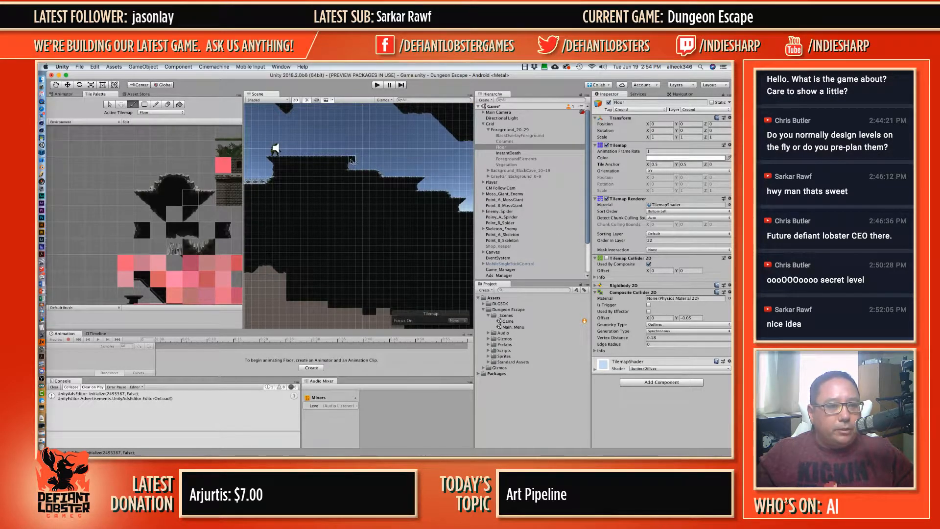
pyautogui.moveTo(405, 216); pyautogui.dragTo(309, 211, button='middle')
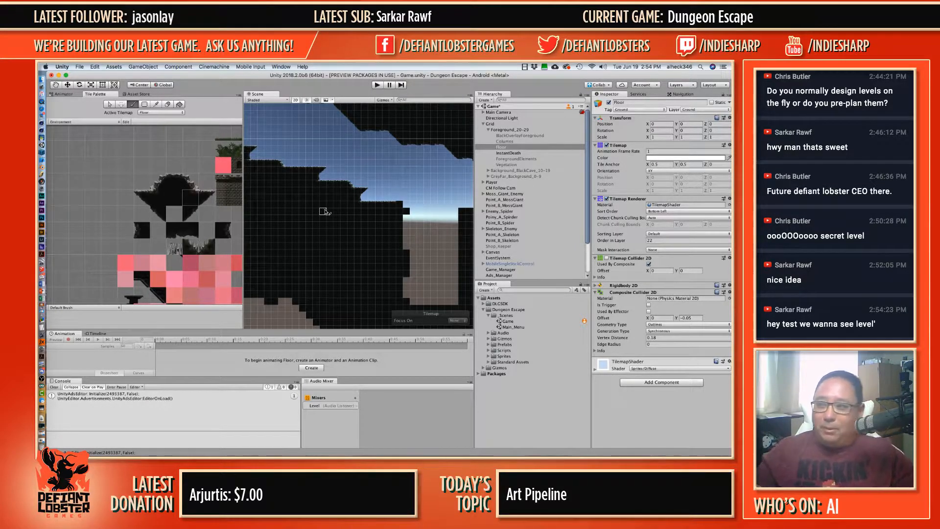
pyautogui.moveTo(413, 246)
pyautogui.mouseDown(button='middle')
pyautogui.moveTo(367, 240)
pyautogui.moveTo(370, 254)
pyautogui.moveTo(343, 219)
pyautogui.mouseUp(button='middle')
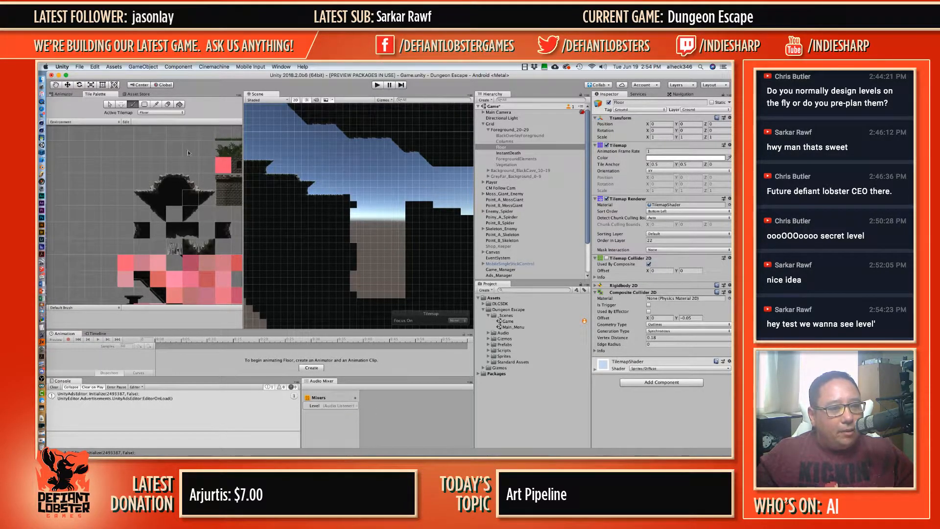
# Step: Paint the pit's left rim with grassy top tiles and an overhang, and line its left wall with side-edge tiles
pyautogui.click(171, 185)
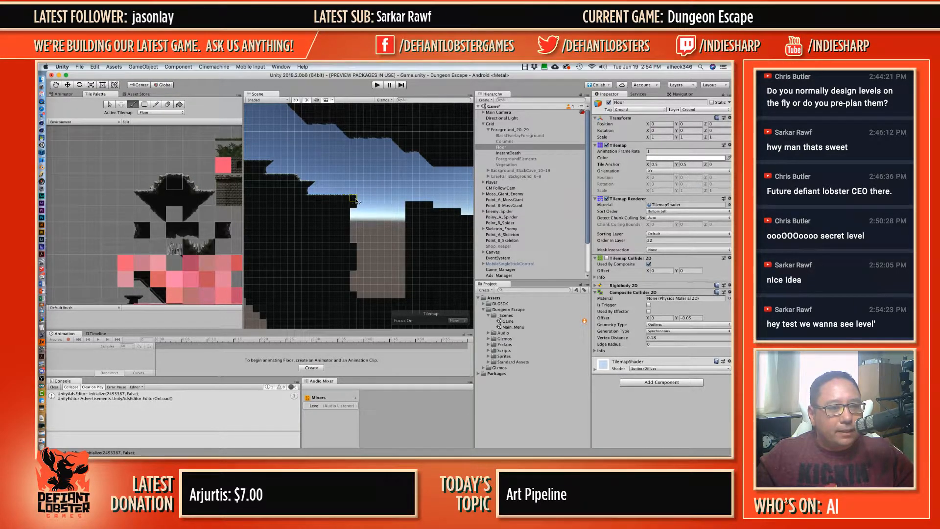
pyautogui.moveTo(356, 201); pyautogui.dragTo(362, 201)
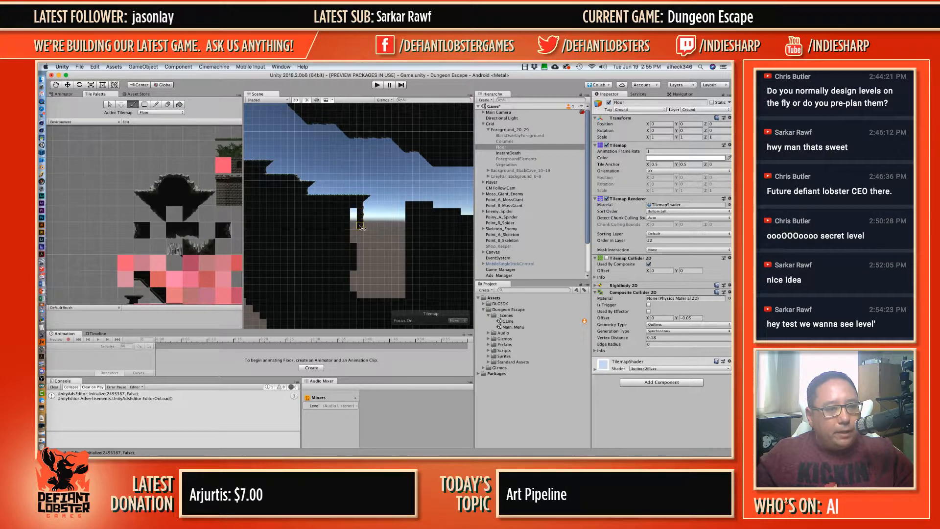
pyautogui.moveTo(361, 227); pyautogui.dragTo(353, 288)
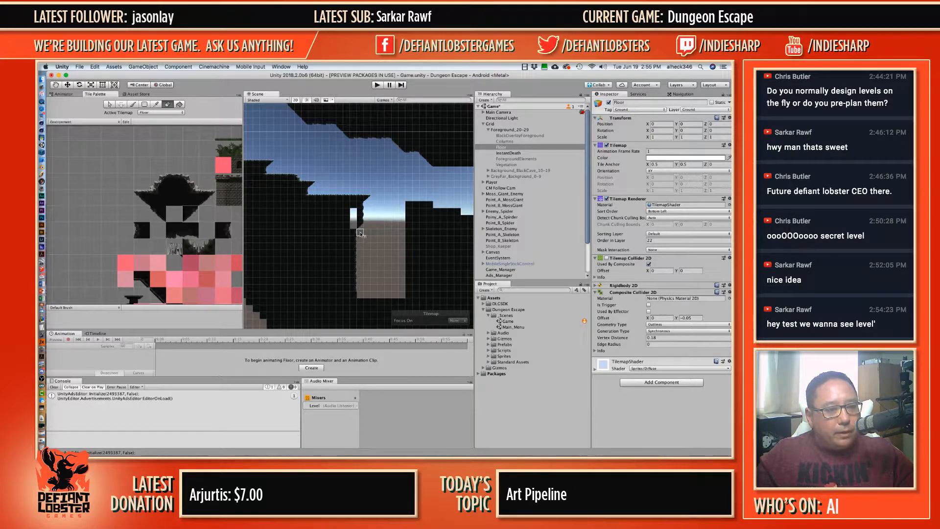
pyautogui.keyDown('ctrl'); pyautogui.click(374, 240); pyautogui.keyUp('ctrl')
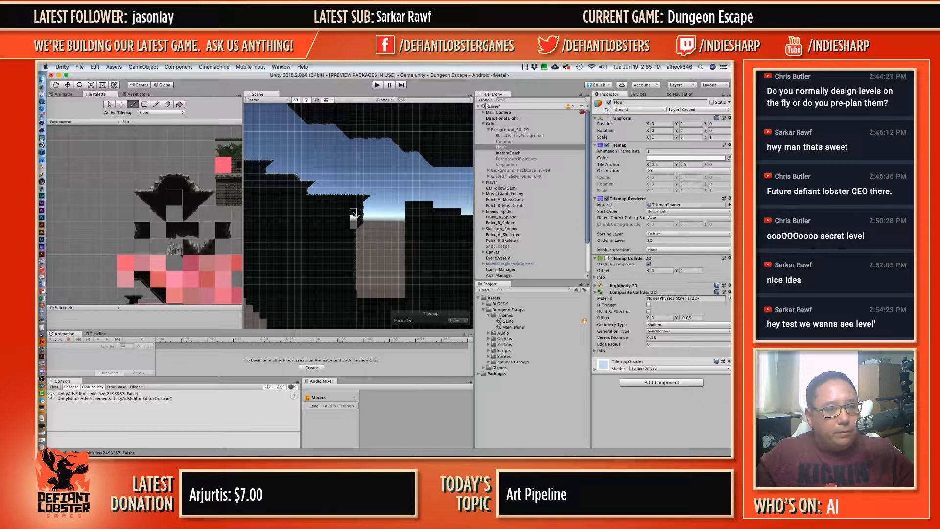
pyautogui.moveTo(339, 232)
pyautogui.mouseDown(button='middle')
pyautogui.moveTo(361, 248)
pyautogui.moveTo(335, 217)
pyautogui.mouseUp(button='middle')
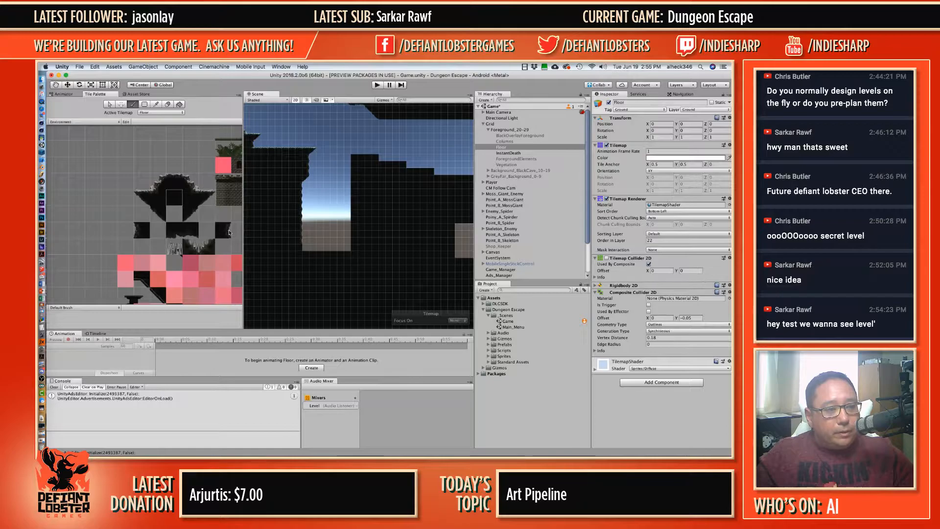
# Step: Surface the bottom of the pit with grassy top-edge tiles from wall to wall
pyautogui.keyDown('ctrl'); pyautogui.click(325, 253); pyautogui.keyUp('ctrl')
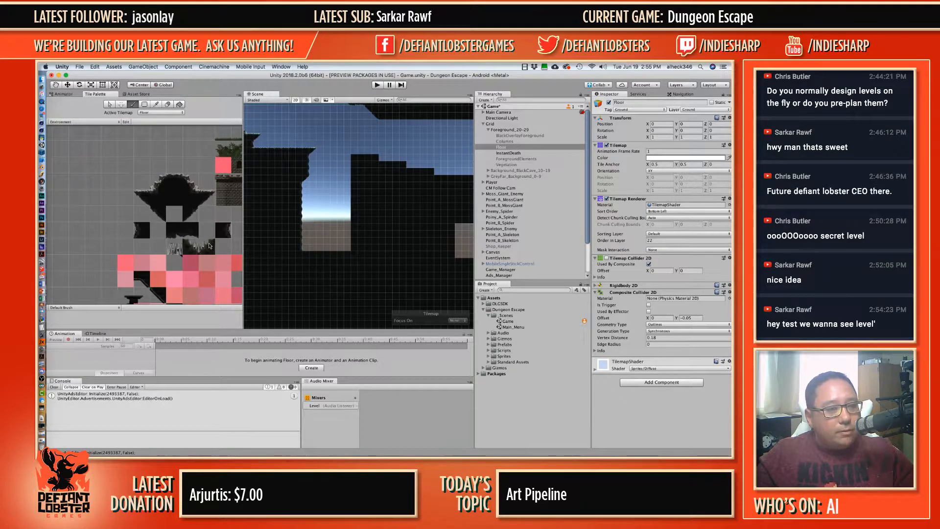
pyautogui.click(191, 197)
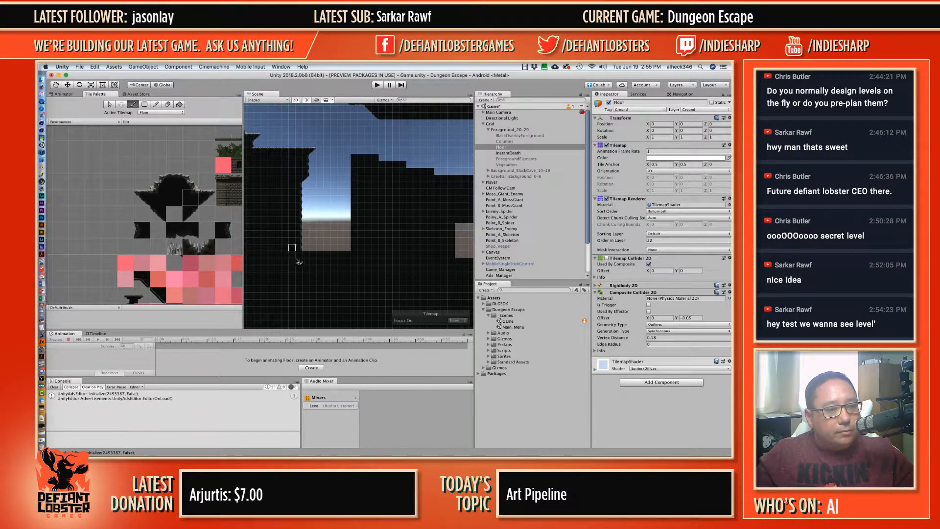
pyautogui.click(171, 182)
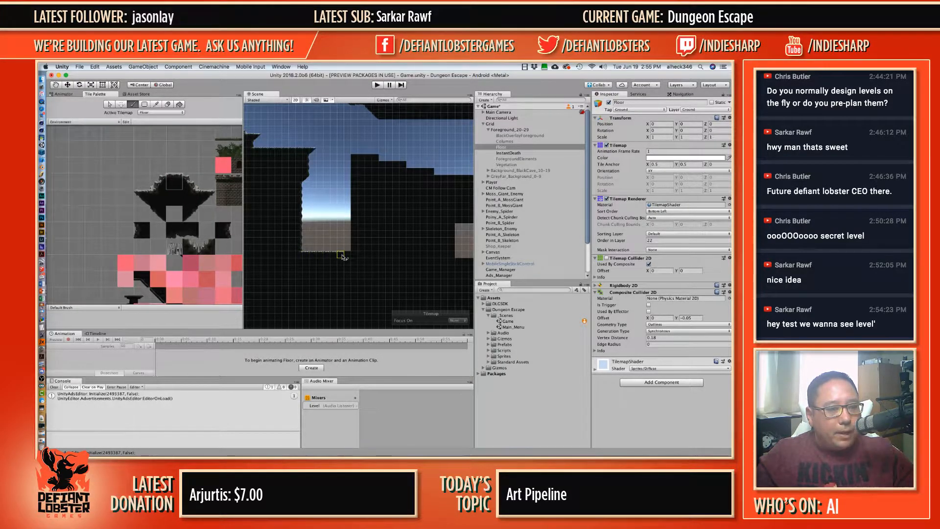
pyautogui.click(159, 198)
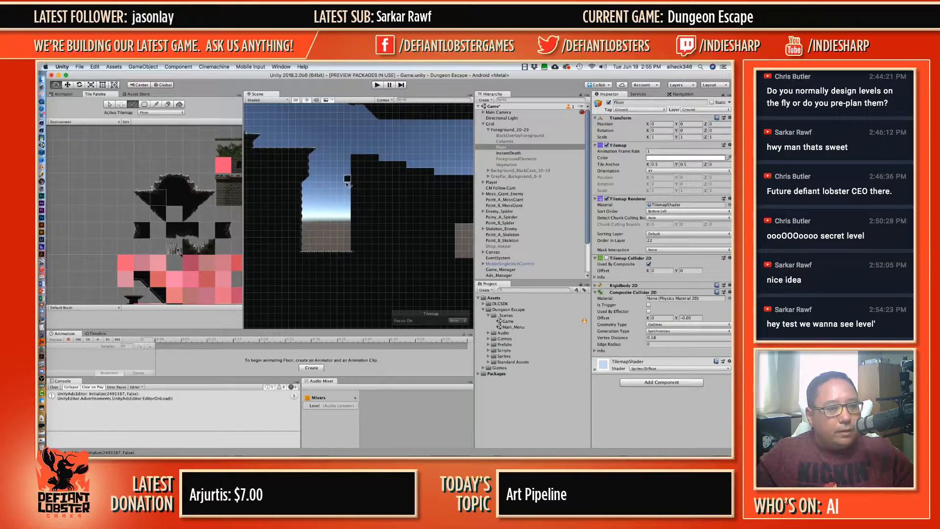
pyautogui.scroll(2, 318, 188)
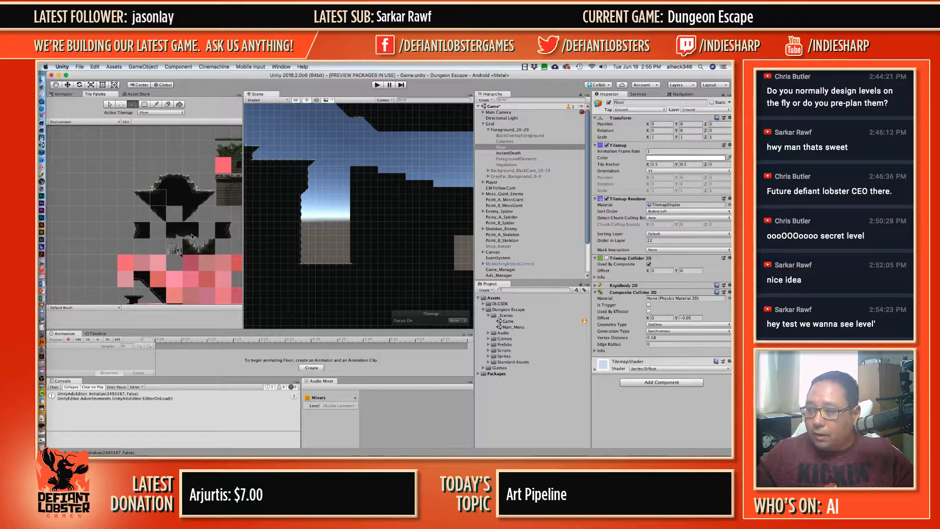
# Step: Line the pit's right wall with side-edge tiles and cap its rim with an overhanging corner and grassy top tiles
pyautogui.click(137, 236)
pyautogui.moveTo(354, 260); pyautogui.dragTo(350, 182)
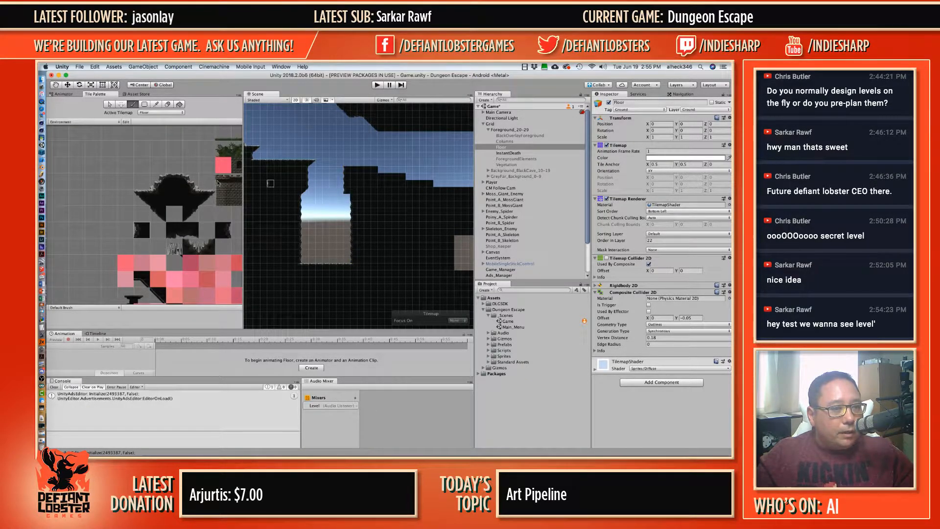
pyautogui.click(142, 199)
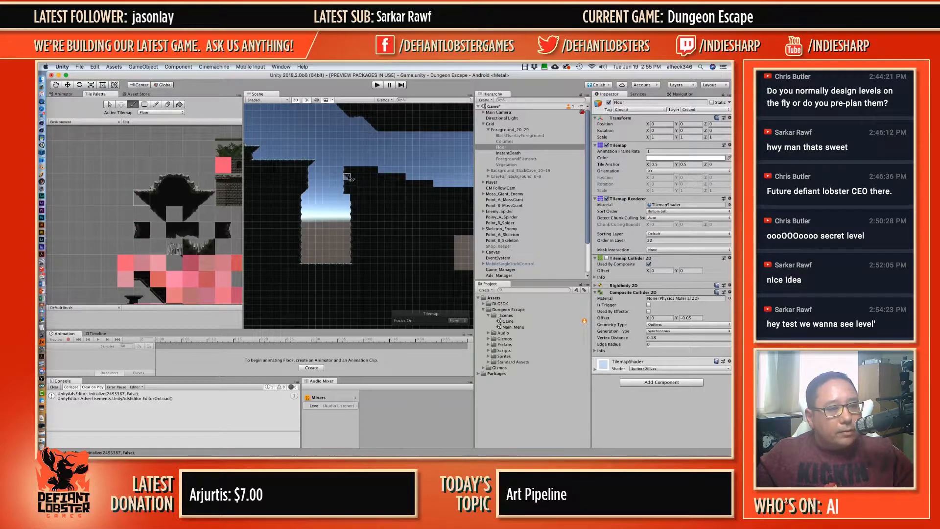
pyautogui.click(178, 183)
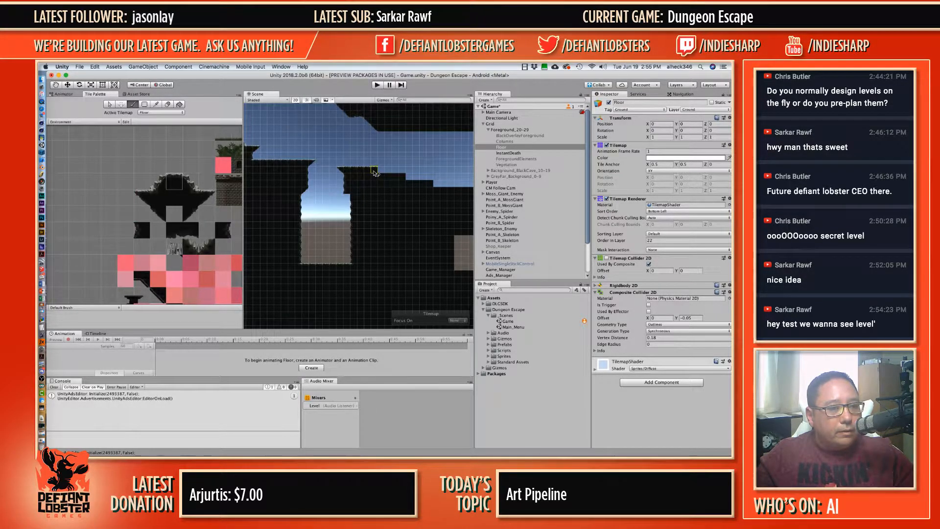
pyautogui.click(160, 210)
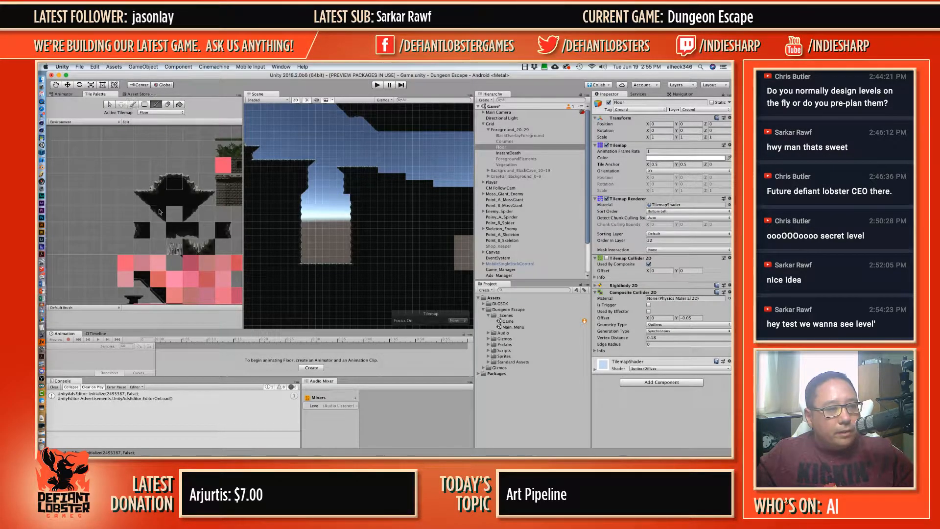
# Step: Enable the Floor's Tilemap Collider 2D, switch to the Game view and widen it for a playtest
pyautogui.click(607, 259)
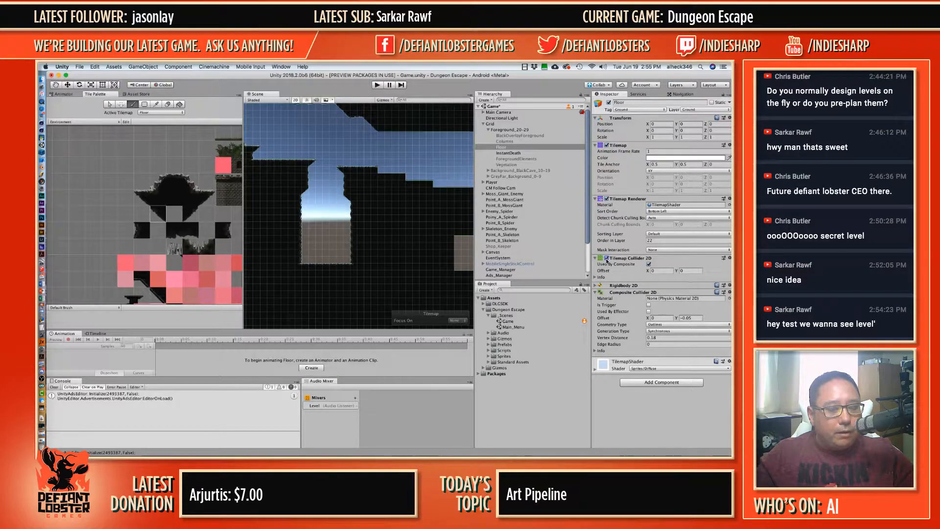
pyautogui.scroll(-10, 367, 204)
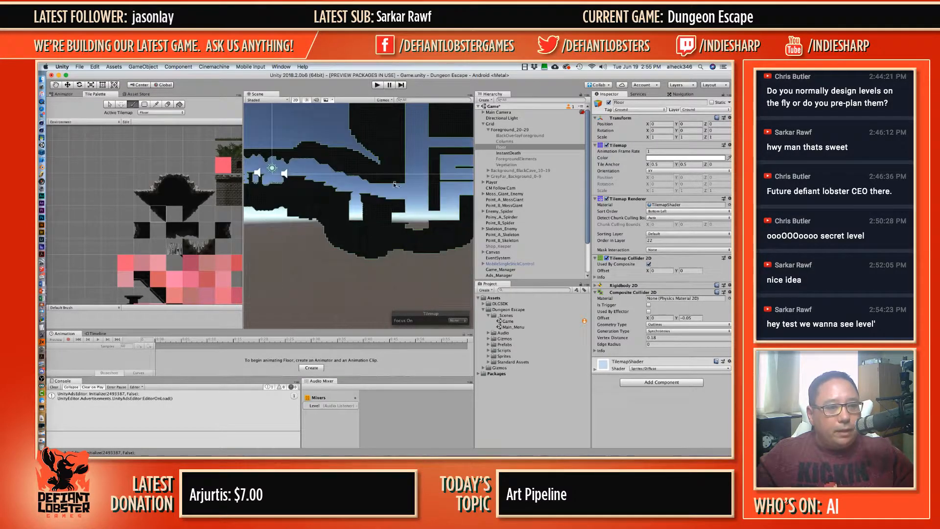
pyautogui.moveTo(394, 184); pyautogui.dragTo(476, 177, button='middle')
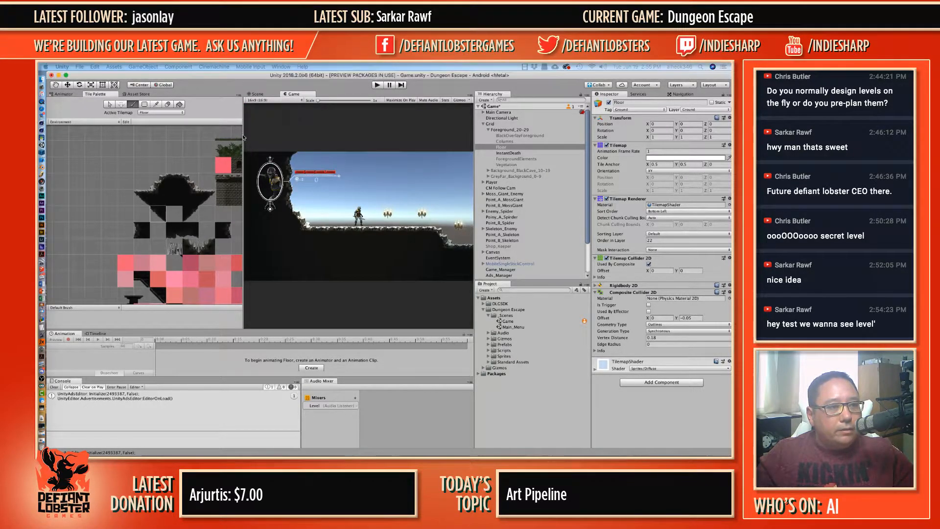
pyautogui.moveTo(244, 138); pyautogui.dragTo(161, 135)
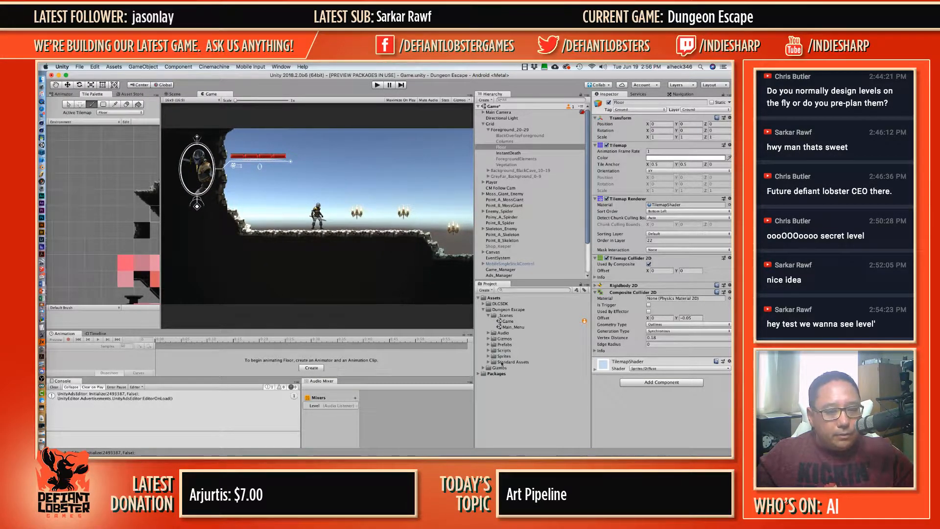
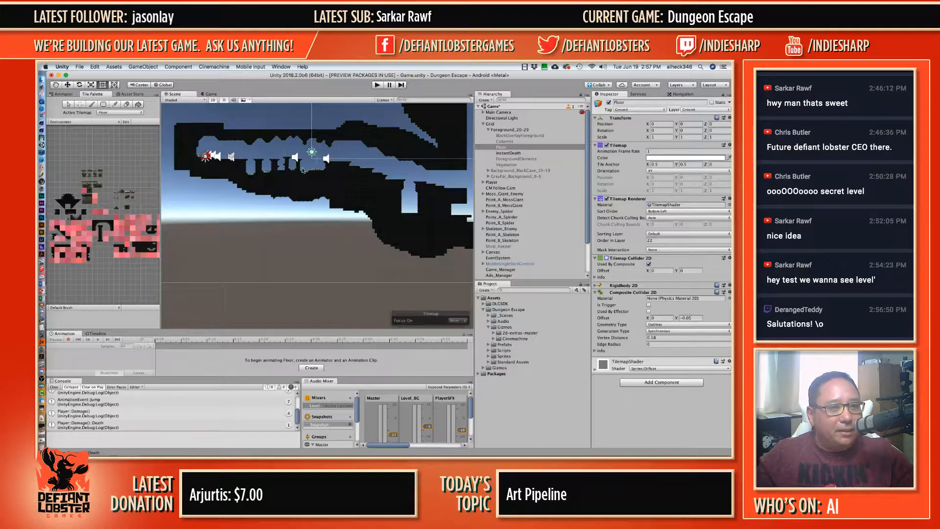
# Step: Paint a short floating platform on the Floor tilemap across the middle of the wide pit
pyautogui.scroll(5, 302, 171)
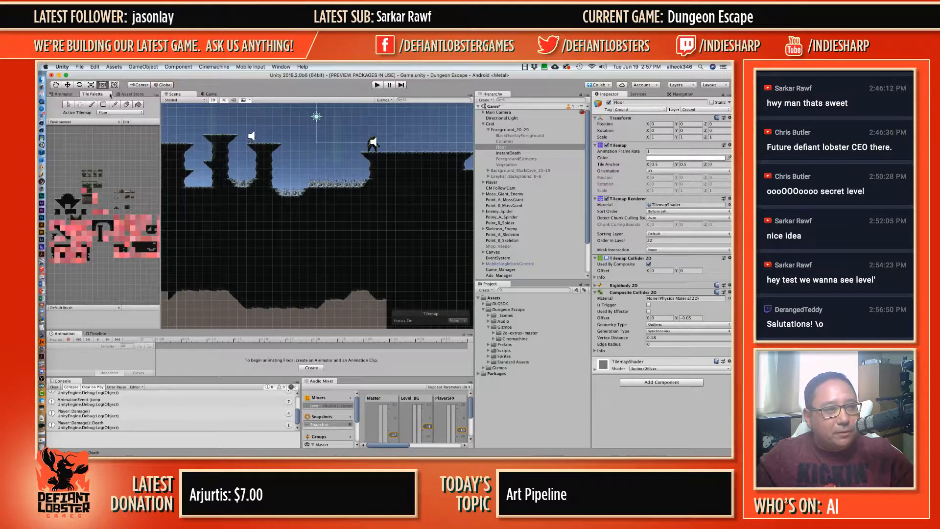
pyautogui.click(92, 104)
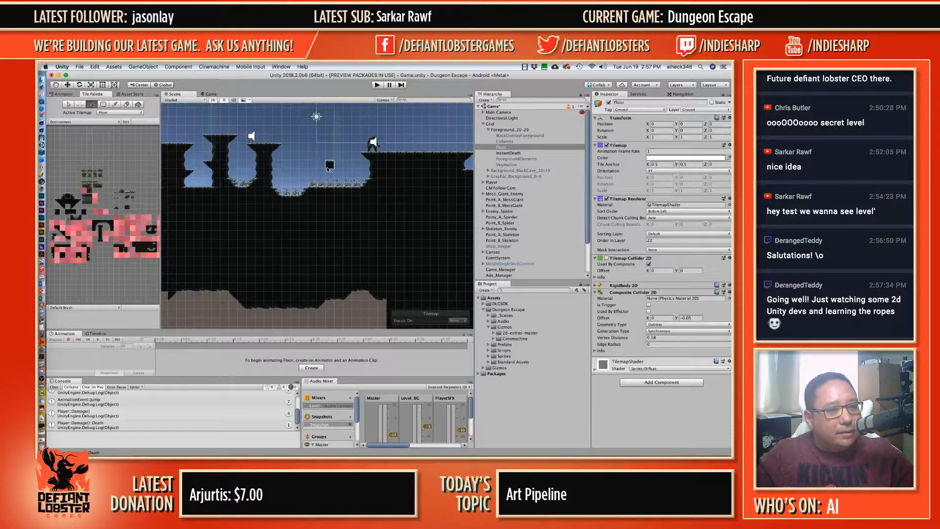
pyautogui.moveTo(302, 158); pyautogui.dragTo(343, 160)
# Step: Enable the Floor's Tilemap Collider 2D and start a playtest of the level
pyautogui.scroll(-2, 384, 175)
pyautogui.scroll(-3, 384, 177)
pyautogui.moveTo(383, 177); pyautogui.dragTo(237, 152, button='middle')
pyautogui.moveTo(376, 181); pyautogui.dragTo(238, 214, button='middle')
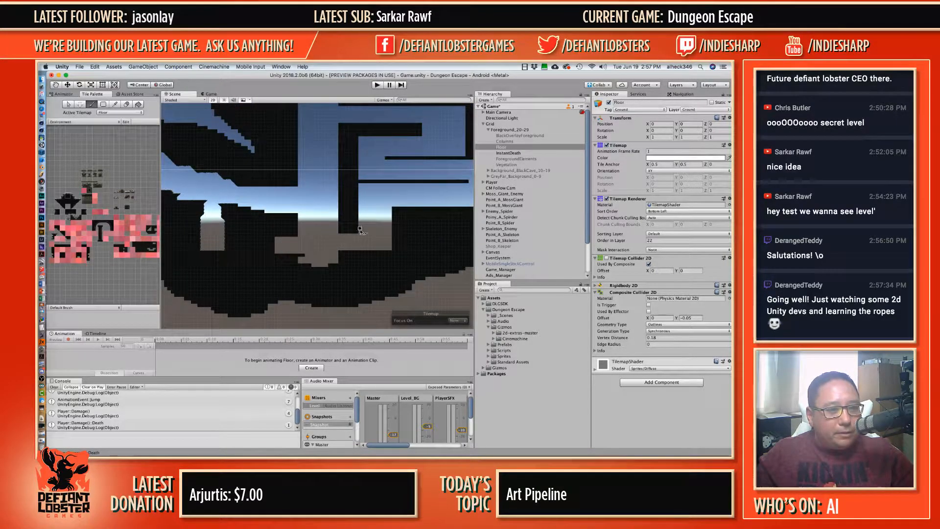
pyautogui.moveTo(280, 240); pyautogui.dragTo(447, 225, button='middle')
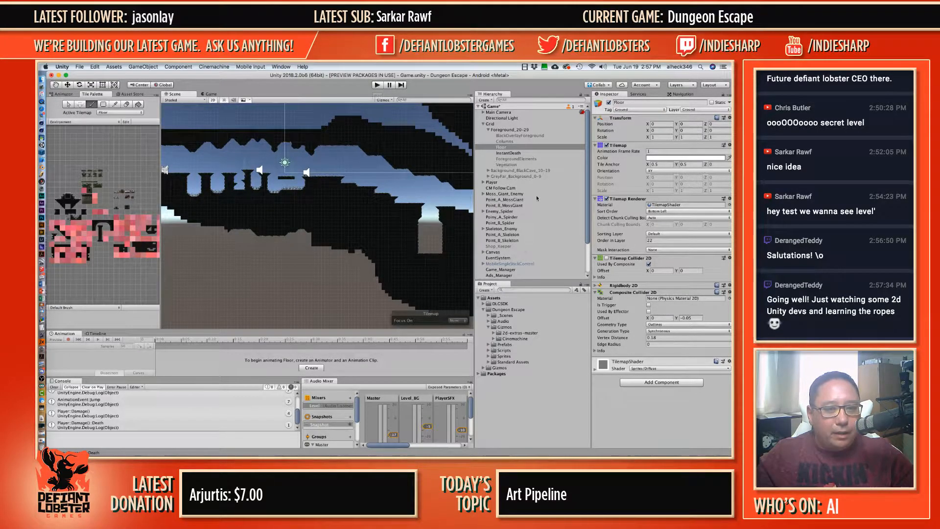
pyautogui.click(607, 258)
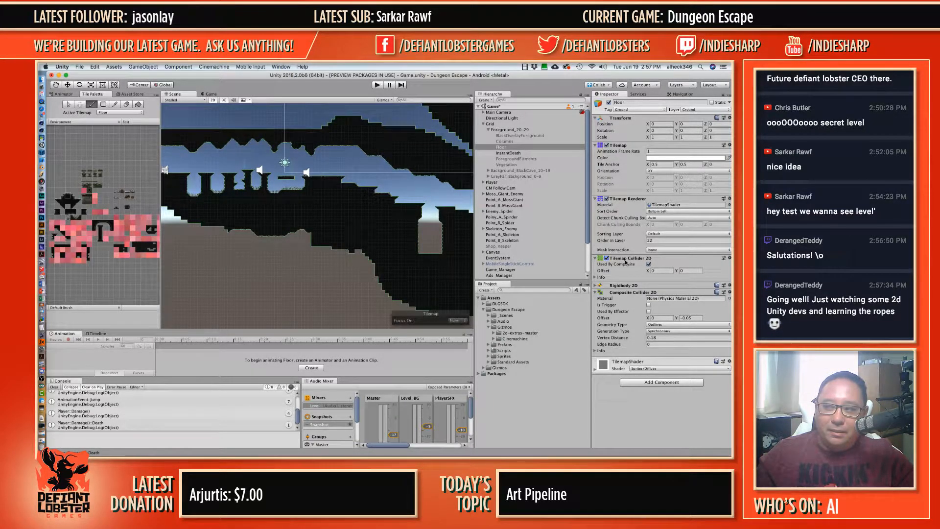
pyautogui.click(377, 86)
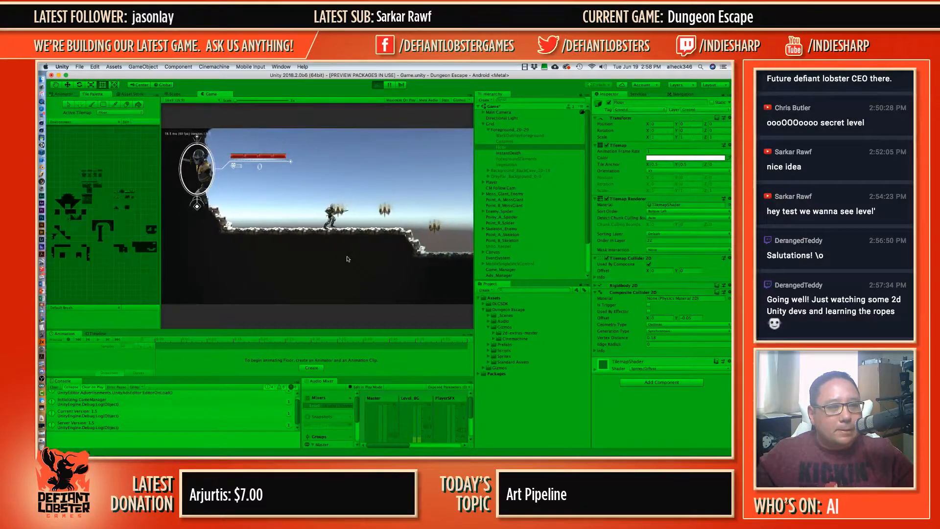
# Step: Run the player forward past the spider and jump over the first pits from pillar to pillar
pyautogui.press('Right')
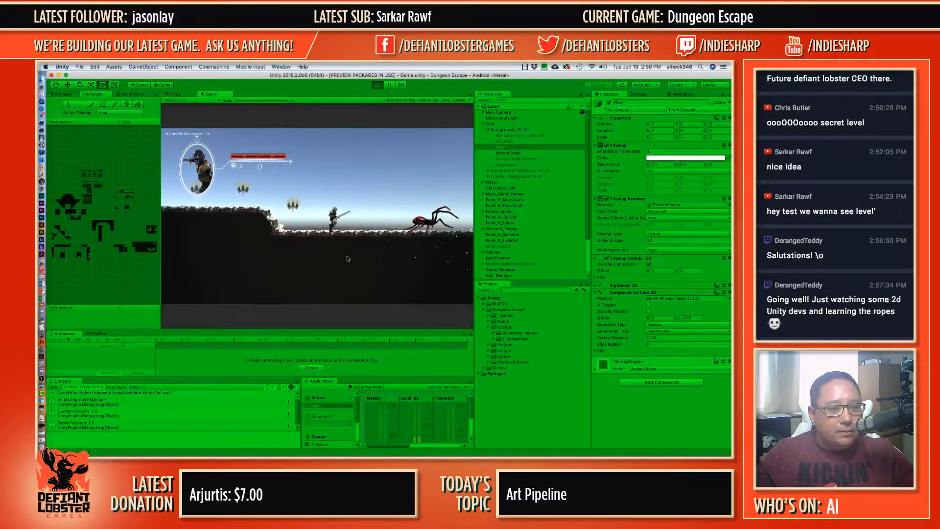
pyautogui.press('Right')
pyautogui.press('space')
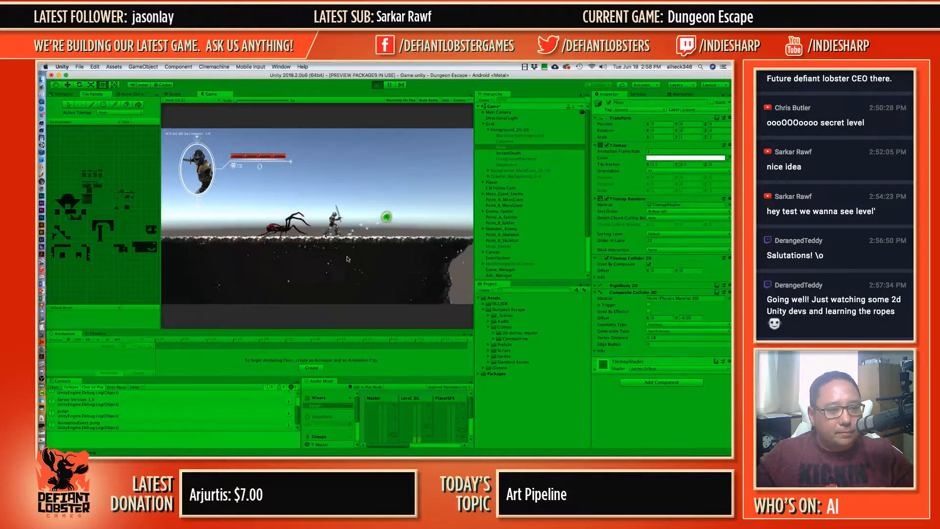
pyautogui.press('Right')
pyautogui.press('space')
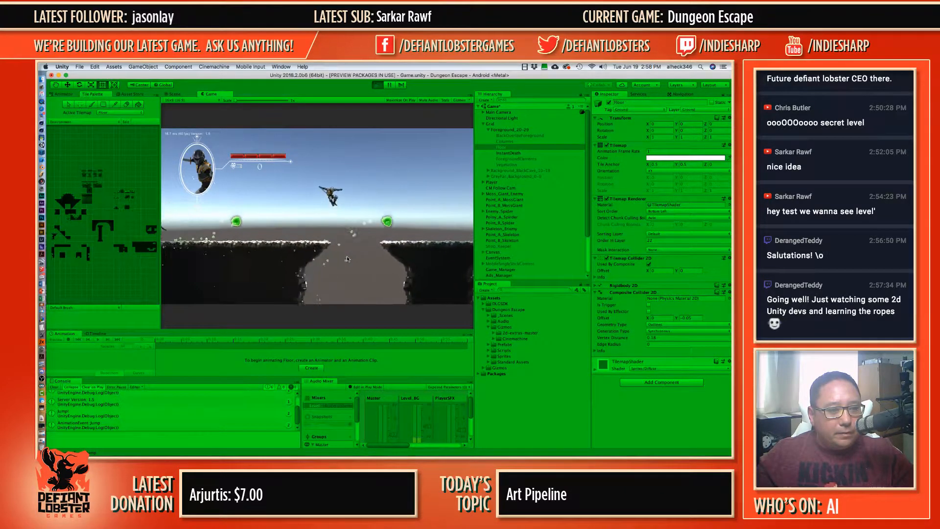
pyautogui.press('Right')
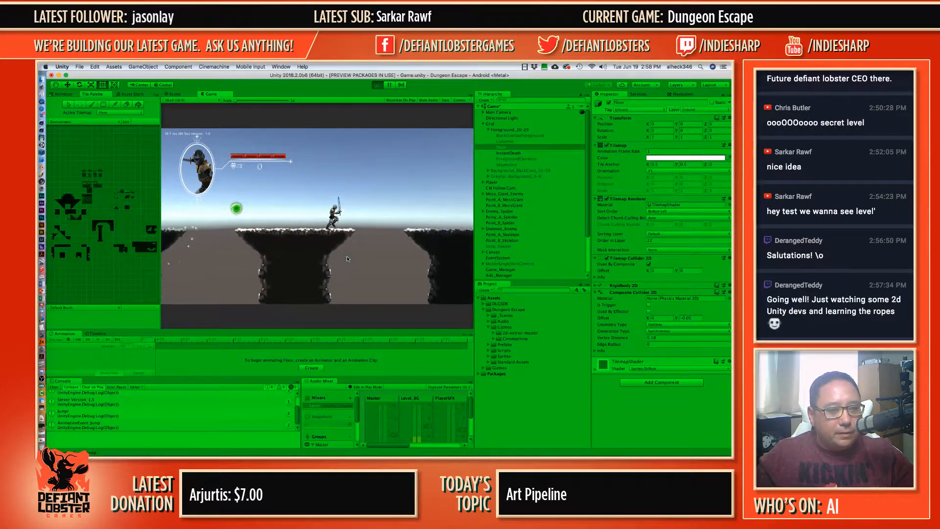
pyautogui.press('Right')
pyautogui.press('space')
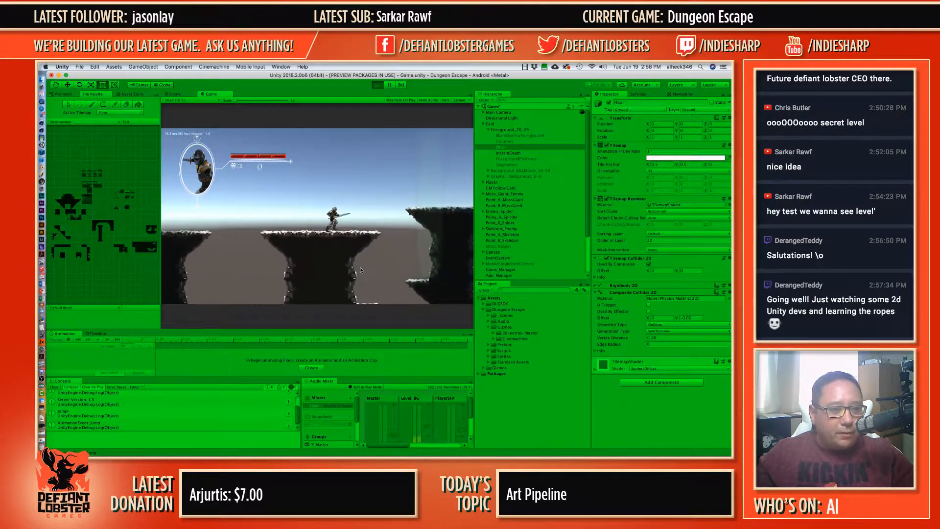
# Step: Jump past the skeleton's pillar onto the floating platform and across to the far ledge of the wide pit
pyautogui.press('Right')
pyautogui.press('space')
pyautogui.press('space')
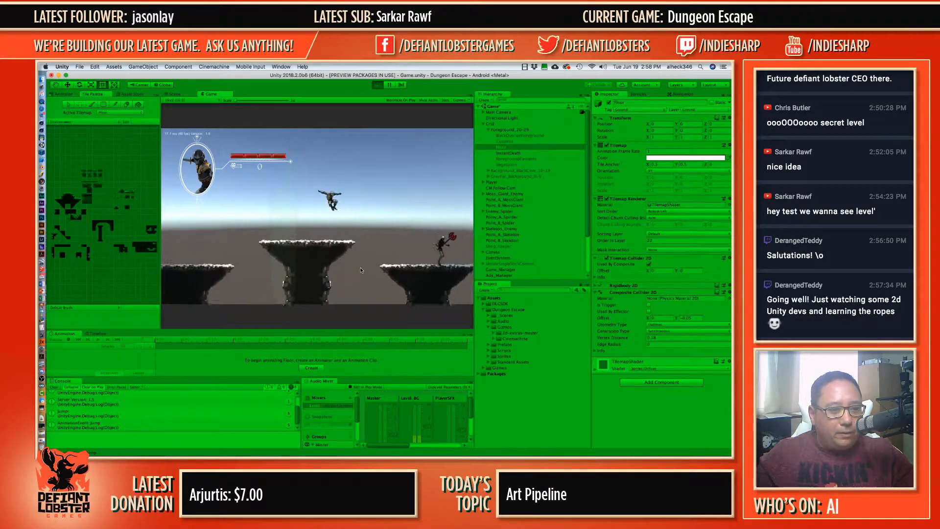
pyautogui.press('Right')
pyautogui.press('space')
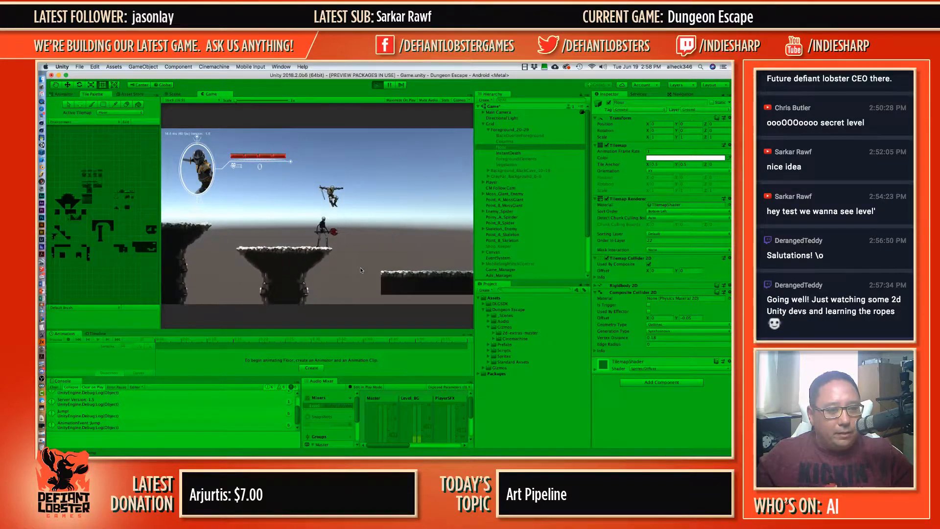
pyautogui.press('Right')
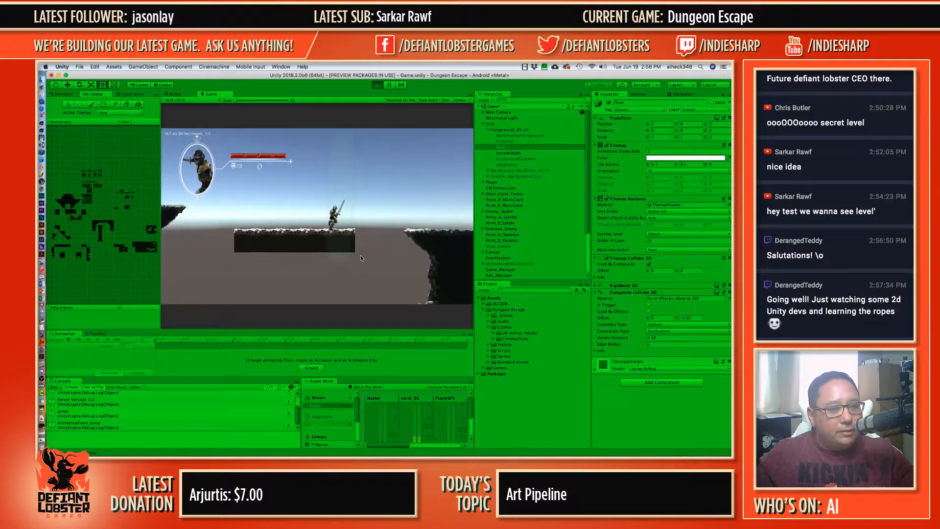
pyautogui.press('Right')
pyautogui.press('space')
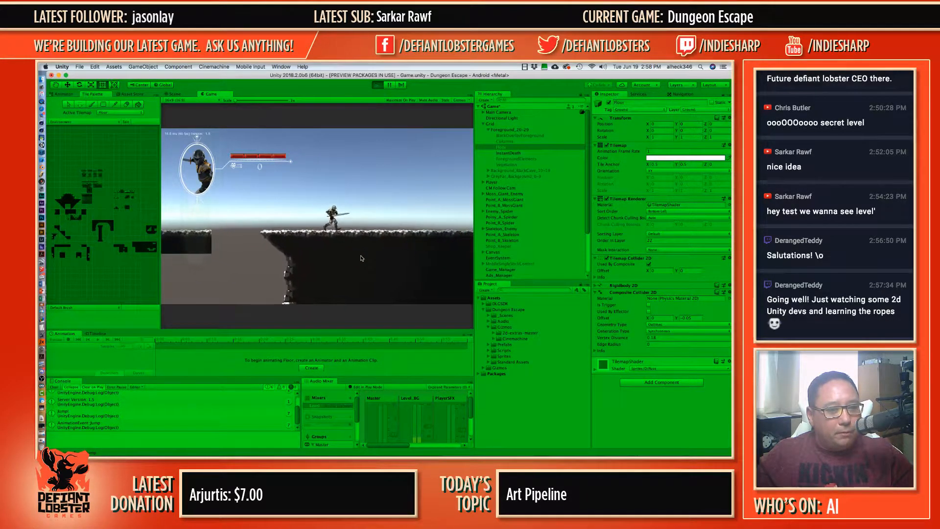
# Step: Run past the moss giant and down the stepped ledges, testing jumps back and forth at the overhang
pyautogui.press('Right')
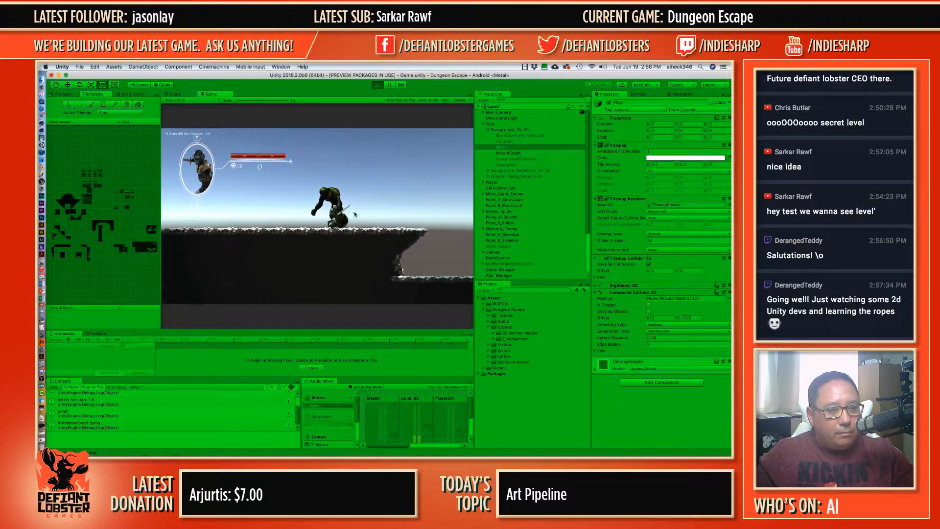
pyautogui.press('Right')
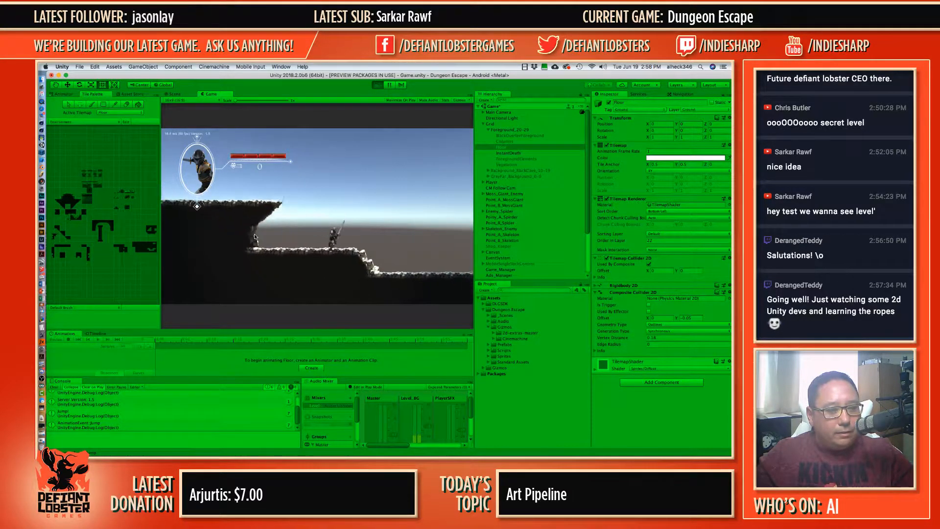
pyautogui.press('Right')
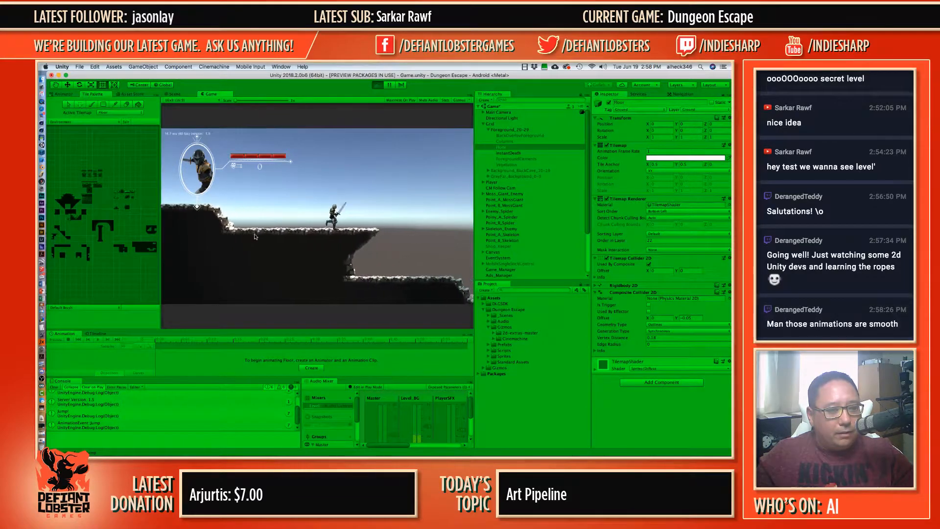
pyautogui.press('Right')
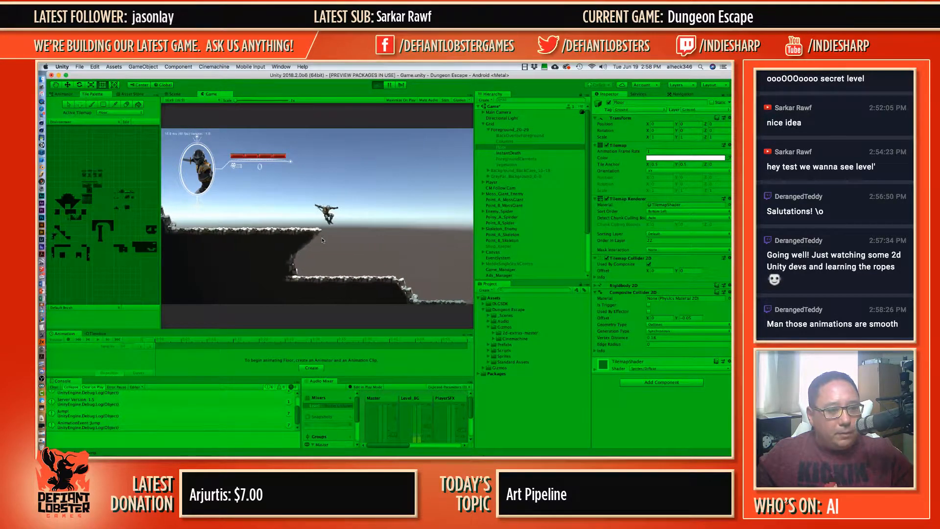
pyautogui.press('Left')
pyautogui.press('space')
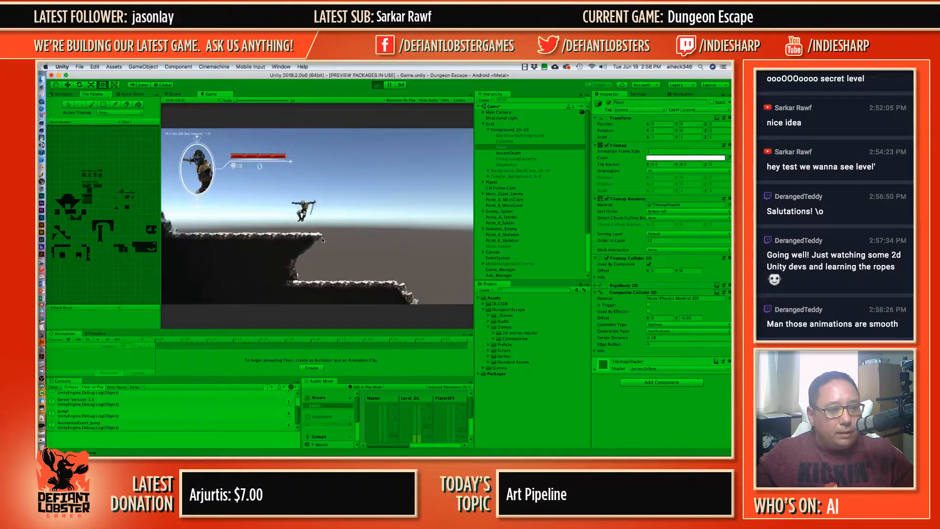
pyautogui.press('Right')
pyautogui.press('space')
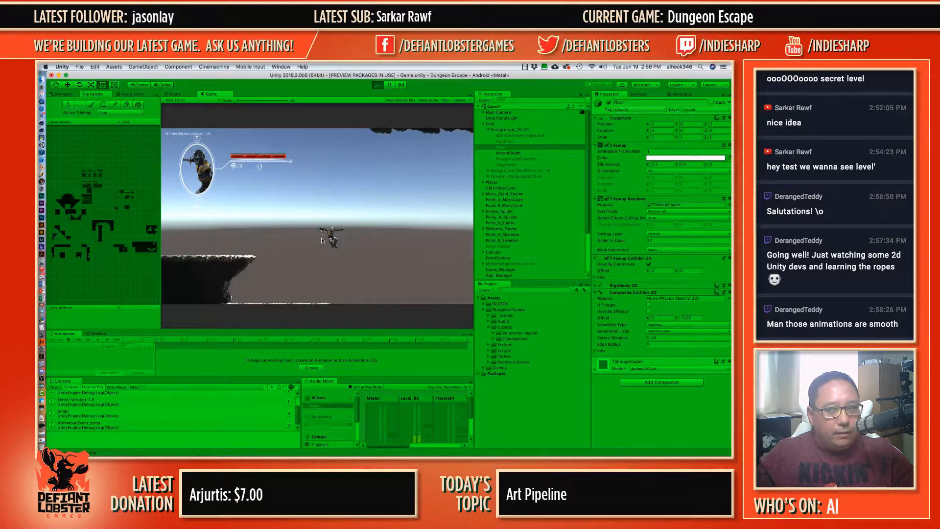
pyautogui.press('Right')
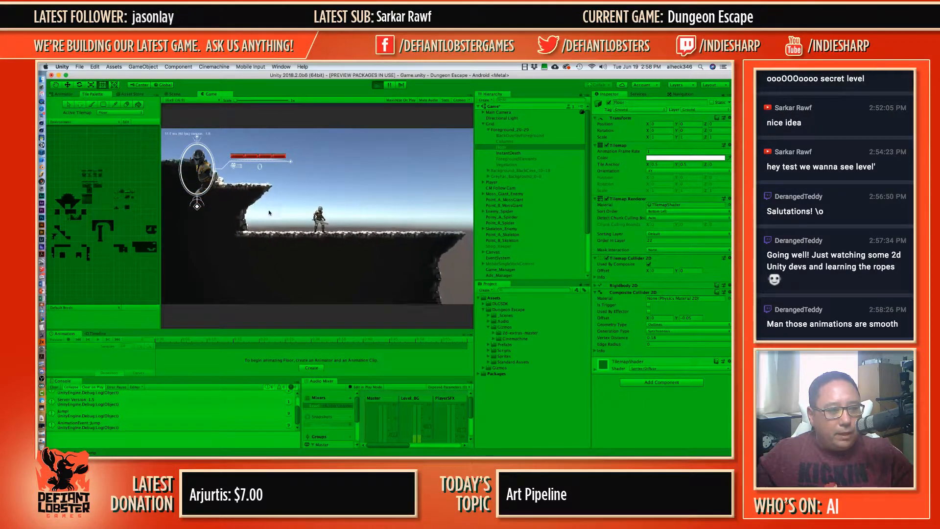
# Step: Test jumping across the deep pit in both directions, then end the playtest
pyautogui.press('Right')
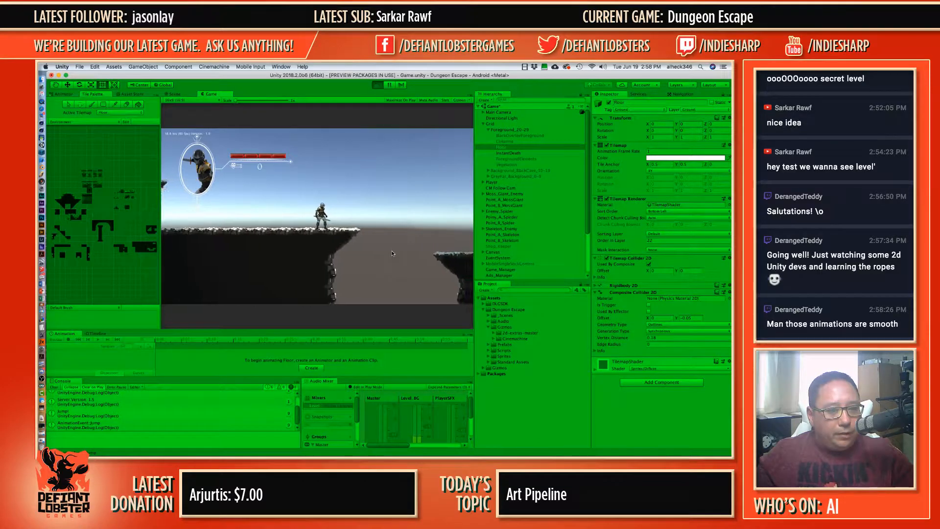
pyautogui.press('Right')
pyautogui.press('space')
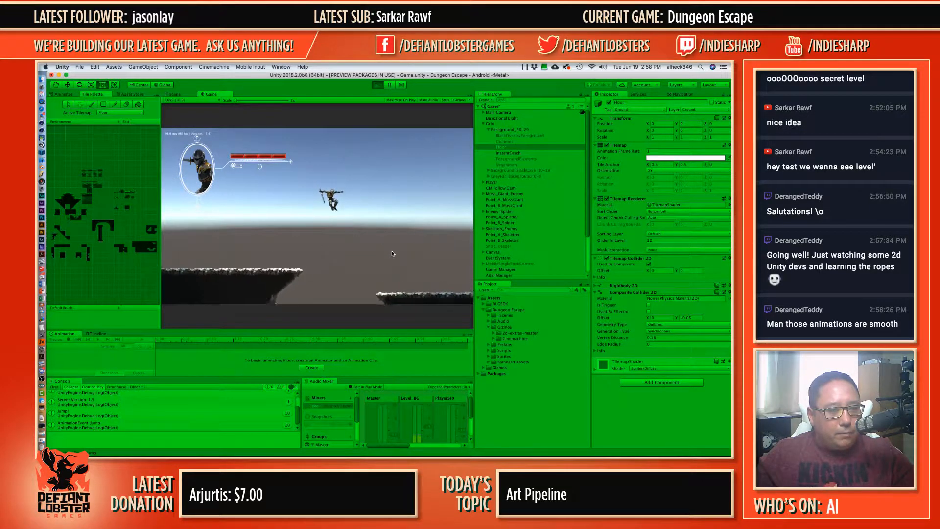
pyautogui.press('Right')
pyautogui.press('Left')
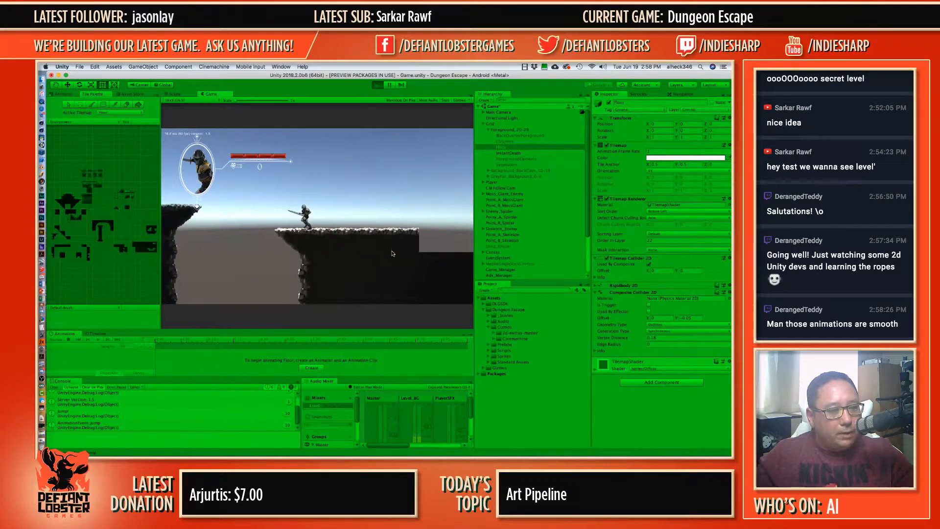
pyautogui.press('Left')
pyautogui.press('space')
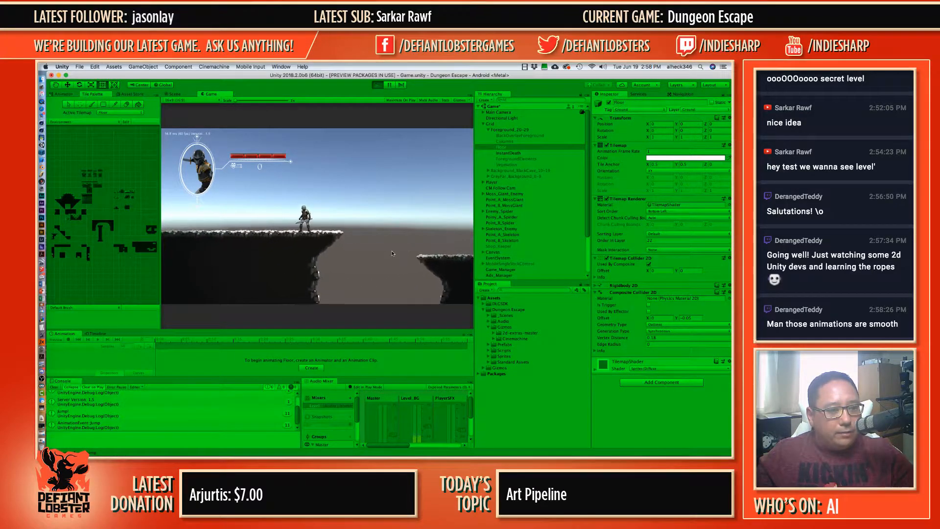
pyautogui.press('Right')
pyautogui.press('space')
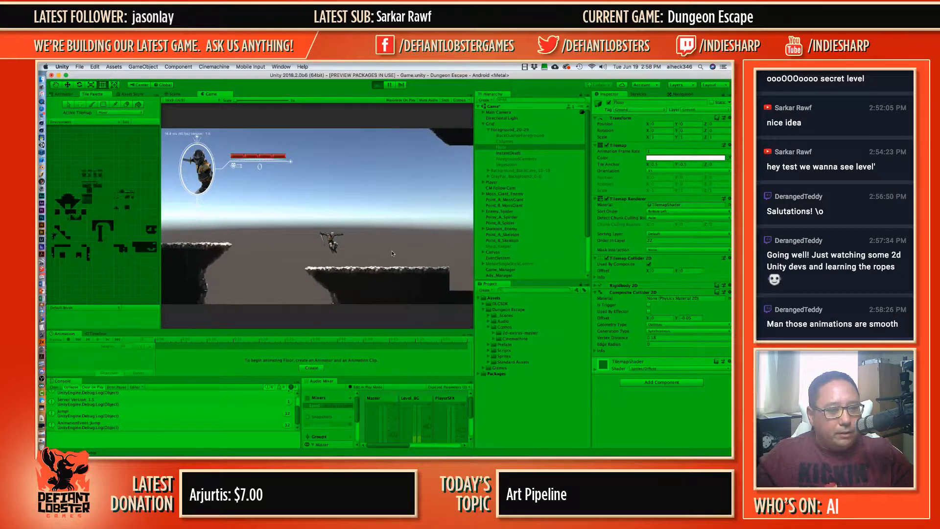
pyautogui.click(376, 86)
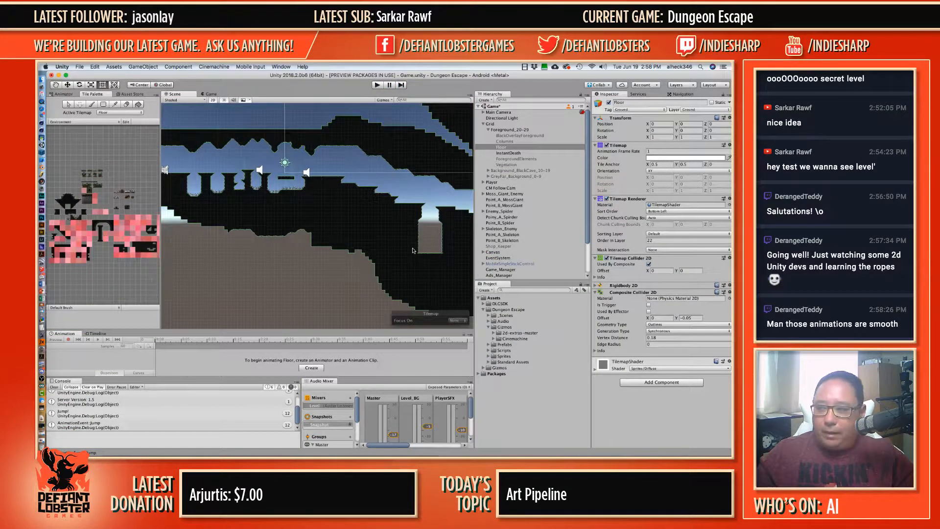
# Step: Disable the Floor's Tilemap Collider 2D for further tile painting on the stepped ledge beyond the deep pit
pyautogui.scroll(5, 413, 251)
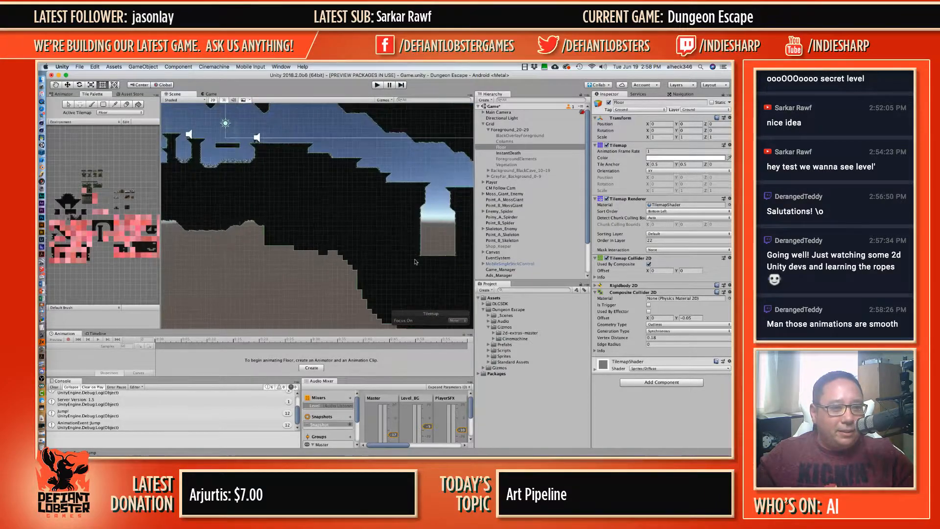
pyautogui.moveTo(413, 250); pyautogui.dragTo(278, 237, button='middle')
pyautogui.scroll(4, 350, 222)
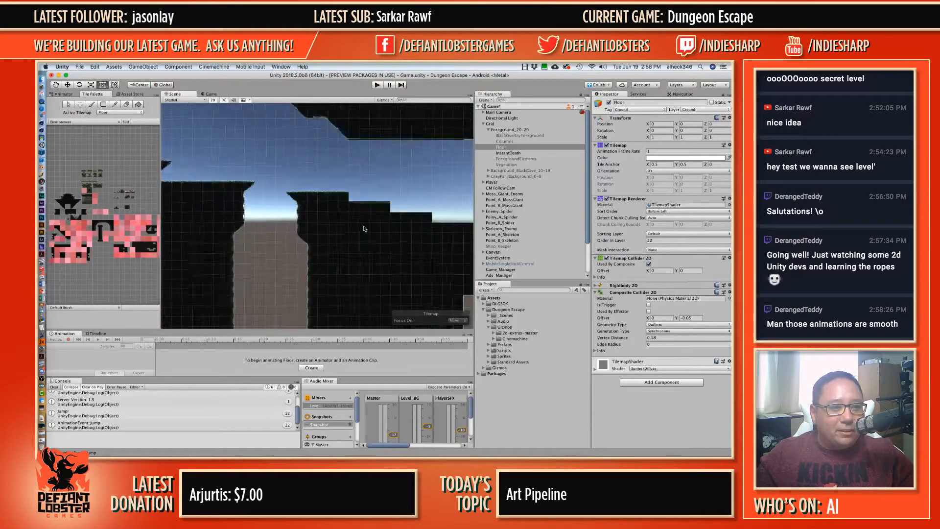
pyautogui.moveTo(364, 223); pyautogui.dragTo(326, 232, button='middle')
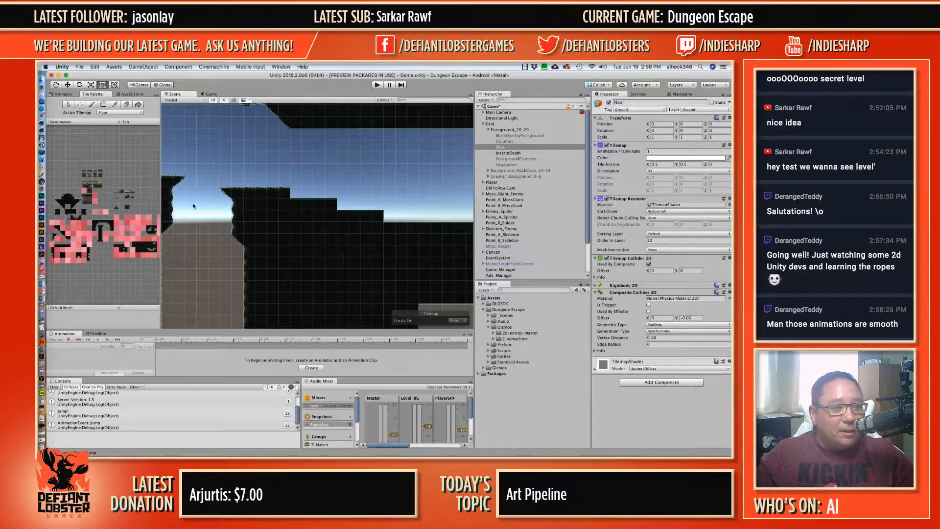
pyautogui.scroll(-6, 327, 245)
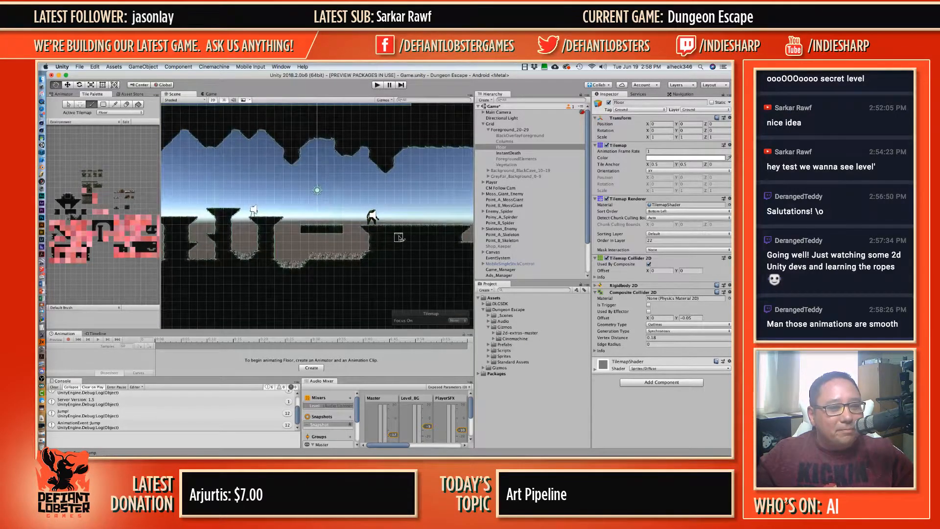
pyautogui.scroll(6, 398, 238)
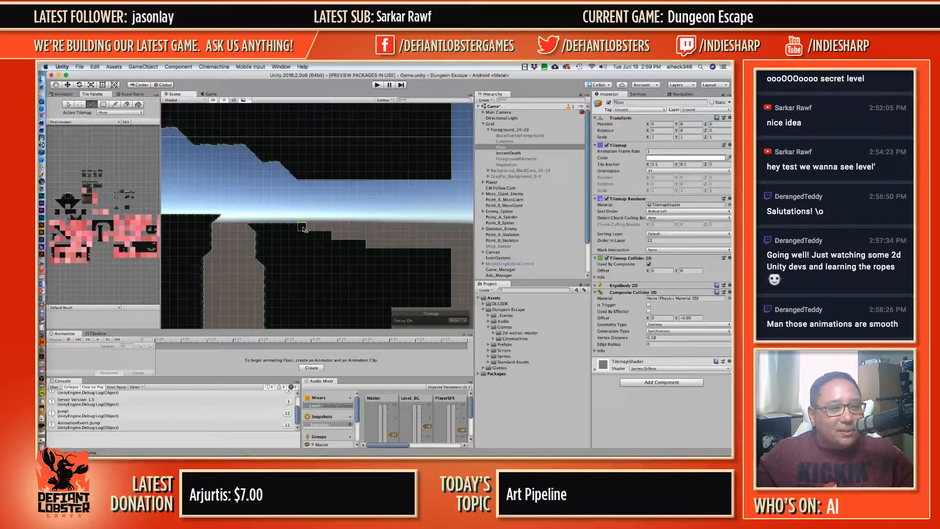
pyautogui.click(607, 258)
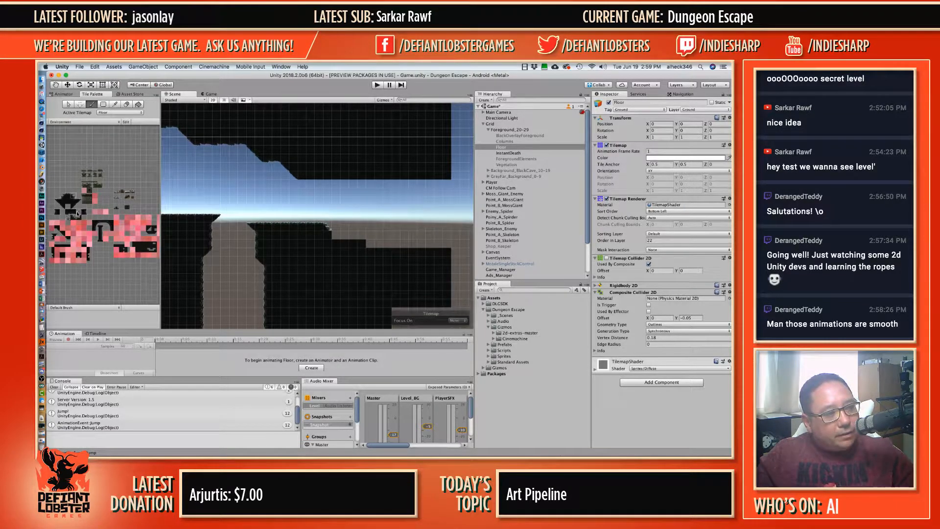
# Step: Cap the end of the stepped ledge with an overhanging corner tile and paint grassy top tiles along the lower ledge
pyautogui.scroll(5, 122, 210)
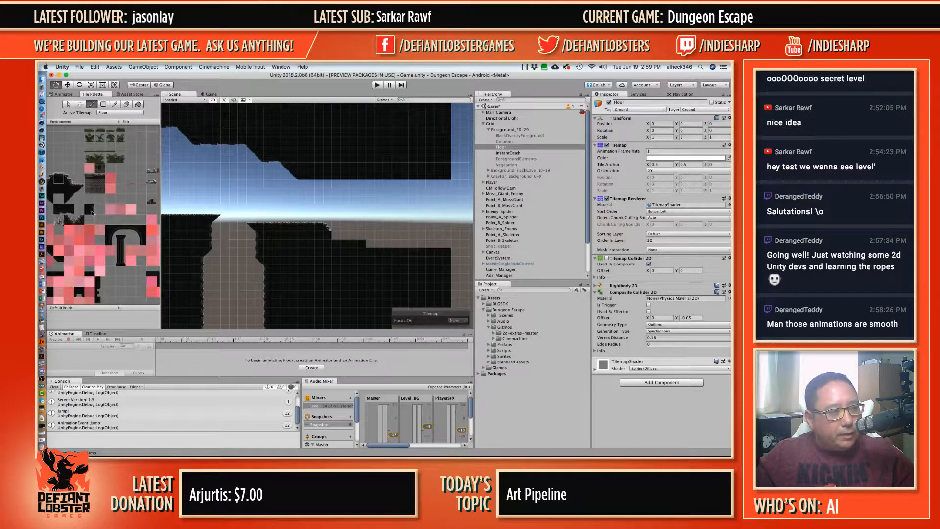
pyautogui.moveTo(138, 208)
pyautogui.mouseDown(button='middle')
pyautogui.moveTo(164, 202)
pyautogui.moveTo(111, 206)
pyautogui.mouseUp(button='middle')
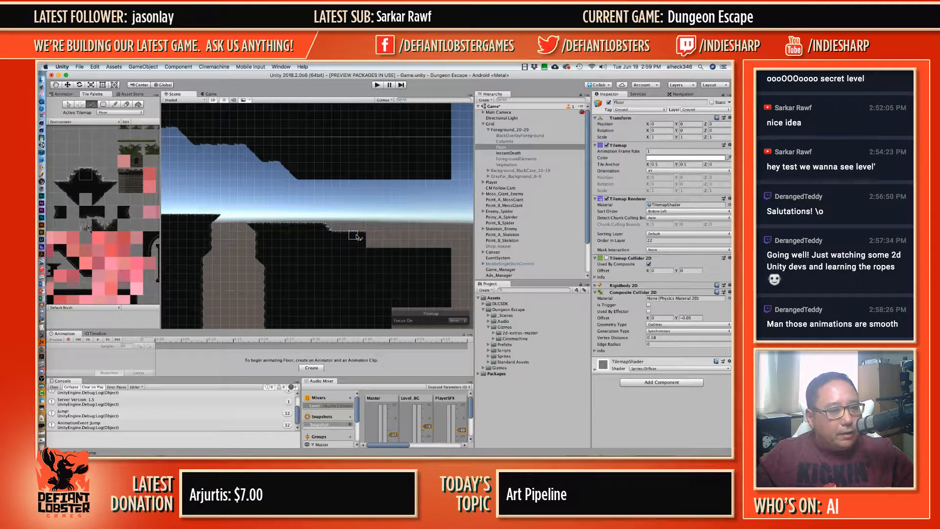
pyautogui.click(112, 185)
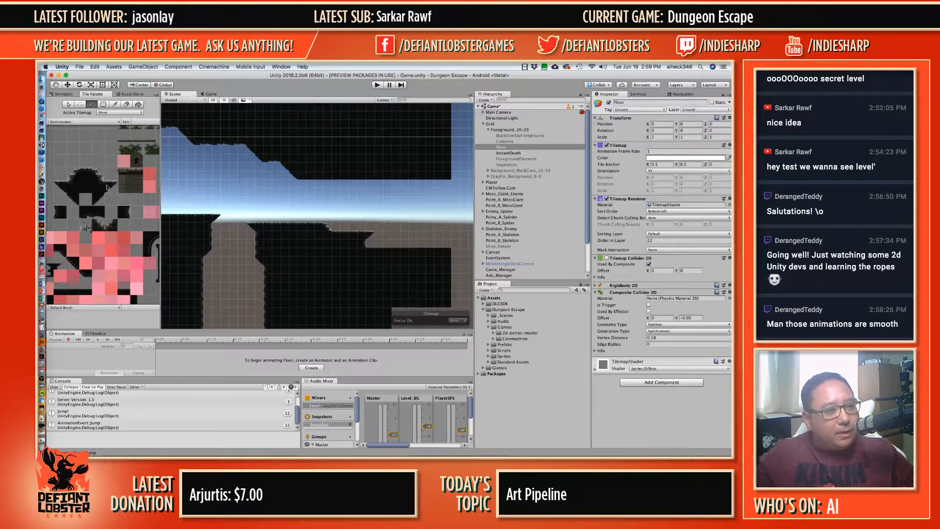
pyautogui.click(87, 176)
pyautogui.moveTo(370, 258); pyautogui.dragTo(393, 254)
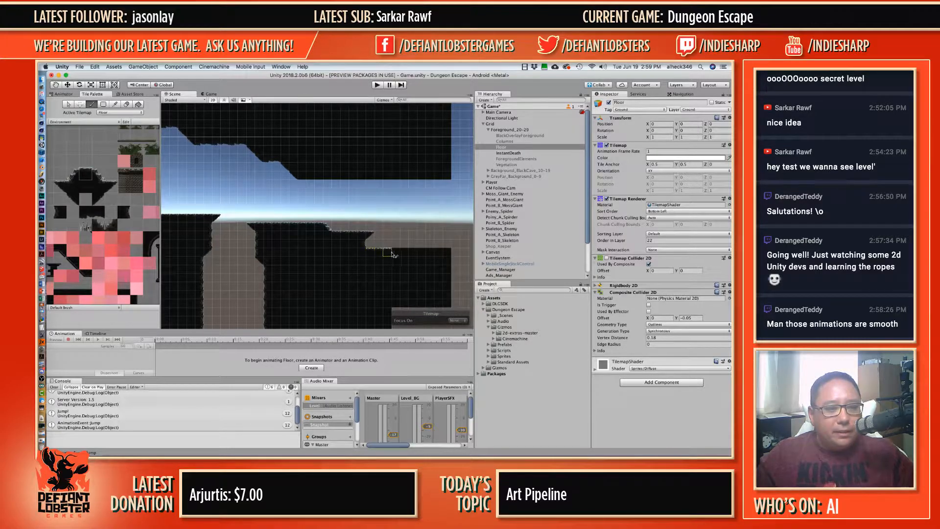
# Step: Paint a row of hazard tiles across the narrow pit's floor on the InstantDeath tilemap and make Floor the active tilemap again
pyautogui.scroll(4, 440, 252)
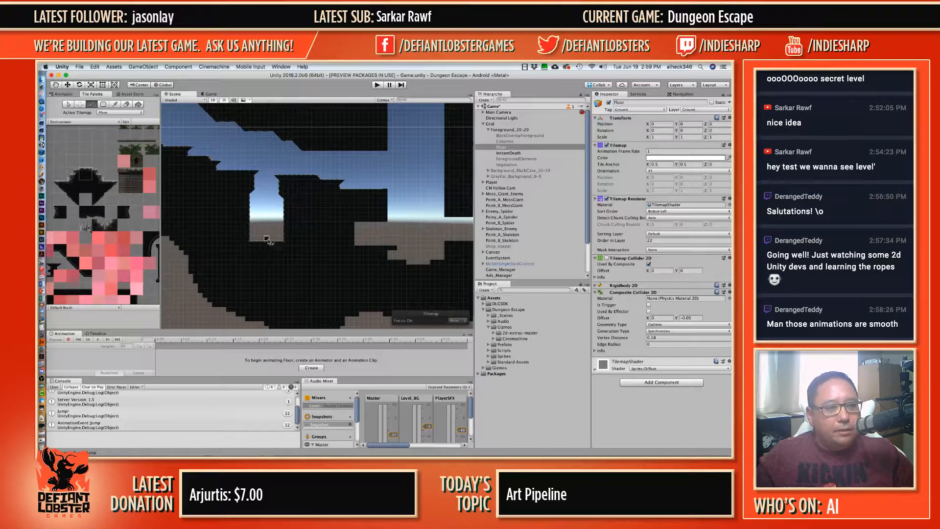
pyautogui.click(514, 153)
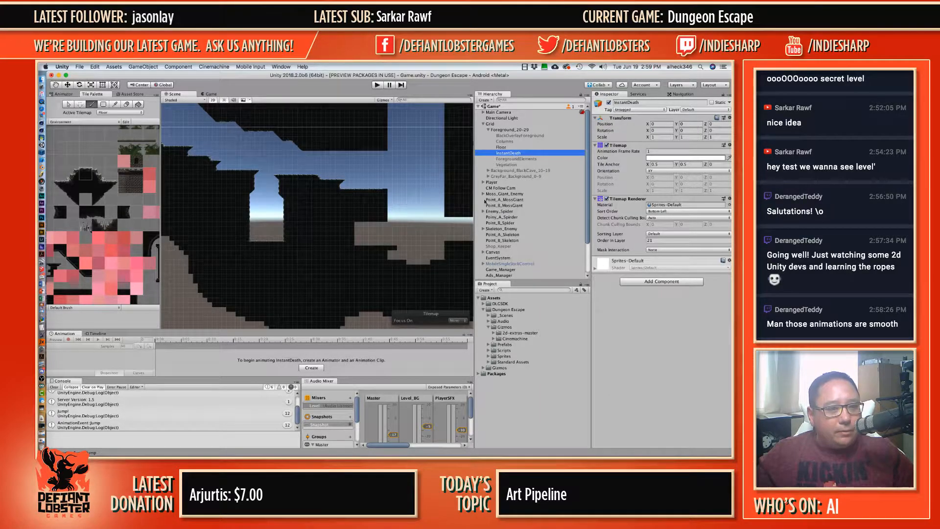
pyautogui.click(83, 225)
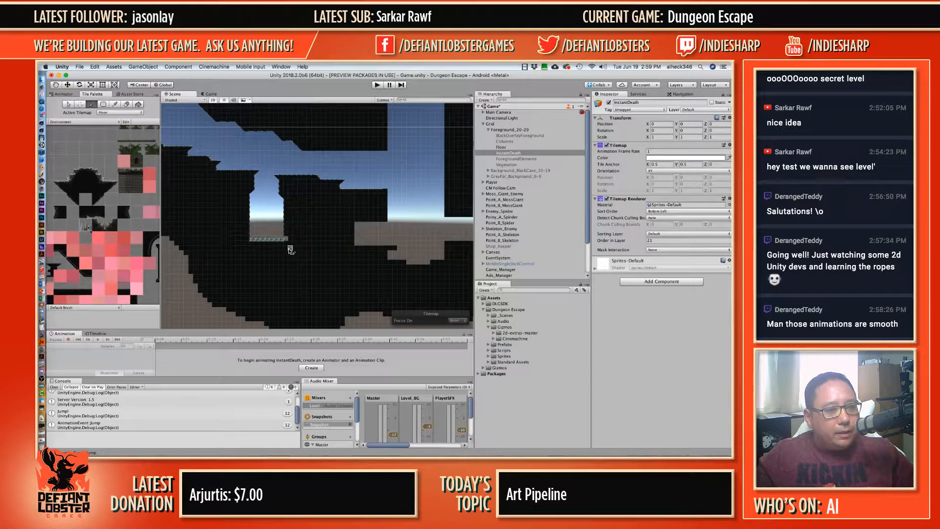
pyautogui.press('super+z')
pyautogui.moveTo(256, 240); pyautogui.dragTo(283, 240)
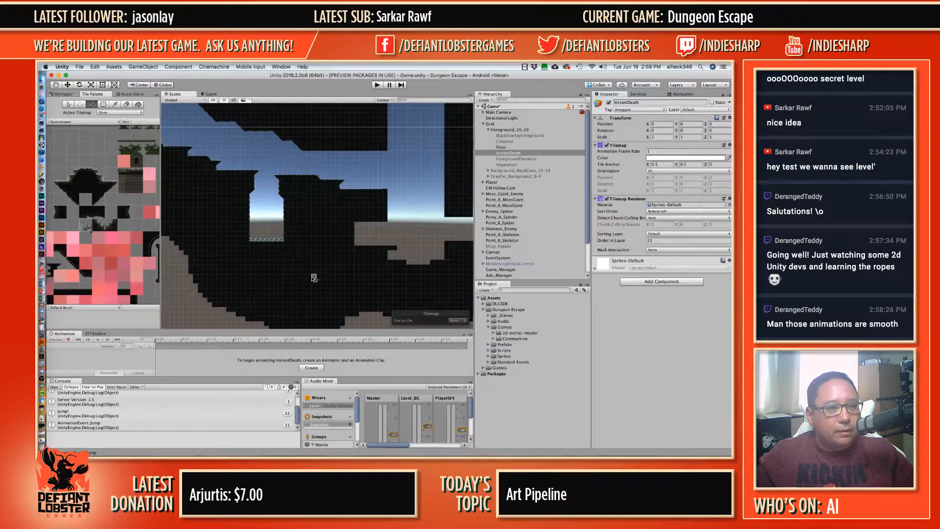
pyautogui.press('super+z')
pyautogui.click(120, 113)
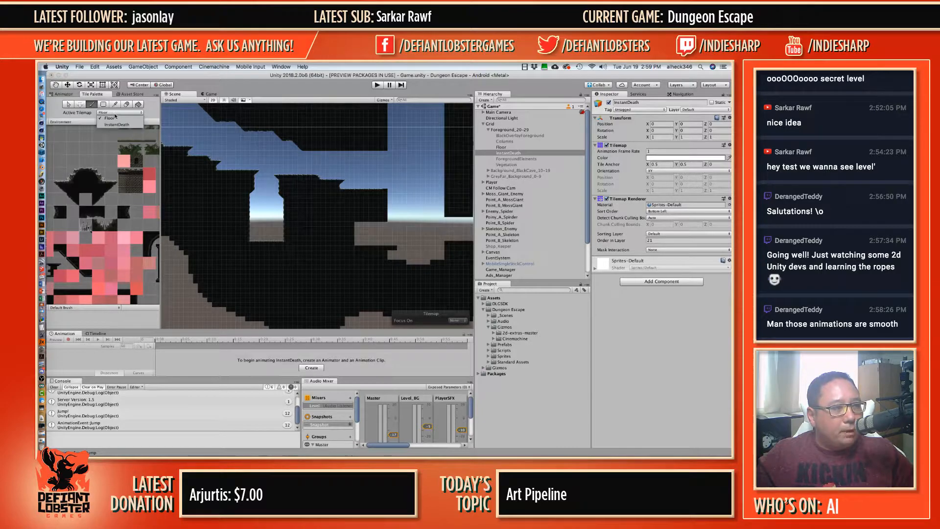
pyautogui.click(117, 125)
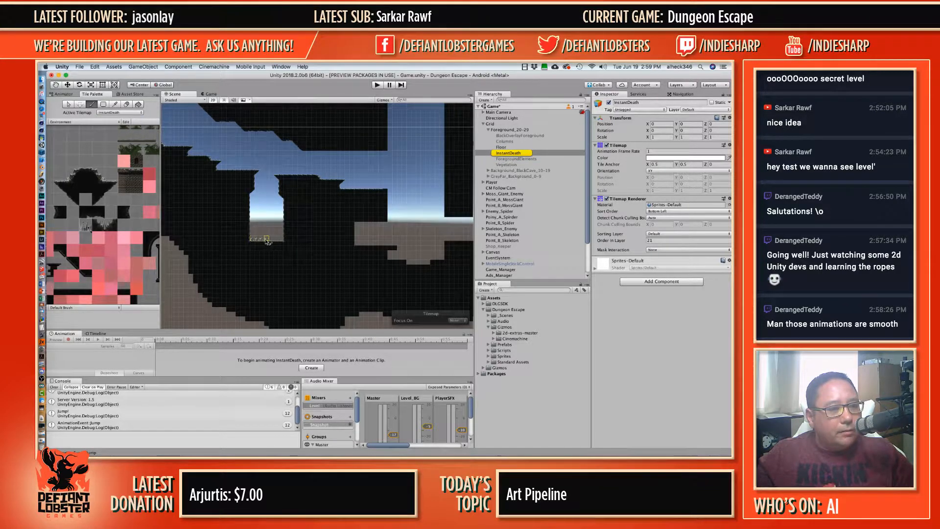
pyautogui.moveTo(267, 240); pyautogui.dragTo(278, 240)
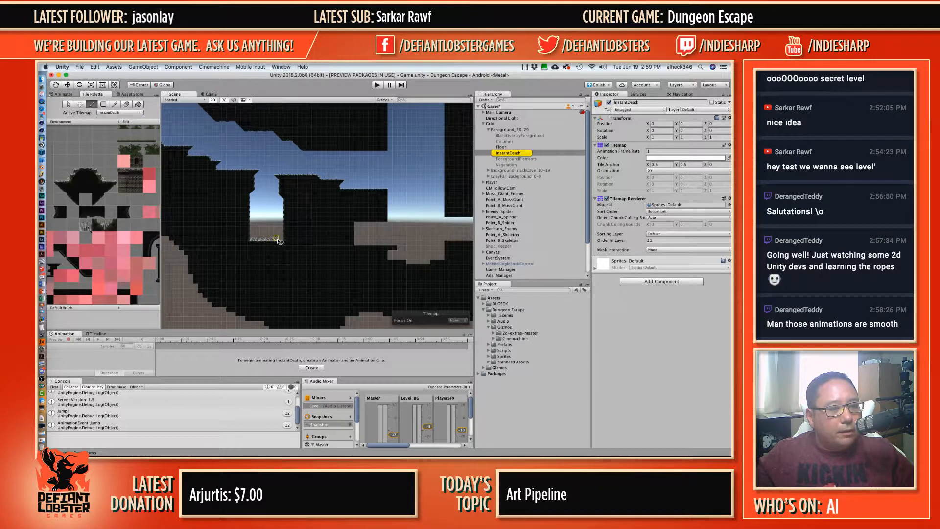
pyautogui.click(120, 113)
pyautogui.click(117, 119)
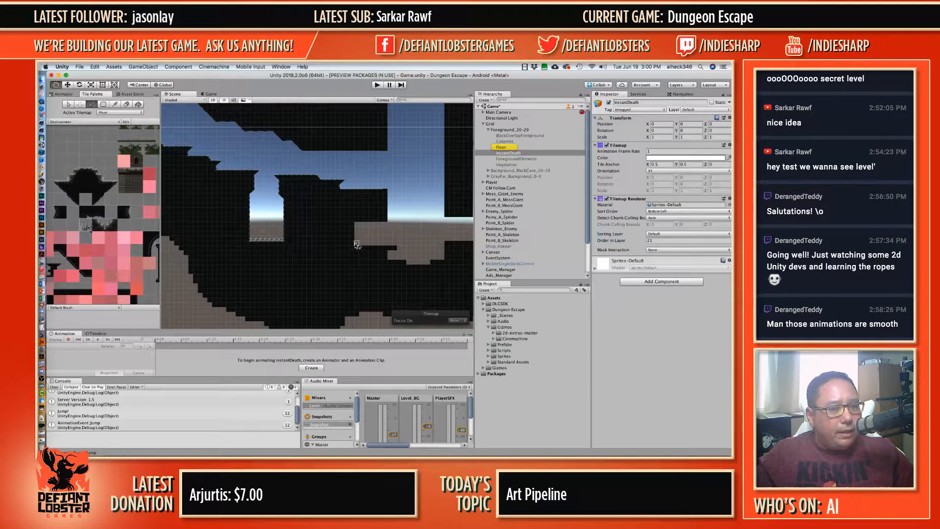
# Step: Browse the Environment tile palette for pieces suited to the area beyond the stepped ledge
pyautogui.moveTo(358, 247); pyautogui.dragTo(294, 221, button='middle')
pyautogui.scroll(4, 294, 220)
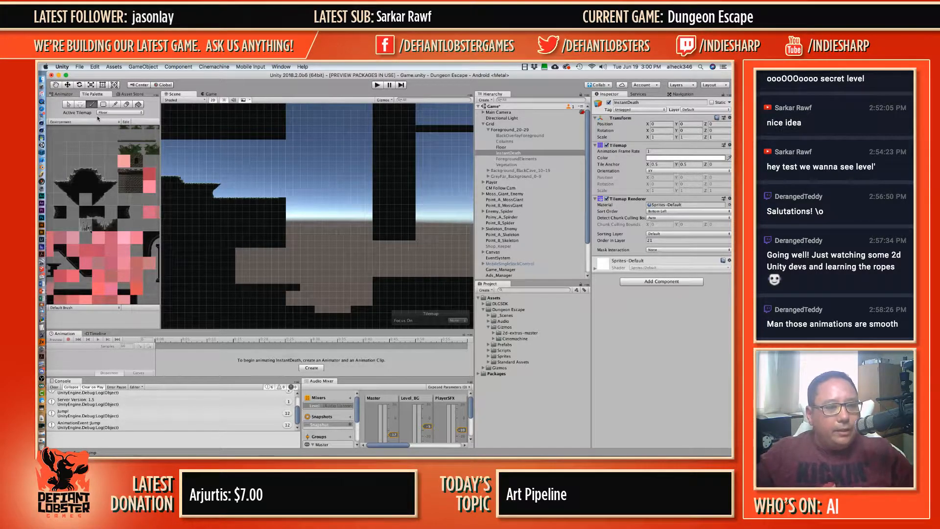
pyautogui.scroll(-3, 292, 197)
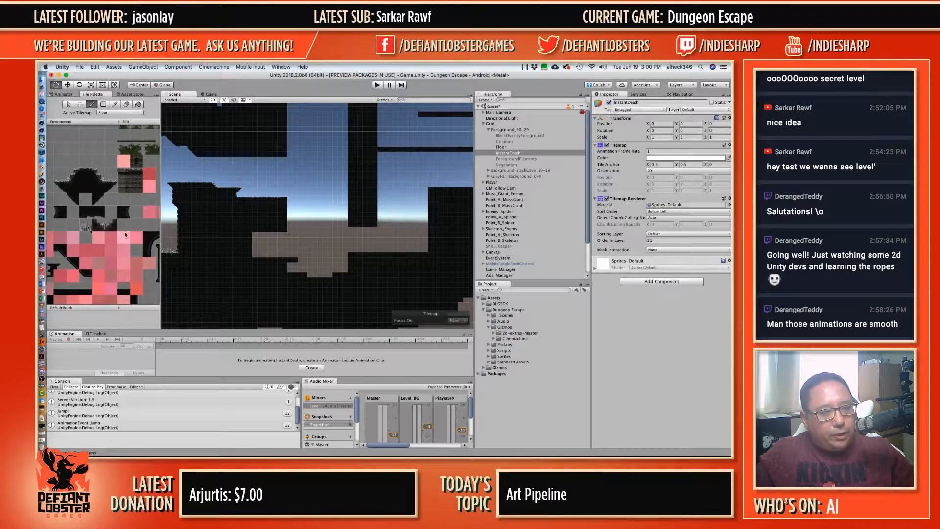
pyautogui.keyDown('alt'); pyautogui.moveTo(127, 227); pyautogui.dragTo(57, 206); pyautogui.keyUp('alt')
pyautogui.scroll(-5, 119, 223)
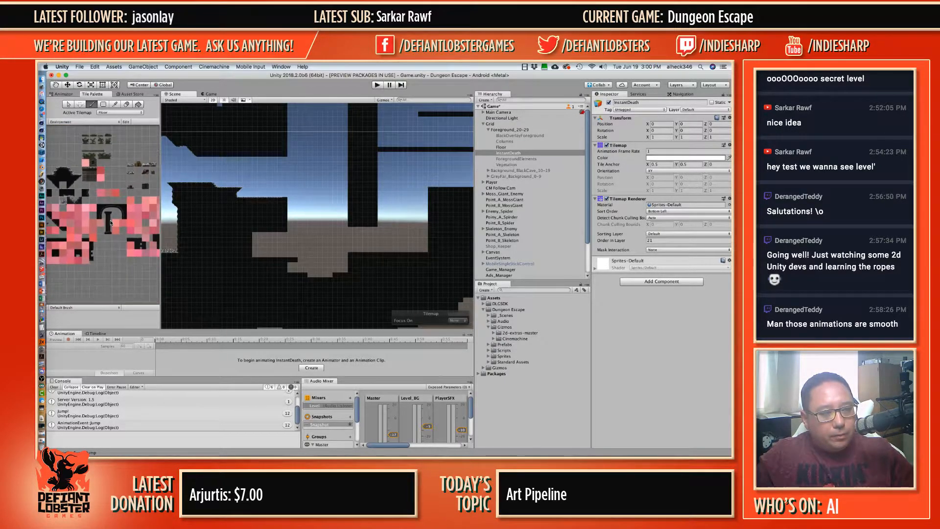
pyautogui.scroll(-4, 119, 223)
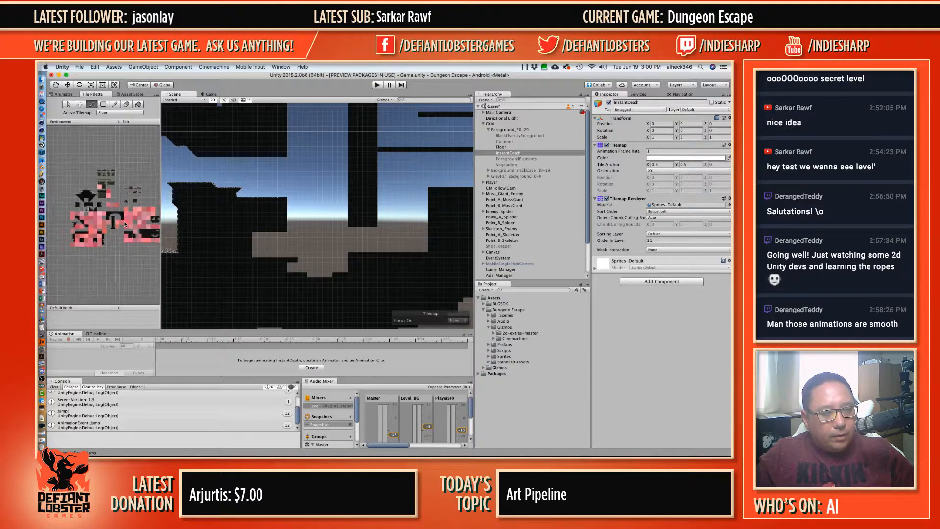
pyautogui.scroll(10, 130, 209)
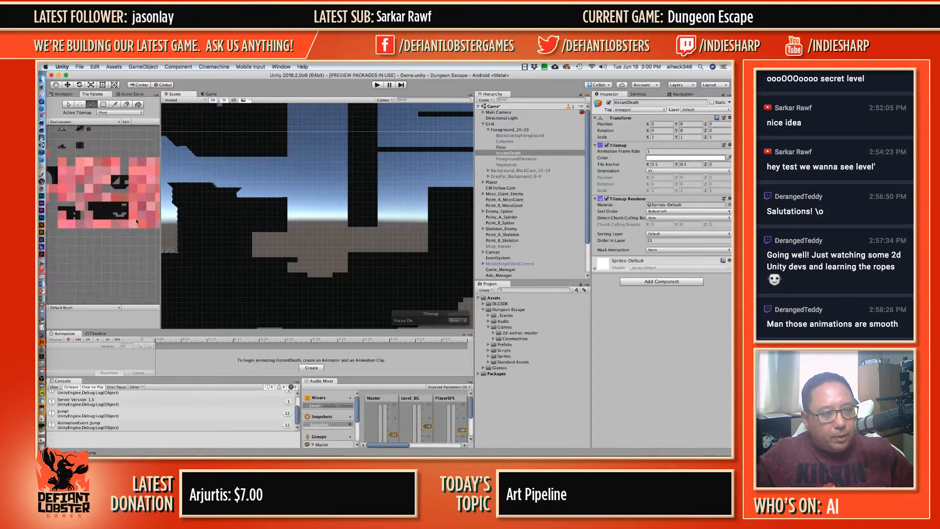
pyautogui.moveTo(104, 196); pyautogui.dragTo(204, 219, button='middle')
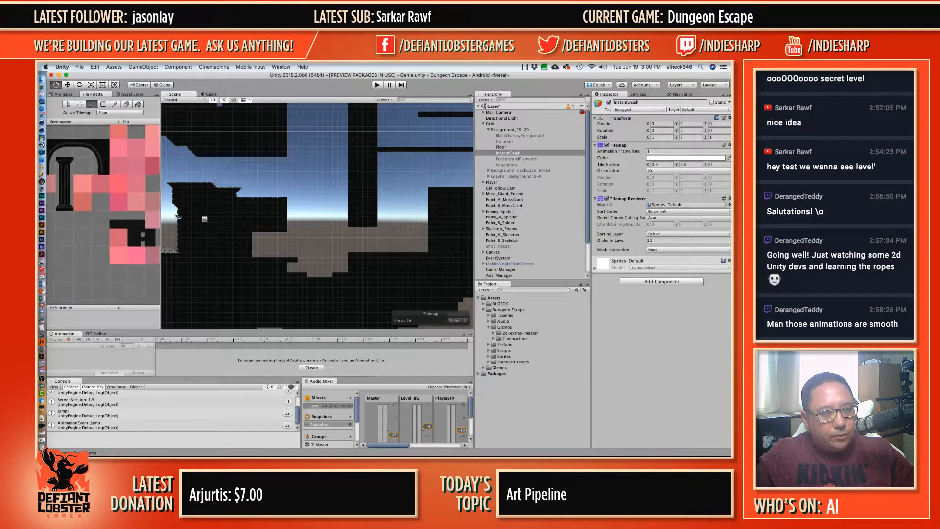
pyautogui.scroll(-4, 121, 203)
pyautogui.moveTo(136, 214); pyautogui.dragTo(115, 210, button='middle')
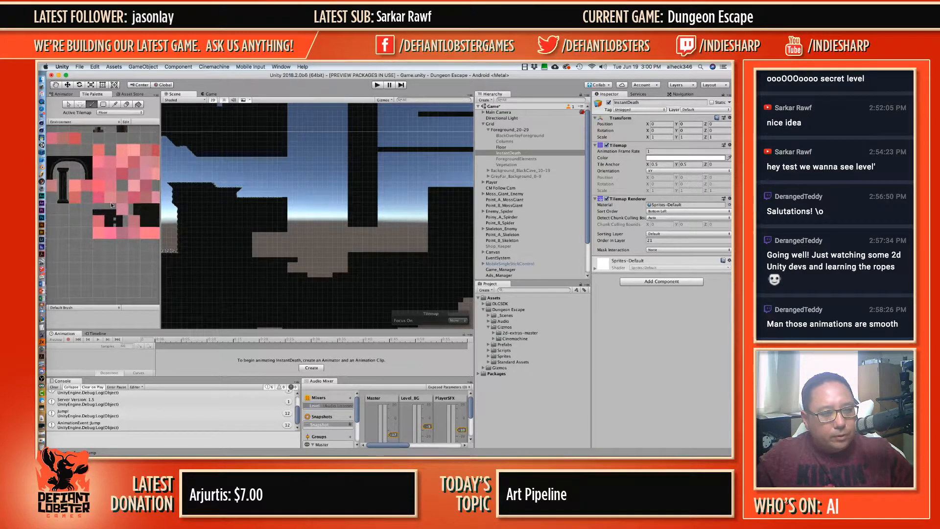
pyautogui.scroll(-2, 116, 210)
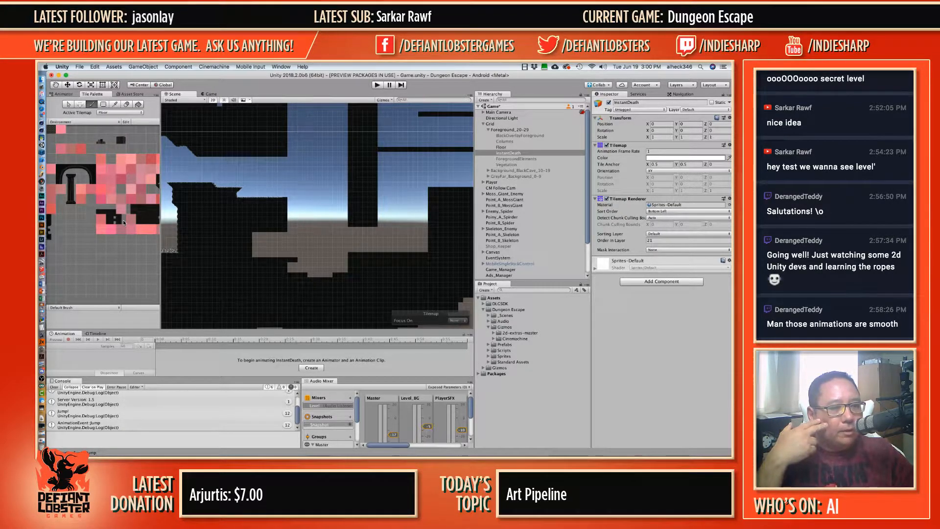
# Step: Survey the overall level layout from the lower chambers to the far slopes, returning to the ceiling above the stepped ledge
pyautogui.scroll(-10, 339, 181)
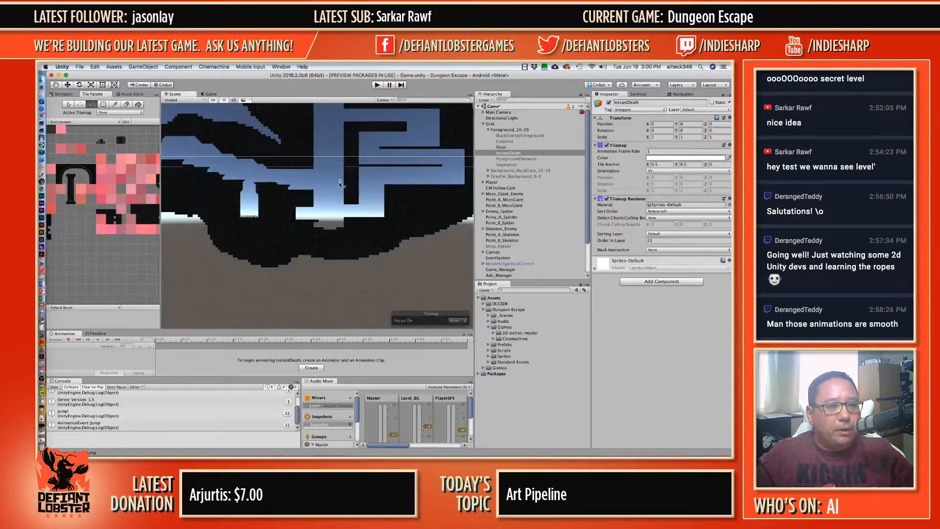
pyautogui.scroll(6, 313, 164)
pyautogui.moveTo(353, 150); pyautogui.dragTo(299, 176, button='middle')
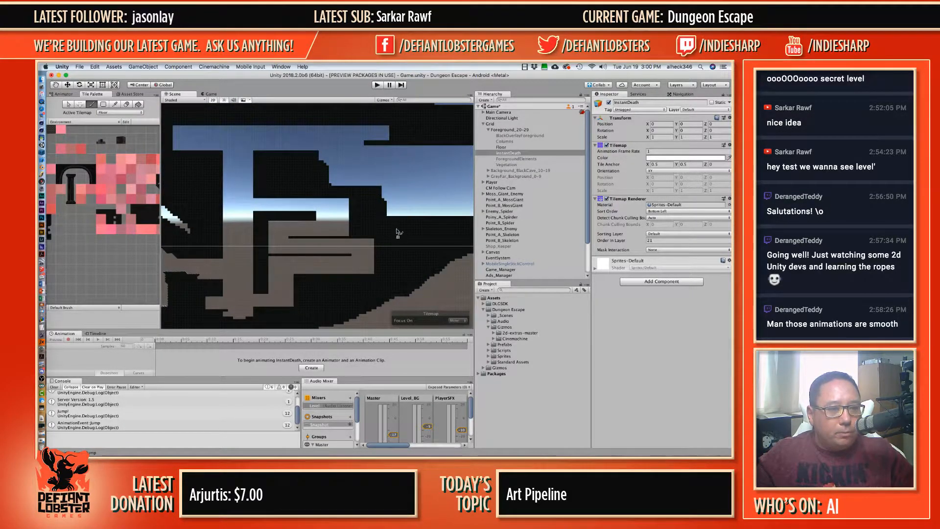
pyautogui.moveTo(422, 190); pyautogui.dragTo(351, 176, button='middle')
pyautogui.moveTo(443, 138); pyautogui.dragTo(335, 199, button='middle')
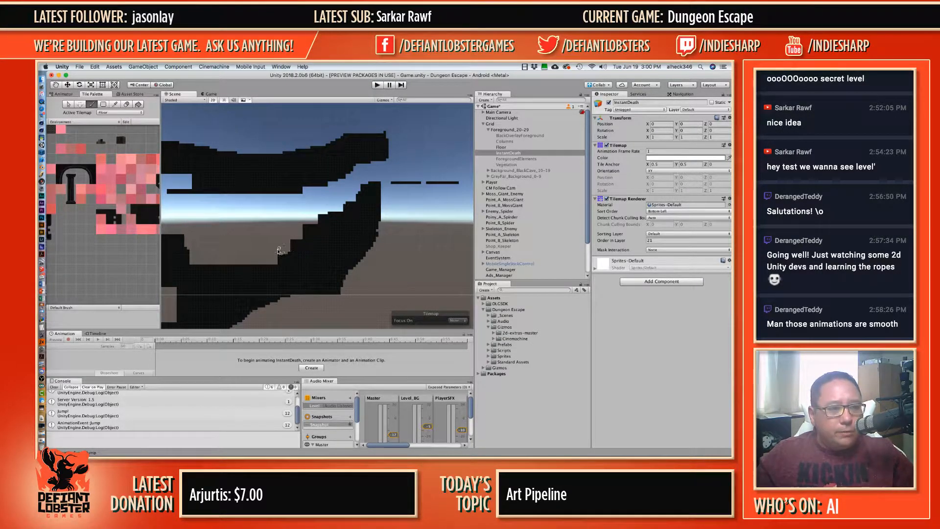
pyautogui.scroll(5, 255, 247)
pyautogui.moveTo(246, 244); pyautogui.dragTo(438, 130, button='middle')
pyautogui.moveTo(331, 151); pyautogui.dragTo(325, 204, button='middle')
pyautogui.scroll(3, 291, 202)
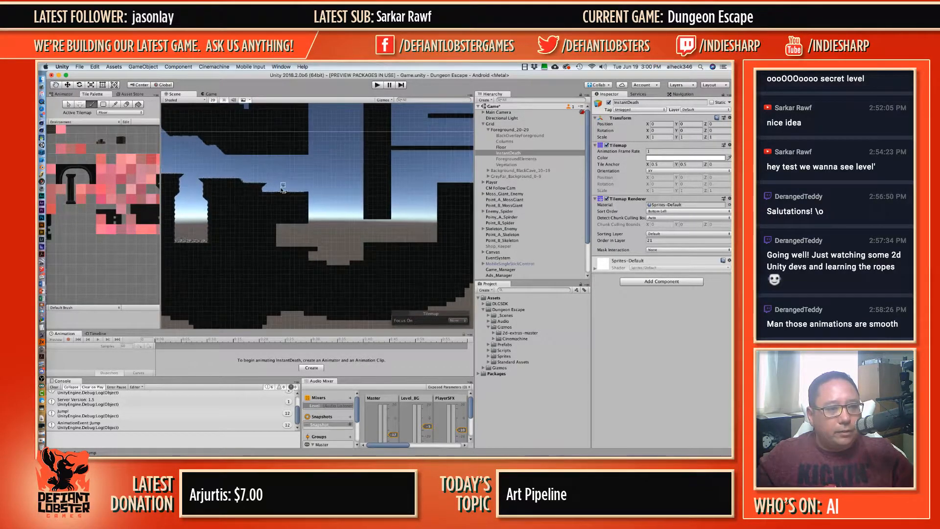
pyautogui.moveTo(226, 186)
pyautogui.mouseDown(button='middle')
pyautogui.moveTo(330, 199)
pyautogui.moveTo(299, 172)
pyautogui.mouseUp(button='middle')
pyautogui.scroll(4, 324, 147)
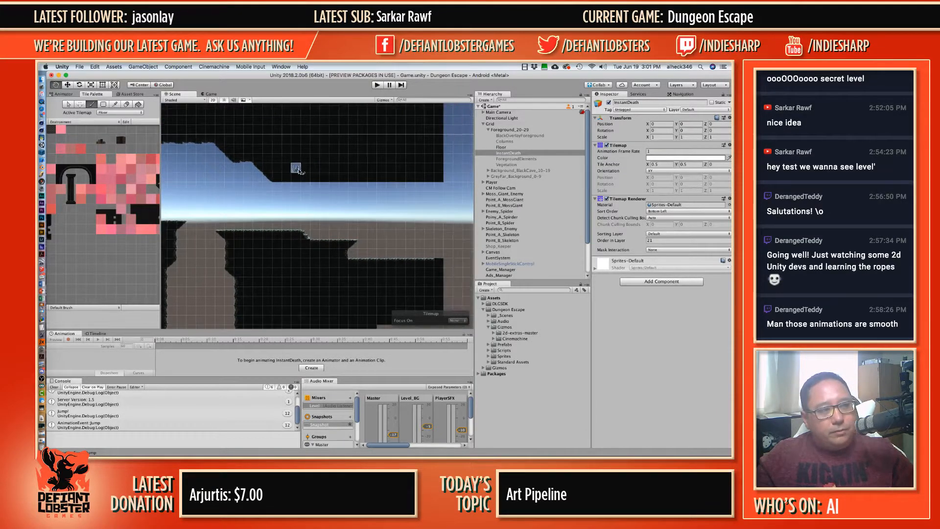
# Step: Paint two-tile-wide jagged underside pieces along the flat ceiling edge above the stepped ledge on the Floor tilemap
pyautogui.scroll(-3, 85, 215)
pyautogui.scroll(5, 128, 206)
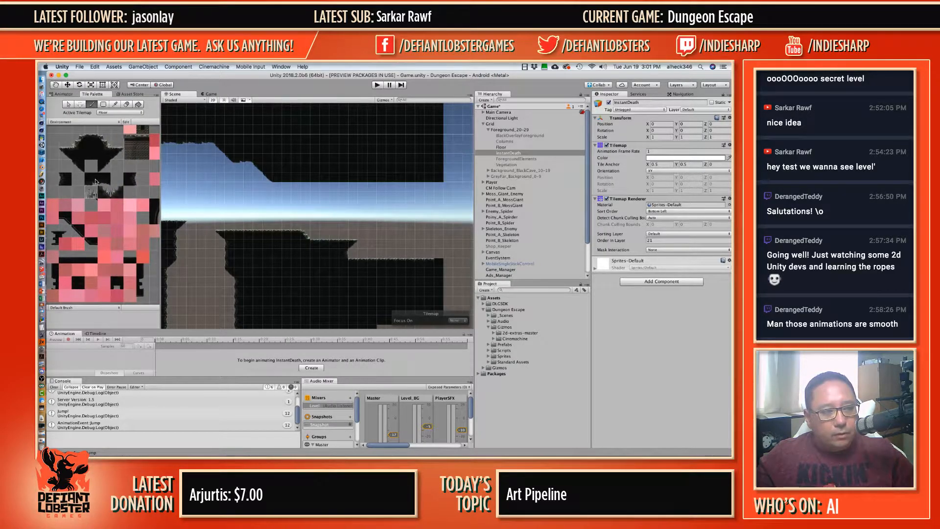
pyautogui.press('i')
pyautogui.press('b')
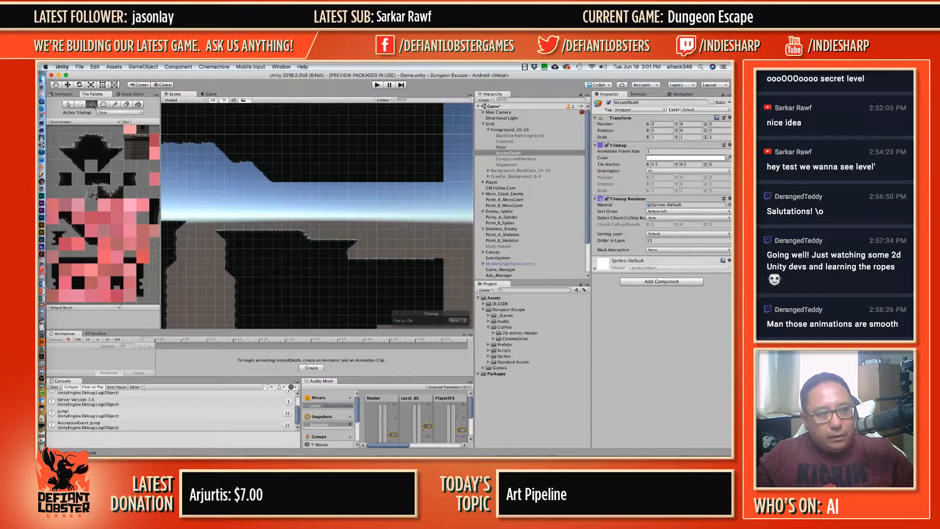
pyautogui.press('t')
pyautogui.click(278, 182)
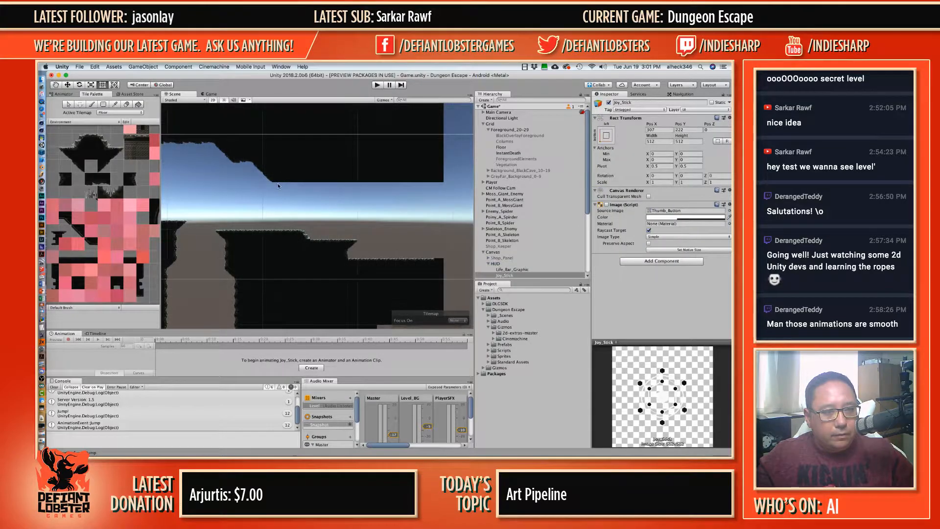
pyautogui.click(510, 147)
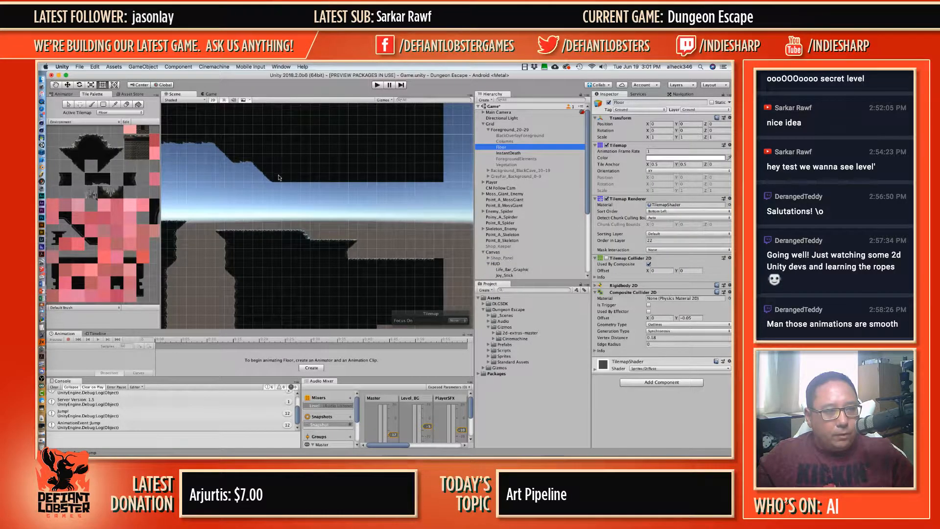
pyautogui.click(92, 104)
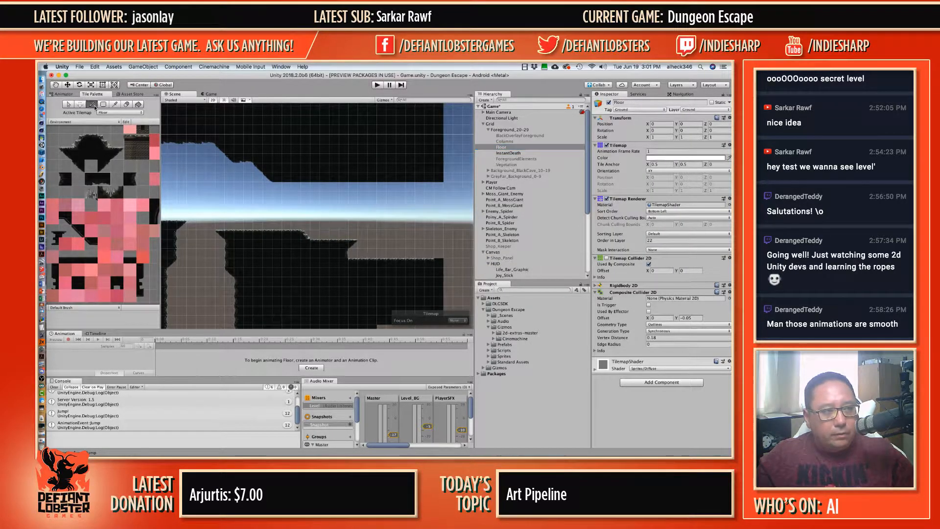
pyautogui.click(287, 180)
pyautogui.click(306, 180)
pyautogui.click(325, 180)
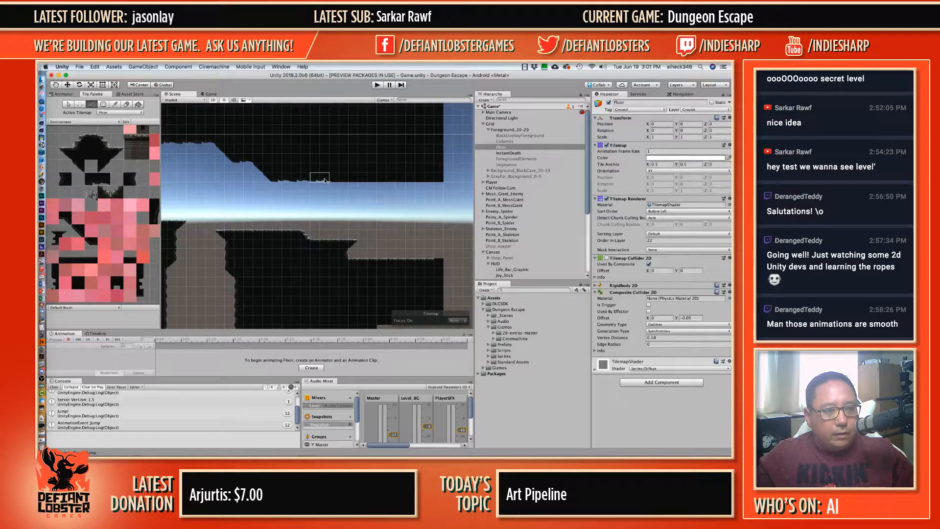
pyautogui.click(357, 182)
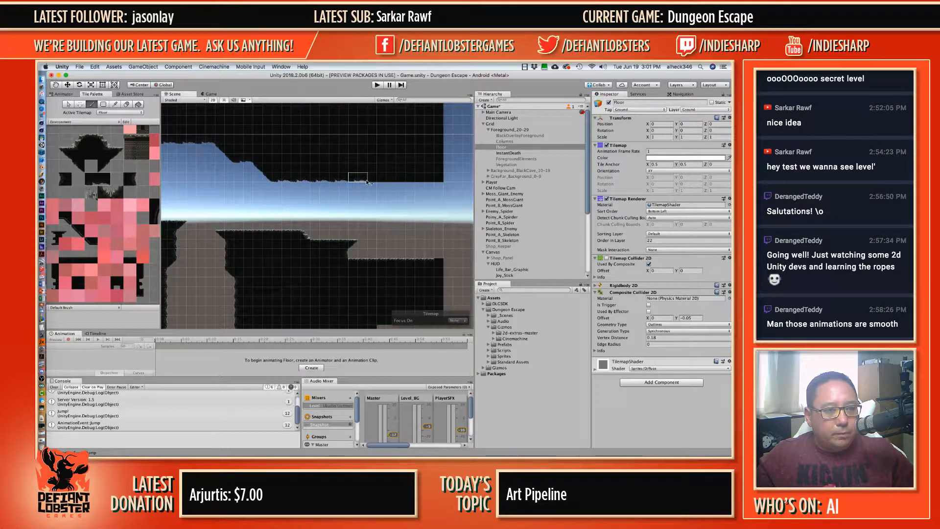
pyautogui.click(362, 181)
pyautogui.click(381, 181)
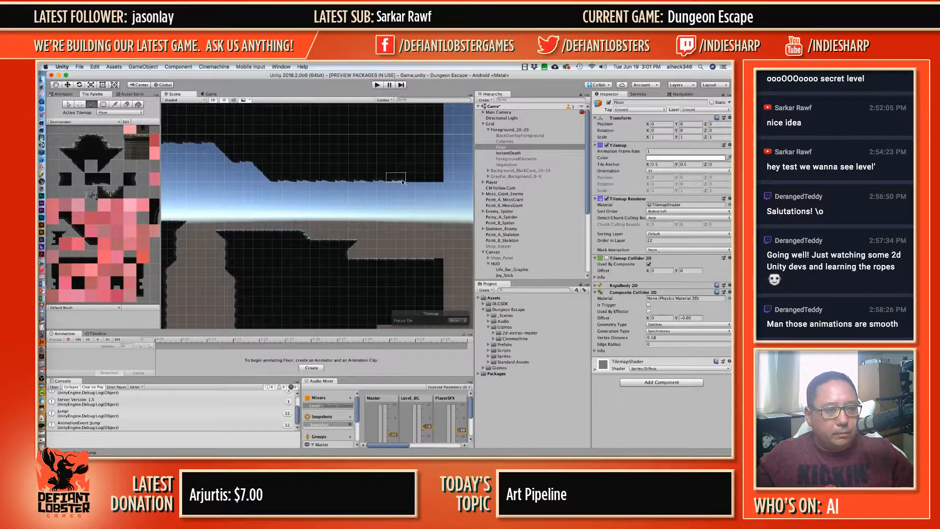
pyautogui.click(401, 181)
pyautogui.click(419, 181)
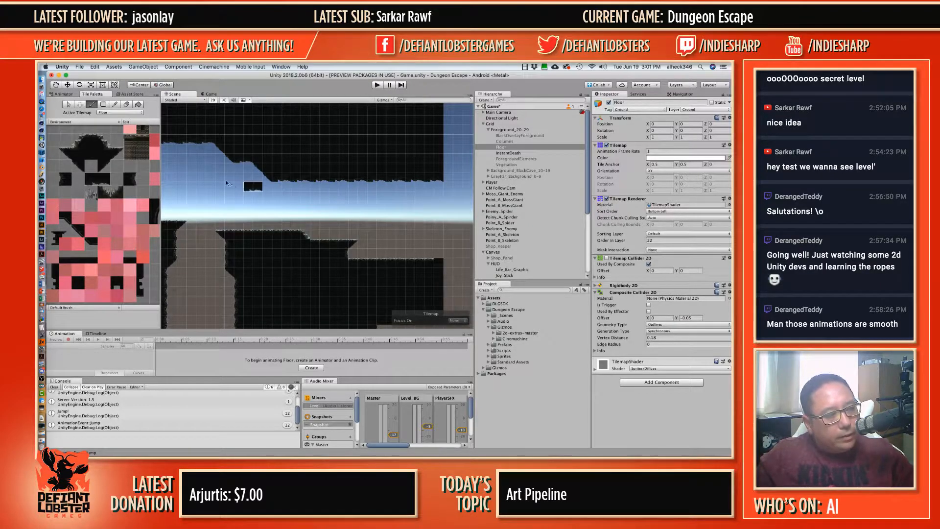
pyautogui.click(42, 75)
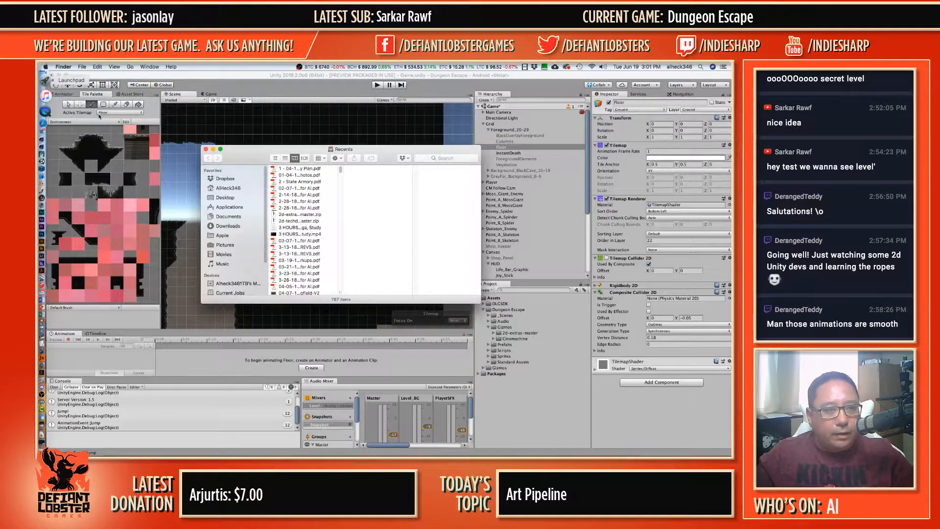
pyautogui.moveTo(242, 159); pyautogui.dragTo(421, 455)
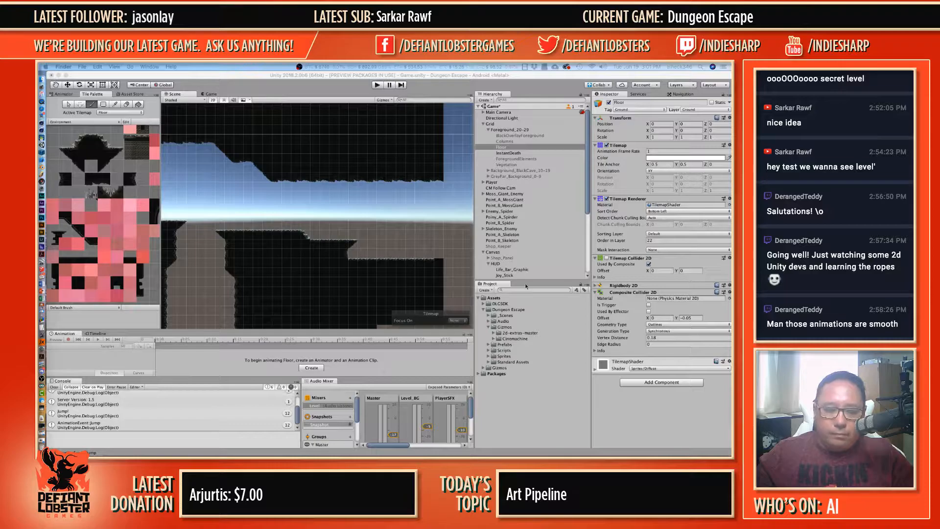
# Step: Reveal the Environmental_Tiles folder under Sprites > Tiles in the project assets and collapse its Waterfall and Animated_Tiles subfolders
pyautogui.click(489, 356)
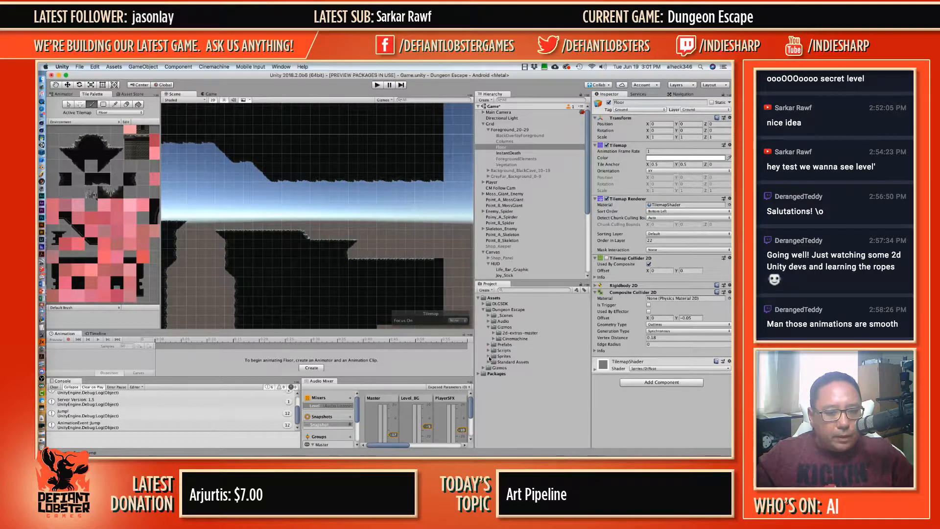
pyautogui.click(494, 397)
pyautogui.scroll(-5, 509, 373)
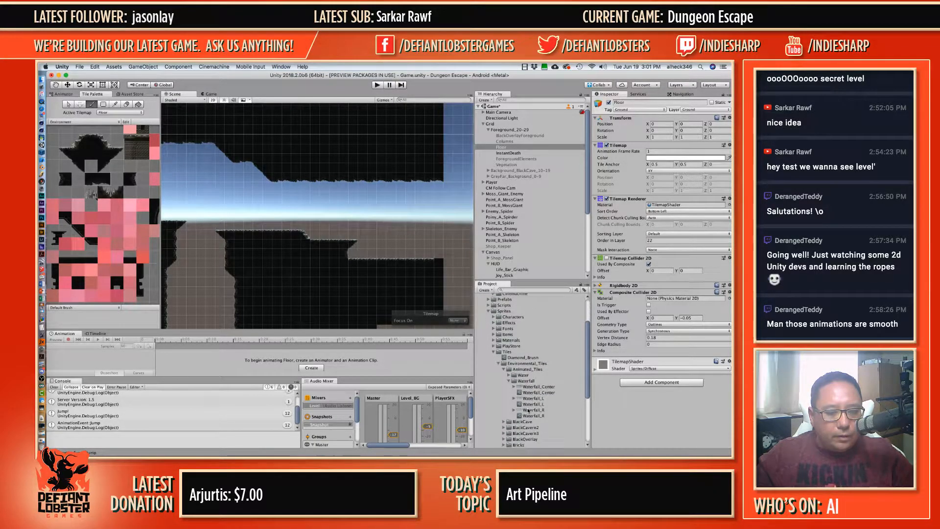
pyautogui.click(509, 332)
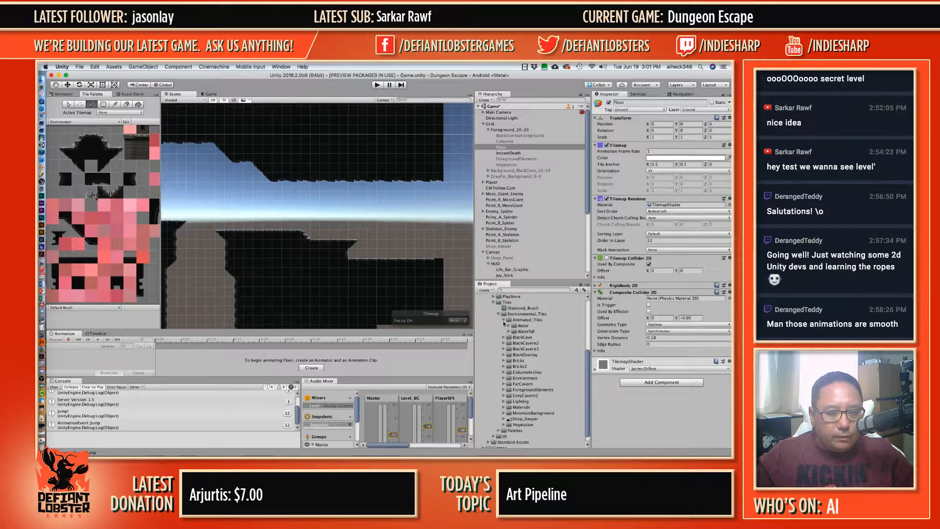
pyautogui.click(503, 320)
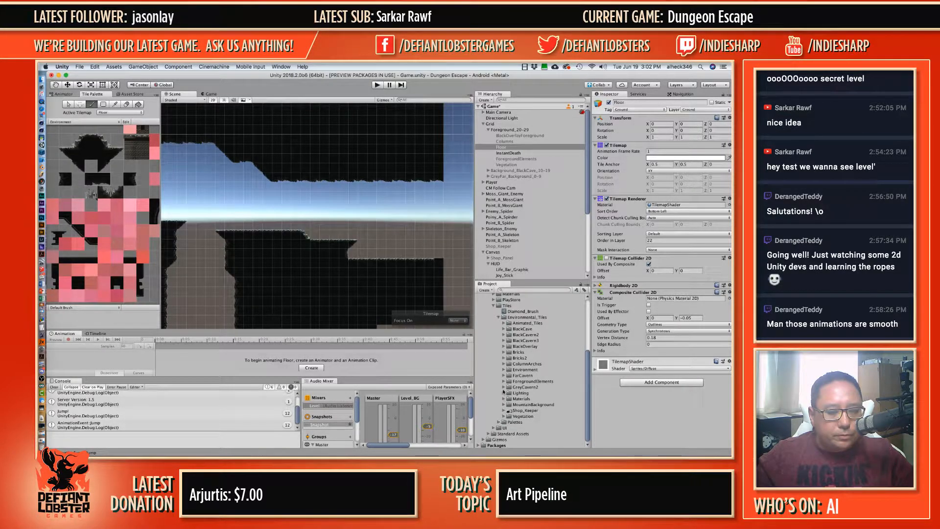
# Step: Look through the contents of the BlackCave, BlackCavern2 and BlackCavern3 tile folders
pyautogui.click(504, 329)
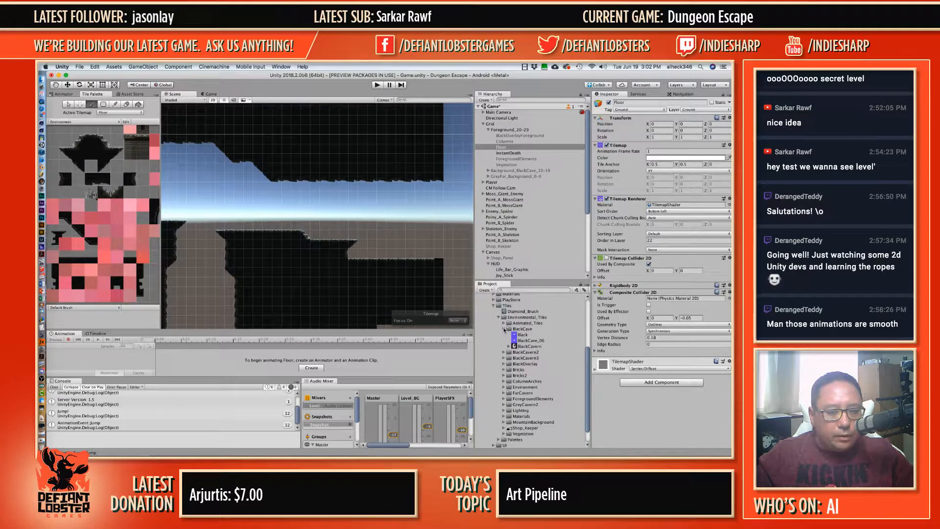
pyautogui.click(504, 329)
pyautogui.click(503, 334)
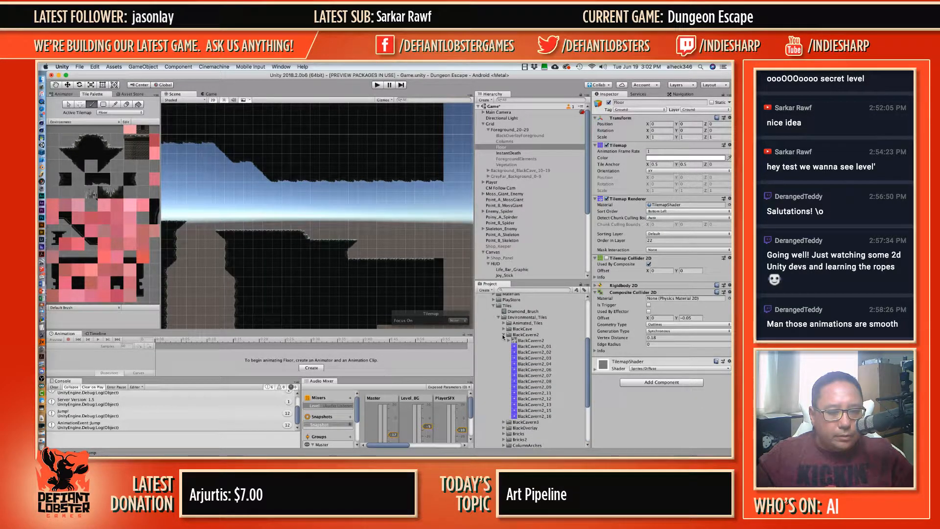
pyautogui.click(504, 336)
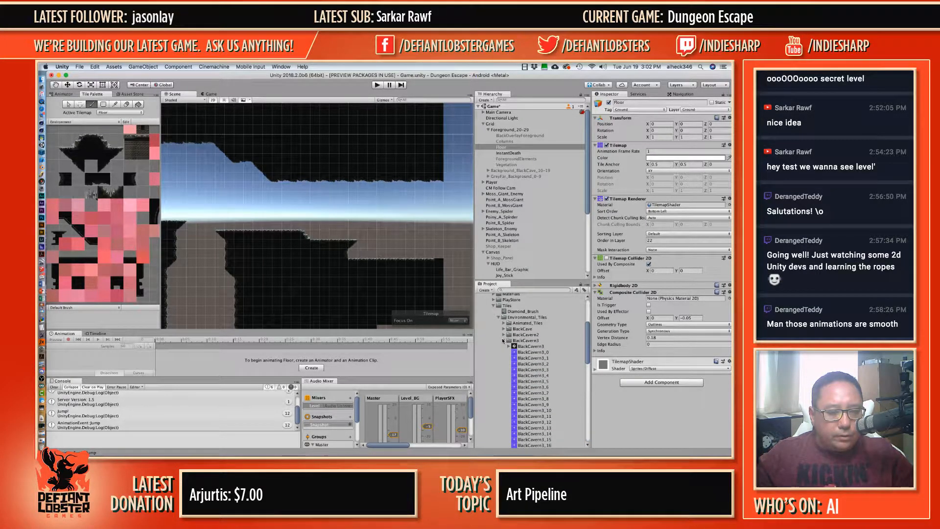
pyautogui.click(503, 347)
pyautogui.click(503, 347)
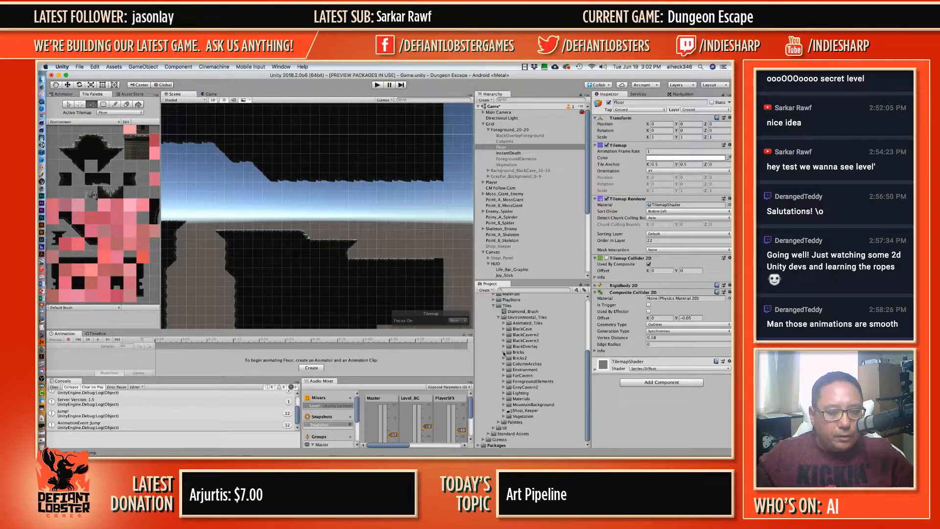
# Step: Preview the Bricks and Bricks2 sprite sheets from their respective tile folders
pyautogui.click(504, 352)
pyautogui.click(525, 359)
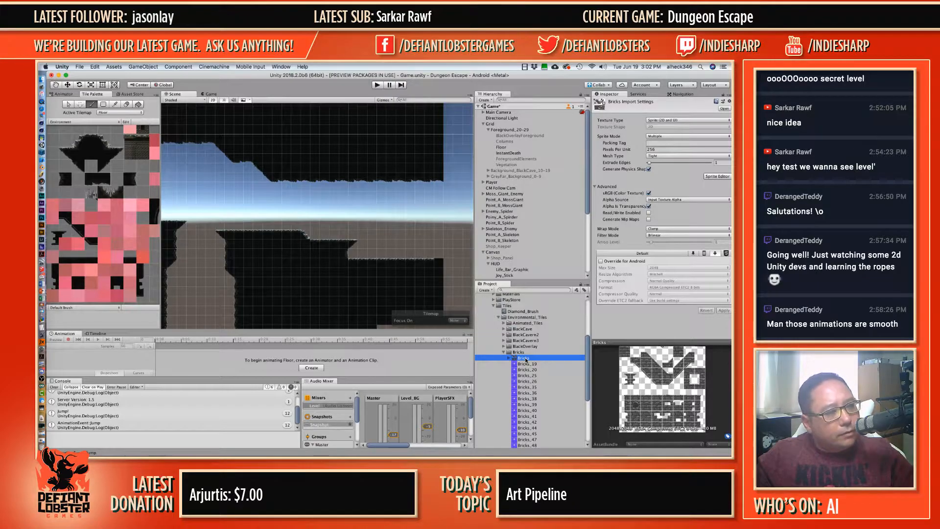
pyautogui.click(504, 353)
pyautogui.click(503, 358)
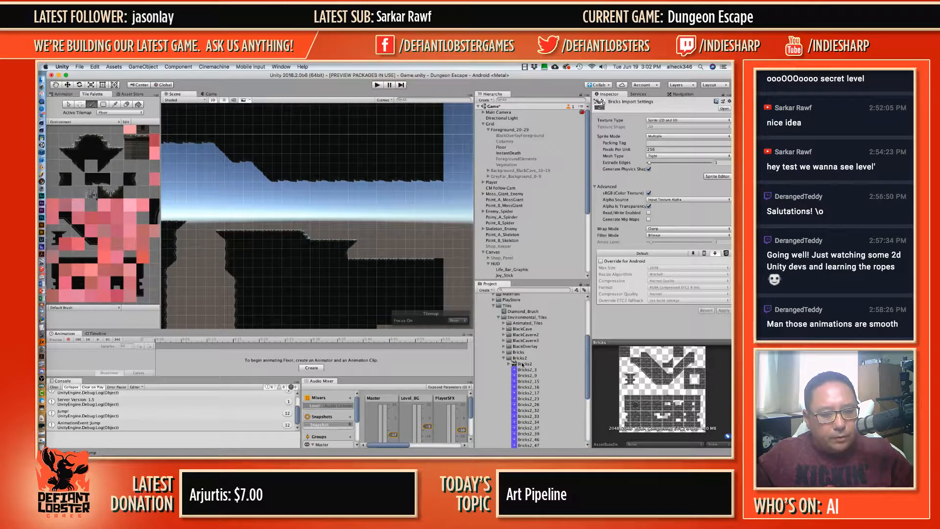
pyautogui.click(522, 364)
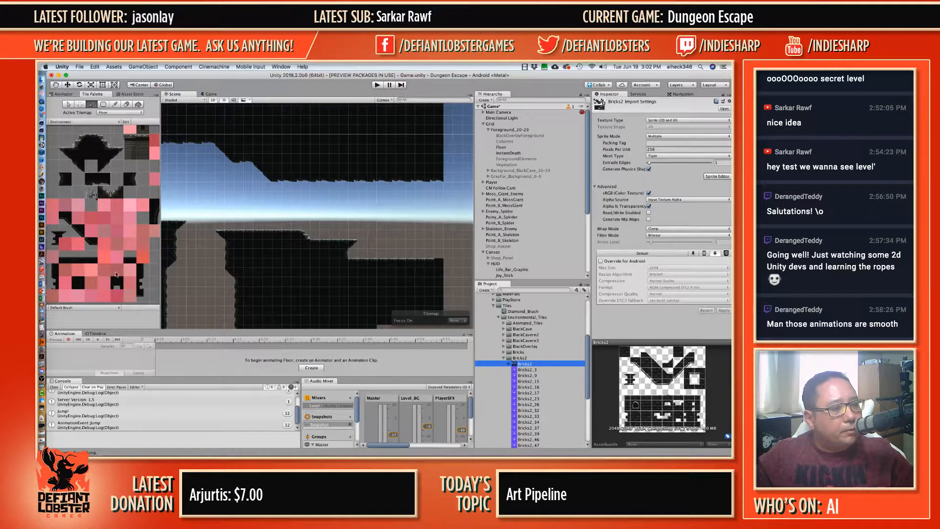
# Step: Examine the overall layout of the Environment tile palette and the space around its tiles
pyautogui.scroll(-3, 61, 247)
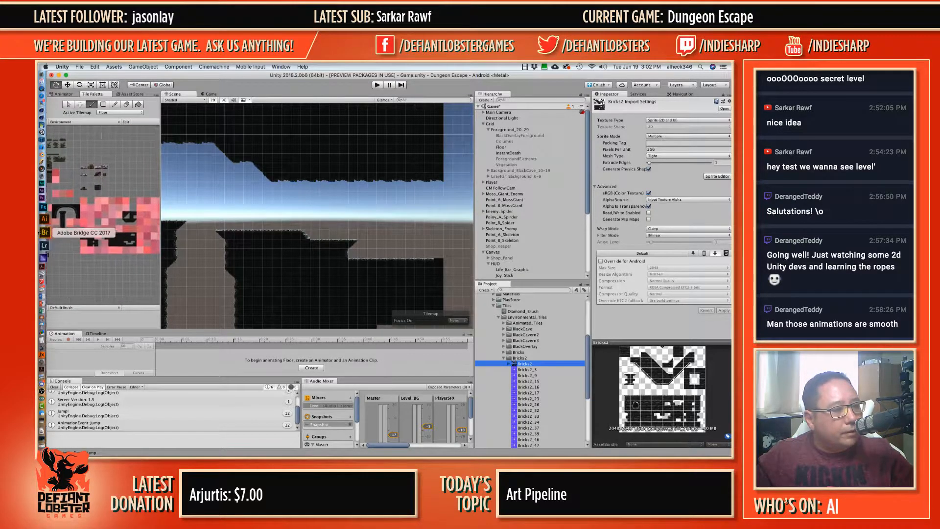
pyautogui.scroll(-3, 121, 246)
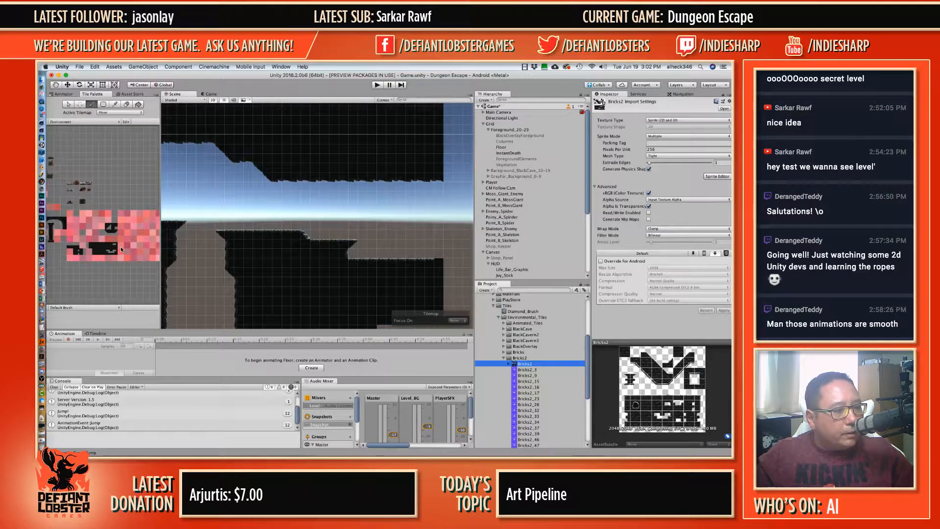
pyautogui.scroll(-3, 121, 246)
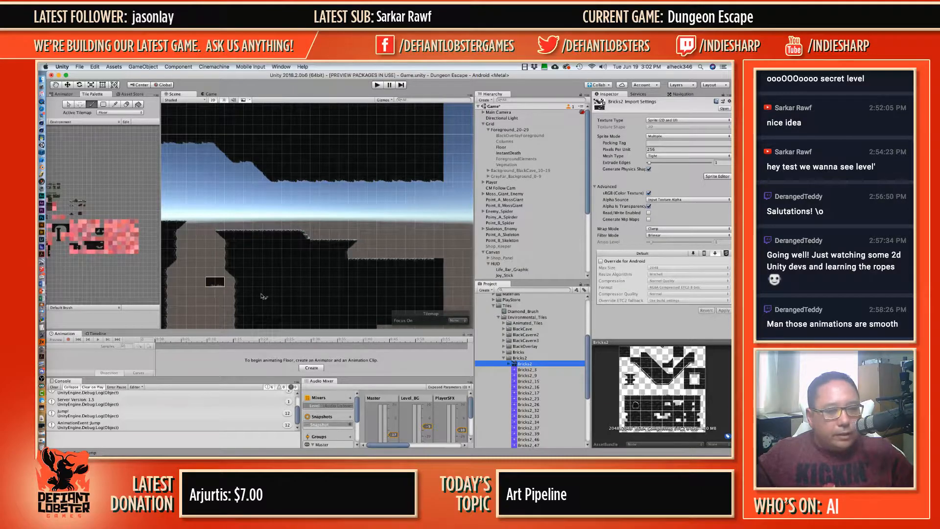
# Step: Add the Bricks2 sprite sheet to the Environment tile palette, generating its tiles into the Environmental_Tiles/Bricks2 folder and overwriting the existing assets
pyautogui.moveTo(511, 364); pyautogui.dragTo(72, 223)
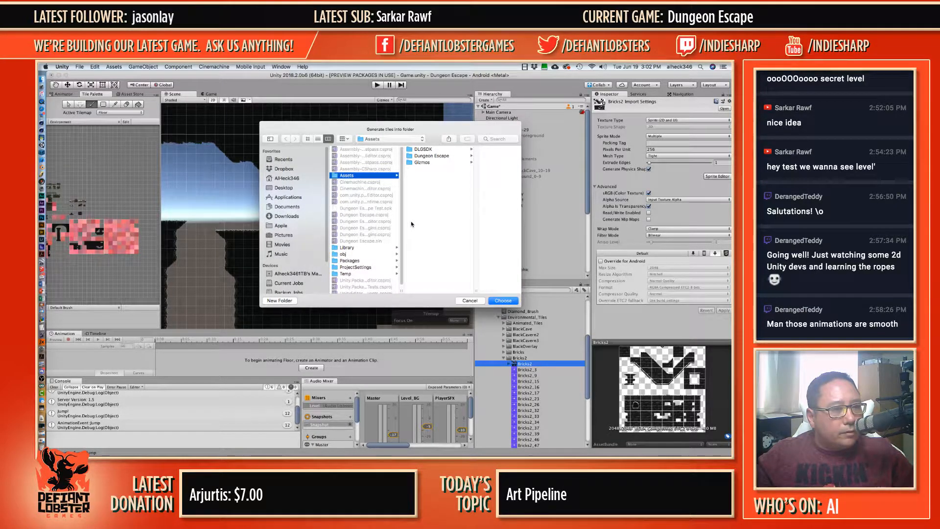
pyautogui.click(427, 156)
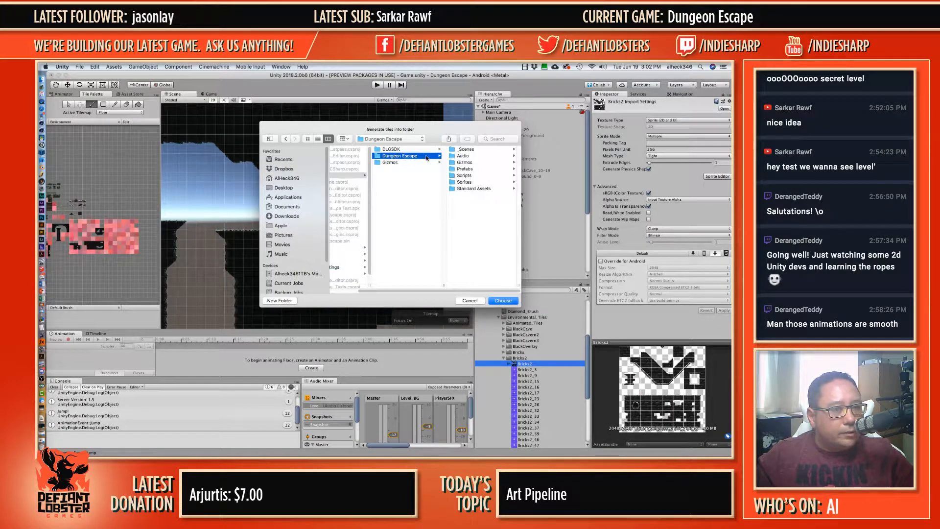
pyautogui.click(466, 182)
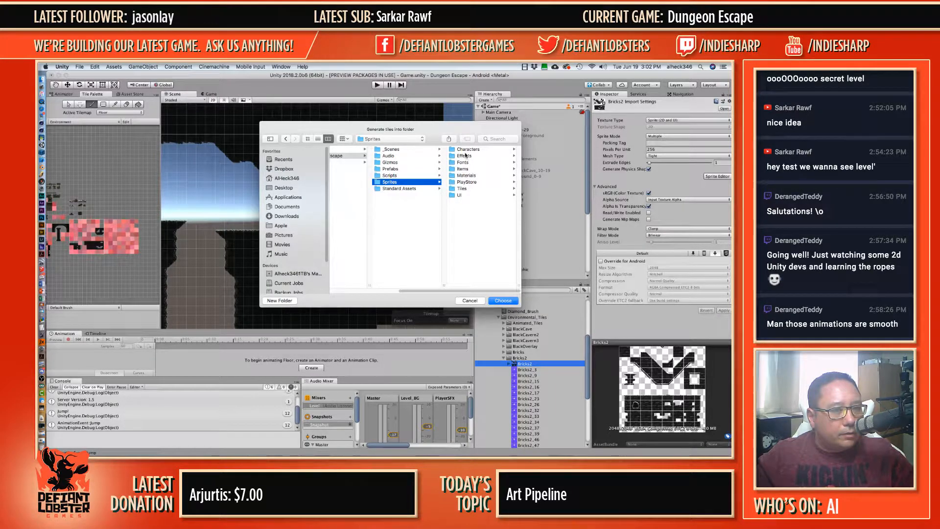
pyautogui.click(465, 189)
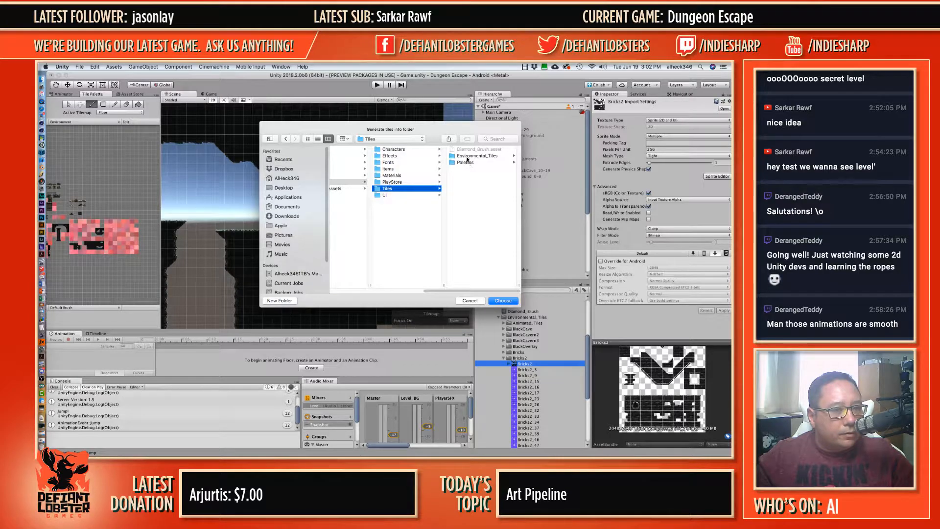
pyautogui.click(467, 157)
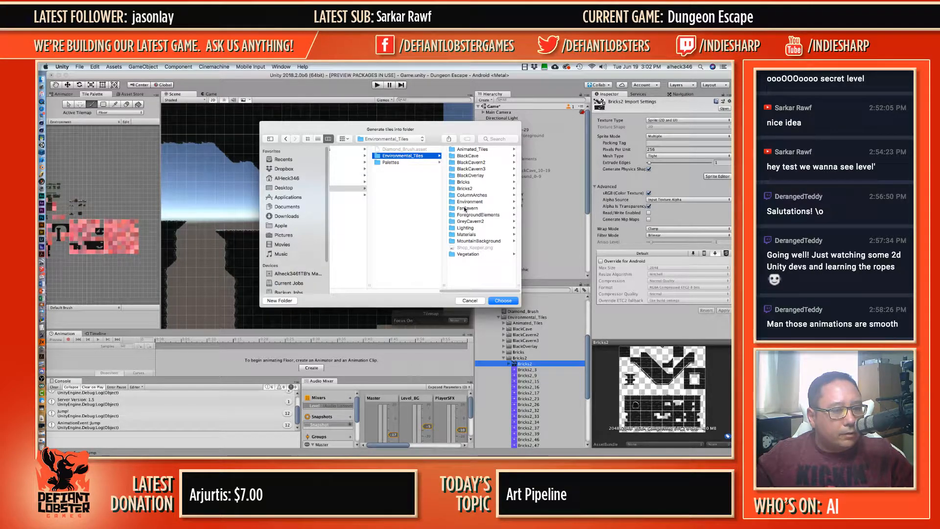
pyautogui.click(464, 188)
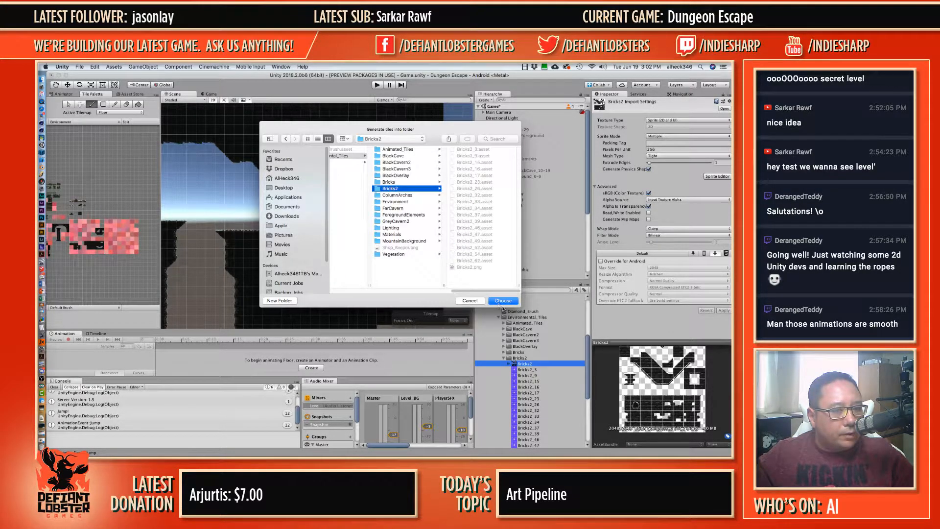
pyautogui.click(503, 301)
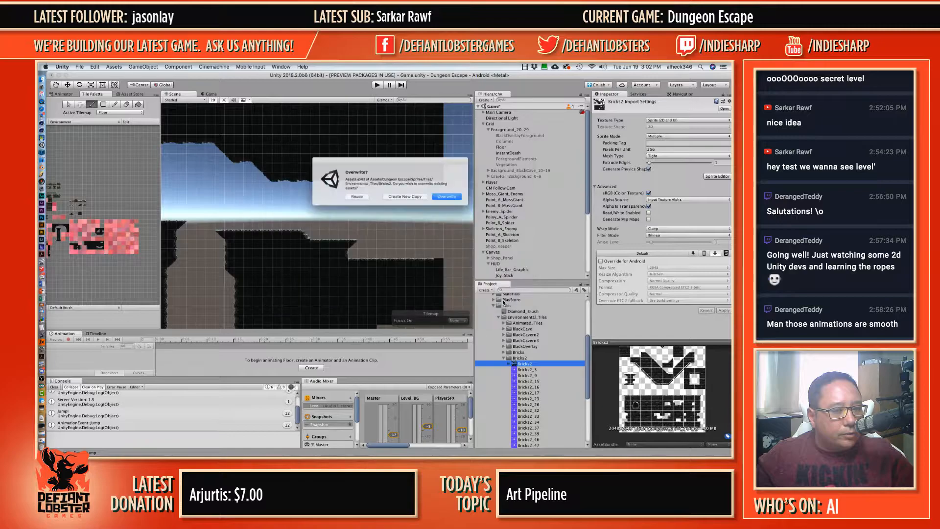
pyautogui.click(456, 199)
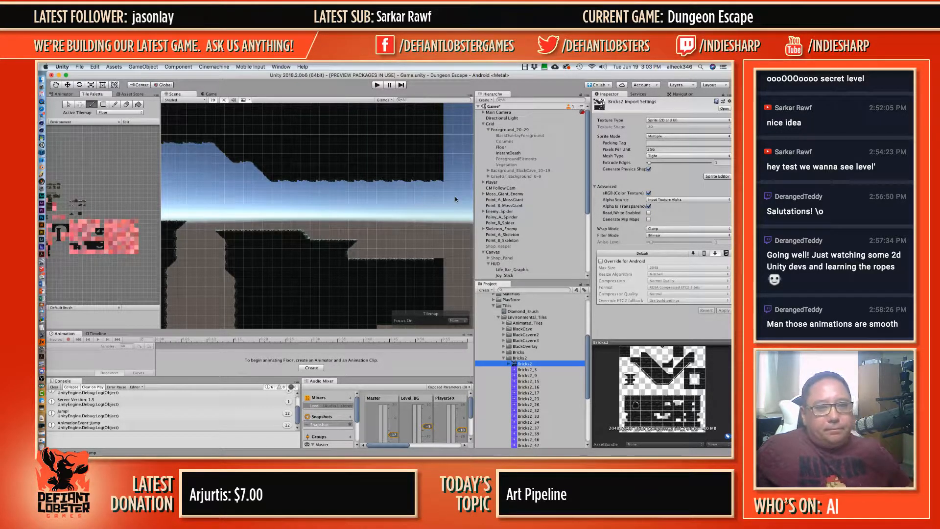
# Step: Replace the jagged left edge of the rock block beside the pit with straight Bricks2 left-edge and corner tiles
pyautogui.scroll(3, 115, 245)
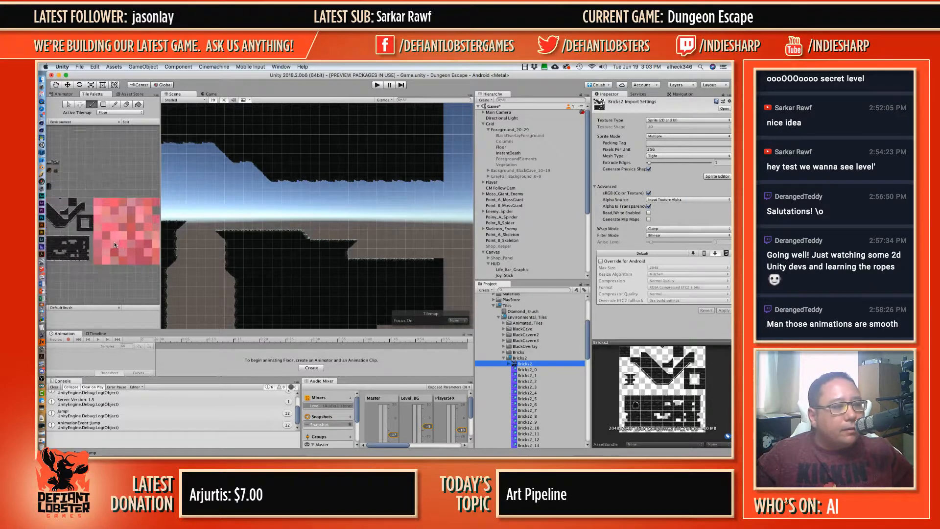
pyautogui.scroll(-5, 107, 243)
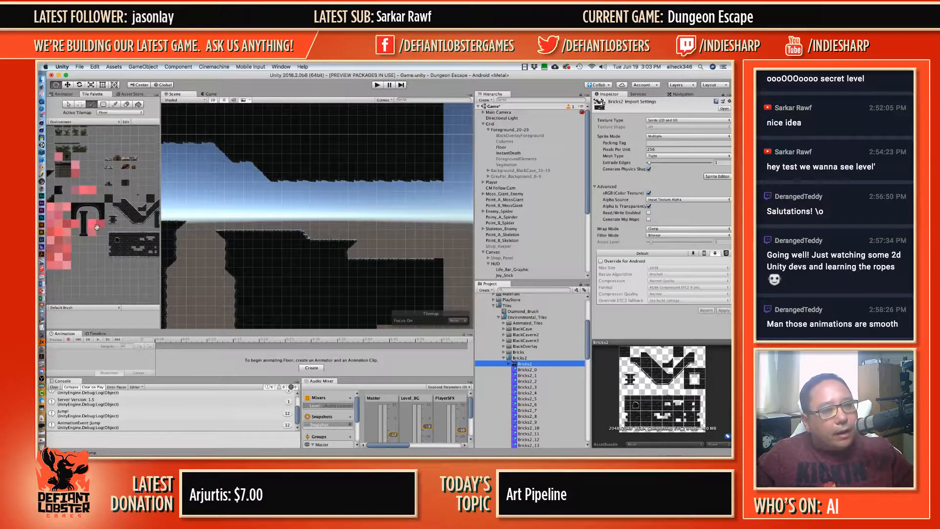
pyautogui.scroll(1, 115, 224)
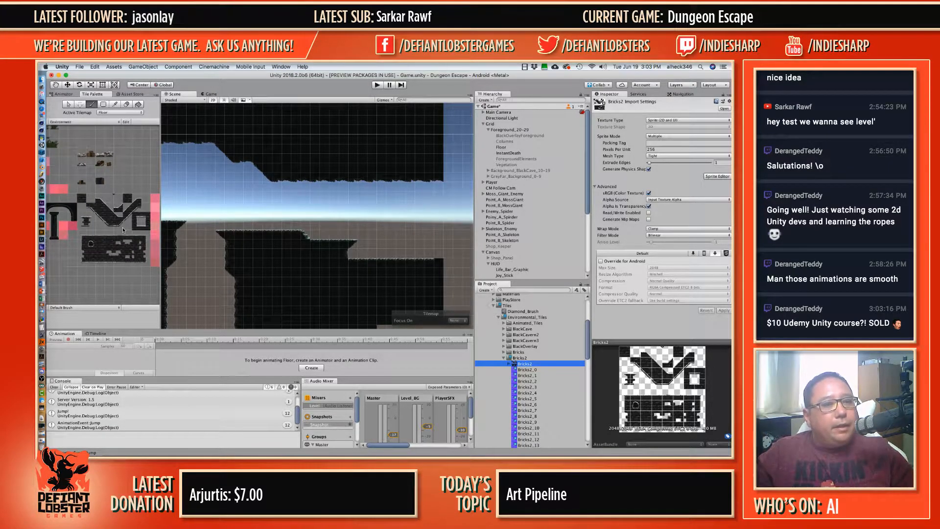
pyautogui.scroll(2, 124, 244)
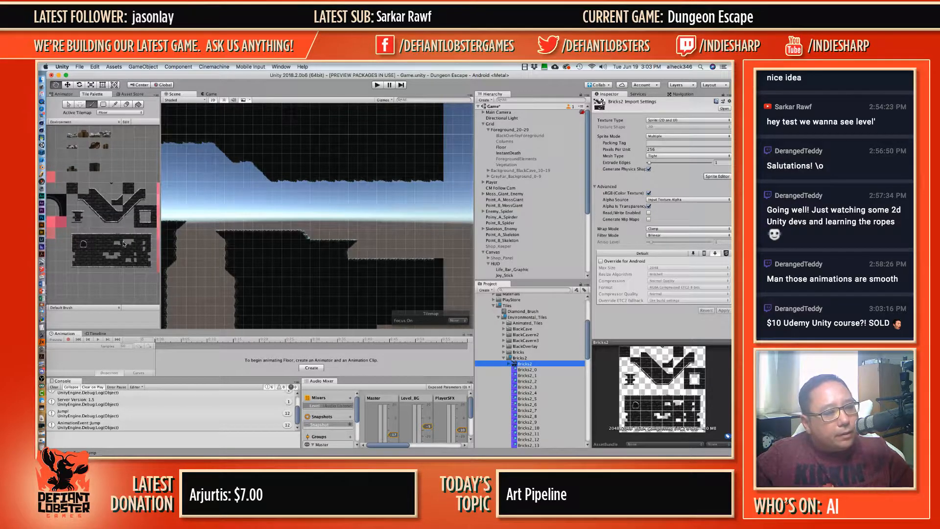
pyautogui.click(85, 230)
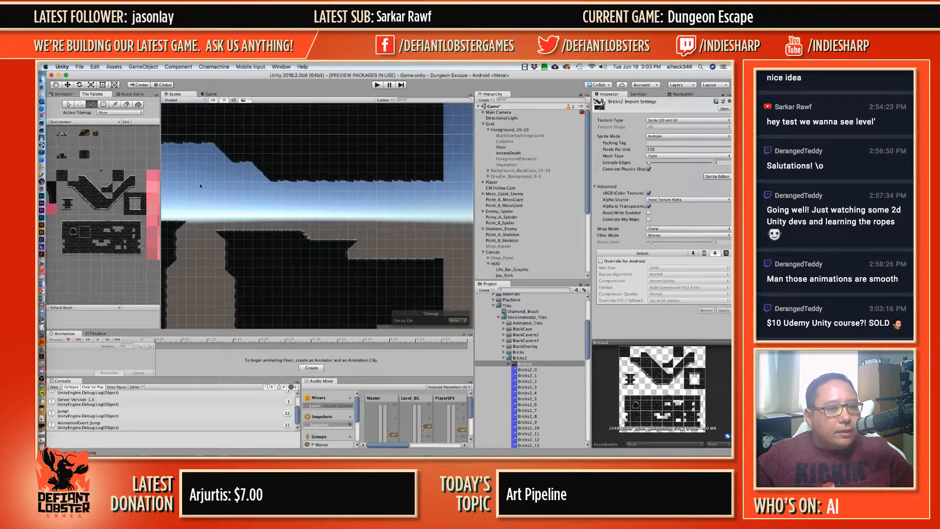
pyautogui.scroll(-4, 373, 224)
pyautogui.moveTo(372, 225); pyautogui.dragTo(265, 183, button='middle')
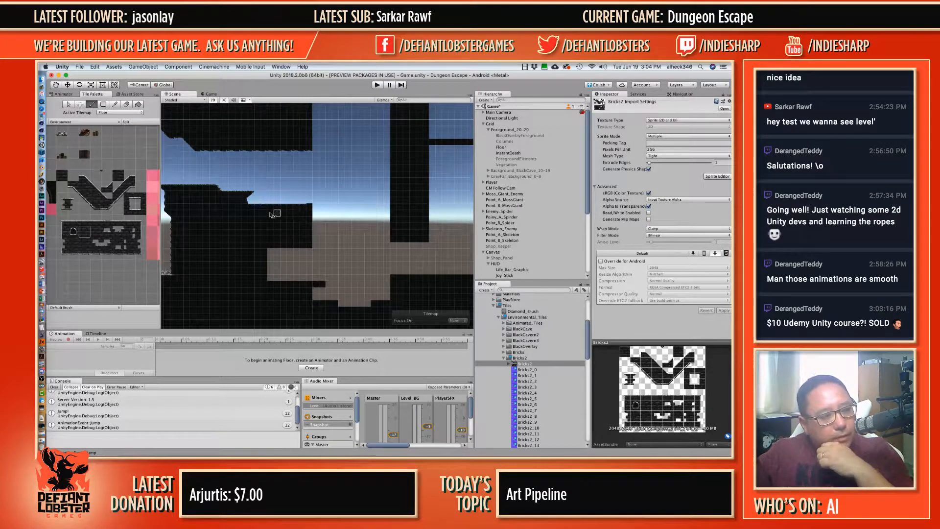
pyautogui.click(63, 232)
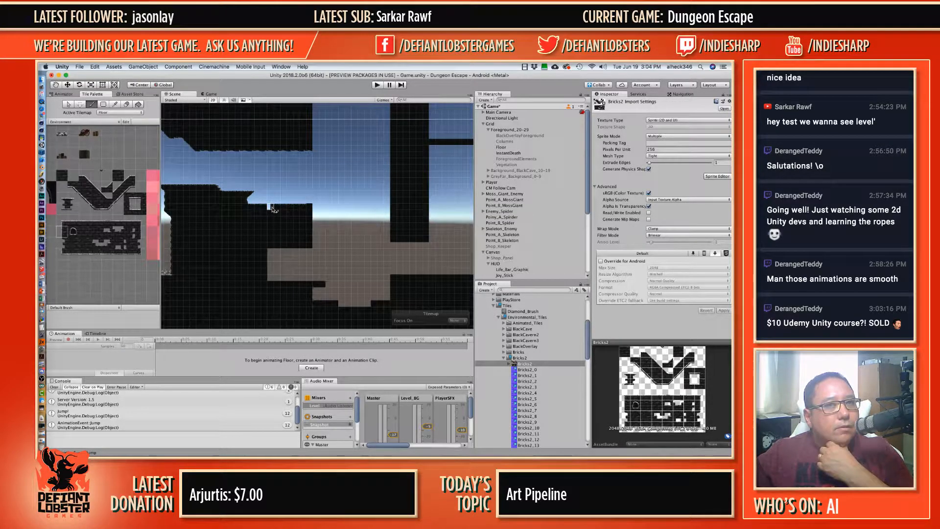
pyautogui.scroll(-2, 255, 279)
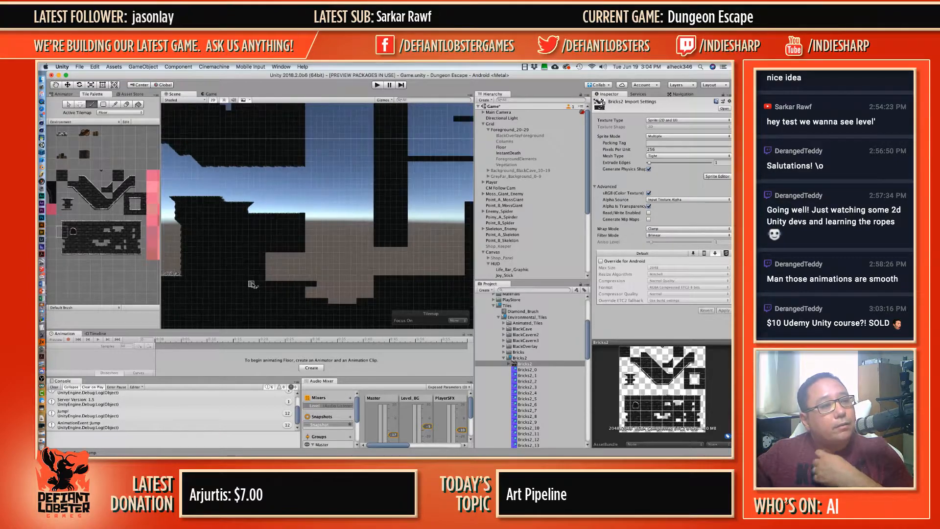
pyautogui.moveTo(234, 245); pyautogui.dragTo(310, 236, button='middle')
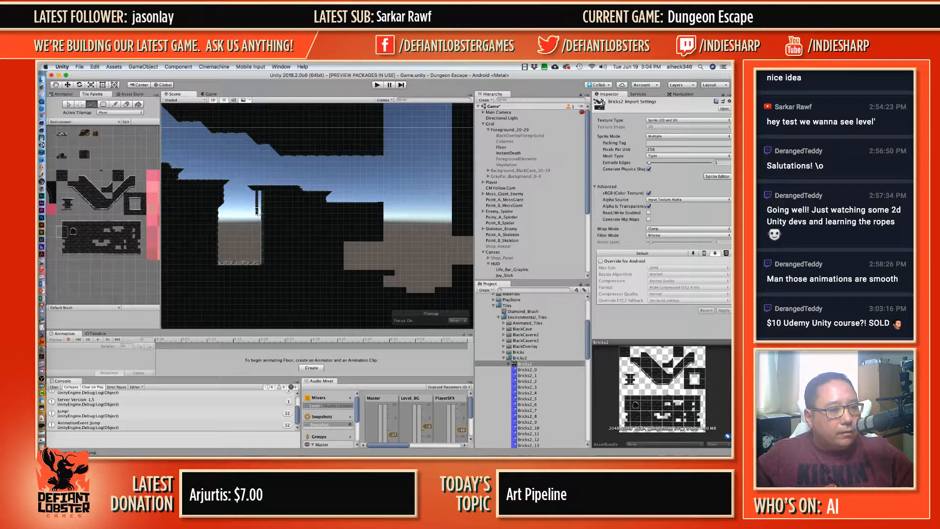
pyautogui.press('d')
pyautogui.press('b')
pyautogui.keyDown('shift'); pyautogui.moveTo(254, 190); pyautogui.dragTo(261, 190); pyautogui.keyUp('shift')
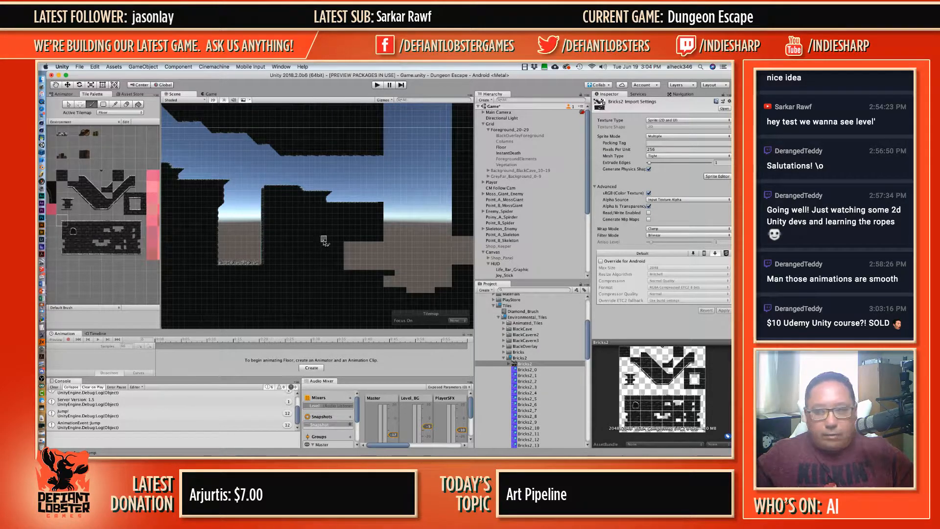
# Step: Paint brick top-edge tiles along the block's upper ledge and erase the old overhanging tiles beside it
pyautogui.click(73, 220)
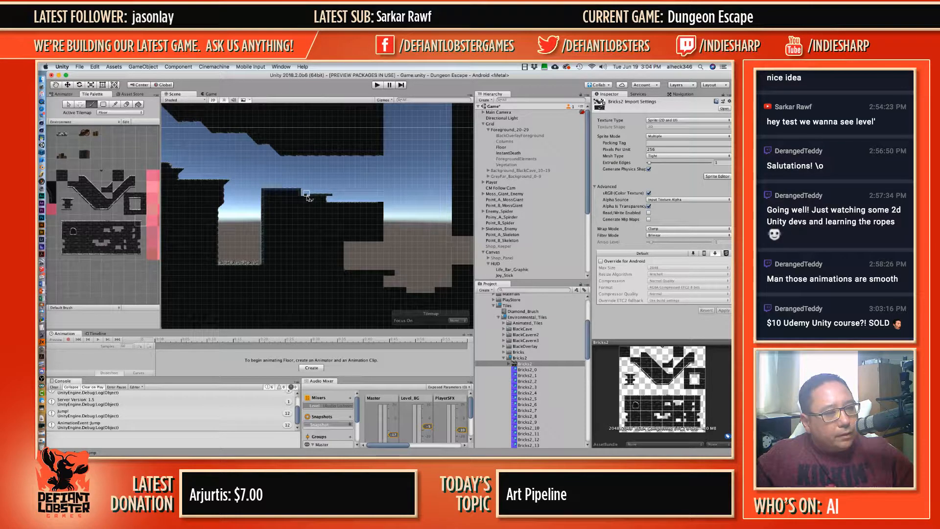
pyautogui.press('d')
pyautogui.moveTo(318, 198); pyautogui.dragTo(331, 198)
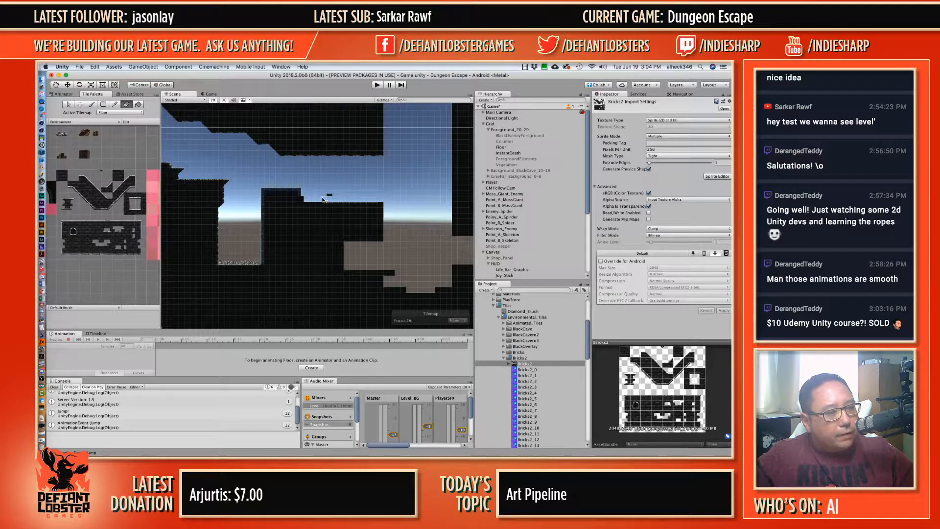
# Step: Paint brick tiles at the foot of the small step and along the top of the block's lower ledge
pyautogui.press('b')
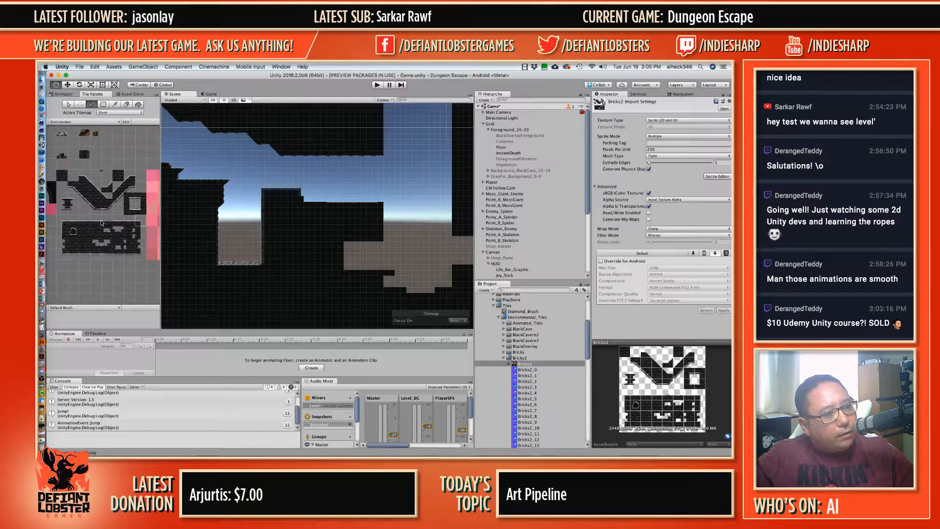
pyautogui.keyDown('alt'); pyautogui.moveTo(101, 223); pyautogui.dragTo(97, 212); pyautogui.keyUp('alt')
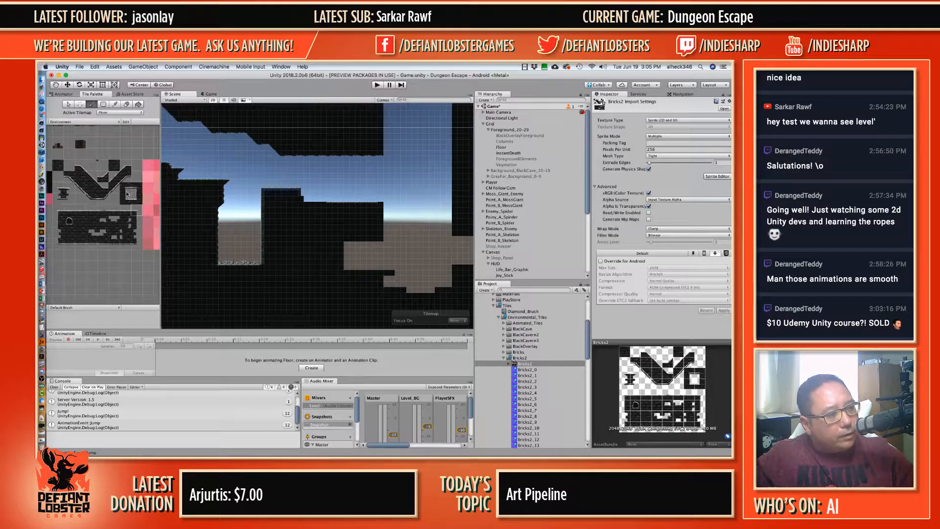
pyautogui.click(300, 200)
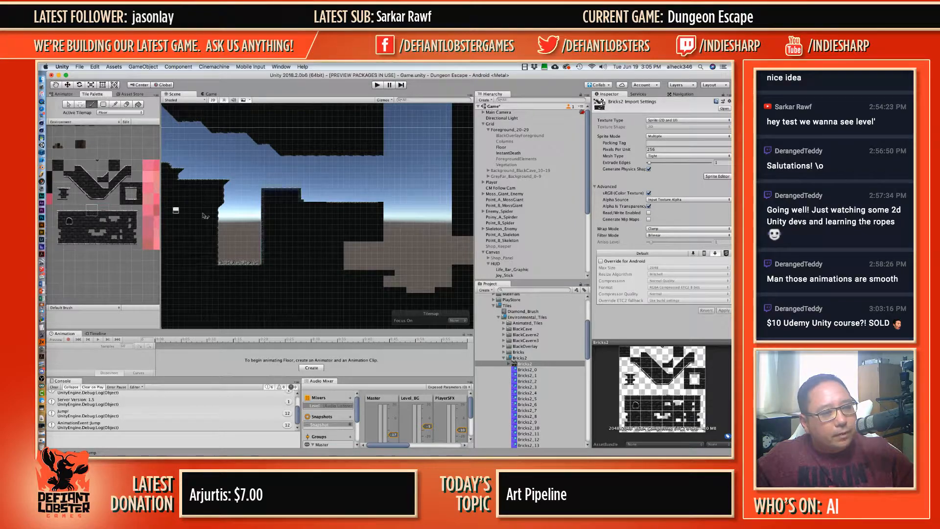
pyautogui.moveTo(306, 201); pyautogui.dragTo(374, 202)
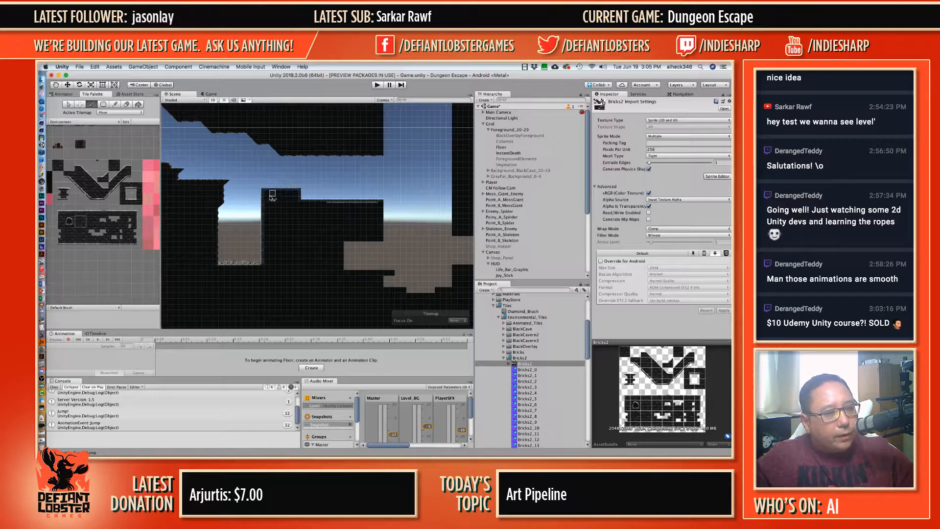
# Step: Outline the block's interior with the solid brick tile and flood-fill the enclosed area with it
pyautogui.moveTo(269, 200)
pyautogui.mouseDown()
pyautogui.moveTo(269, 262)
pyautogui.moveTo(273, 193)
pyautogui.moveTo(292, 199)
pyautogui.mouseUp()
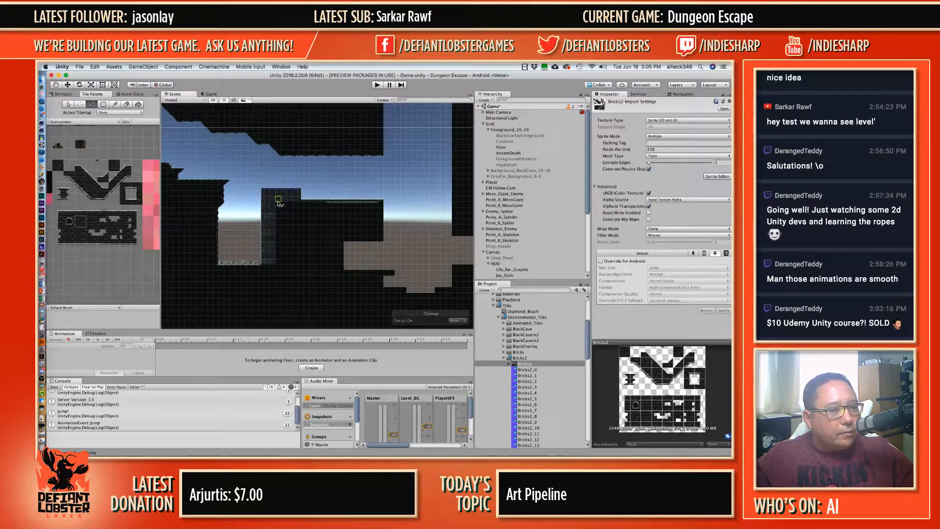
pyautogui.moveTo(343, 208)
pyautogui.mouseDown()
pyautogui.moveTo(373, 210)
pyautogui.moveTo(376, 234)
pyautogui.moveTo(337, 237)
pyautogui.moveTo(336, 272)
pyautogui.moveTo(336, 280)
pyautogui.moveTo(370, 281)
pyautogui.moveTo(375, 308)
pyautogui.moveTo(273, 309)
pyautogui.moveTo(267, 268)
pyautogui.mouseUp()
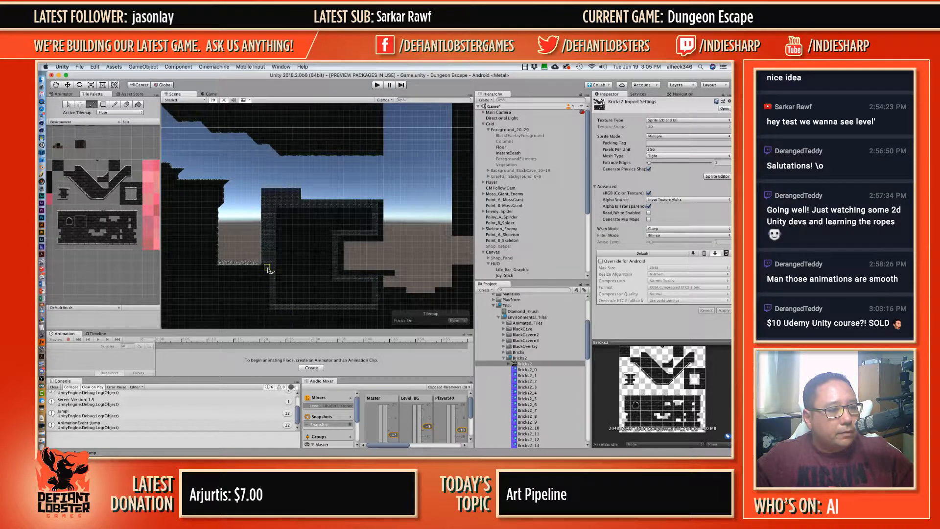
pyautogui.click(138, 104)
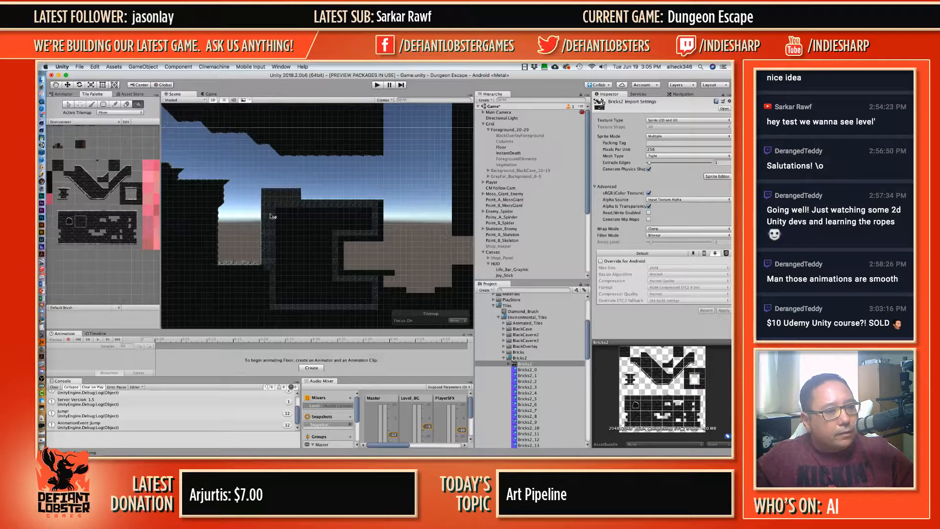
pyautogui.click(295, 222)
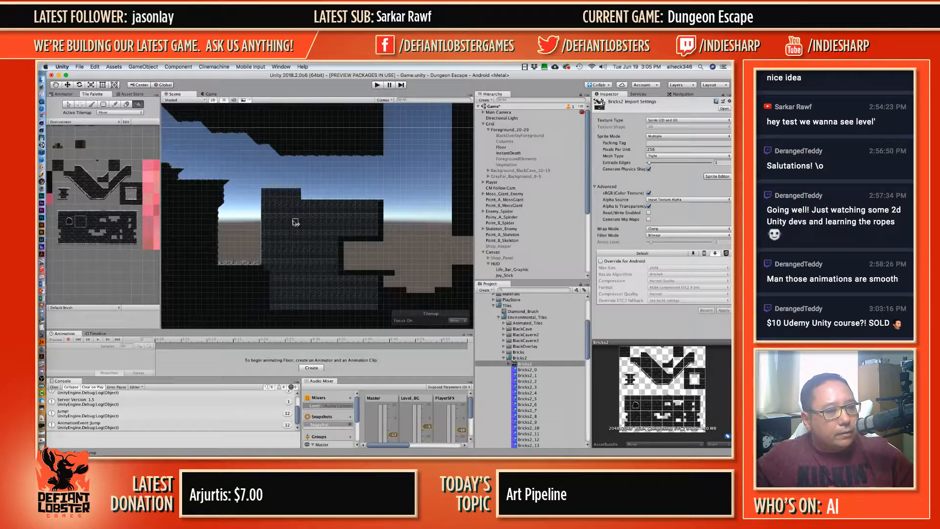
# Step: Paint brick edge tiles down the block's right side and place the matching tile at its top-right corner
pyautogui.click(91, 104)
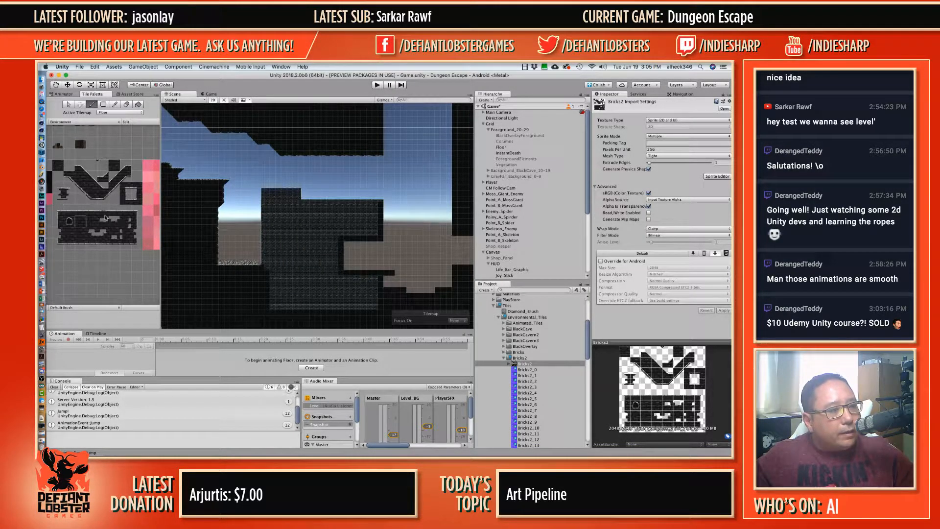
pyautogui.click(135, 217)
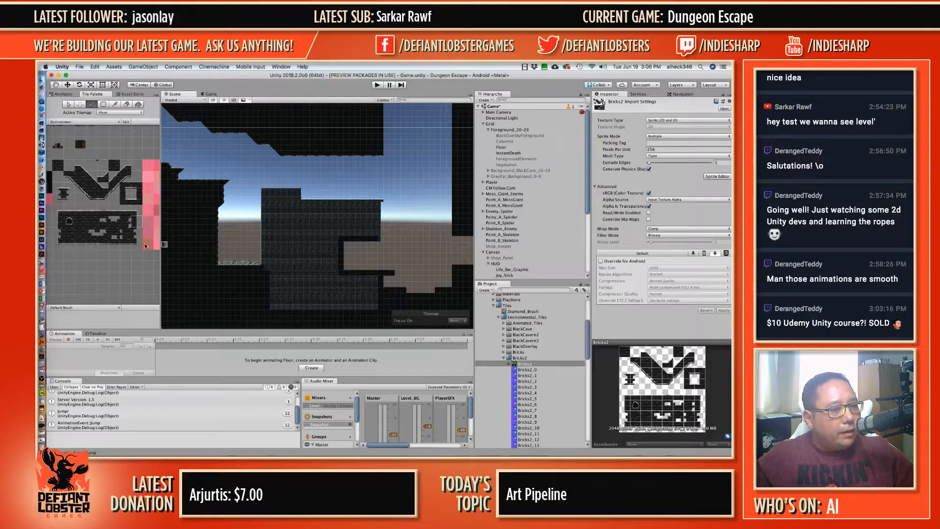
pyautogui.press('i')
pyautogui.click(136, 216)
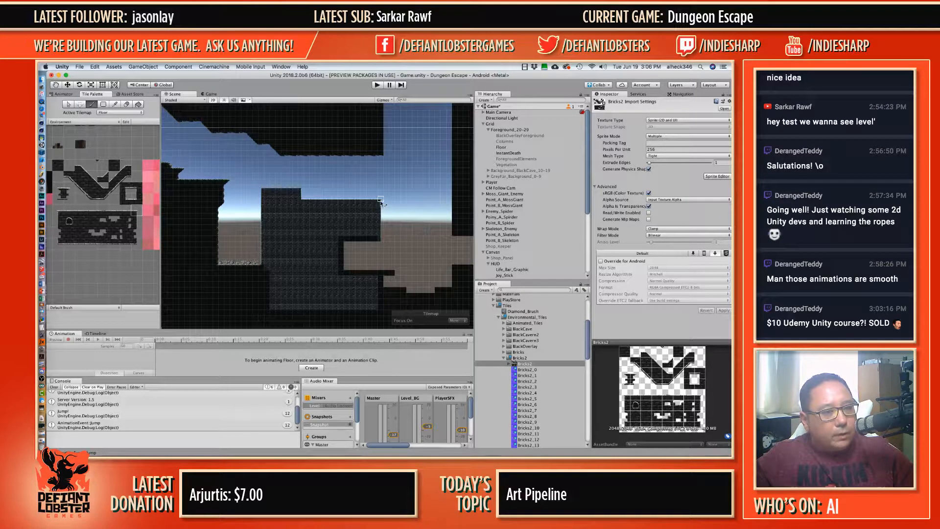
# Step: Place the corner tile at the block's lower-right corner and paint bottom-edge brick tiles along the underside of its overhang
pyautogui.scroll(2, 379, 205)
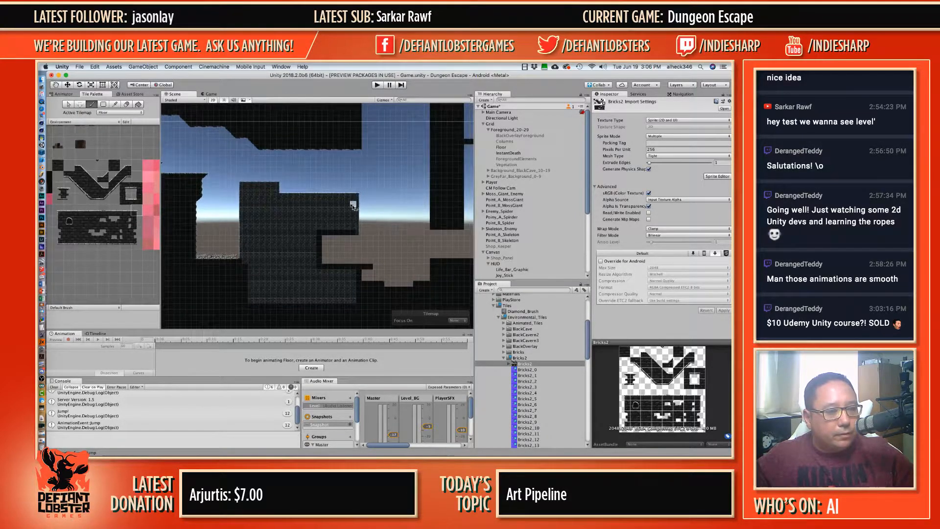
pyautogui.scroll(2, 353, 226)
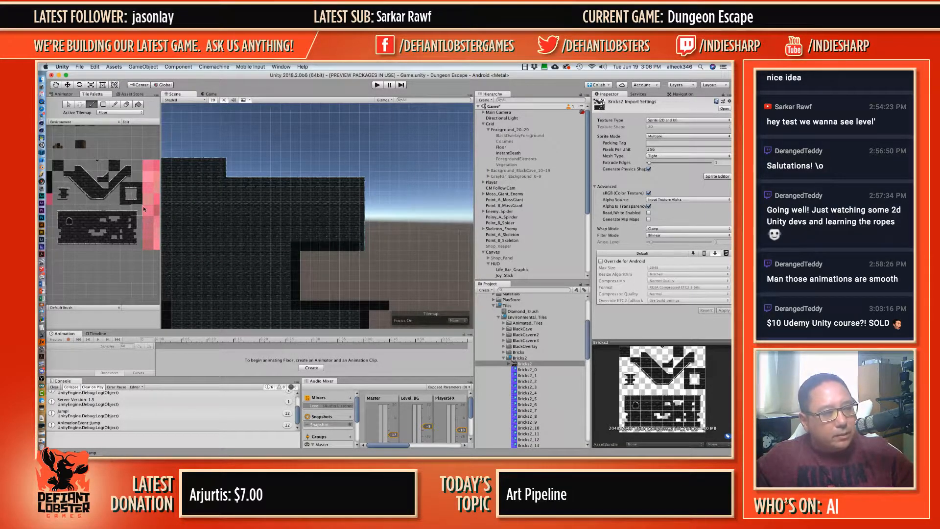
pyautogui.click(132, 195)
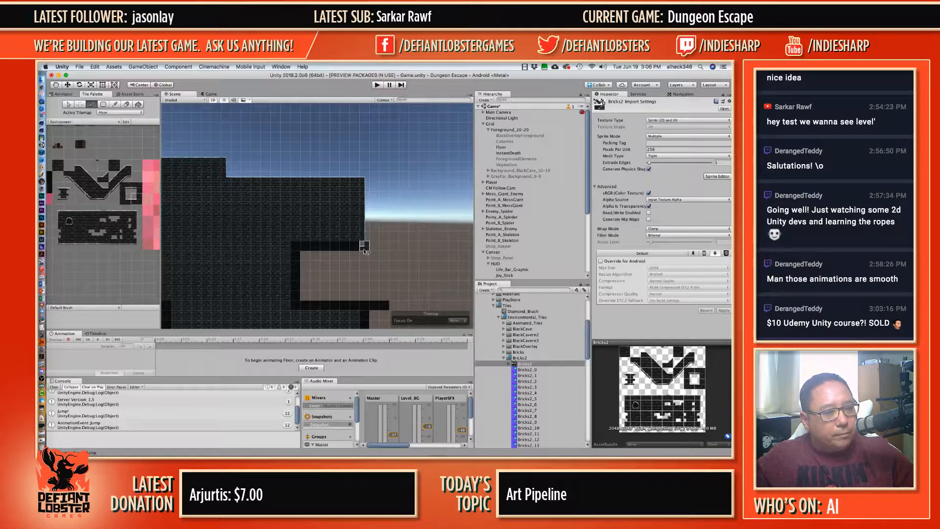
pyautogui.click(133, 242)
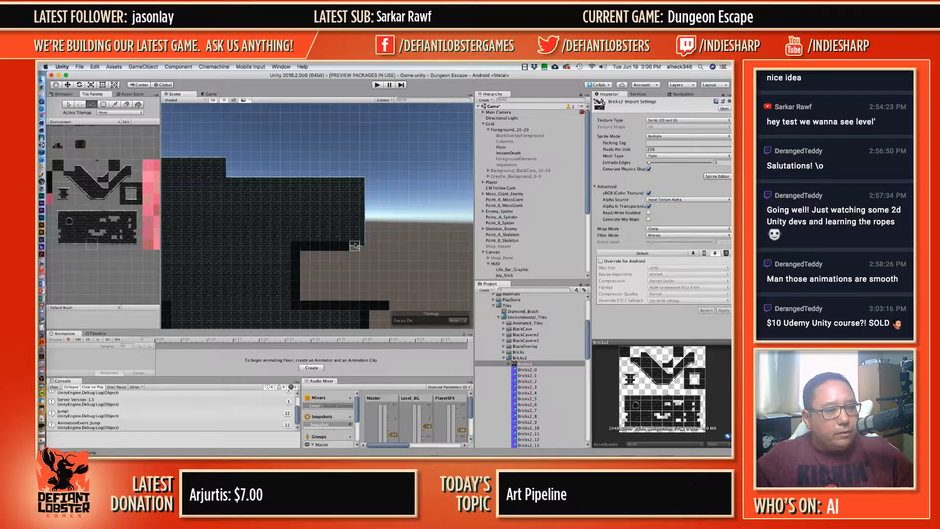
pyautogui.moveTo(355, 246)
pyautogui.mouseDown()
pyautogui.moveTo(304, 248)
pyautogui.moveTo(316, 248)
pyautogui.mouseUp()
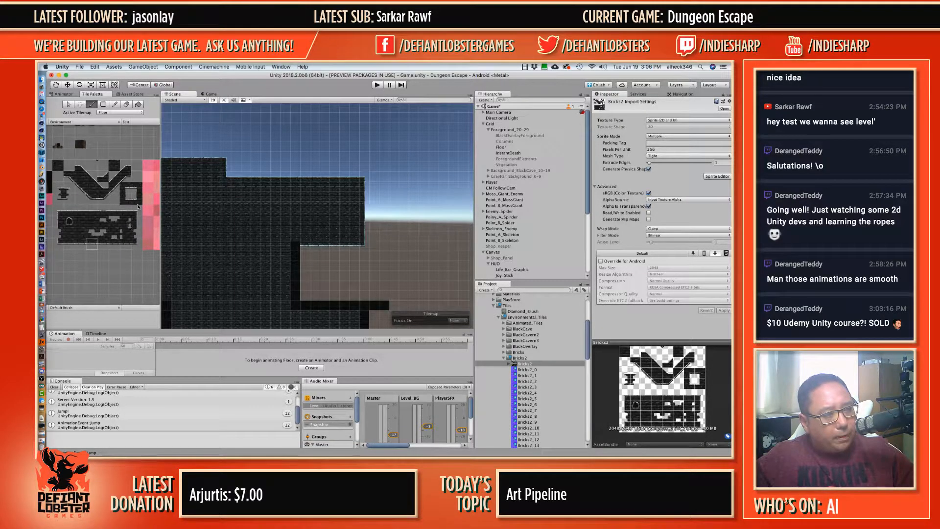
# Step: Place the inner-corner tile beneath the overhang and paint brick side-edge tiles down the recess's back wall
pyautogui.click(125, 188)
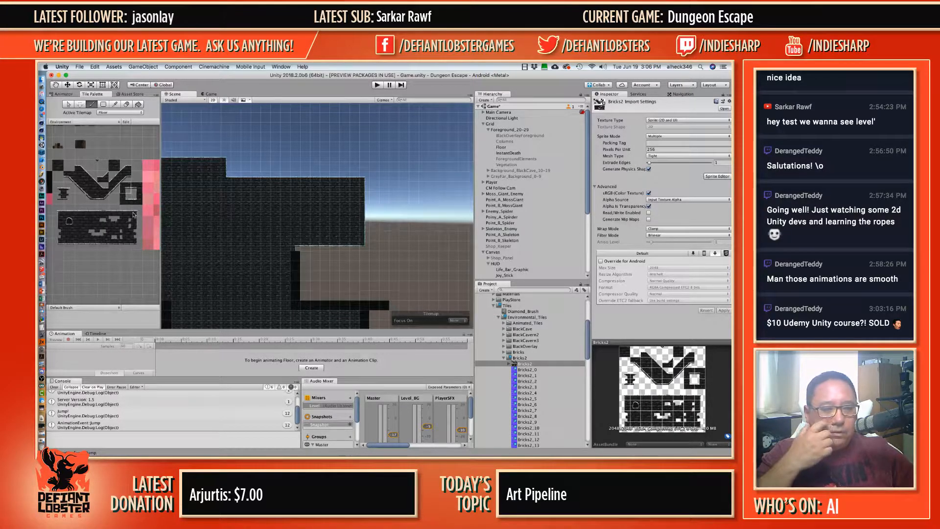
pyautogui.click(135, 220)
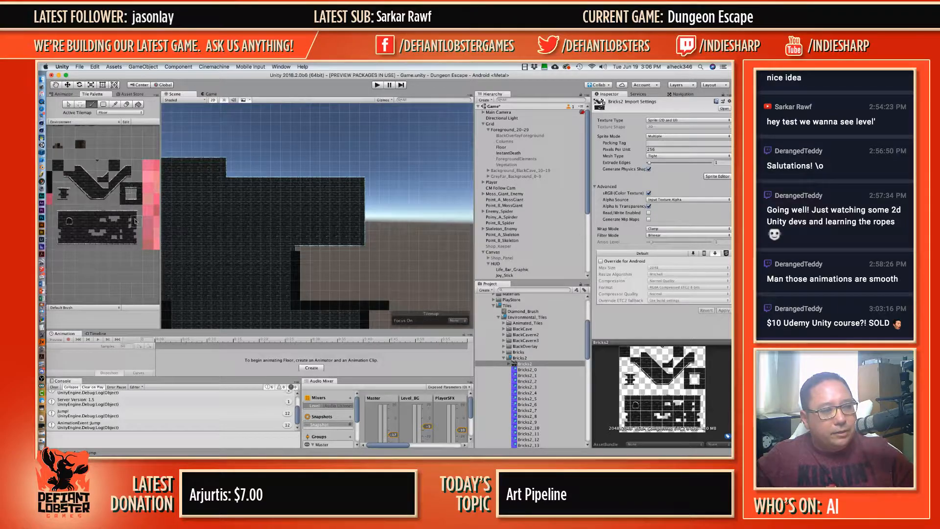
pyautogui.moveTo(294, 260); pyautogui.dragTo(296, 306)
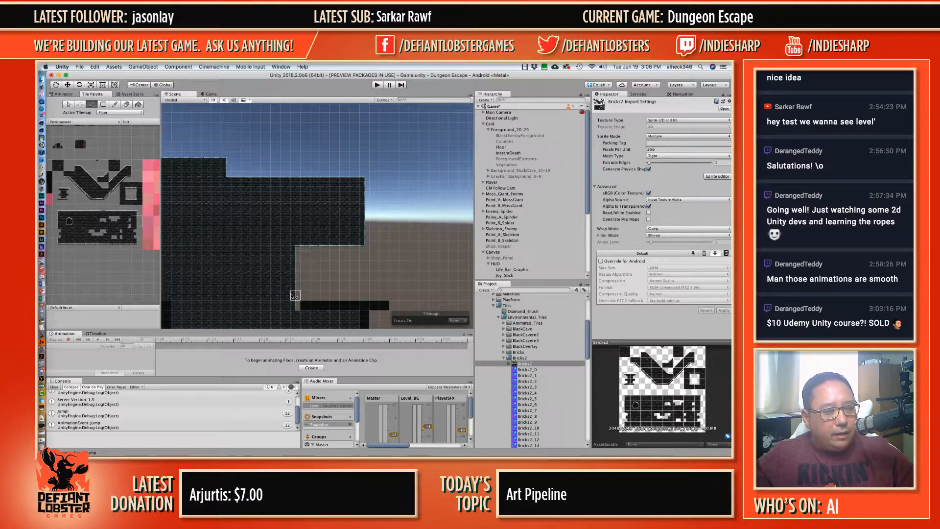
# Step: Place the inner-corner tile at the foot of the recess wall and paint top-edge brick tiles along the recess floor
pyautogui.click(131, 197)
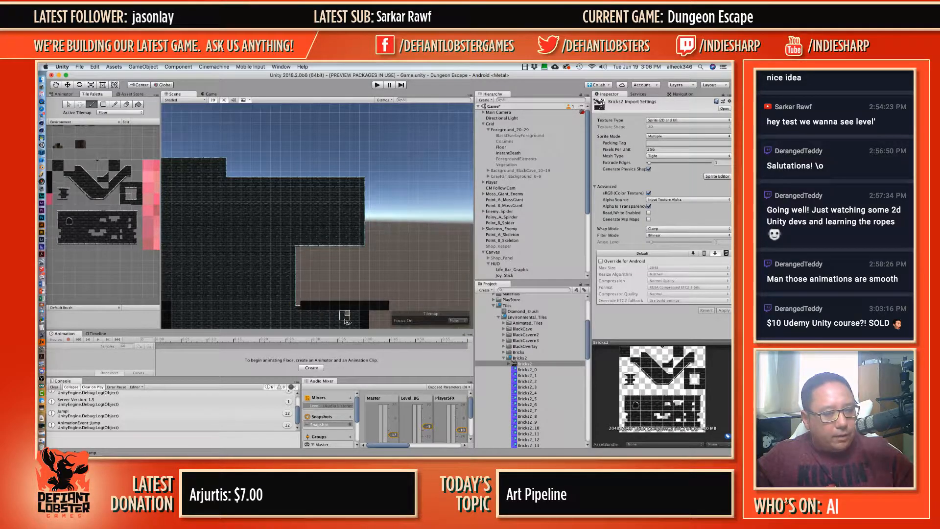
pyautogui.click(91, 211)
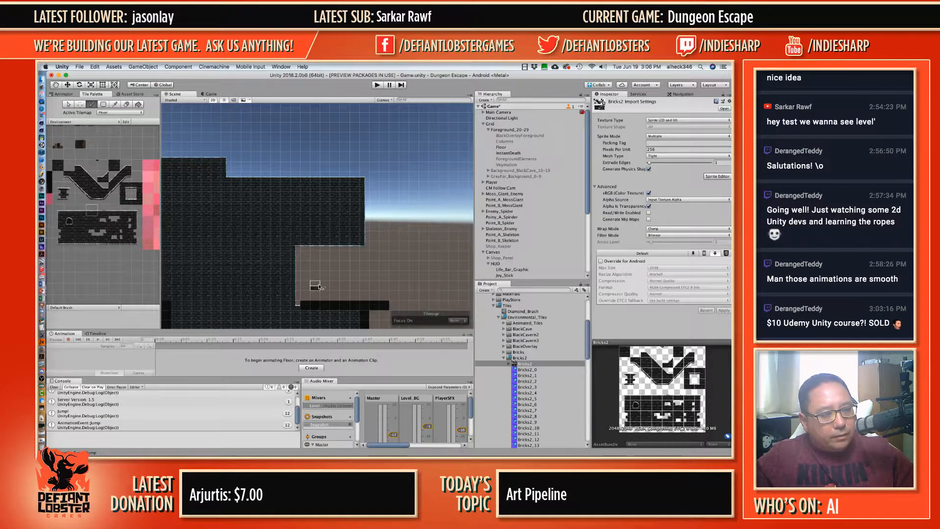
pyautogui.moveTo(296, 305); pyautogui.dragTo(365, 309)
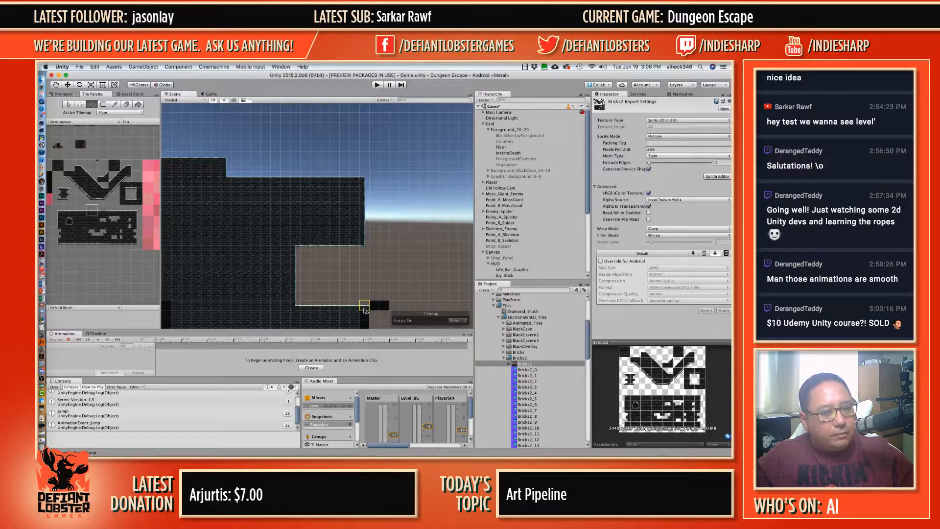
# Step: Cap the right end of the lower ledge with corner tiles and paint bottom-edge brick tiles along its underside
pyautogui.moveTo(364, 285); pyautogui.dragTo(320, 214, button='middle')
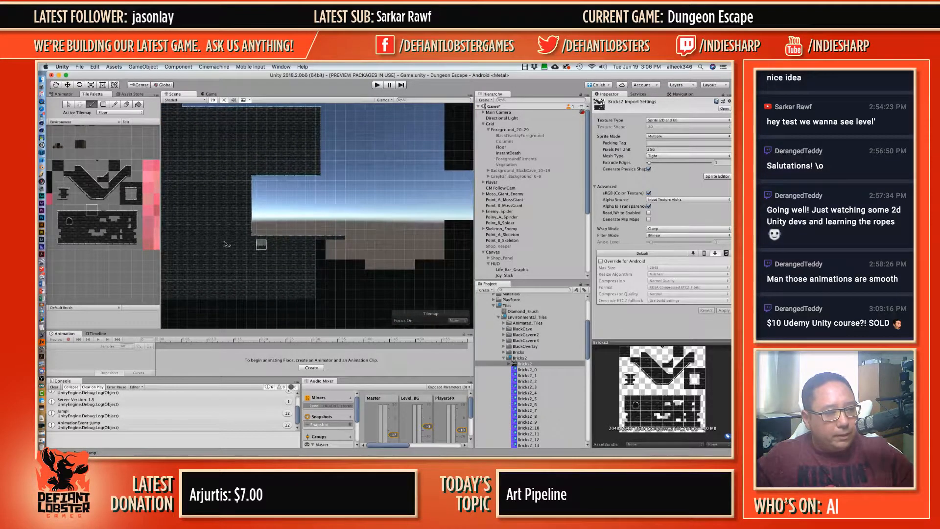
pyautogui.click(136, 244)
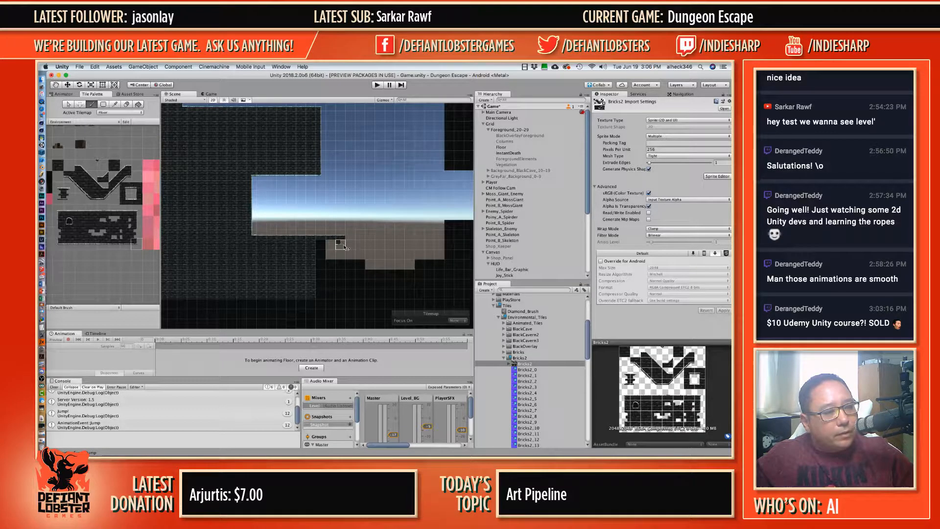
pyautogui.click(137, 208)
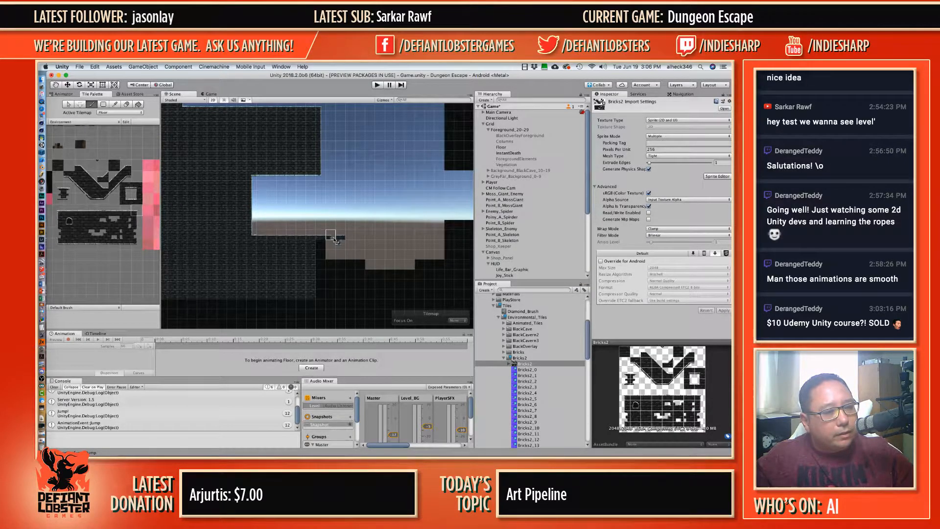
pyautogui.click(125, 243)
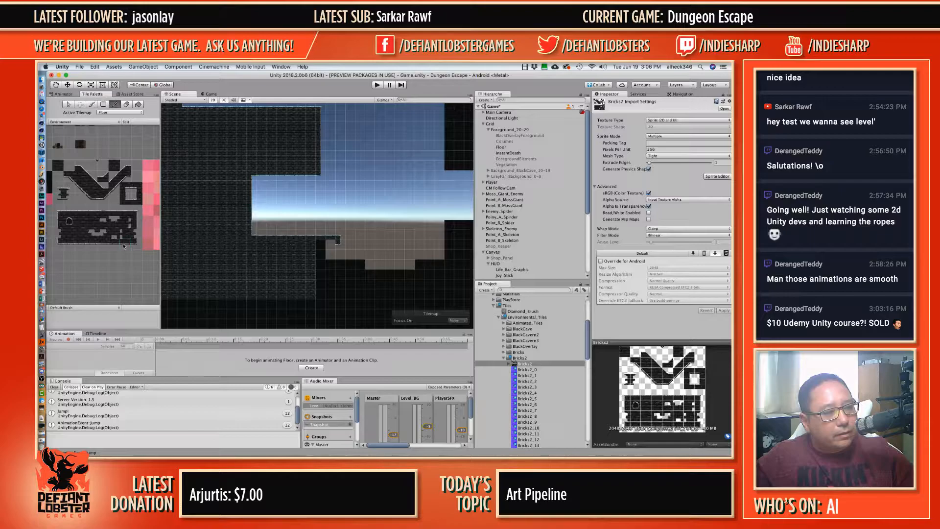
pyautogui.moveTo(329, 244); pyautogui.dragTo(321, 244)
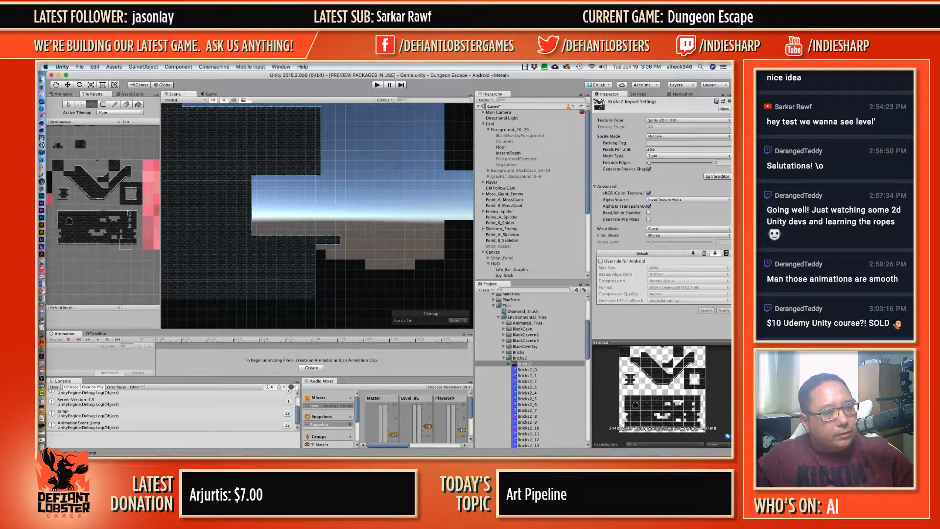
# Step: Place the inner-corner tile where the ledge's underside meets the wall and erase the old rock tiles in the pit below
pyautogui.click(136, 243)
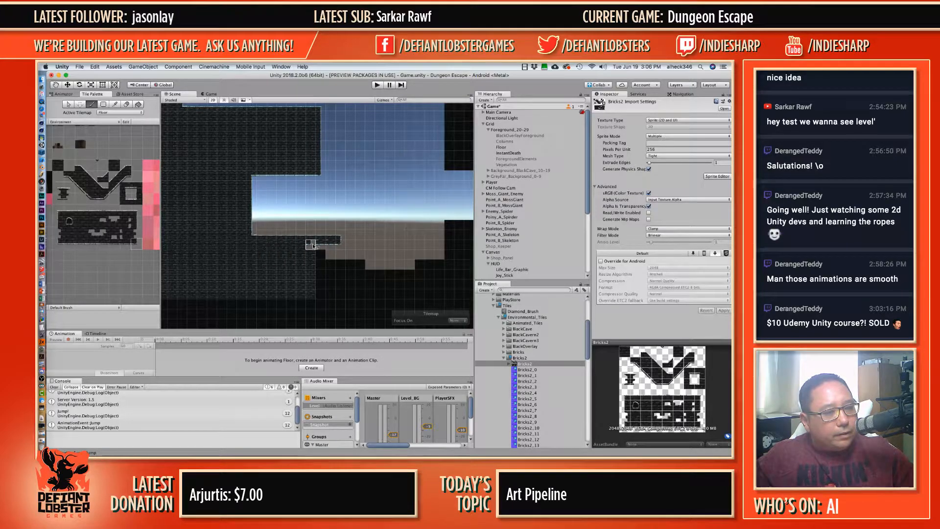
pyautogui.click(126, 188)
pyautogui.click(314, 246)
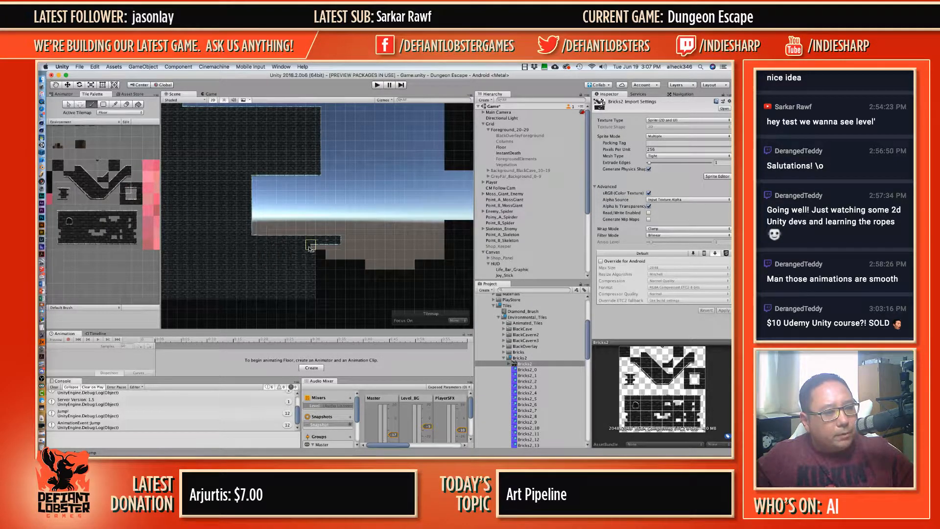
pyautogui.moveTo(320, 255)
pyautogui.keyDown('shift'); pyautogui.mouseDown()
pyautogui.moveTo(321, 264)
pyautogui.moveTo(360, 265)
pyautogui.mouseUp(); pyautogui.keyUp('shift')
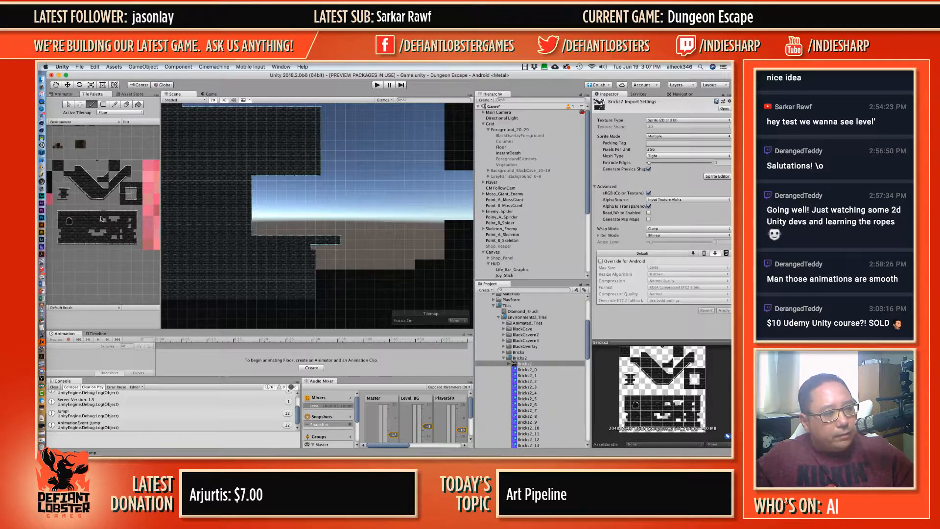
# Step: Line the pit's left wall, floor and inner corner with brick edge tiles and erase the old rock left above the floor
pyautogui.click(136, 221)
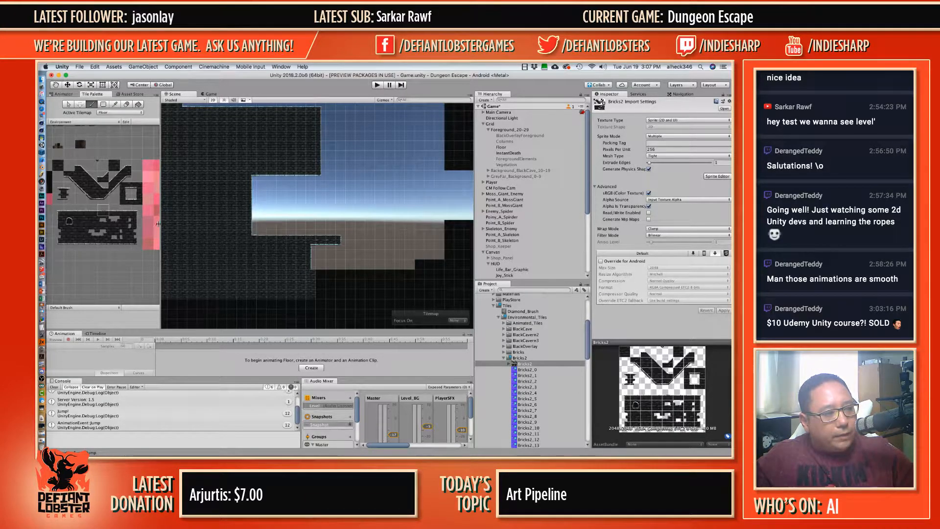
pyautogui.moveTo(321, 275); pyautogui.dragTo(444, 275)
pyautogui.press('d')
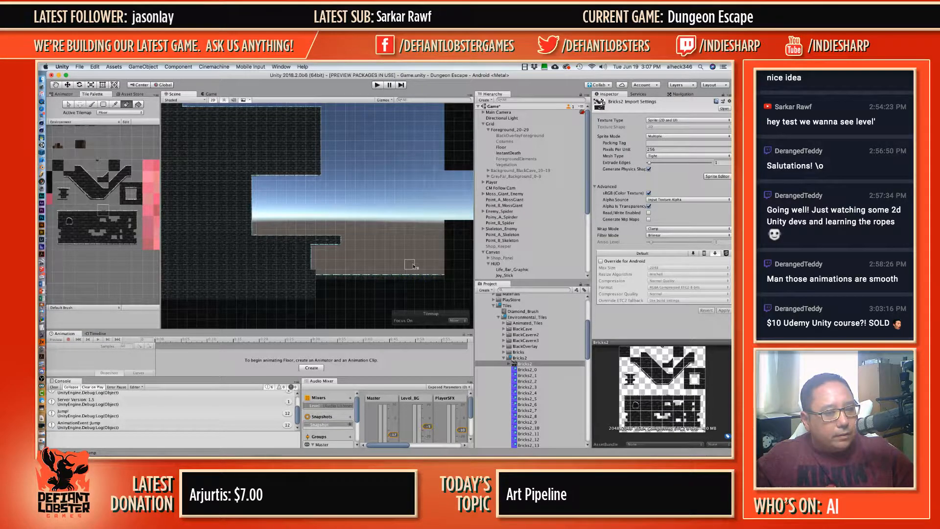
pyautogui.press('b')
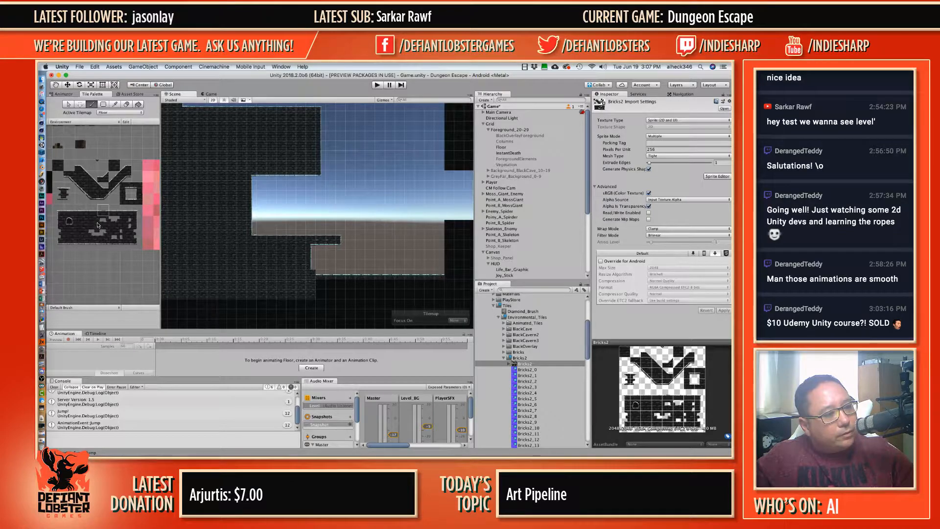
pyautogui.click(130, 196)
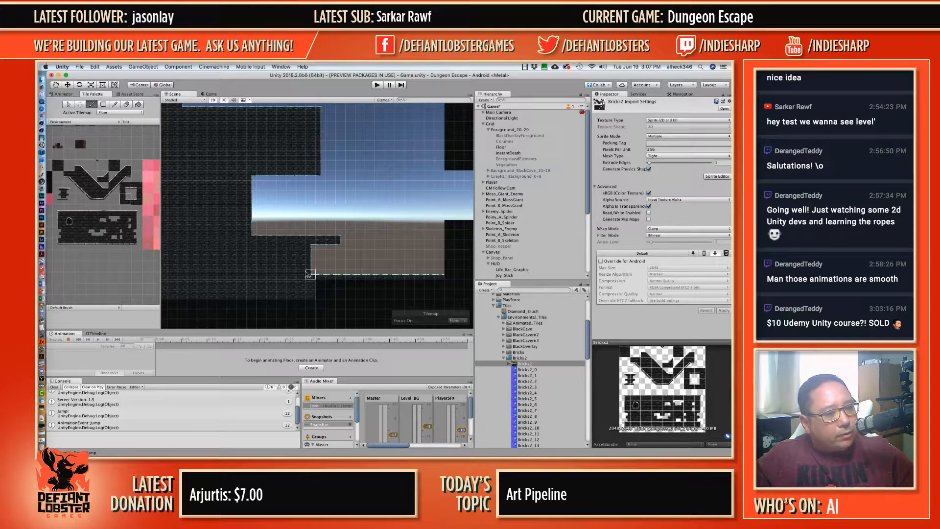
# Step: Make InstantDeath the active tilemap and paint a row of environmental sprite tiles along the pit floor
pyautogui.moveTo(401, 256); pyautogui.dragTo(290, 235, button='middle')
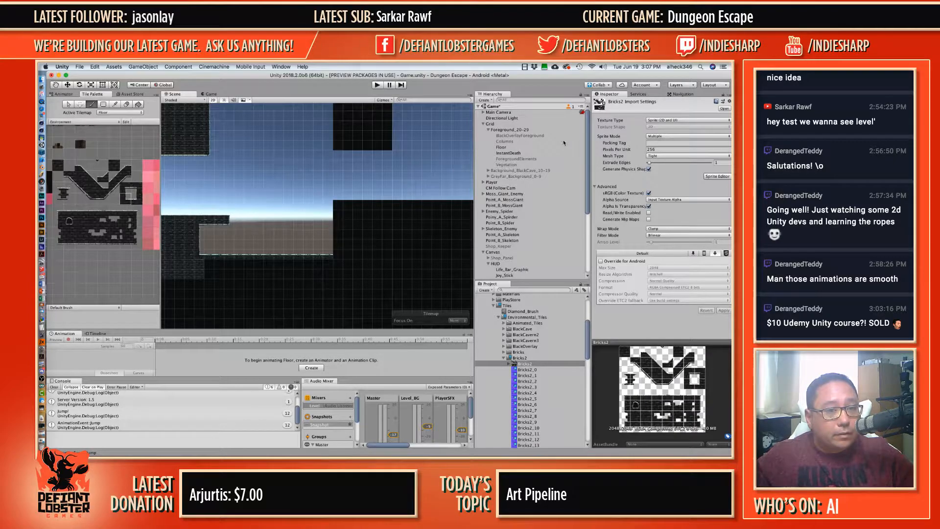
pyautogui.click(509, 153)
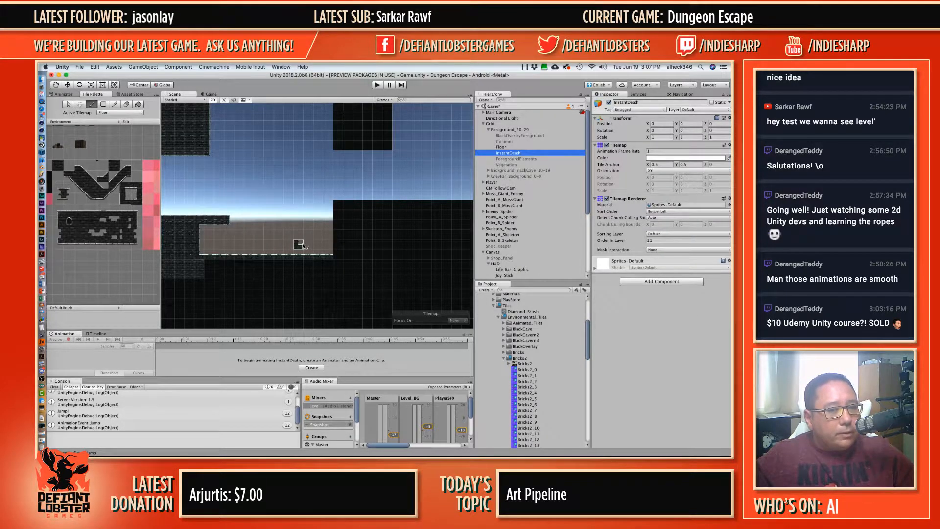
pyautogui.click(114, 113)
pyautogui.click(113, 124)
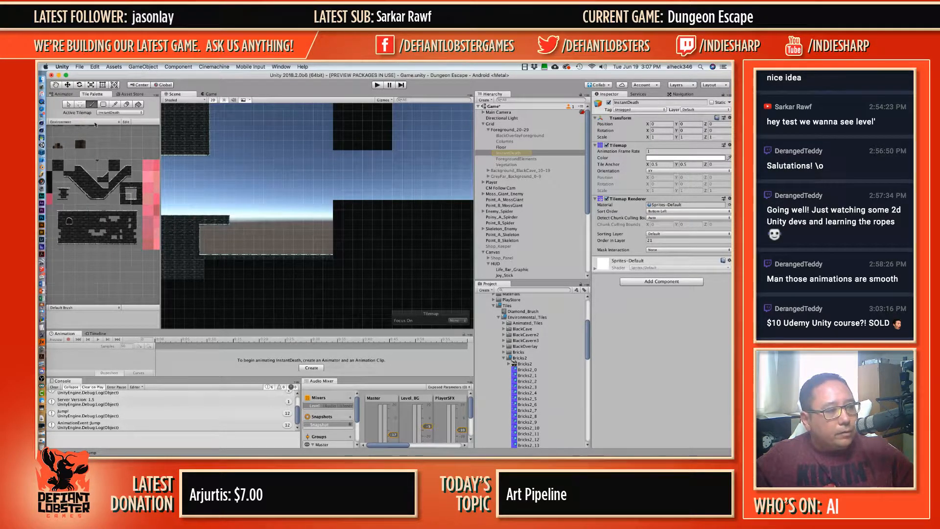
pyautogui.scroll(5, 98, 206)
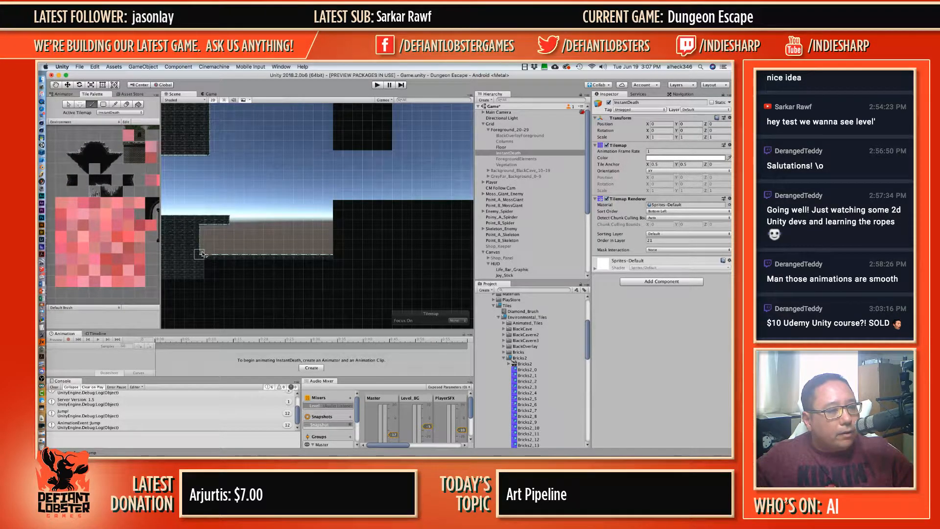
pyautogui.moveTo(202, 254); pyautogui.dragTo(326, 254)
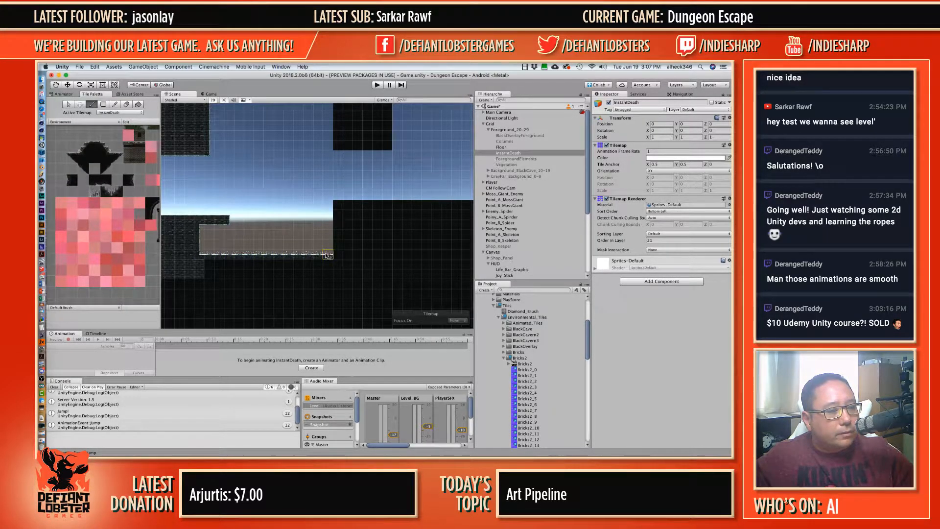
# Step: Select the row of InstantDeath tiles on the pit floor and check its tile properties and surroundings
pyautogui.click(68, 104)
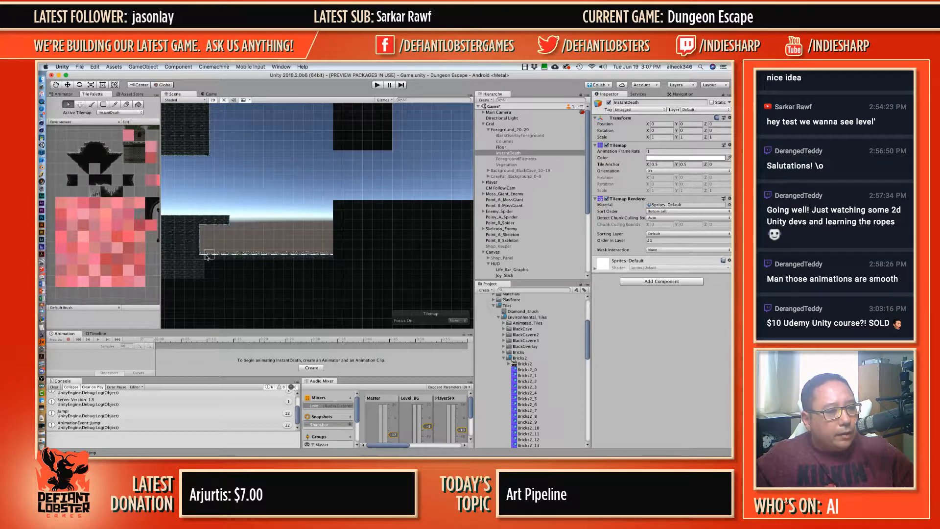
pyautogui.moveTo(206, 256); pyautogui.dragTo(327, 258)
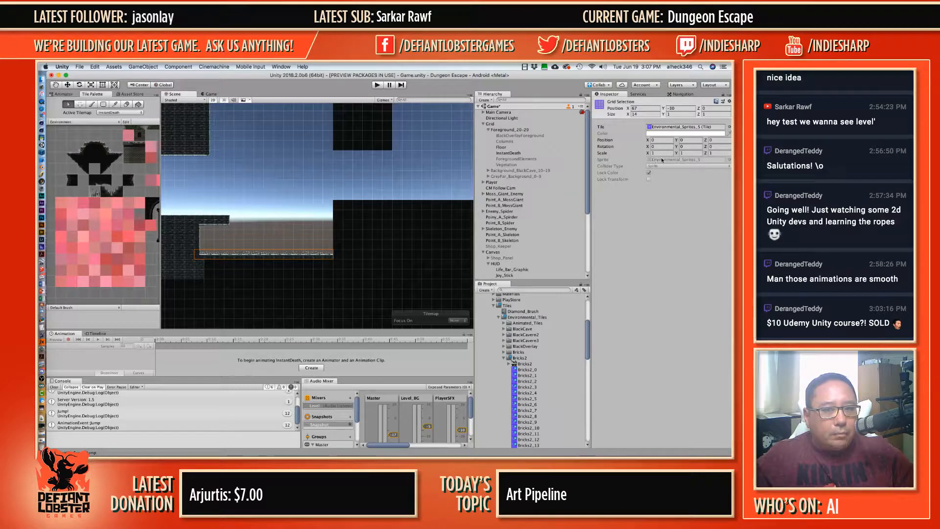
pyautogui.scroll(-4, 346, 225)
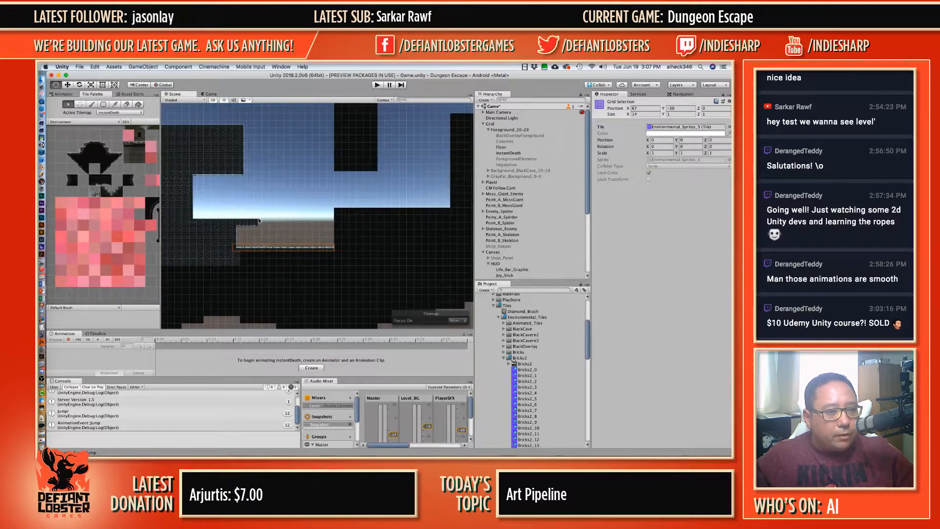
pyautogui.moveTo(166, 145); pyautogui.dragTo(221, 144, button='middle')
pyautogui.click(199, 187)
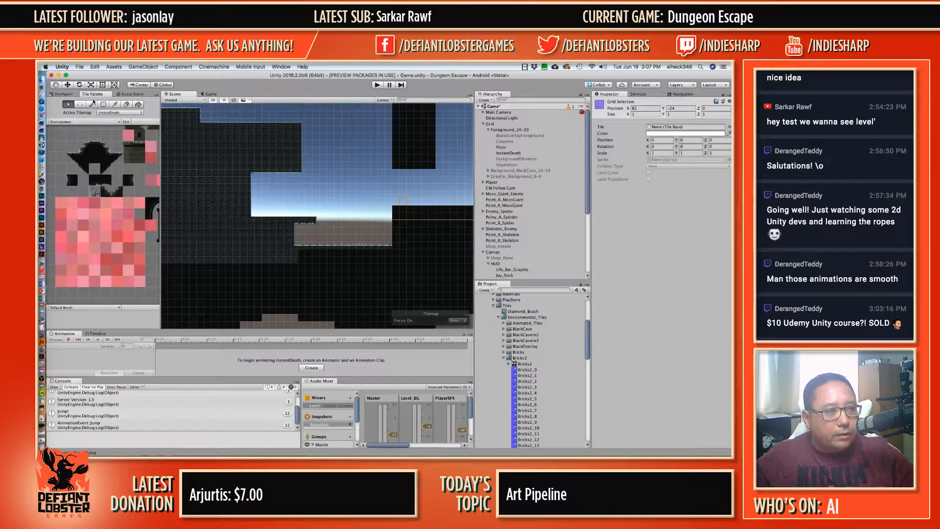
# Step: Paint a single InstantDeath tile on top of the rock right of the pit and select the tile row on the pit floor
pyautogui.click(141, 132)
pyautogui.scroll(3, 411, 224)
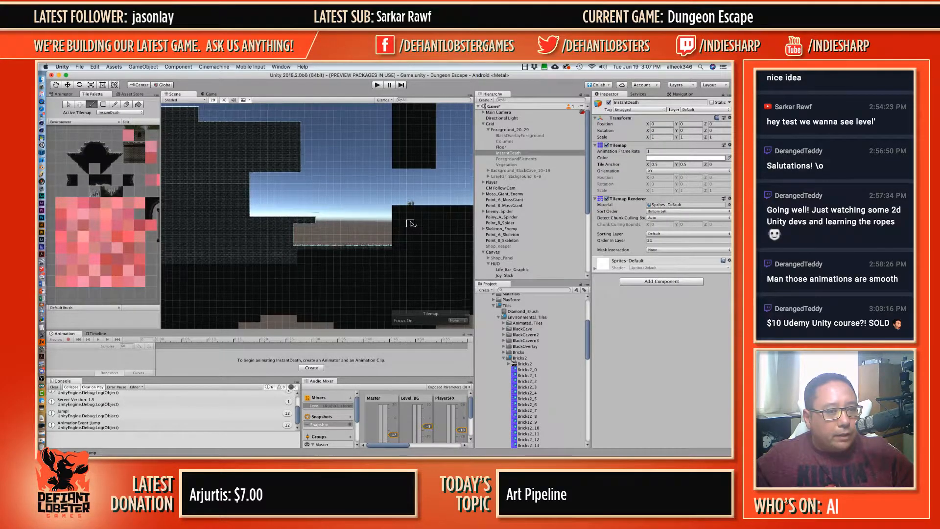
pyautogui.click(68, 104)
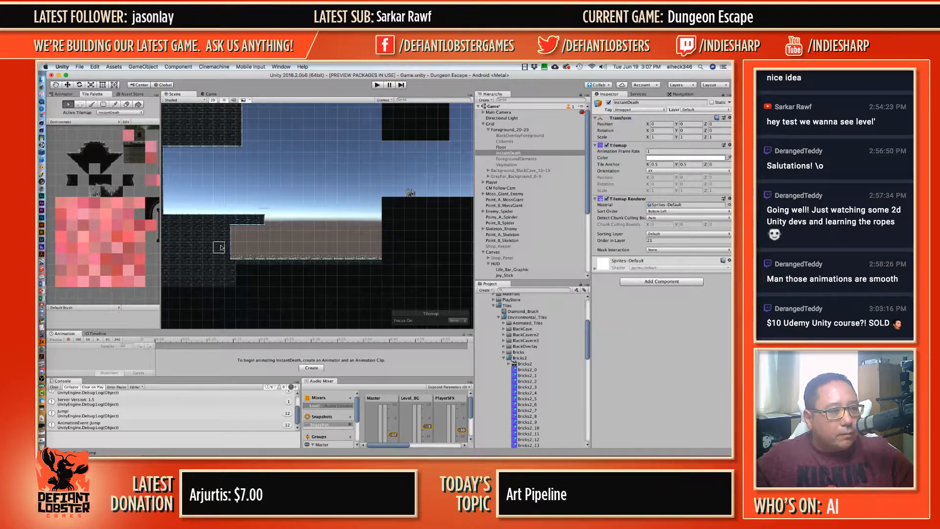
pyautogui.moveTo(238, 260); pyautogui.dragTo(380, 259)
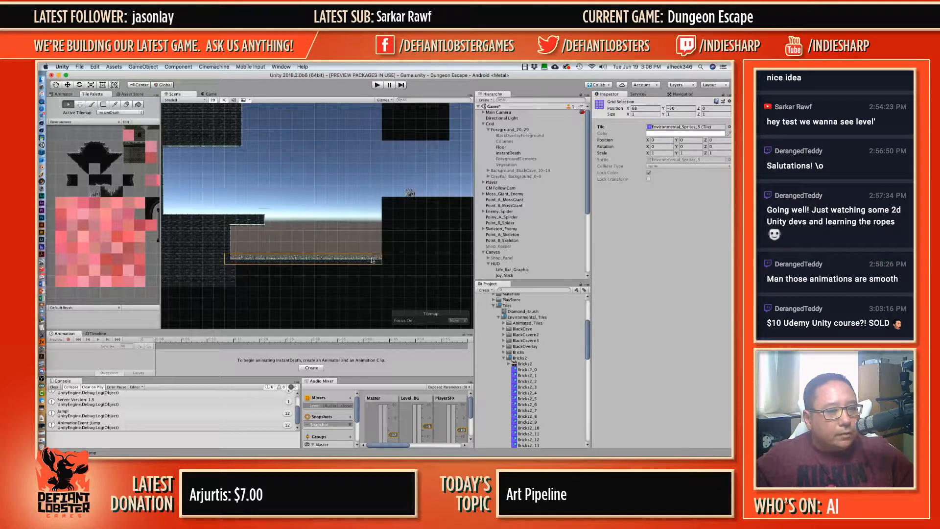
# Step: Try a Y scale of 1.6 on the selected row of InstantDeath tiles and undo the change
pyautogui.click(687, 153)
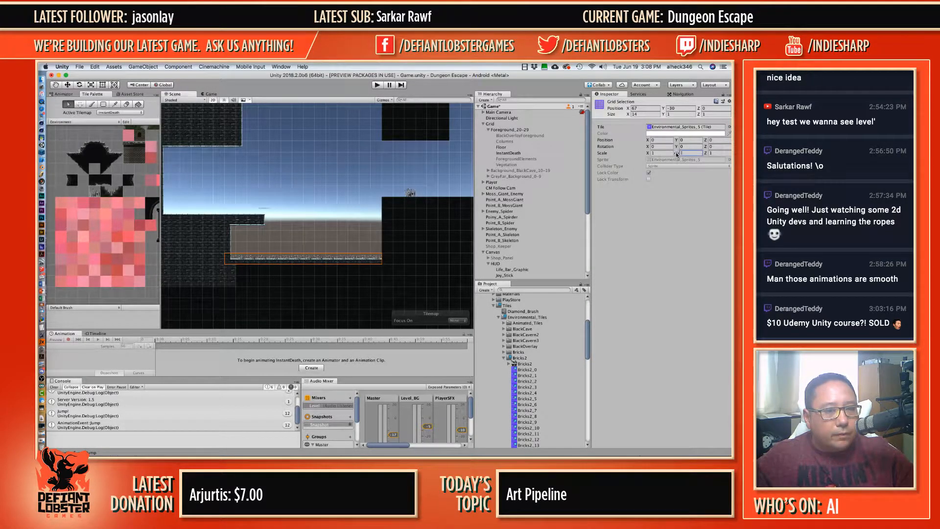
pyautogui.write('1.6')
pyautogui.moveTo(688, 153); pyautogui.dragTo(709, 153)
pyautogui.press('super+z')
# Step: Raise the selected row of spike tiles on the pit floor by setting its Y position to 0.12
pyautogui.click(678, 148)
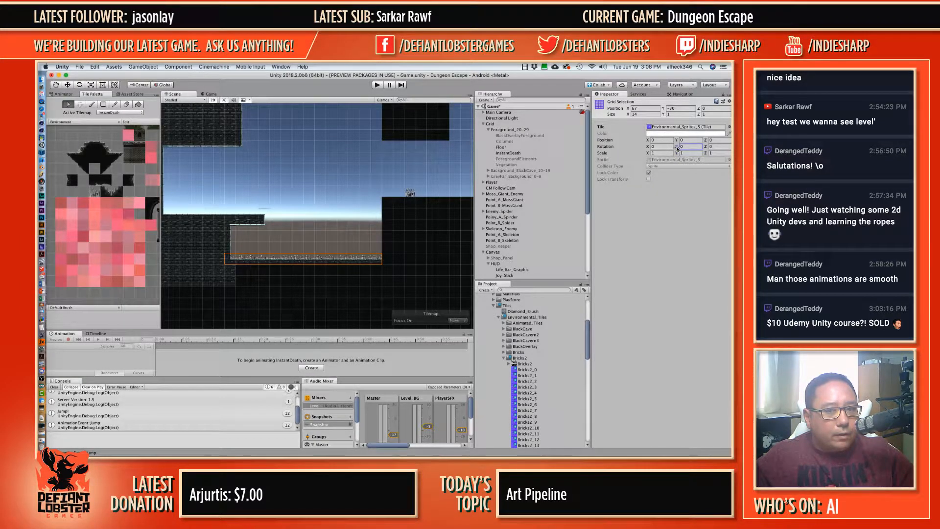
pyautogui.click(686, 140)
pyautogui.write('0.1')
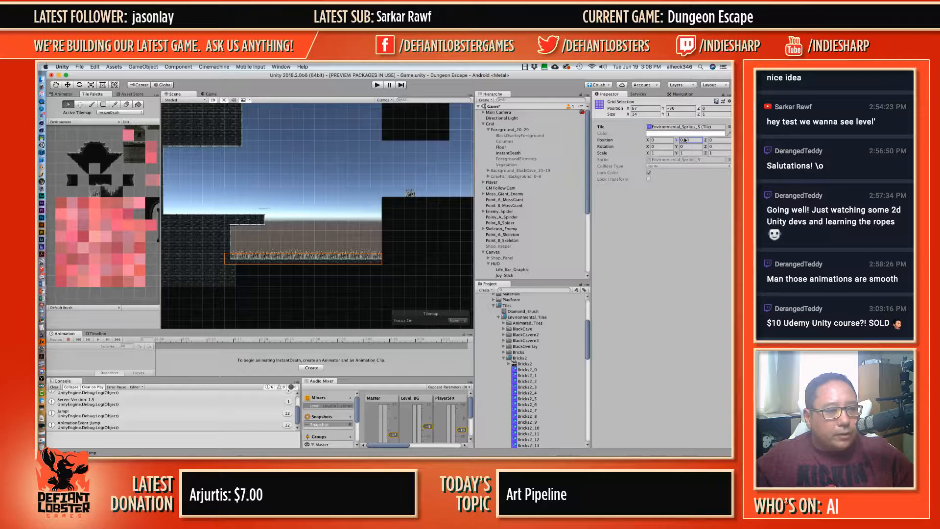
pyautogui.write('2')
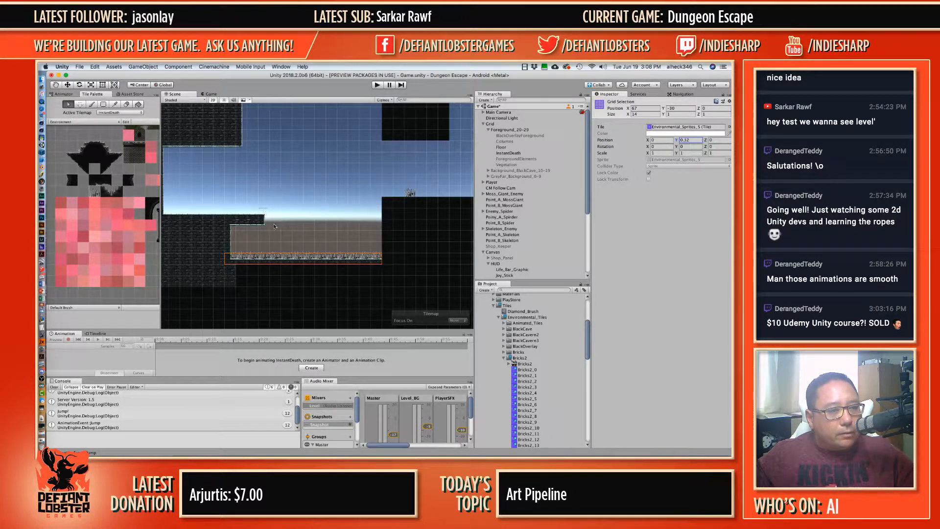
# Step: Make Floor the active tilemap and erase the corner tile at the end of the brick ledge above the pit
pyautogui.scroll(5, 273, 225)
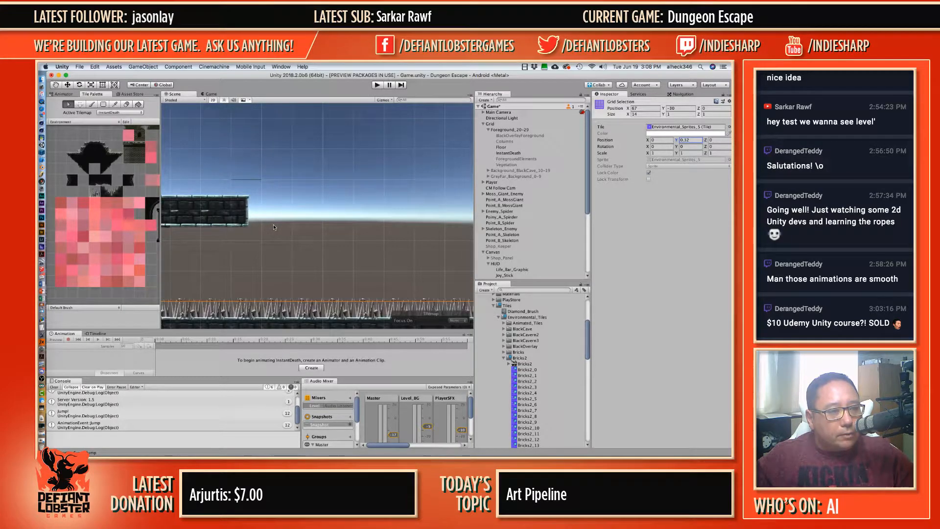
pyautogui.click(126, 104)
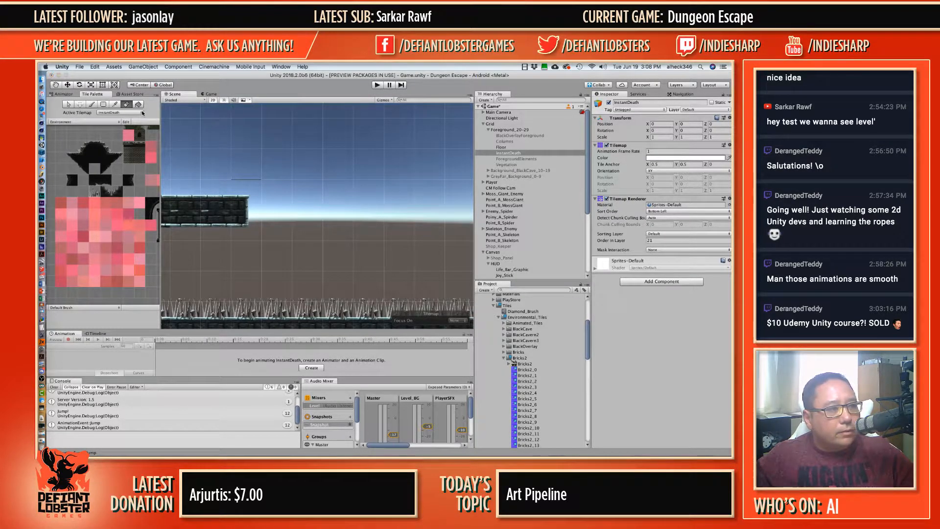
pyautogui.click(120, 113)
pyautogui.click(116, 121)
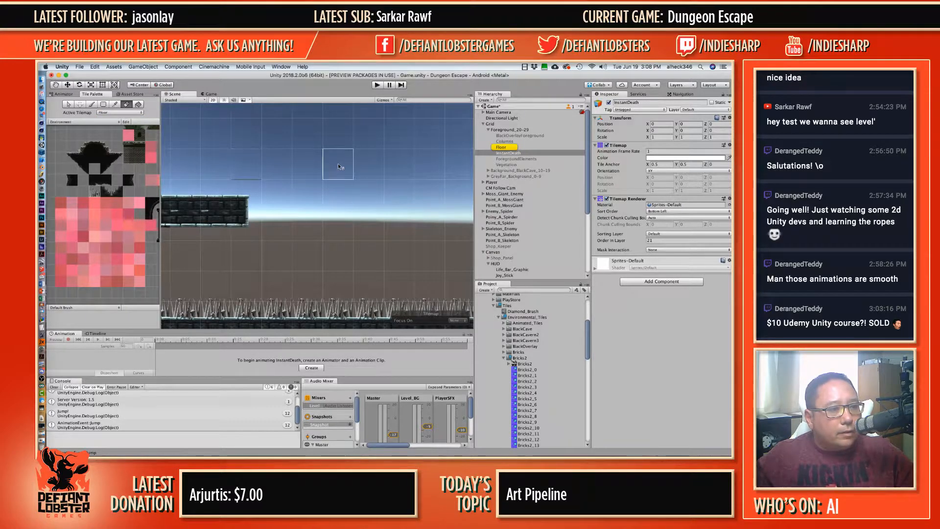
pyautogui.click(247, 196)
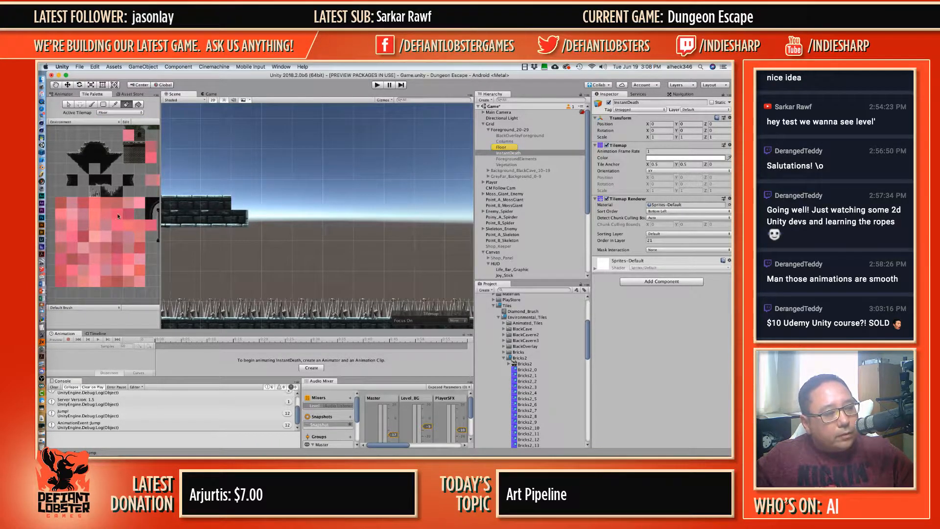
# Step: Find the dark brick tiles in the palette and repaint the missing corner tile at the ledge's end
pyautogui.scroll(-3, 123, 226)
pyautogui.scroll(5, 143, 228)
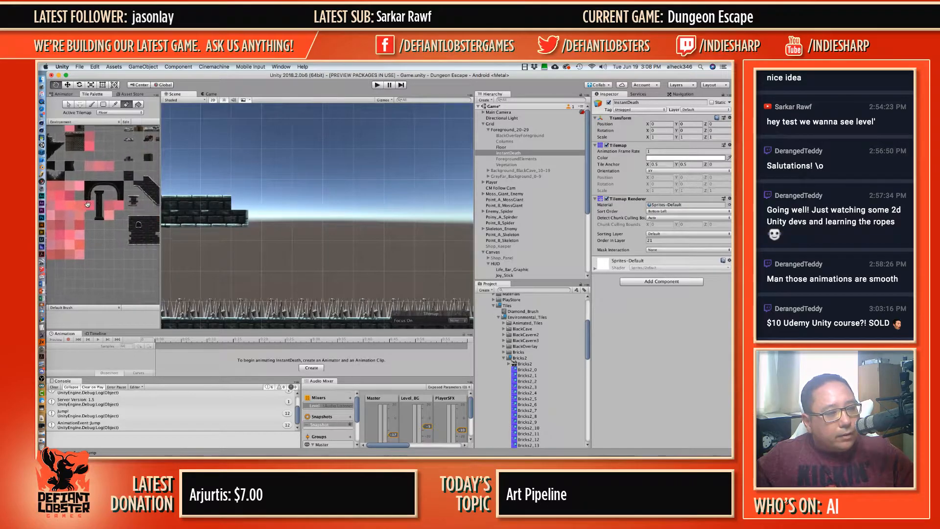
pyautogui.scroll(3, 136, 229)
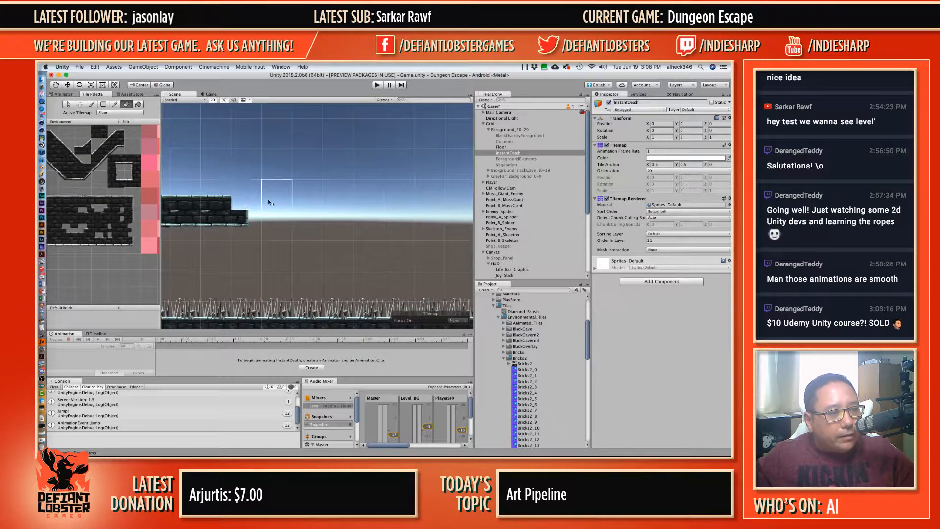
pyautogui.press('b')
pyautogui.click(251, 193)
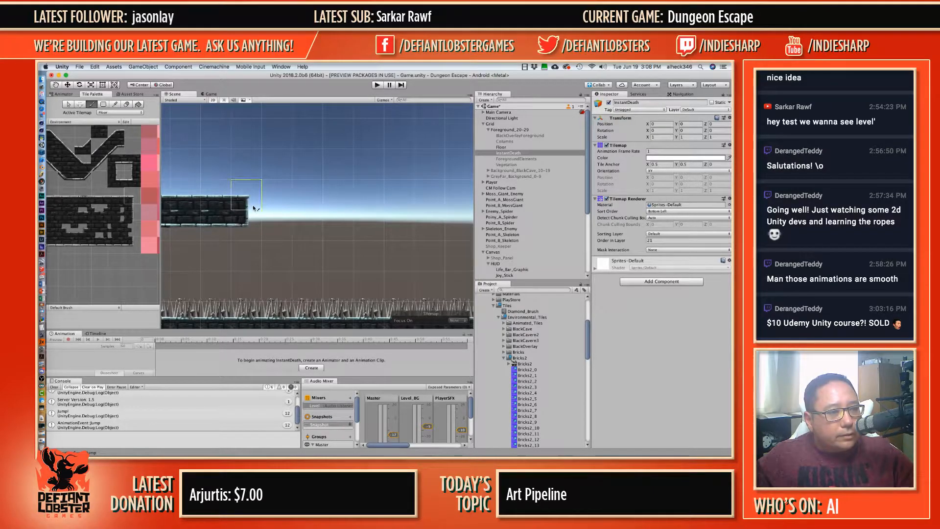
# Step: Erase the ledge's corner tile once more to test the stray line above it, then repaint the tile on the Floor tilemap
pyautogui.click(69, 105)
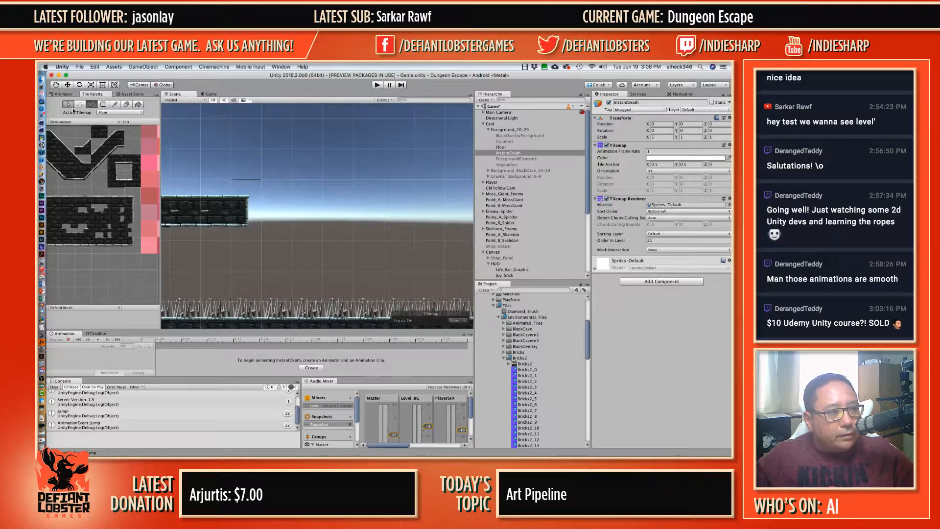
pyautogui.scroll(6, 244, 189)
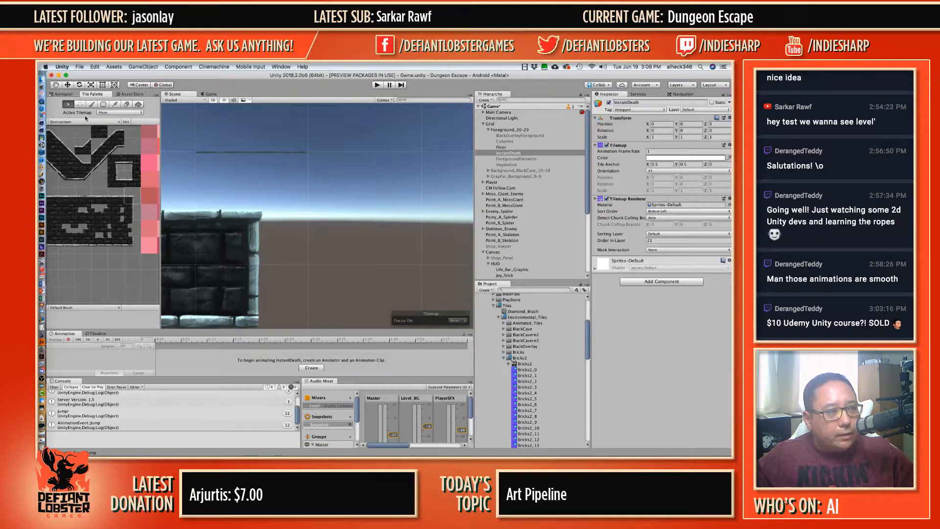
pyautogui.keyDown('shift'); pyautogui.moveTo(306, 154); pyautogui.dragTo(198, 262); pyautogui.keyUp('shift')
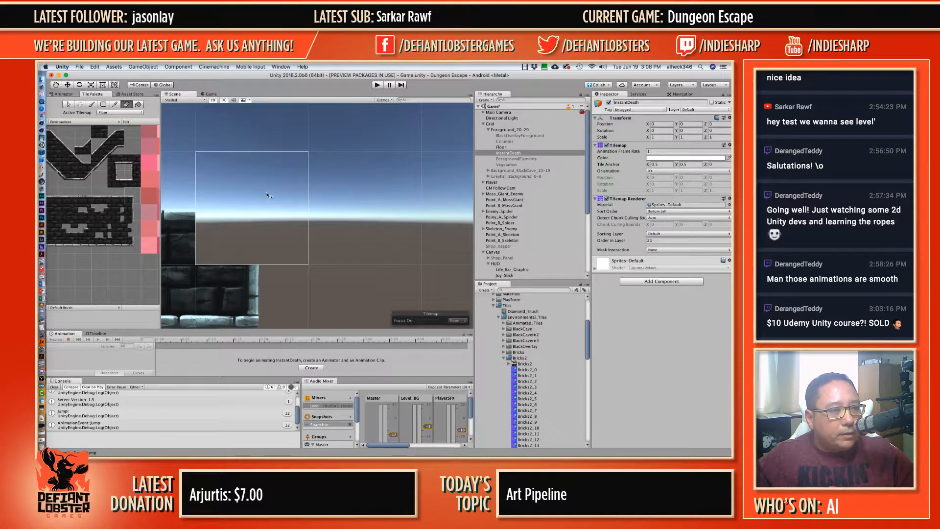
pyautogui.click(120, 112)
pyautogui.click(117, 117)
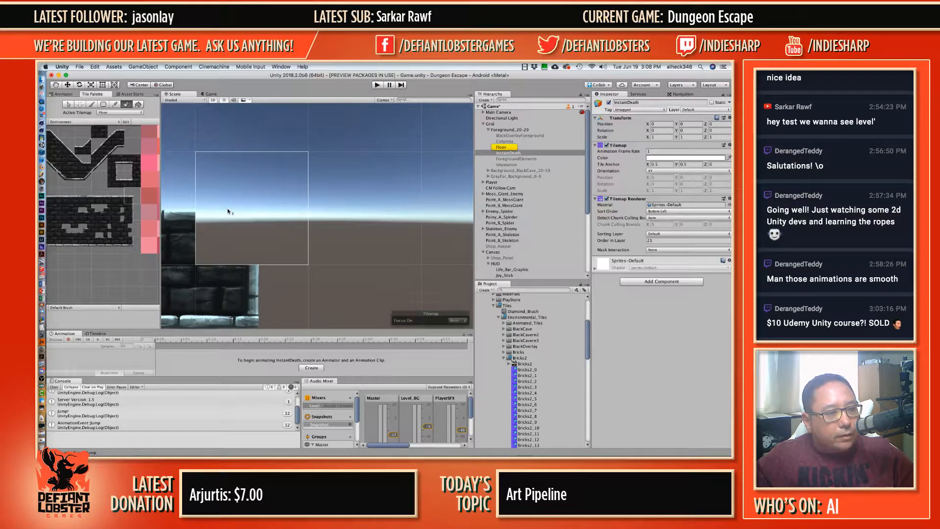
pyautogui.press('b')
pyautogui.click(245, 193)
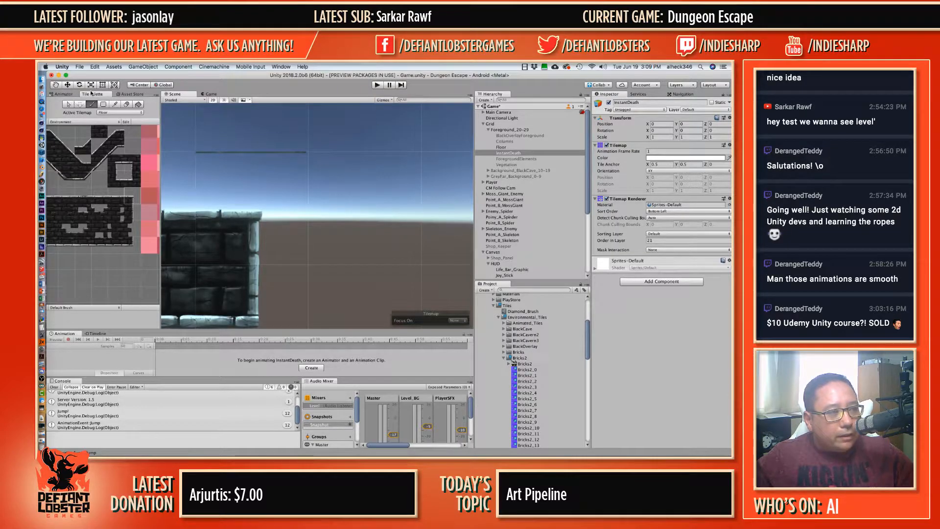
# Step: Enable the Floor object's Tilemap Collider 2D and inspect the collision outlines around the ledge and the stray line above it
pyautogui.click(69, 104)
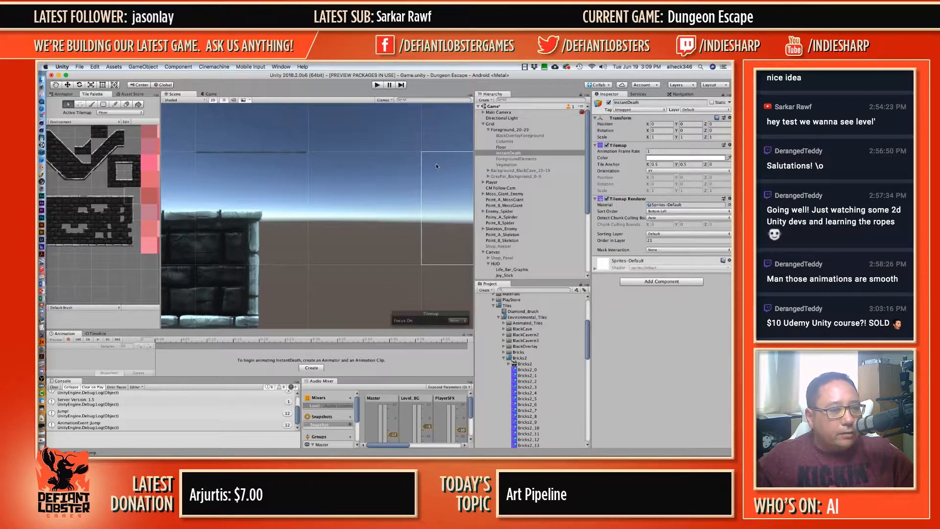
pyautogui.click(504, 148)
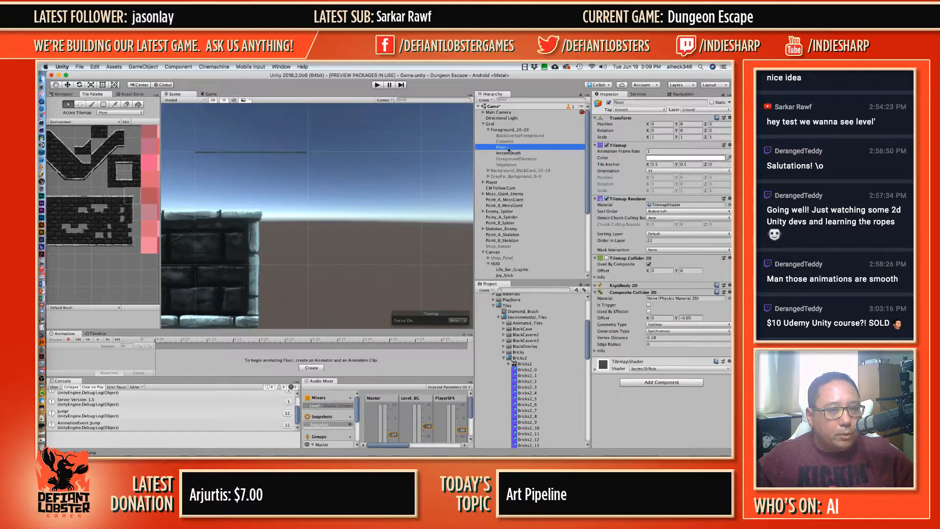
pyautogui.click(607, 259)
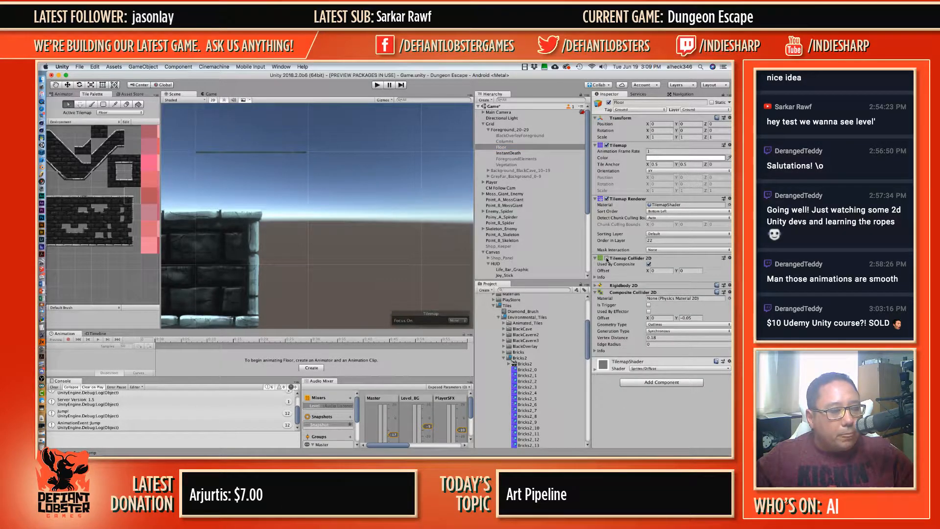
pyautogui.click(287, 166)
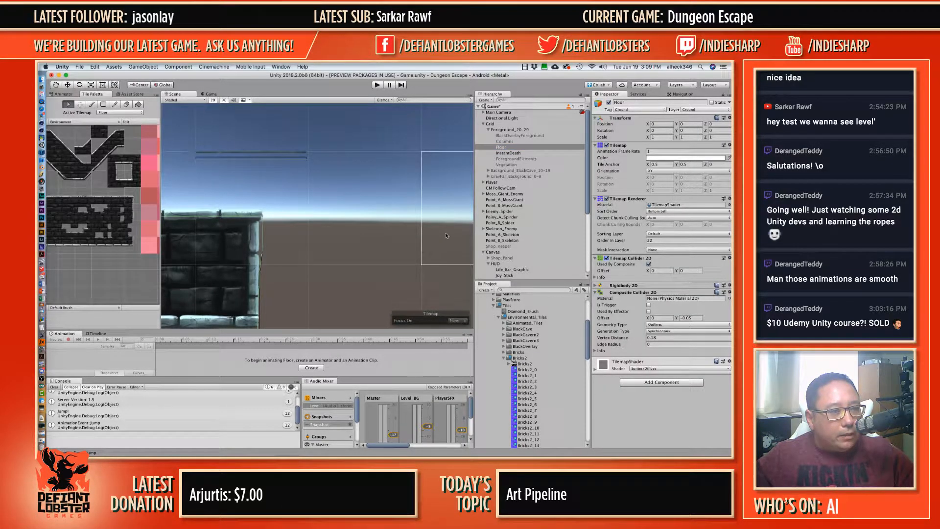
pyautogui.click(327, 234)
pyautogui.click(220, 164)
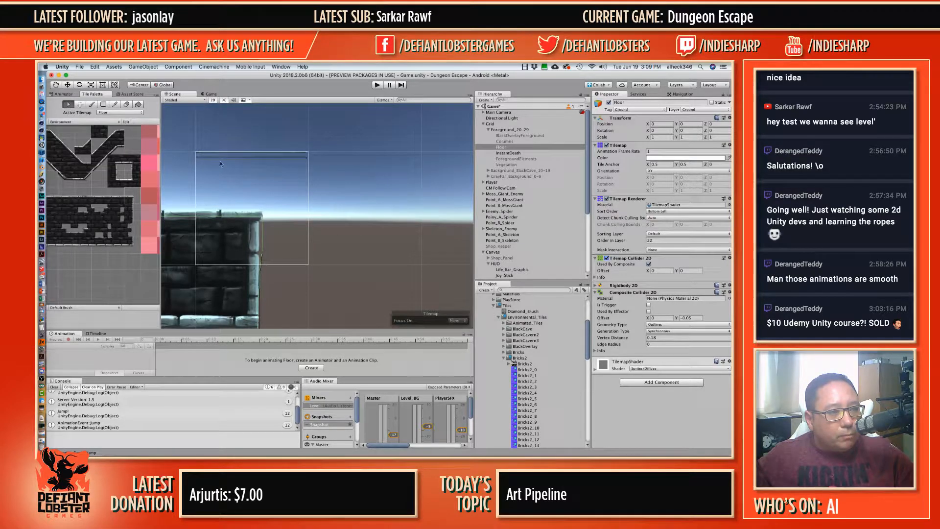
pyautogui.click(323, 216)
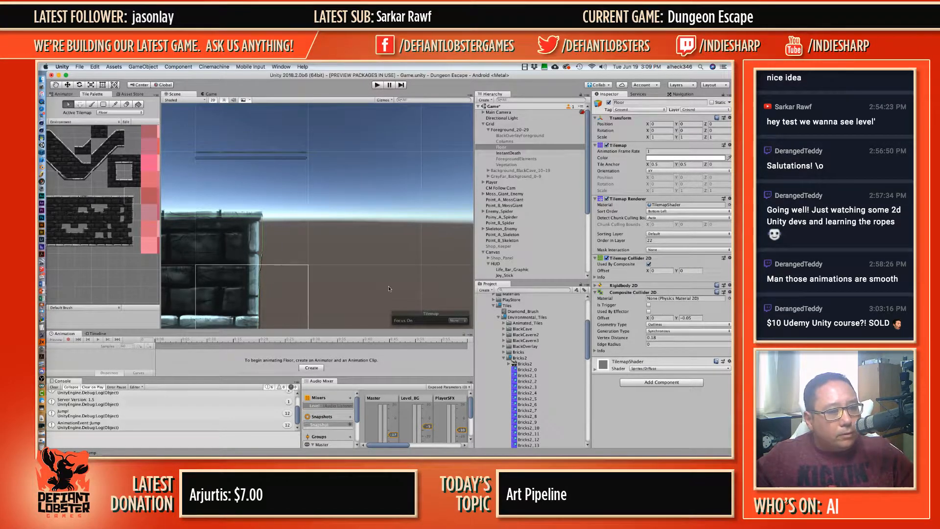
# Step: Reveal the Bricks2 texture in Finder and open Bricks2.png in Photoshop
pyautogui.rightClick(524, 365)
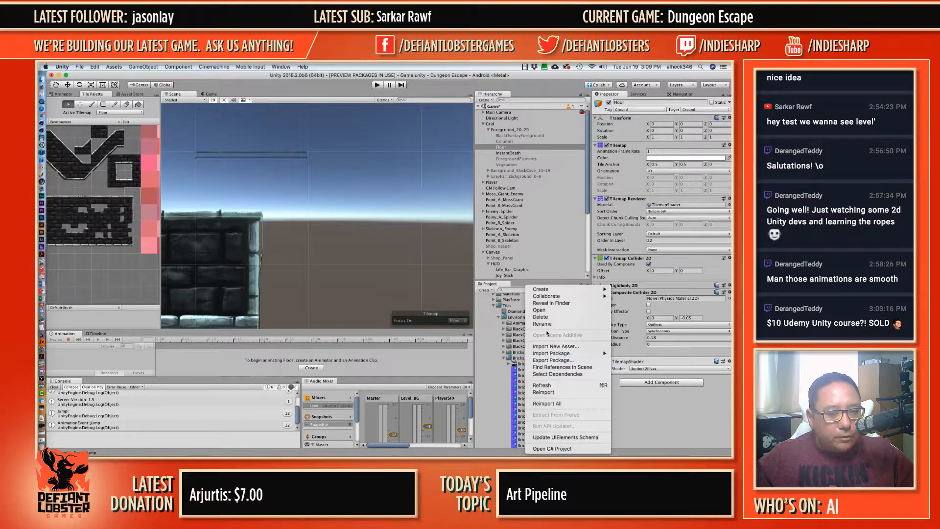
pyautogui.click(546, 304)
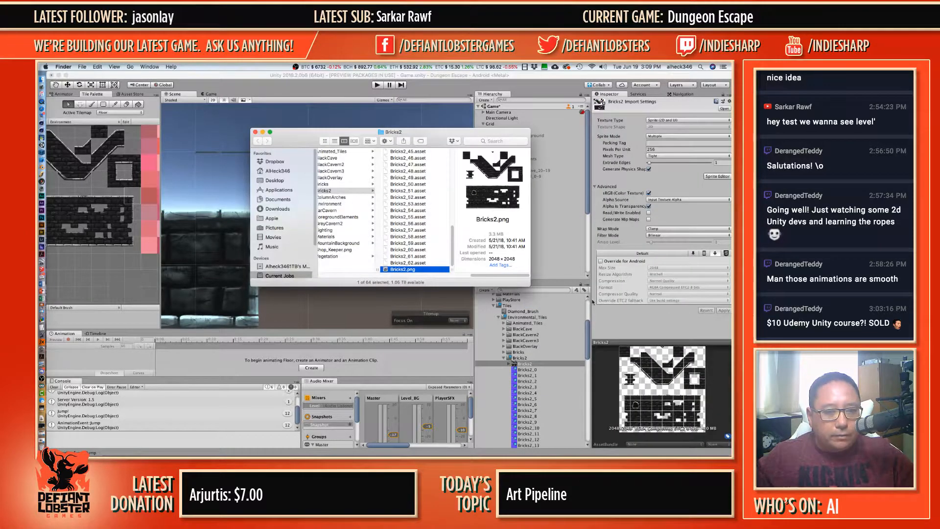
pyautogui.doubleClick(405, 270)
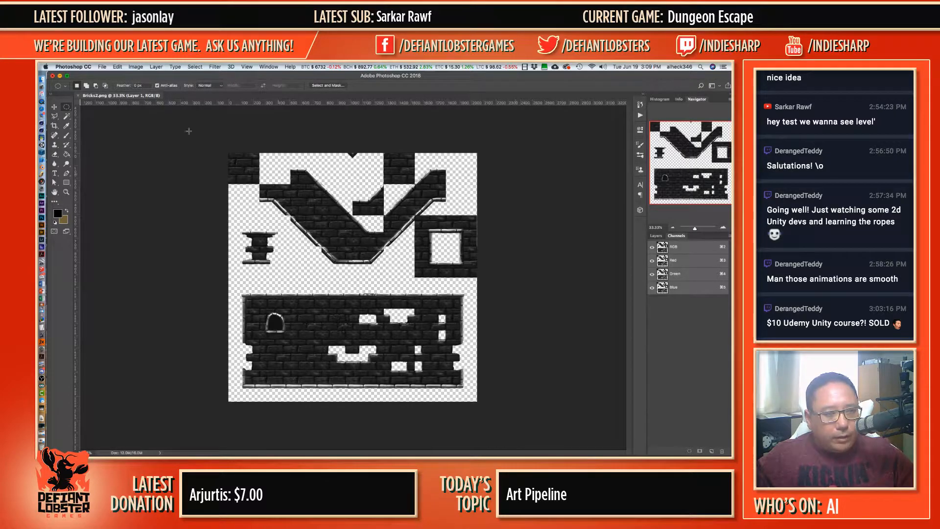
# Step: Create a single slice covering the whole Bricks2.png canvas with the Slice tool and show the document's layers
pyautogui.click(55, 202)
pyautogui.rightClick(55, 202)
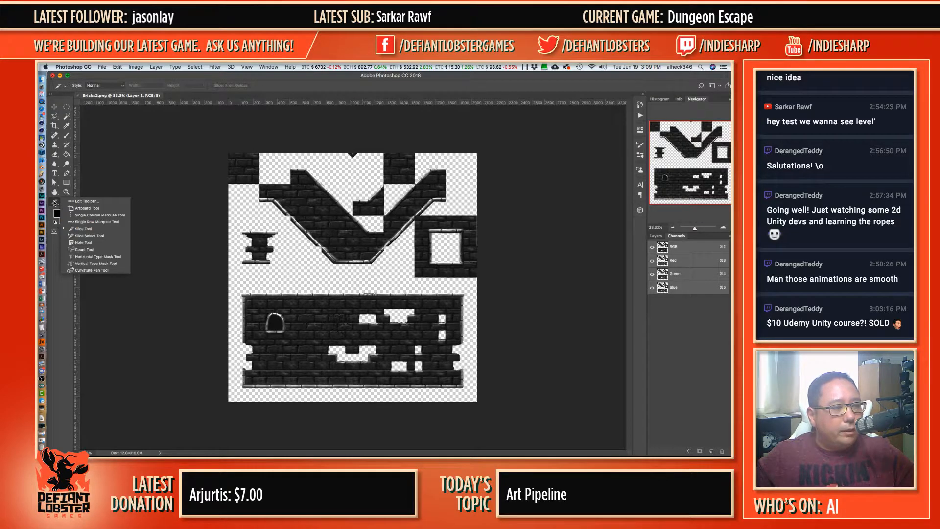
pyautogui.click(55, 203)
pyautogui.moveTo(213, 144)
pyautogui.mouseDown()
pyautogui.moveTo(514, 448)
pyautogui.moveTo(536, 455)
pyautogui.mouseUp()
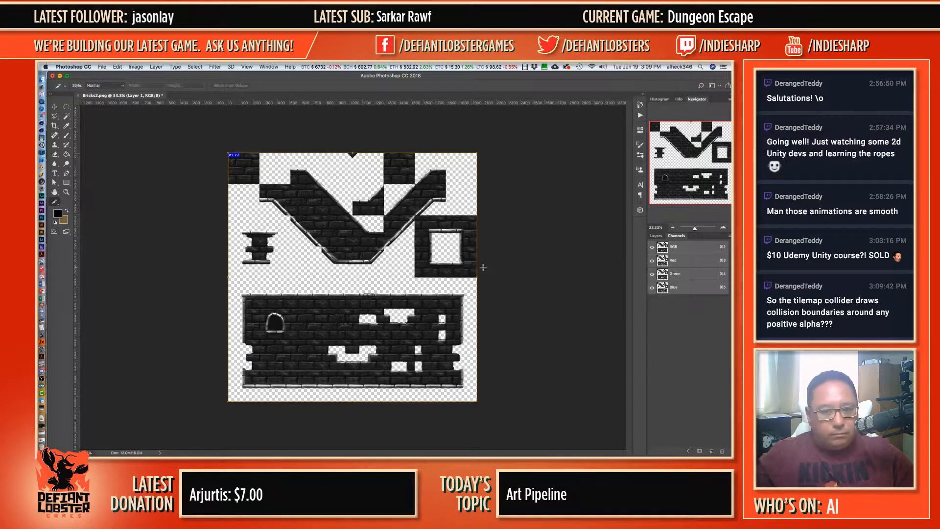
pyautogui.click(656, 235)
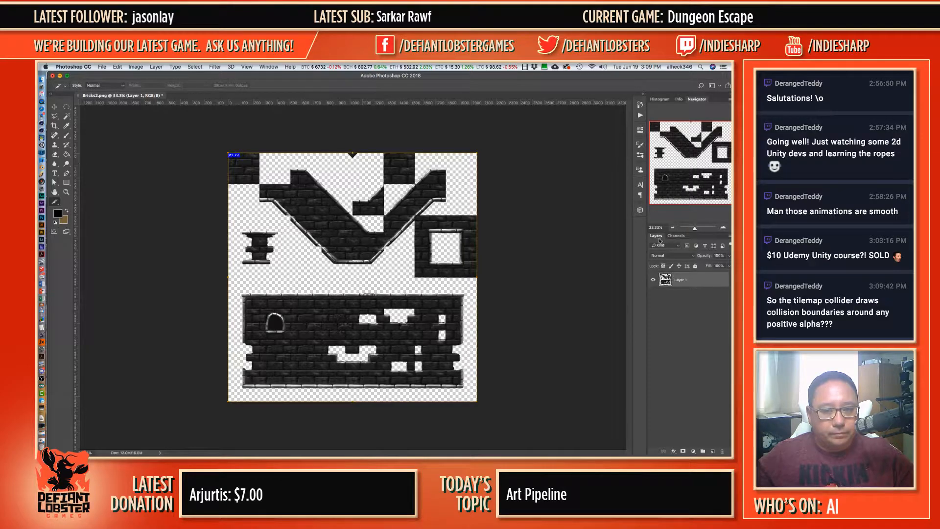
# Step: Divide the full-canvas slice evenly into 8 slices down and 8 slices across
pyautogui.rightClick(232, 155)
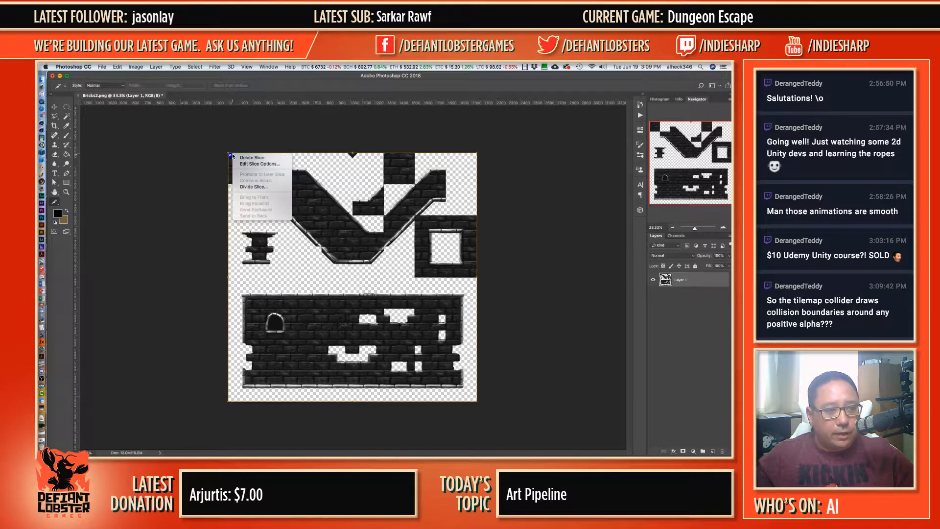
pyautogui.click(259, 186)
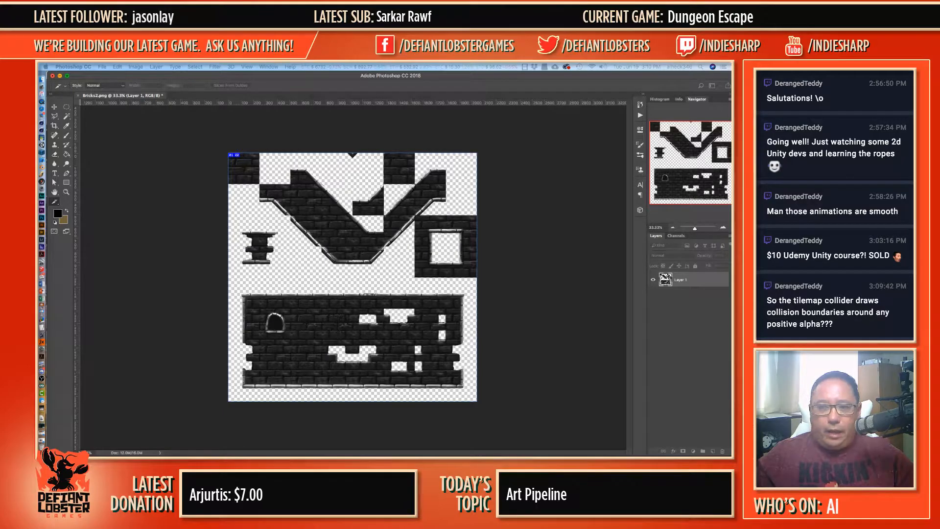
pyautogui.moveTo(365, 84); pyautogui.dragTo(521, 125)
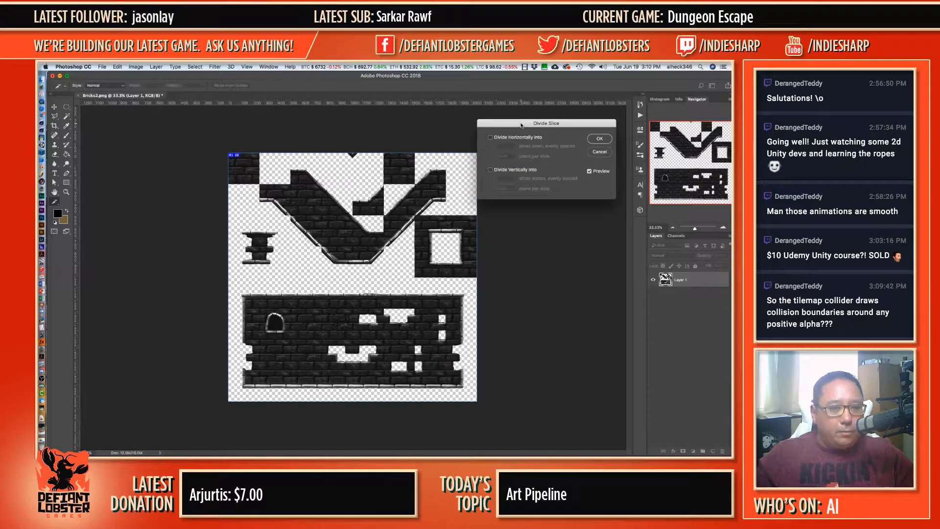
pyautogui.moveTo(504, 126); pyautogui.dragTo(513, 126)
pyautogui.click(499, 137)
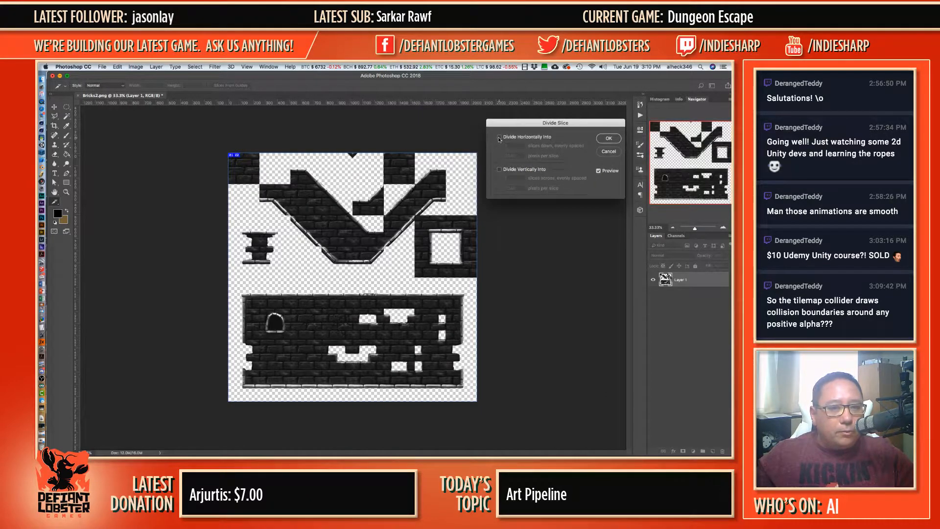
pyautogui.click(499, 170)
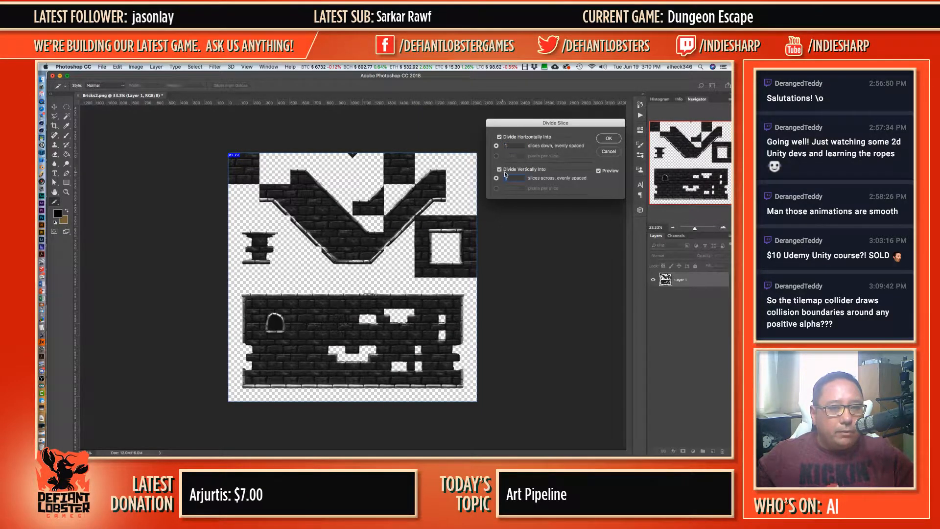
pyautogui.write('8')
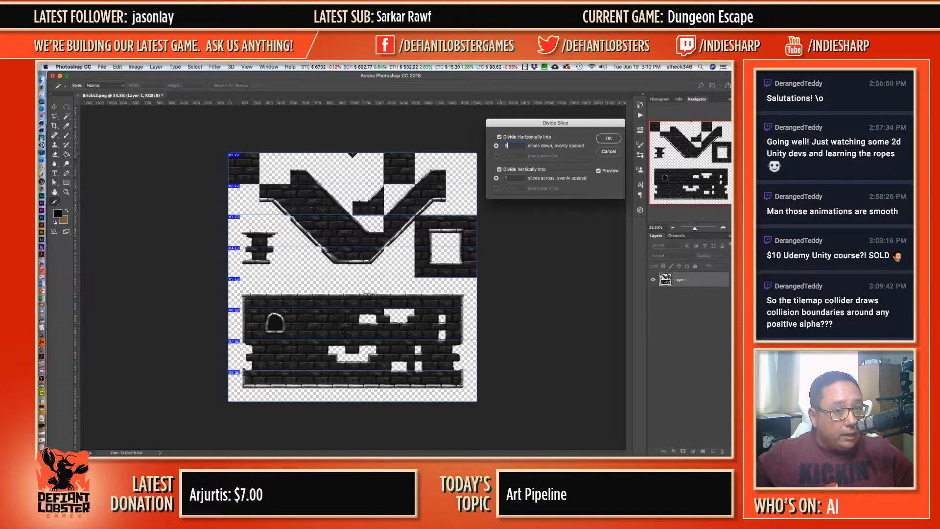
pyautogui.write('8')
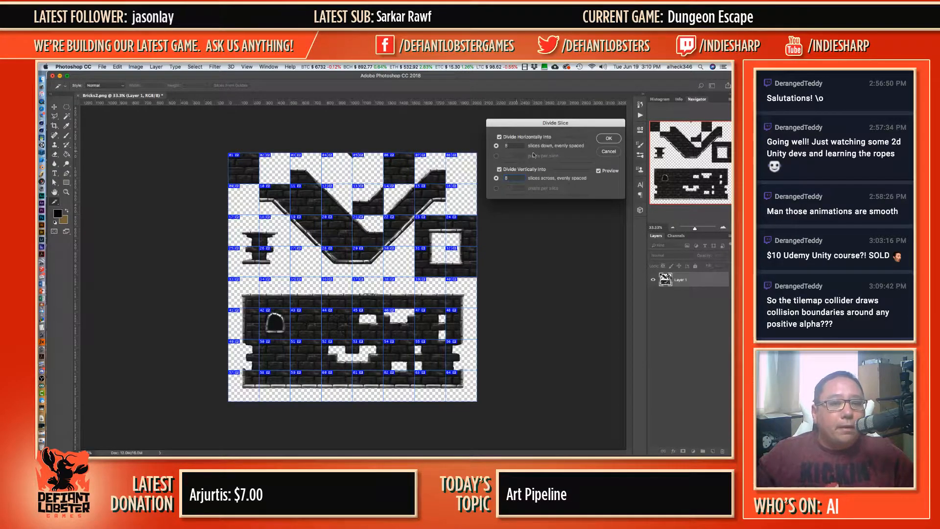
pyautogui.click(608, 139)
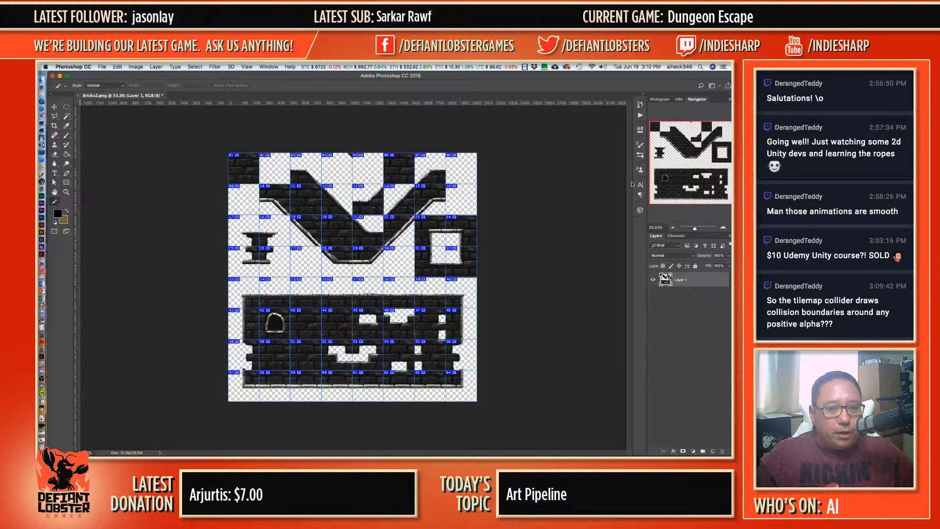
# Step: Cut stray pixels from the transparent strips beside and below the square window block using the Rectangular Marquee tool
pyautogui.click(722, 229)
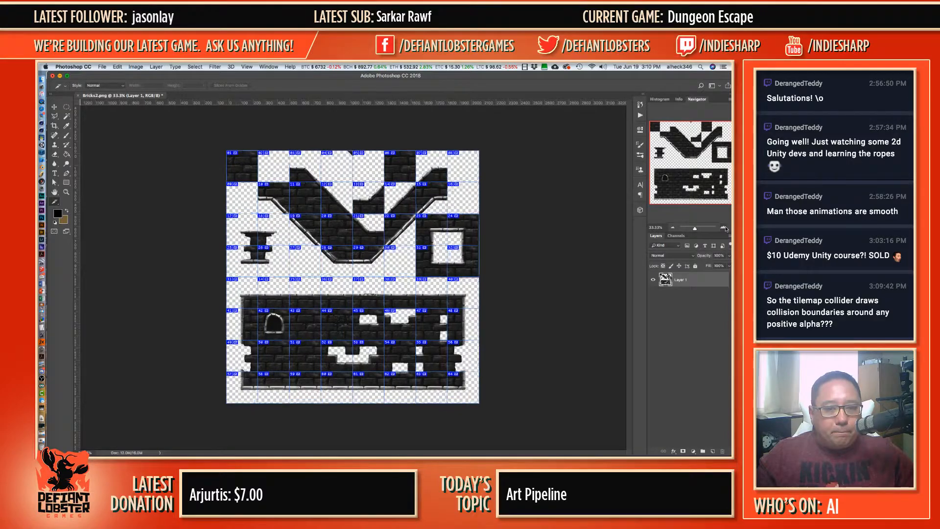
pyautogui.click(722, 228)
pyautogui.click(722, 228)
pyautogui.moveTo(672, 163); pyautogui.dragTo(684, 165)
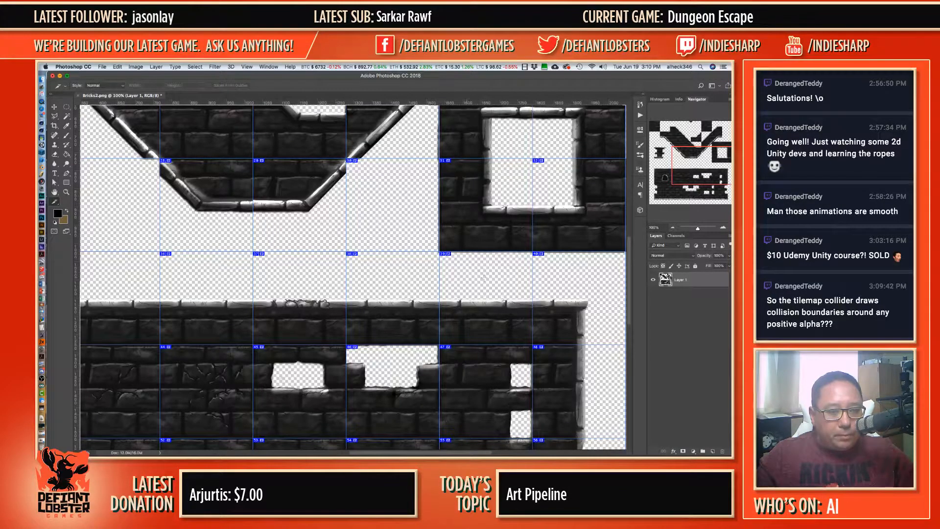
pyautogui.moveTo(400, 277); pyautogui.dragTo(576, 251)
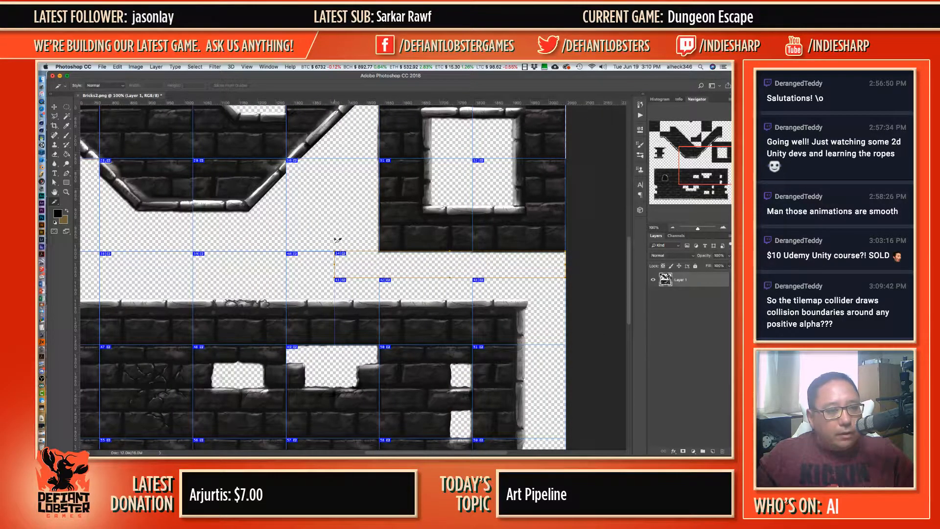
pyautogui.hotkey('ctrl', 'z')
pyautogui.click(65, 107)
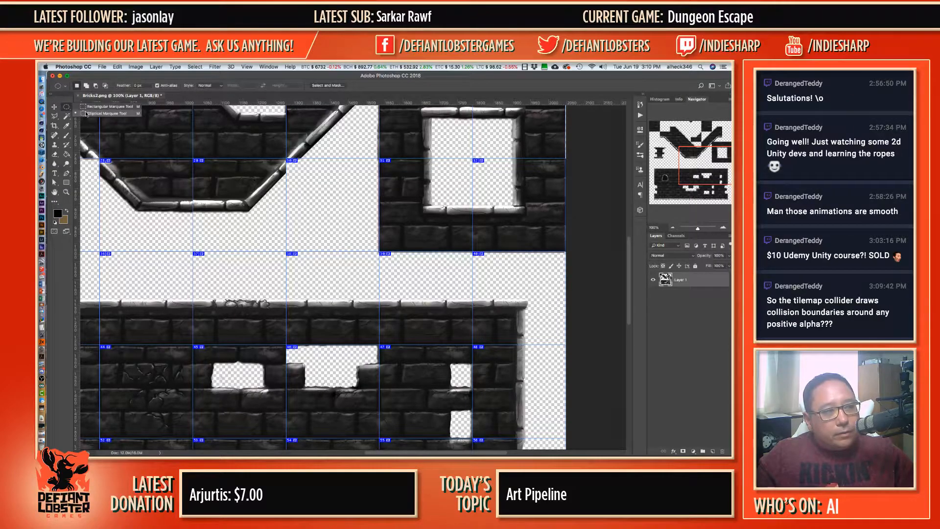
pyautogui.moveTo(356, 283); pyautogui.dragTo(595, 251)
pyautogui.click(597, 258)
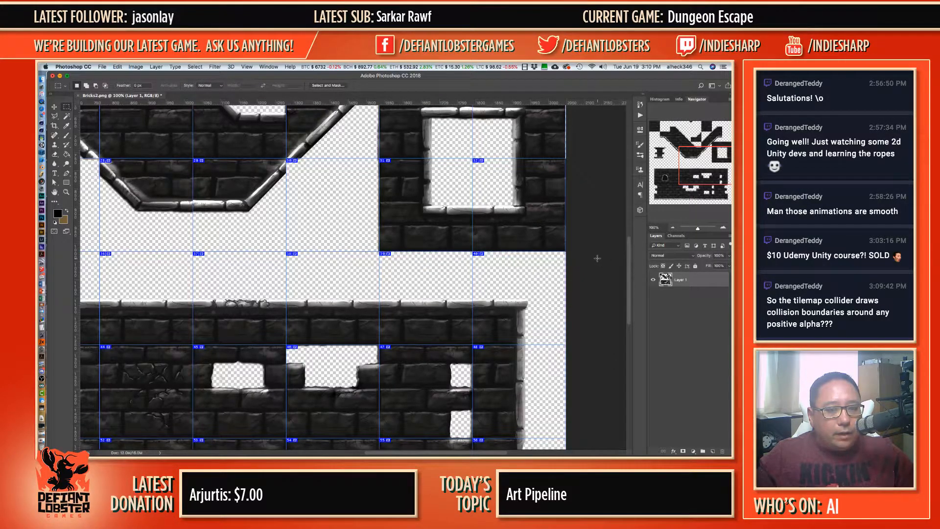
pyautogui.scroll(3, 403, 257)
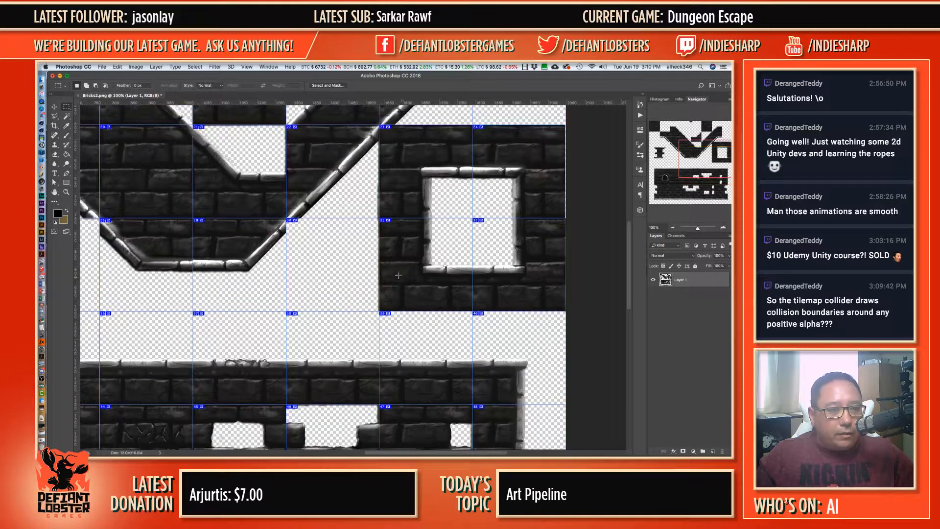
pyautogui.moveTo(349, 205); pyautogui.dragTo(368, 344)
pyautogui.press('super+x')
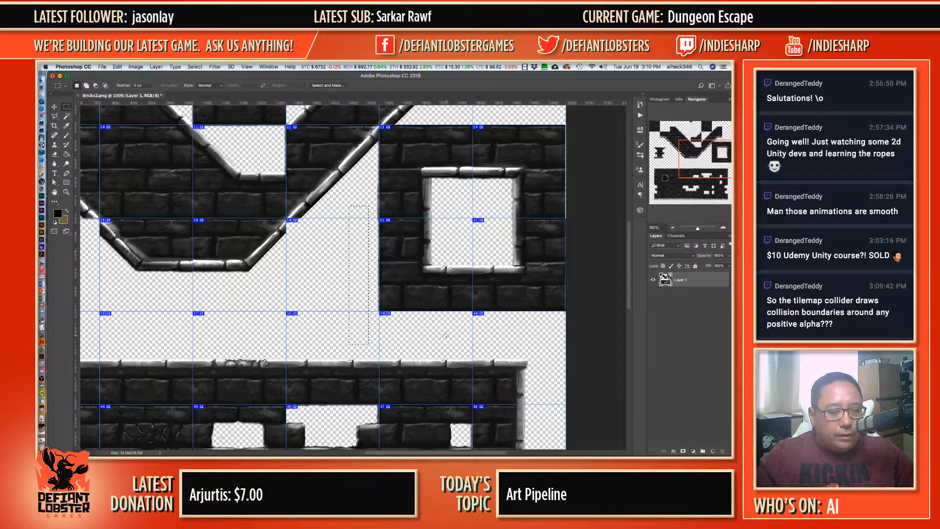
pyautogui.moveTo(356, 312); pyautogui.dragTo(566, 342)
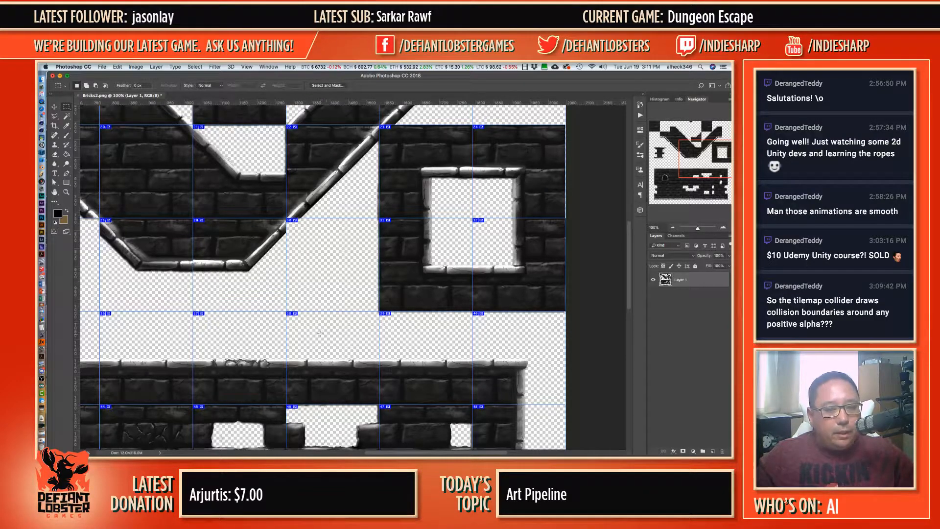
# Step: Reselect the strip under the window block, then paste the cut pixels to check them and undo the paste
pyautogui.moveTo(321, 333); pyautogui.dragTo(594, 310)
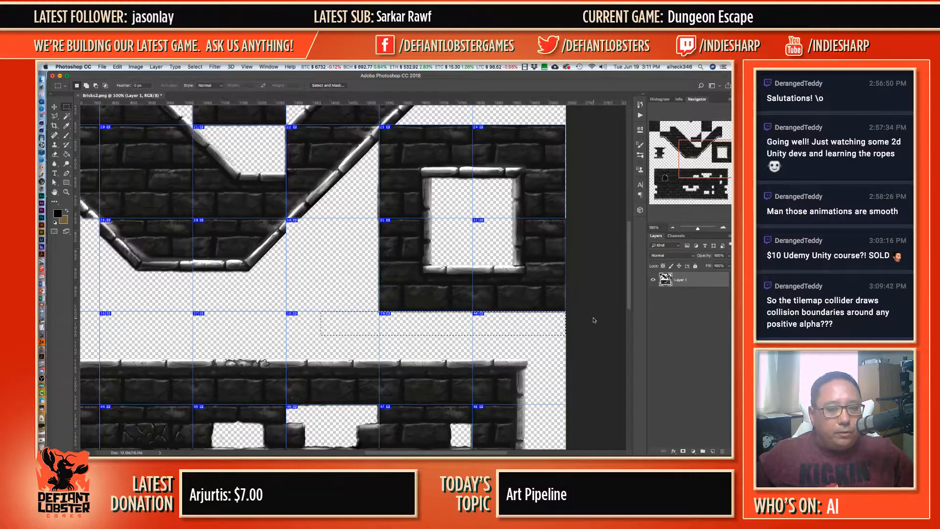
pyautogui.click(593, 318)
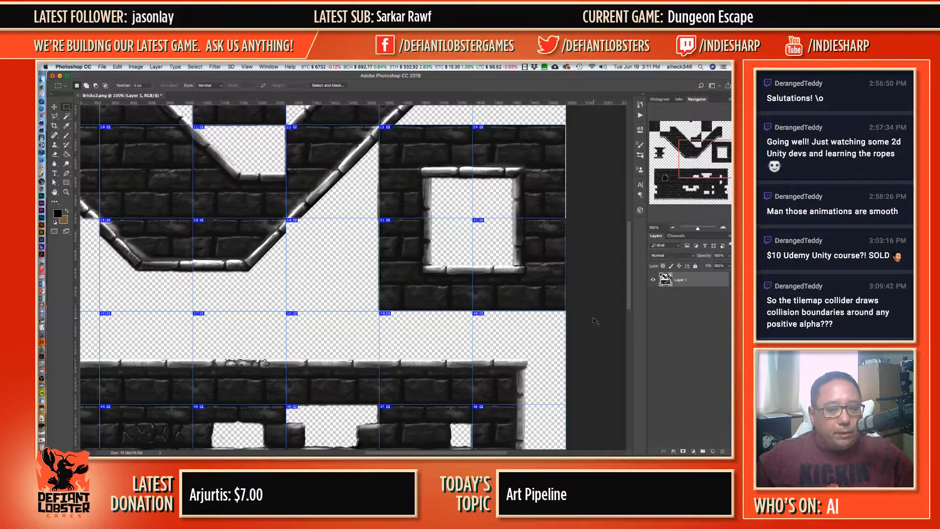
pyautogui.hotkey('ctrl', 'v')
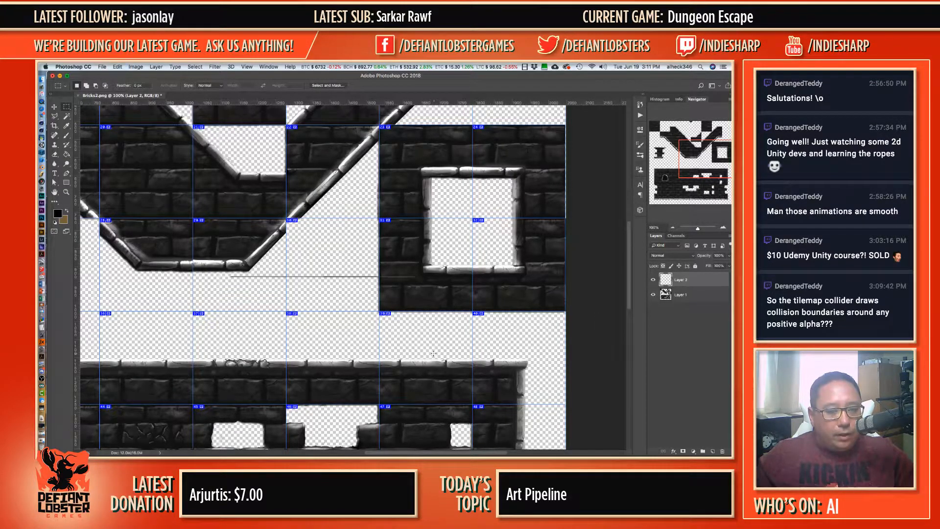
pyautogui.hotkey('ctrl', 'z')
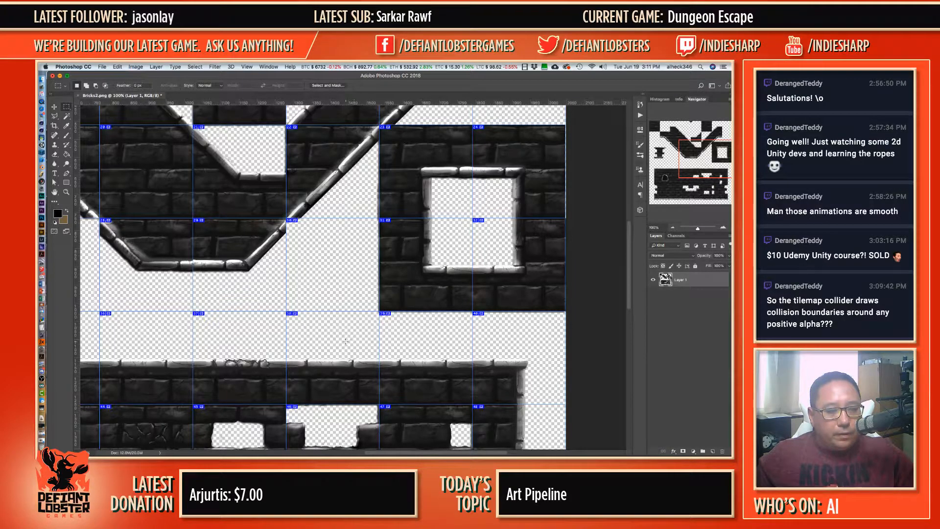
# Step: Select the strip directly along the window block's bottom edge again and cut any remaining stray pixels
pyautogui.keyDown('shift'); pyautogui.moveTo(358, 340); pyautogui.dragTo(598, 312); pyautogui.keyUp('shift')
pyautogui.moveTo(484, 328)
pyautogui.mouseDown()
pyautogui.moveTo(485, 341)
pyautogui.moveTo(486, 328)
pyautogui.mouseUp()
pyautogui.click(519, 340)
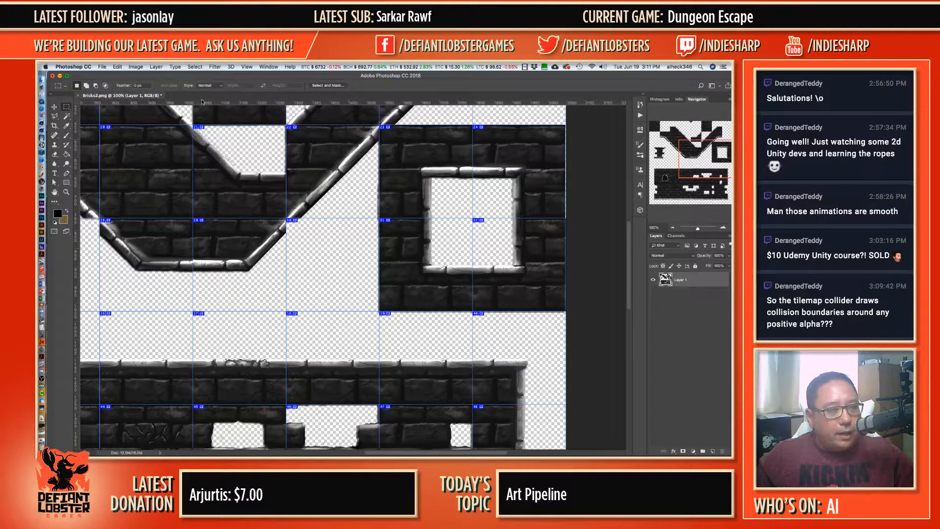
pyautogui.click(135, 67)
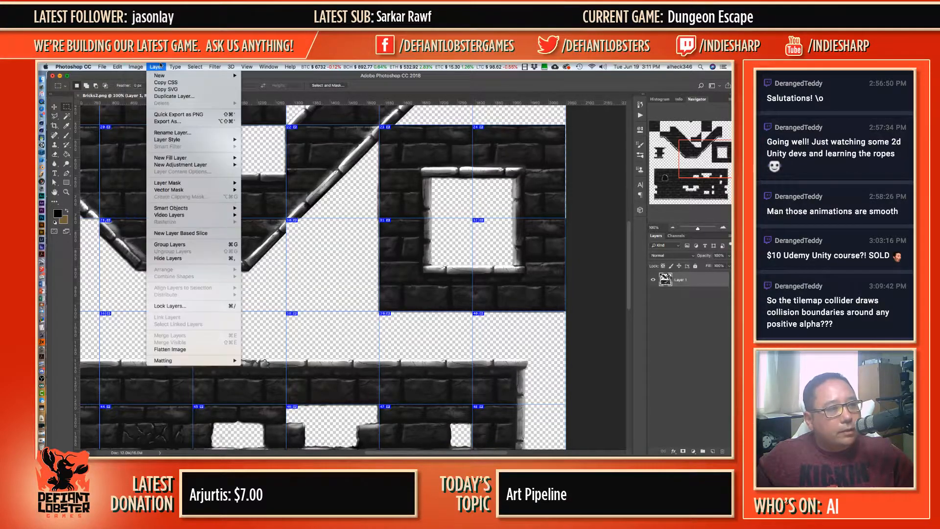
pyautogui.moveTo(203, 66)
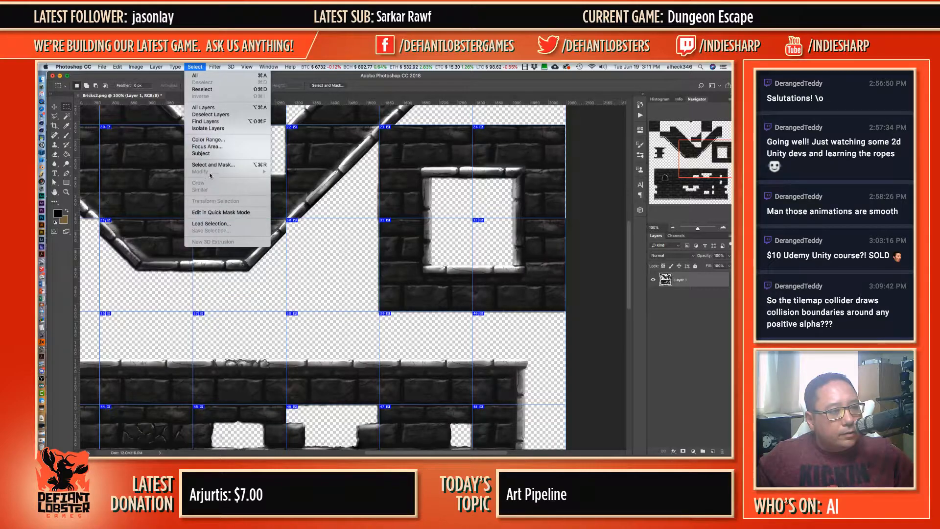
pyautogui.click(328, 223)
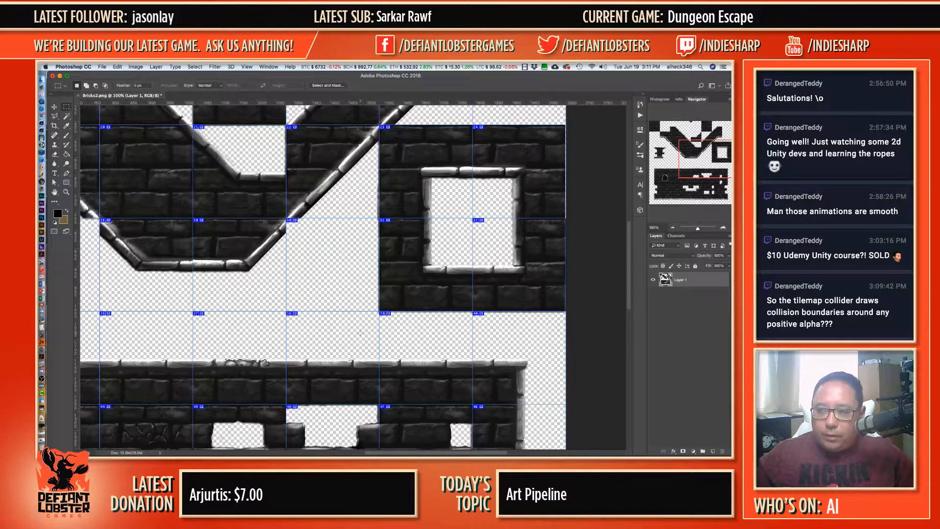
pyautogui.moveTo(509, 309); pyautogui.dragTo(574, 312)
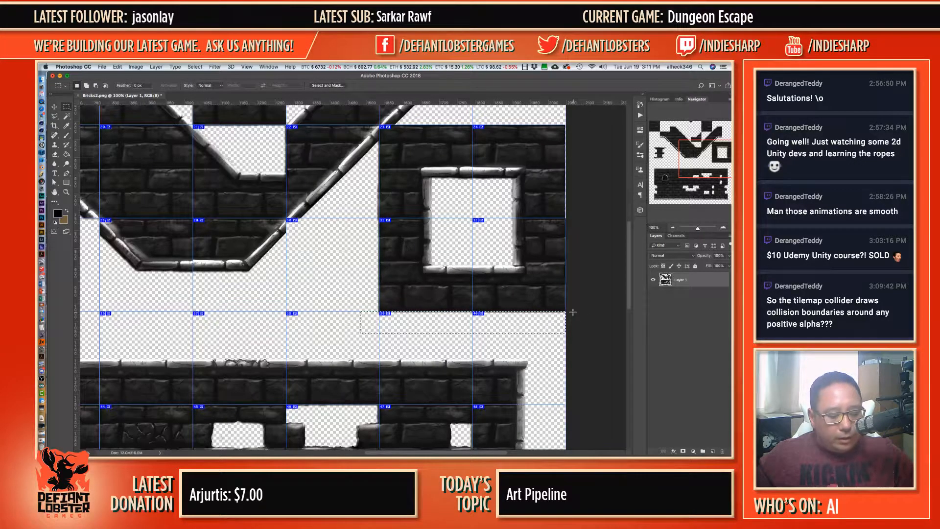
pyautogui.press('super+x')
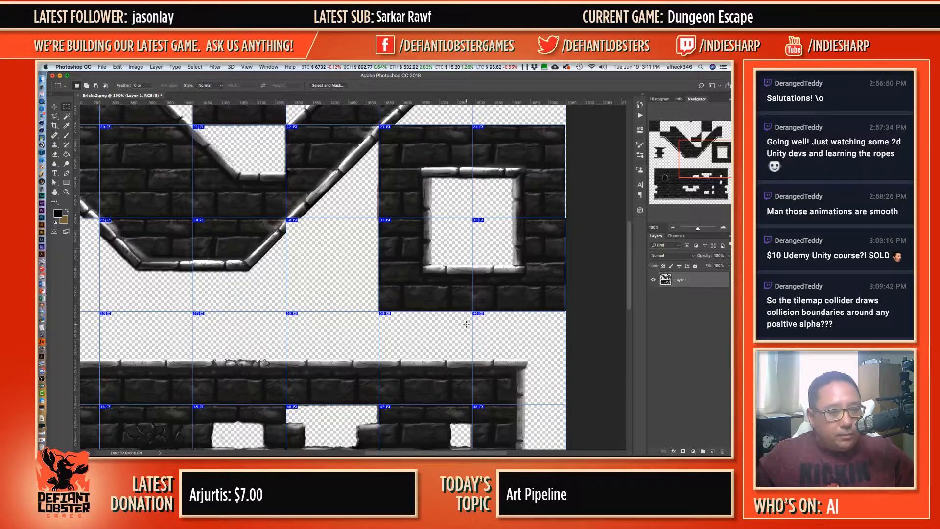
# Step: Delete the narrow strip of pixels along the window block's outer edge facing the diagonal ramp and clear the selection
pyautogui.moveTo(696, 156)
pyautogui.mouseDown()
pyautogui.moveTo(648, 153)
pyautogui.moveTo(653, 186)
pyautogui.moveTo(694, 184)
pyautogui.moveTo(707, 154)
pyautogui.mouseUp()
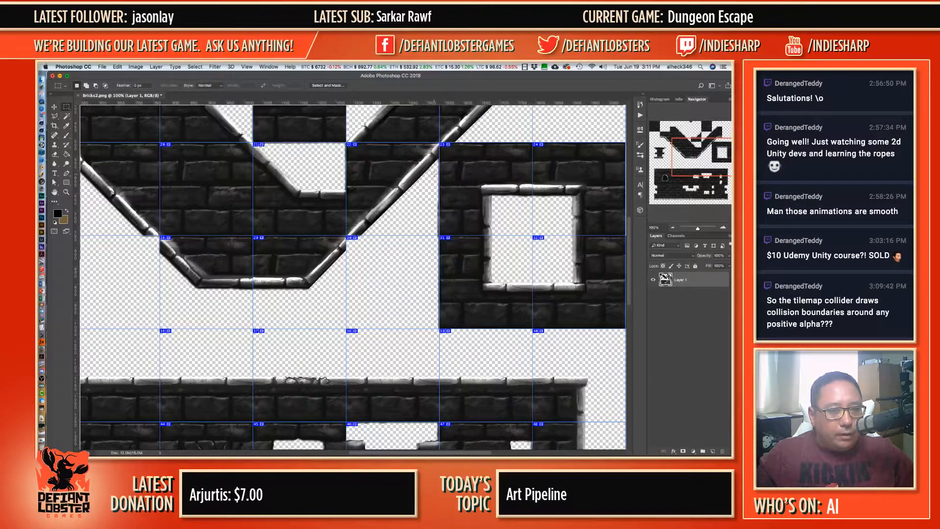
pyautogui.moveTo(438, 162); pyautogui.dragTo(439, 351)
pyautogui.press('Delete')
pyautogui.press('super+d')
pyautogui.scroll(1, 435, 278)
pyautogui.scroll(3, 435, 278)
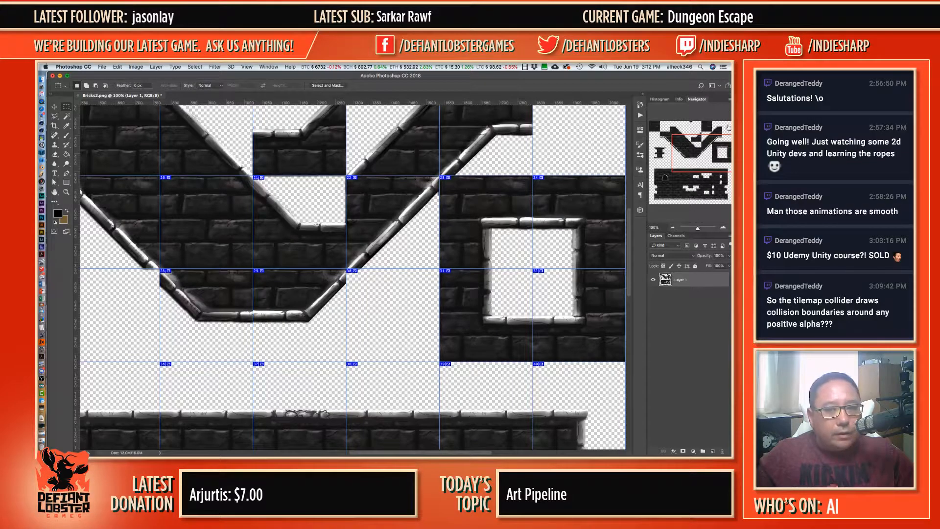
# Step: Remove the leftover pixel patch between the diagonal trim and the window block with the Lasso tool, and save Bricks2.png
pyautogui.click(723, 227)
pyautogui.click(722, 227)
pyautogui.moveTo(696, 153); pyautogui.dragTo(709, 144)
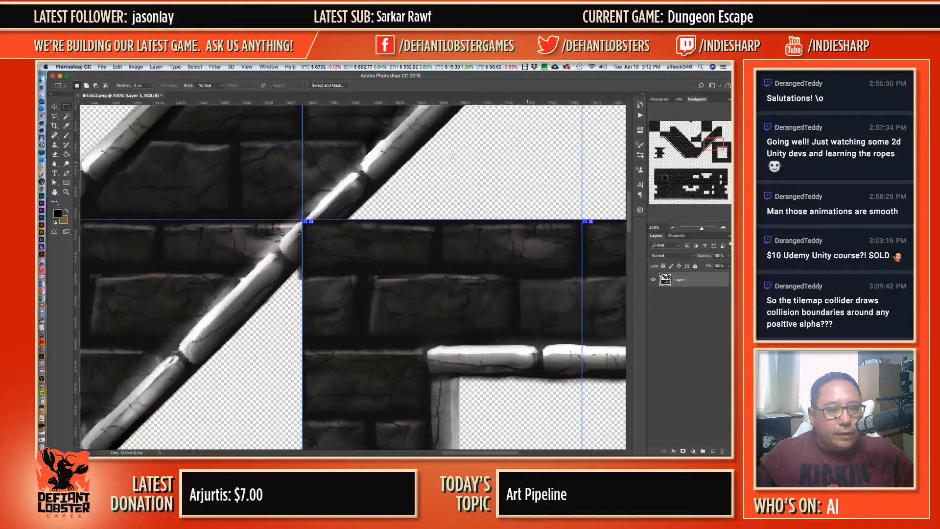
pyautogui.click(55, 116)
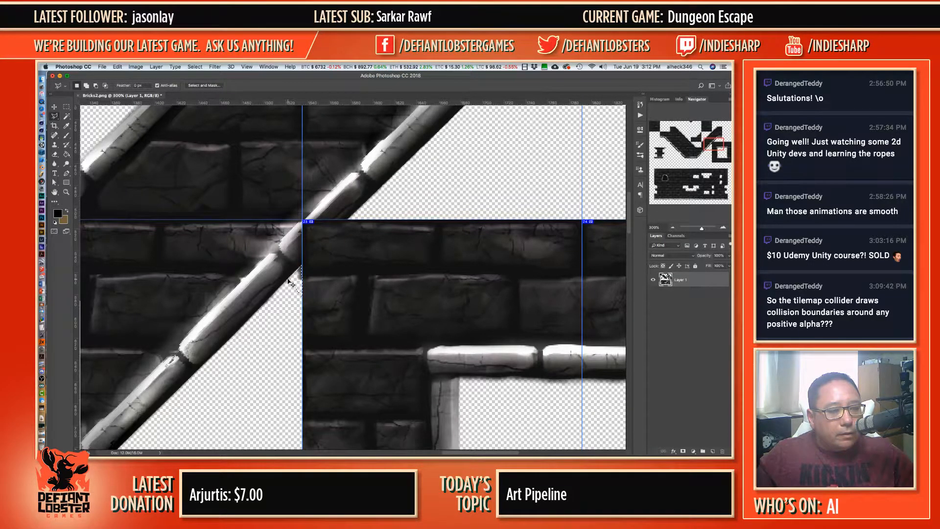
pyautogui.press('super+s')
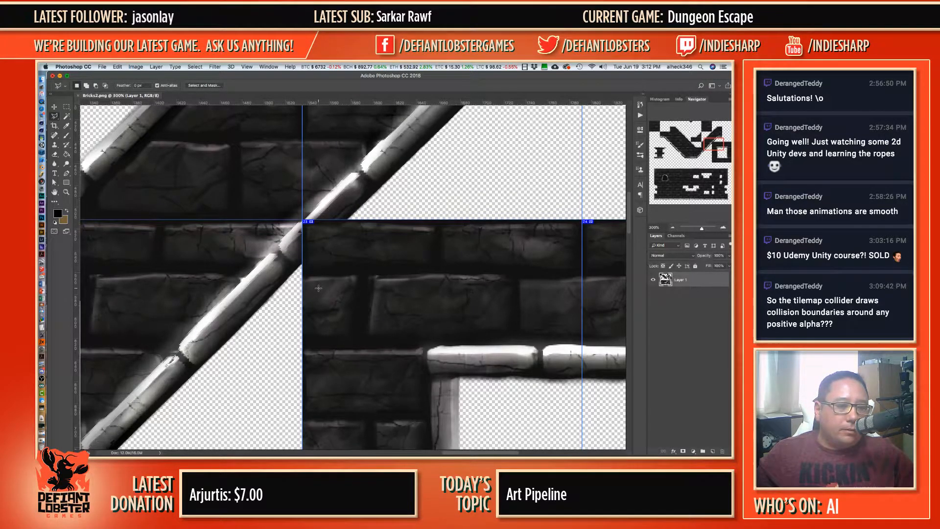
# Step: Switch to Unity and refresh the Floor object's collision outlines by disabling and re-enabling its Tilemap Collider 2D
pyautogui.press('super+Tab')
pyautogui.press('super+shift+Tab')
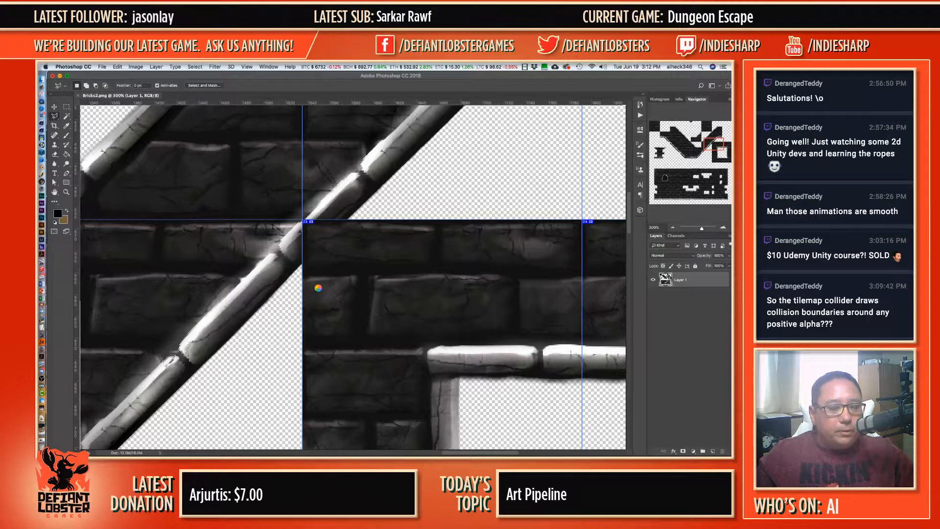
pyautogui.press('super+Tab')
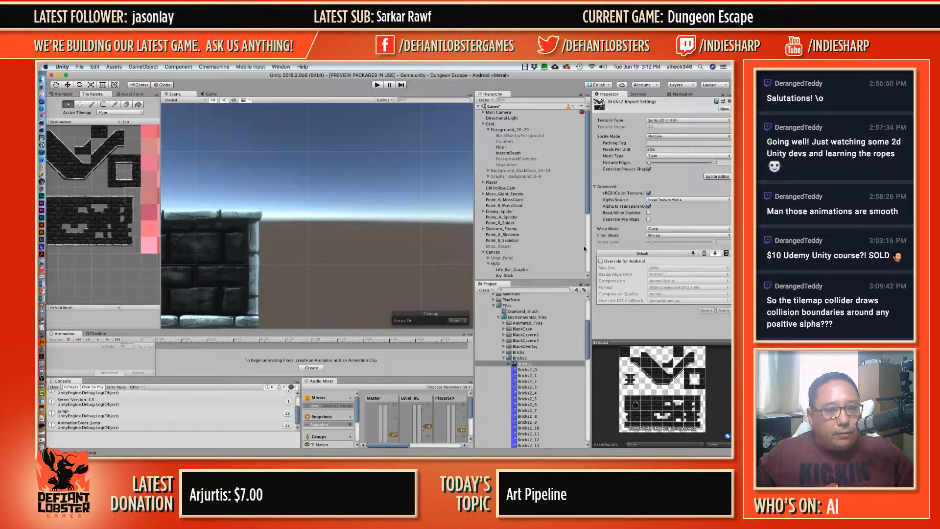
pyautogui.click(501, 147)
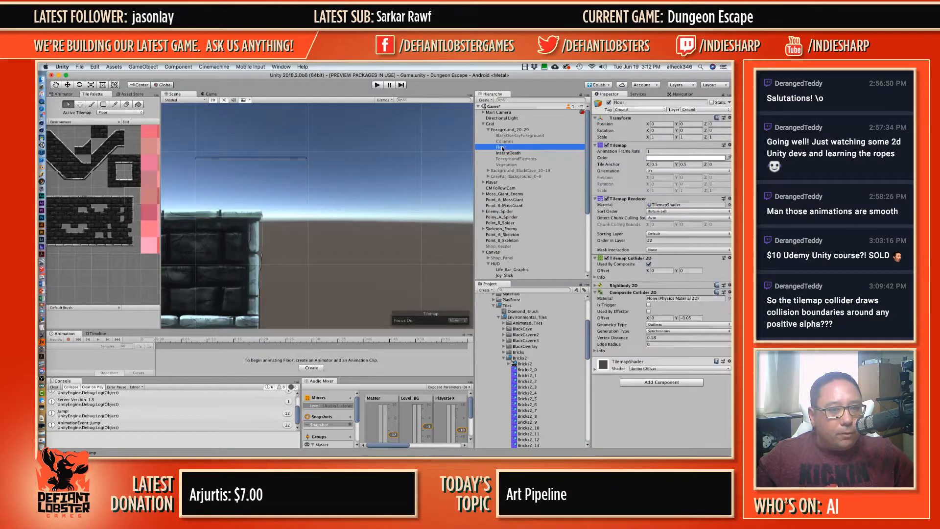
pyautogui.click(607, 258)
pyautogui.click(607, 258)
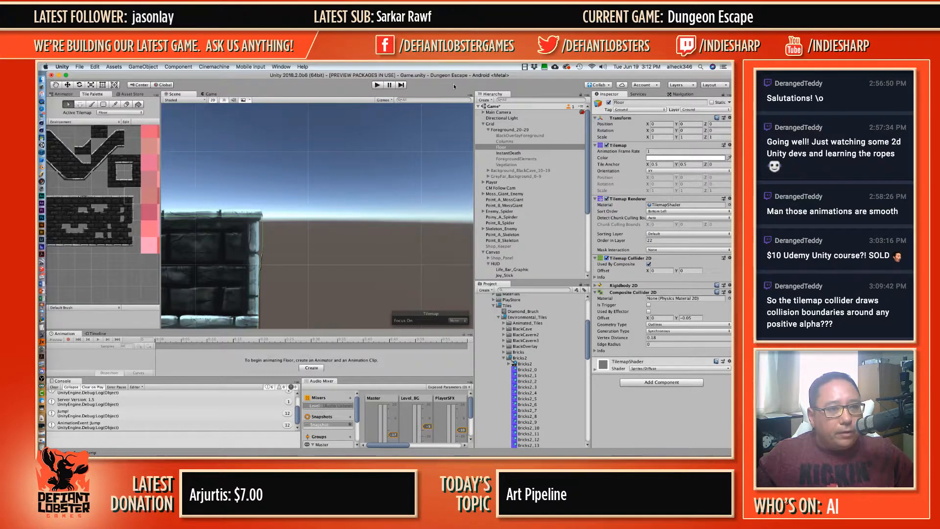
# Step: Examine the Floor tilemap's refreshed collision outlines around the brick block and its stepped edges for stray lines
pyautogui.scroll(-5, 405, 214)
pyautogui.scroll(-10, 406, 214)
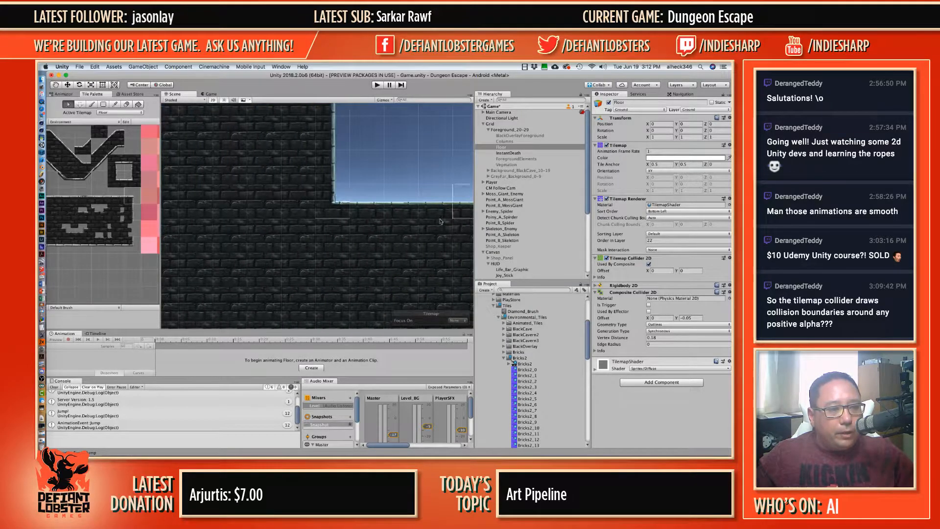
pyautogui.moveTo(424, 239); pyautogui.dragTo(420, 271, button='middle')
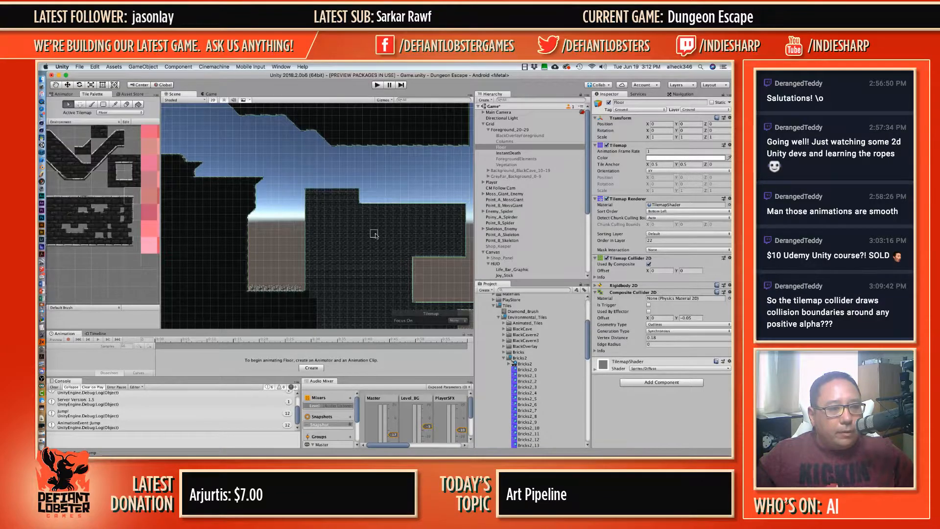
pyautogui.scroll(8, 346, 210)
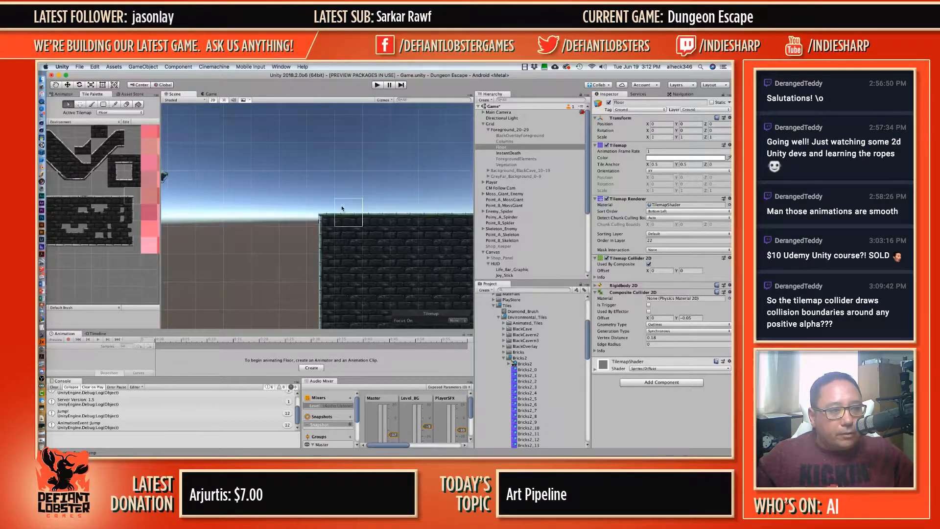
pyautogui.scroll(3, 342, 210)
pyautogui.scroll(-5, 388, 210)
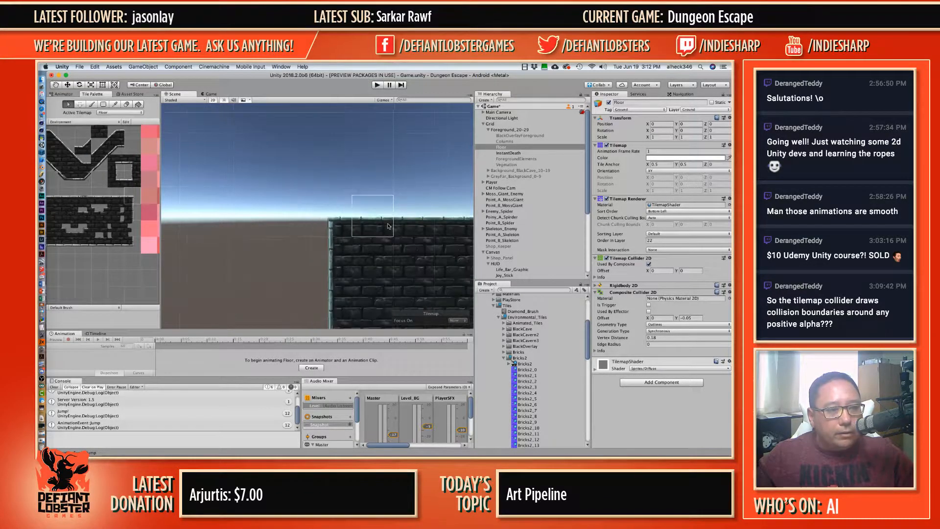
pyautogui.scroll(4, 338, 261)
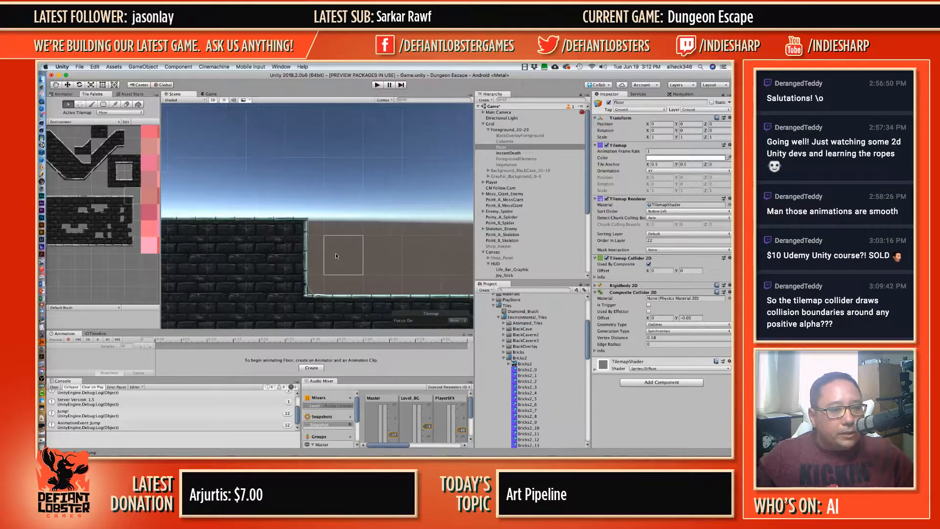
pyautogui.scroll(-5, 339, 225)
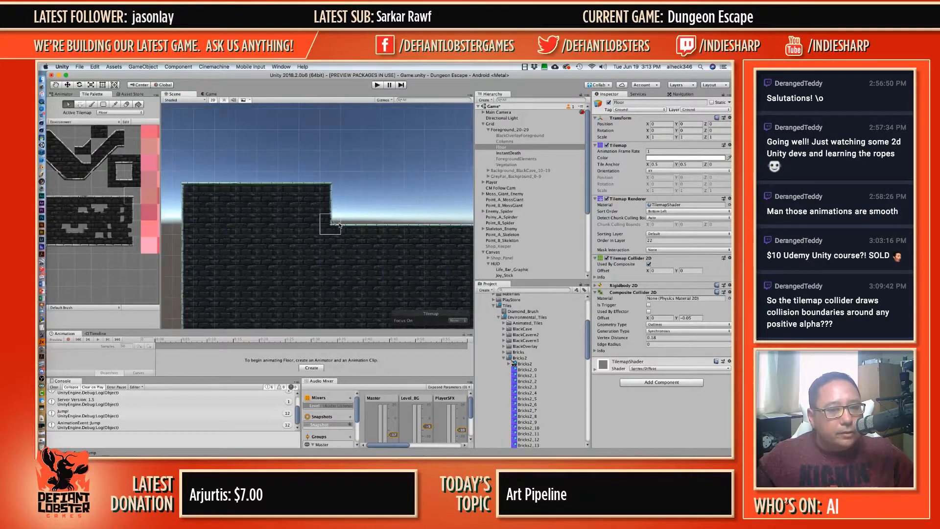
# Step: Start a playtest and run the character from the start ledge past the spider to the cliff edge
pyautogui.click(378, 85)
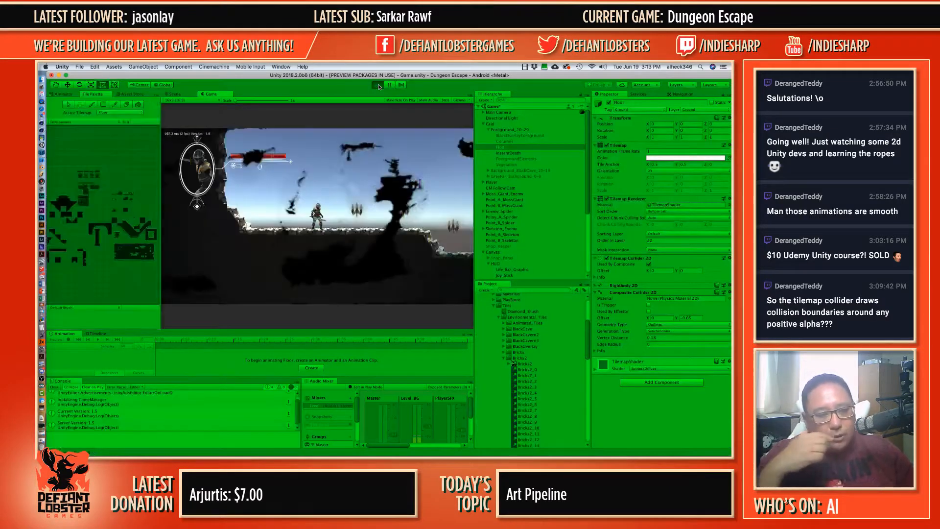
pyautogui.press('Right')
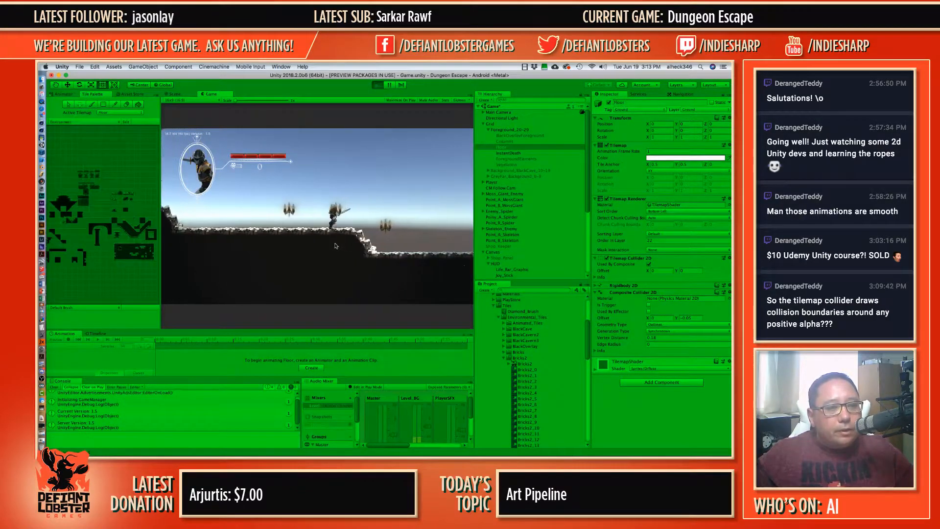
pyautogui.press('space')
pyautogui.press('Right')
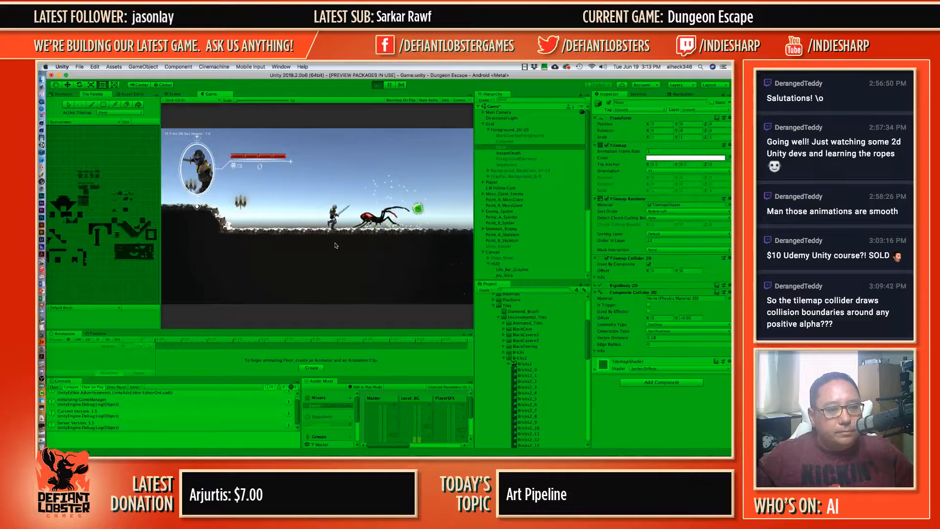
pyautogui.press('Right')
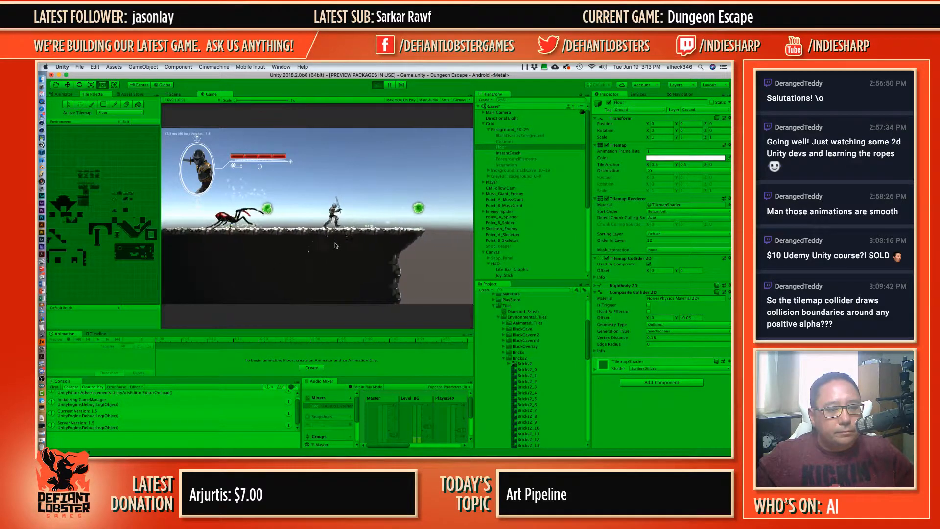
pyautogui.press('Right')
# Step: Jump the character across the floating platforms and rock pillars, past the skeleton, to the moss giant's ledge
pyautogui.press('space')
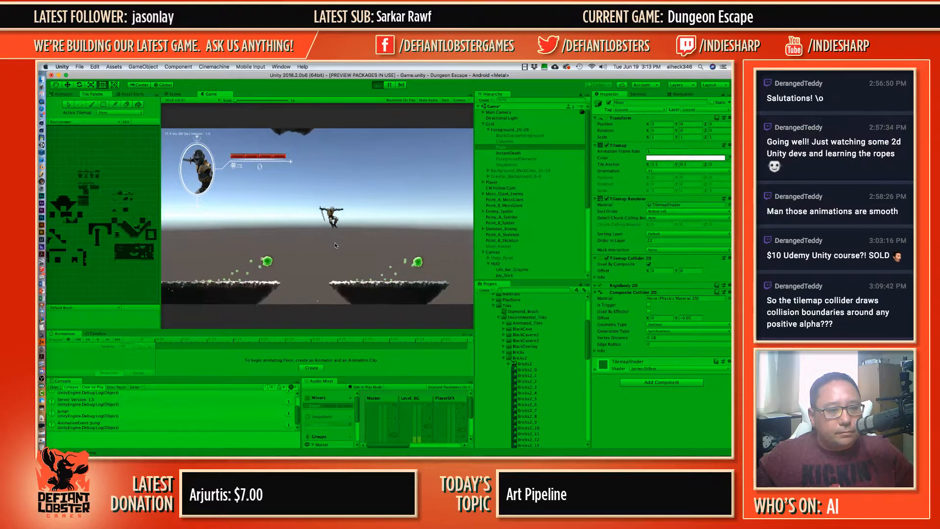
pyautogui.press('Right')
pyautogui.press('space')
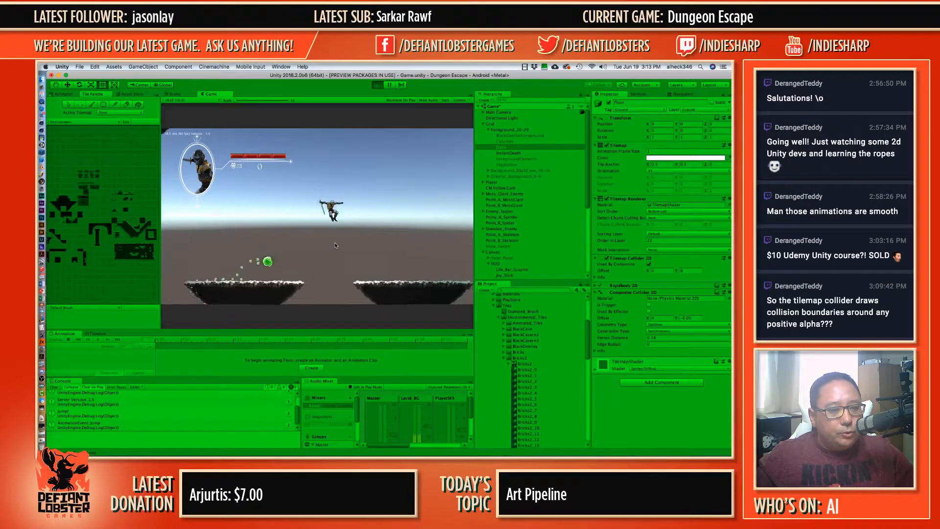
pyautogui.press('Right')
pyautogui.press('space')
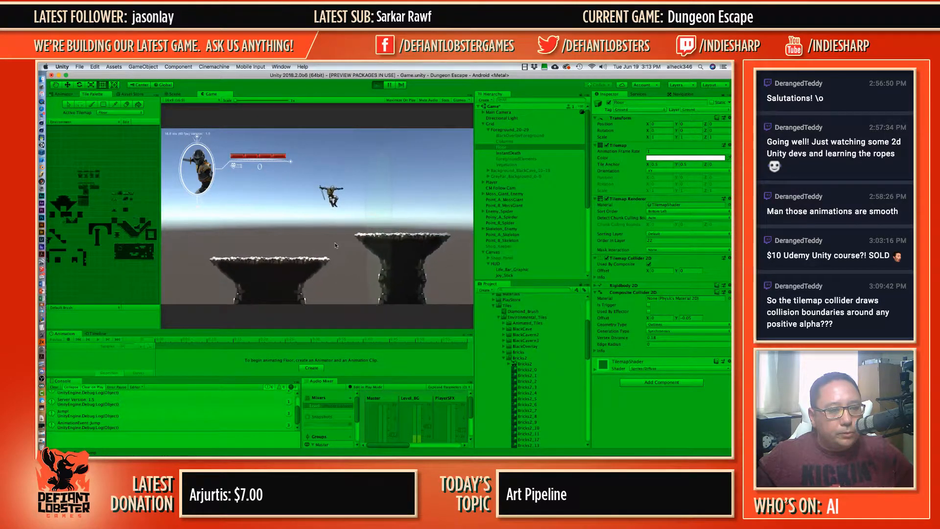
pyautogui.press('Right')
pyautogui.press('space')
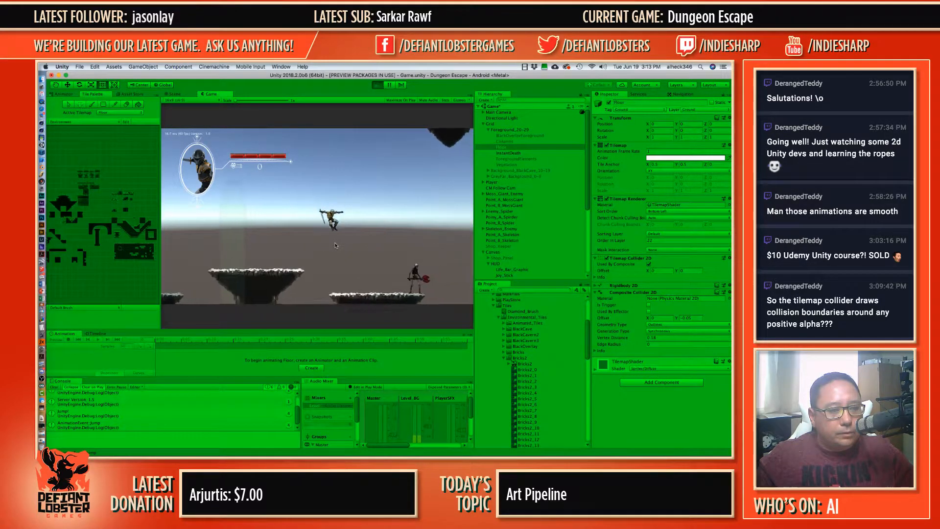
pyautogui.press('Right')
pyautogui.press('space')
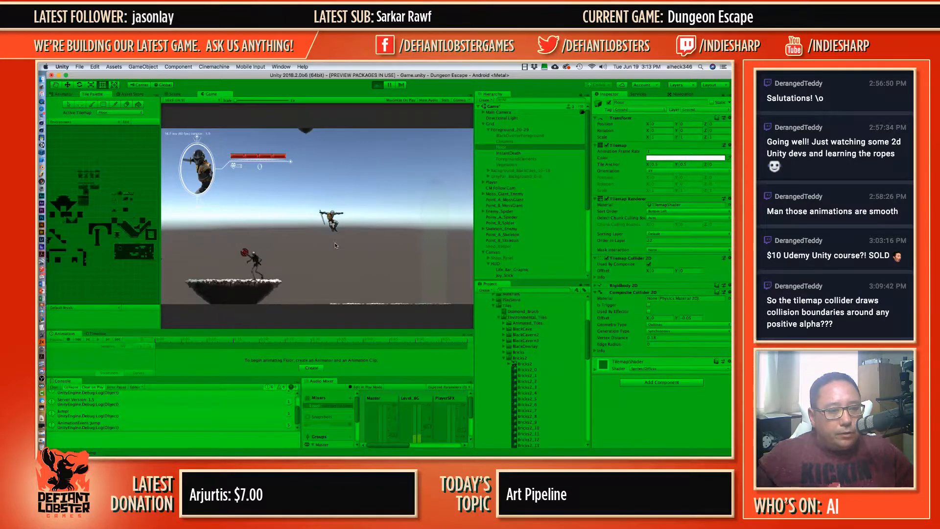
pyautogui.press('Right')
pyautogui.press('space')
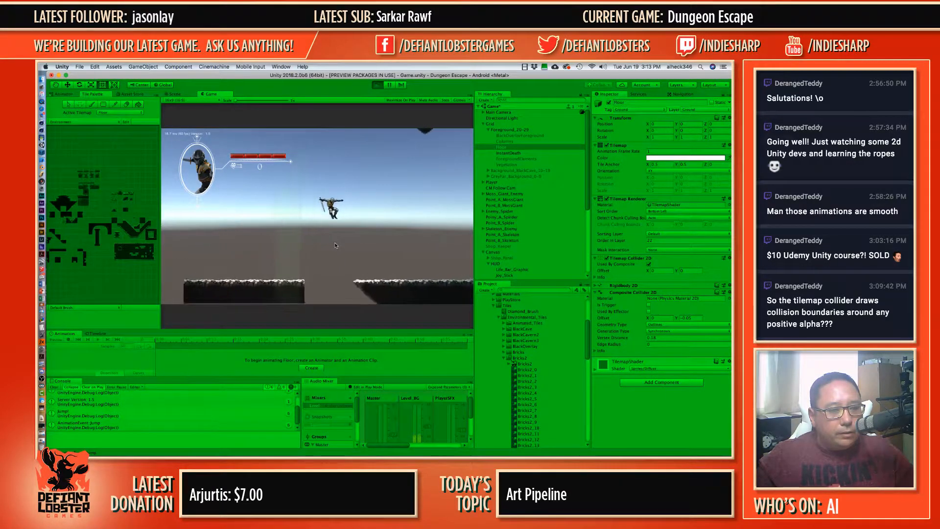
# Step: Run past the moss giant and down the stepped ledges into the spike pit beside the brick wall, and stop the playtest
pyautogui.press('Right')
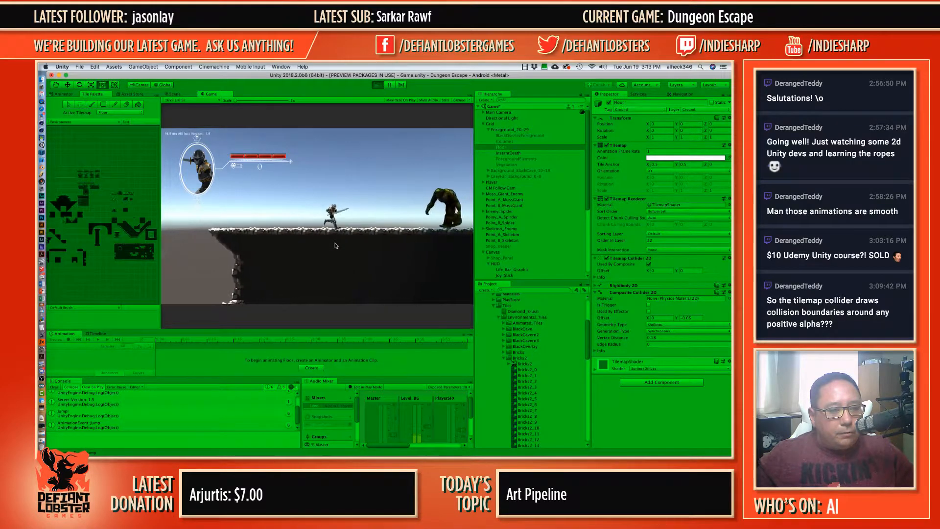
pyautogui.press('Right')
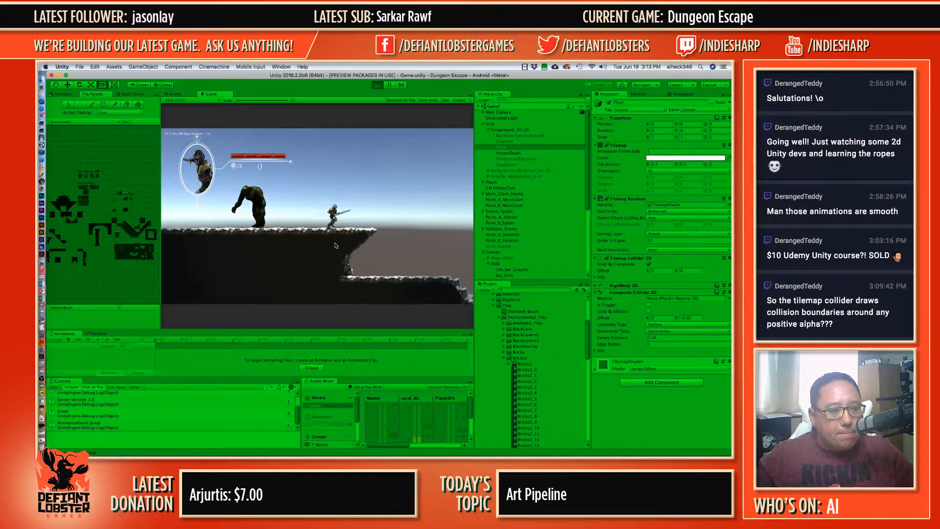
pyautogui.press('Right')
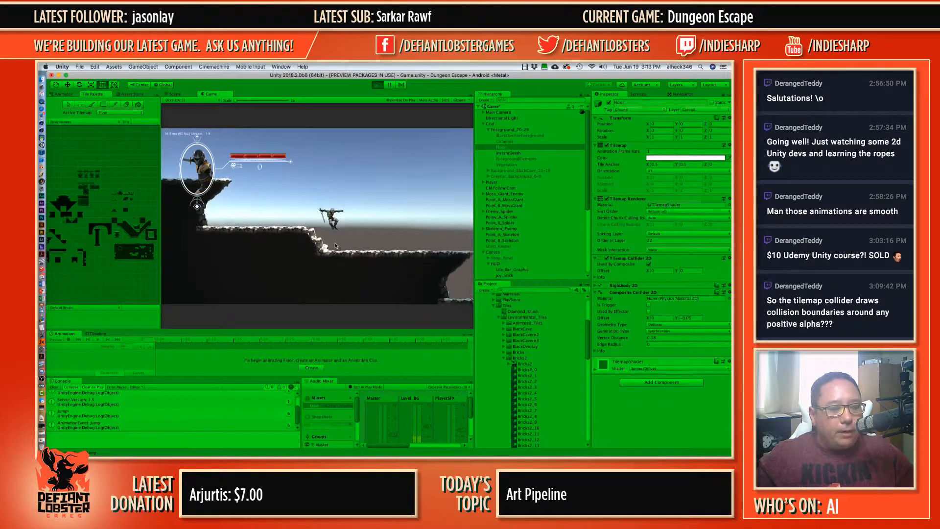
pyautogui.press('Right')
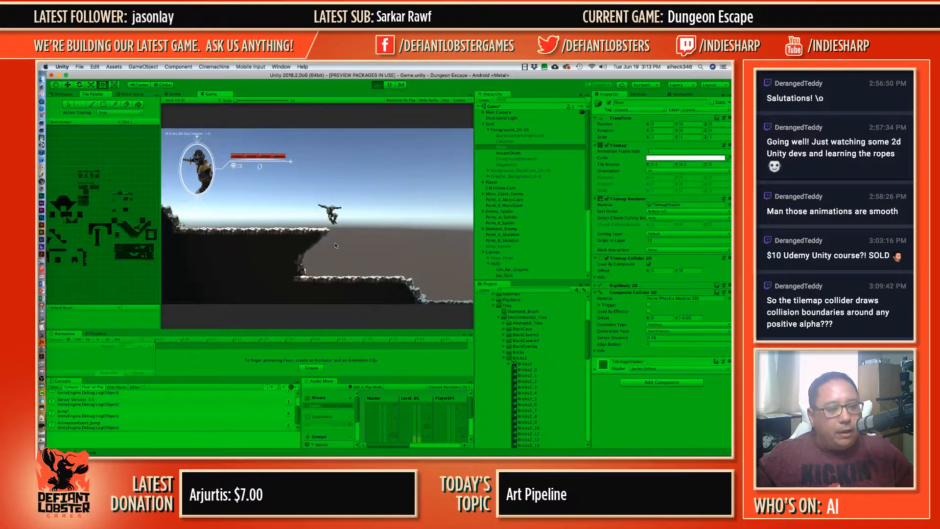
pyautogui.press('Right')
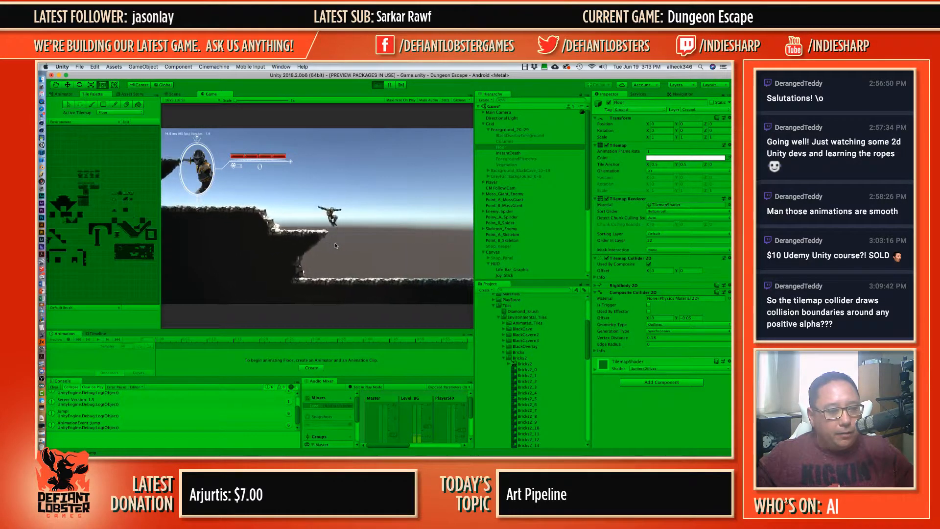
pyautogui.press('Right')
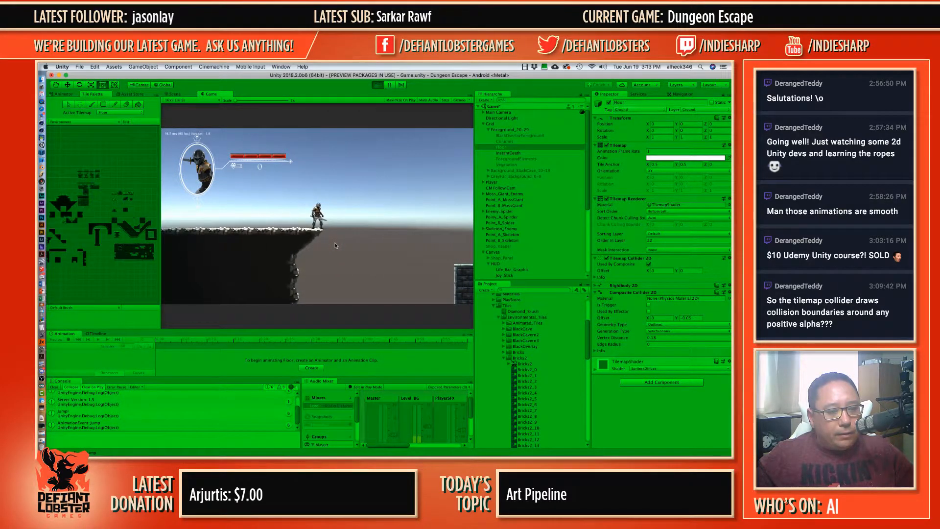
pyautogui.press('Left')
pyautogui.press('Right')
pyautogui.press('Right')
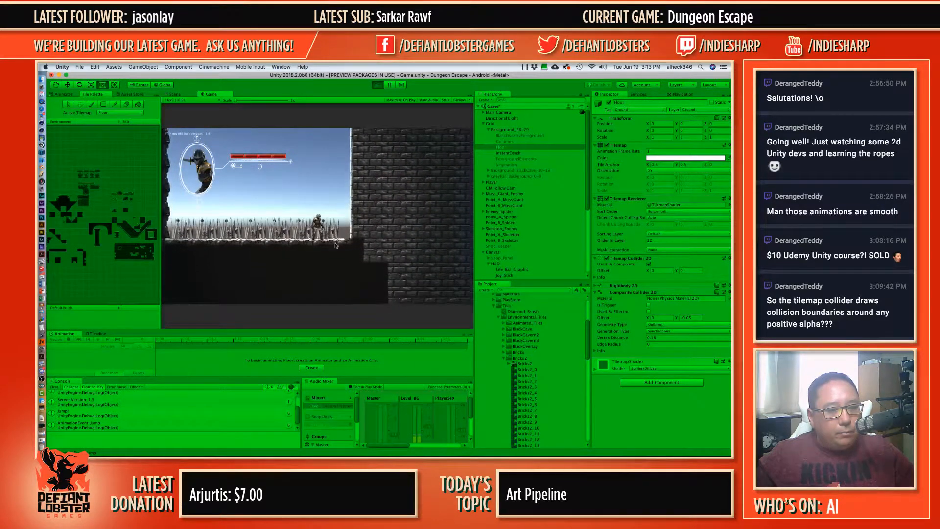
pyautogui.click(376, 85)
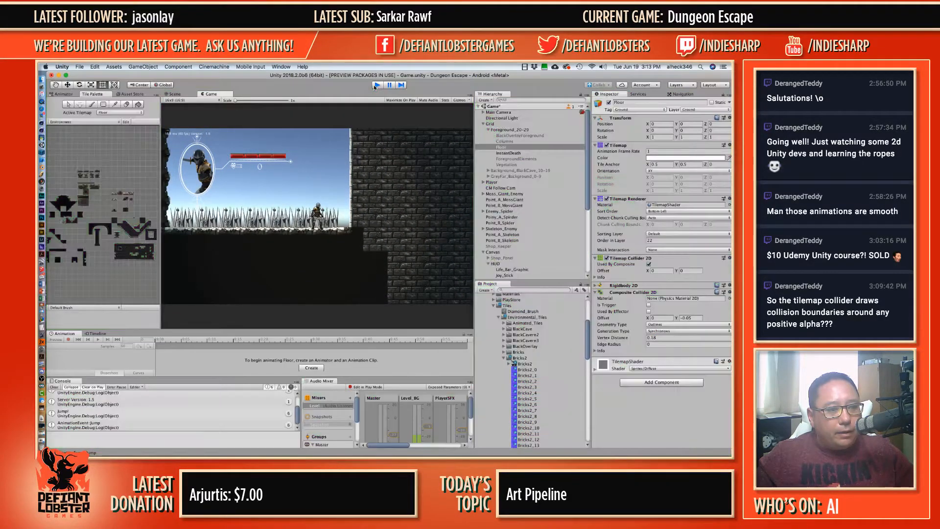
# Step: Paint a short row of cave tiles in the gap between the cave cliff and the brick block on the Floor tilemap
pyautogui.scroll(-5, 383, 195)
pyautogui.moveTo(383, 180); pyautogui.dragTo(383, 144, button='middle')
pyautogui.scroll(5, 288, 175)
pyautogui.moveTo(256, 170); pyautogui.dragTo(276, 170, button='middle')
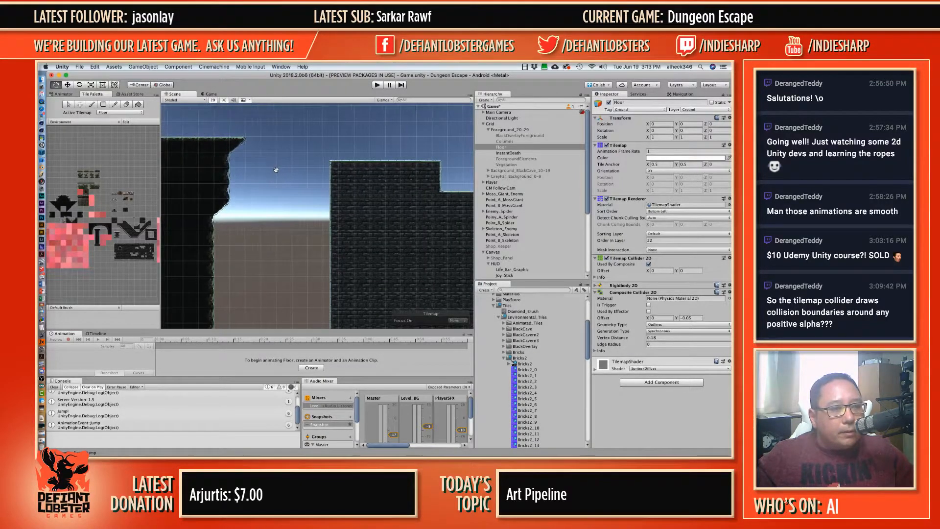
pyautogui.scroll(-5, 265, 274)
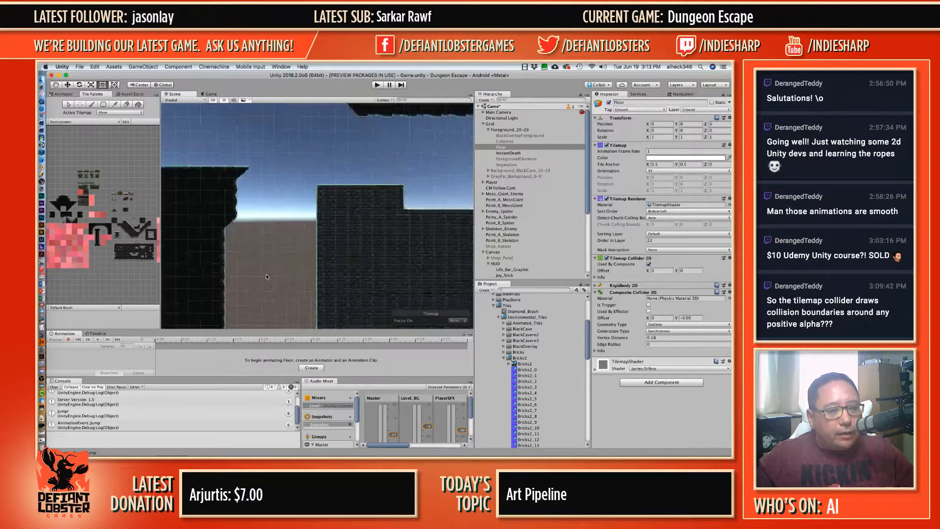
pyautogui.scroll(4, 265, 274)
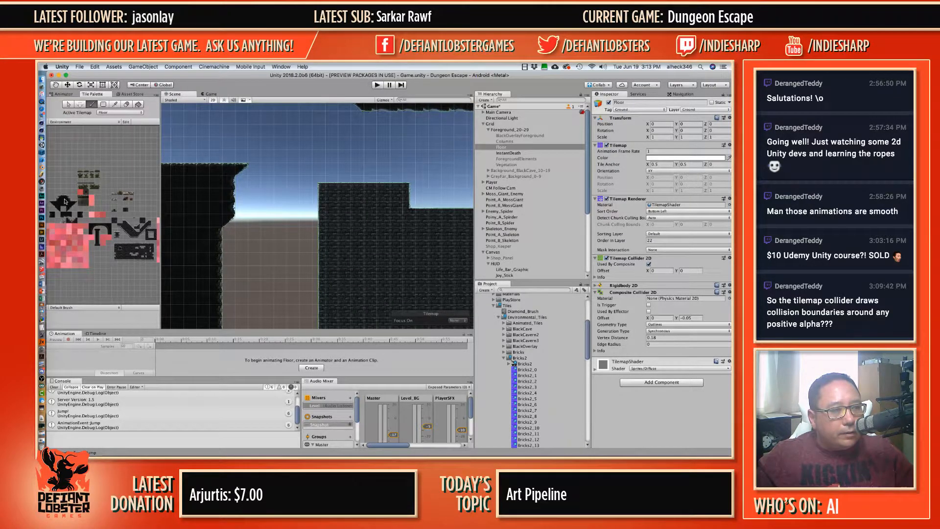
pyautogui.moveTo(268, 184); pyautogui.dragTo(290, 185)
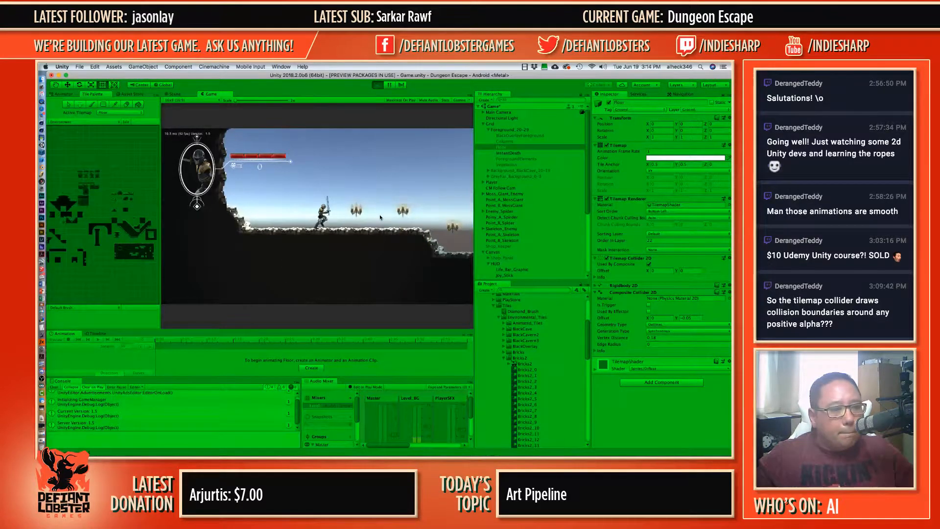
# Step: Playtest the level again, jumping the character across the pillars and floating platform to the large rock ledge
pyautogui.press('d')
pyautogui.press('space')
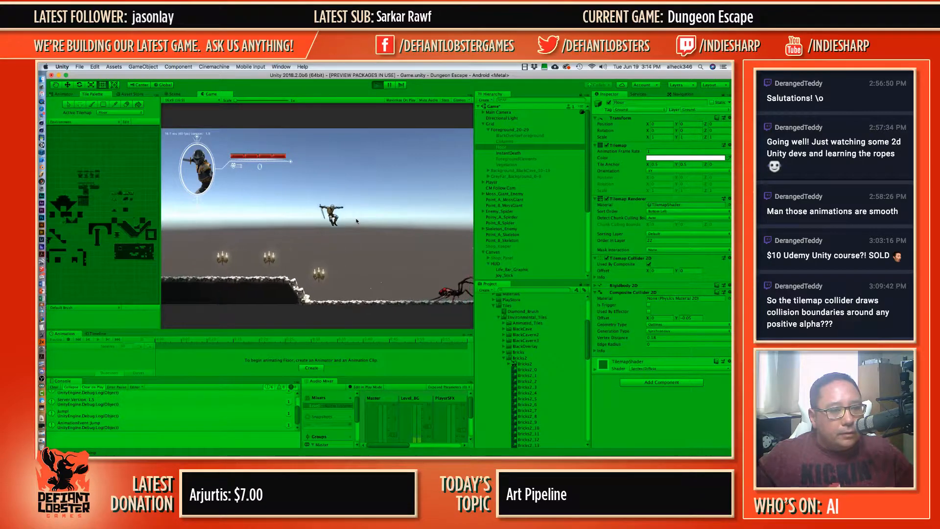
pyautogui.press('space')
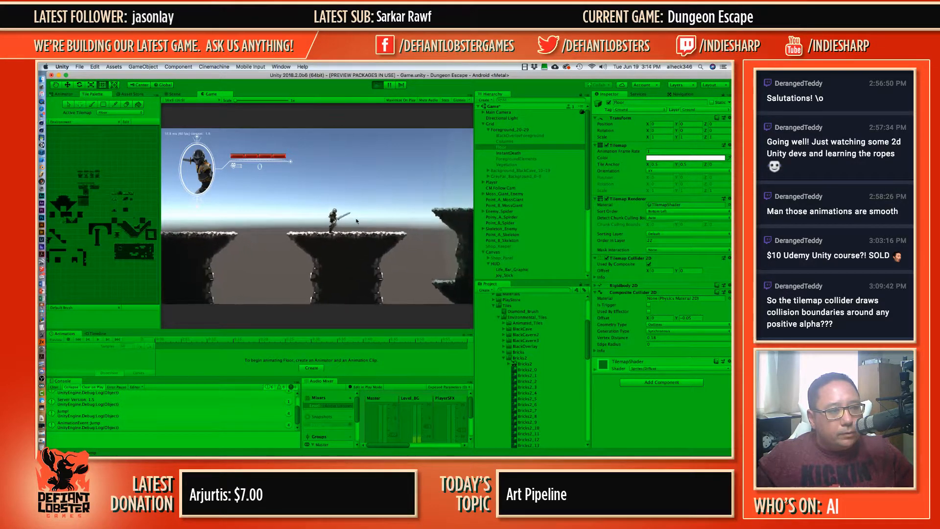
pyautogui.press('space')
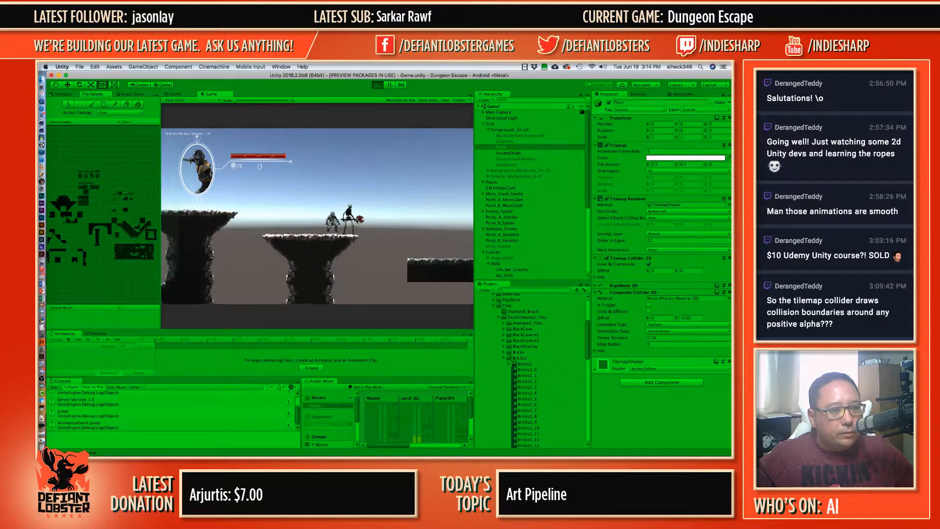
pyautogui.press('space')
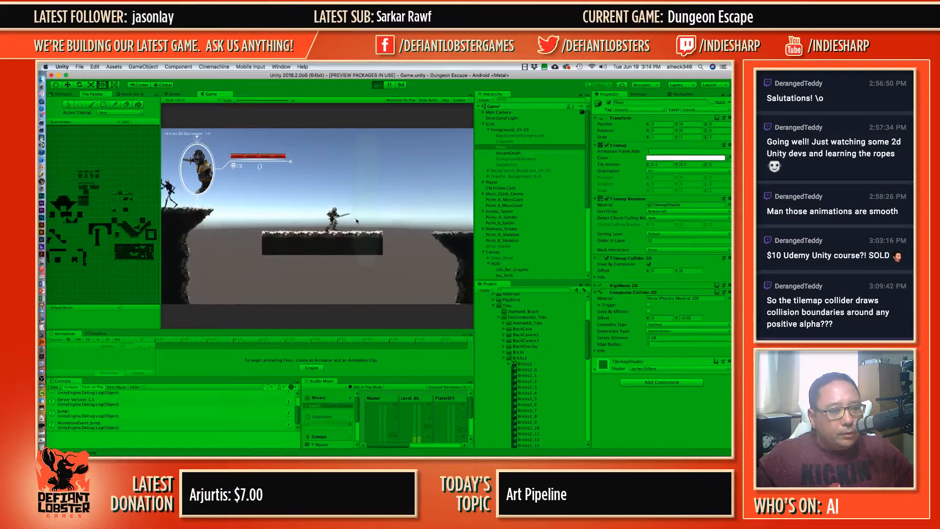
pyautogui.press('space')
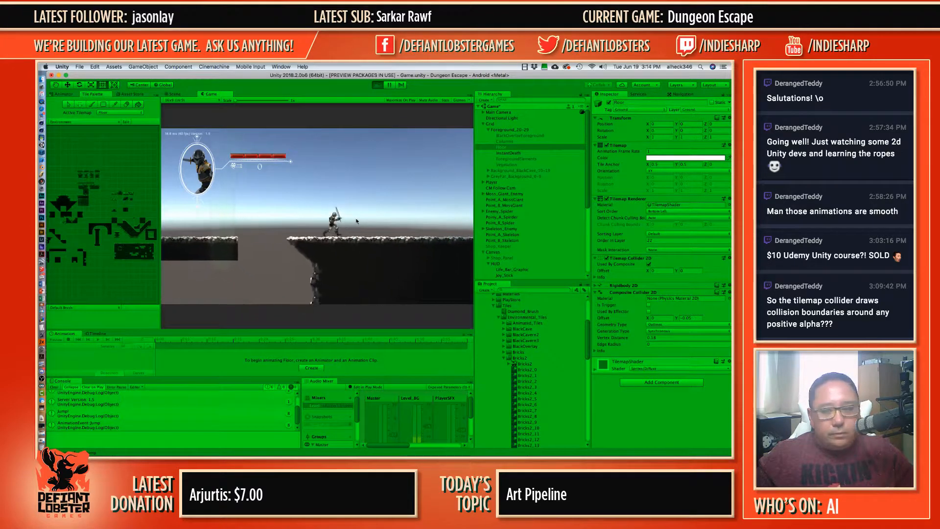
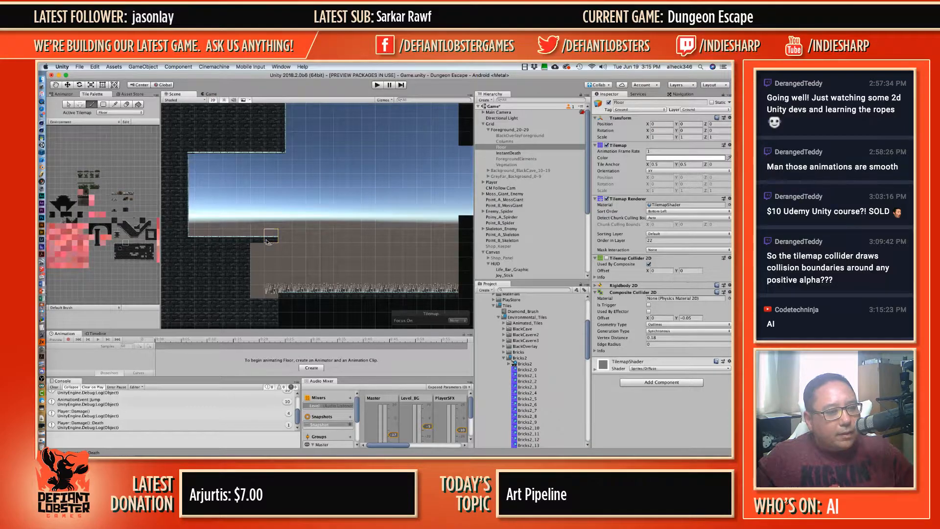
# Step: Paint brick edge and fill tiles on the Floor tilemap to close the gap between the brick cliff and the spike pit
pyautogui.scroll(5, 117, 229)
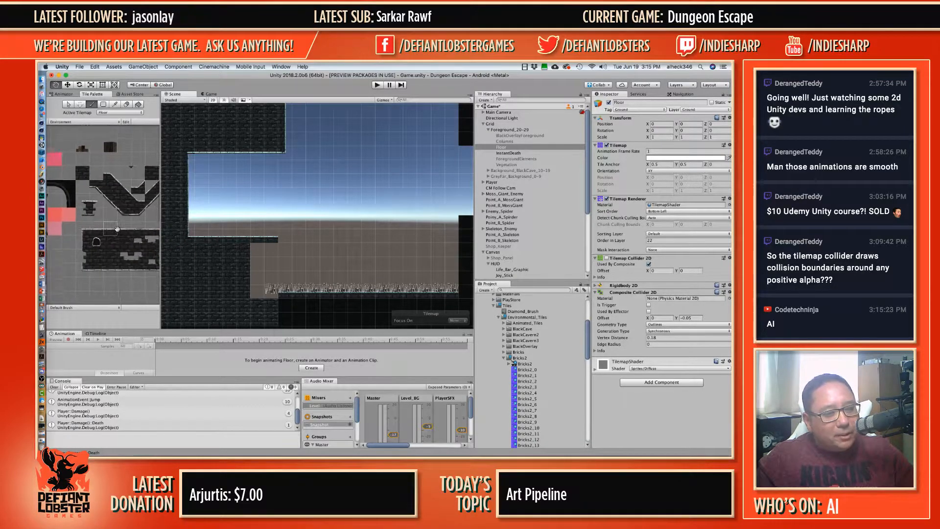
pyautogui.moveTo(117, 228); pyautogui.dragTo(95, 216, button='middle')
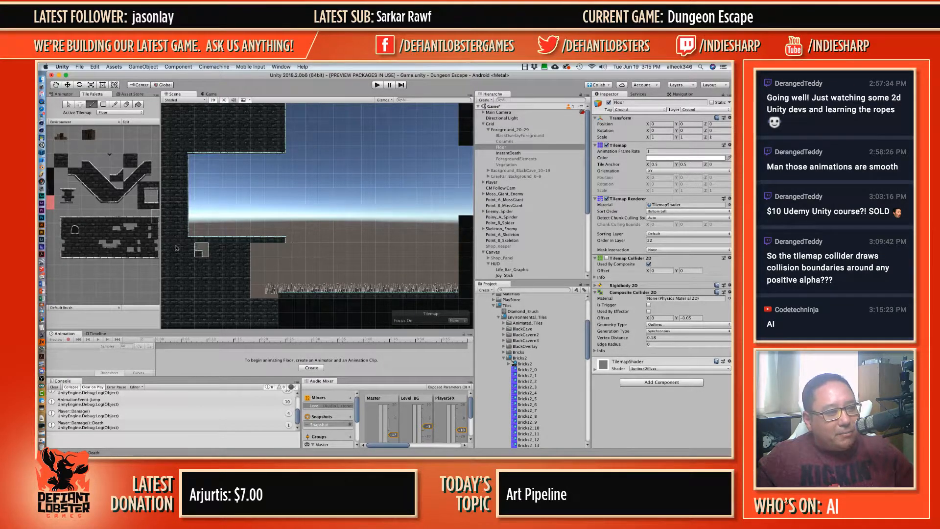
pyautogui.moveTo(129, 244); pyautogui.dragTo(101, 222, button='middle')
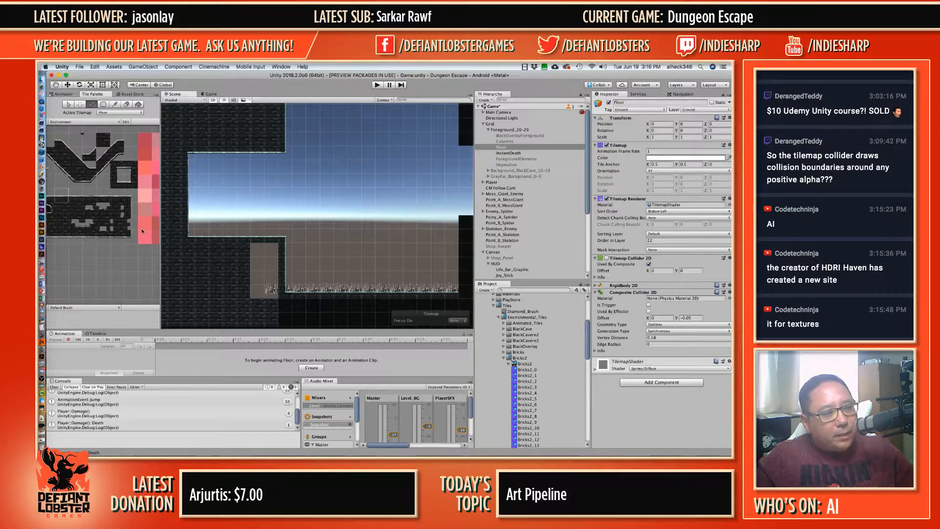
pyautogui.click(62, 209)
pyautogui.moveTo(257, 250)
pyautogui.mouseDown()
pyautogui.moveTo(272, 294)
pyautogui.moveTo(257, 284)
pyautogui.moveTo(273, 251)
pyautogui.mouseUp()
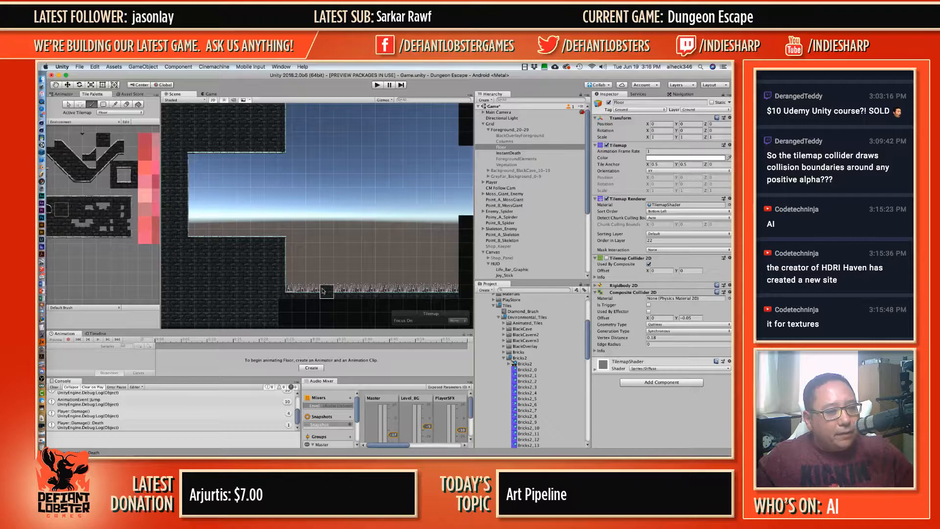
# Step: Check the palette's pink tiles and examine the individual slices of the Bricks sprite sheet, including Bricks_16 and Bricks_17
pyautogui.moveTo(315, 291); pyautogui.dragTo(275, 284, button='middle')
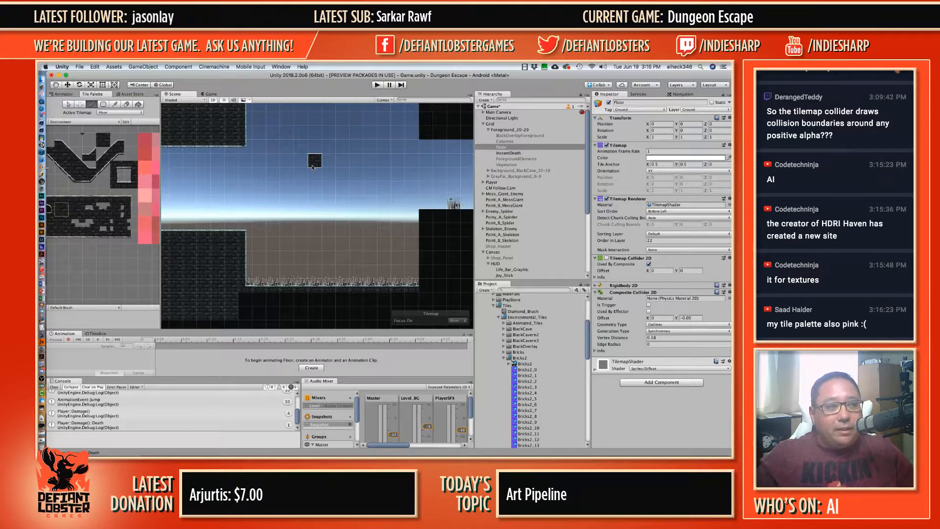
pyautogui.scroll(-5, 125, 217)
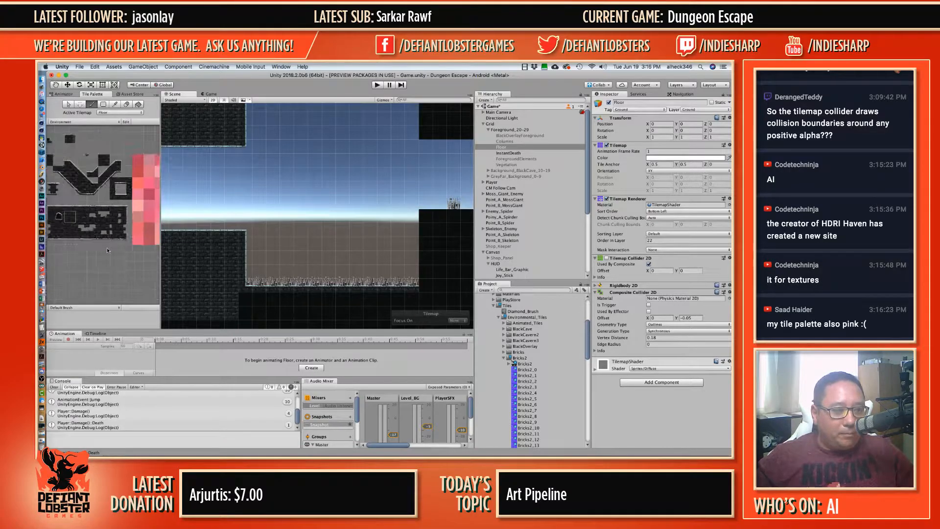
pyautogui.moveTo(125, 218); pyautogui.dragTo(65, 189, button='middle')
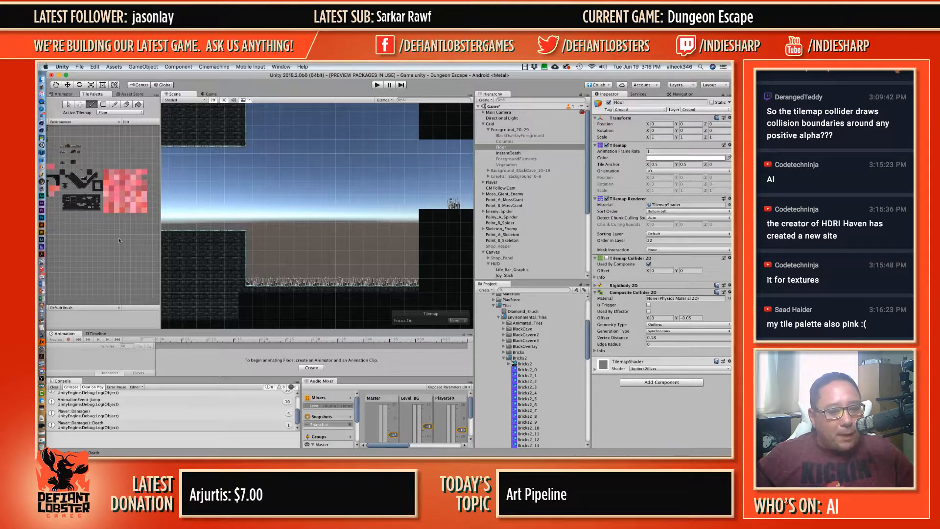
pyautogui.click(518, 354)
pyautogui.press('Right')
pyautogui.click(521, 357)
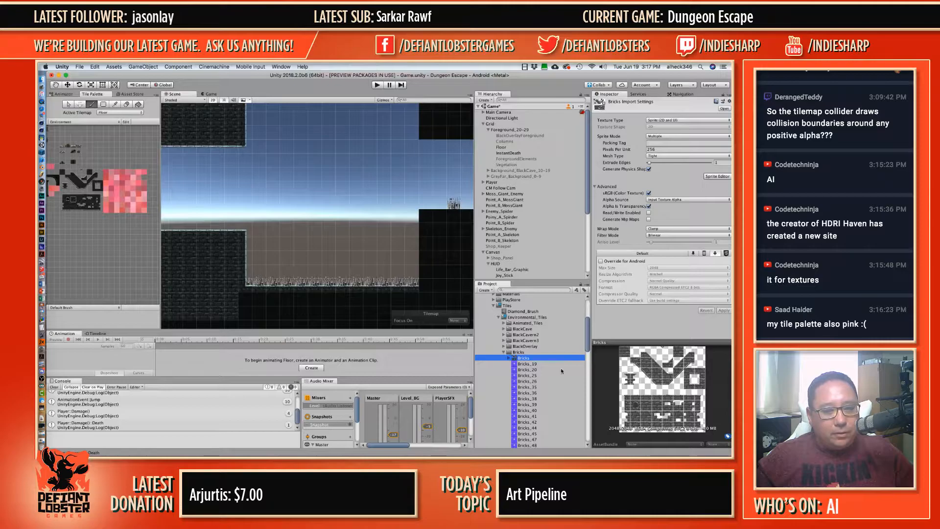
pyautogui.scroll(-3, 561, 371)
pyautogui.click(510, 326)
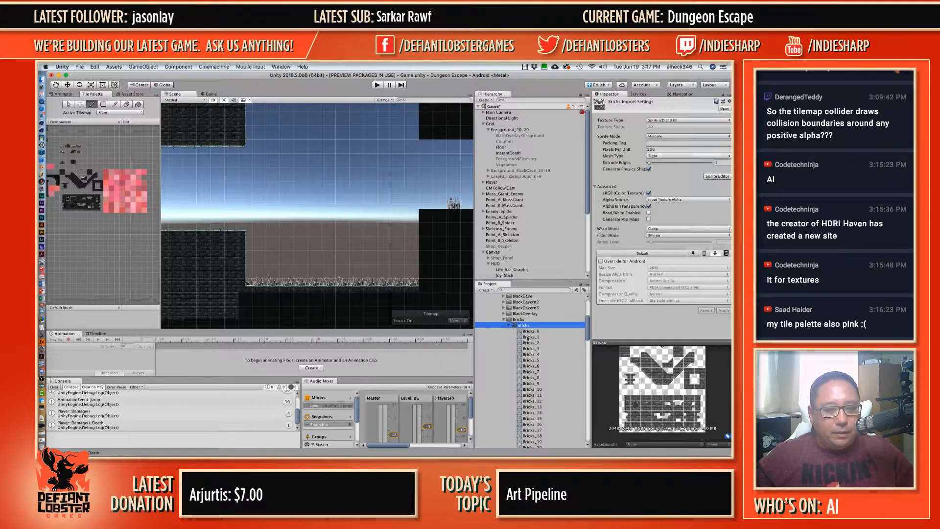
pyautogui.click(530, 337)
pyautogui.click(528, 360)
pyautogui.press('Down')
pyautogui.press('Down')
pyautogui.press('Down')
pyautogui.press('Down')
pyautogui.press('Down')
pyautogui.press('Down')
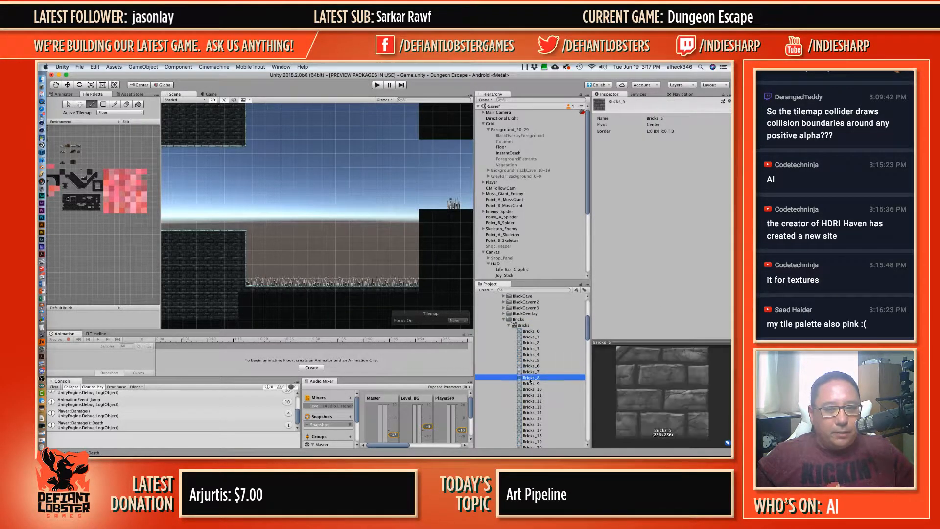
pyautogui.scroll(-4, 538, 379)
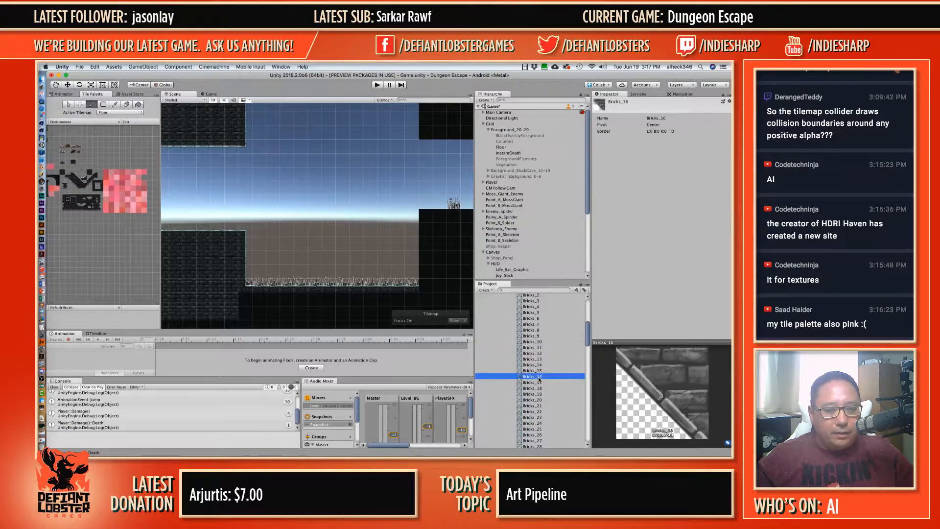
pyautogui.click(539, 380)
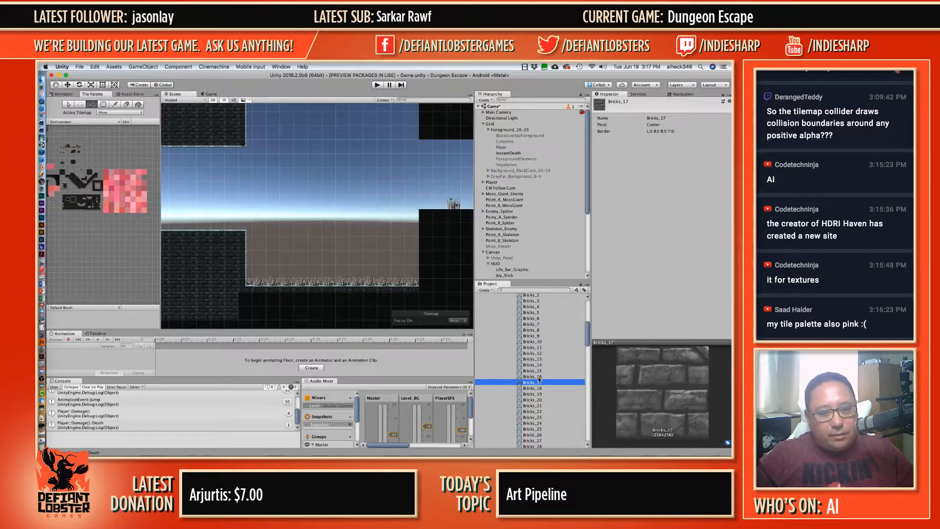
pyautogui.click(539, 377)
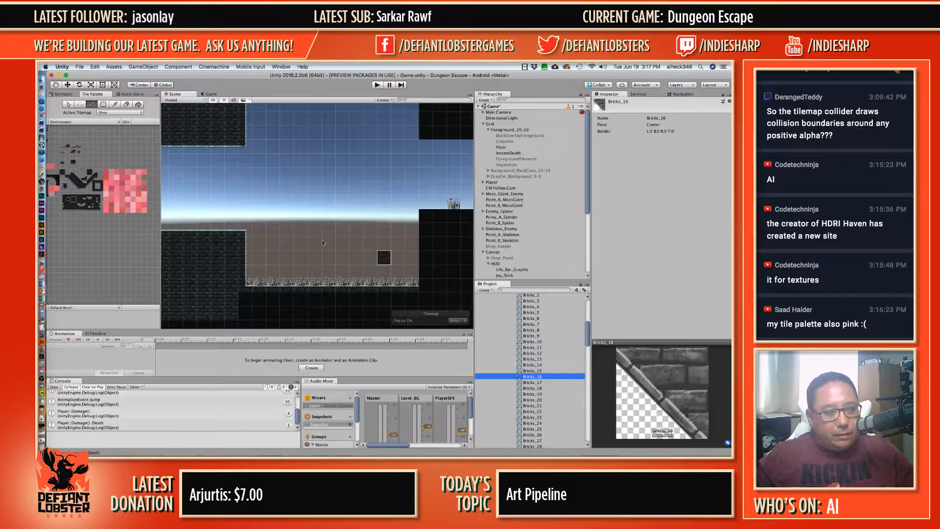
# Step: Add the Bricks sprite sheet to the Environment palette again, generating its tiles into Dungeon Escape/Sprites/Tiles/Environmental_Tiles/Bricks
pyautogui.scroll(10, 559, 367)
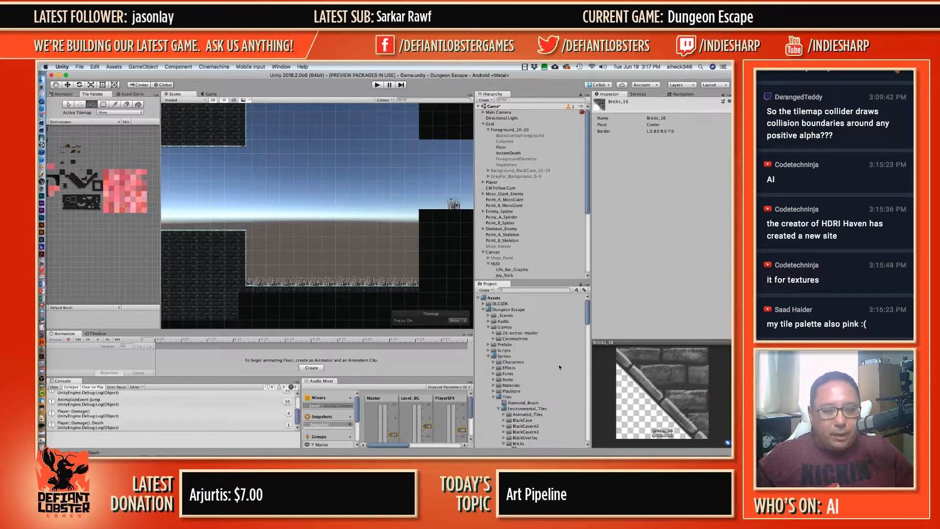
pyautogui.scroll(-5, 560, 367)
pyautogui.click(508, 376)
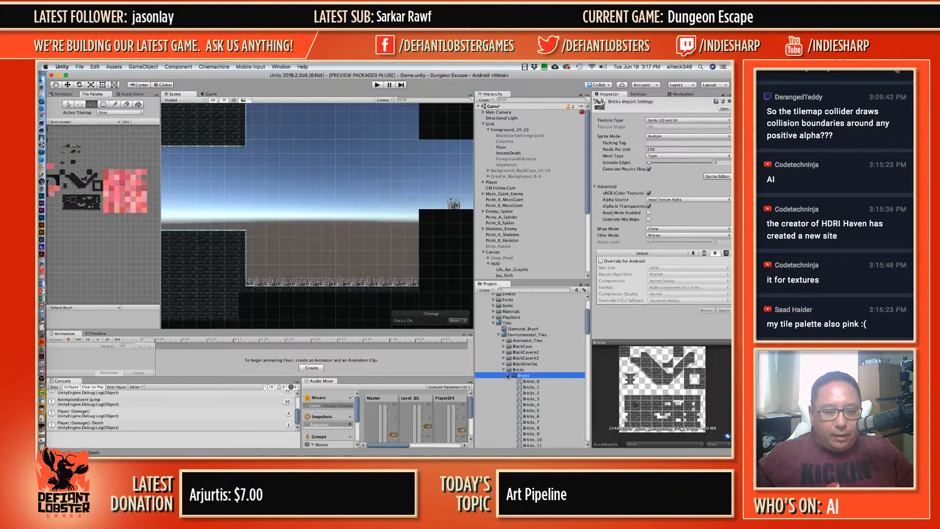
pyautogui.scroll(-3, 519, 380)
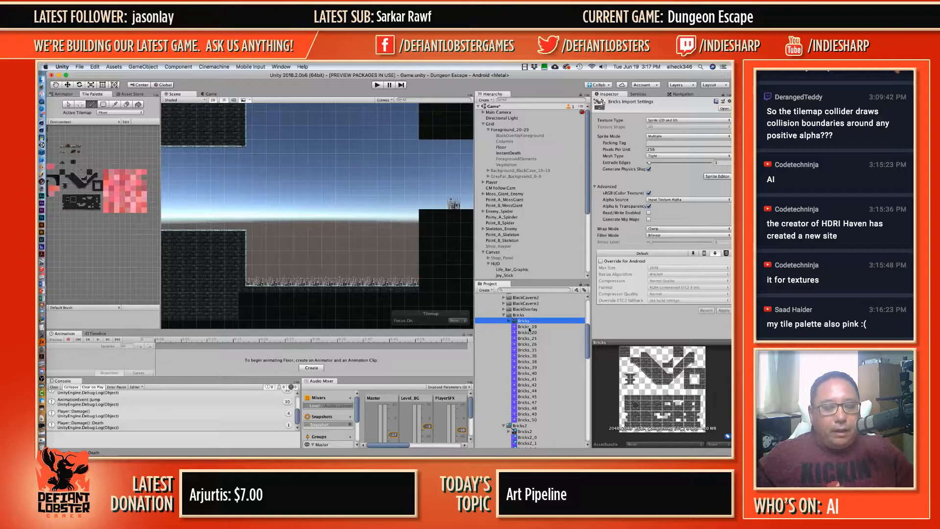
pyautogui.click(509, 321)
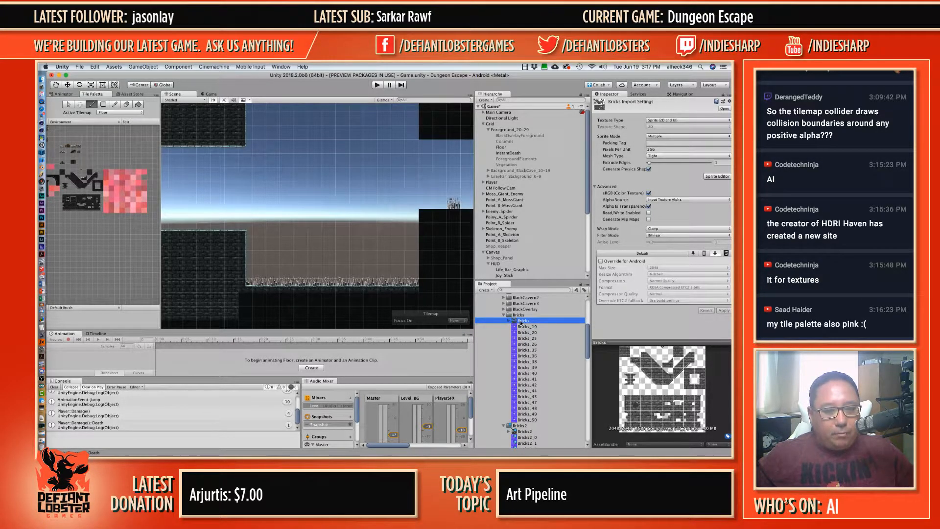
pyautogui.moveTo(519, 321); pyautogui.dragTo(105, 174)
pyautogui.click(473, 156)
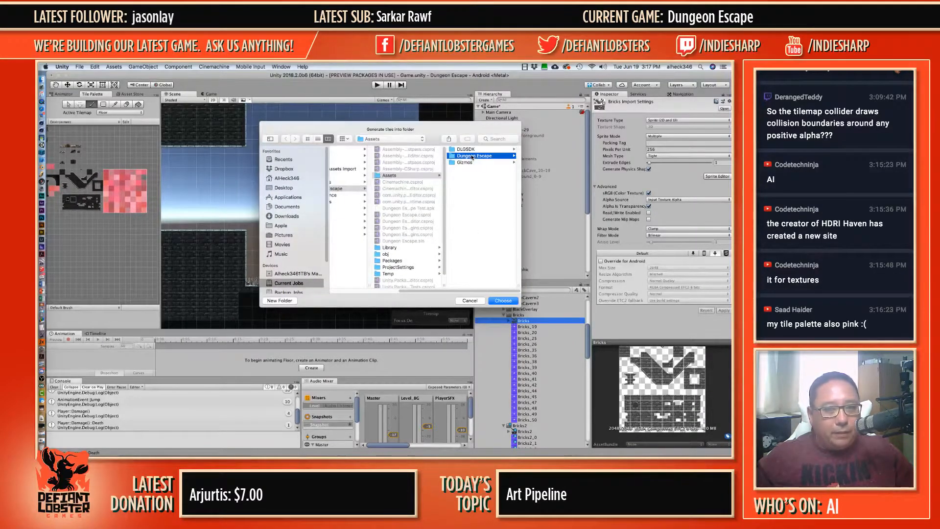
pyautogui.click(463, 182)
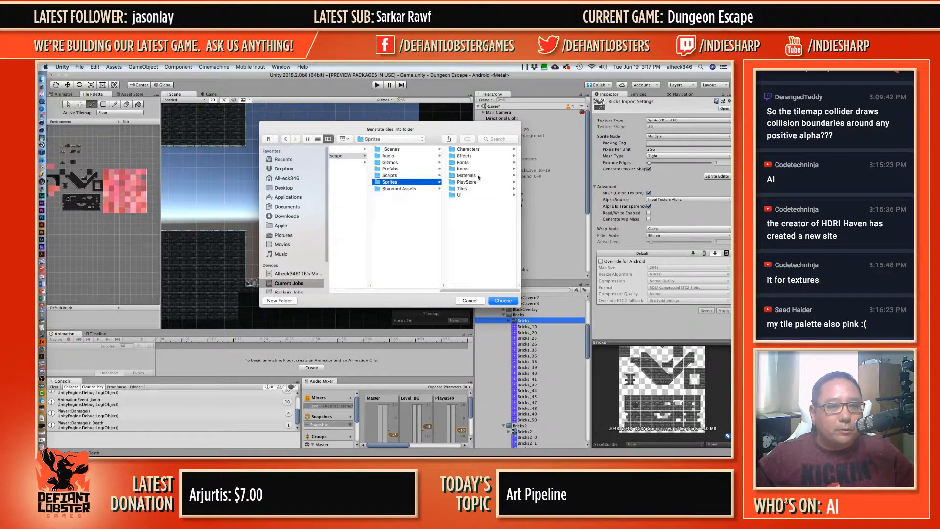
pyautogui.click(462, 189)
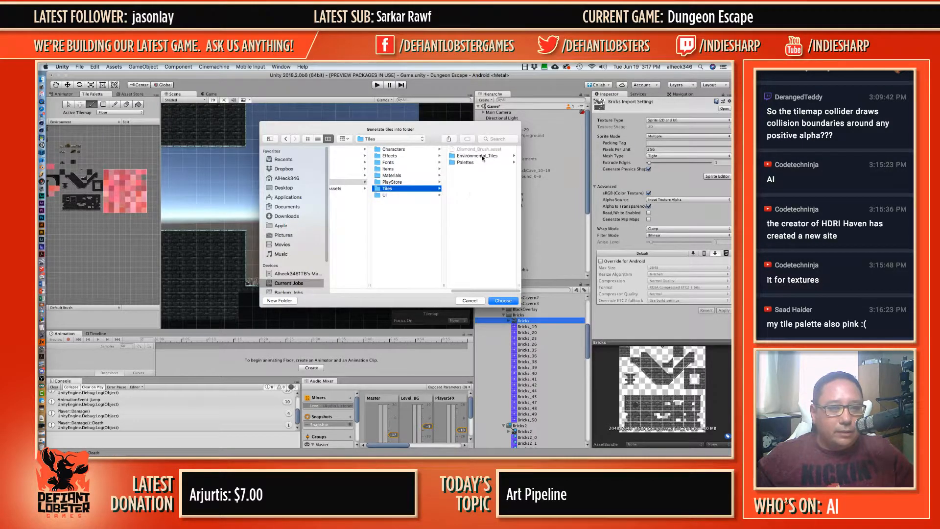
pyautogui.click(478, 155)
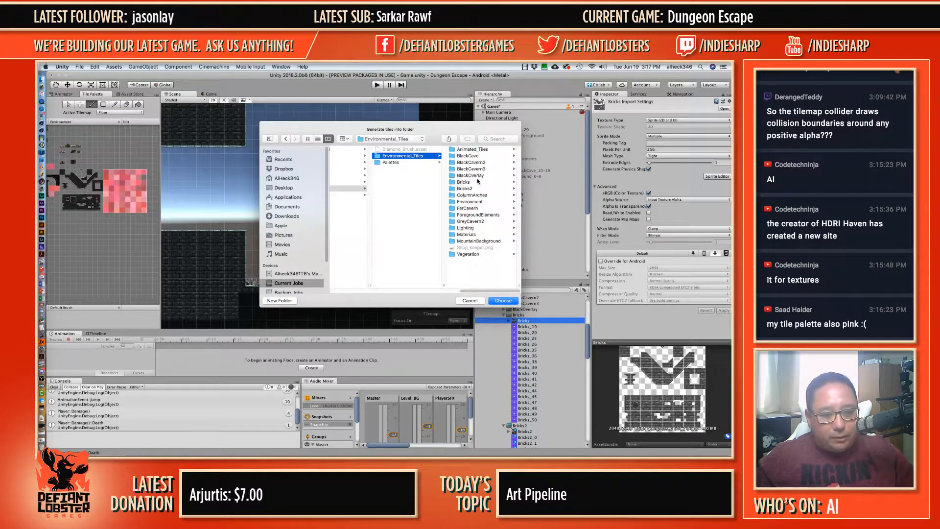
pyautogui.click(474, 182)
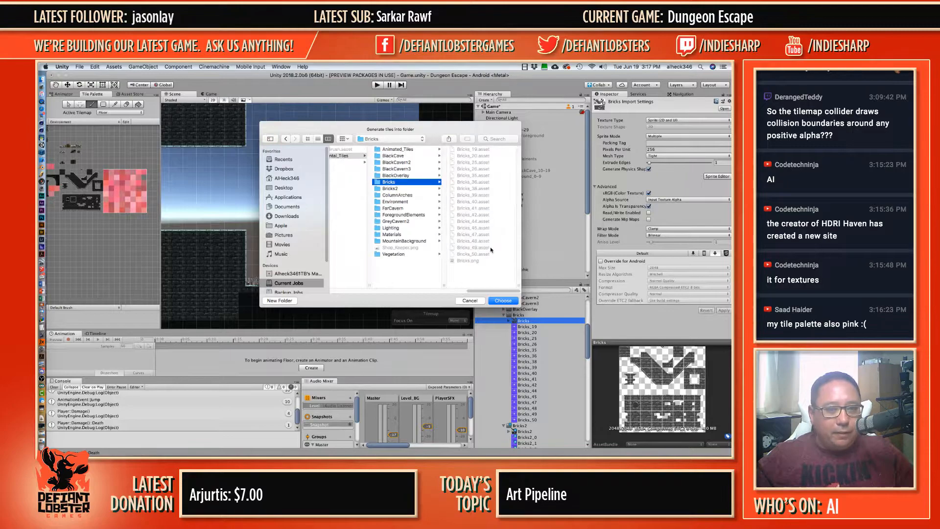
pyautogui.click(500, 301)
pyautogui.click(462, 201)
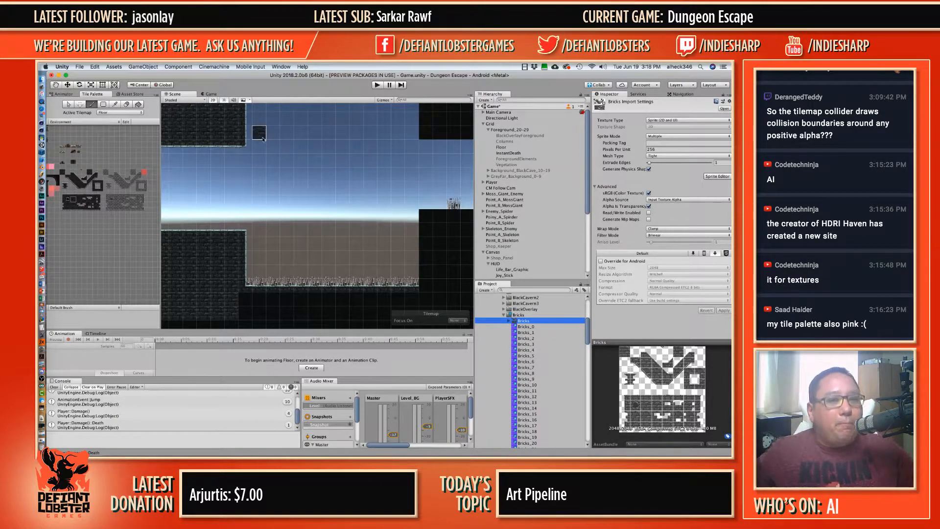
# Step: Paint a thin horizontal brick platform about eight tiles long above the spike pit with a regenerated Bricks tile
pyautogui.click(122, 199)
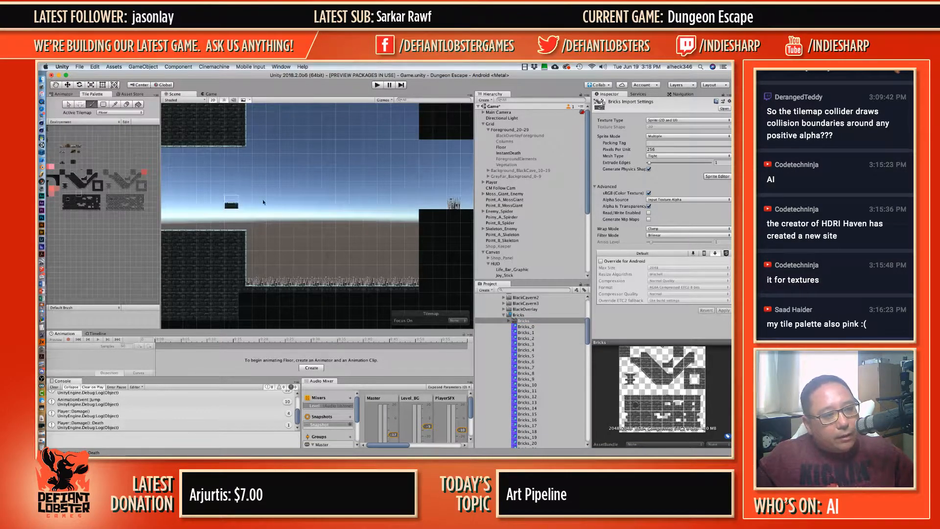
pyautogui.moveTo(288, 234); pyautogui.dragTo(387, 234)
pyautogui.scroll(-2, 317, 254)
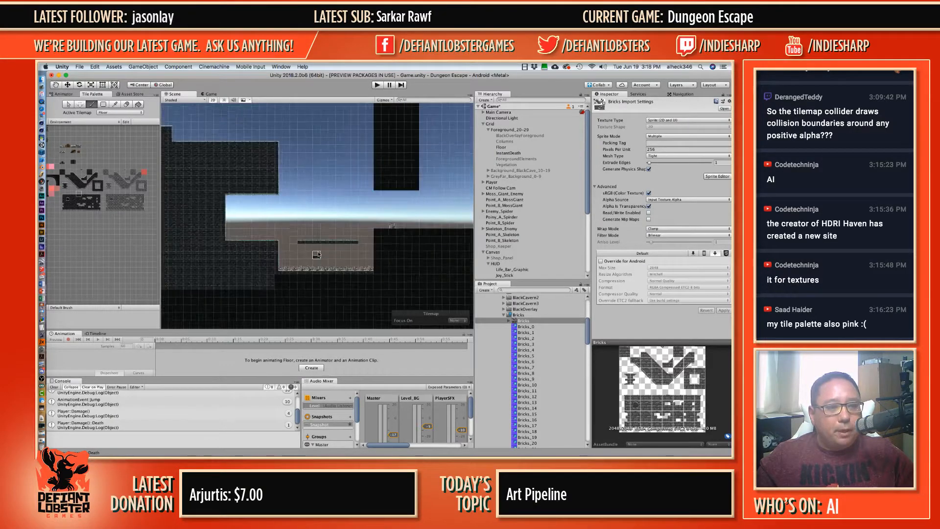
pyautogui.scroll(-2, 266, 226)
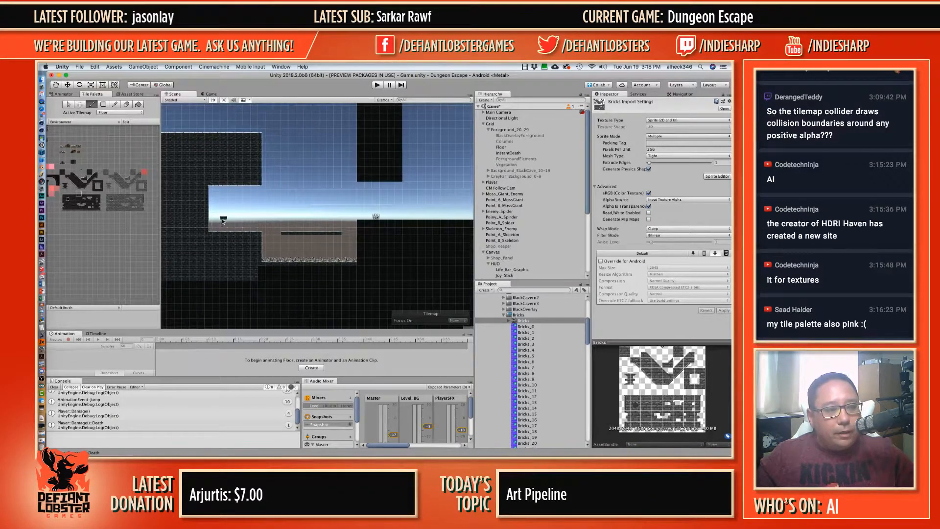
pyautogui.scroll(6, 224, 231)
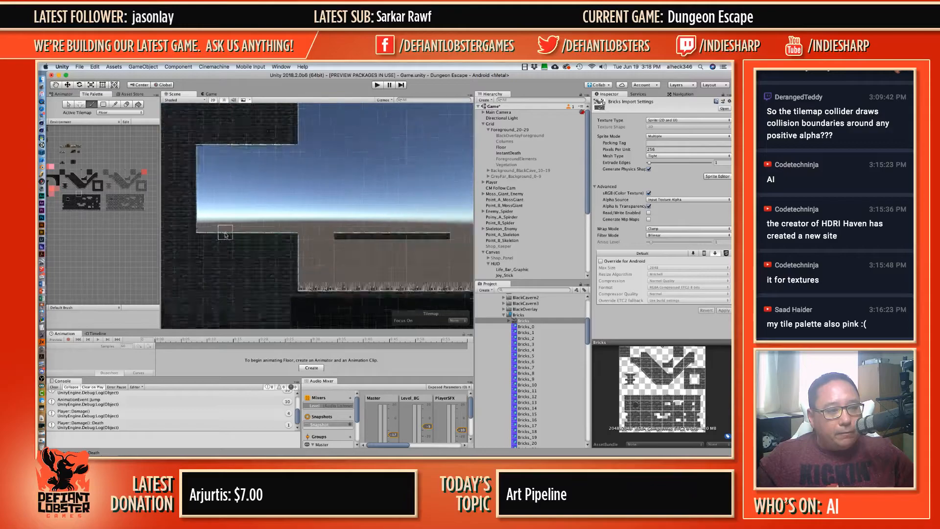
pyautogui.scroll(-2, 226, 235)
pyautogui.moveTo(226, 221); pyautogui.dragTo(268, 222, button='middle')
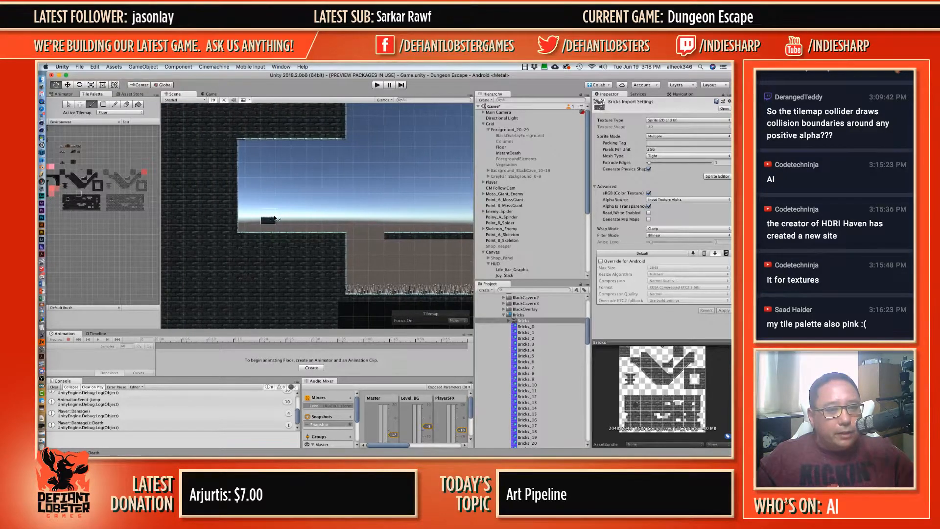
# Step: Collapse the Tiles folder, expand the Items folder under Sprites, and inspect the Chest sprite sheet's import settings and frames
pyautogui.scroll(7, 523, 316)
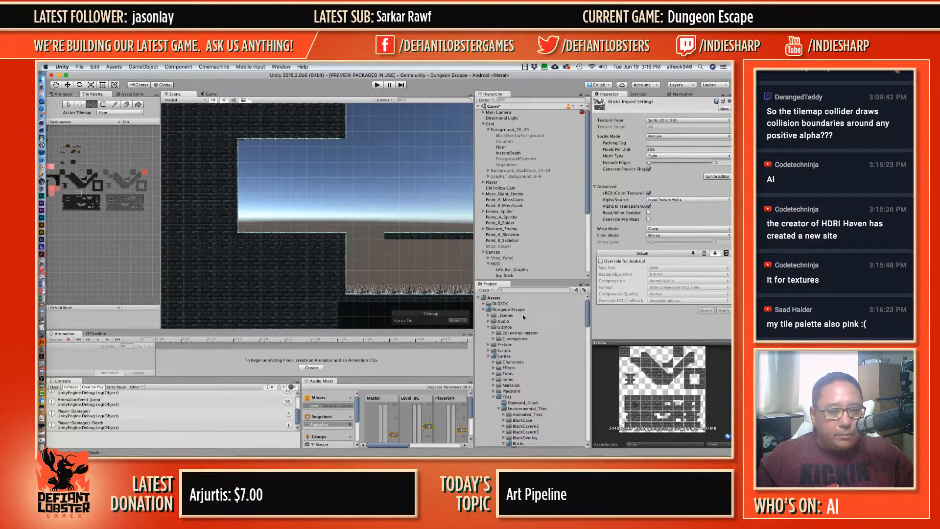
pyautogui.click(493, 398)
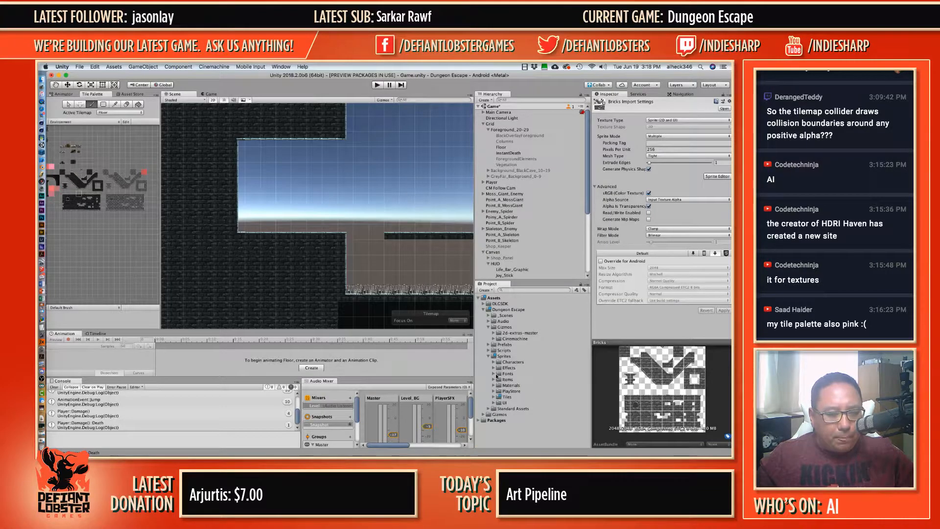
pyautogui.click(494, 380)
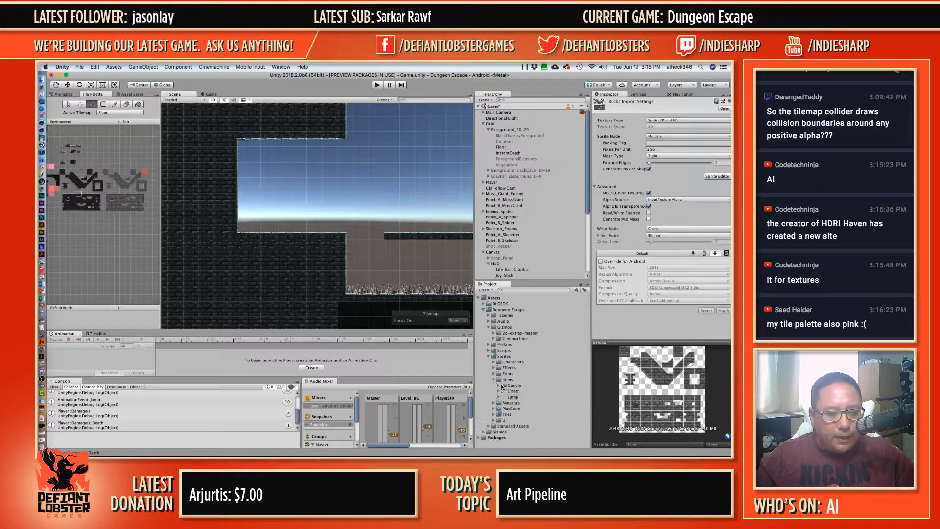
pyautogui.click(512, 392)
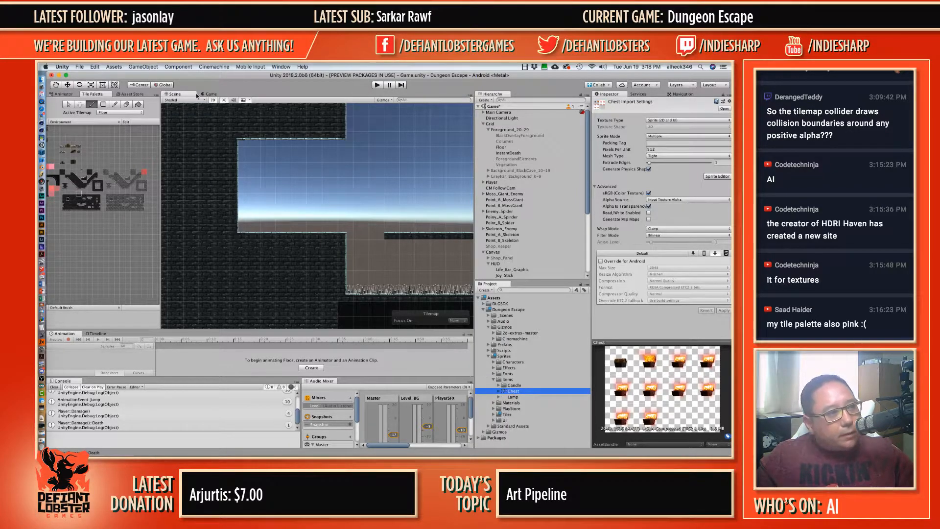
pyautogui.click(69, 94)
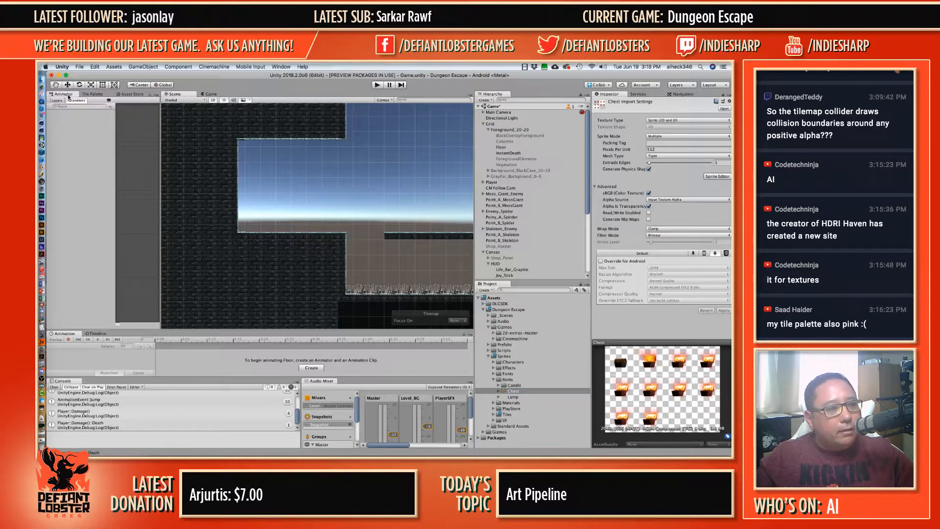
pyautogui.click(94, 95)
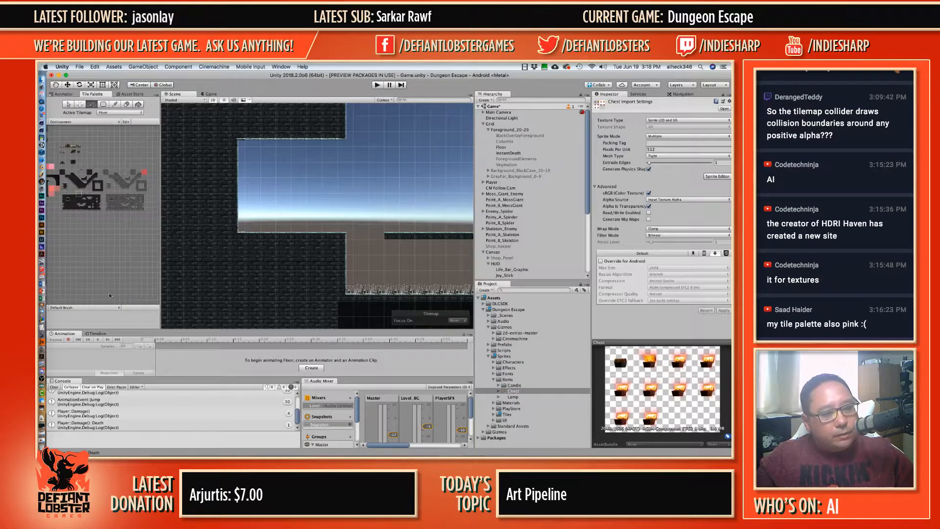
pyautogui.click(500, 391)
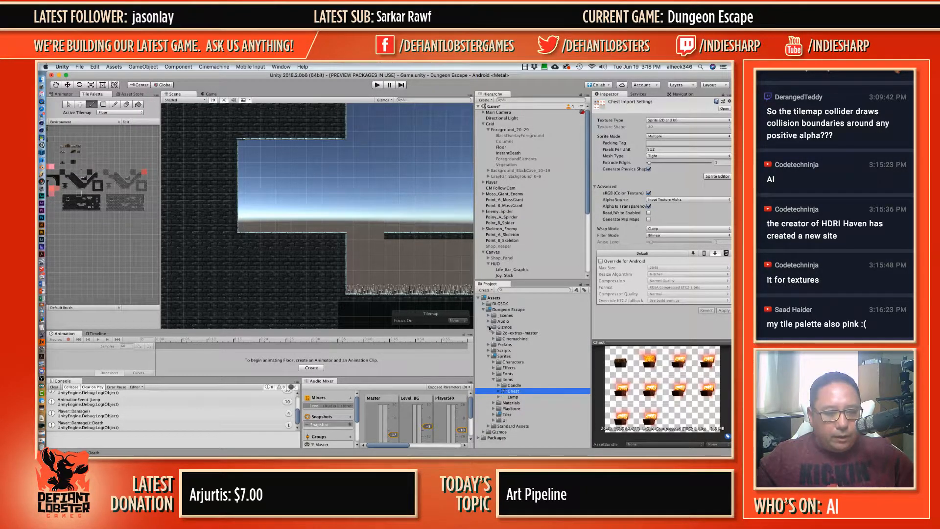
# Step: Expand the Prefabs folder and check the contents of its Items, Level_Assets and UI subfolders
pyautogui.click(489, 345)
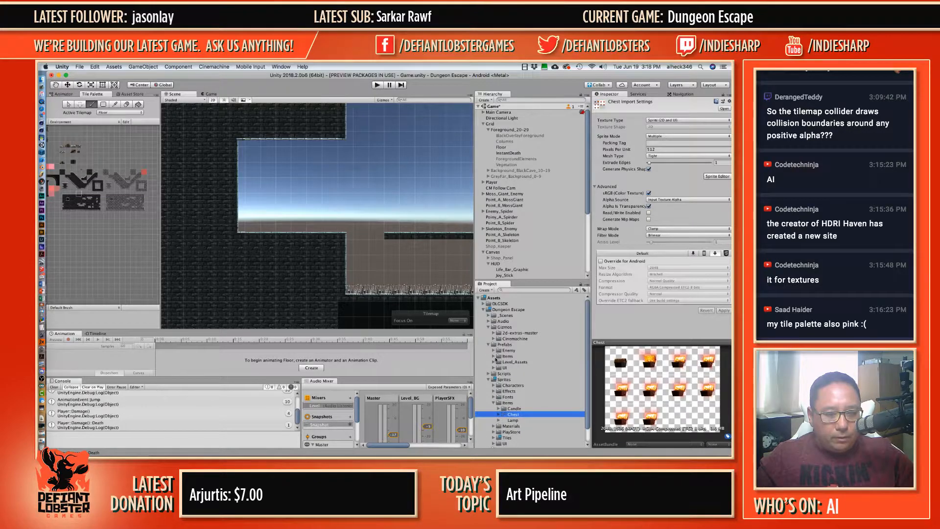
pyautogui.click(493, 356)
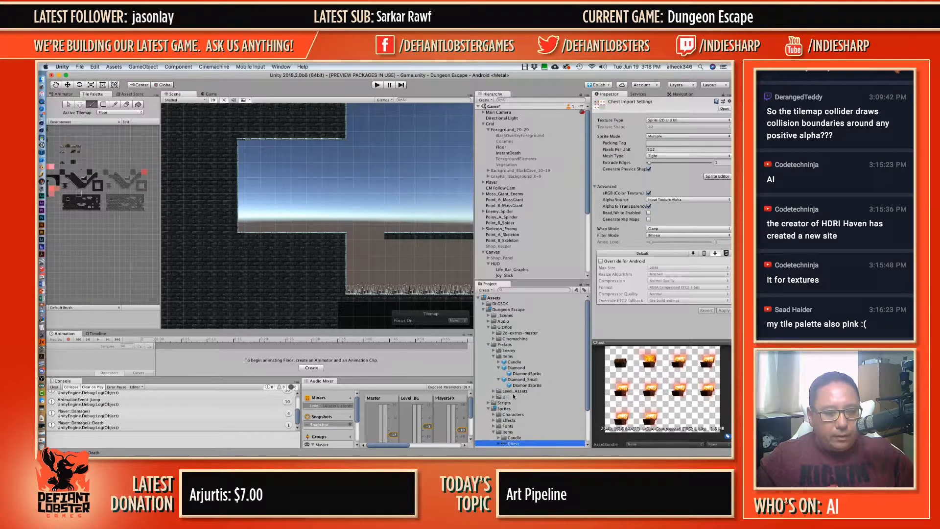
pyautogui.click(493, 391)
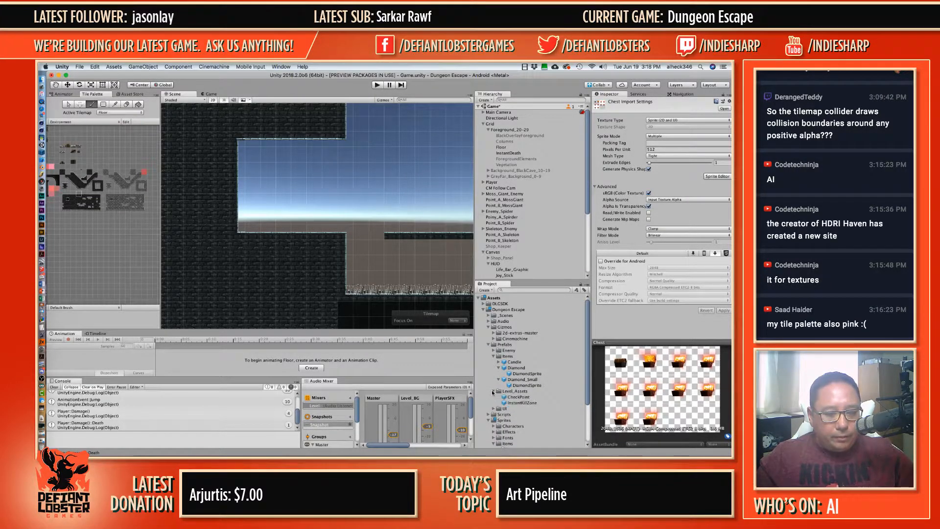
pyautogui.click(493, 392)
pyautogui.click(494, 397)
pyautogui.click(494, 397)
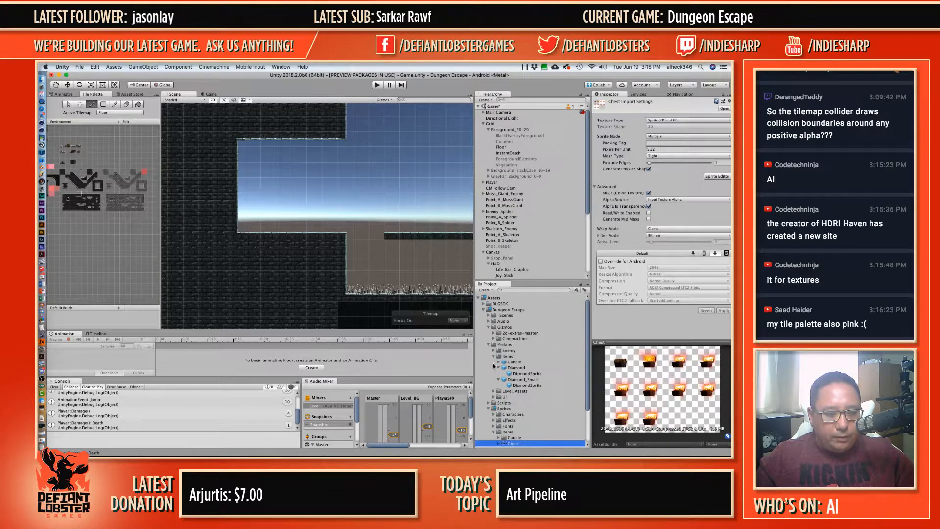
pyautogui.click(494, 356)
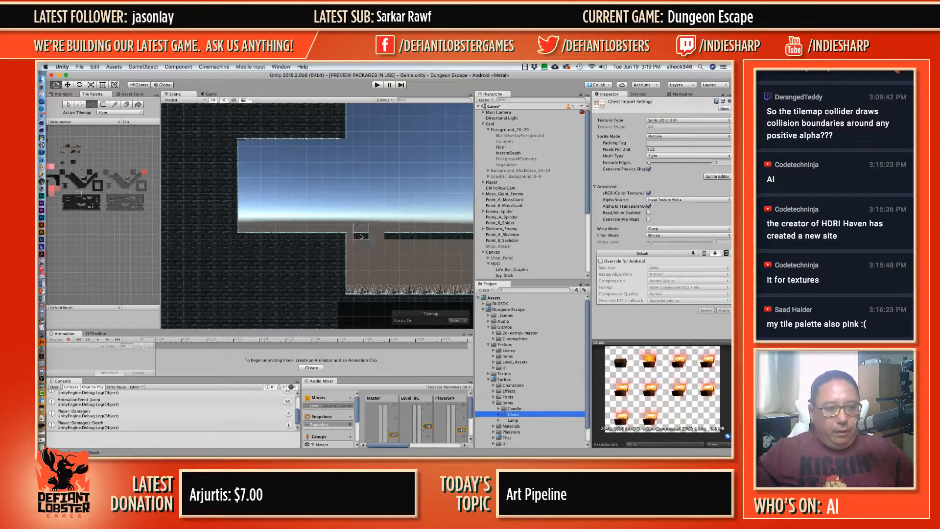
# Step: Paint a vertical strip of brick edge tiles down the side of the dark hanging wall facing the brick ledge
pyautogui.moveTo(367, 234); pyautogui.dragTo(194, 237, button='middle')
pyautogui.moveTo(290, 250); pyautogui.dragTo(334, 225, button='middle')
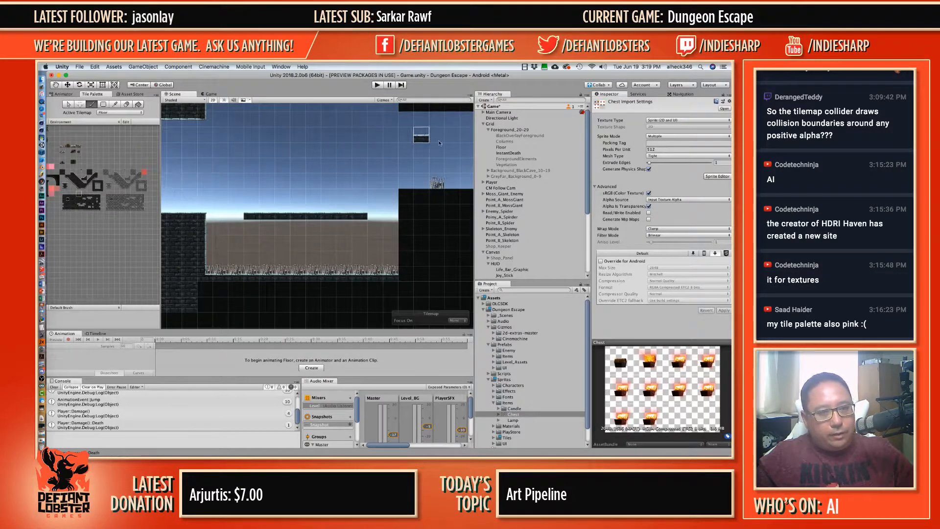
pyautogui.scroll(-3, 369, 226)
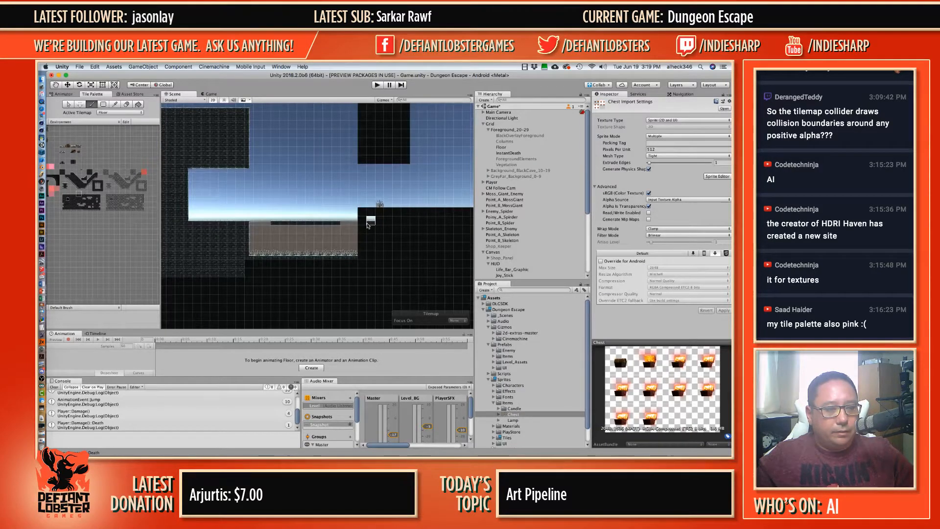
pyautogui.scroll(3, 368, 226)
pyautogui.scroll(-5, 368, 225)
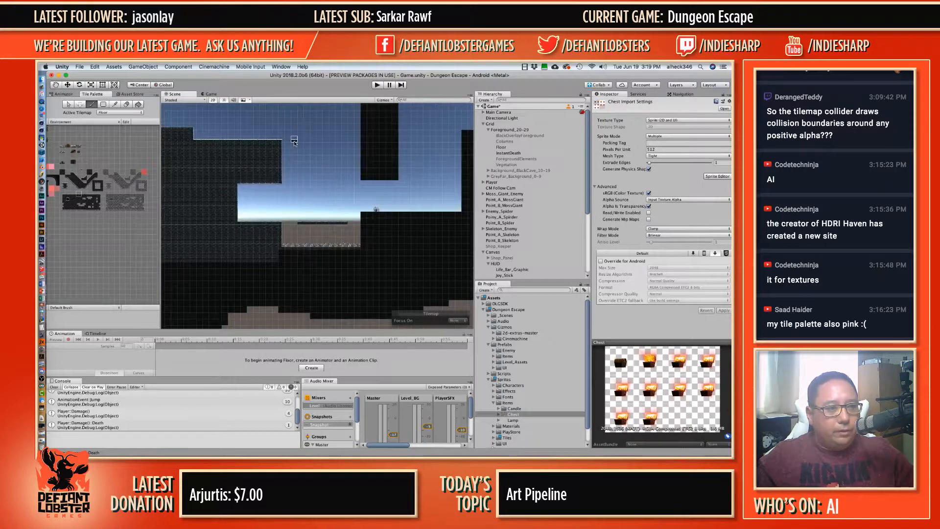
pyautogui.scroll(3, 313, 166)
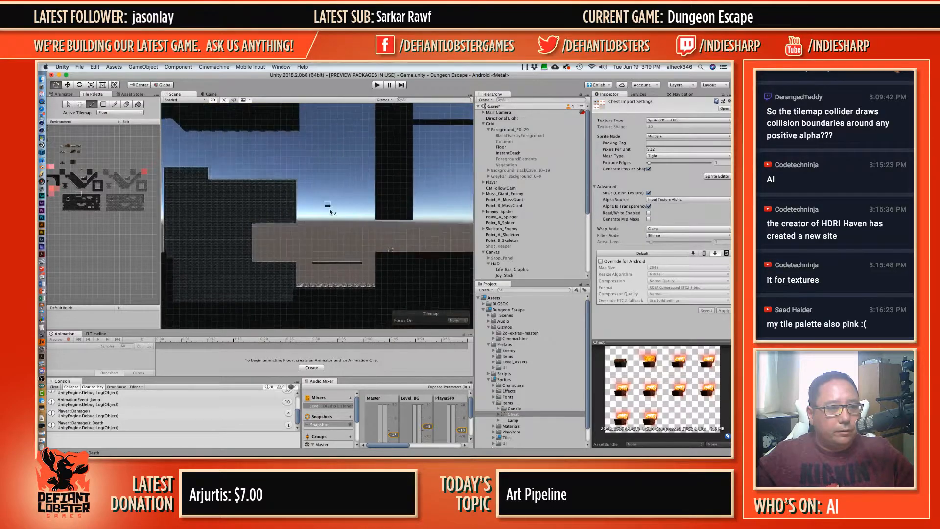
pyautogui.scroll(1, 374, 217)
pyautogui.scroll(2, 338, 233)
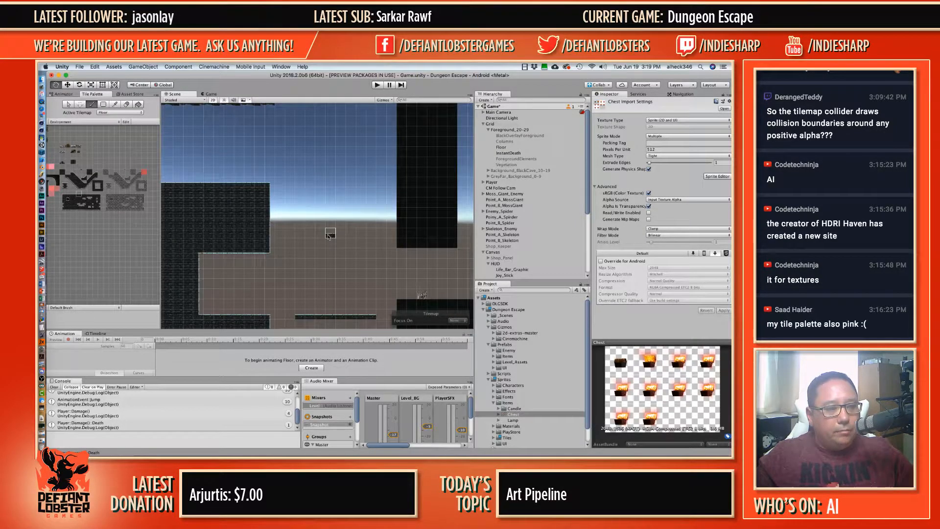
pyautogui.moveTo(326, 225)
pyautogui.mouseDown(button='middle')
pyautogui.moveTo(325, 181)
pyautogui.moveTo(318, 216)
pyautogui.mouseUp(button='middle')
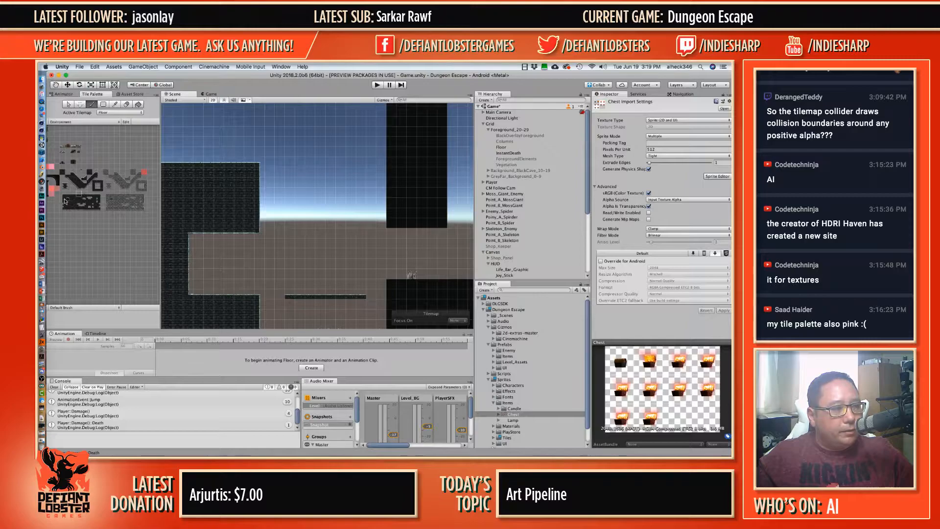
pyautogui.click(65, 200)
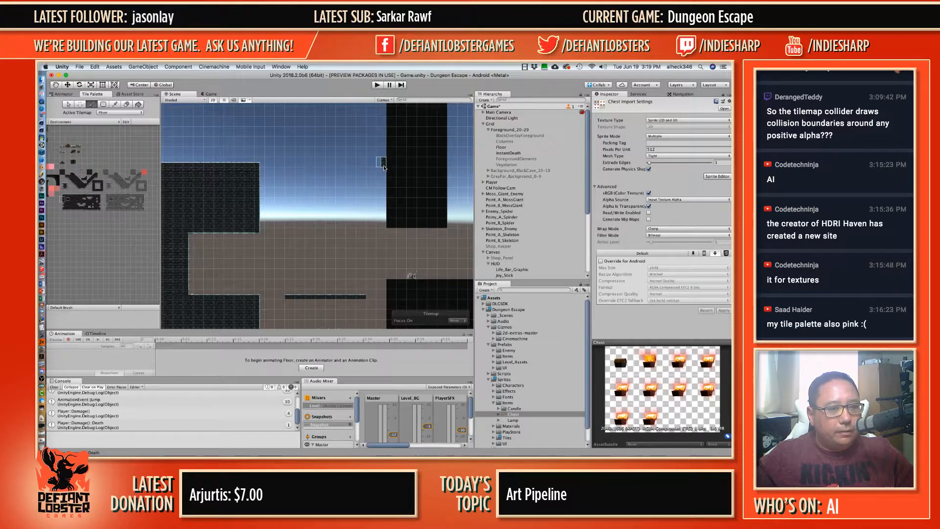
pyautogui.moveTo(384, 168); pyautogui.dragTo(386, 217)
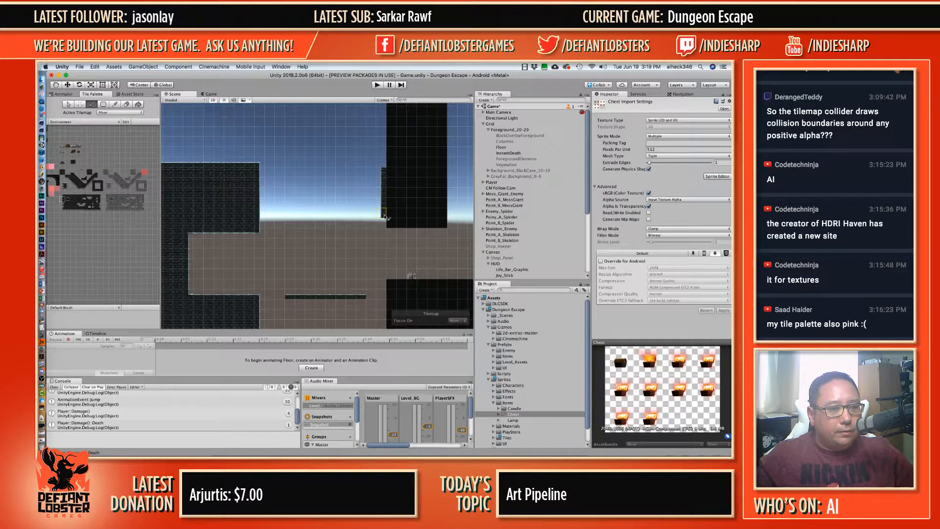
# Step: Finish the hanging wall's lower edge with a brick corner tile and a row of bottom-edge brick tiles along its underside
pyautogui.scroll(2, 86, 198)
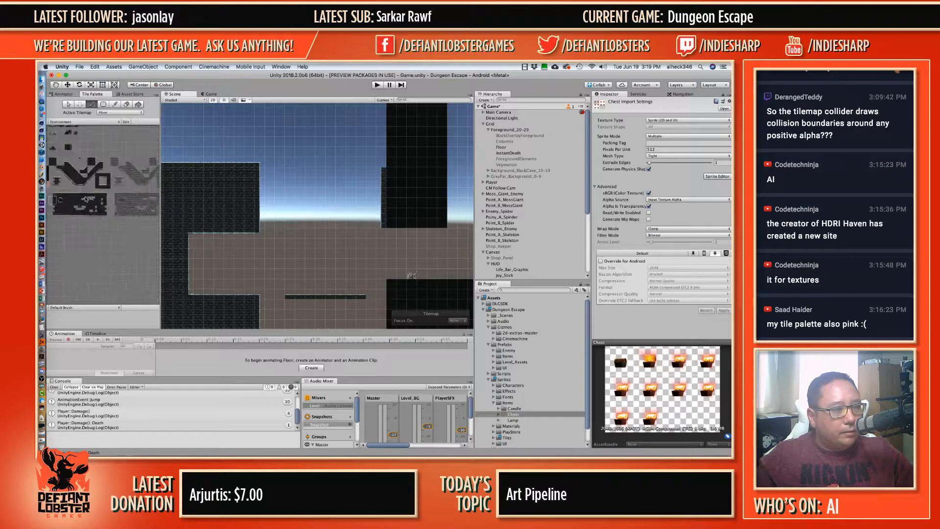
pyautogui.scroll(3, 86, 199)
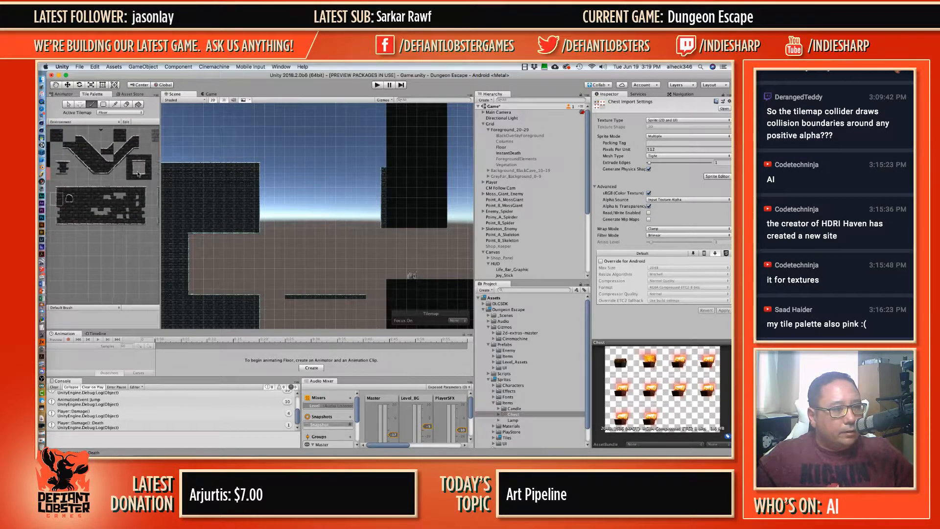
pyautogui.click(148, 161)
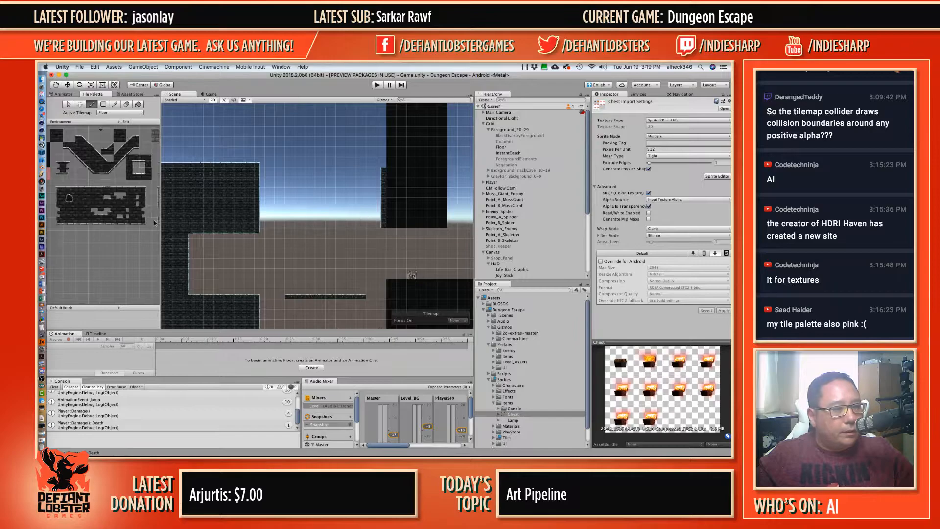
pyautogui.click(56, 224)
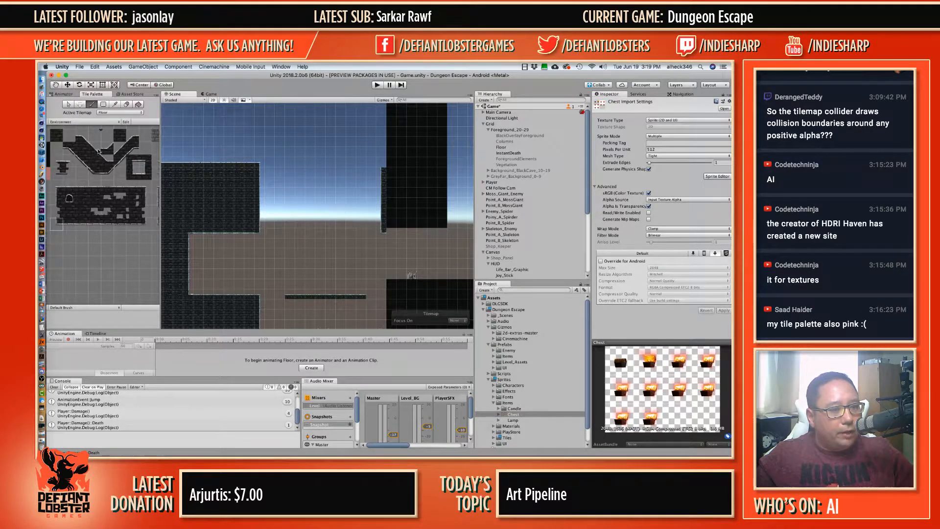
pyautogui.click(69, 224)
pyautogui.moveTo(390, 233); pyautogui.dragTo(440, 233)
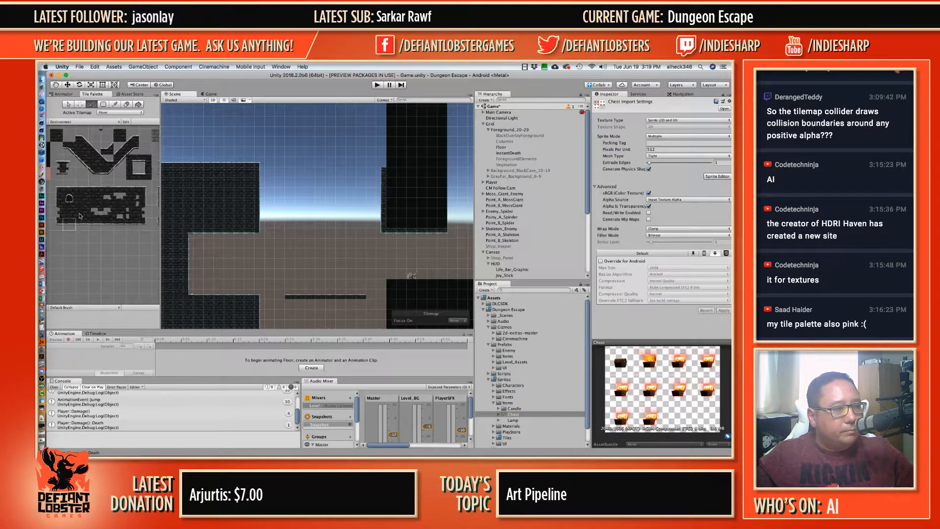
pyautogui.moveTo(384, 173); pyautogui.dragTo(396, 247, button='middle')
pyautogui.scroll(-2, 395, 247)
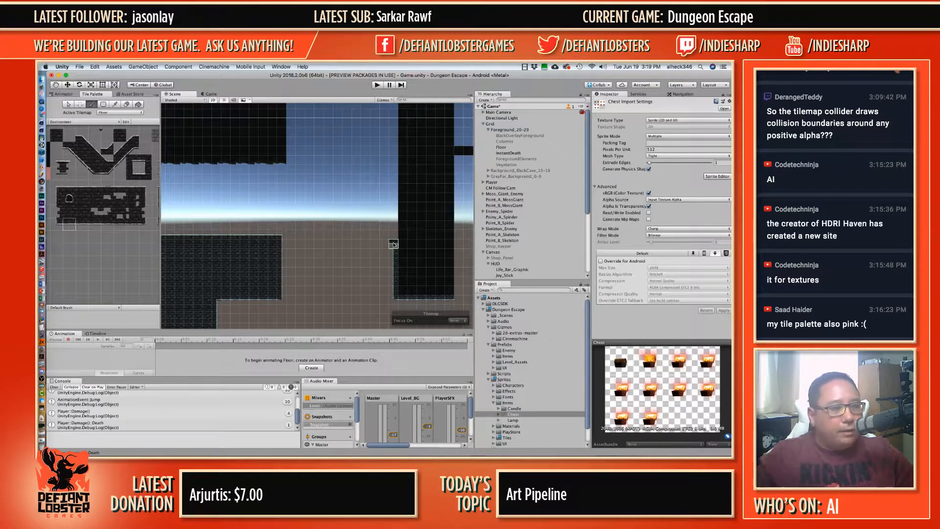
# Step: Switch to Safari and browse the Google Images results for CASTLEVANIA LEVEL
pyautogui.click(44, 111)
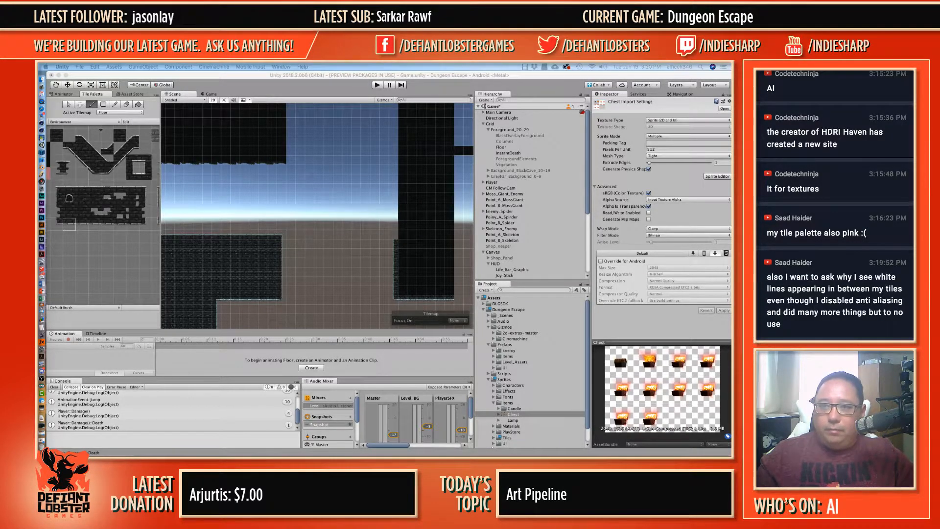
pyautogui.moveTo(39, 105); pyautogui.dragTo(274, 78)
pyautogui.click(245, 139)
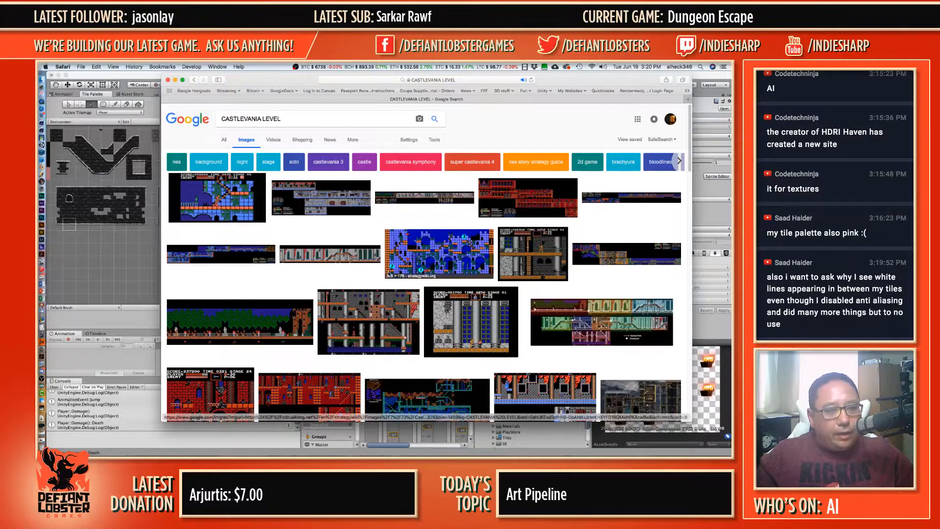
pyautogui.scroll(-2, 416, 254)
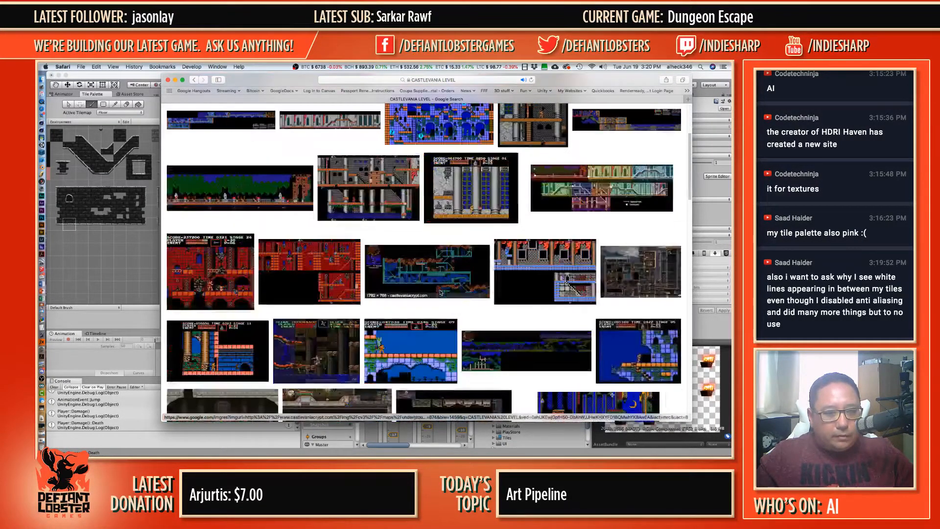
pyautogui.scroll(2, 362, 226)
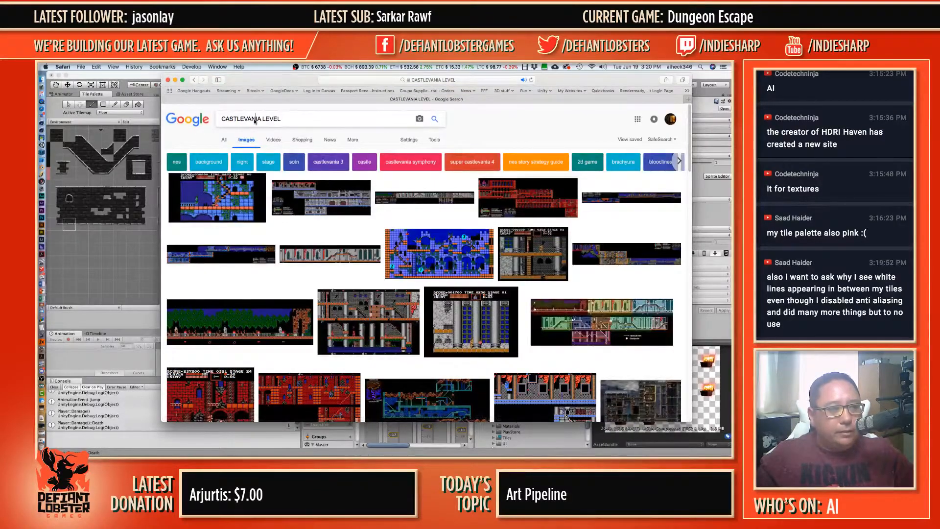
# Step: Search Google Images for "sotn tower LEVEL"
pyautogui.doubleClick(249, 118)
pyautogui.write('sotn')
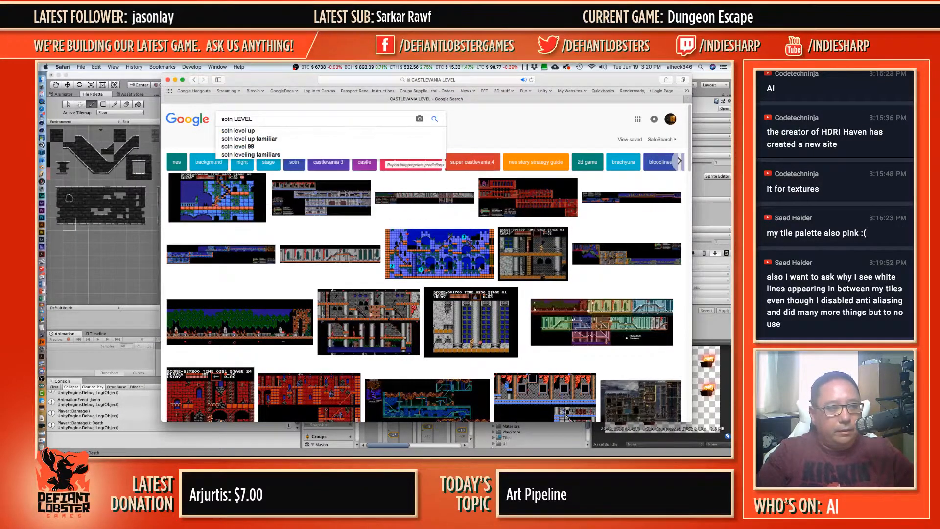
pyautogui.write(' tower')
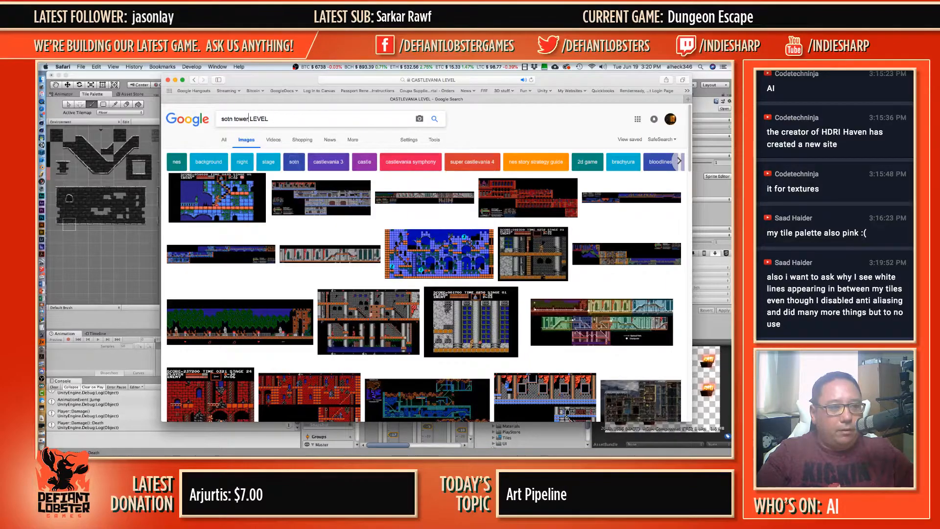
pyautogui.press('Return')
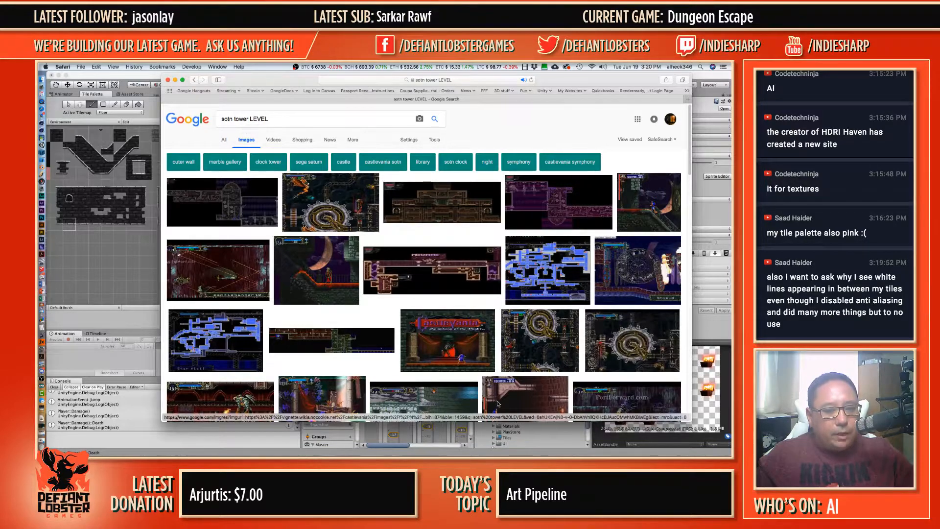
# Step: Preview the Outer Wall (Symphony of the Night) image and its related tower screenshots as level references, and close the page
pyautogui.click(525, 399)
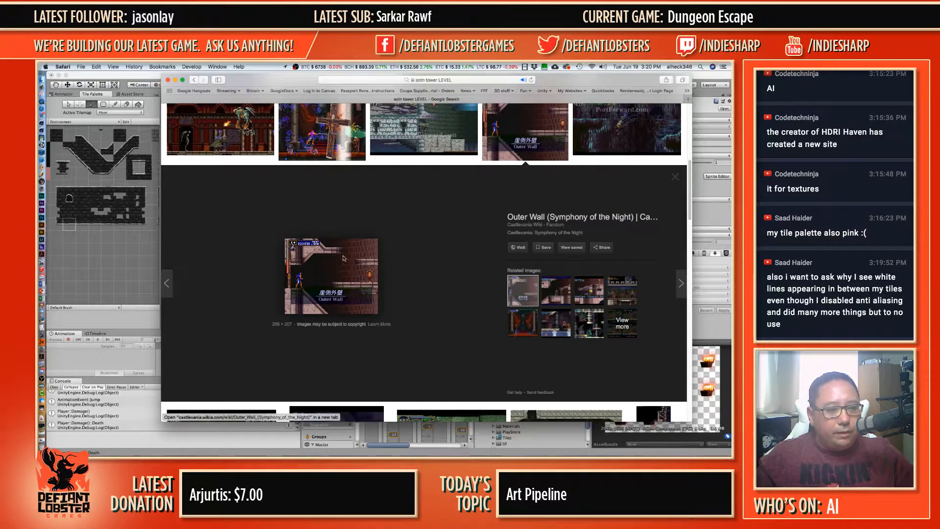
pyautogui.click(556, 288)
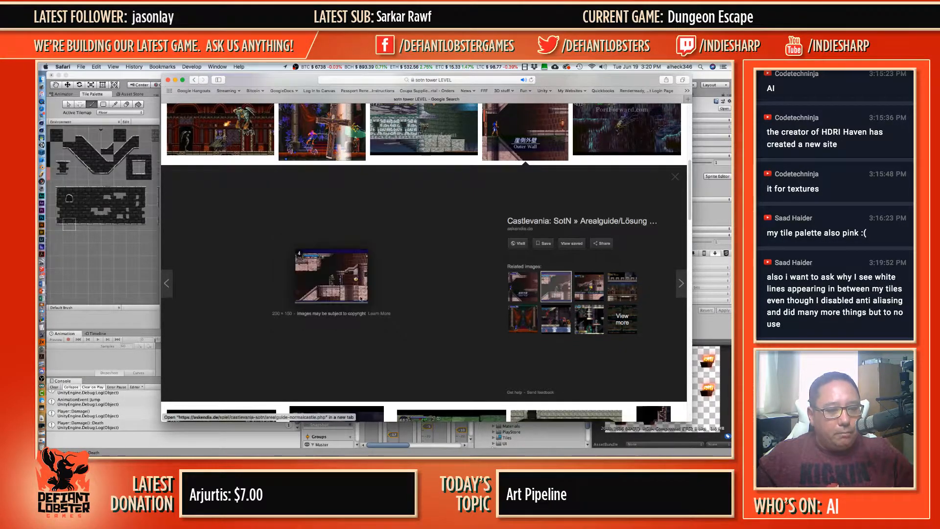
pyautogui.click(583, 298)
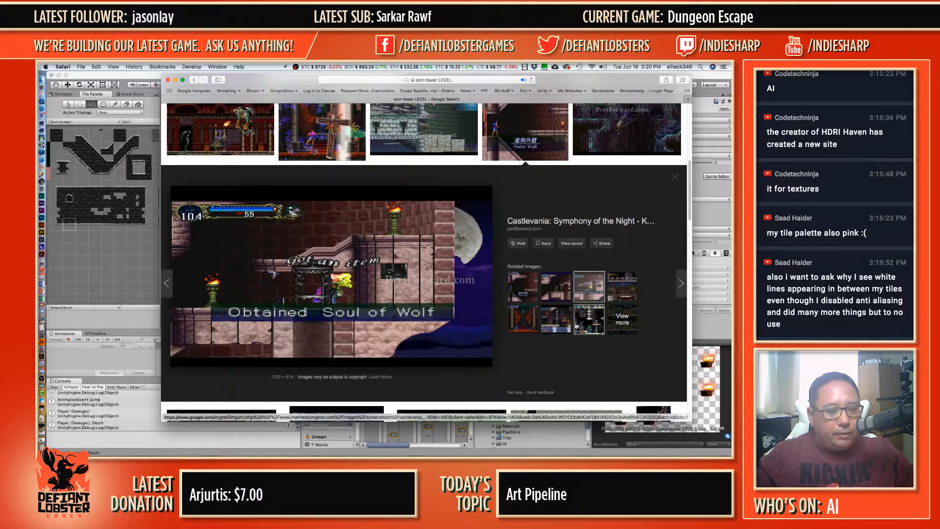
pyautogui.click(588, 323)
pyautogui.click(589, 296)
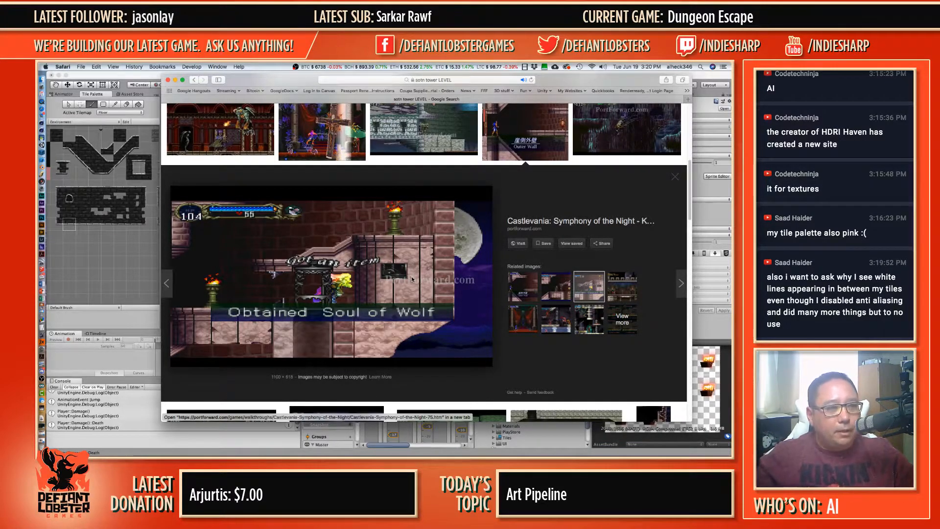
pyautogui.press('super+w')
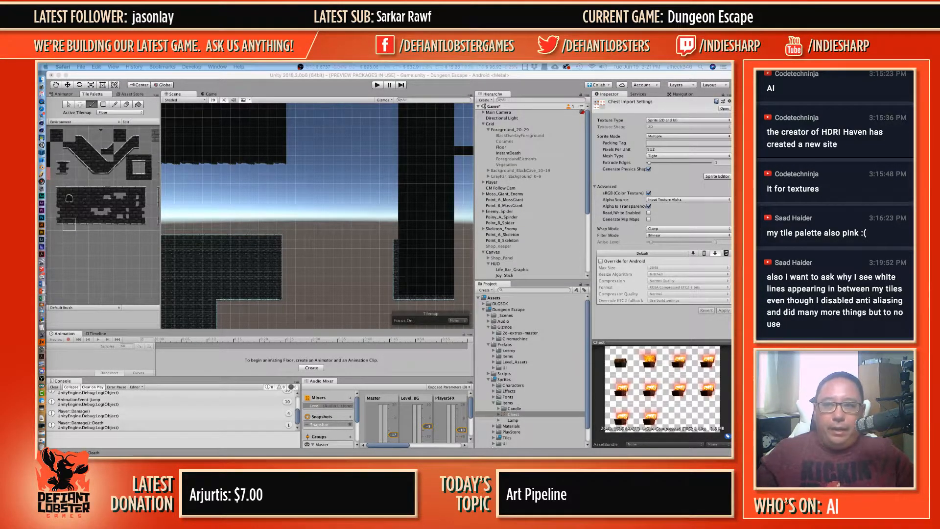
# Step: Bring the Google results for "unity tile tearing" on screen and look through them for ways to fix gaps between tiles
pyautogui.moveTo(730, 196); pyautogui.dragTo(249, 82)
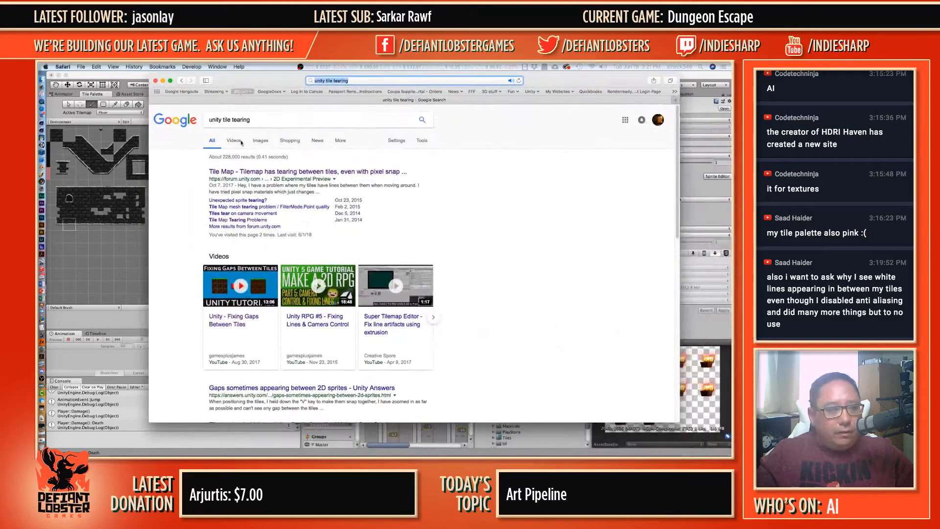
pyautogui.scroll(-1, 391, 282)
pyautogui.scroll(-5, 392, 283)
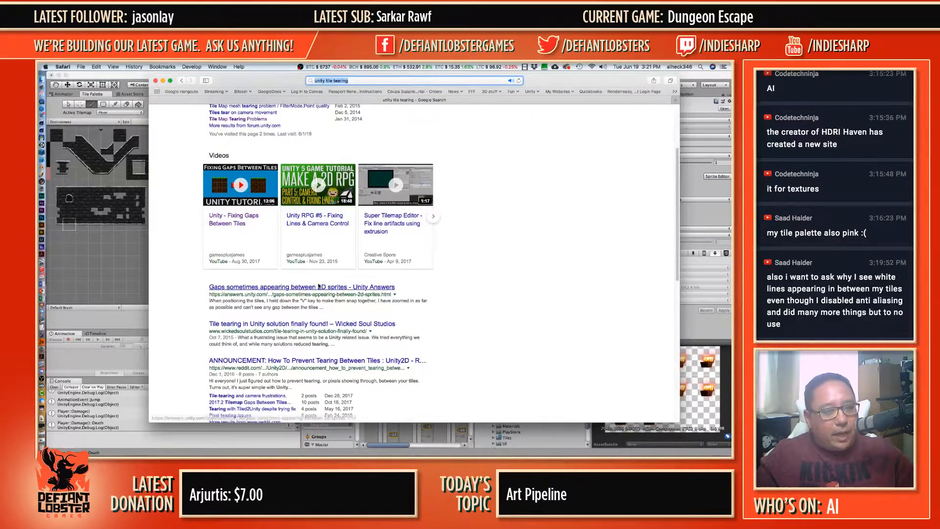
pyautogui.scroll(-2, 260, 289)
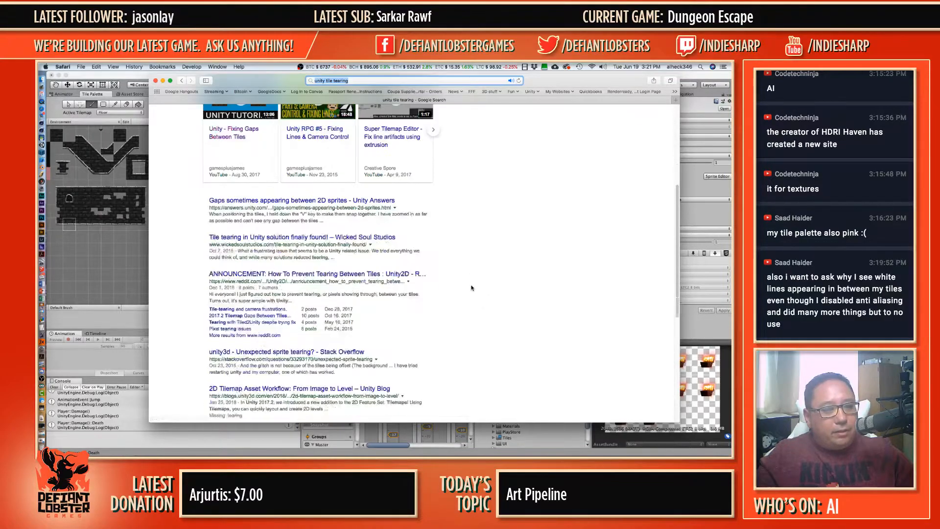
pyautogui.scroll(-4, 539, 278)
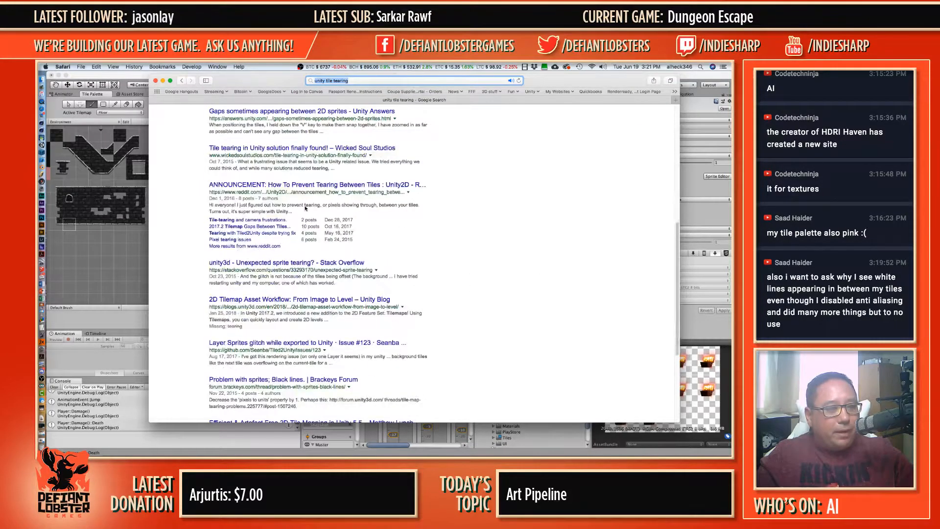
# Step: Open the Reddit result "ANNOUNCEMENT: How To Prevent Tearing Between Tiles" and return to Unity
pyautogui.scroll(-2, 468, 253)
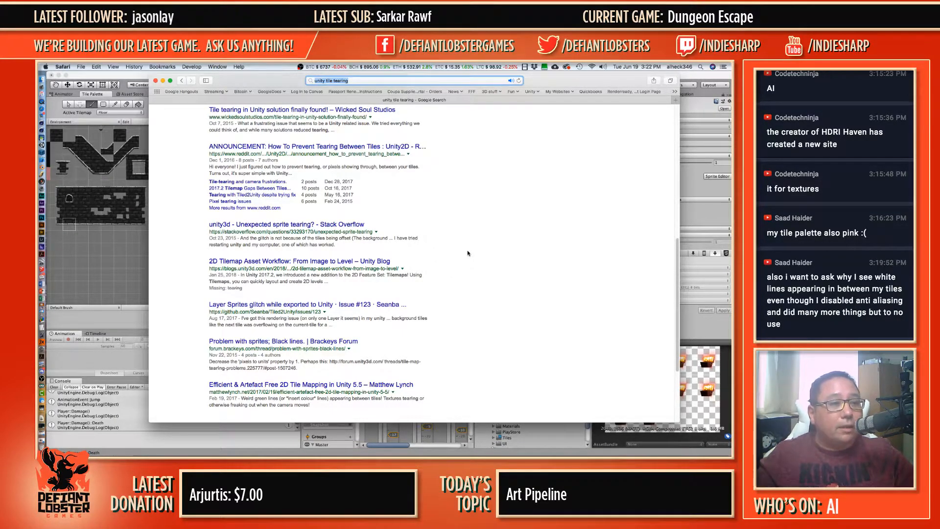
pyautogui.click(314, 147)
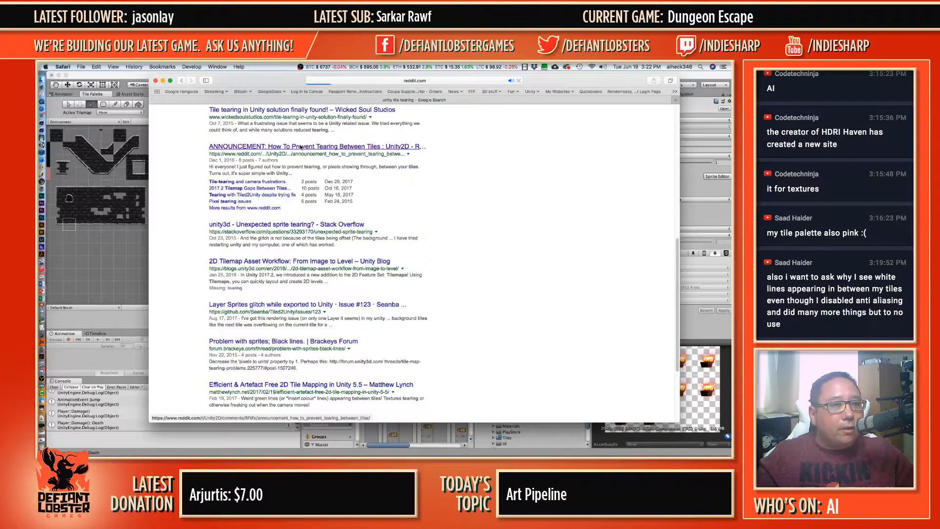
pyautogui.moveTo(272, 80); pyautogui.dragTo(196, 454)
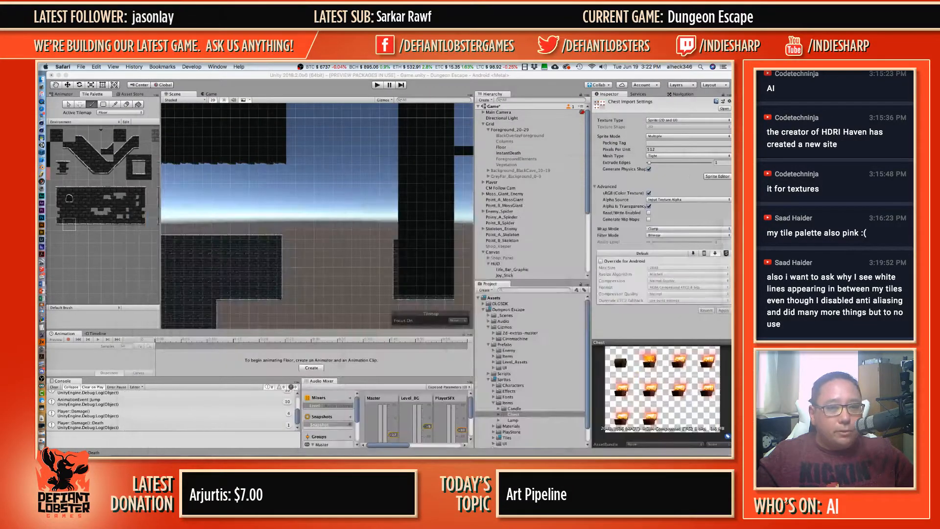
# Step: Inspect the Floor tilemap's components and the Grid settings of its parent Foreground_20-29
pyautogui.click(502, 147)
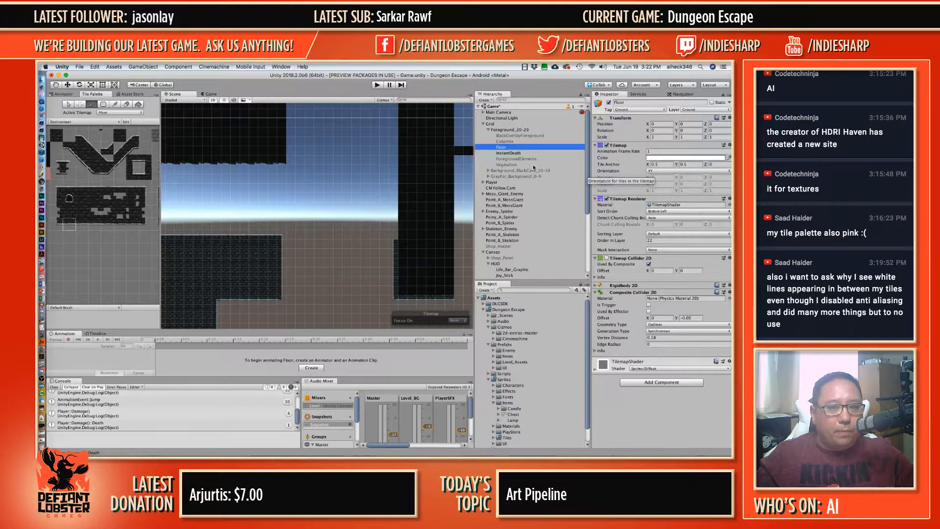
pyautogui.click(507, 153)
pyautogui.click(508, 148)
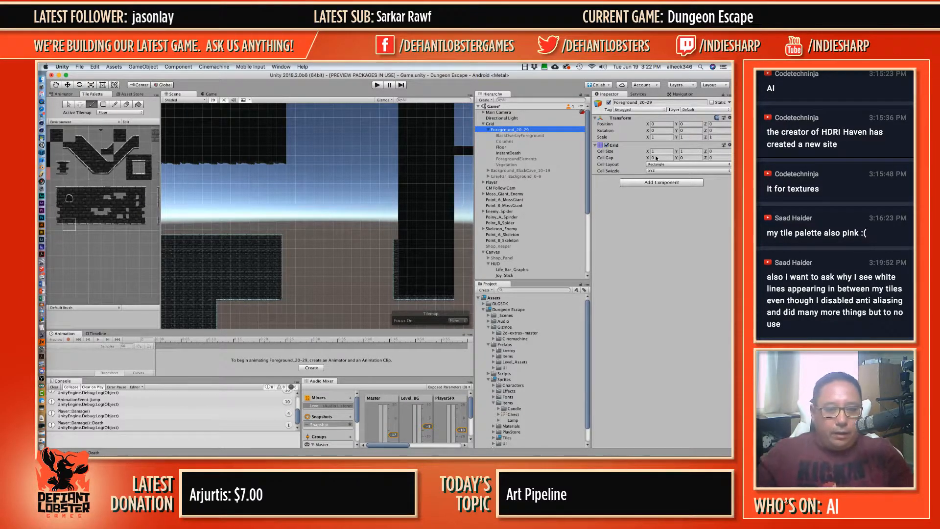
# Step: Find the Bricks texture under Sprites, Tiles, Environmental_Tiles in the project and show its import settings
pyautogui.scroll(-2, 516, 401)
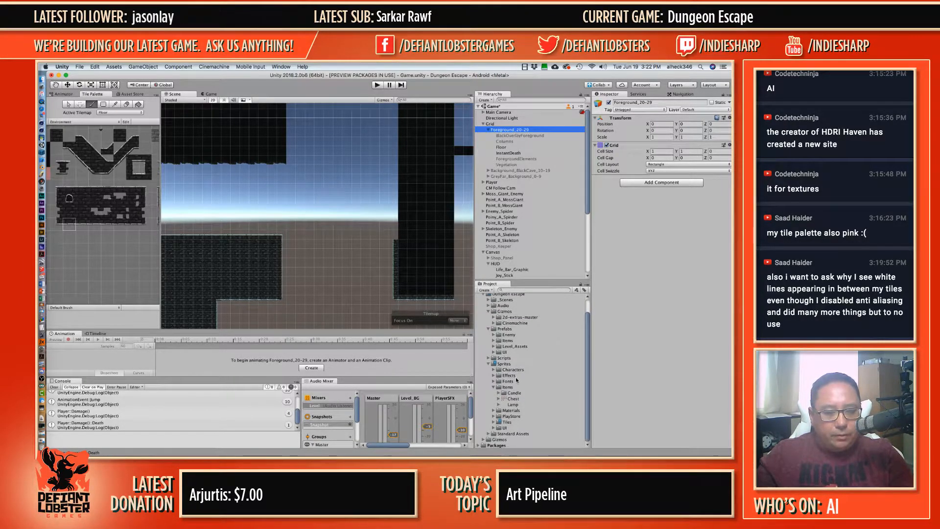
pyautogui.click(488, 366)
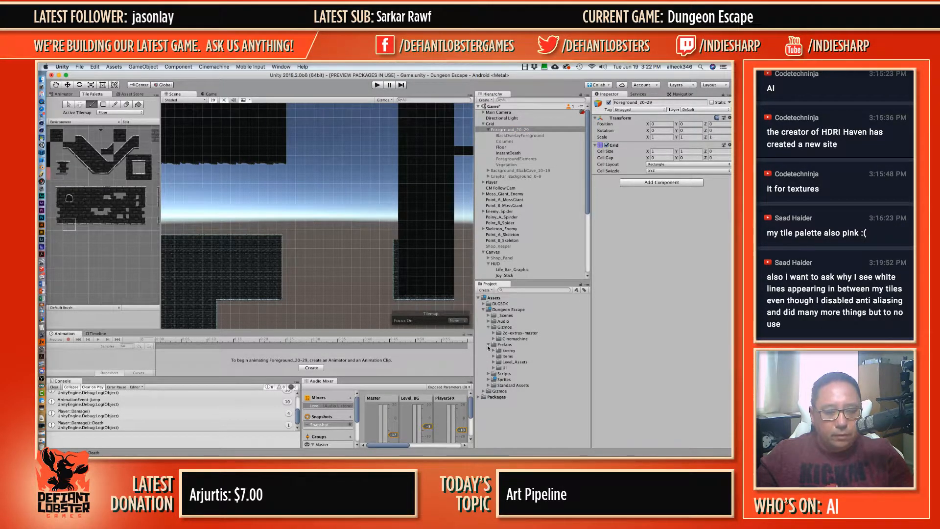
pyautogui.click(489, 379)
pyautogui.scroll(-3, 500, 384)
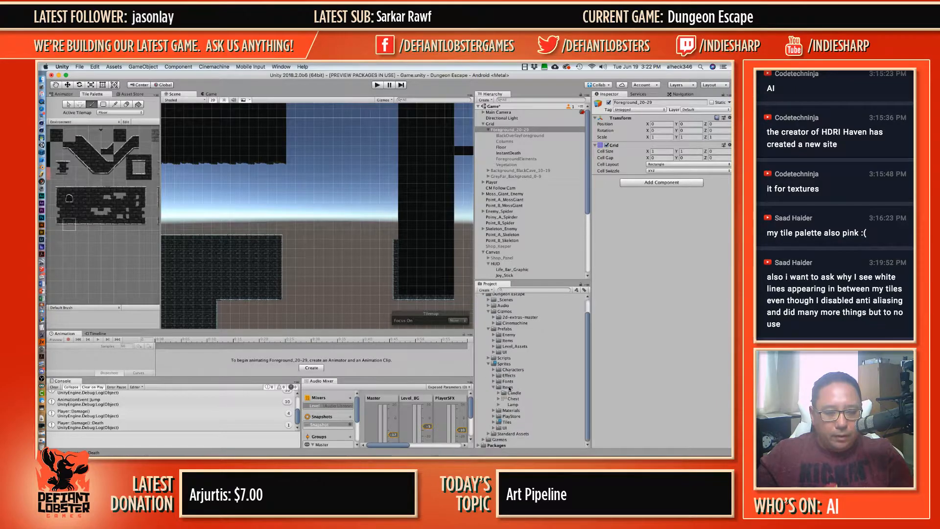
pyautogui.click(494, 385)
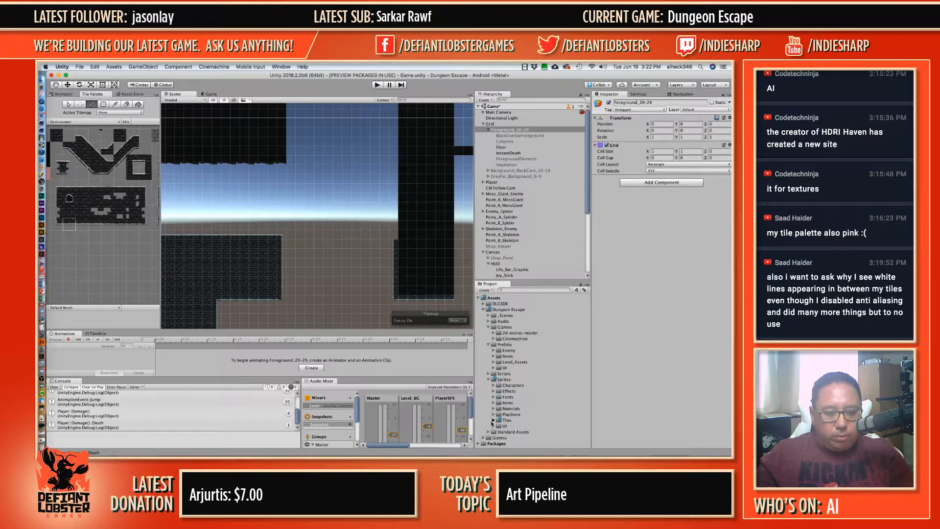
pyautogui.click(493, 420)
pyautogui.scroll(-5, 530, 408)
pyautogui.click(524, 369)
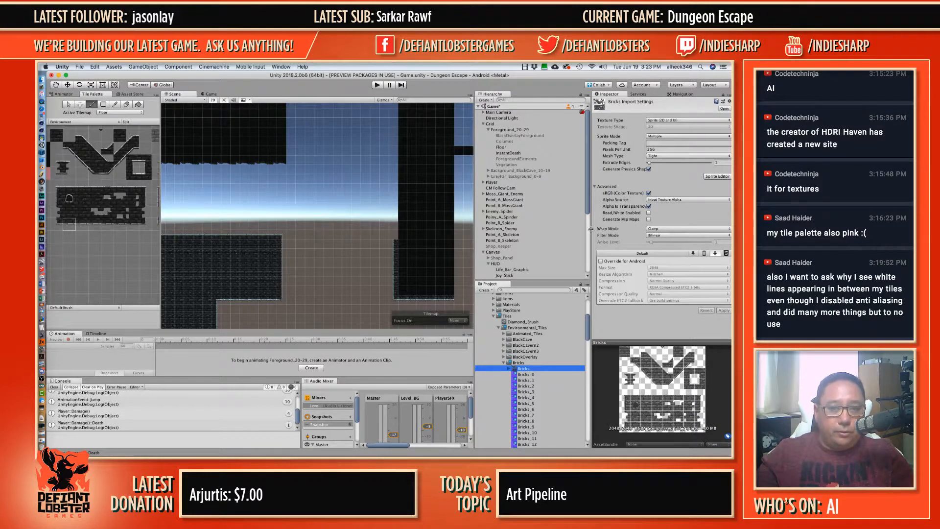
# Step: Set the Foreground_20-29 grid's cell gap to -0.001 in both X and Y
pyautogui.click(499, 129)
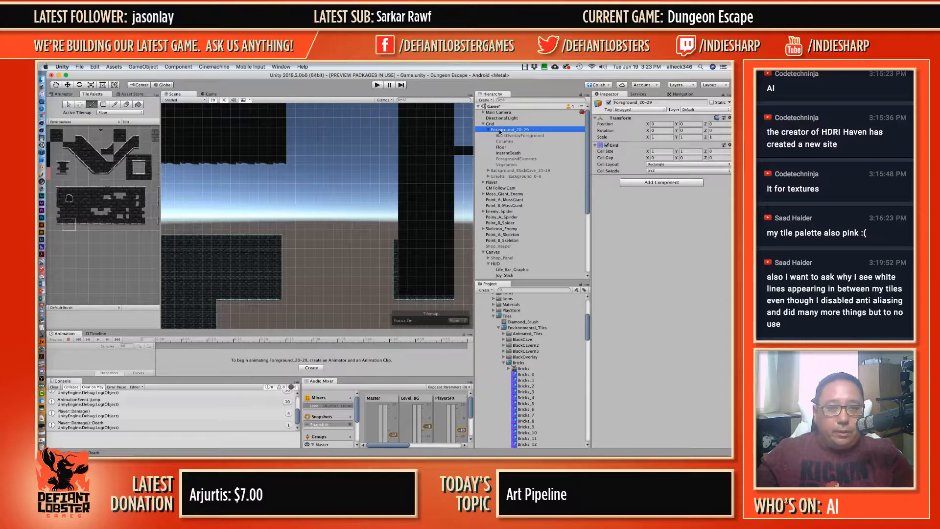
pyautogui.click(654, 157)
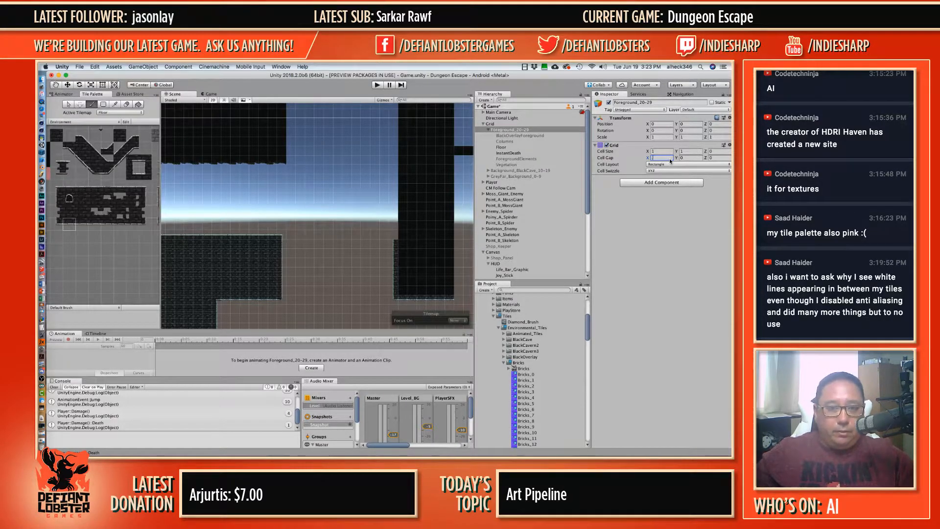
pyautogui.press('BackSpace')
pyautogui.write('0')
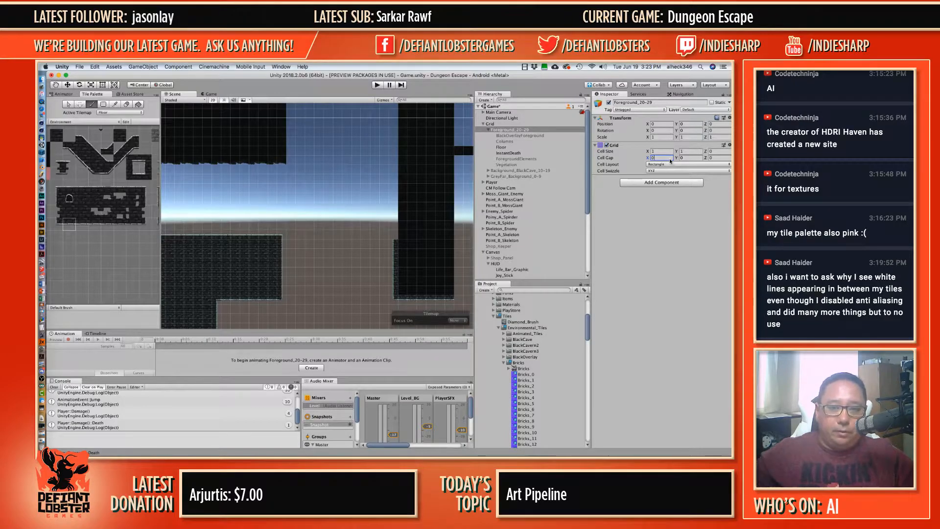
pyautogui.write('.001')
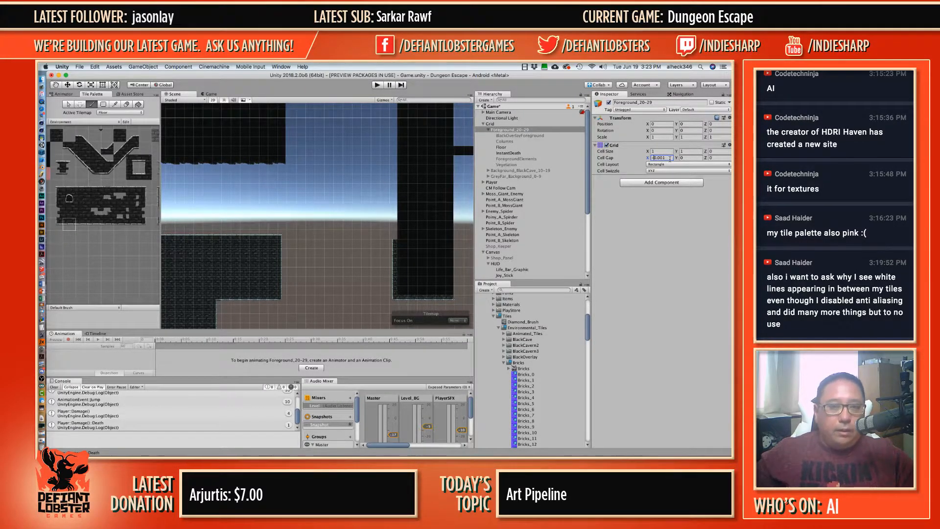
pyautogui.press('Home')
pyautogui.write('-')
pyautogui.press('Return')
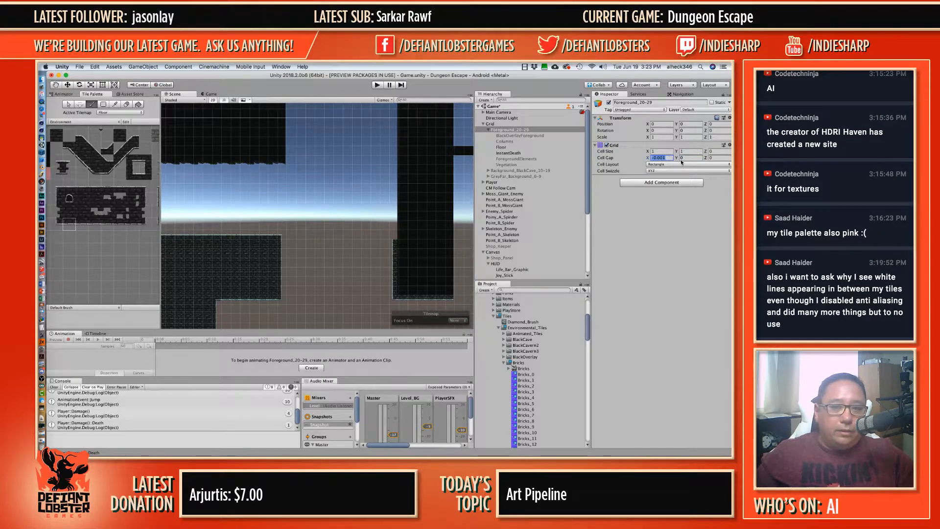
pyautogui.press('Tab')
pyautogui.write('-0.001')
pyautogui.press('Return')
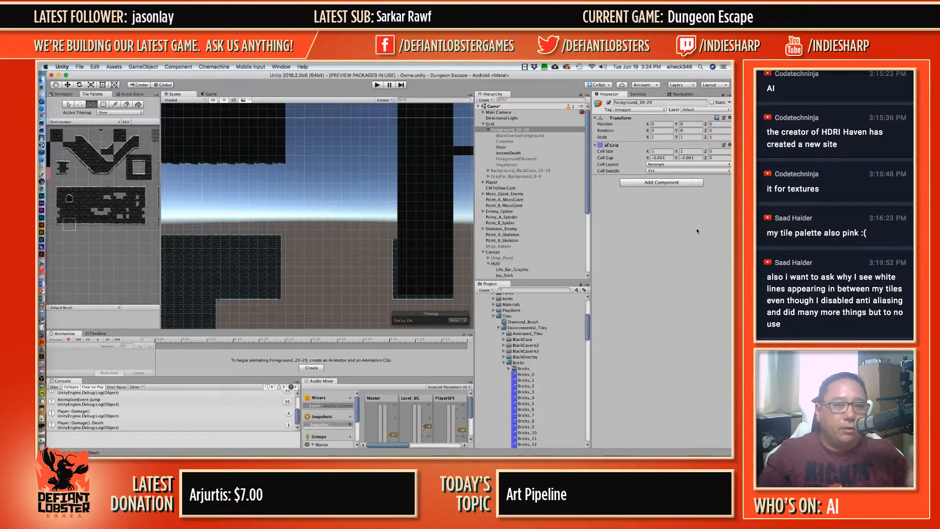
# Step: Reset the Foreground_20-29 grid's cell gap to 0 in X and Y
pyautogui.click(662, 158)
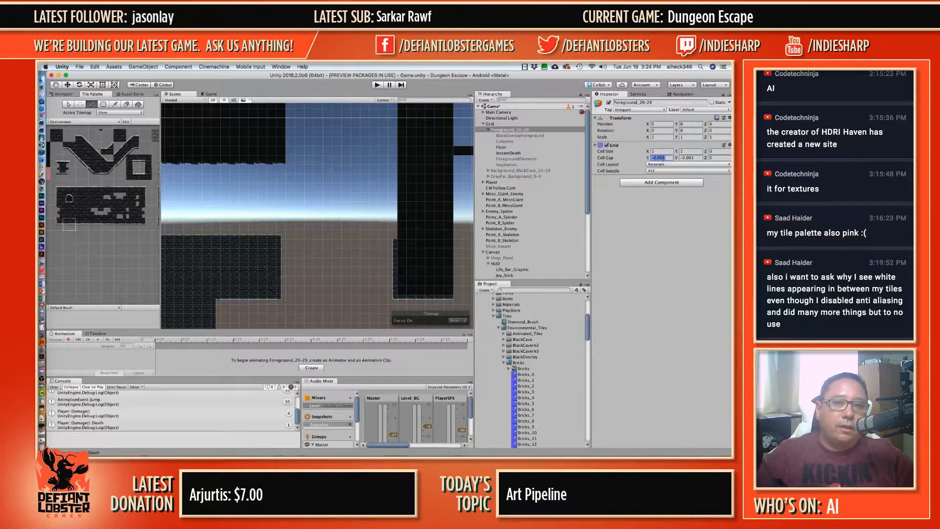
pyautogui.write('0')
pyautogui.press('Tab')
pyautogui.write('0')
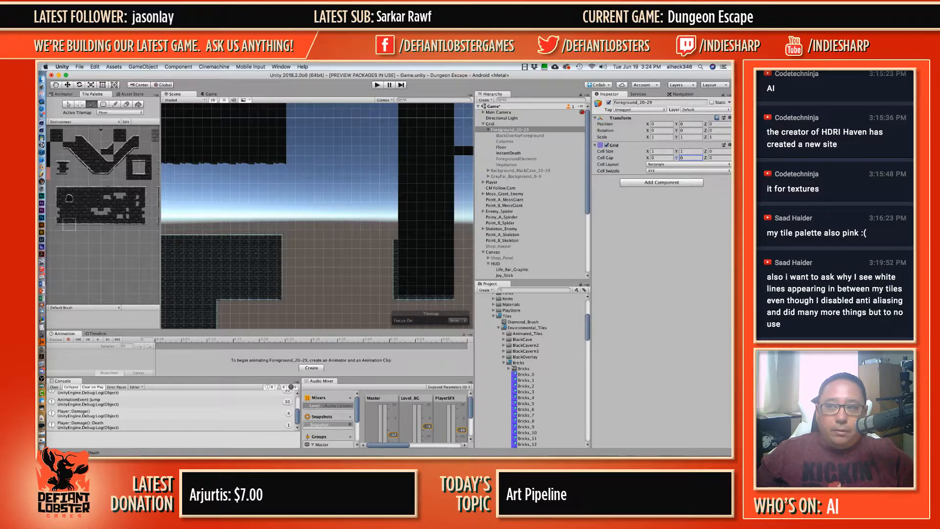
# Step: Glance at the Reddit tearing post in Safari and, back in Unity, review the Bricks texture's wrap mode, filter mode and mesh type options
pyautogui.press('super+Tab')
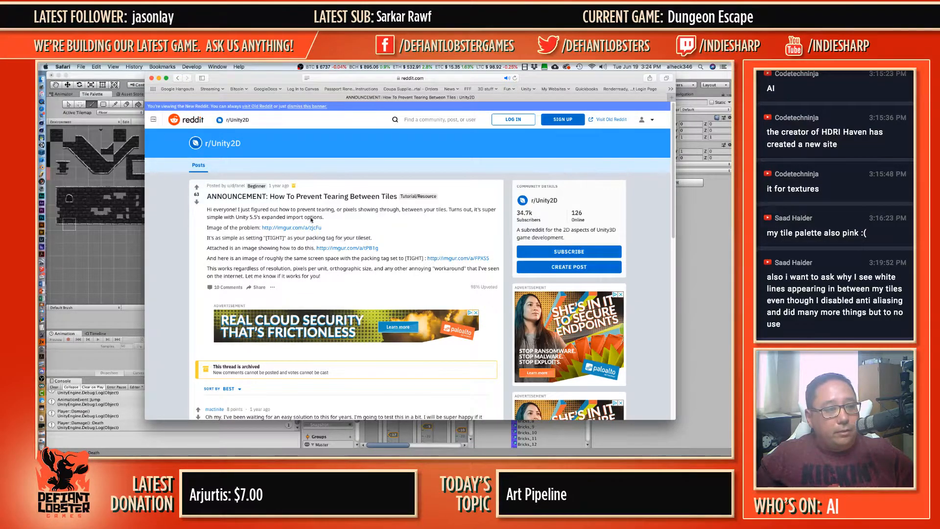
pyautogui.press('super+Tab')
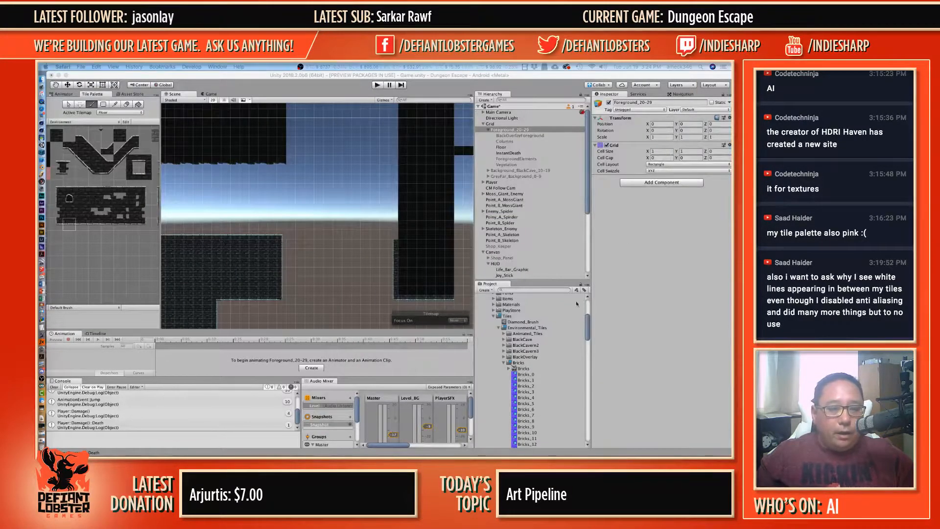
pyautogui.click(527, 368)
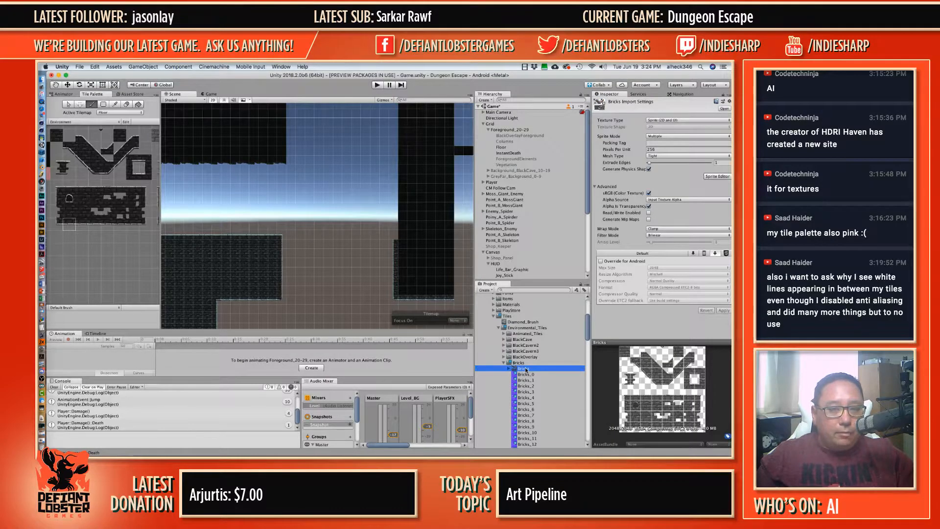
pyautogui.click(653, 228)
pyautogui.click(654, 229)
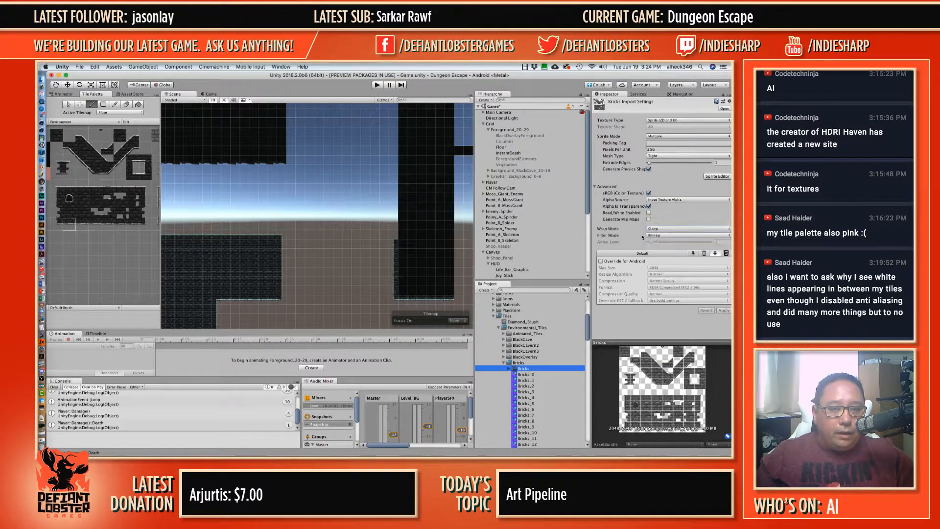
pyautogui.click(654, 235)
pyautogui.click(653, 235)
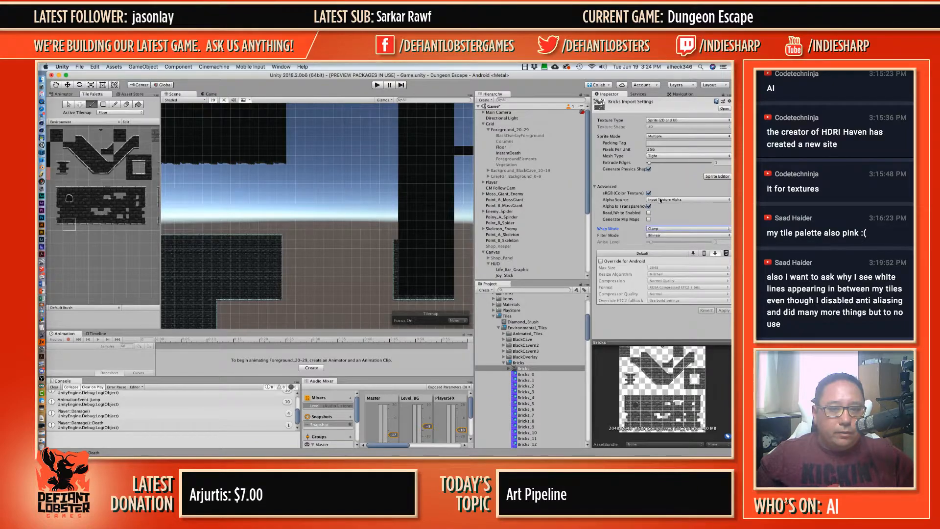
pyautogui.click(653, 155)
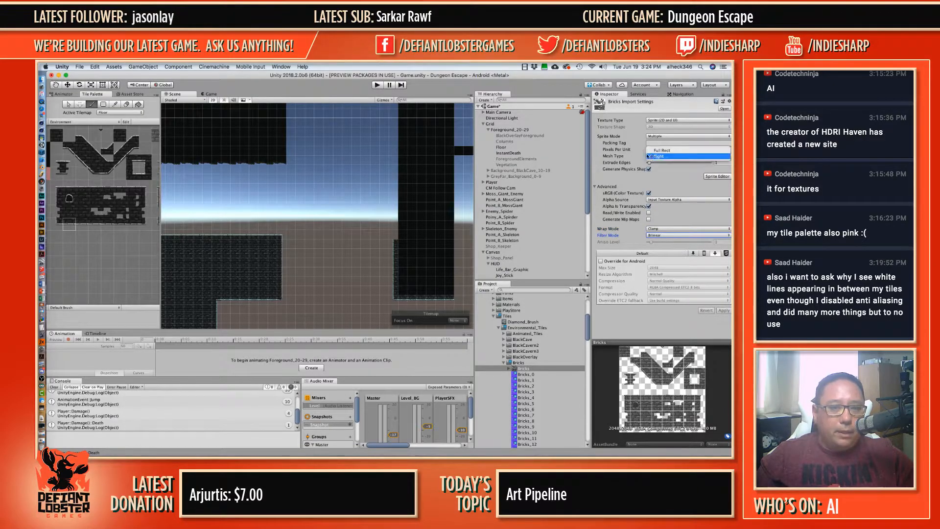
pyautogui.click(615, 157)
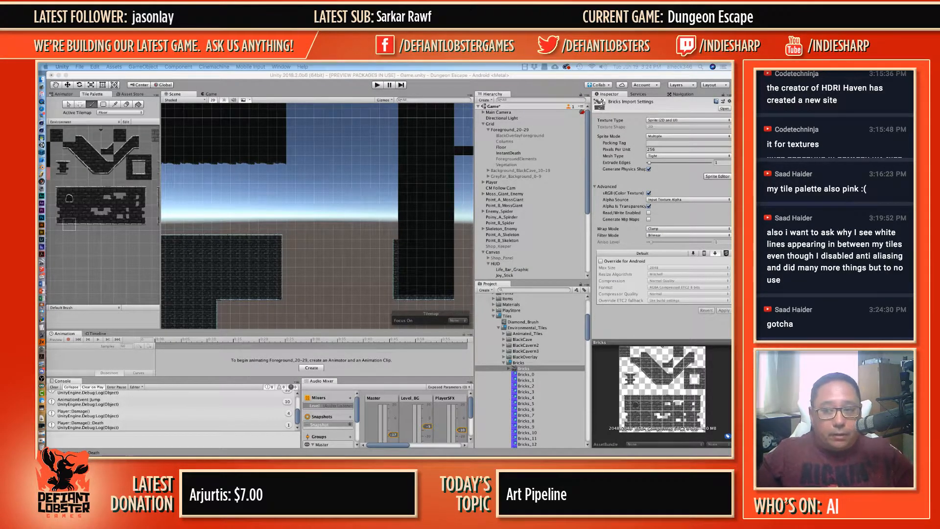
# Step: Collapse Foreground_20-29 and paint a thin floating brick platform in the gap between the brick ledge and the tall pillar
pyautogui.click(488, 129)
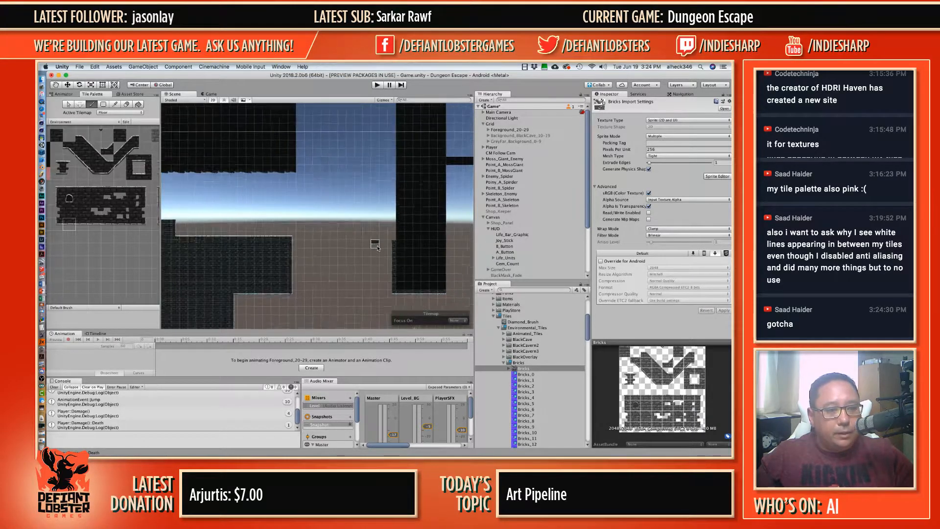
pyautogui.scroll(-5, 377, 249)
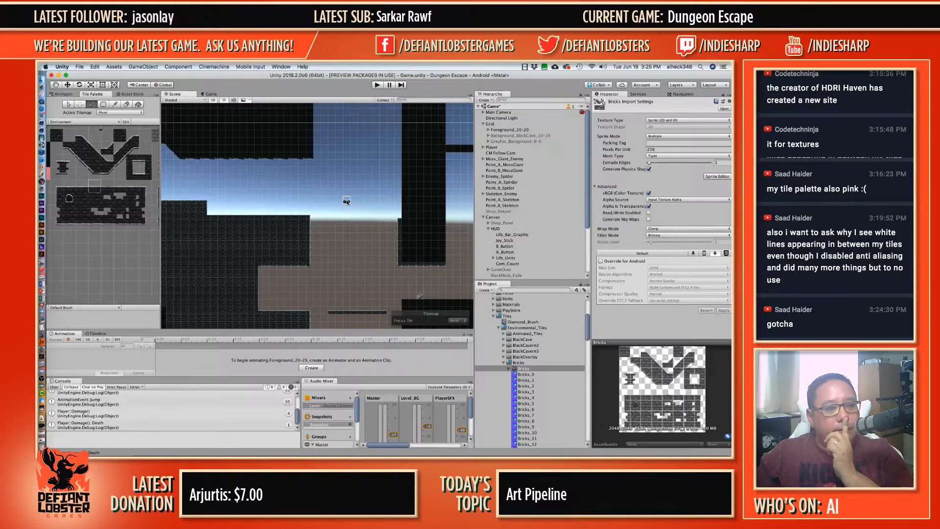
pyautogui.moveTo(348, 202); pyautogui.dragTo(363, 204)
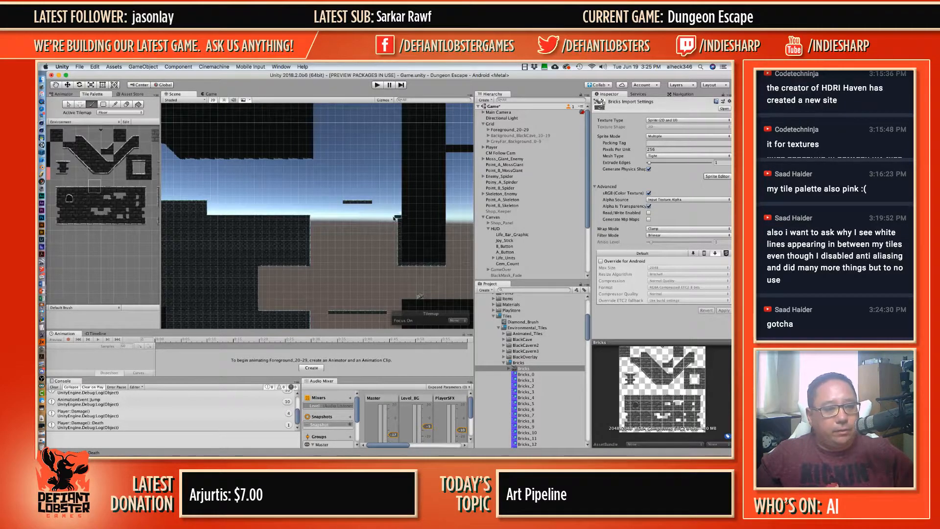
# Step: Extend the brick edge upward along the tall pillar's left side with matching edge tiles
pyautogui.click(61, 199)
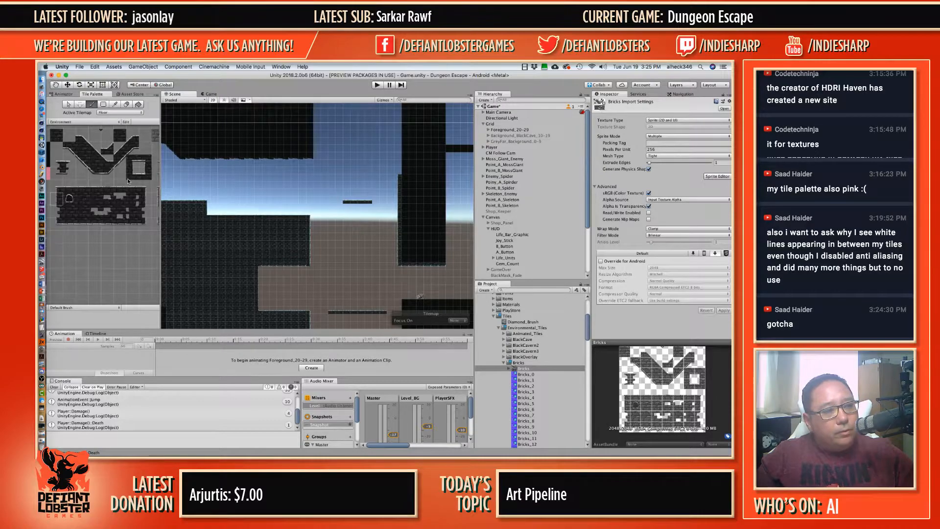
pyautogui.click(145, 162)
pyautogui.click(398, 172)
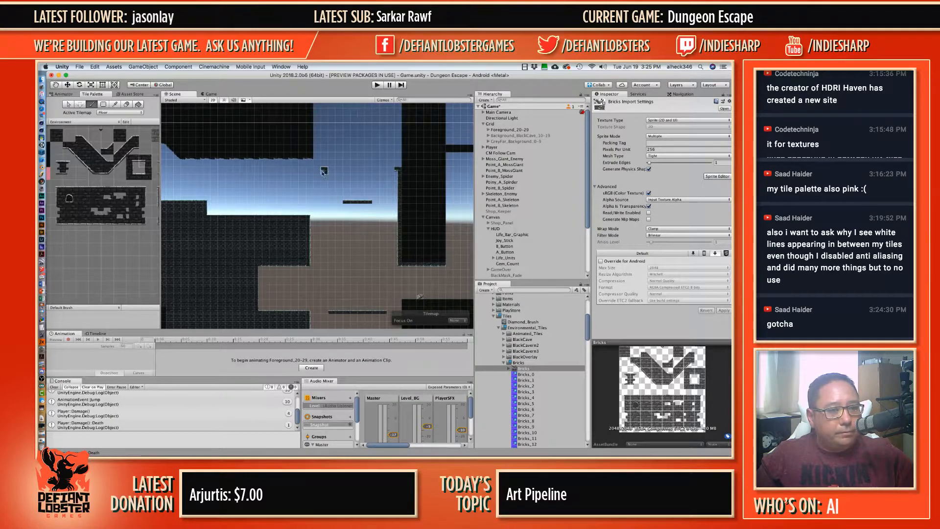
# Step: Try a short thin platform off the tall pillar's upper left side, and undo it together with the floating platform
pyautogui.click(82, 186)
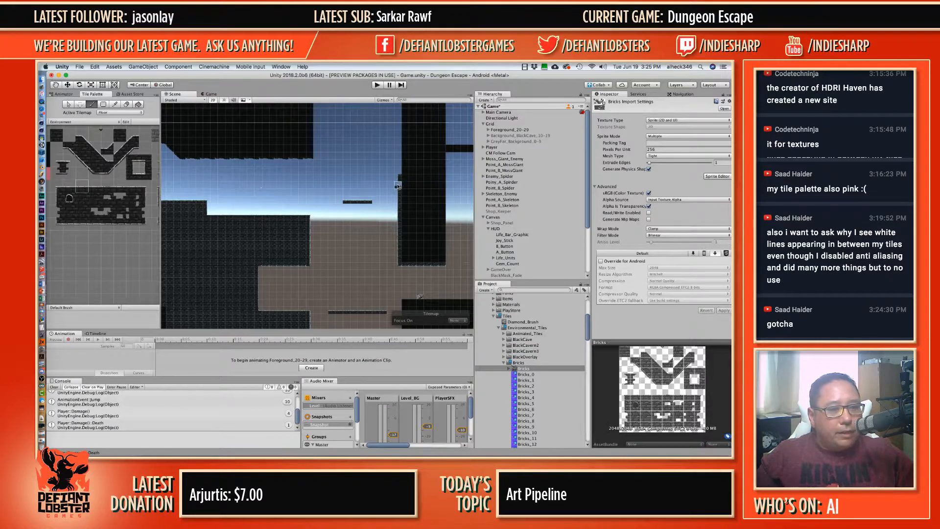
pyautogui.click(383, 180)
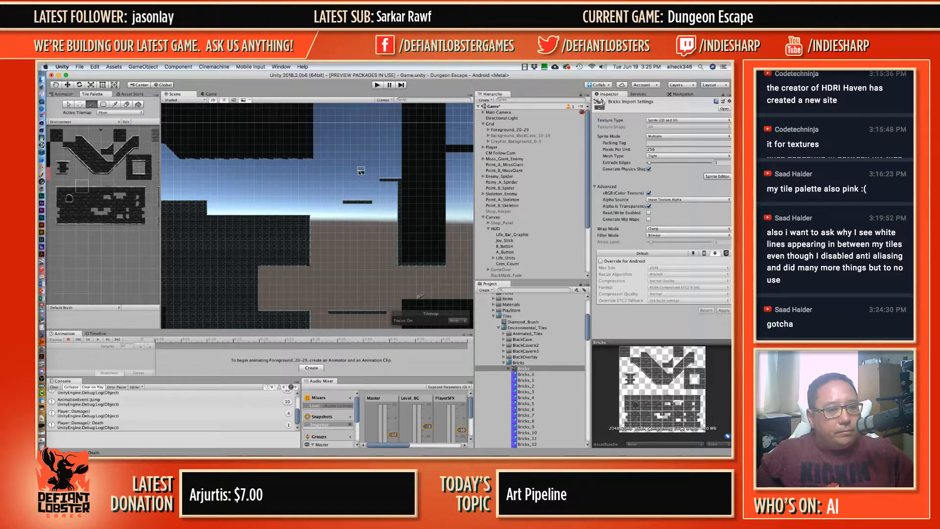
pyautogui.press('super+z')
pyautogui.press('super+z')
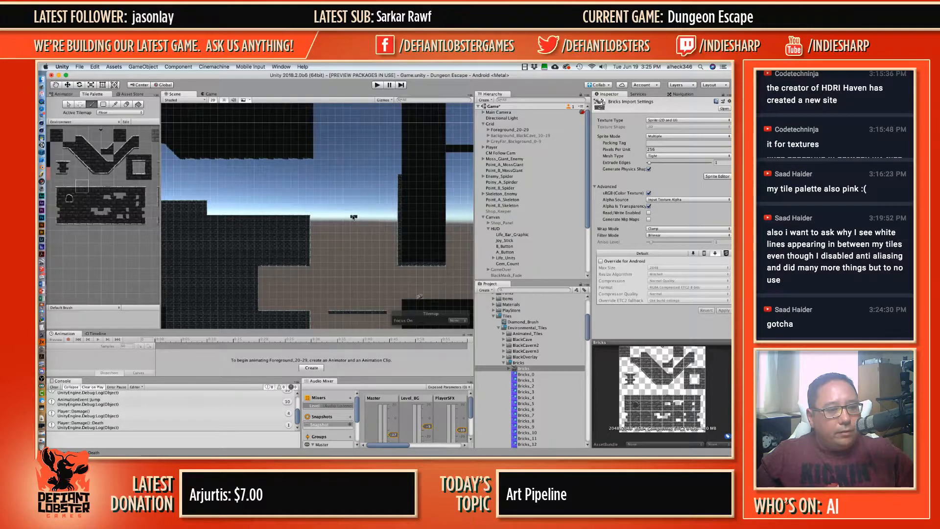
# Step: Paint three staggered thin brick platforms in the gap, two joined to the pillar's left side and one floating above them
pyautogui.moveTo(358, 220); pyautogui.dragTo(387, 220)
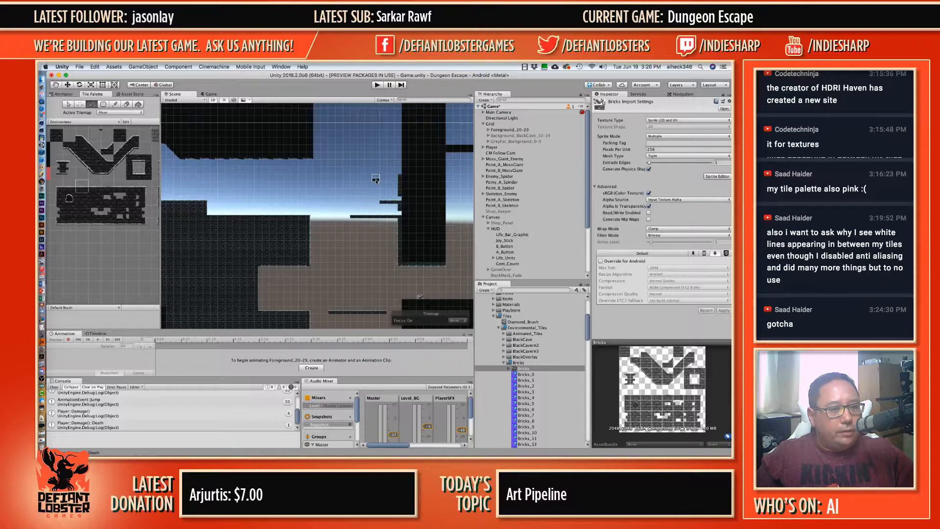
pyautogui.moveTo(377, 179); pyautogui.dragTo(345, 183)
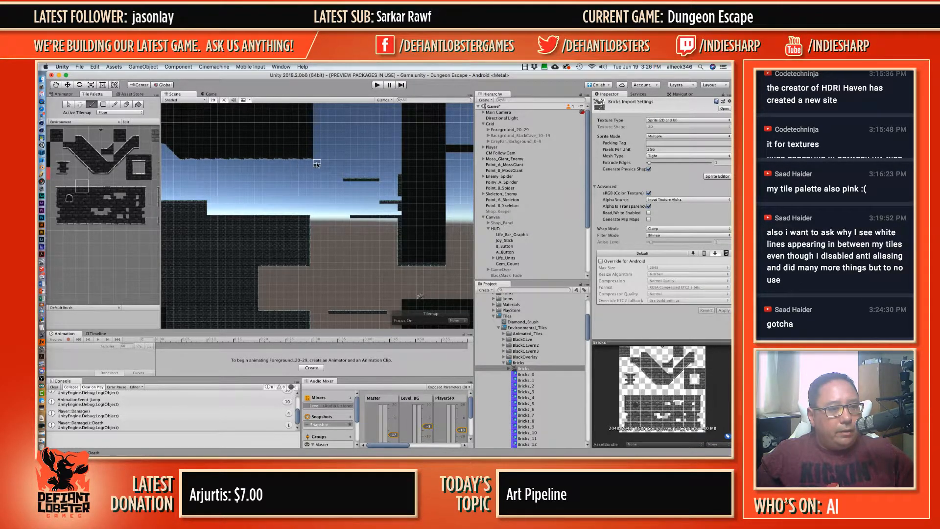
# Step: Paint three thin brick platforms in the gap: off the ceiling's lower corner, off the tall pillar opposite, and one floating above between them
pyautogui.moveTo(317, 160); pyautogui.dragTo(340, 160)
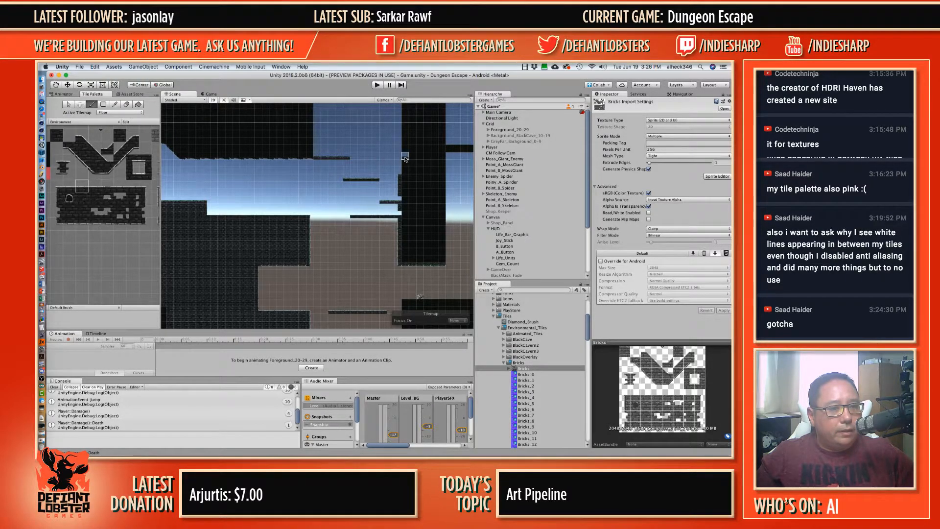
pyautogui.moveTo(407, 158)
pyautogui.mouseDown()
pyautogui.moveTo(383, 159)
pyautogui.moveTo(395, 159)
pyautogui.mouseUp()
pyautogui.press('super+z')
pyautogui.keyDown('shift'); pyautogui.click(344, 158); pyautogui.keyUp('shift')
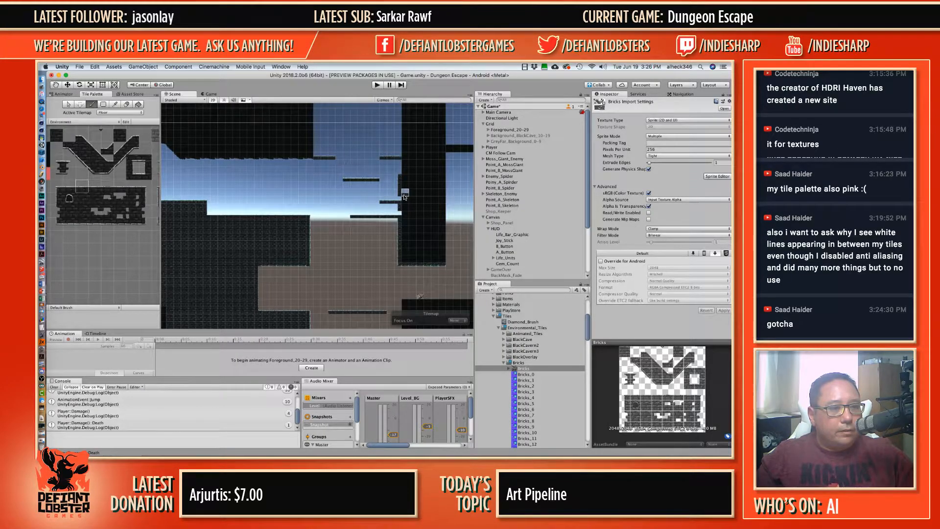
pyautogui.scroll(2, 354, 147)
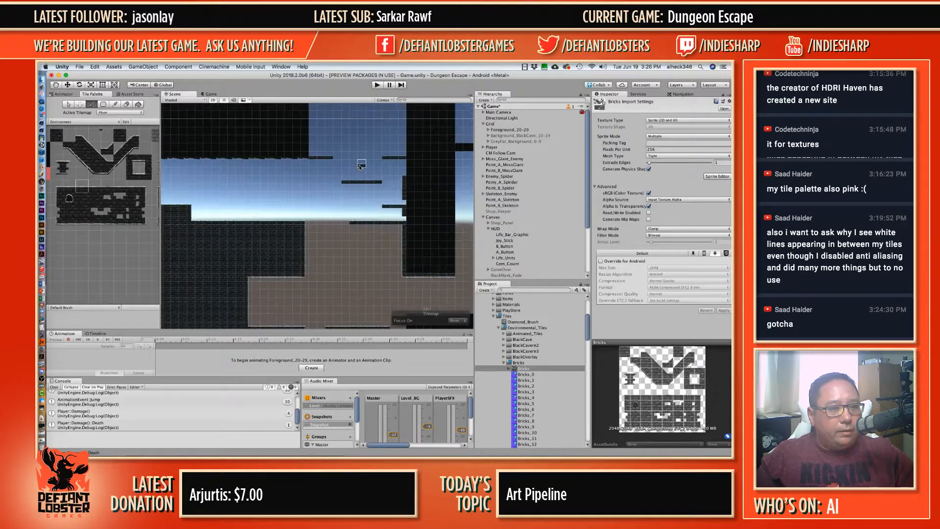
pyautogui.moveTo(370, 142); pyautogui.dragTo(363, 191, button='middle')
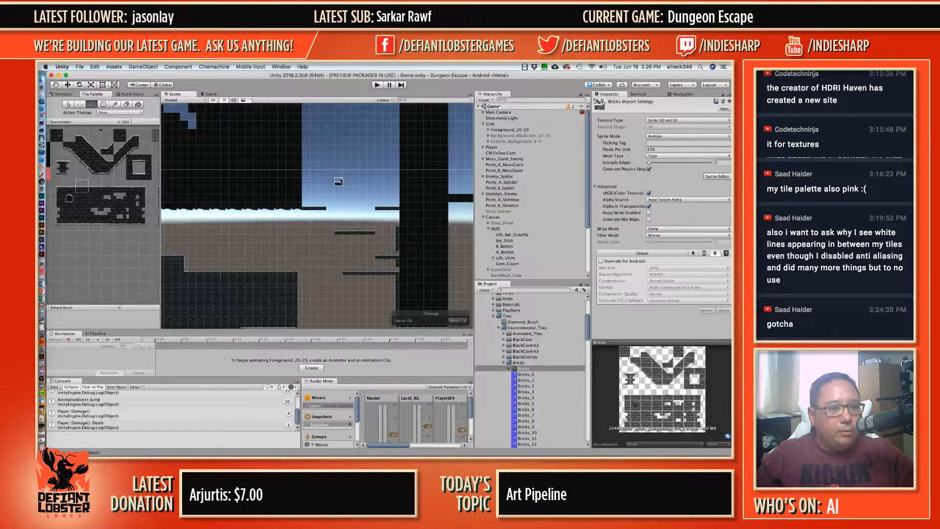
pyautogui.moveTo(346, 182); pyautogui.dragTo(362, 183)
pyautogui.click(371, 184)
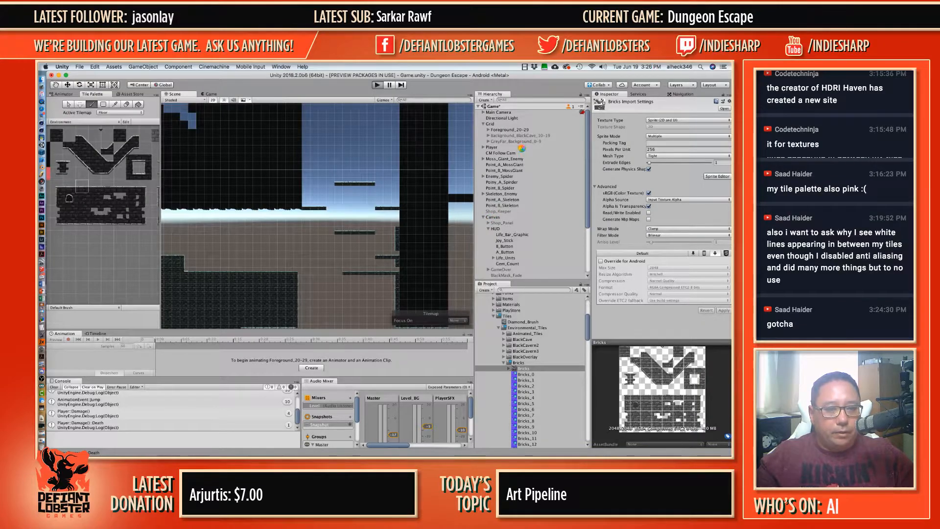
# Step: Start a quick test play, and enable the Tilemap Collider 2D of Floor under Foreground_20-29
pyautogui.click(377, 84)
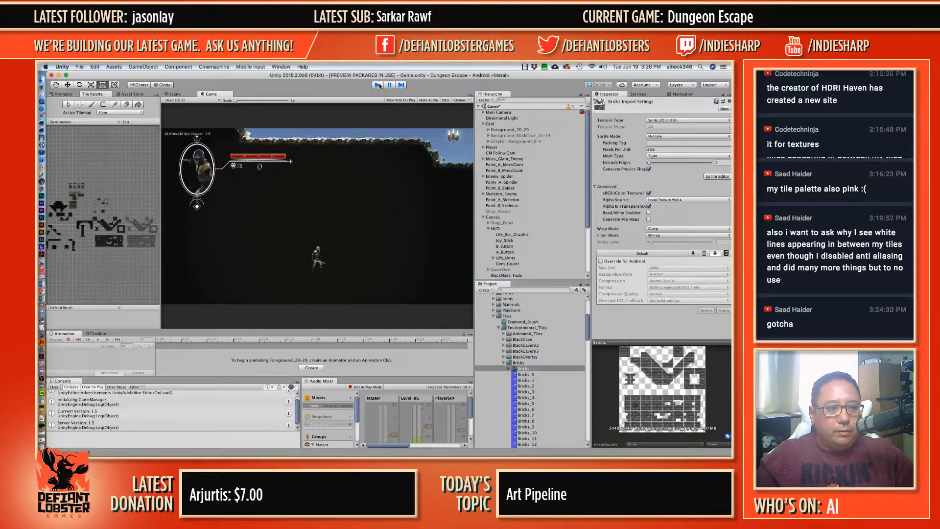
pyautogui.click(508, 130)
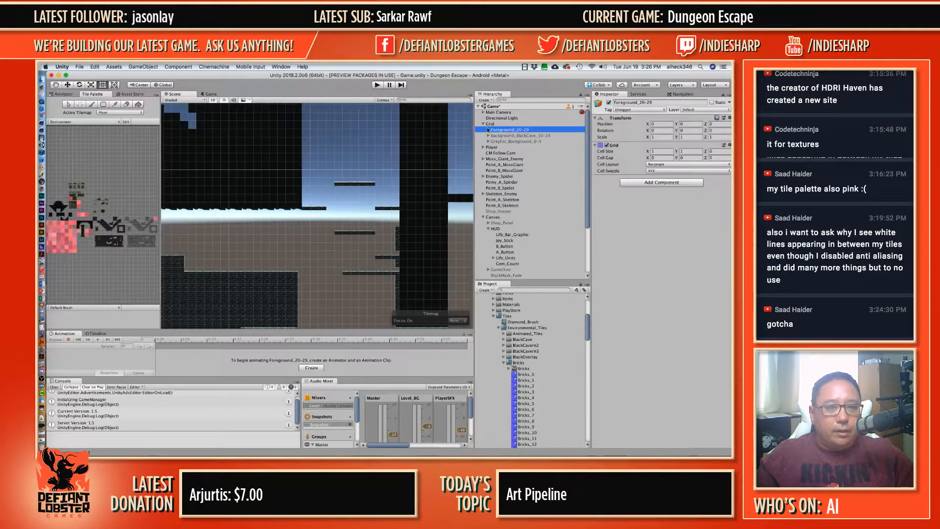
pyautogui.click(488, 129)
pyautogui.click(507, 148)
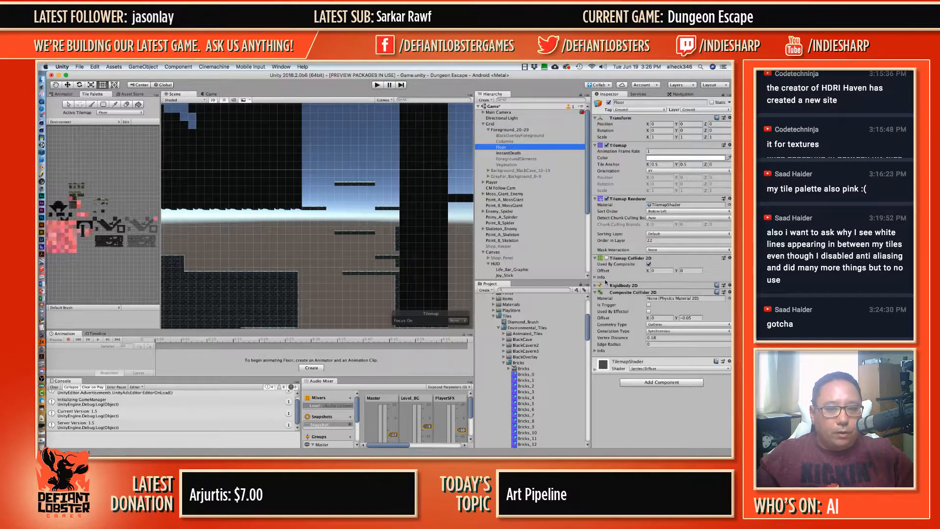
pyautogui.click(606, 258)
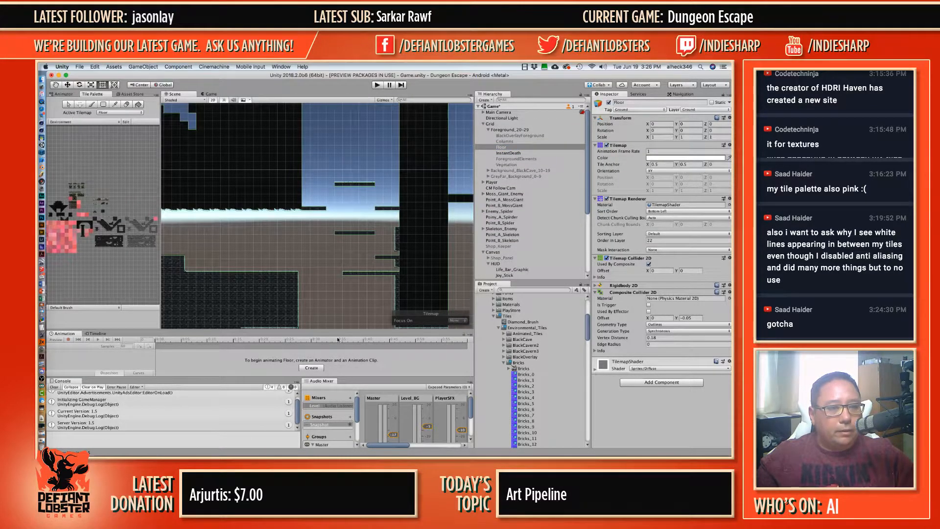
# Step: Move Player and CM Follow Cam together from the cave's start to just above the brick floor
pyautogui.scroll(-8, 400, 217)
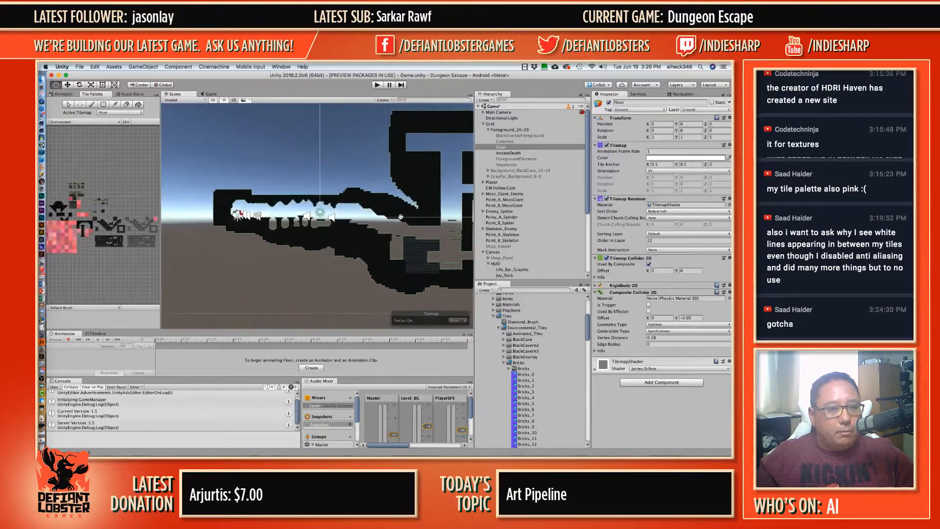
pyautogui.moveTo(401, 217); pyautogui.dragTo(419, 215, button='middle')
pyautogui.click(491, 182)
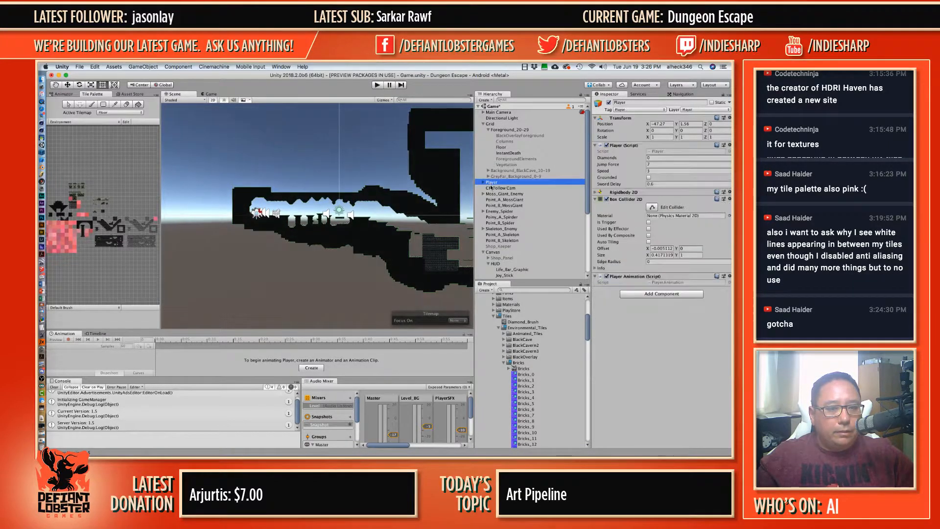
pyautogui.keyDown('shift'); pyautogui.click(495, 188); pyautogui.keyUp('shift')
pyautogui.press('w')
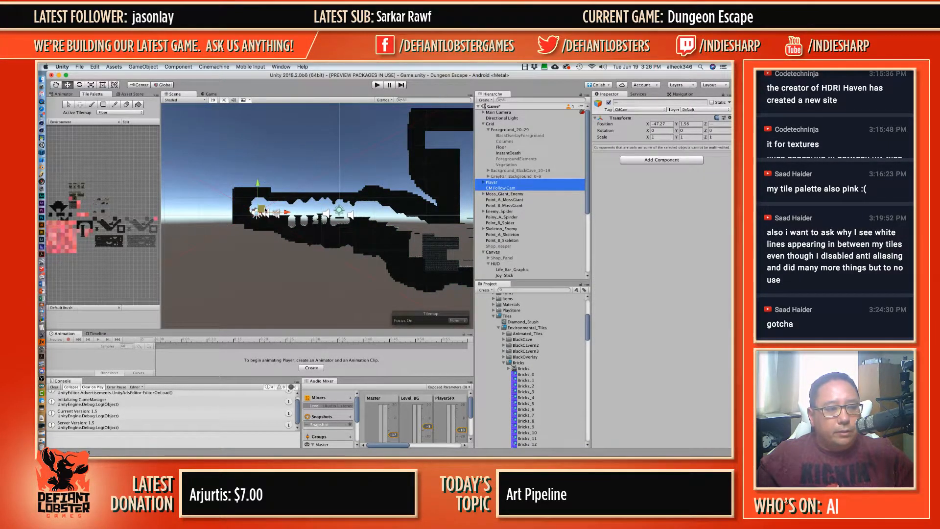
pyautogui.moveTo(262, 211); pyautogui.dragTo(453, 226)
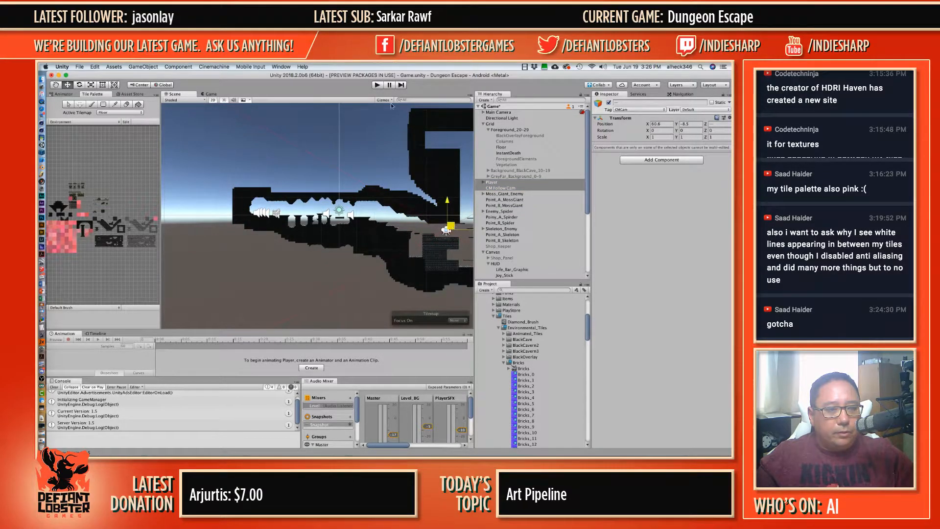
# Step: Playtest the level by running the player across the brick floor to the ledge's end
pyautogui.click(377, 85)
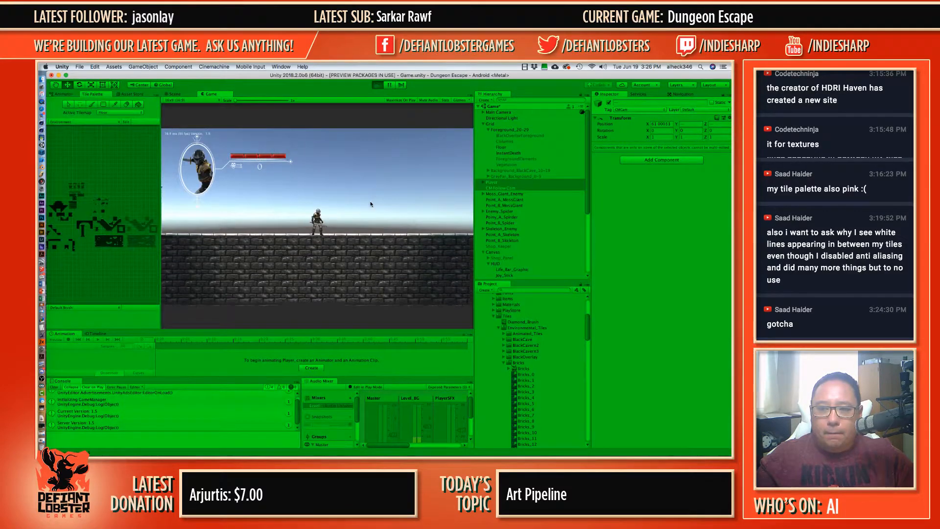
pyautogui.press('Right')
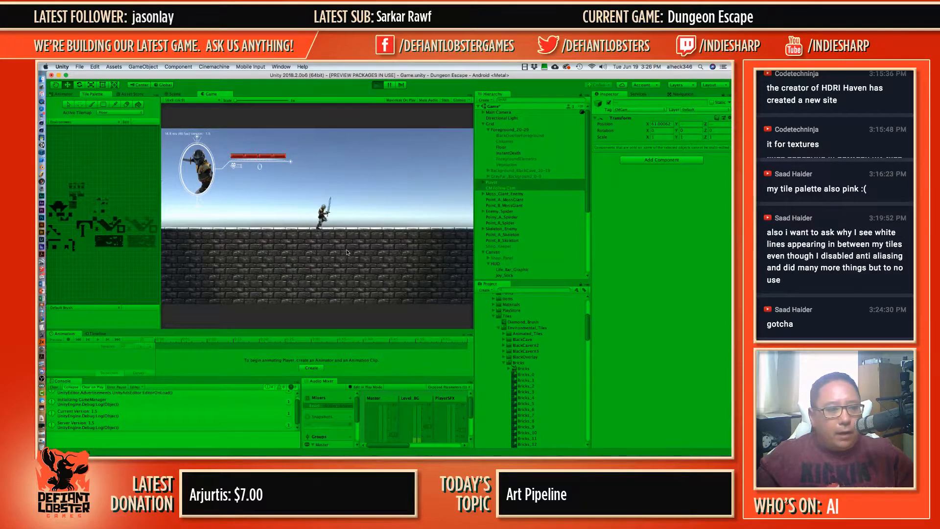
pyautogui.press('Right')
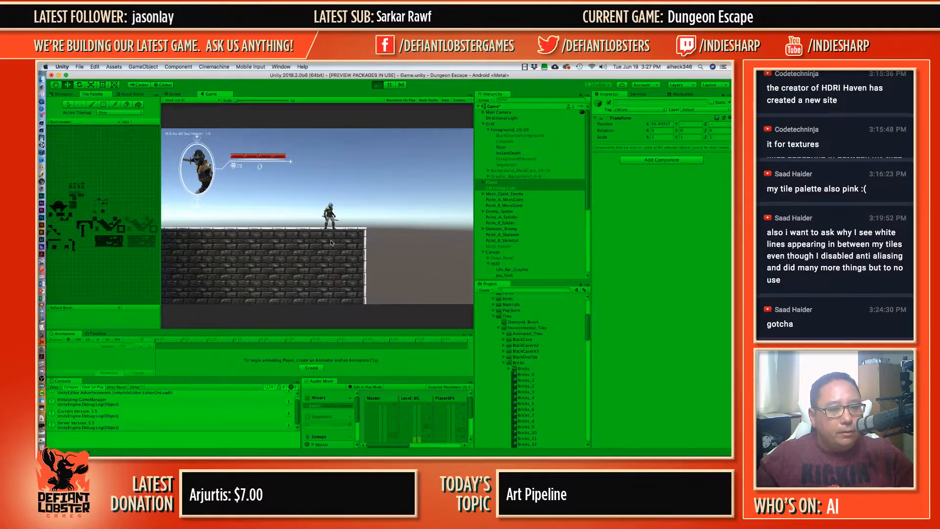
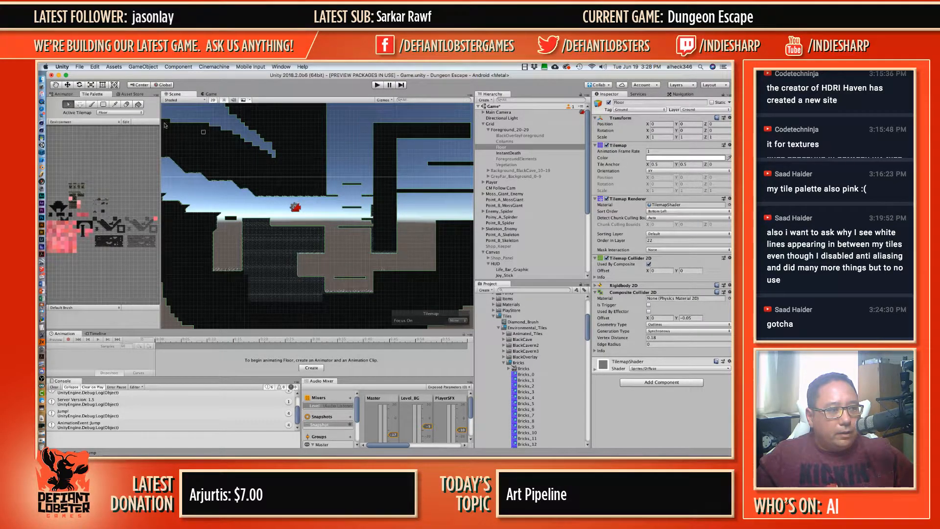
# Step: Undo the erased tiles inside the tall pillar, and erase the strip of edge and platform tiles along its left side
pyautogui.click(126, 104)
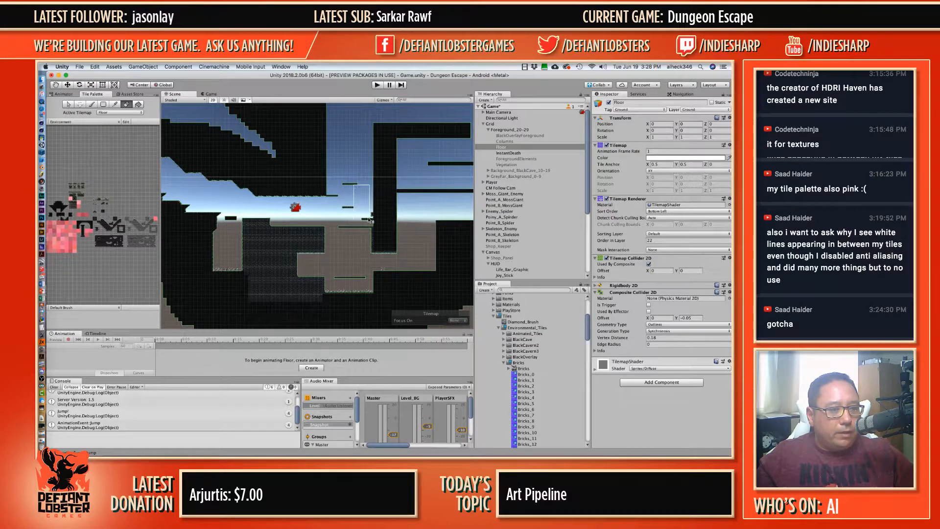
pyautogui.moveTo(367, 257); pyautogui.dragTo(390, 258)
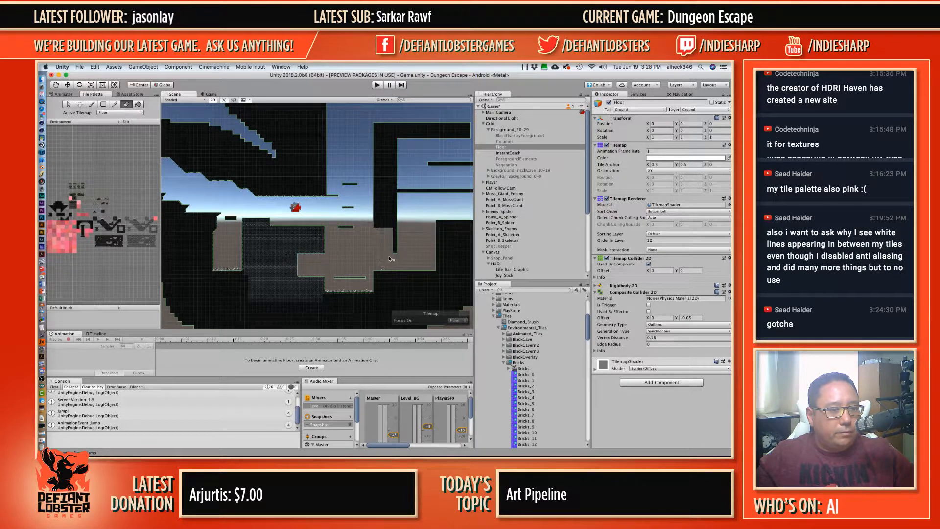
pyautogui.press('super+z')
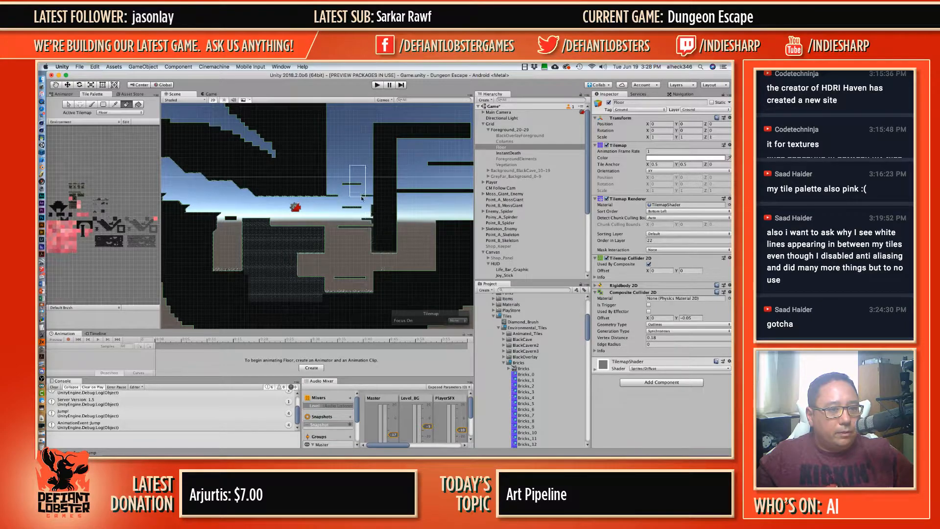
pyautogui.moveTo(366, 190); pyautogui.dragTo(372, 248)
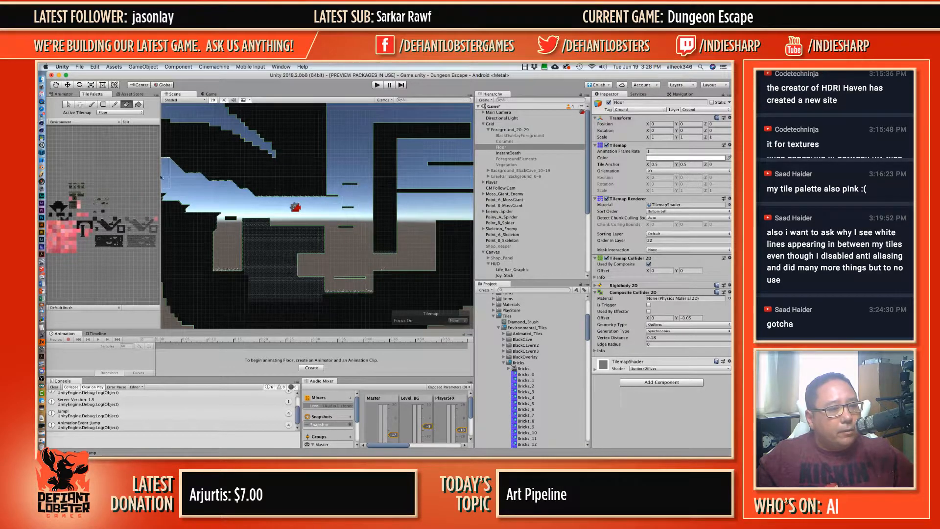
# Step: Disable Floor's Tilemap Collider 2D, and widen the tall pillar leftward by outlining the extension with black tiles and filling it
pyautogui.click(606, 258)
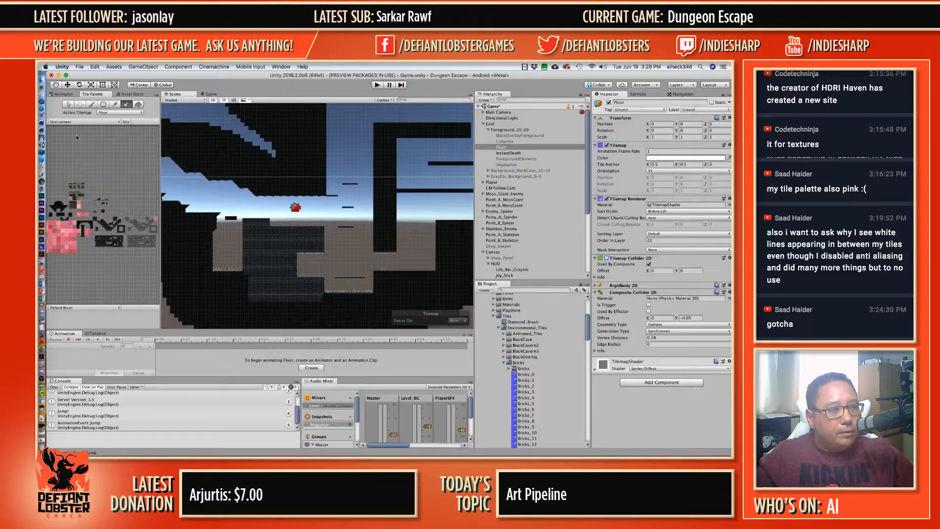
pyautogui.scroll(5, 74, 207)
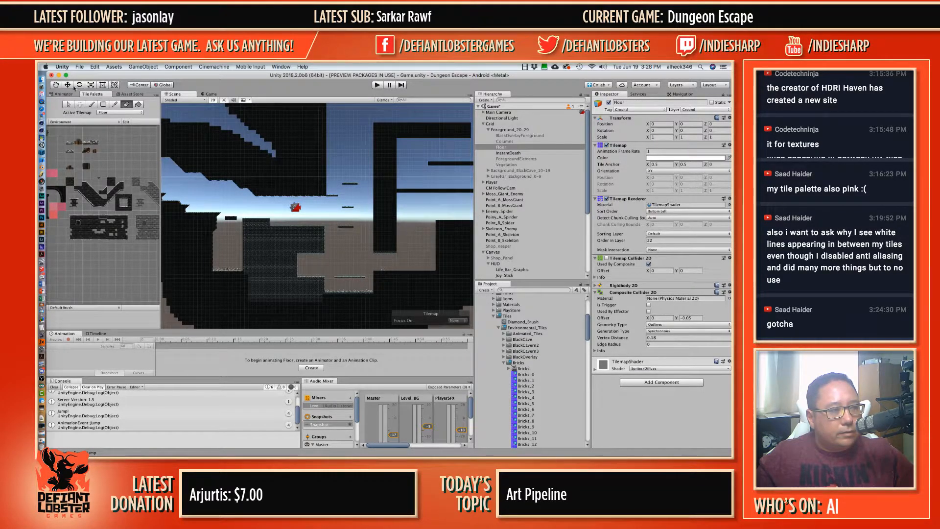
pyautogui.click(91, 104)
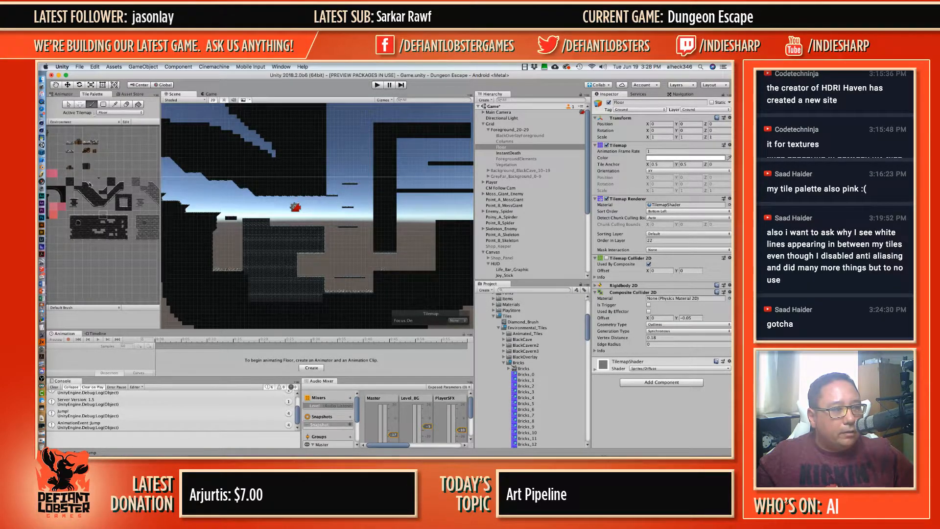
pyautogui.moveTo(86, 242); pyautogui.dragTo(149, 230, button='middle')
pyautogui.moveTo(66, 148); pyautogui.dragTo(100, 174, button='middle')
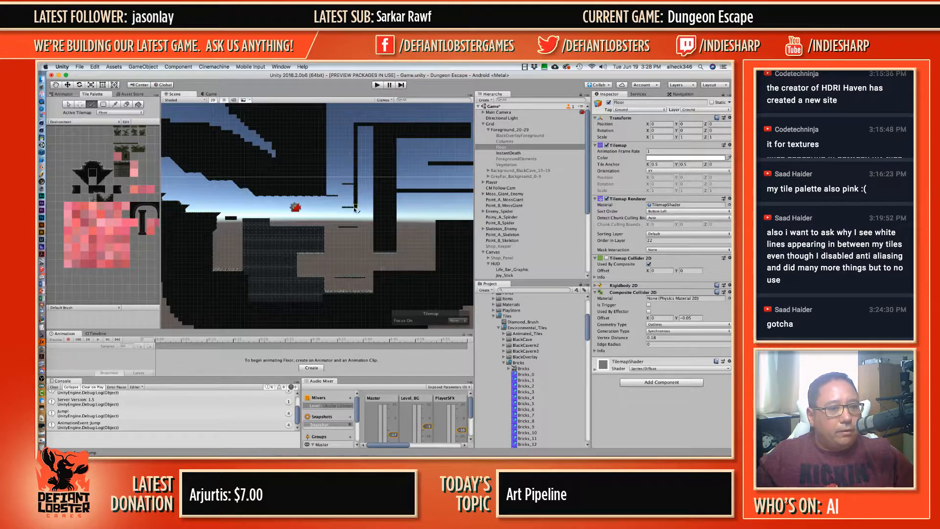
pyautogui.moveTo(355, 223)
pyautogui.mouseDown()
pyautogui.moveTo(357, 251)
pyautogui.moveTo(376, 253)
pyautogui.moveTo(360, 253)
pyautogui.mouseUp()
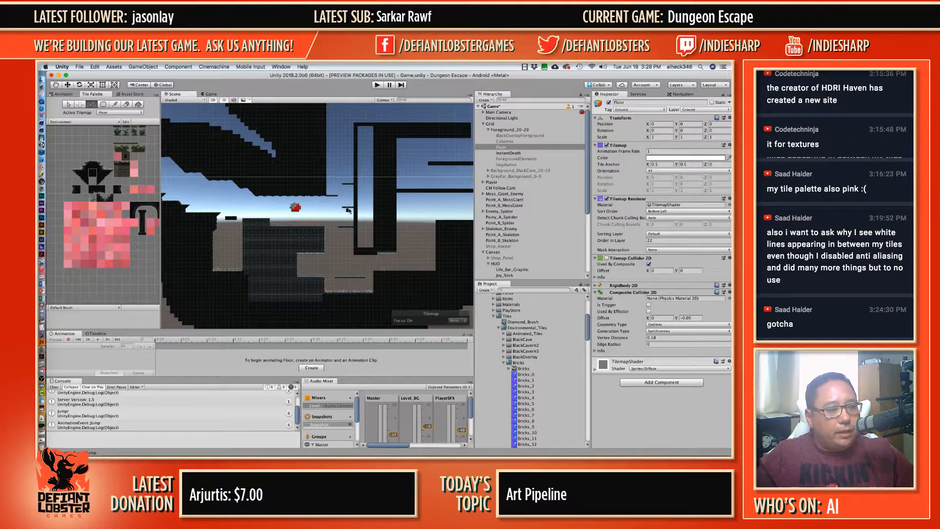
pyautogui.click(139, 104)
pyautogui.click(366, 166)
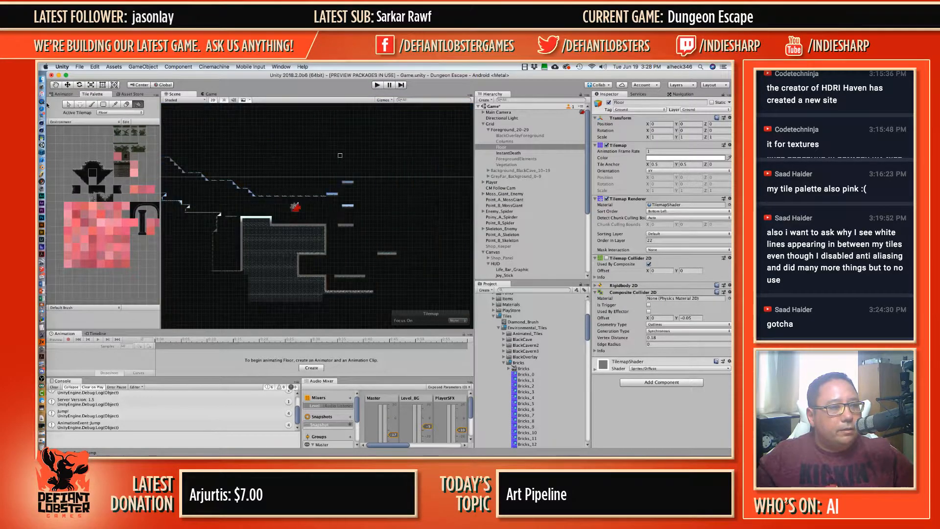
pyautogui.click(69, 104)
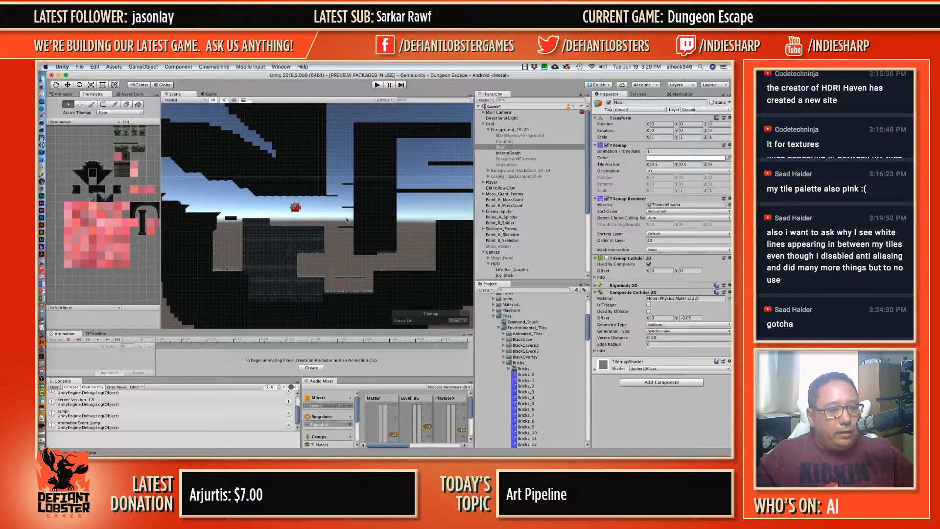
# Step: Erase the thin ledge off the ceiling's corner and the two upper thin platforms in the gap
pyautogui.scroll(3, 338, 207)
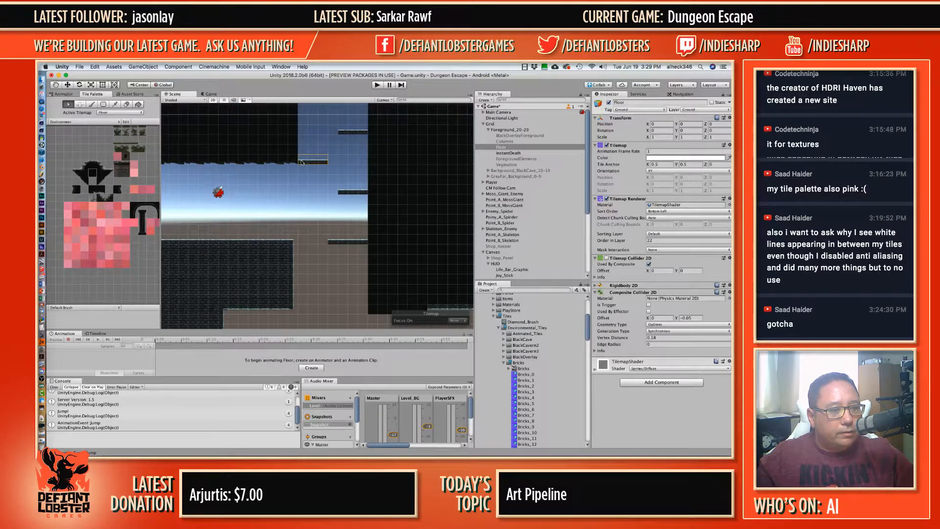
pyautogui.press('b')
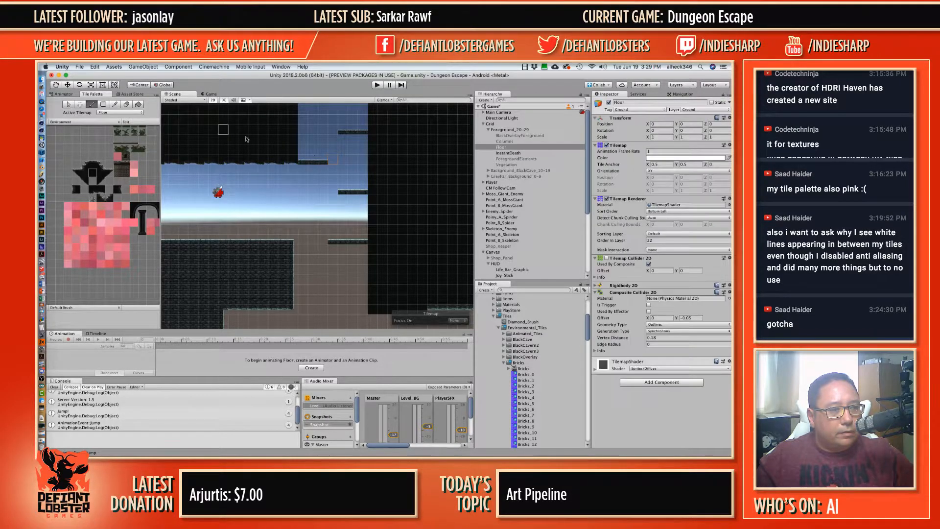
pyautogui.keyDown('shift'); pyautogui.moveTo(323, 160); pyautogui.dragTo(294, 159); pyautogui.keyUp('shift')
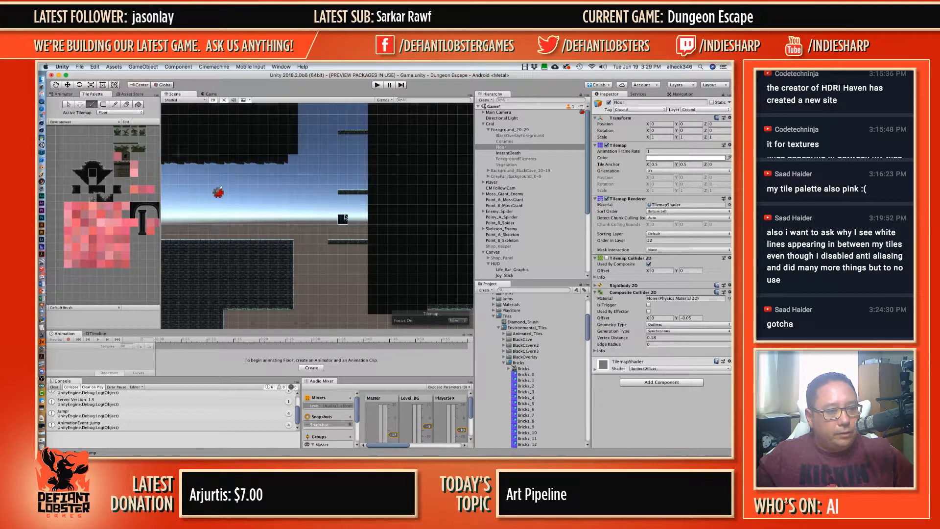
pyautogui.keyDown('shift'); pyautogui.moveTo(343, 192); pyautogui.dragTo(362, 195); pyautogui.keyUp('shift')
pyautogui.keyDown('shift'); pyautogui.moveTo(362, 133); pyautogui.dragTo(343, 133); pyautogui.keyUp('shift')
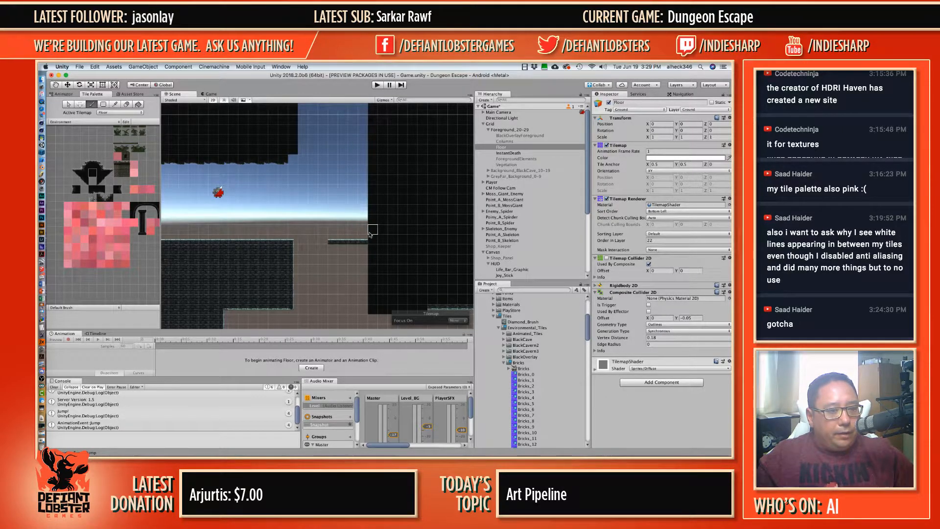
# Step: Try erasing a notch into the widened pillar's left side, and undo it
pyautogui.moveTo(373, 208)
pyautogui.keyDown('shift'); pyautogui.mouseDown()
pyautogui.moveTo(373, 230)
pyautogui.moveTo(381, 211)
pyautogui.moveTo(390, 230)
pyautogui.mouseUp(); pyautogui.keyUp('shift')
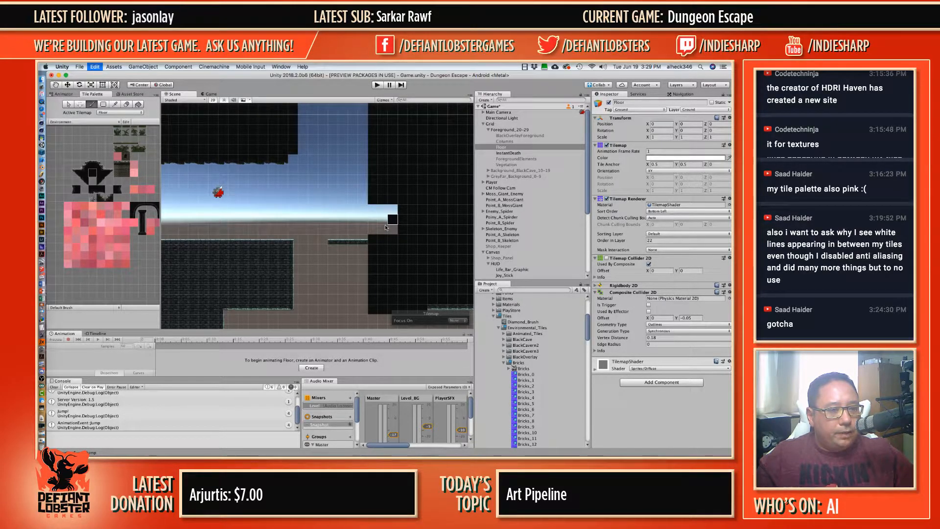
pyautogui.hotkey('ctrl', 'z')
pyautogui.hotkey('ctrl', 'z')
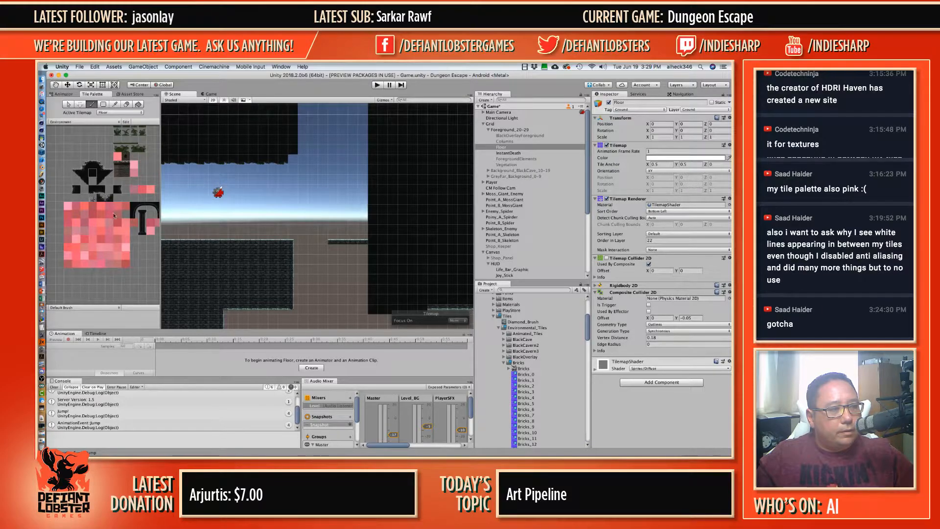
# Step: Paint a long thin platform below the ceiling, and move Player and CM Follow Cam together to just beneath it
pyautogui.scroll(-3, 119, 214)
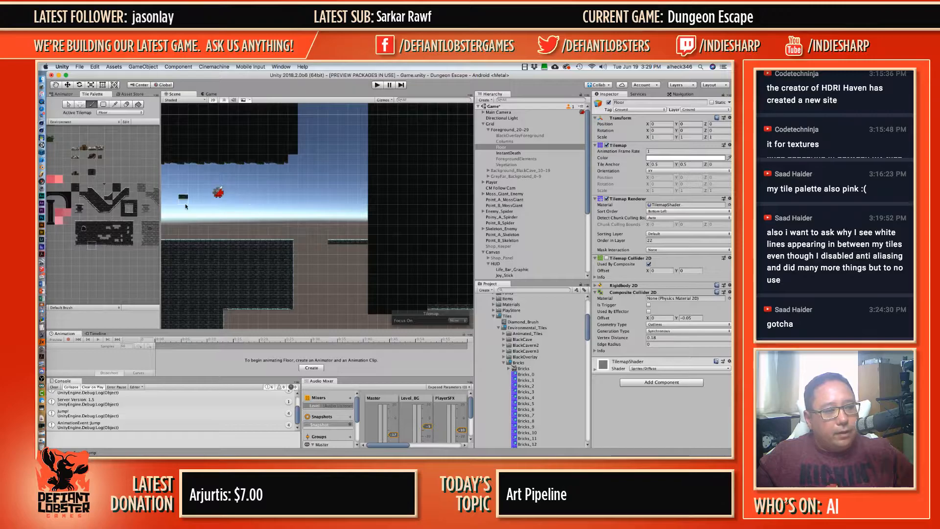
pyautogui.moveTo(185, 203); pyautogui.dragTo(294, 203)
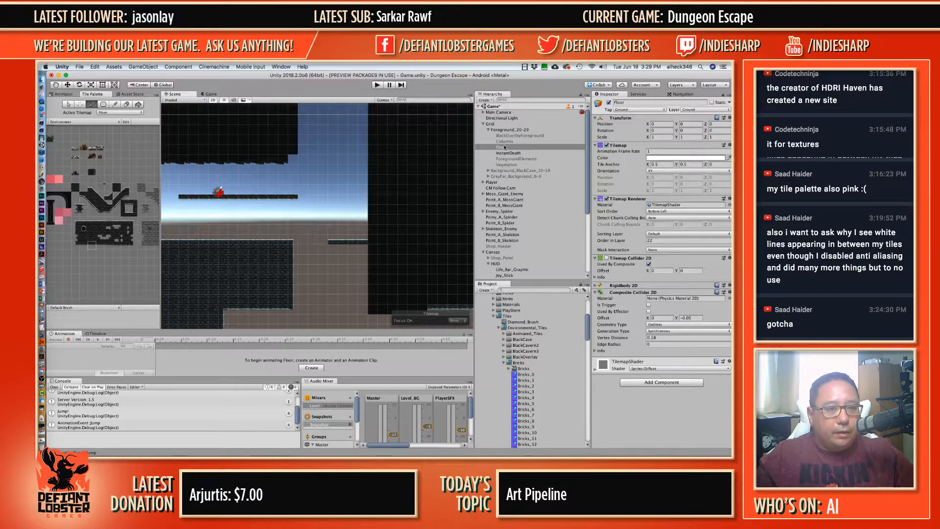
pyautogui.click(492, 182)
pyautogui.keyDown('shift'); pyautogui.click(499, 188); pyautogui.keyUp('shift')
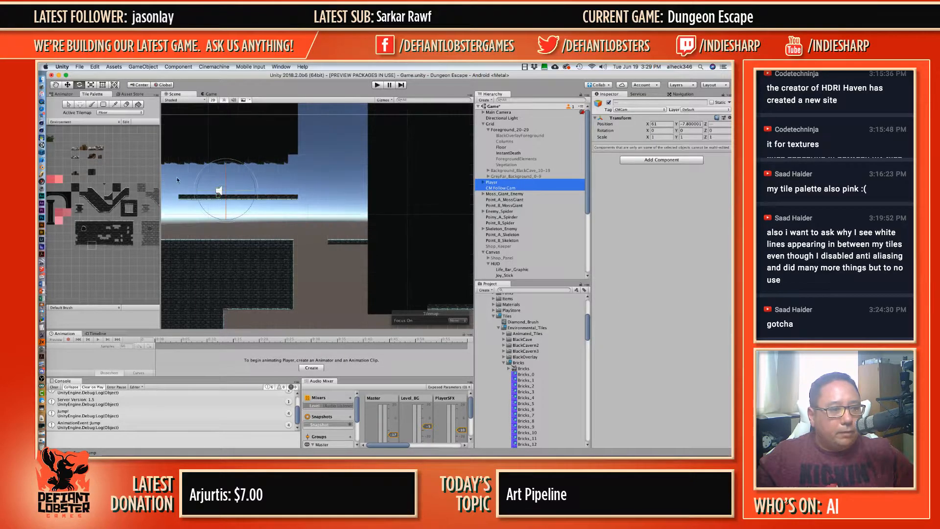
pyautogui.moveTo(229, 187); pyautogui.dragTo(266, 216)
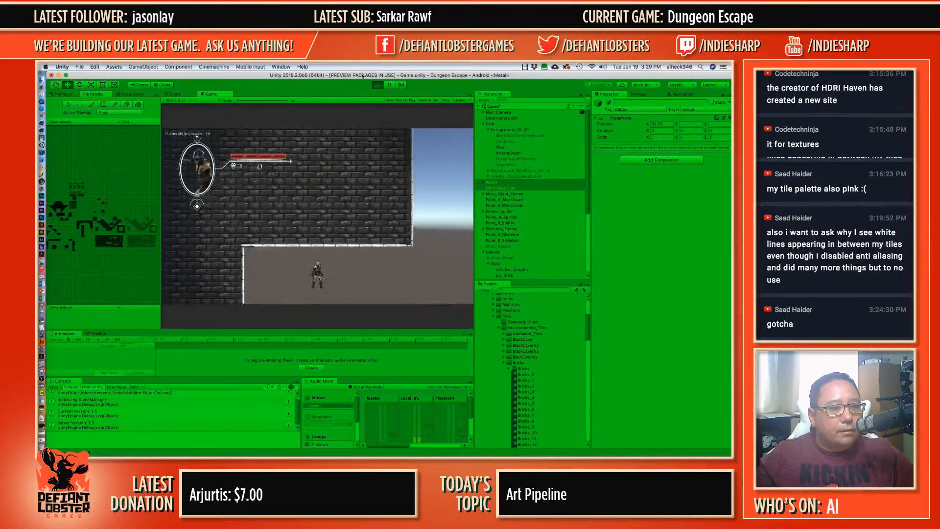
# Step: End the playtest and enable the Tilemap Collider 2D on Floor
pyautogui.click(377, 85)
pyautogui.click(490, 147)
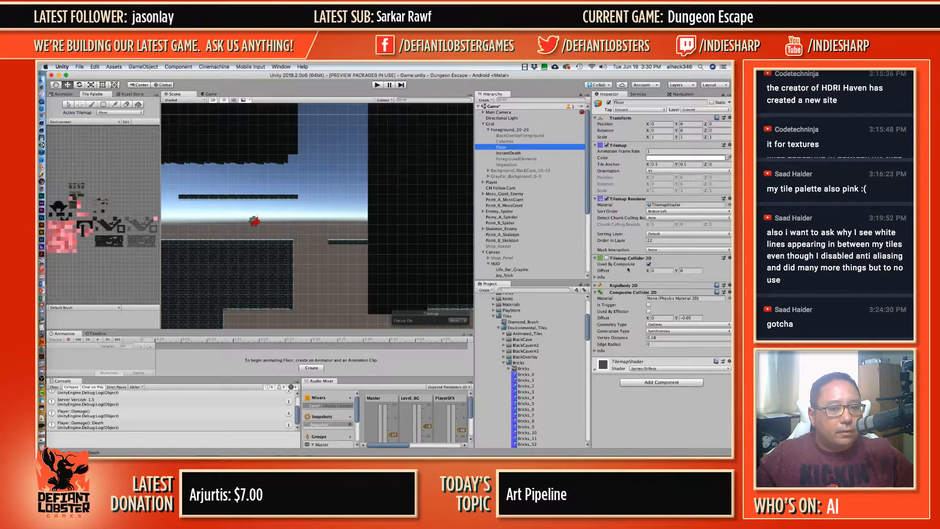
pyautogui.click(607, 259)
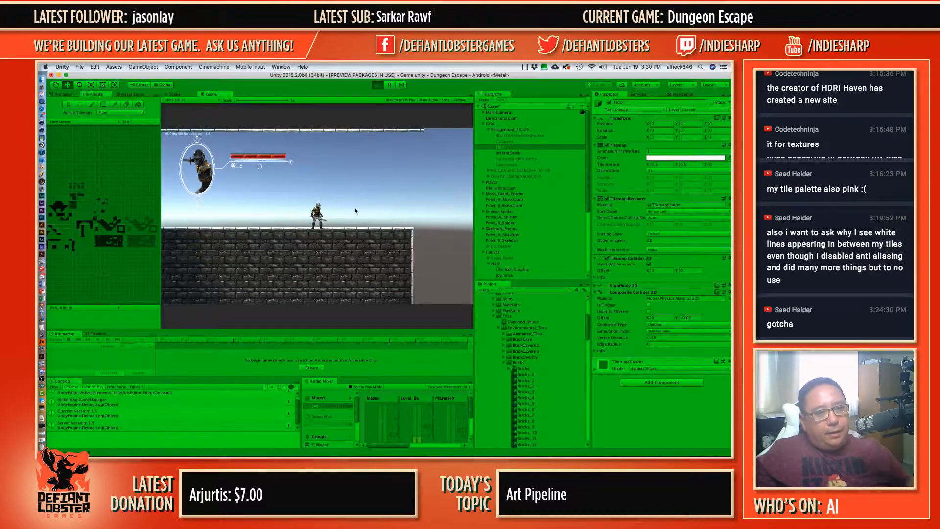
# Step: Playtest jumping up to the long platform and across the gap to the ledge beside the tall pillar, and end play mode
pyautogui.press('space')
pyautogui.press('Left')
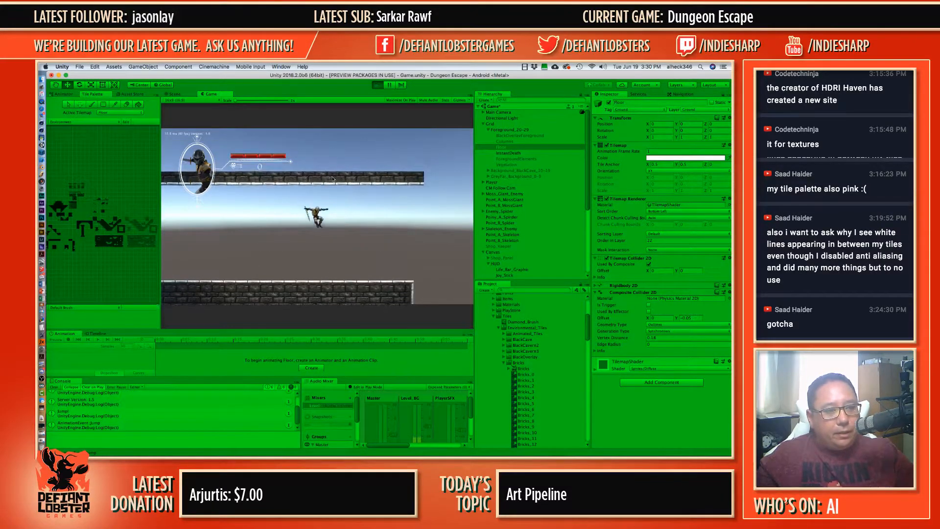
pyautogui.press('Right')
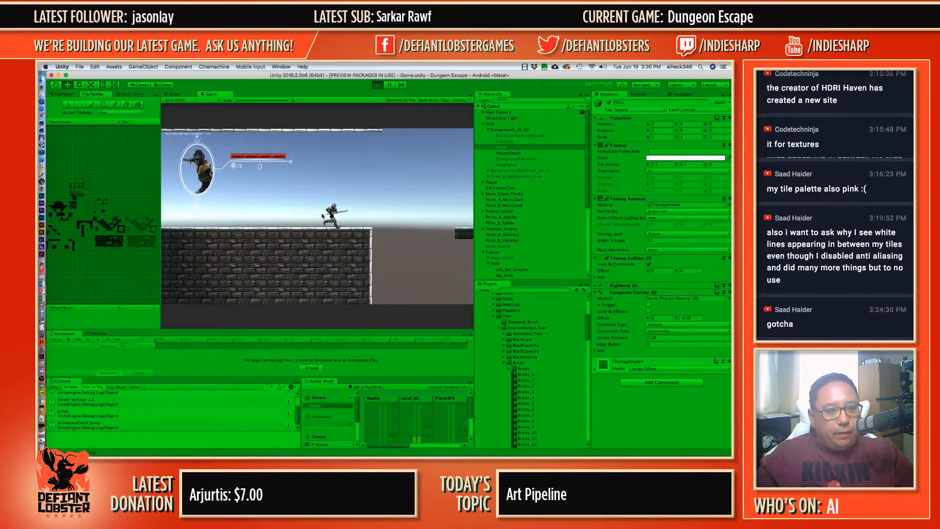
pyautogui.press('space')
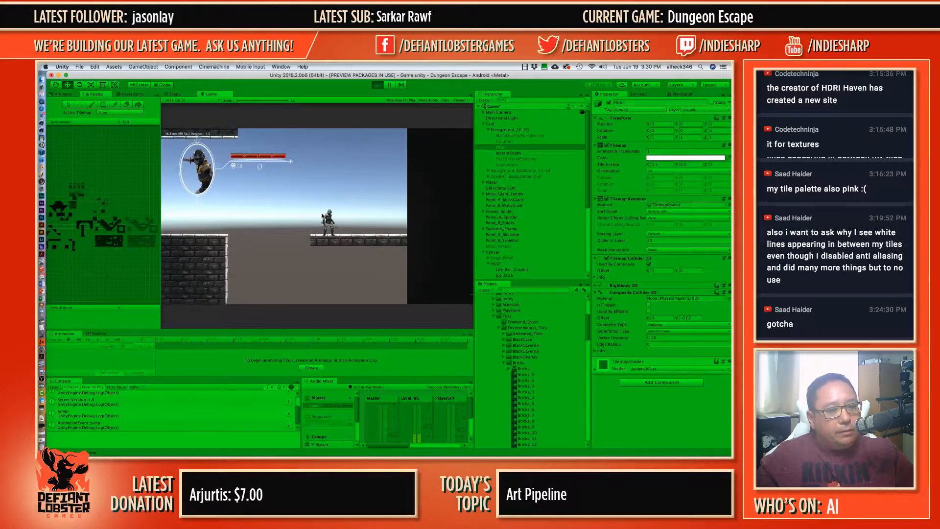
pyautogui.press('space')
pyautogui.press('Left')
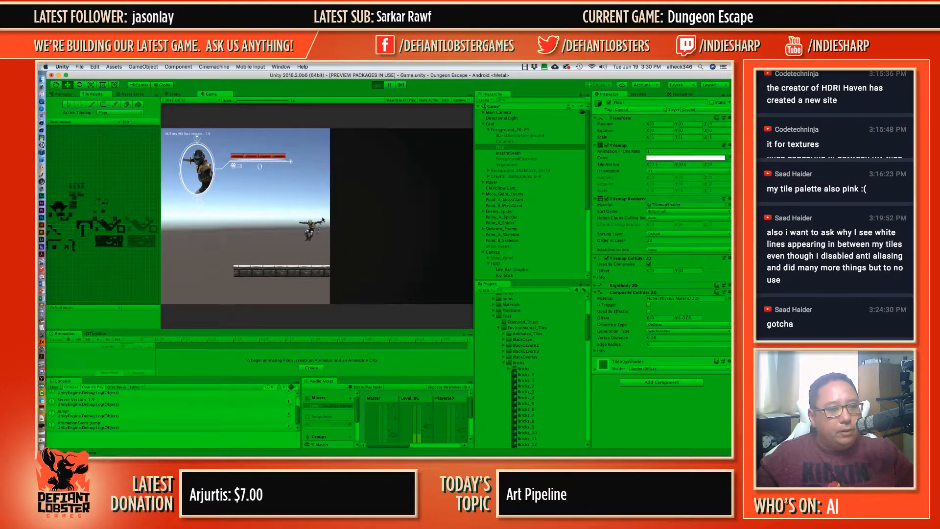
pyautogui.press('space')
pyautogui.press('Right')
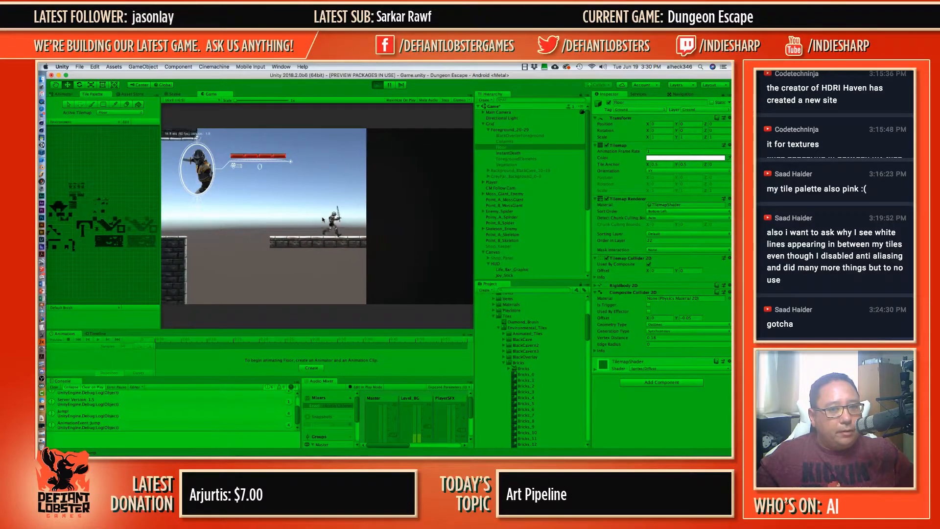
pyautogui.press('space')
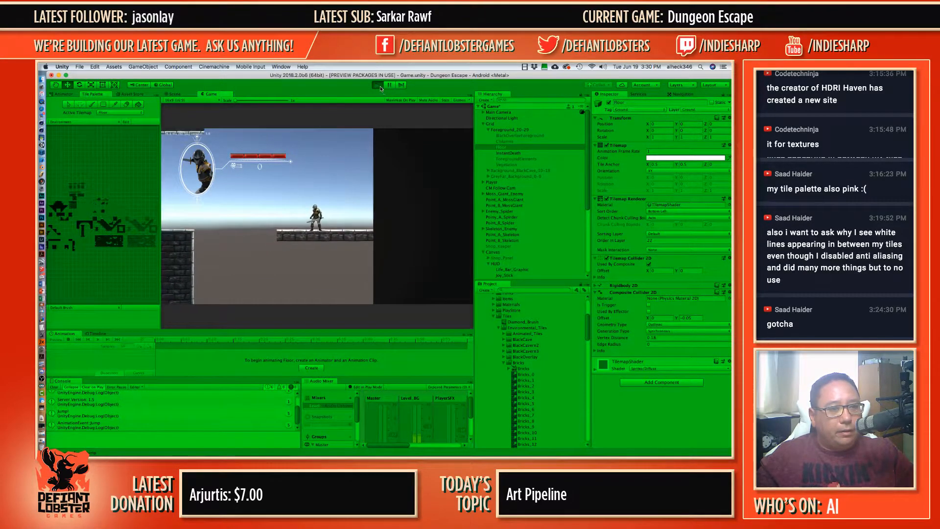
pyautogui.press('super+p')
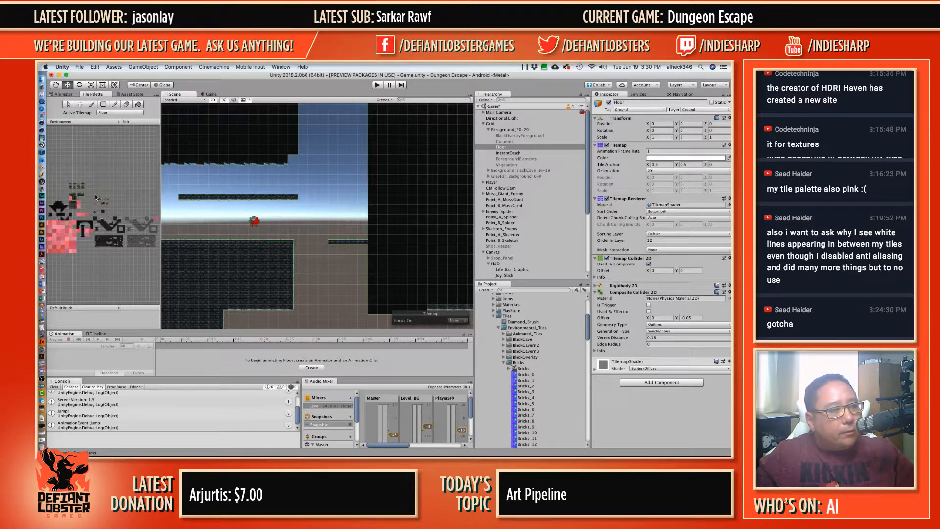
# Step: Paint short staggered thin platforms up the gap, and erase a notch into the pillar's left side between its two attached ledges
pyautogui.scroll(5, 113, 257)
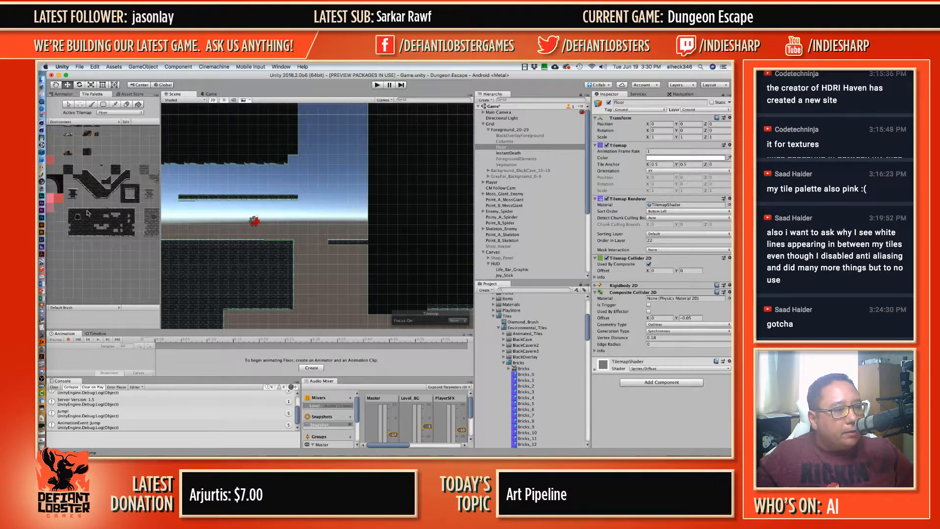
pyautogui.press('b')
pyautogui.moveTo(46, 133)
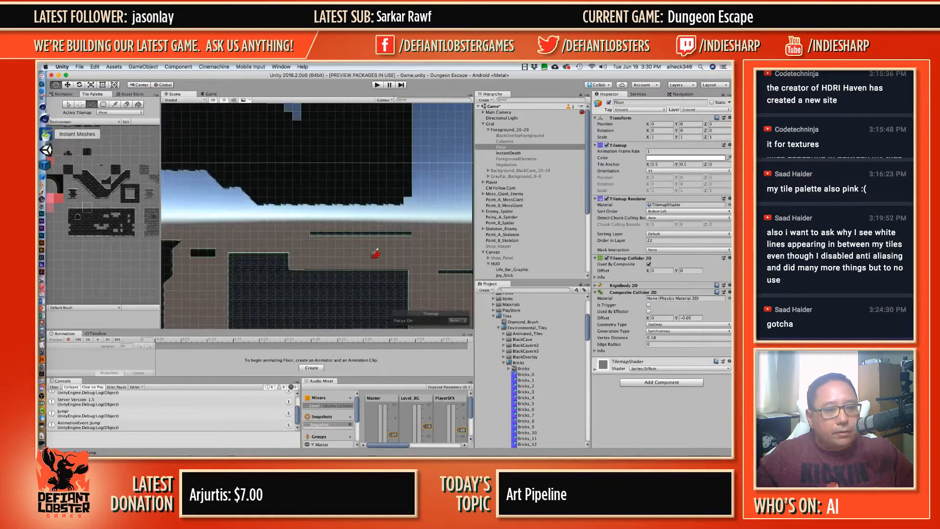
pyautogui.moveTo(458, 256); pyautogui.dragTo(334, 213, button='middle')
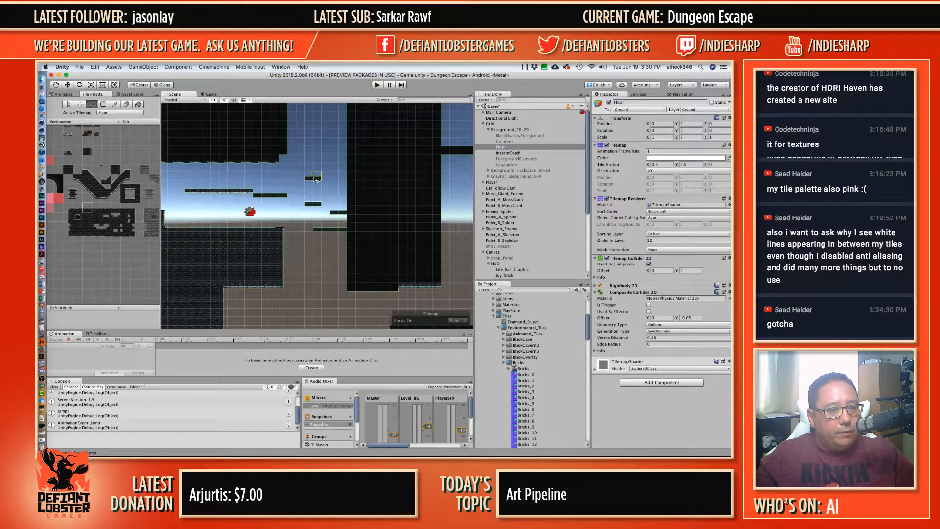
pyautogui.moveTo(337, 170); pyautogui.dragTo(349, 170)
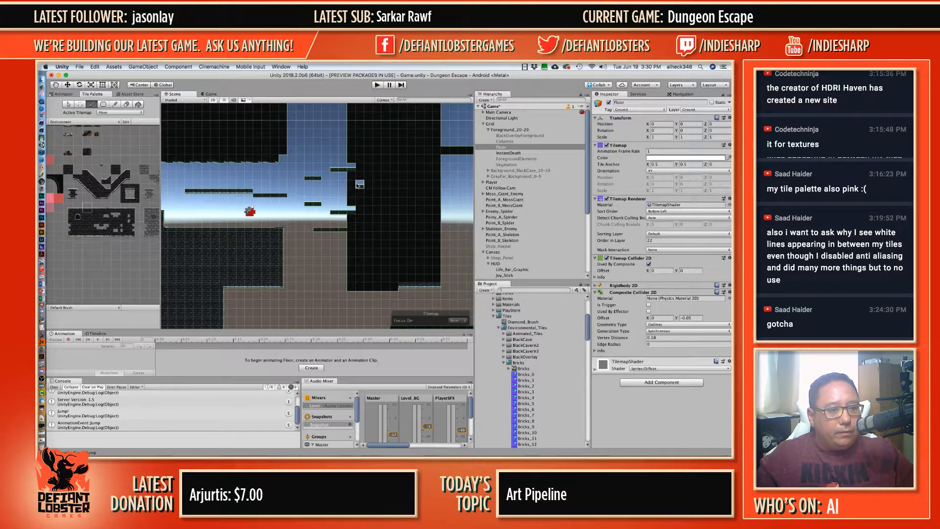
pyautogui.keyDown('shift'); pyautogui.moveTo(352, 181); pyautogui.dragTo(352, 208); pyautogui.keyUp('shift')
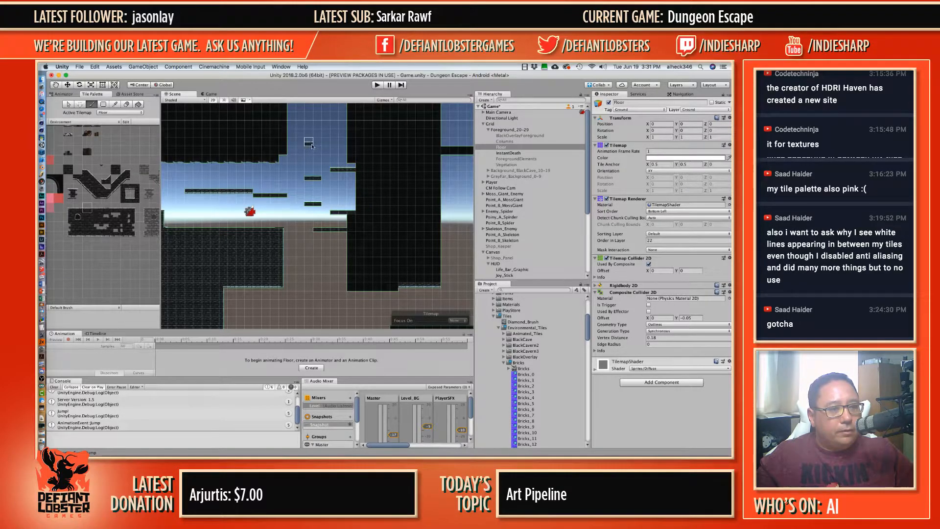
# Step: Add another short platform higher in the gap, and erase a notch into the corner of the ceiling block on its left
pyautogui.click(314, 152)
pyautogui.moveTo(275, 142)
pyautogui.keyDown('shift'); pyautogui.mouseDown()
pyautogui.moveTo(283, 133)
pyautogui.moveTo(274, 143)
pyautogui.moveTo(276, 126)
pyautogui.mouseUp(); pyautogui.keyUp('shift')
pyautogui.scroll(2, 286, 133)
pyautogui.scroll(-3, 286, 134)
pyautogui.moveTo(317, 127); pyautogui.dragTo(316, 189, button='middle')
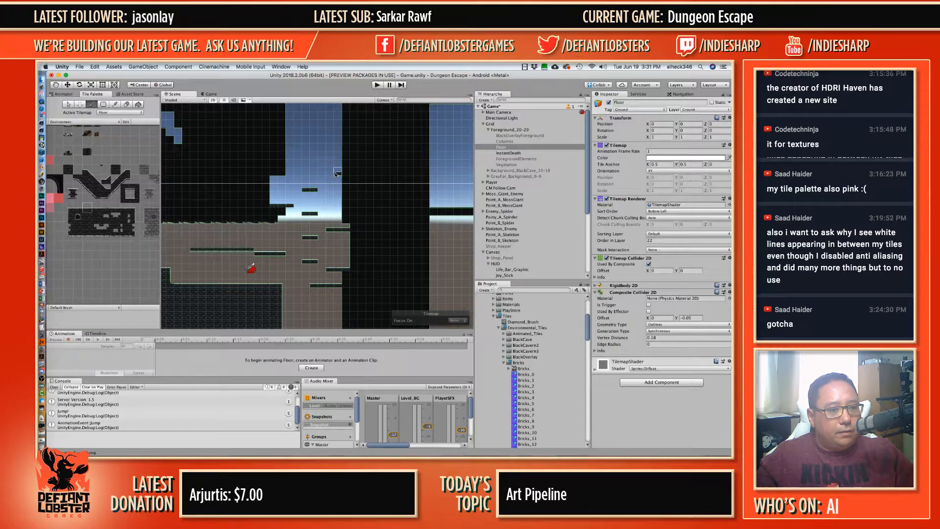
# Step: Paint a thin ledge on the tall pillar's left side above the highest platform, and erase a small recess above it
pyautogui.moveTo(330, 174); pyautogui.dragTo(361, 174)
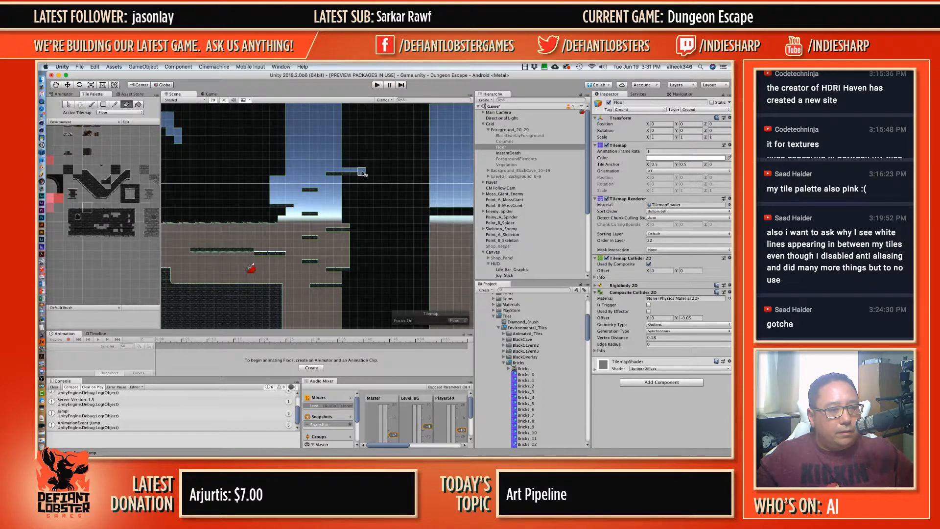
pyautogui.press('d')
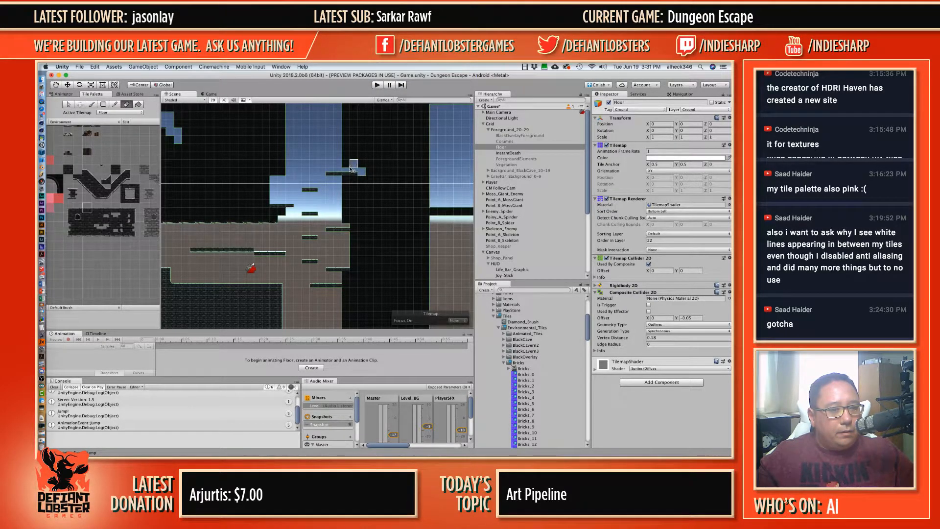
pyautogui.press('b')
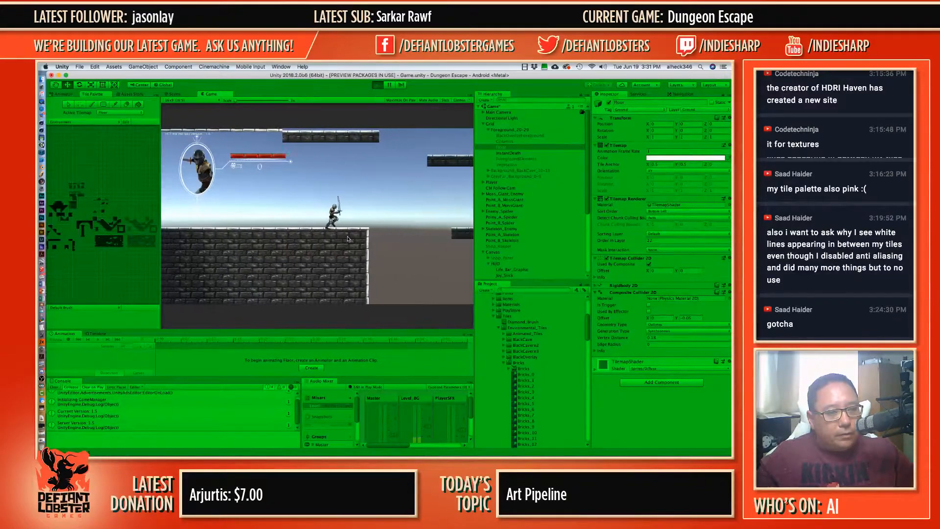
# Step: Playtest the jump to the lowest thin platform, and shift that platform on Floor leftward so it is detached from the pillar
pyautogui.press('space')
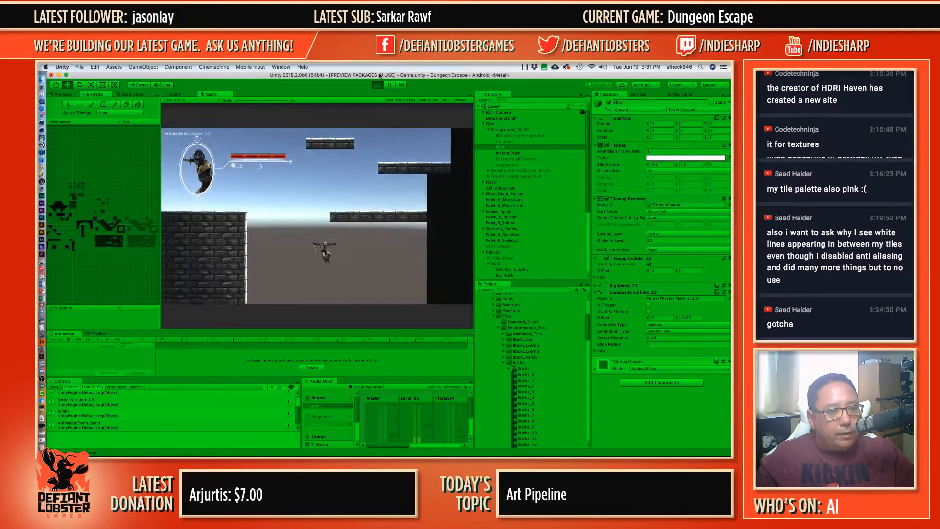
pyautogui.press('super+p')
pyautogui.click(311, 290)
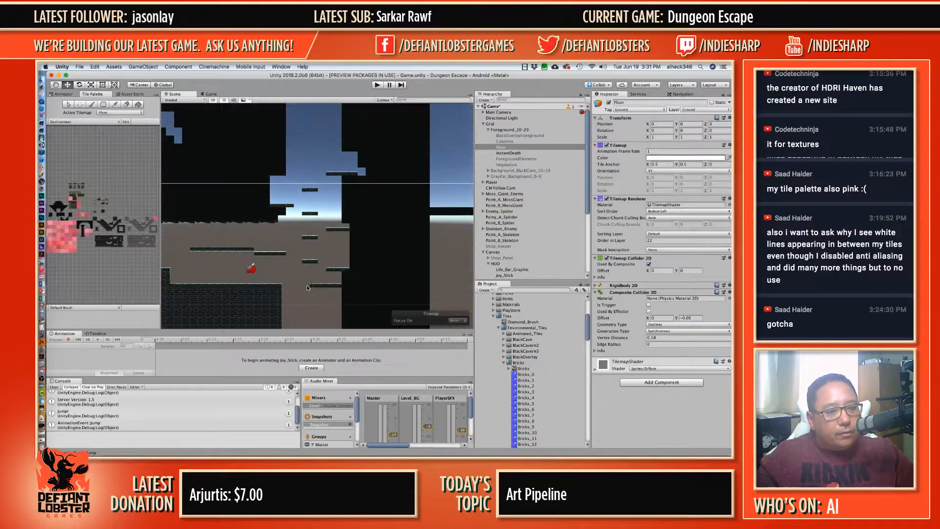
pyautogui.click(499, 148)
pyautogui.click(92, 104)
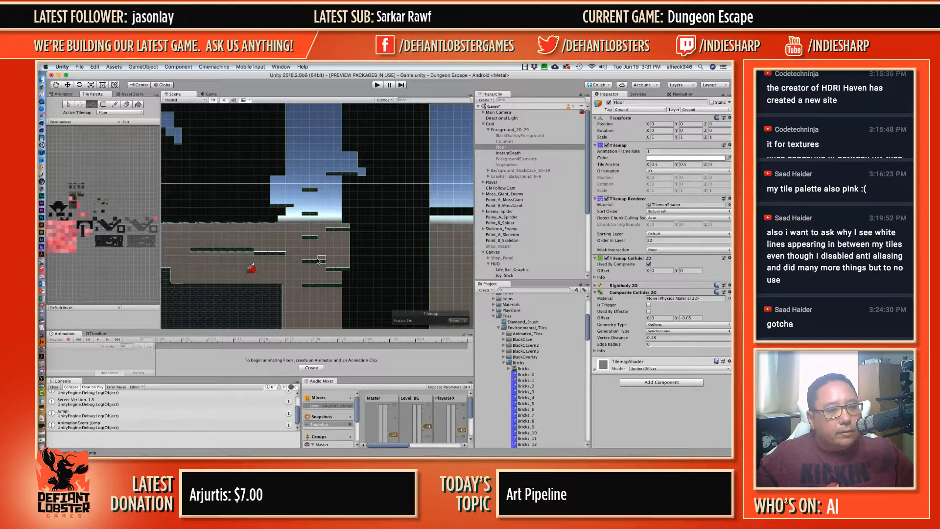
pyautogui.press('d')
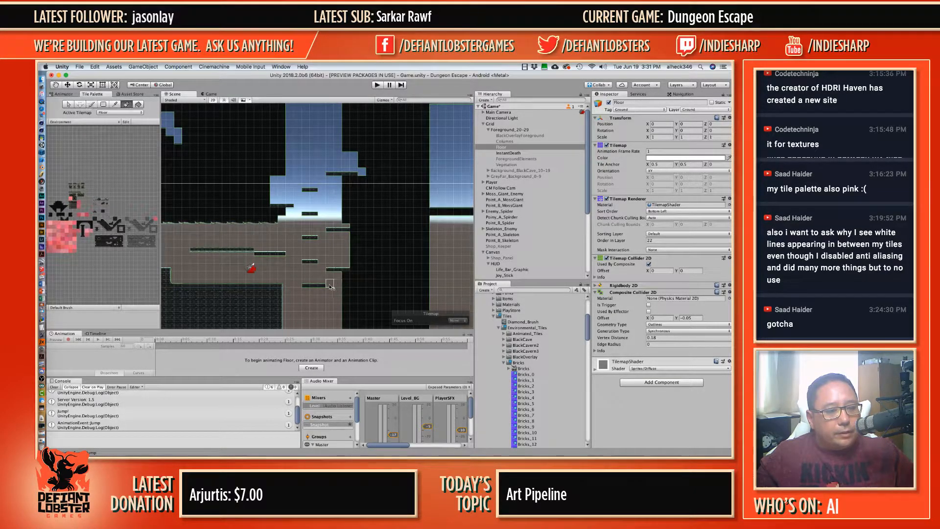
pyautogui.press('b')
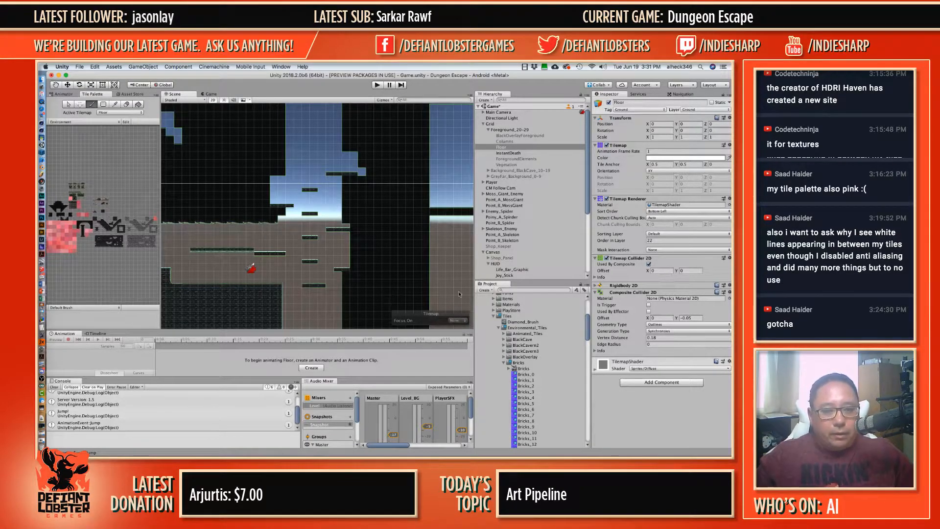
# Step: Collapse Foreground_20-29, HUD and Canvas in the scene hierarchy
pyautogui.click(487, 130)
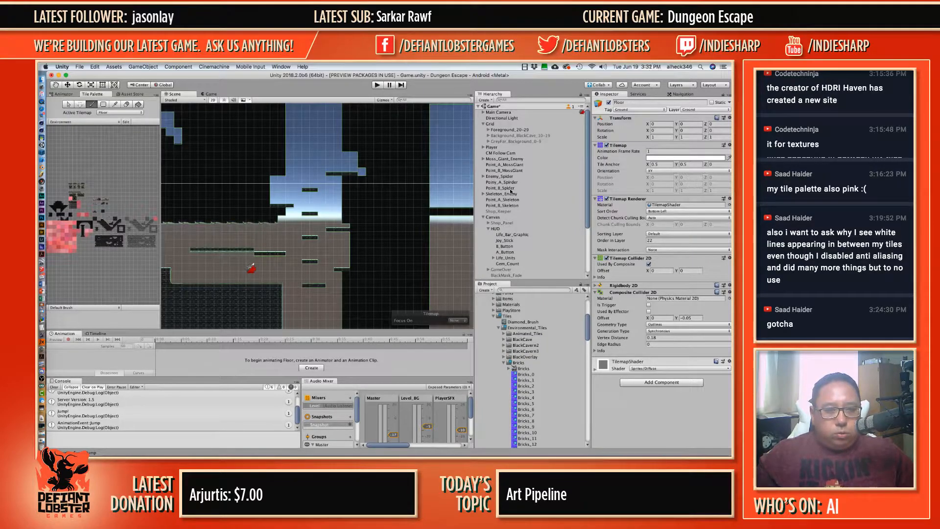
pyautogui.scroll(-3, 510, 191)
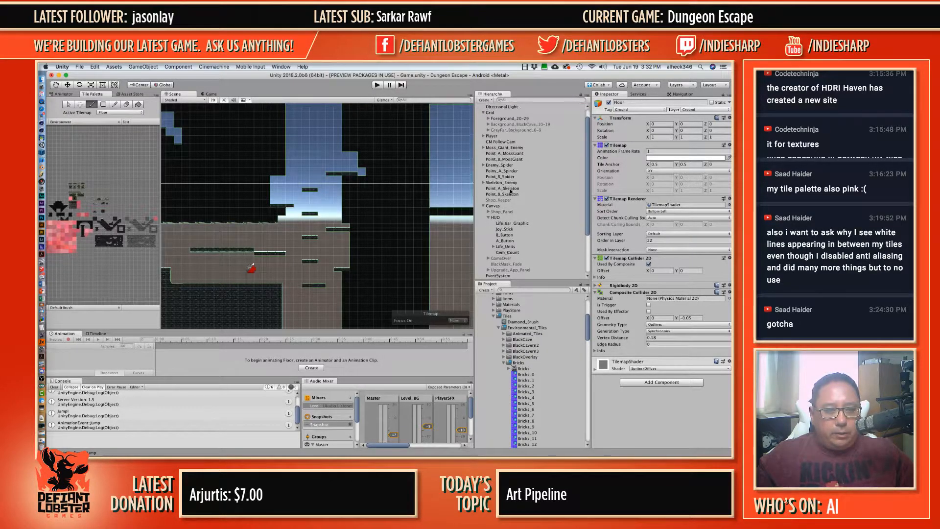
pyautogui.click(488, 172)
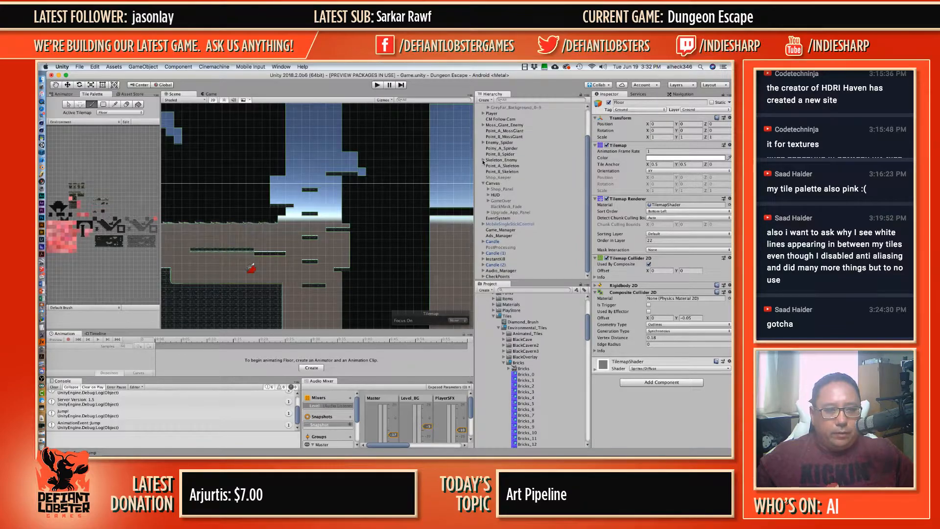
pyautogui.click(484, 183)
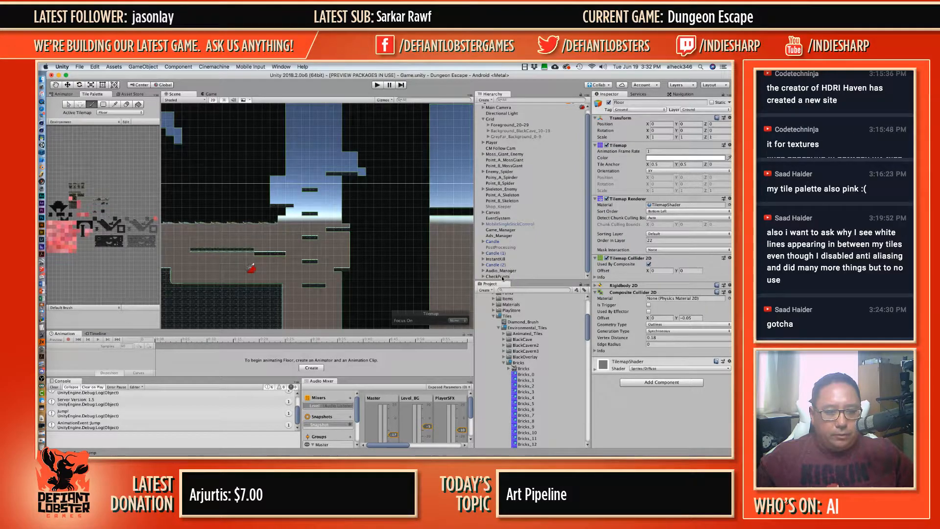
# Step: Collapse the Tiles, Sprites, Prefabs and Gizmos project folders, and expand the Scripts folder
pyautogui.click(493, 317)
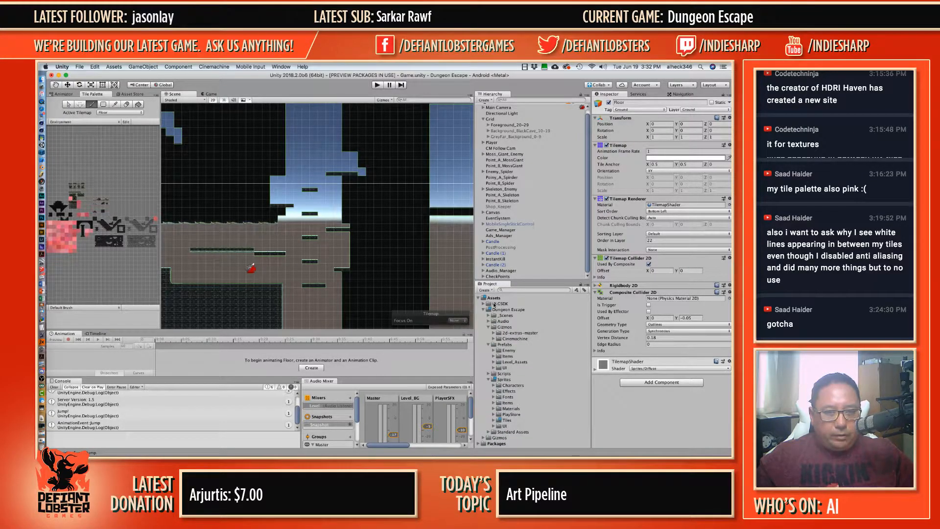
pyautogui.click(489, 379)
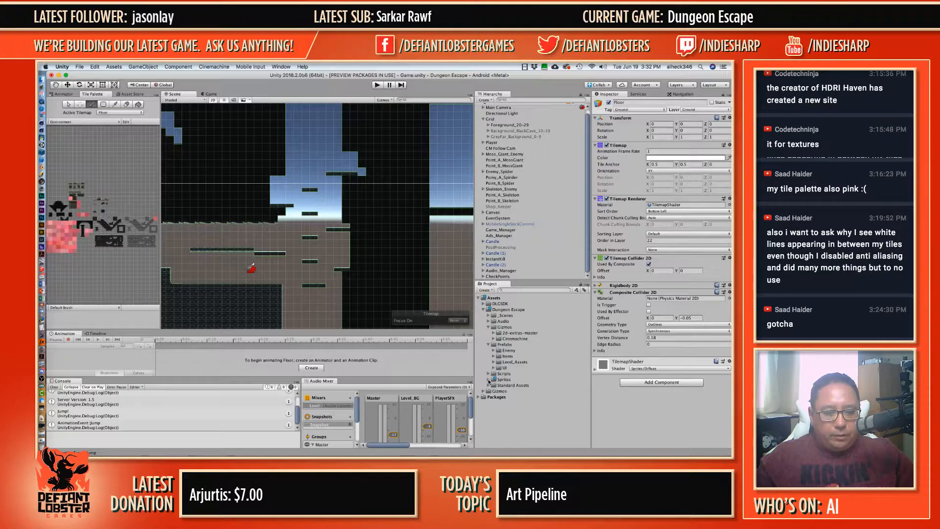
pyautogui.click(488, 344)
pyautogui.click(488, 327)
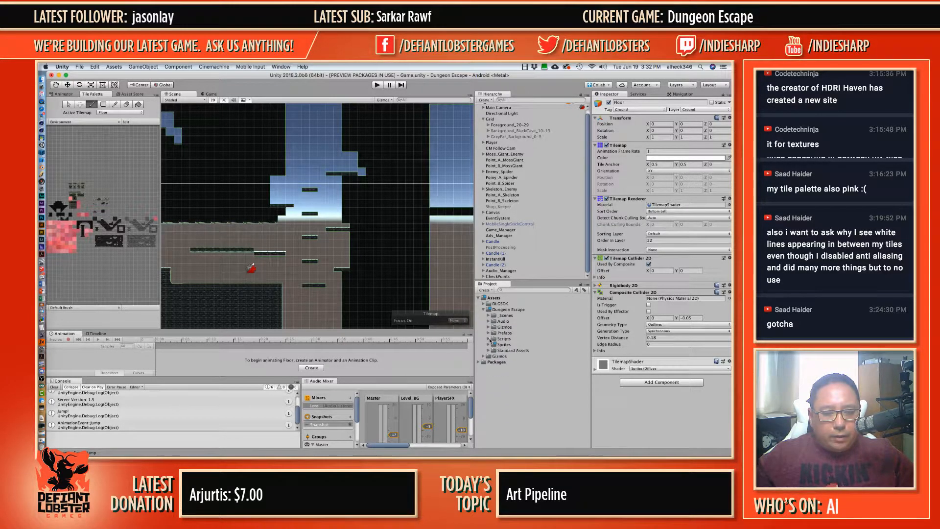
pyautogui.click(489, 339)
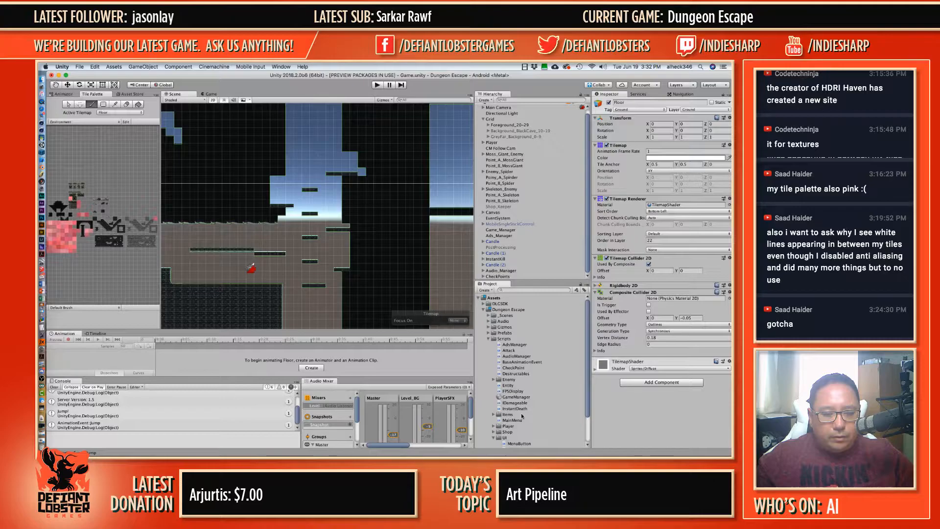
# Step: Look through the Scripts folder's contents in the project, and collapse the folder
pyautogui.scroll(-3, 524, 423)
pyautogui.click(494, 404)
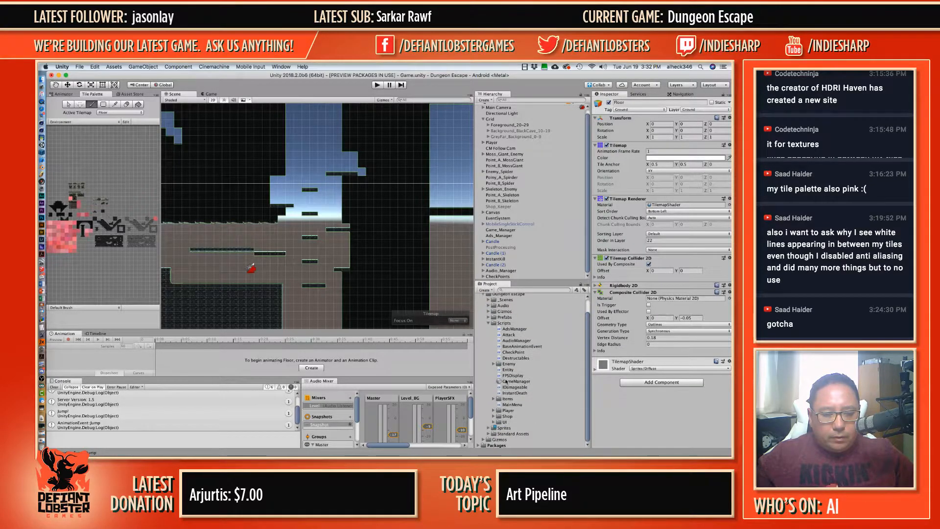
pyautogui.scroll(2, 518, 375)
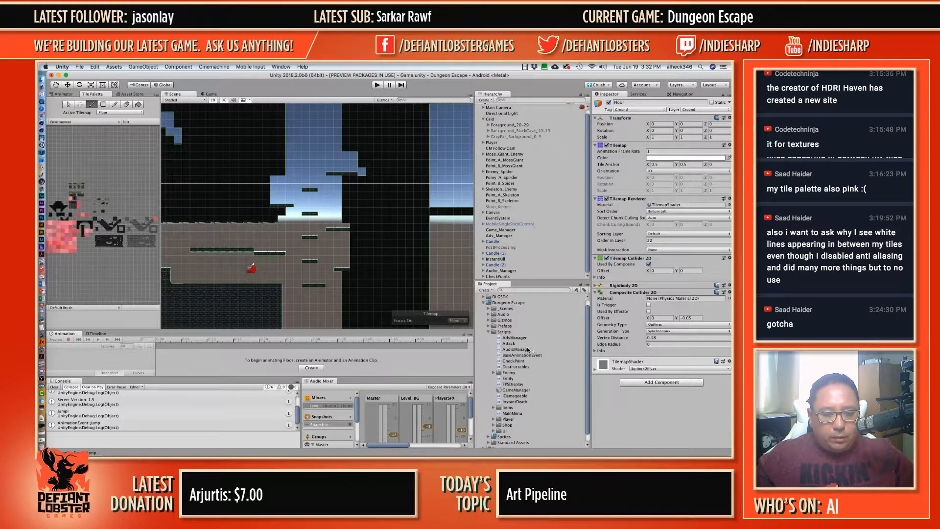
pyautogui.click(487, 332)
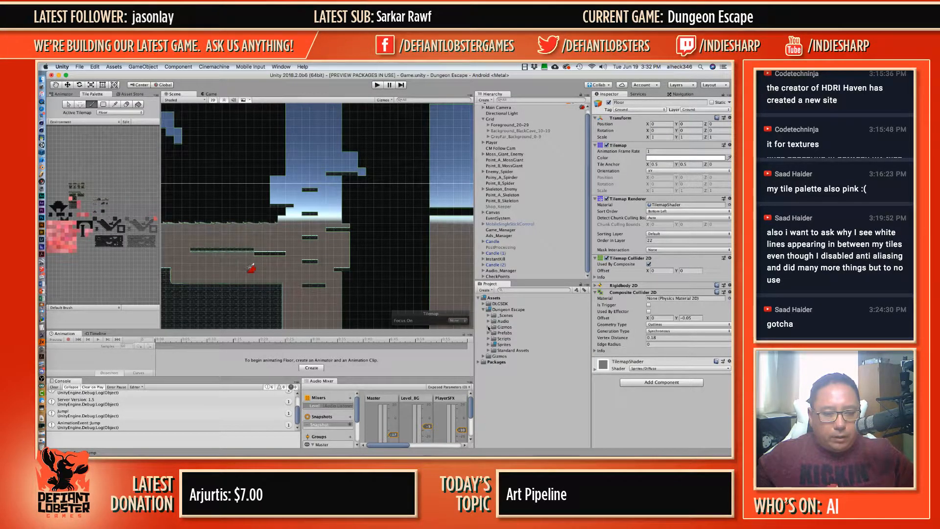
# Step: Check the contents of the Level_Assets folder inside Prefabs, and collapse both folders
pyautogui.click(488, 333)
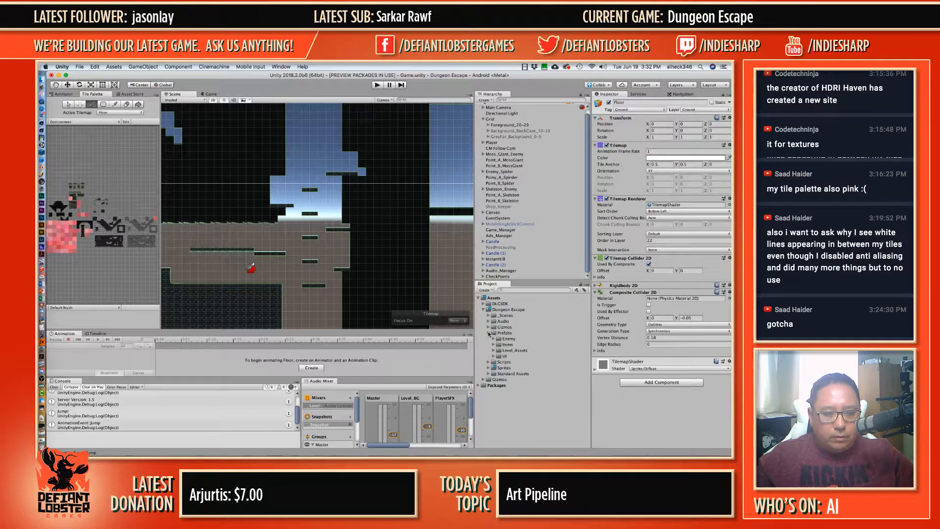
pyautogui.click(490, 350)
pyautogui.click(493, 350)
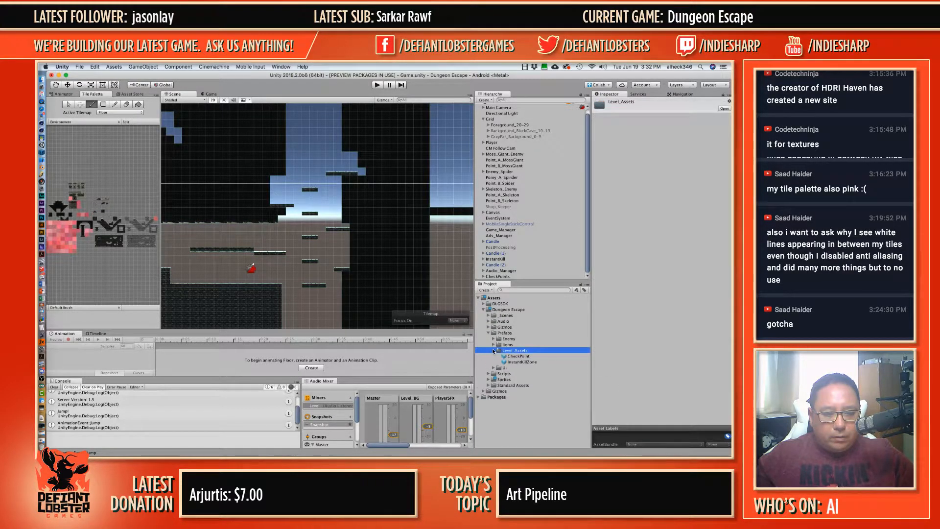
pyautogui.click(494, 350)
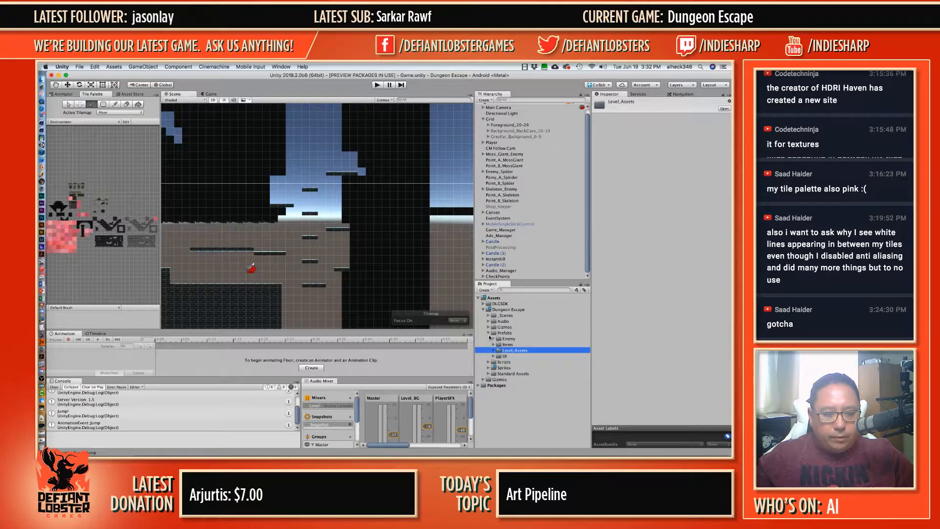
pyautogui.click(488, 333)
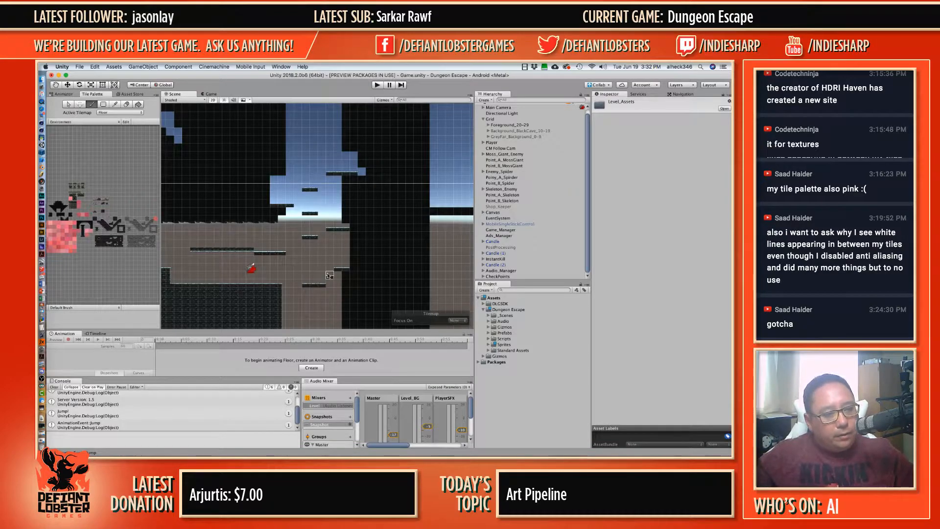
# Step: Carve a wide, stepped recess into the tall pillar right of the gap near floor level, with thin ledges inside it
pyautogui.press('d')
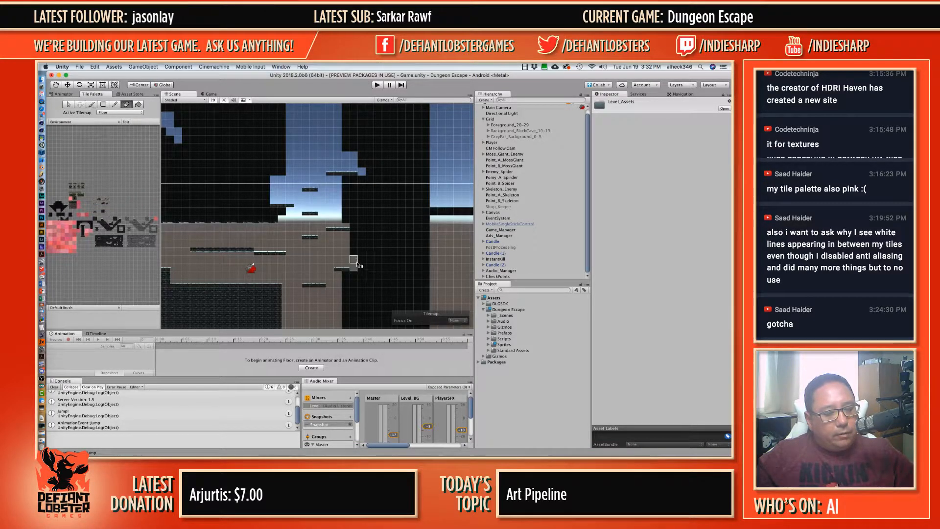
pyautogui.moveTo(364, 251)
pyautogui.mouseDown()
pyautogui.moveTo(355, 240)
pyautogui.moveTo(384, 240)
pyautogui.moveTo(370, 234)
pyautogui.moveTo(377, 260)
pyautogui.moveTo(356, 264)
pyautogui.moveTo(385, 252)
pyautogui.moveTo(377, 259)
pyautogui.mouseUp()
pyautogui.press('b')
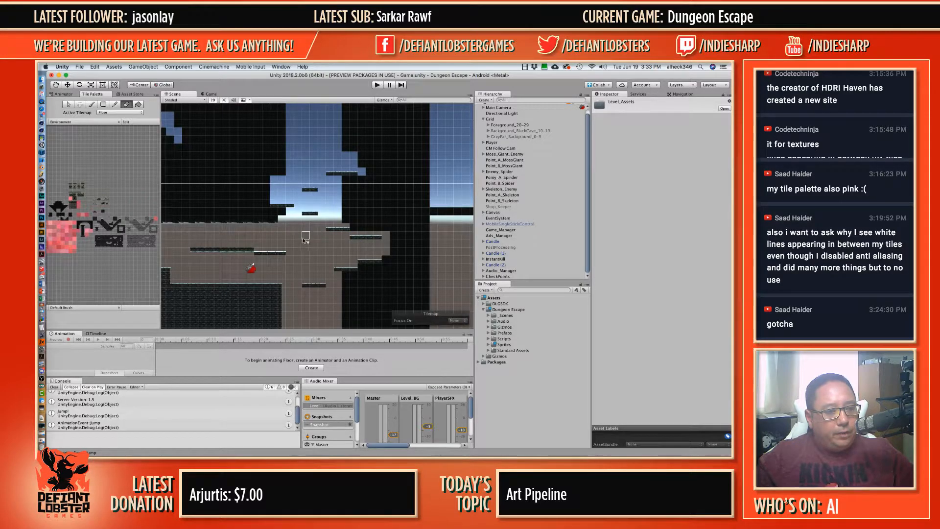
pyautogui.press('d')
pyautogui.moveTo(386, 230)
pyautogui.mouseDown()
pyautogui.moveTo(400, 246)
pyautogui.moveTo(394, 222)
pyautogui.moveTo(348, 219)
pyautogui.moveTo(371, 214)
pyautogui.mouseUp()
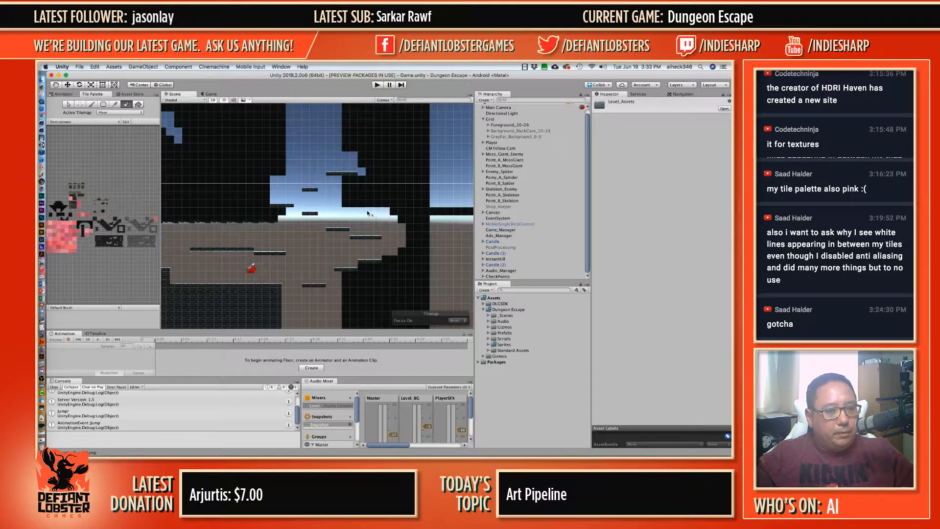
# Step: Carve a stepped recess into the gap's left wall, add a thin floating platform inside, and erase the small platform beside it
pyautogui.press('b')
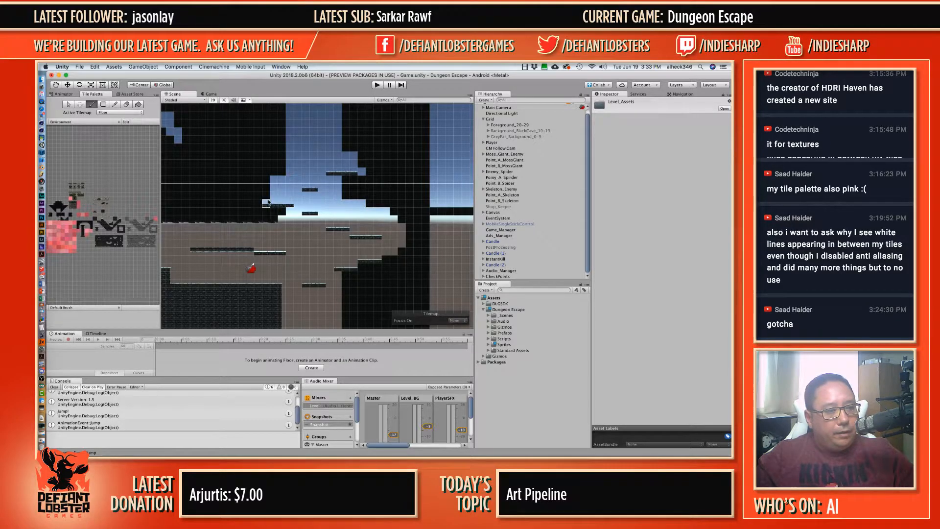
pyautogui.moveTo(257, 198)
pyautogui.mouseDown()
pyautogui.moveTo(229, 180)
pyautogui.moveTo(268, 187)
pyautogui.moveTo(267, 173)
pyautogui.moveTo(285, 163)
pyautogui.moveTo(228, 156)
pyautogui.moveTo(281, 156)
pyautogui.moveTo(283, 174)
pyautogui.mouseUp()
pyautogui.press('d')
pyautogui.press('b')
pyautogui.click(218, 178)
pyautogui.press('d')
pyautogui.press('b')
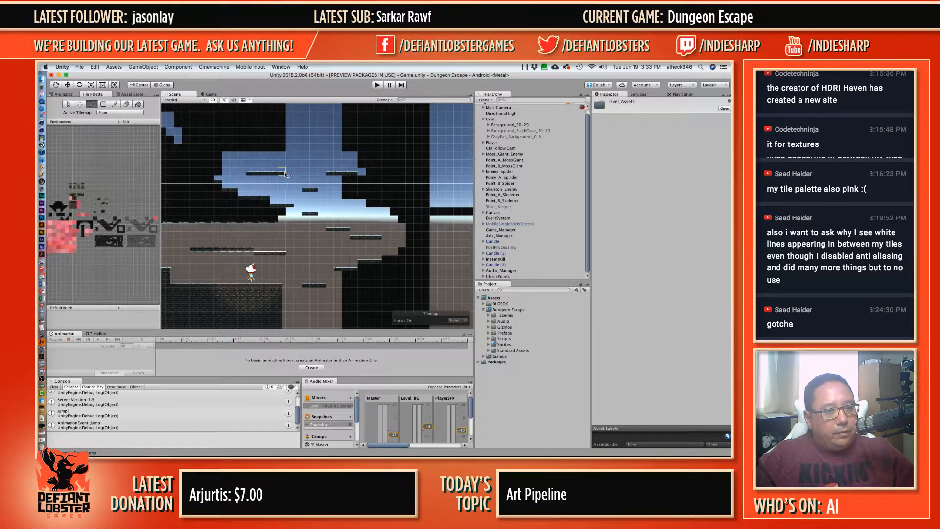
pyautogui.press('d')
pyautogui.press('b')
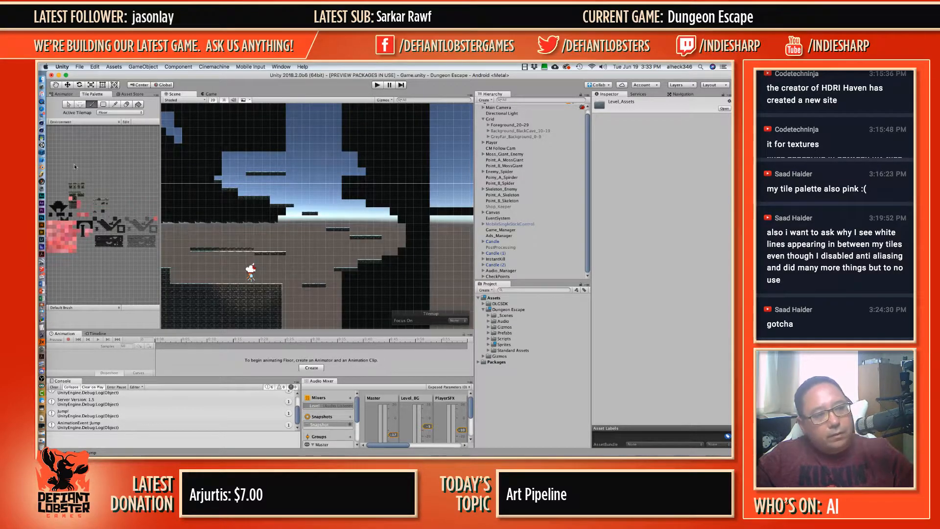
# Step: Fill the old recess in the gap's right wall with black tiles, and build thin ledges climbing rightward into a new alcove above
pyautogui.click(63, 208)
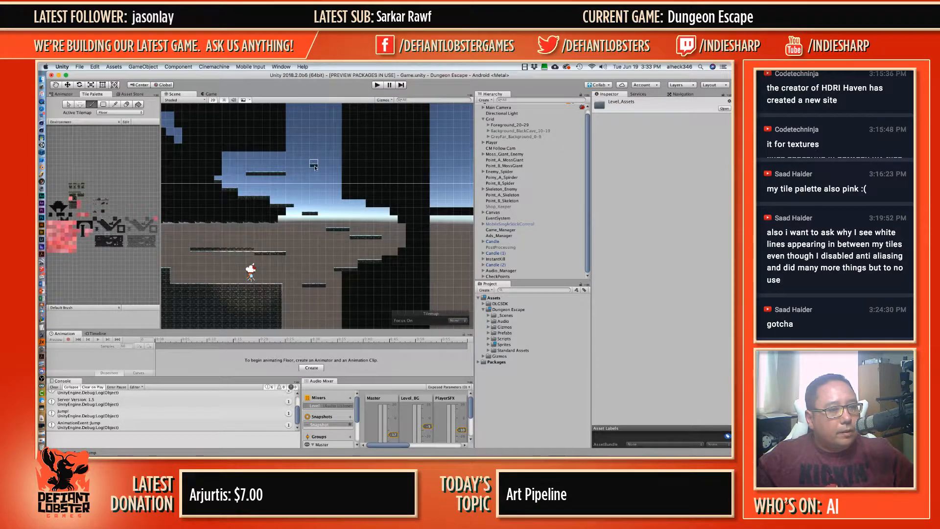
pyautogui.moveTo(306, 167)
pyautogui.mouseDown()
pyautogui.moveTo(398, 147)
pyautogui.moveTo(405, 123)
pyautogui.mouseUp()
pyautogui.press('d')
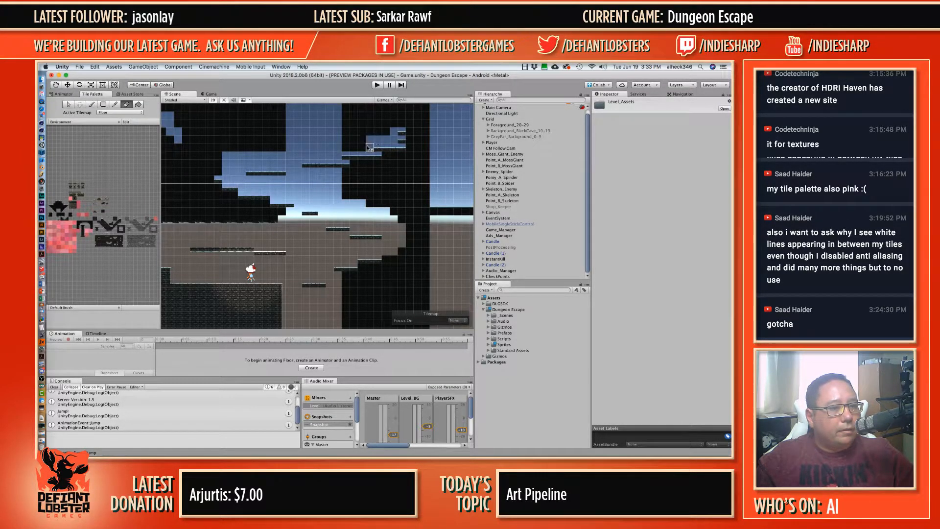
pyautogui.moveTo(351, 129)
pyautogui.mouseDown()
pyautogui.moveTo(345, 118)
pyautogui.moveTo(355, 132)
pyautogui.mouseUp()
pyautogui.press('b')
# Step: Erase the stepped tiles at the back of the upper right alcove to widen it into the pillar
pyautogui.moveTo(354, 131); pyautogui.dragTo(371, 218, button='middle')
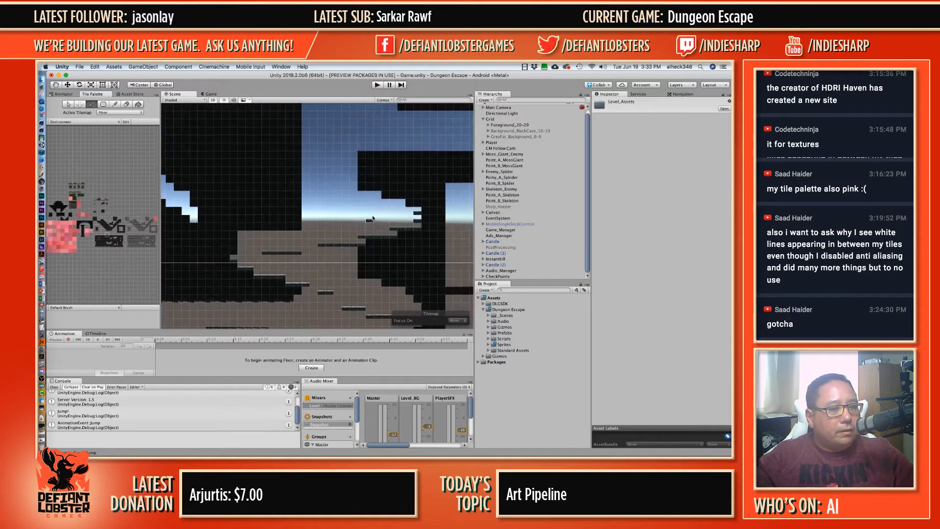
pyautogui.press('d')
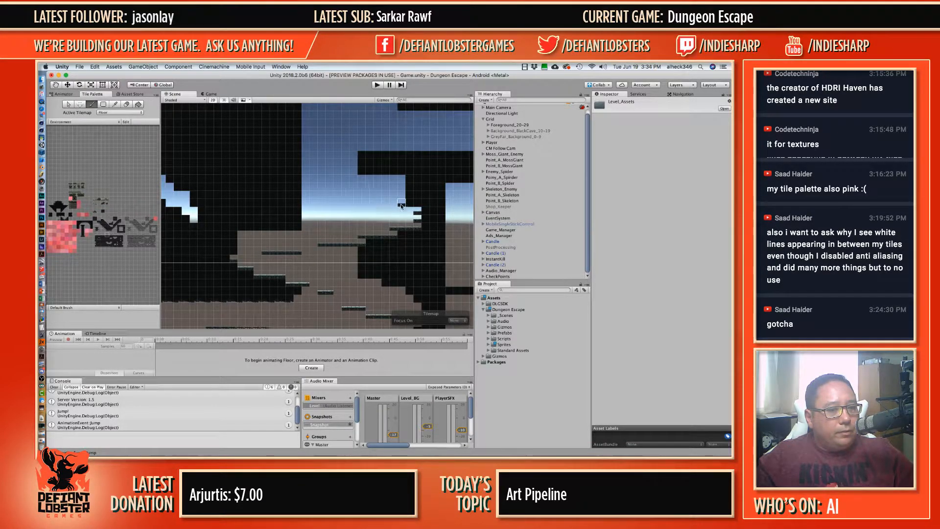
pyautogui.moveTo(412, 199); pyautogui.dragTo(417, 221)
# Step: Paint a thin floating platform across the upper right alcove, trimming its right end and extending it leftward
pyautogui.press('b')
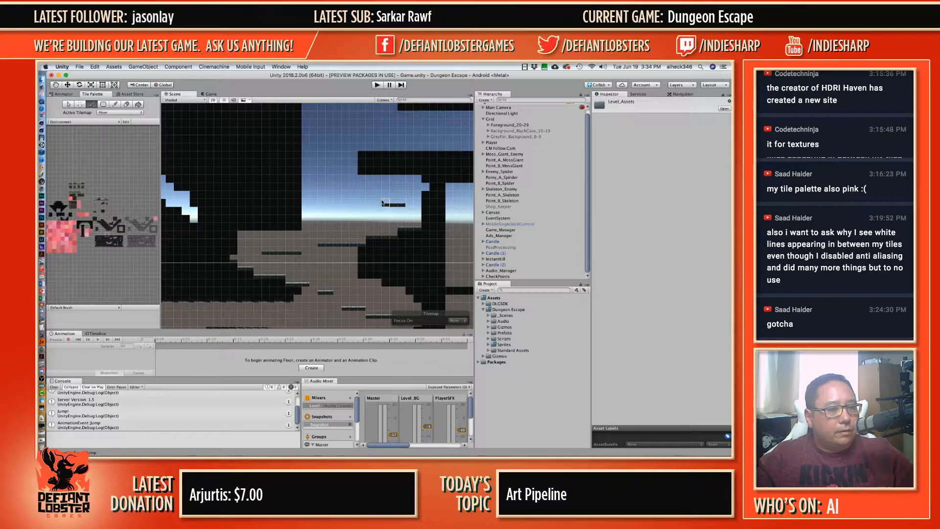
pyautogui.keyDown('shift'); pyautogui.click(401, 203); pyautogui.keyUp('shift')
pyautogui.moveTo(378, 204); pyautogui.dragTo(364, 205)
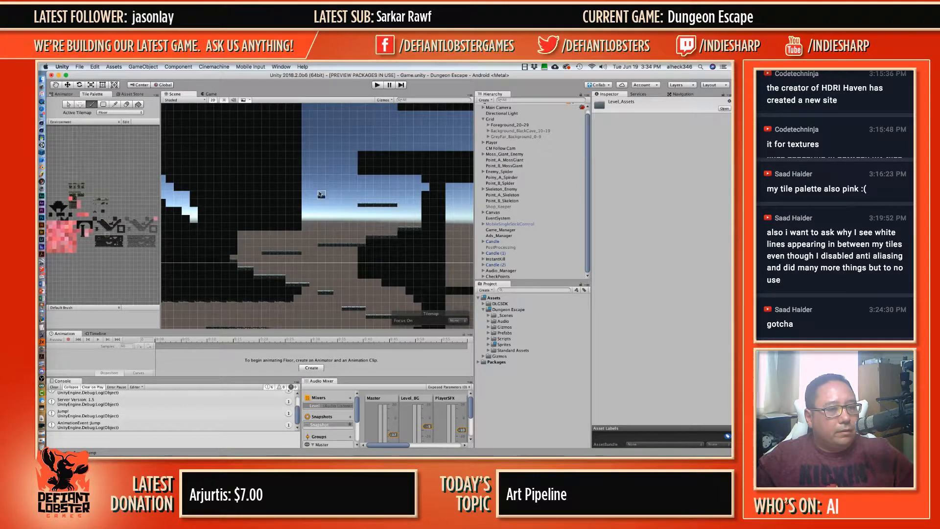
# Step: Paint a thin ledge out from the gap's left wall opposite the floating platform, and erase a recess above the ledge
pyautogui.moveTo(321, 195); pyautogui.dragTo(291, 196)
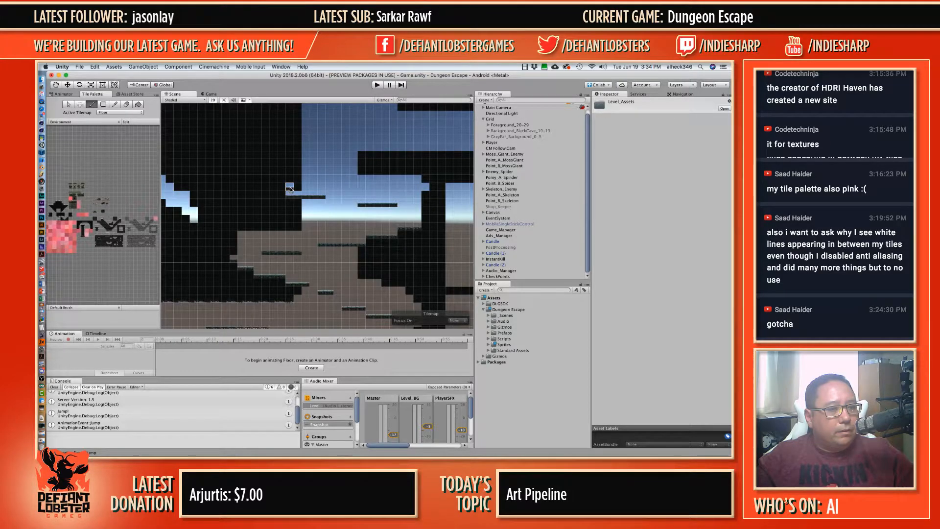
pyautogui.press('d')
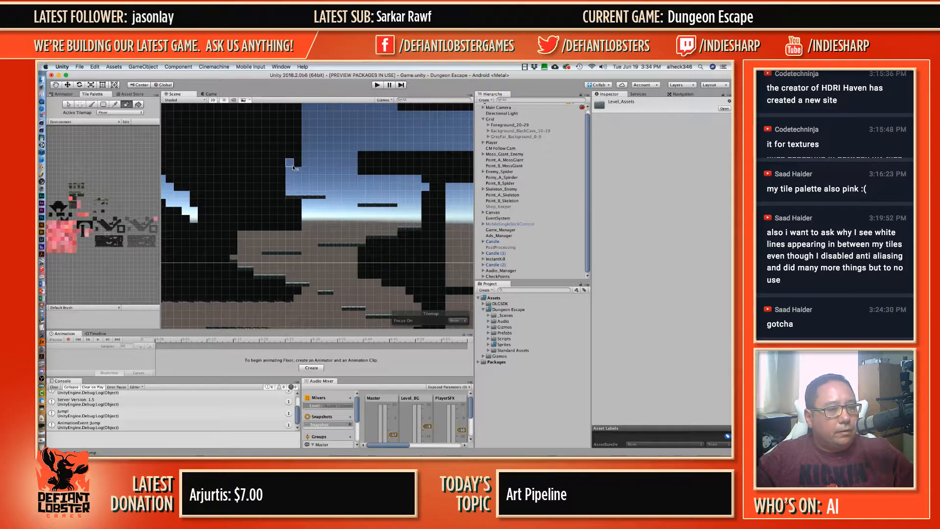
# Step: Erase the black foreground tiles along the wall and ceiling of the upper cavern to widen its opening
pyautogui.moveTo(298, 157)
pyautogui.mouseDown()
pyautogui.moveTo(282, 179)
pyautogui.moveTo(260, 188)
pyautogui.moveTo(223, 179)
pyautogui.moveTo(282, 176)
pyautogui.moveTo(226, 171)
pyautogui.moveTo(274, 161)
pyautogui.moveTo(244, 149)
pyautogui.moveTo(299, 146)
pyautogui.moveTo(225, 140)
pyautogui.moveTo(291, 132)
pyautogui.mouseUp()
pyautogui.press('b')
pyautogui.press('d')
pyautogui.press('b')
pyautogui.moveTo(298, 164)
pyautogui.mouseDown(button='middle')
pyautogui.moveTo(291, 210)
pyautogui.moveTo(319, 214)
pyautogui.mouseUp(button='middle')
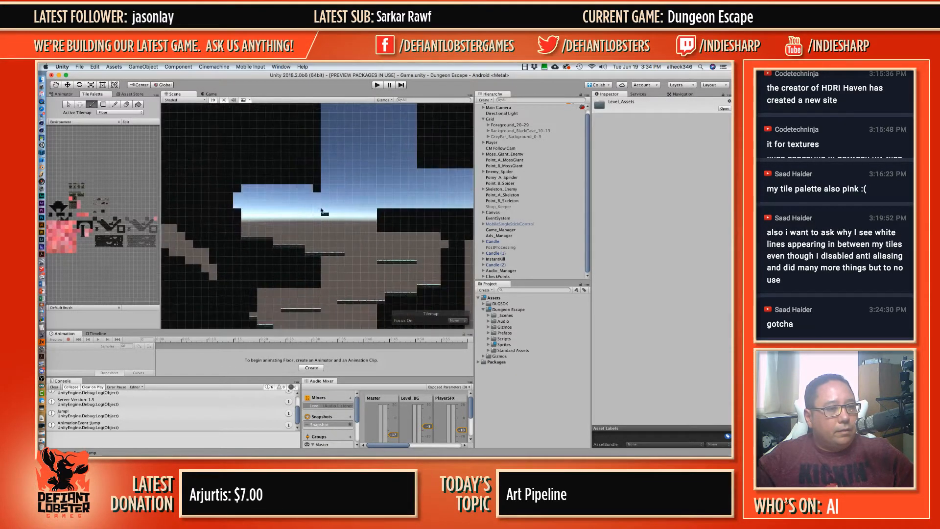
pyautogui.press('d')
pyautogui.moveTo(316, 173); pyautogui.dragTo(262, 178)
# Step: Paint a thin horizontal platform across the widened upper cavern
pyautogui.press('b')
pyautogui.click(268, 215)
pyautogui.moveTo(265, 219); pyautogui.dragTo(314, 216)
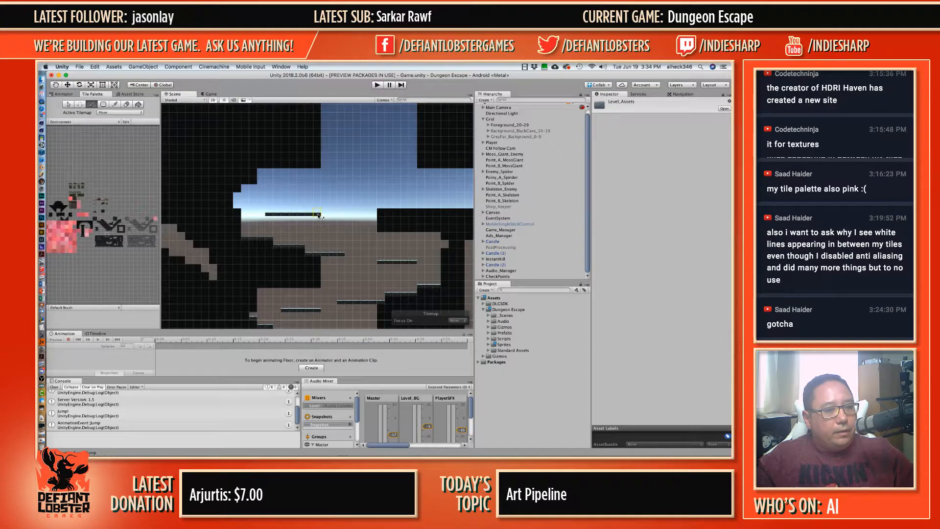
# Step: Run the game briefly in the editor, stop it, and select the Foreground_20-29 tilemap
pyautogui.scroll(-5, 374, 247)
pyautogui.moveTo(374, 248); pyautogui.dragTo(374, 148, button='middle')
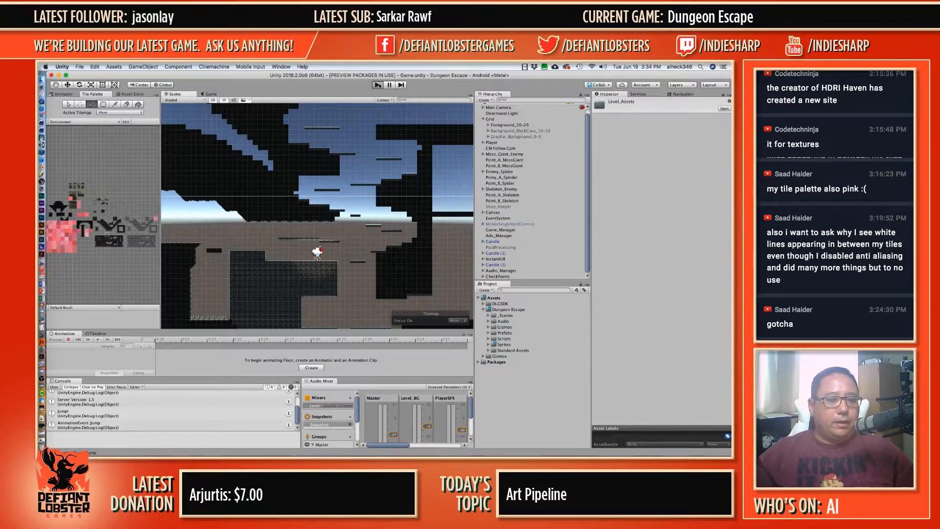
pyautogui.click(379, 85)
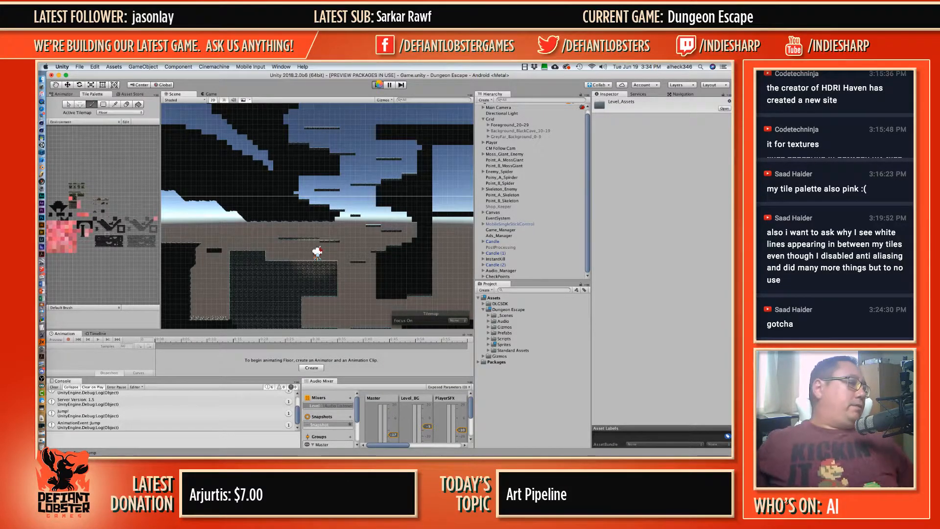
pyautogui.click(378, 85)
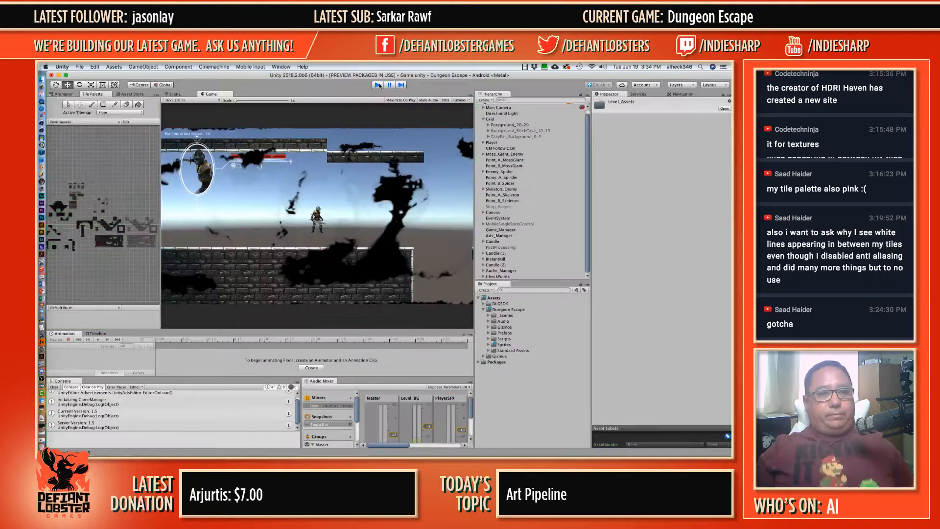
pyautogui.click(492, 125)
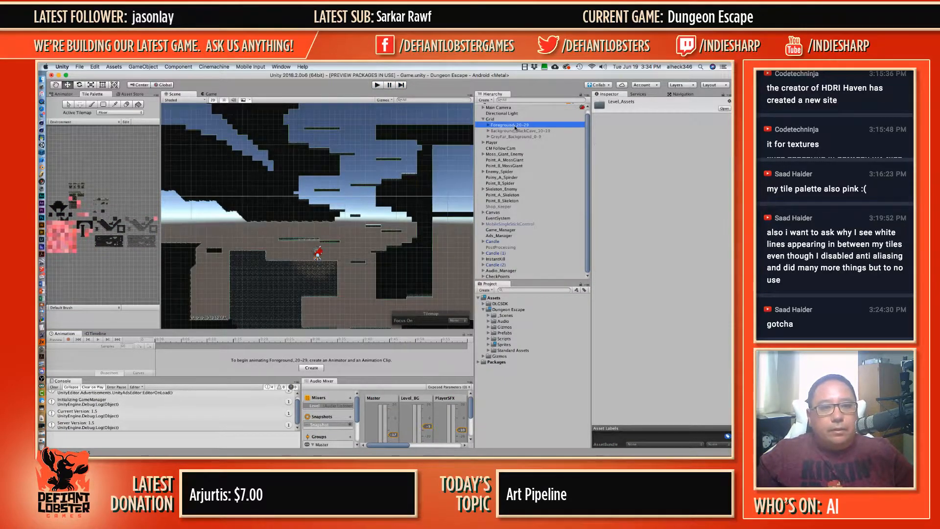
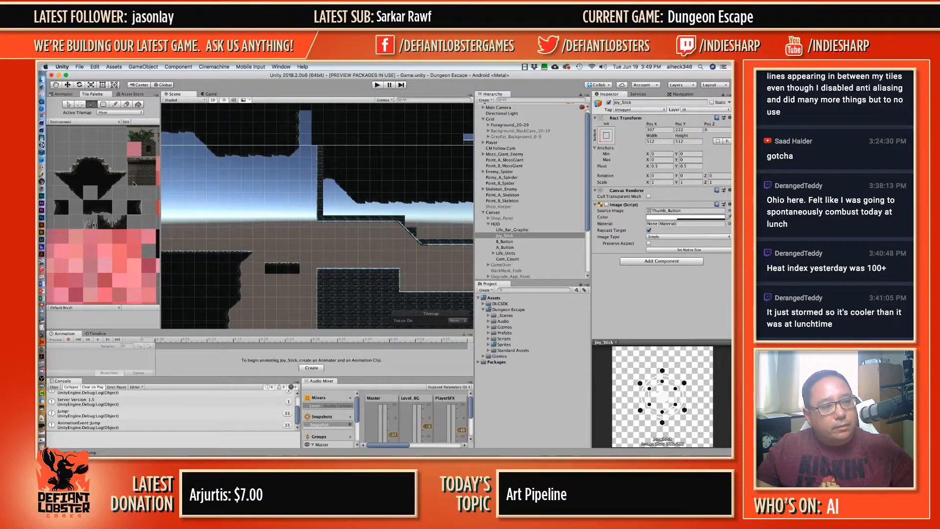
# Step: Paint brick wall-edge tiles down the upper right side of the narrow vertical shaft
pyautogui.press('q')
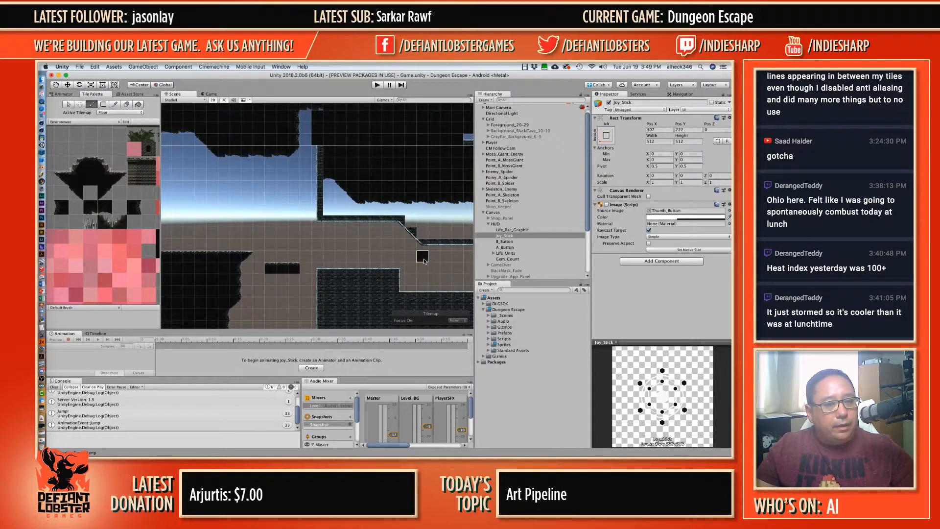
pyautogui.moveTo(149, 235); pyautogui.dragTo(42, 194, button='middle')
pyautogui.moveTo(142, 230); pyautogui.dragTo(133, 206, button='middle')
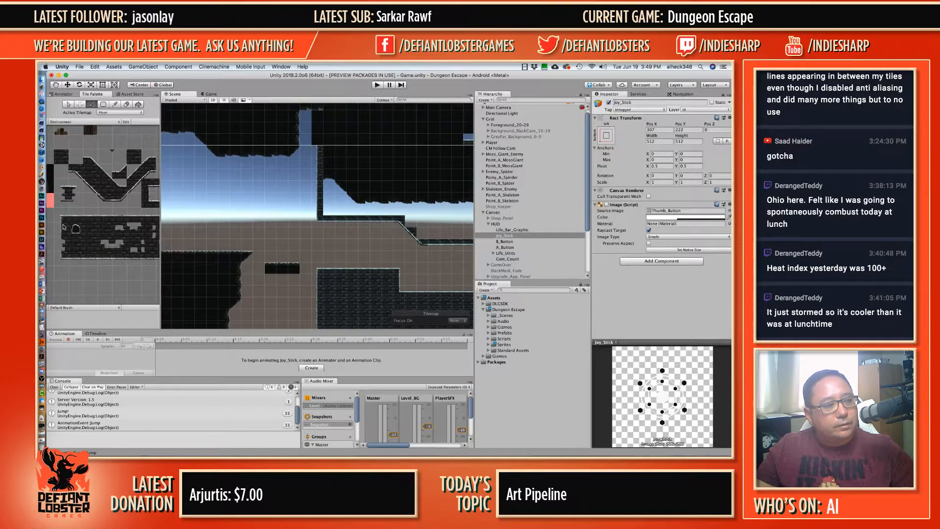
pyautogui.moveTo(316, 115); pyautogui.dragTo(316, 147)
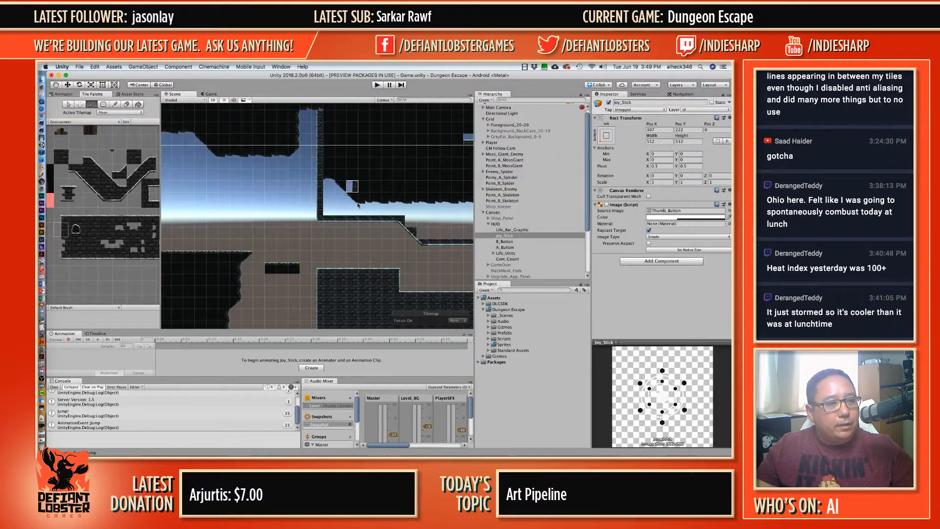
# Step: Paint solid brick tiles down the column directly behind the vertical shaft's edge wall
pyautogui.scroll(2, 399, 173)
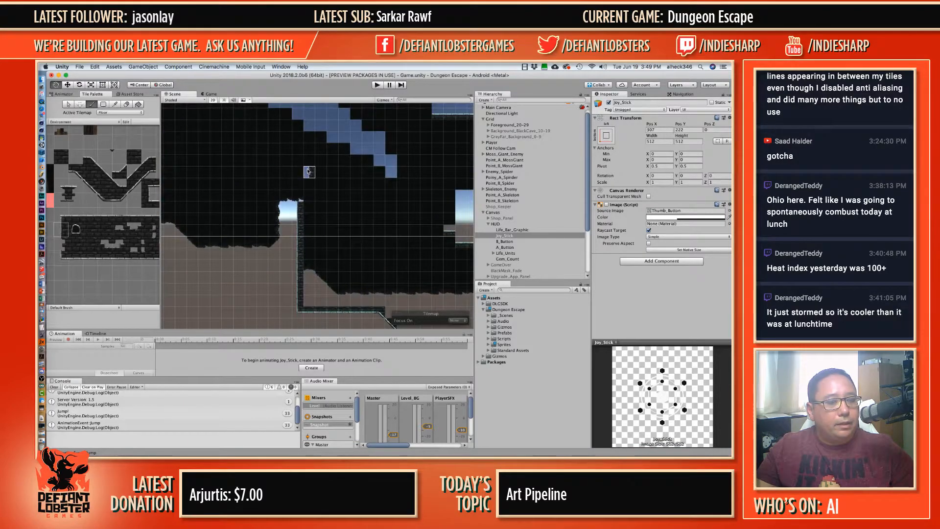
pyautogui.scroll(3, 362, 267)
pyautogui.moveTo(386, 294); pyautogui.dragTo(337, 125, button='middle')
pyautogui.moveTo(341, 164); pyautogui.dragTo(331, 87, button='middle')
pyautogui.moveTo(348, 165)
pyautogui.mouseDown(button='middle')
pyautogui.moveTo(375, 59)
pyautogui.moveTo(353, 111)
pyautogui.moveTo(317, 139)
pyautogui.moveTo(270, 130)
pyautogui.mouseUp(button='middle')
pyautogui.moveTo(383, 162); pyautogui.dragTo(383, 237, button='middle')
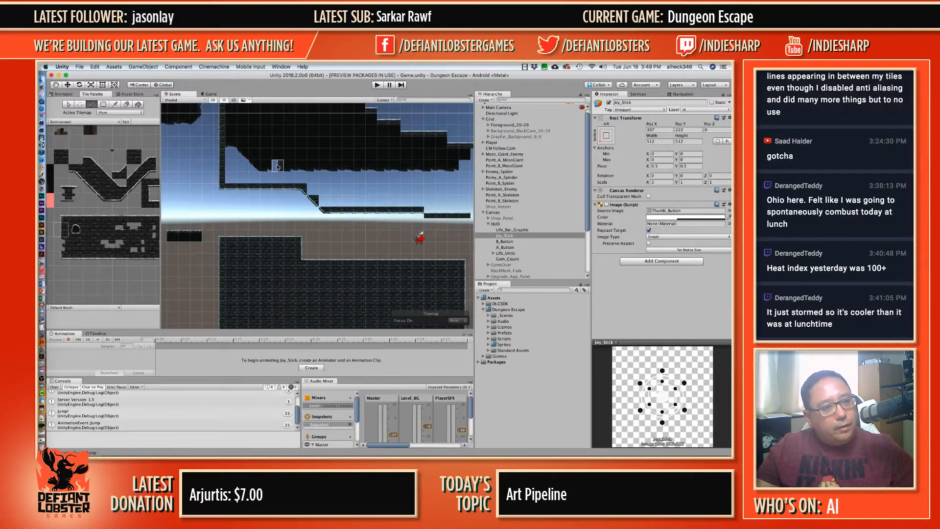
pyautogui.scroll(-4, 269, 175)
pyautogui.moveTo(270, 175); pyautogui.dragTo(226, 208, button='middle')
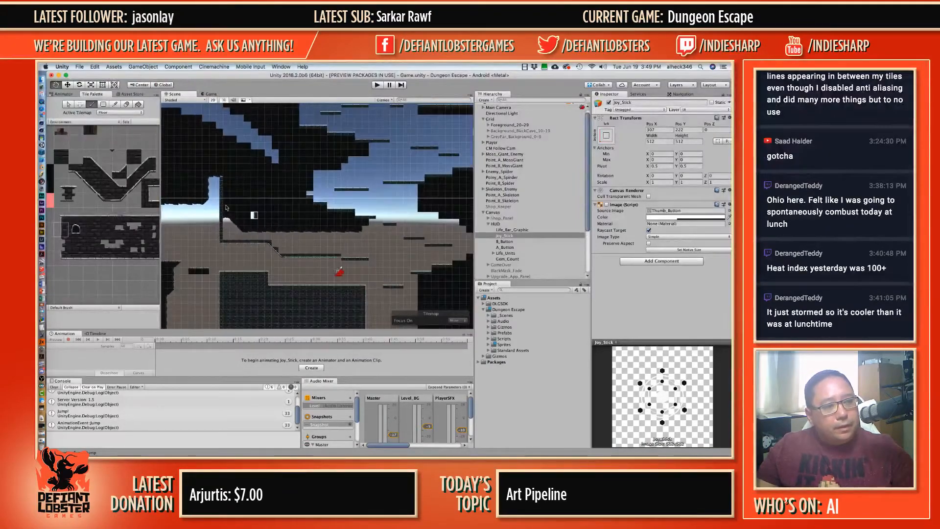
pyautogui.click(62, 157)
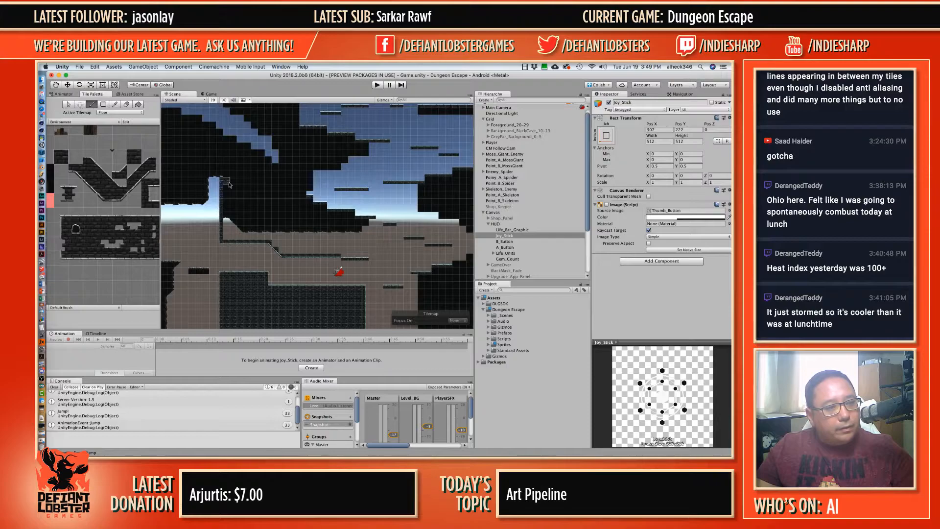
pyautogui.moveTo(228, 185); pyautogui.dragTo(228, 232)
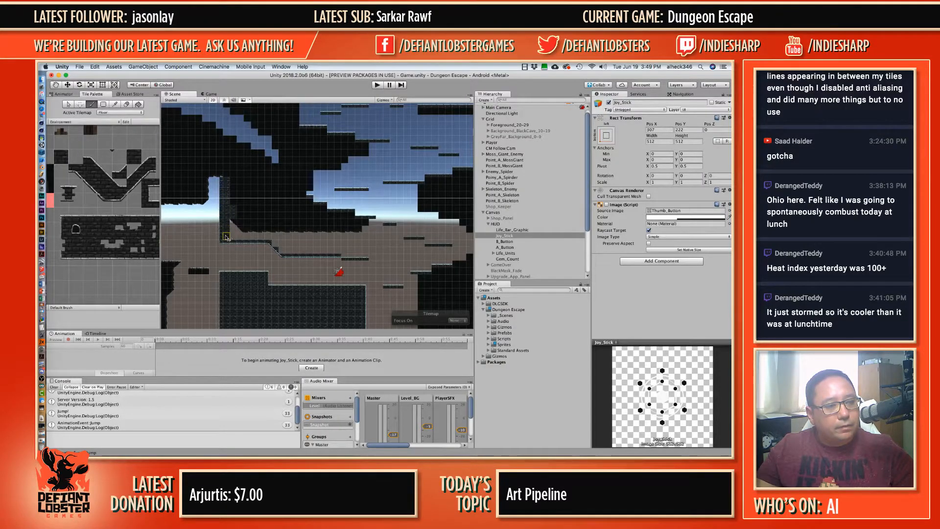
# Step: Outline and fill the block between the shaft wall and the stepped ceiling with solid brick tiles
pyautogui.moveTo(283, 184); pyautogui.dragTo(303, 203)
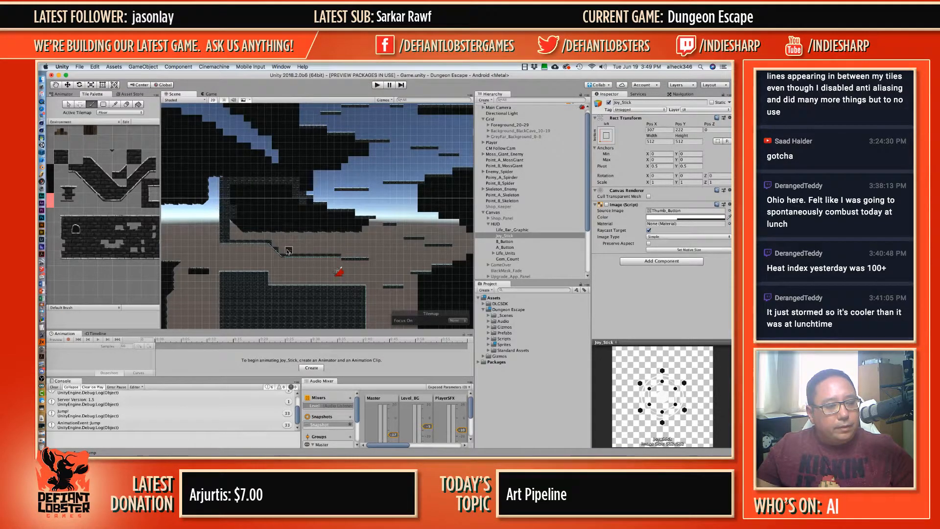
pyautogui.moveTo(281, 251)
pyautogui.mouseDown()
pyautogui.moveTo(360, 253)
pyautogui.moveTo(363, 226)
pyautogui.mouseUp()
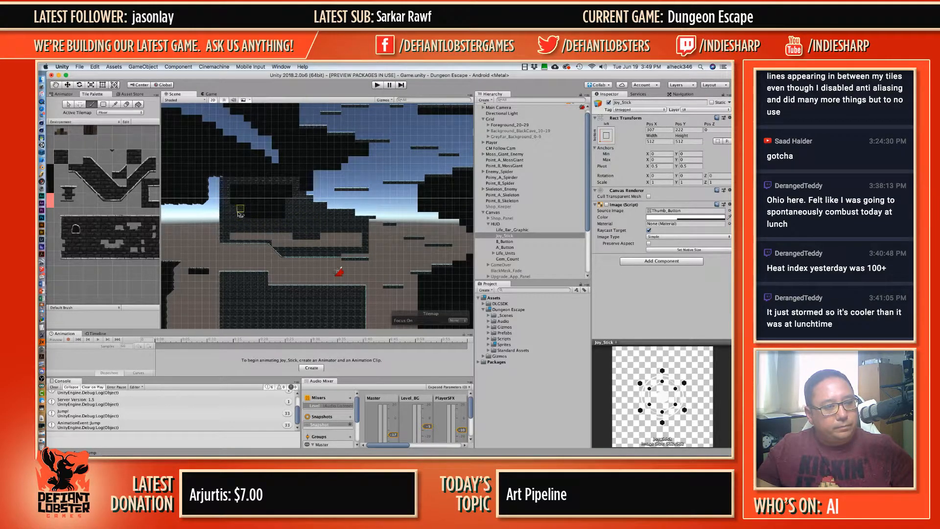
pyautogui.moveTo(234, 191)
pyautogui.mouseDown()
pyautogui.moveTo(294, 196)
pyautogui.moveTo(243, 199)
pyautogui.moveTo(286, 208)
pyautogui.moveTo(240, 213)
pyautogui.moveTo(289, 226)
pyautogui.mouseUp()
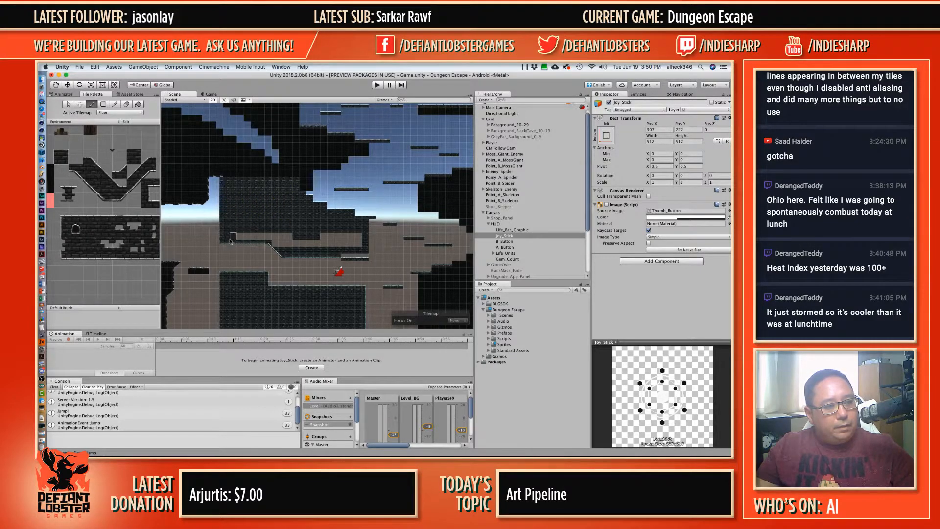
pyautogui.moveTo(233, 237)
pyautogui.mouseDown()
pyautogui.moveTo(358, 239)
pyautogui.moveTo(281, 240)
pyautogui.moveTo(294, 243)
pyautogui.mouseUp()
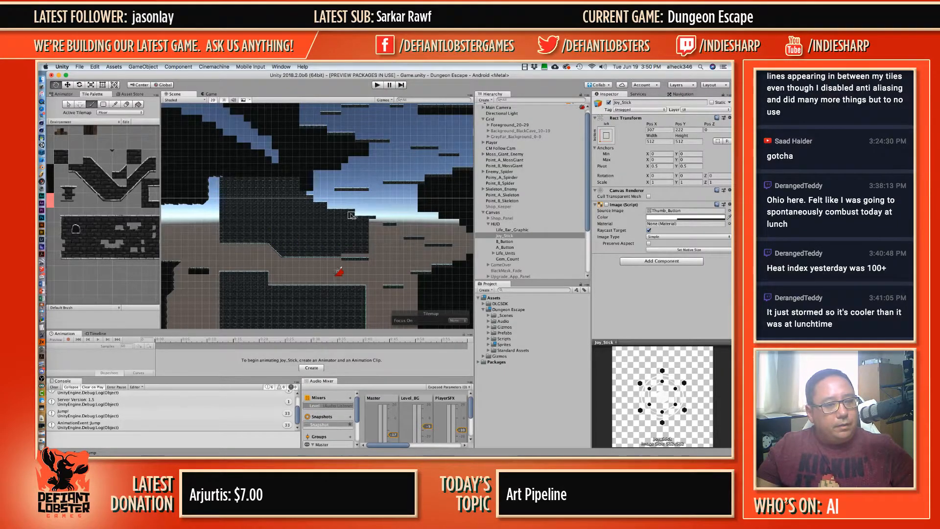
# Step: Place a diagonal corner tile under the outer edge of the ceiling above the side alcove
pyautogui.moveTo(198, 287)
pyautogui.mouseDown(button='middle')
pyautogui.moveTo(177, 234)
pyautogui.moveTo(149, 229)
pyautogui.mouseUp(button='middle')
pyautogui.click(147, 214)
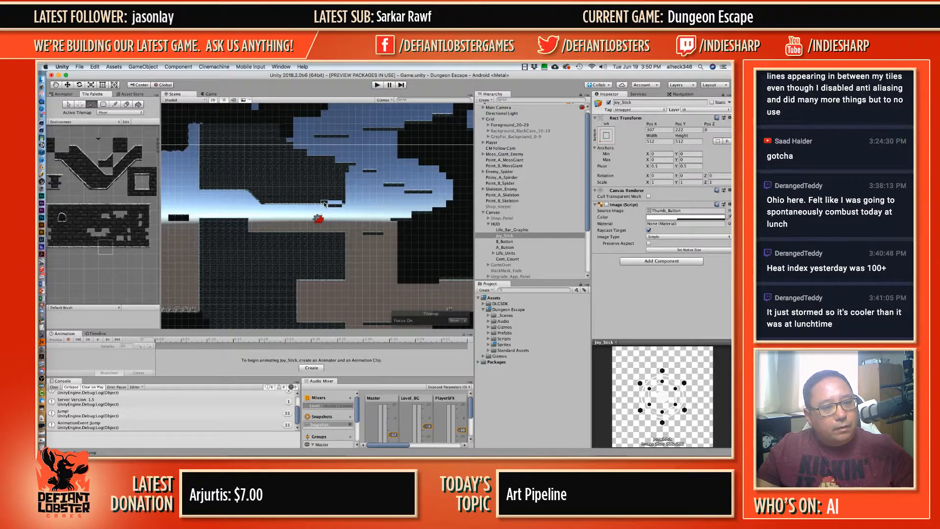
pyautogui.moveTo(389, 206); pyautogui.dragTo(361, 157, button='middle')
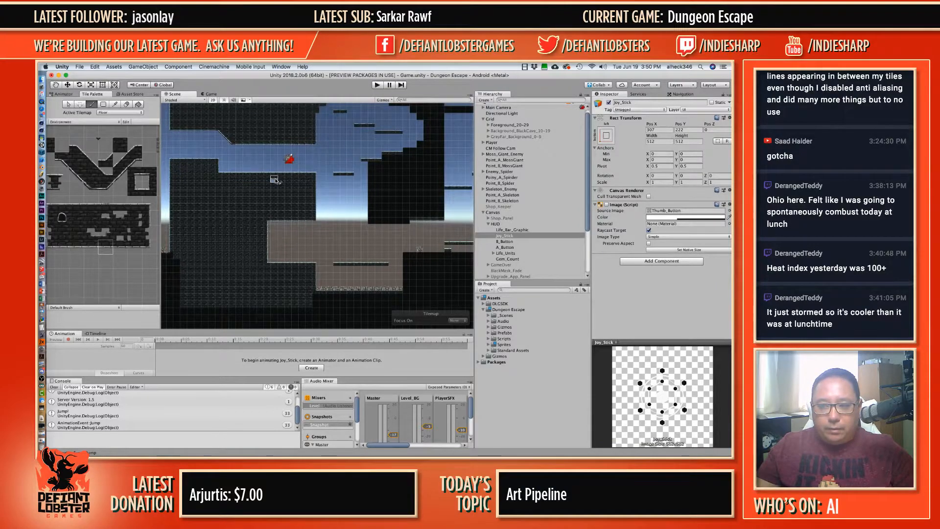
pyautogui.moveTo(255, 157); pyautogui.dragTo(282, 184, button='middle')
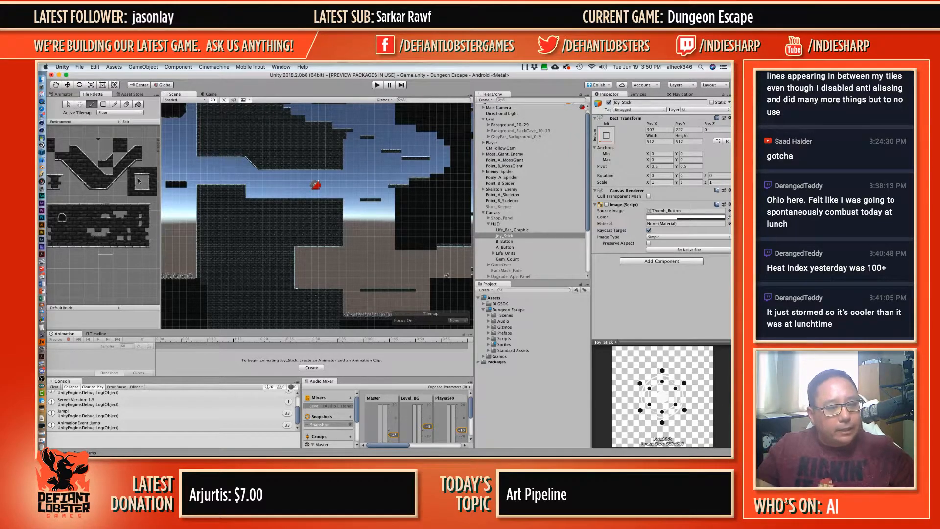
pyautogui.scroll(5, 331, 251)
pyautogui.scroll(1, 337, 225)
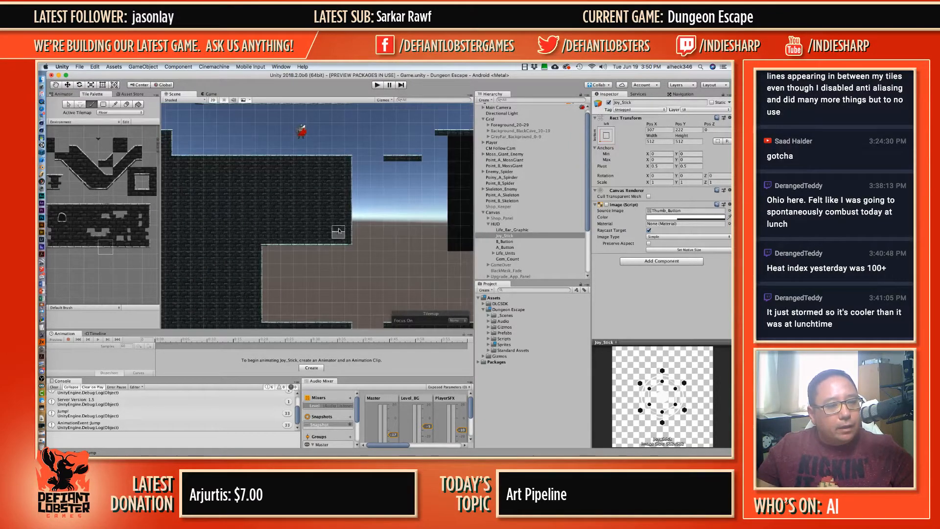
pyautogui.moveTo(326, 235); pyautogui.dragTo(340, 180, button='middle')
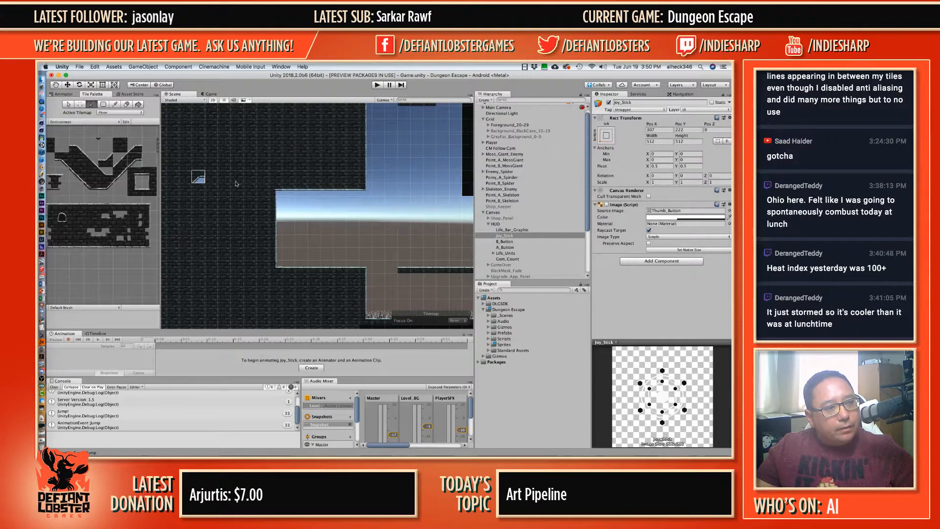
pyautogui.click(356, 197)
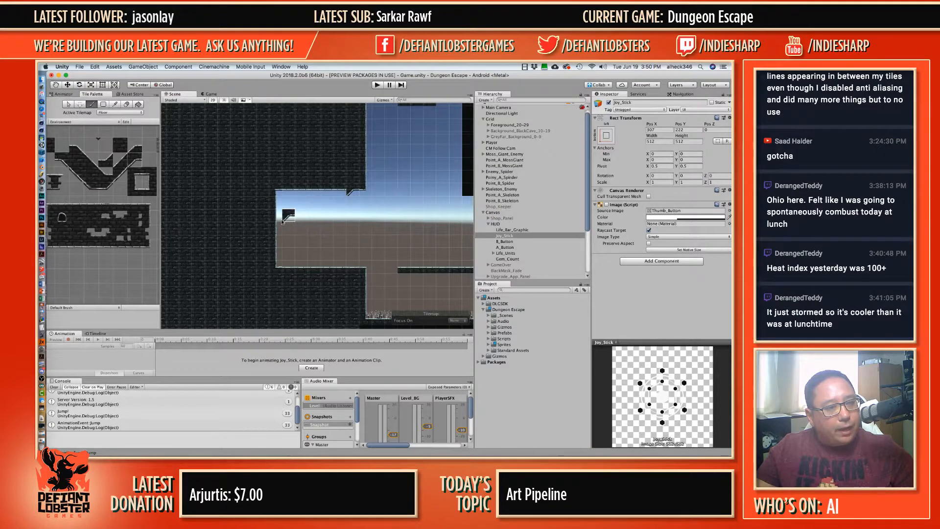
# Step: Continue the alcove's diagonal slope down and inward with slope tiles, ending in a flat transition tile
pyautogui.click(119, 173)
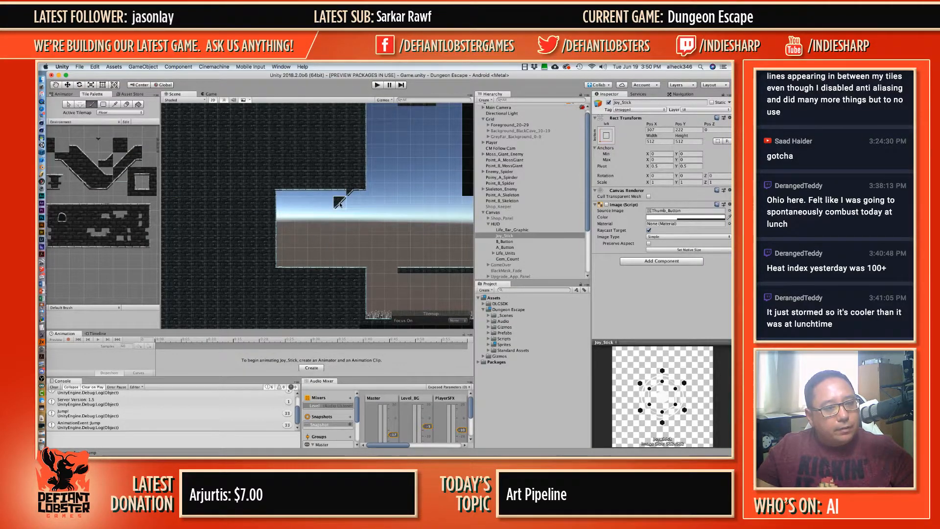
pyautogui.click(324, 220)
pyautogui.click(315, 228)
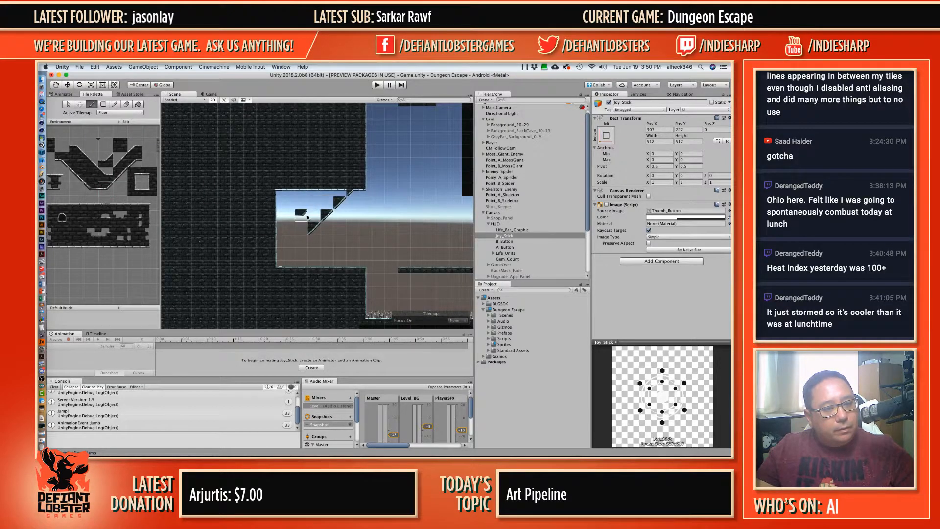
pyautogui.click(302, 237)
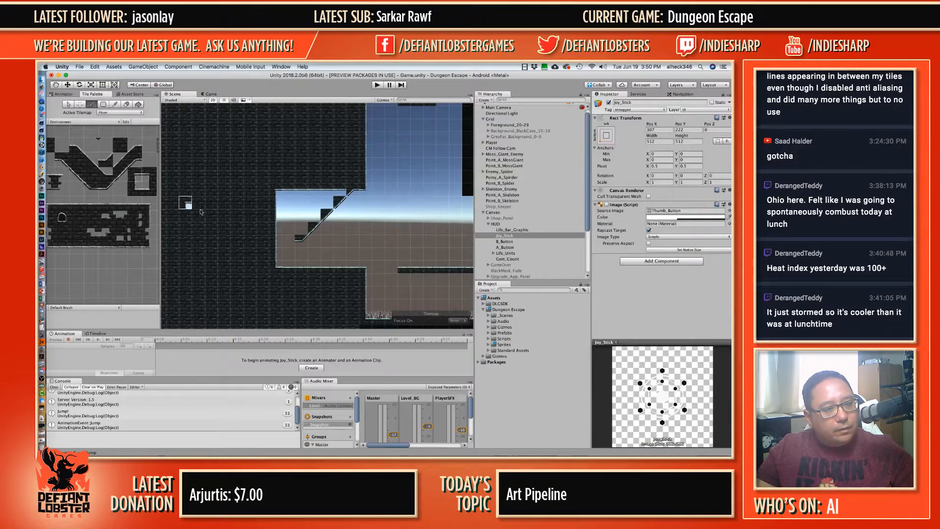
# Step: Paint flat ceiling-edge tiles from the bottom of the slope to the alcove's inner wall
pyautogui.click(274, 240)
pyautogui.click(106, 247)
pyautogui.click(289, 243)
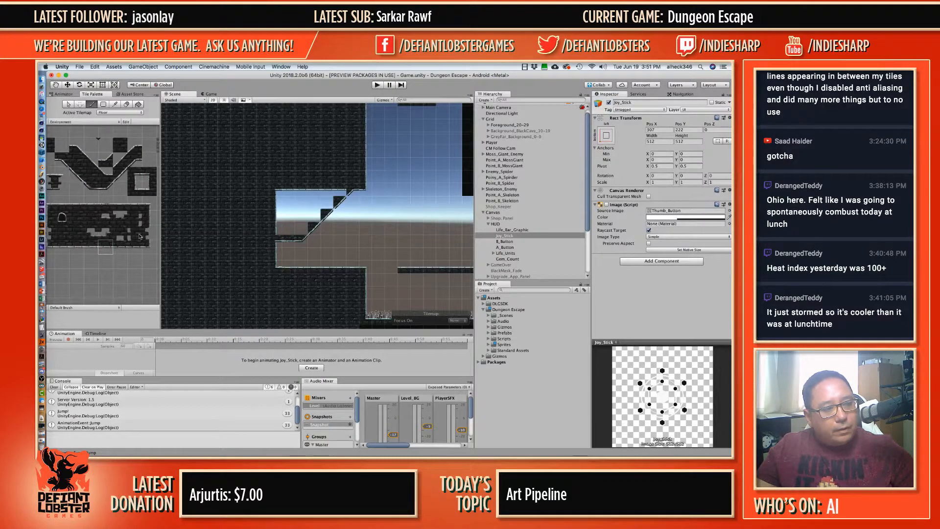
# Step: Fill the gap above and behind the alcove's slope with solid brick tiles
pyautogui.click(125, 143)
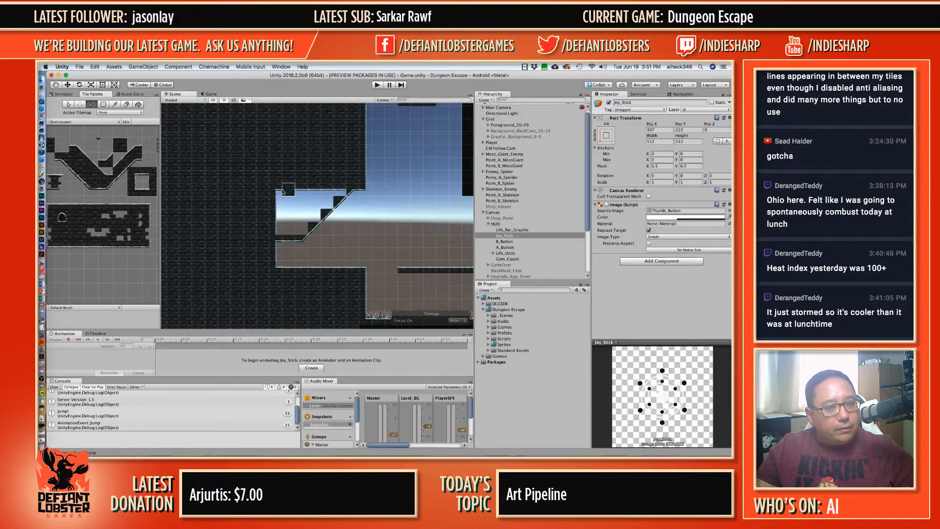
pyautogui.click(279, 205)
pyautogui.moveTo(302, 230)
pyautogui.mouseDown()
pyautogui.moveTo(327, 199)
pyautogui.moveTo(289, 190)
pyautogui.moveTo(289, 215)
pyautogui.moveTo(301, 203)
pyautogui.mouseUp()
# Step: Paint brick wall-edge tiles down the right side of the spike pit
pyautogui.scroll(-2, 274, 257)
pyautogui.scroll(2, 274, 256)
pyautogui.moveTo(304, 248); pyautogui.dragTo(269, 242, button='middle')
pyautogui.scroll(1, 388, 255)
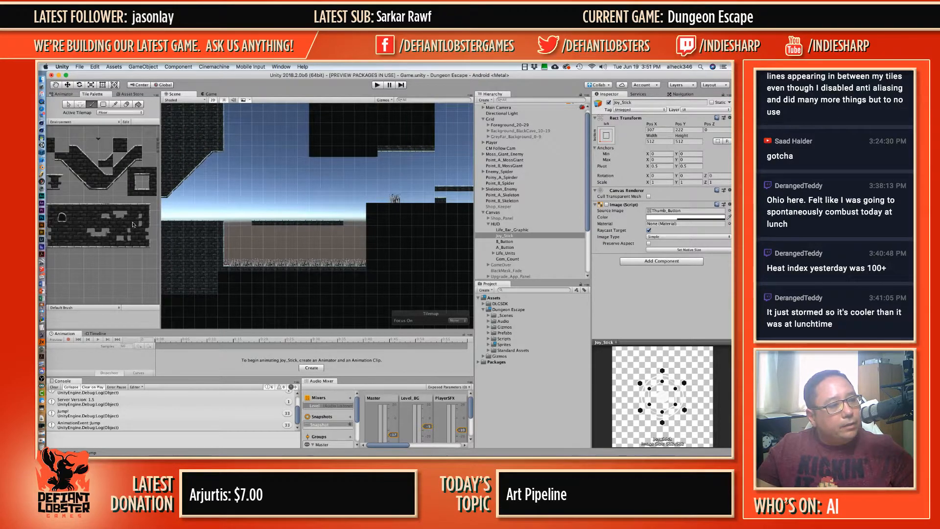
pyautogui.moveTo(93, 242); pyautogui.dragTo(95, 227, button='middle')
pyautogui.click(63, 209)
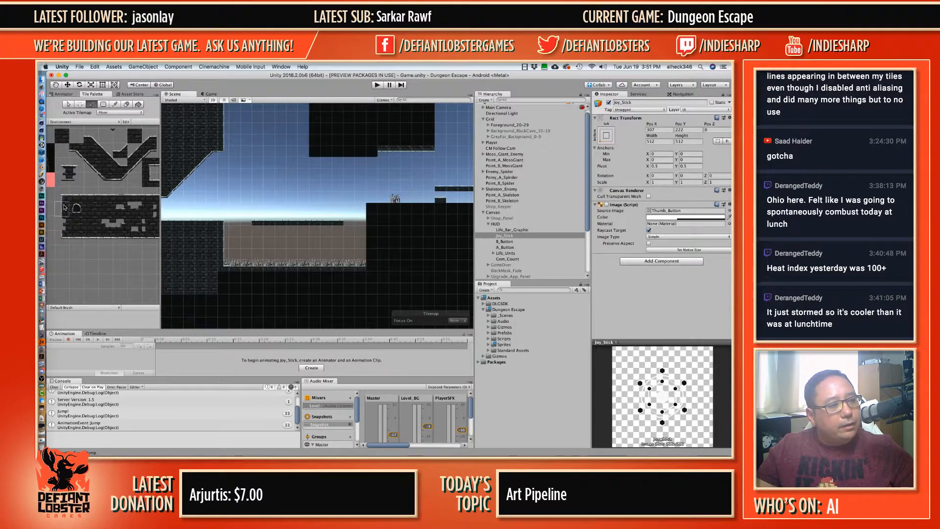
pyautogui.moveTo(373, 222)
pyautogui.mouseDown()
pyautogui.moveTo(372, 263)
pyautogui.moveTo(363, 211)
pyautogui.mouseUp()
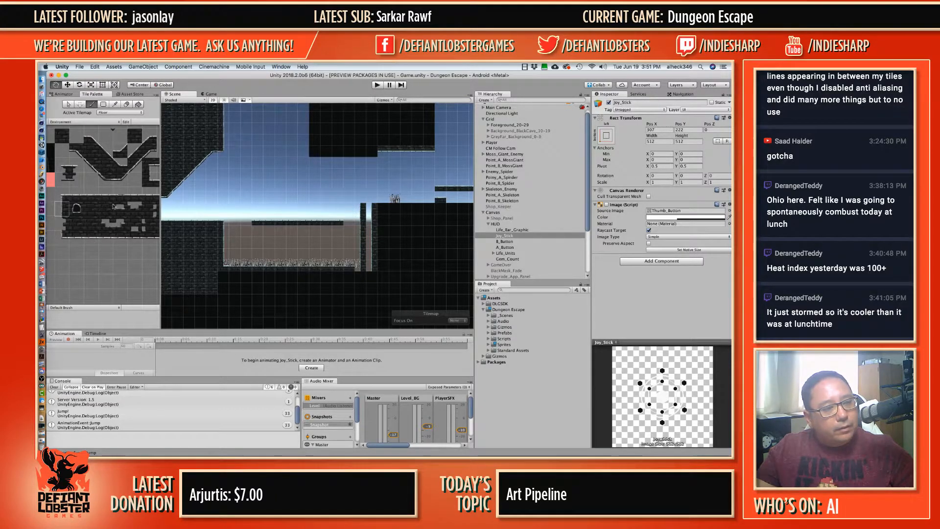
# Step: Fill the black areas behind the spike pit's right wall and beneath its floor with solid brick tiles
pyautogui.hscroll(2, 89, 199)
pyautogui.click(131, 178)
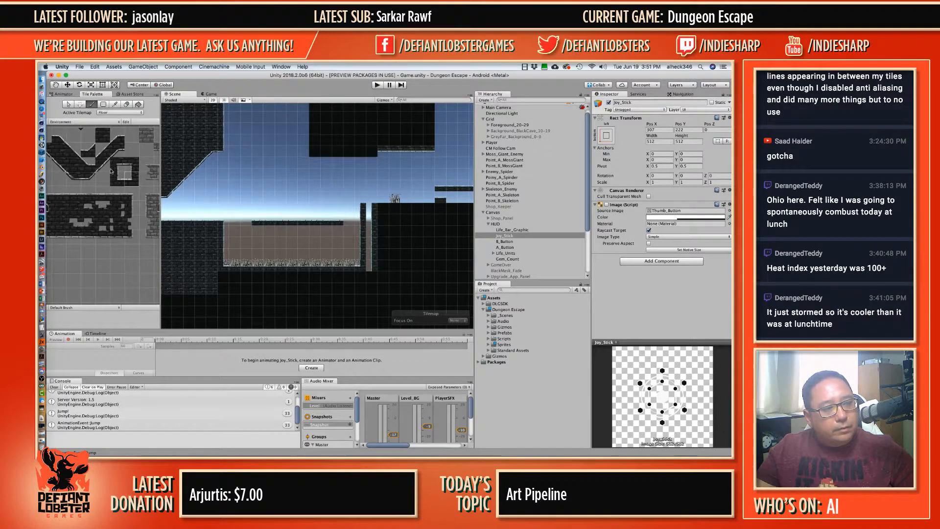
pyautogui.moveTo(378, 219)
pyautogui.mouseDown()
pyautogui.moveTo(372, 206)
pyautogui.moveTo(370, 278)
pyautogui.mouseUp()
pyautogui.moveTo(309, 279)
pyautogui.mouseDown()
pyautogui.moveTo(221, 277)
pyautogui.moveTo(374, 291)
pyautogui.mouseUp()
pyautogui.moveTo(309, 302); pyautogui.dragTo(201, 302)
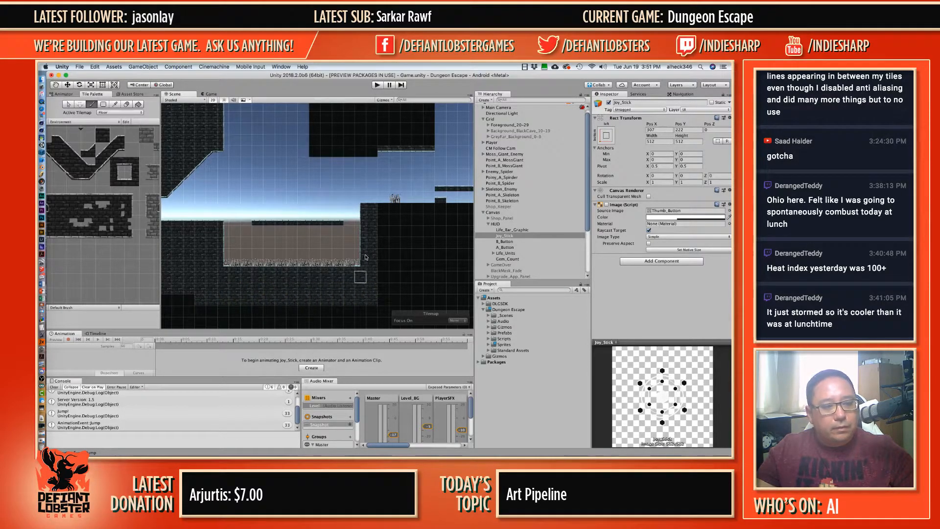
# Step: Paint flat floor-edge tiles along the ledge from the spike pit's right wall to the raised platform
pyautogui.moveTo(364, 256); pyautogui.dragTo(328, 288, button='middle')
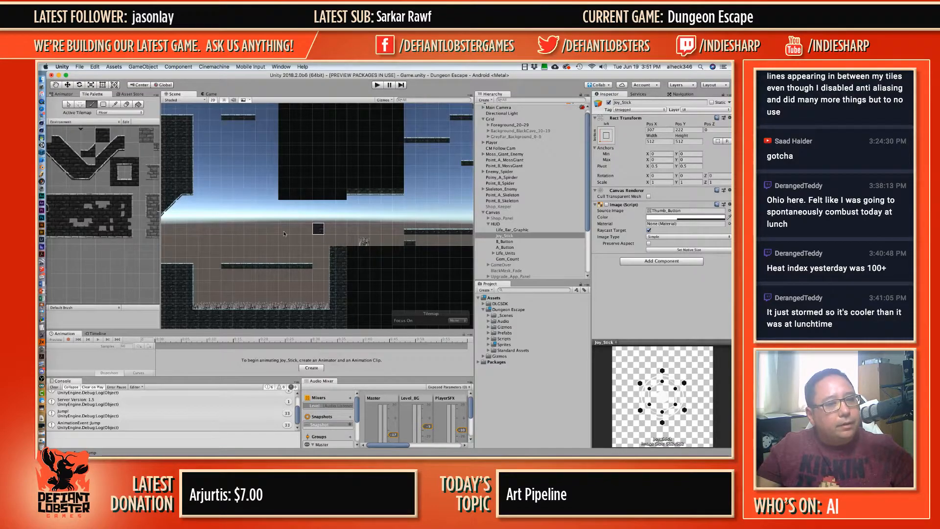
pyautogui.moveTo(113, 231); pyautogui.dragTo(152, 221, button='middle')
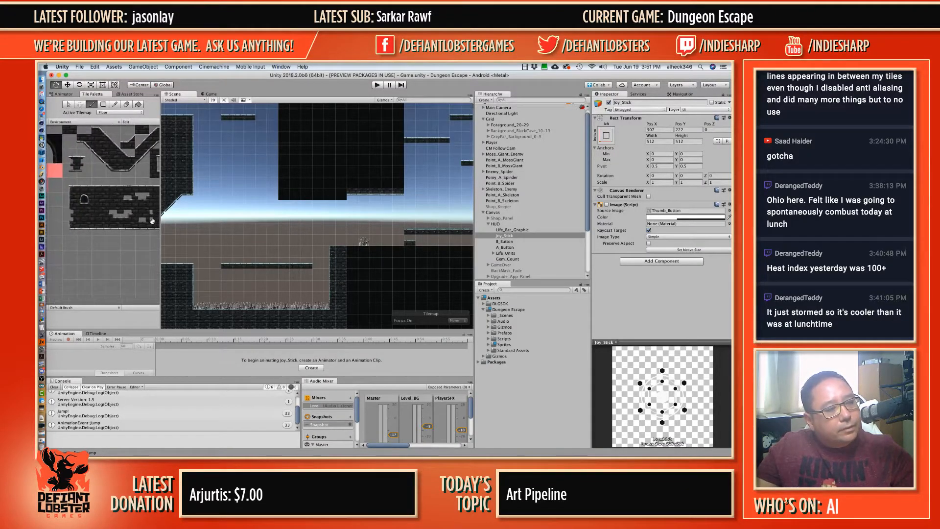
pyautogui.click(69, 186)
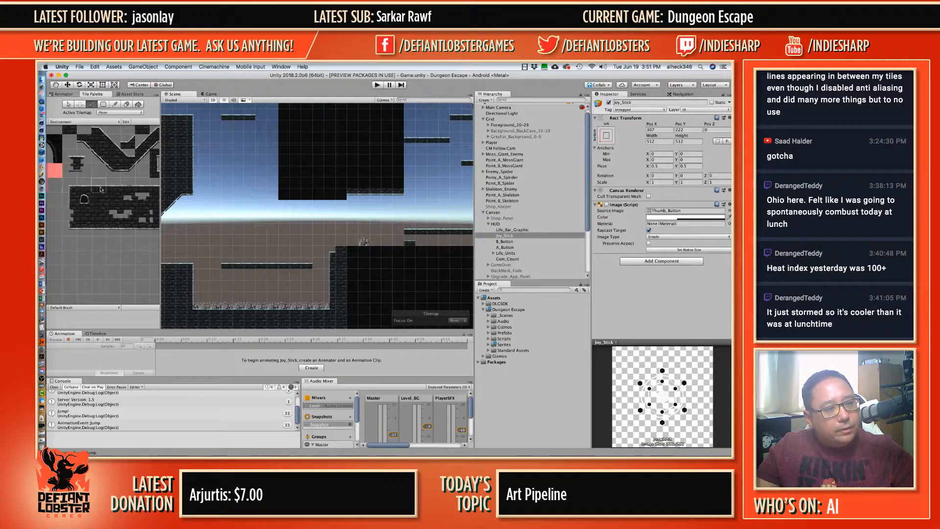
pyautogui.moveTo(339, 251); pyautogui.dragTo(382, 253)
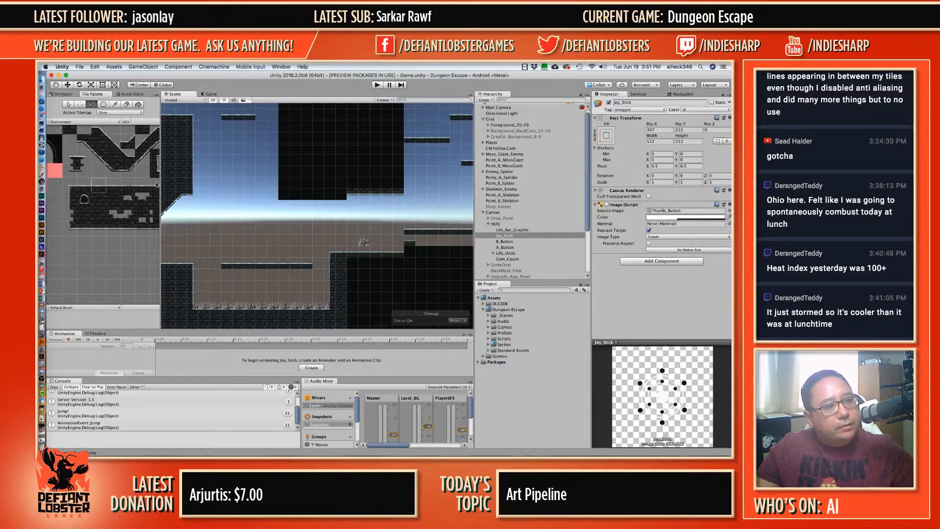
# Step: Paint rising slope tiles joining the ledge beside the spike pit to the raised platform
pyautogui.moveTo(112, 179); pyautogui.dragTo(92, 200, button='middle')
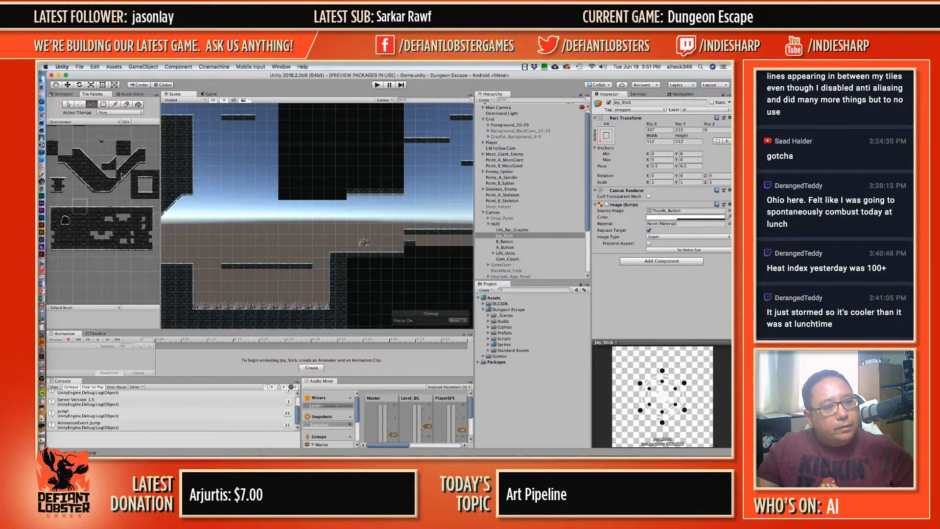
pyautogui.scroll(-3, 120, 179)
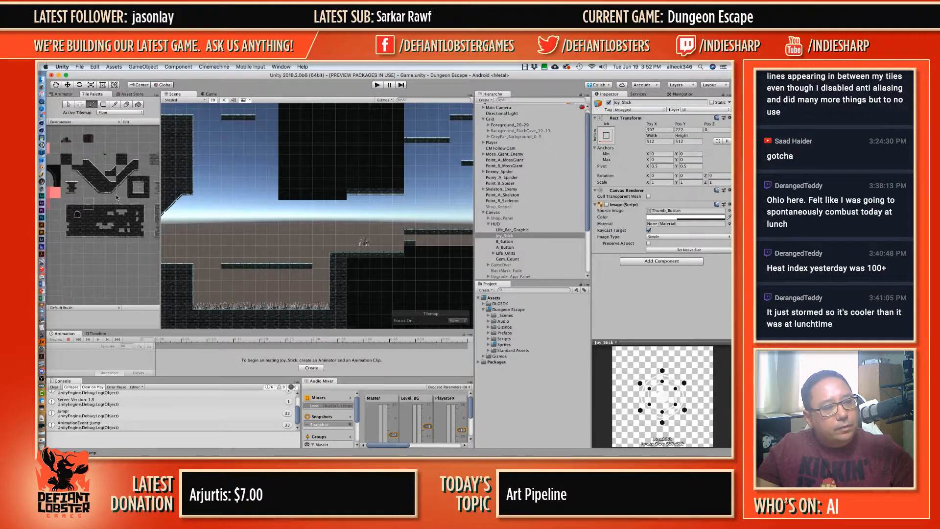
pyautogui.scroll(2, 117, 198)
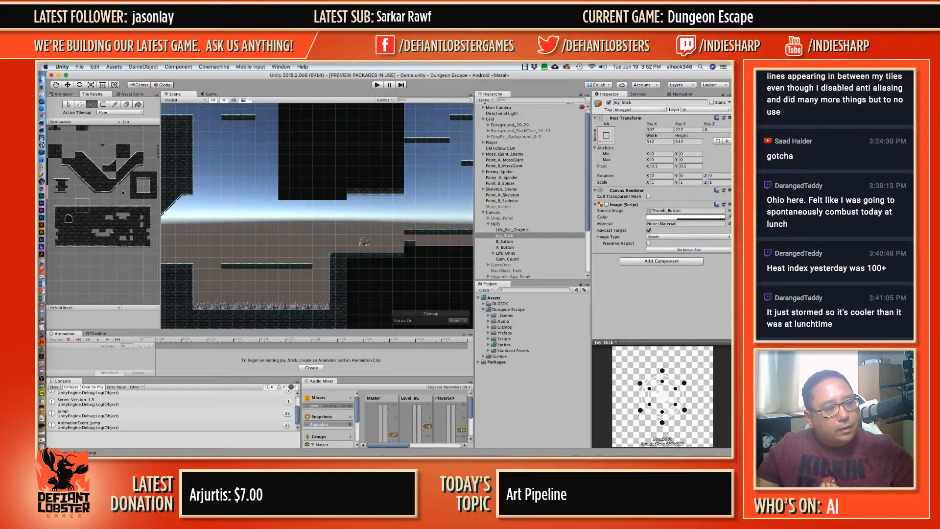
pyautogui.click(109, 162)
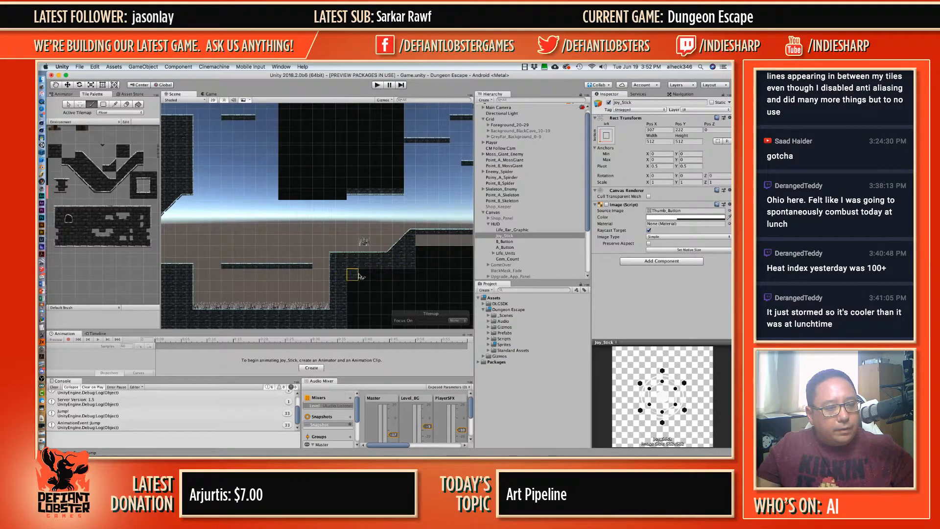
# Step: Fill the black area beneath the ledge and slope with solid brick tiles
pyautogui.moveTo(352, 287)
pyautogui.mouseDown()
pyautogui.moveTo(353, 313)
pyautogui.moveTo(397, 289)
pyautogui.mouseUp()
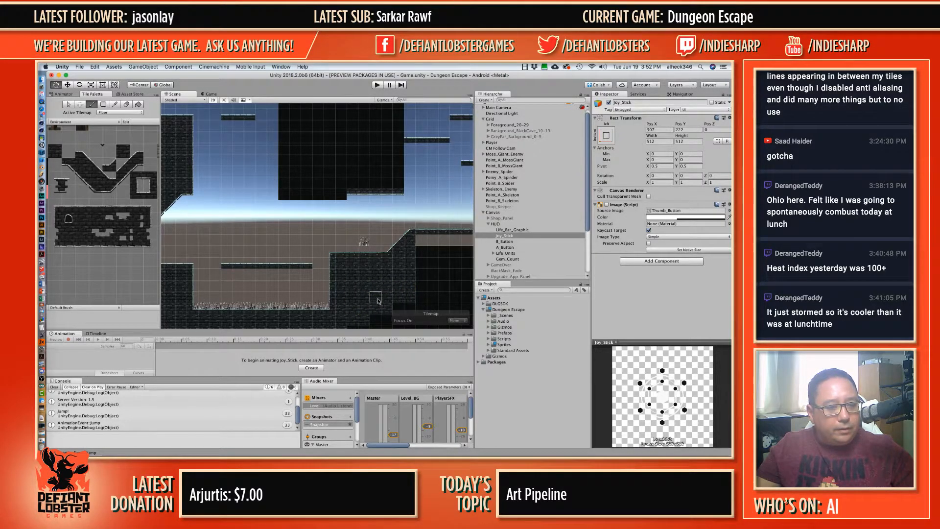
pyautogui.moveTo(381, 298); pyautogui.dragTo(352, 256, button='middle')
pyautogui.moveTo(334, 286)
pyautogui.mouseDown()
pyautogui.moveTo(360, 288)
pyautogui.moveTo(321, 289)
pyautogui.moveTo(375, 299)
pyautogui.mouseUp()
pyautogui.click(379, 278)
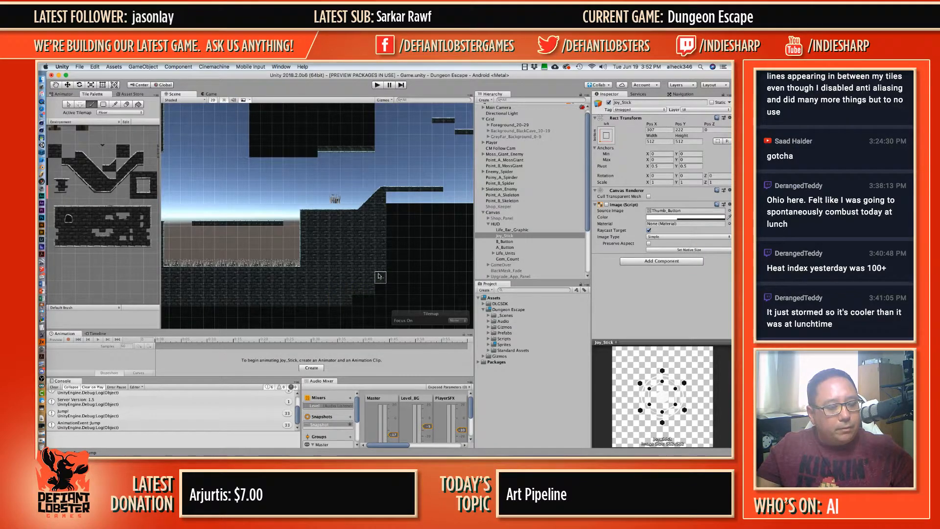
# Step: Paint brick wall-edge tiles down the left side of the hanging black block, extending below its underside
pyautogui.moveTo(380, 255); pyautogui.dragTo(301, 285, button='middle')
pyautogui.moveTo(289, 252); pyautogui.dragTo(383, 263, button='middle')
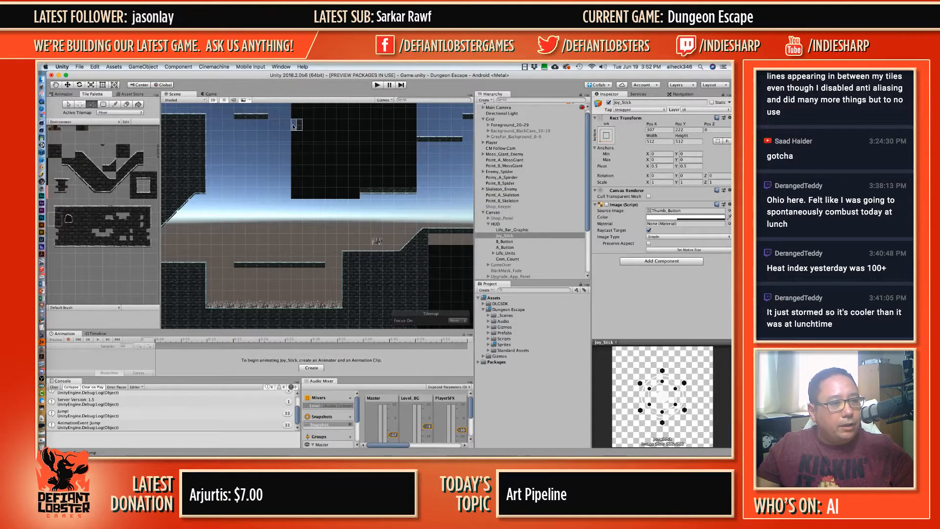
pyautogui.moveTo(294, 133); pyautogui.dragTo(292, 206)
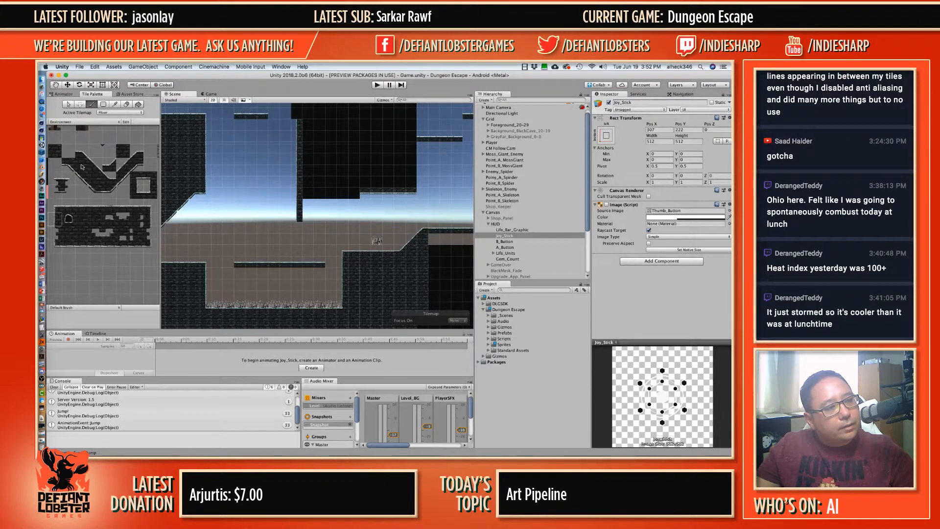
# Step: Outline the hanging block's lowered underside with a corner tile, flat ceiling-edge tiles and a rising slope
pyautogui.click(61, 245)
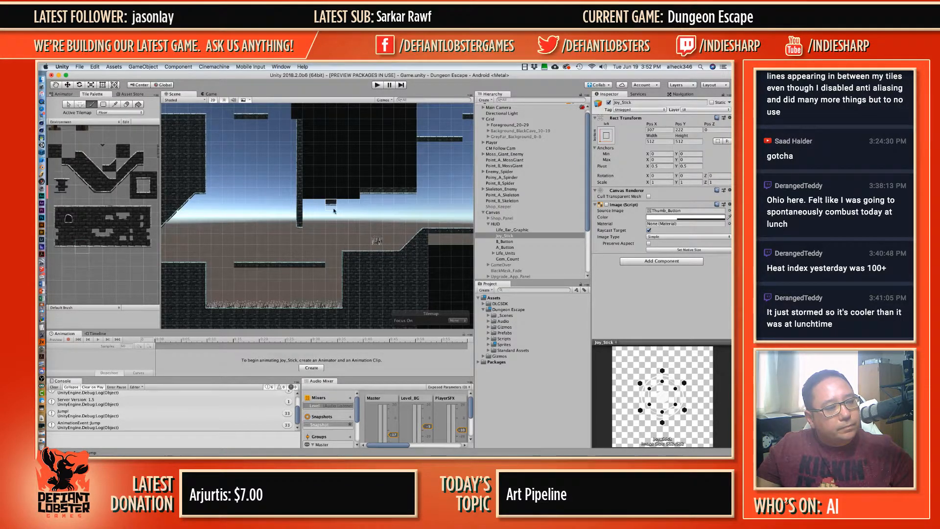
pyautogui.moveTo(305, 226); pyautogui.dragTo(371, 229)
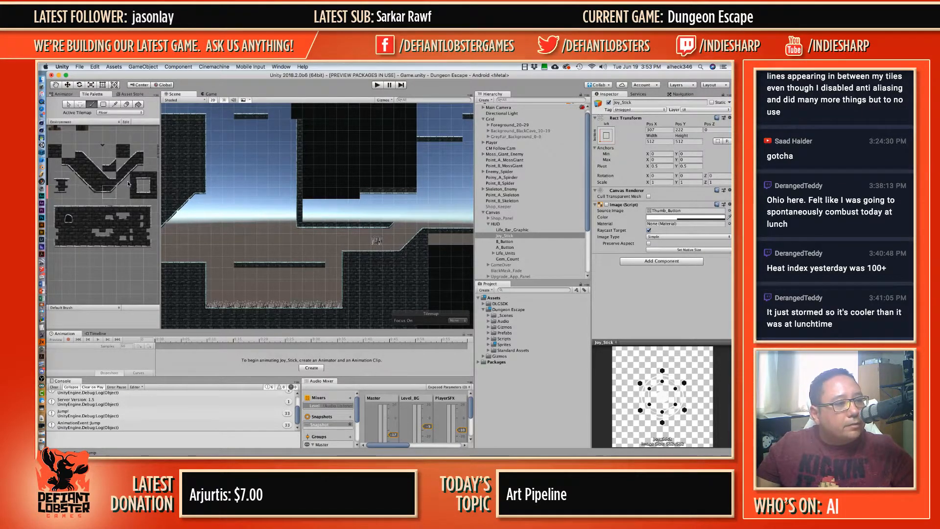
pyautogui.click(402, 218)
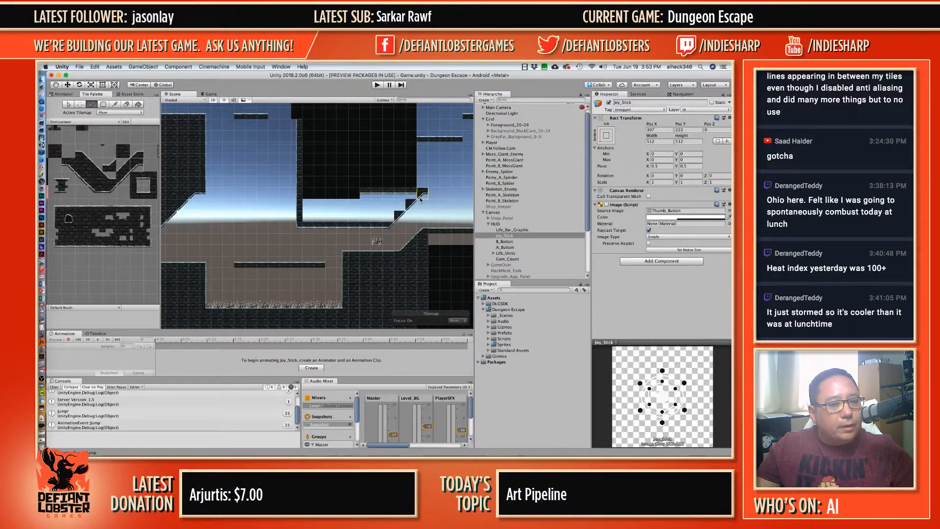
# Step: Fill the gap between the hanging block and its new sloped underside with solid brick tiles
pyautogui.moveTo(448, 196); pyautogui.dragTo(353, 179, button='middle')
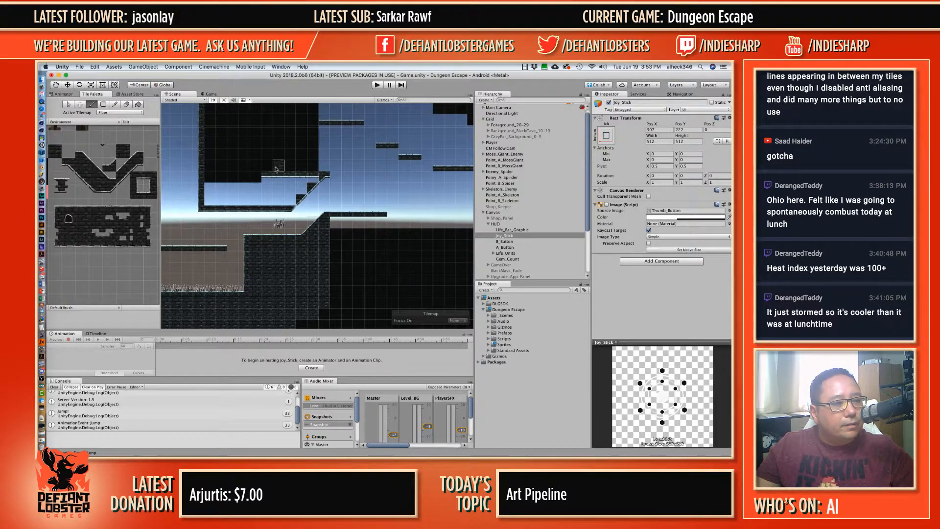
pyautogui.moveTo(311, 177)
pyautogui.mouseDown()
pyautogui.moveTo(226, 177)
pyautogui.moveTo(208, 189)
pyautogui.moveTo(300, 190)
pyautogui.moveTo(206, 199)
pyautogui.mouseUp()
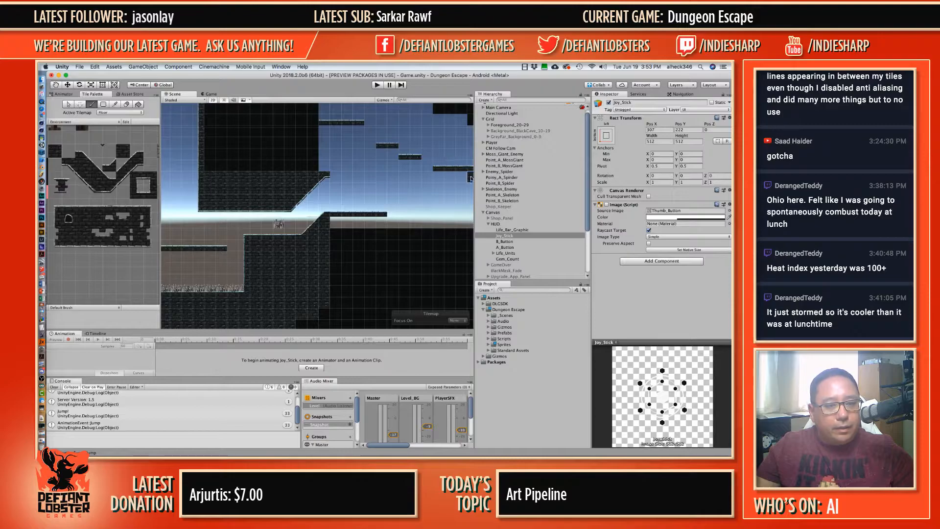
# Step: Erase the spikes on the ledge from the InstantDeath tilemap and set the active tilemap back to Floor
pyautogui.click(489, 125)
pyautogui.click(509, 148)
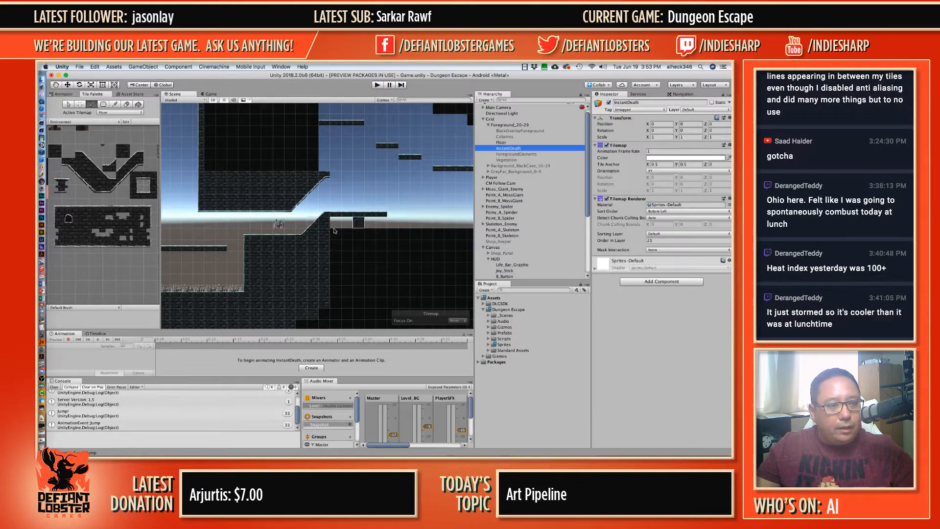
pyautogui.click(126, 103)
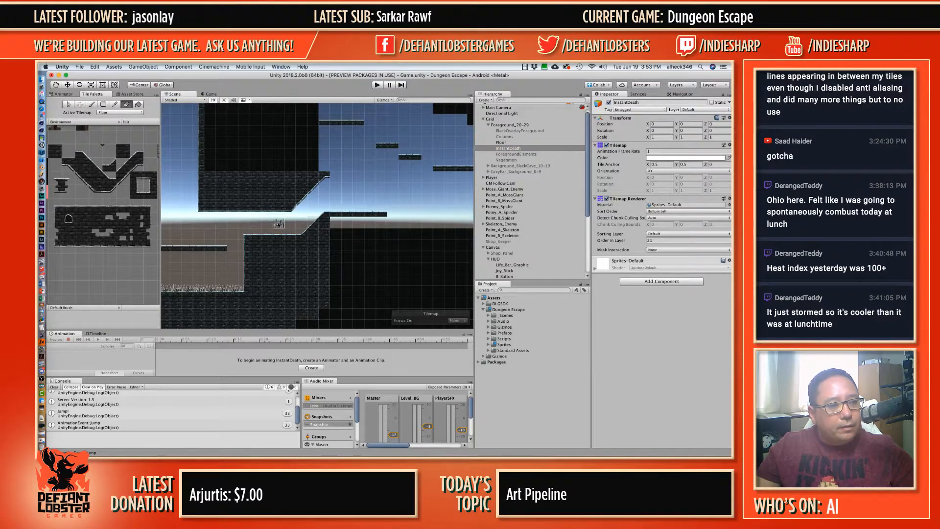
pyautogui.click(120, 112)
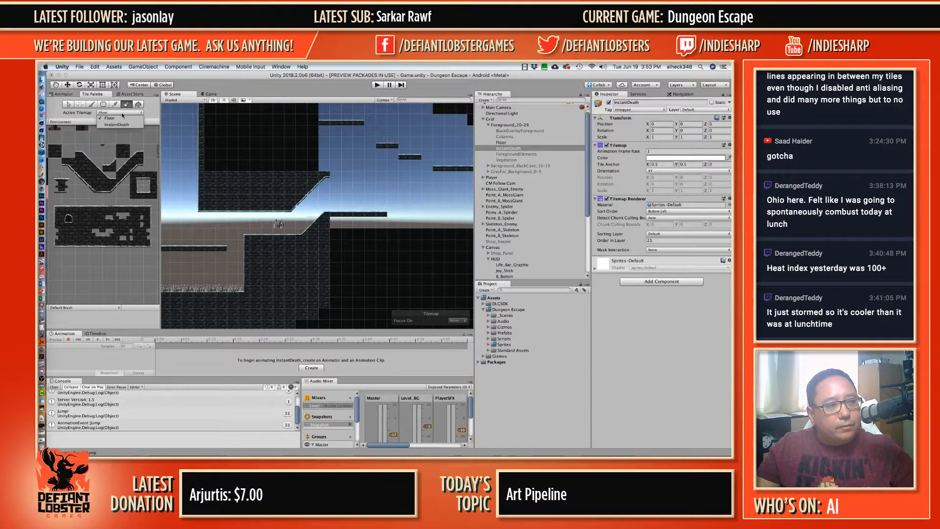
pyautogui.click(120, 118)
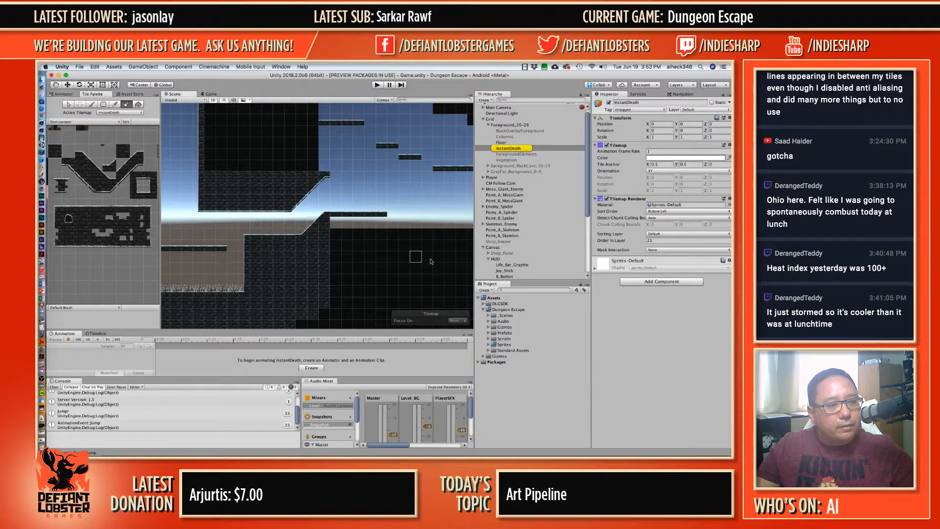
pyautogui.click(120, 112)
pyautogui.click(120, 106)
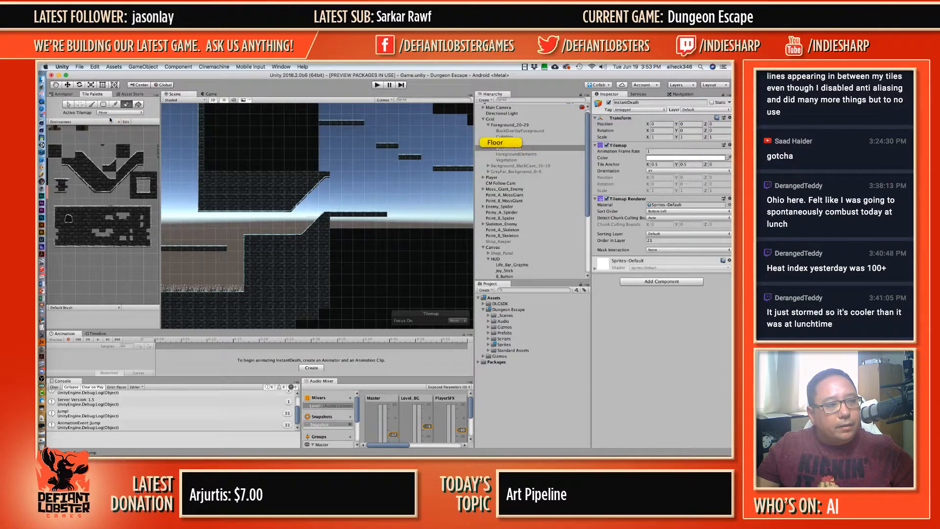
# Step: Examine the edges and seams of the painted slope tiles up close
pyautogui.scroll(10, 307, 219)
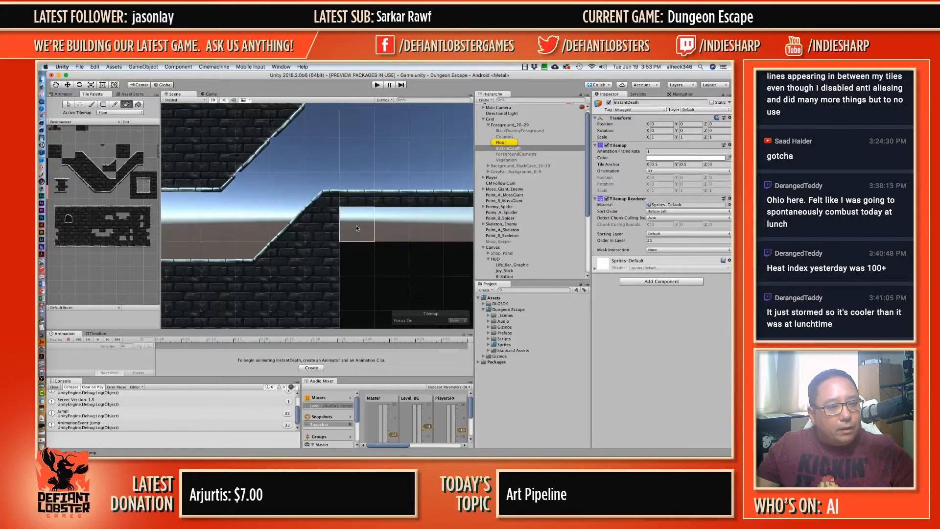
pyautogui.scroll(5, 281, 217)
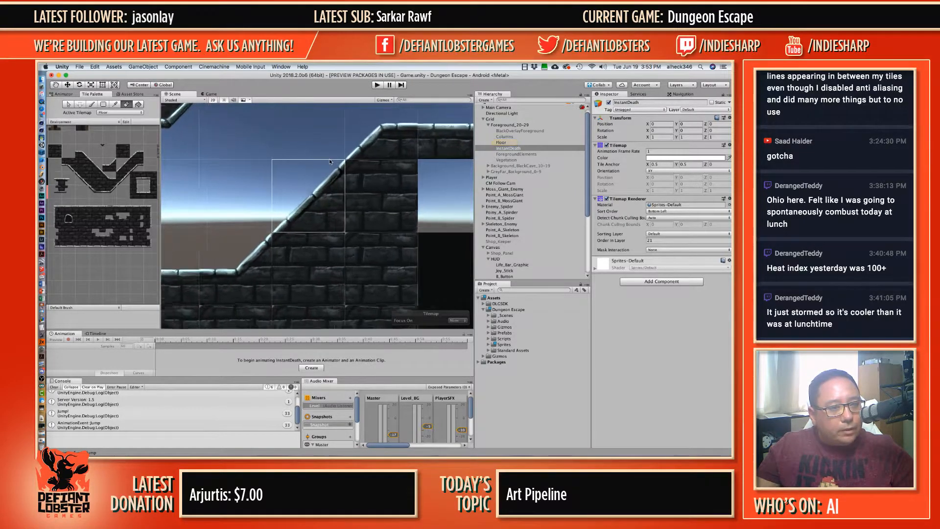
pyautogui.moveTo(411, 253); pyautogui.dragTo(408, 261, button='middle')
pyautogui.scroll(-1, 118, 230)
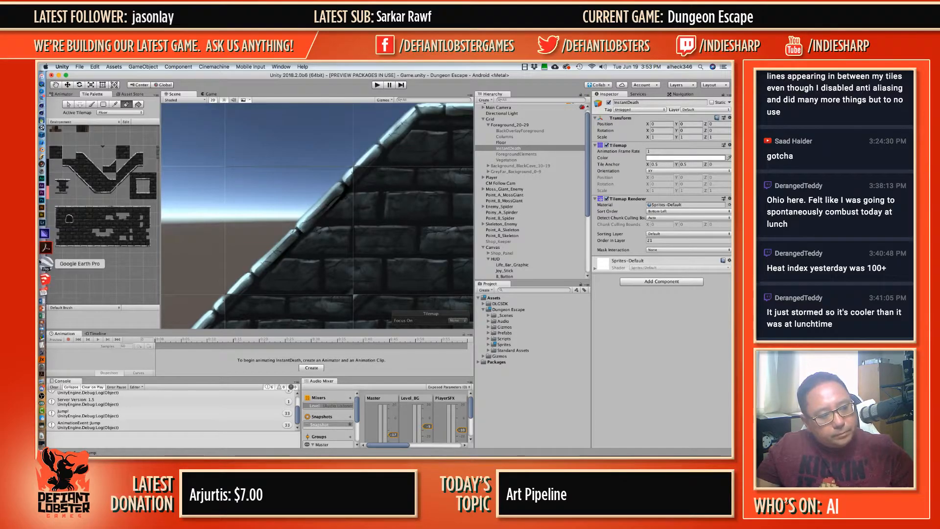
# Step: Switch to Photoshop and locate the upper edge of the rising slope tile in Bricks2.png
pyautogui.click(41, 219)
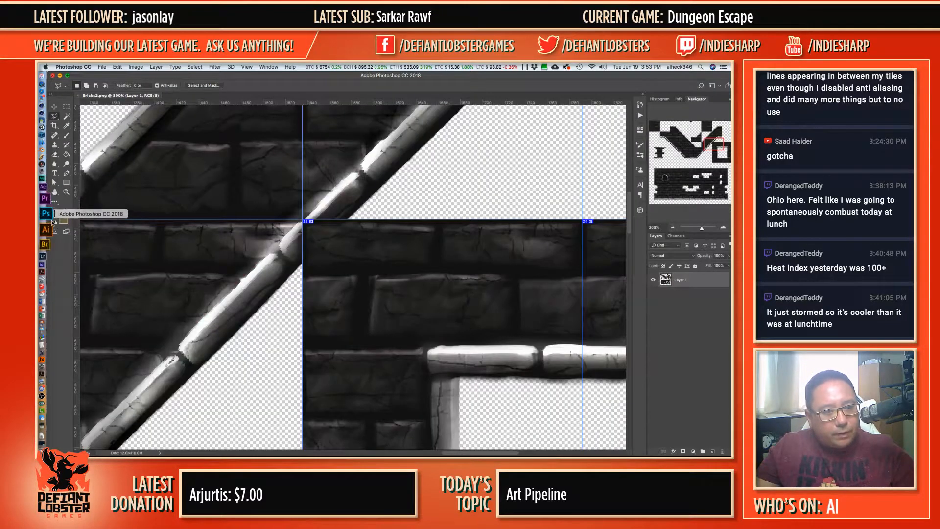
pyautogui.hscroll(10, 302, 256)
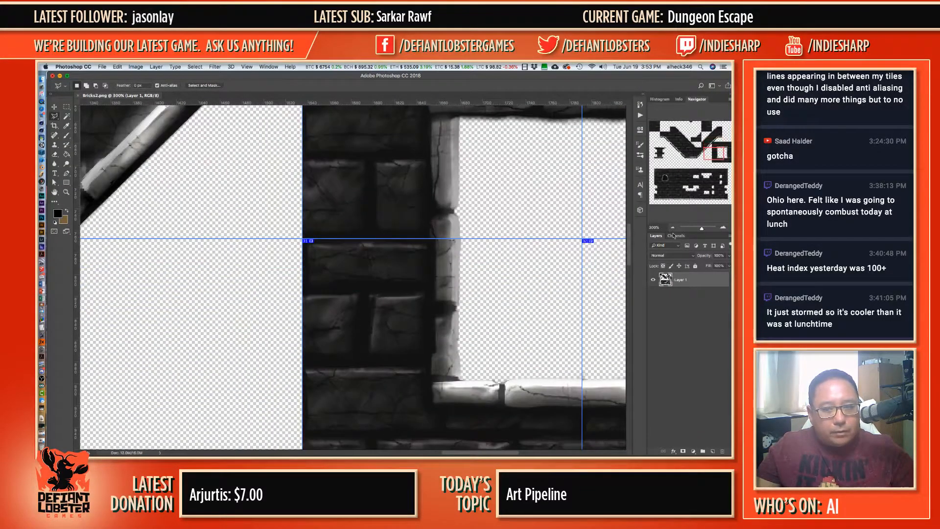
pyautogui.click(672, 227)
pyautogui.click(672, 227)
pyautogui.click(672, 228)
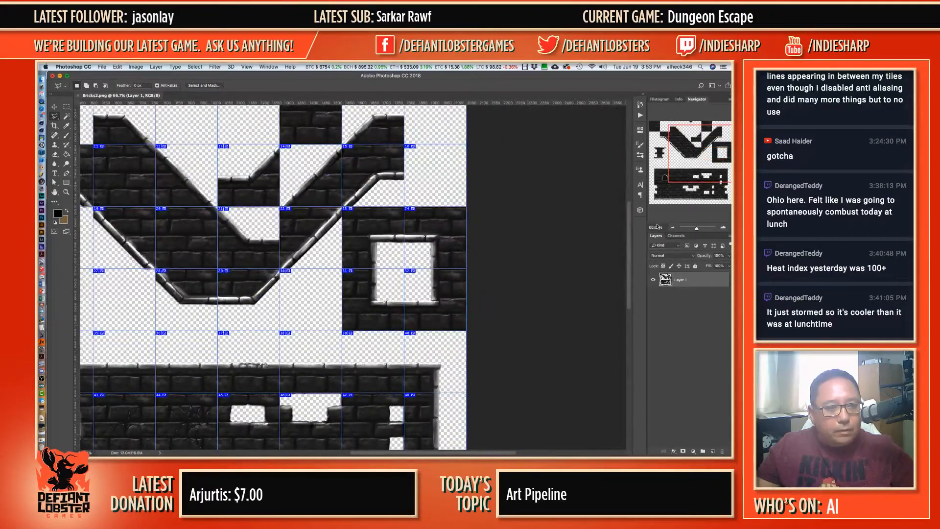
pyautogui.scroll(5, 304, 149)
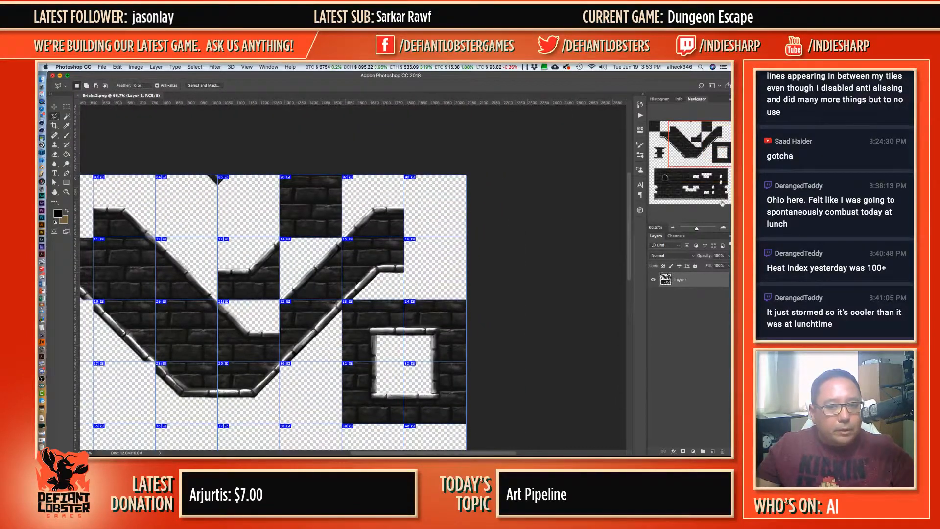
pyautogui.click(723, 228)
pyautogui.click(723, 228)
pyautogui.click(723, 228)
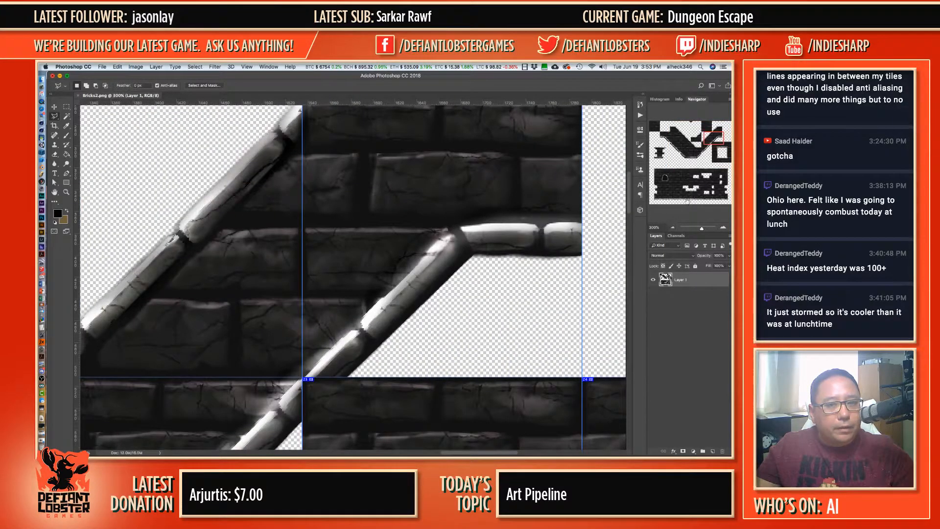
pyautogui.hscroll(-5, 231, 210)
pyautogui.scroll(3, 231, 210)
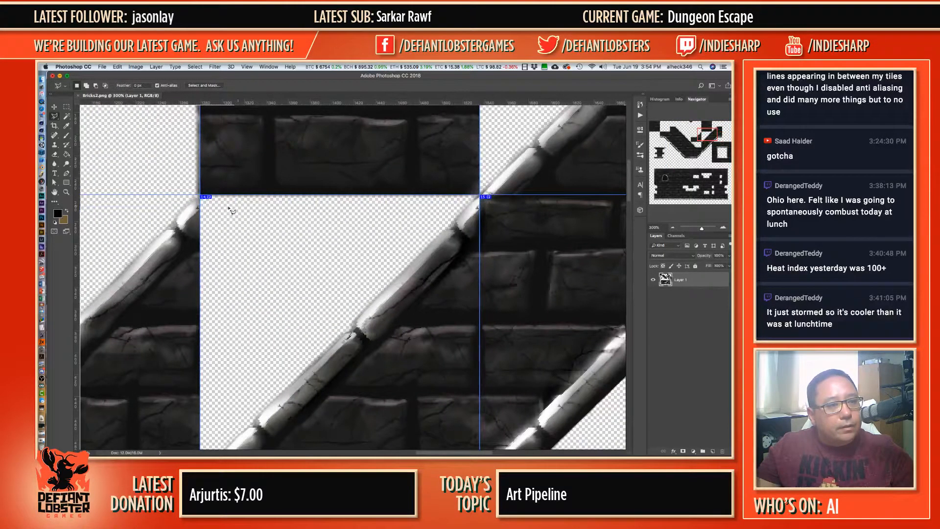
# Step: Select and clear the stray line of pixels along the upper edge of the rising slope tile's transparent area
pyautogui.press('m')
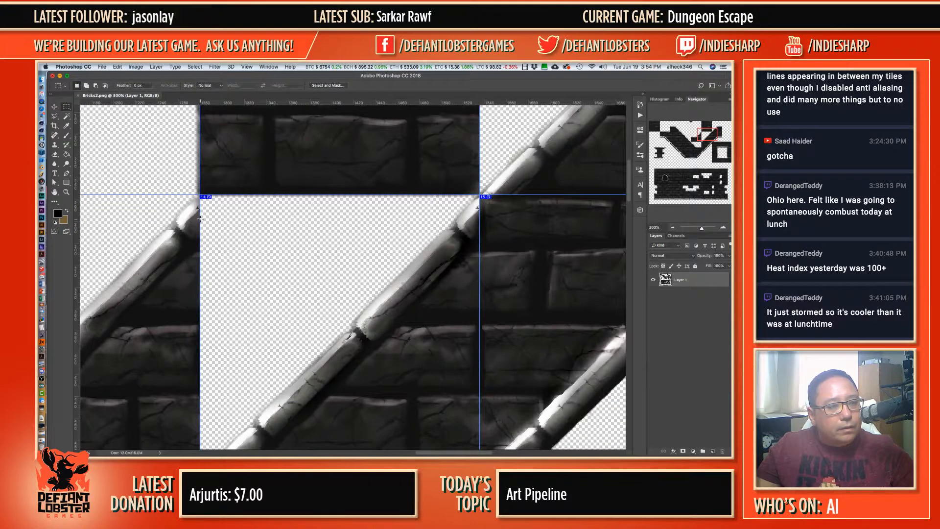
pyautogui.moveTo(200, 217); pyautogui.dragTo(395, 196)
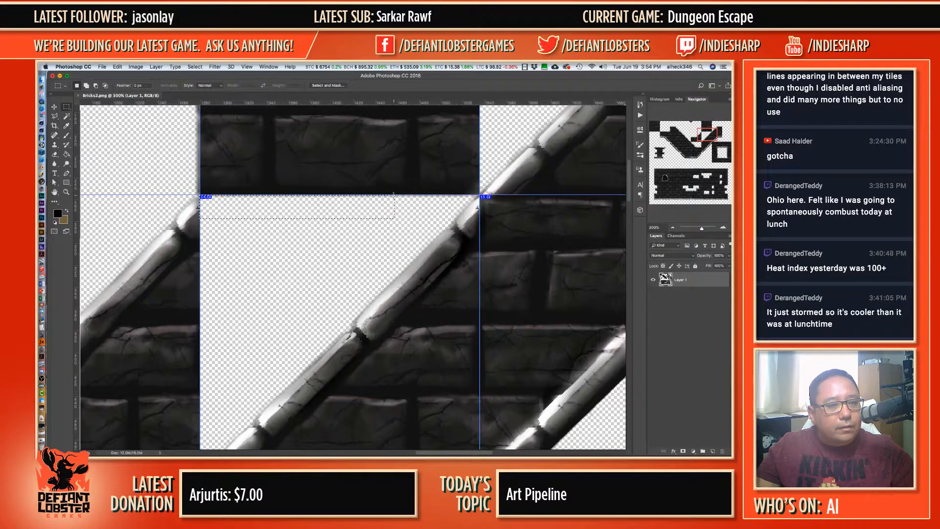
pyautogui.press('super+z')
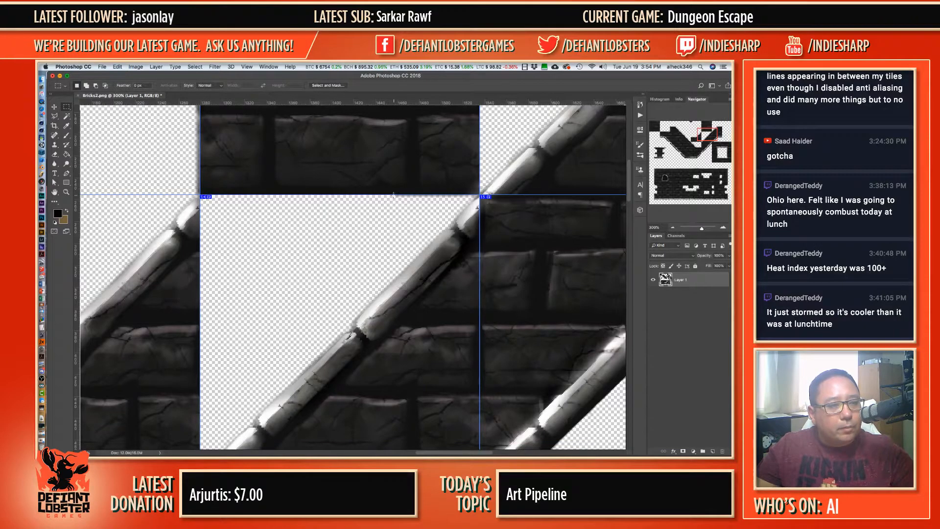
pyautogui.moveTo(430, 198); pyautogui.dragTo(486, 198)
pyautogui.press('super+z')
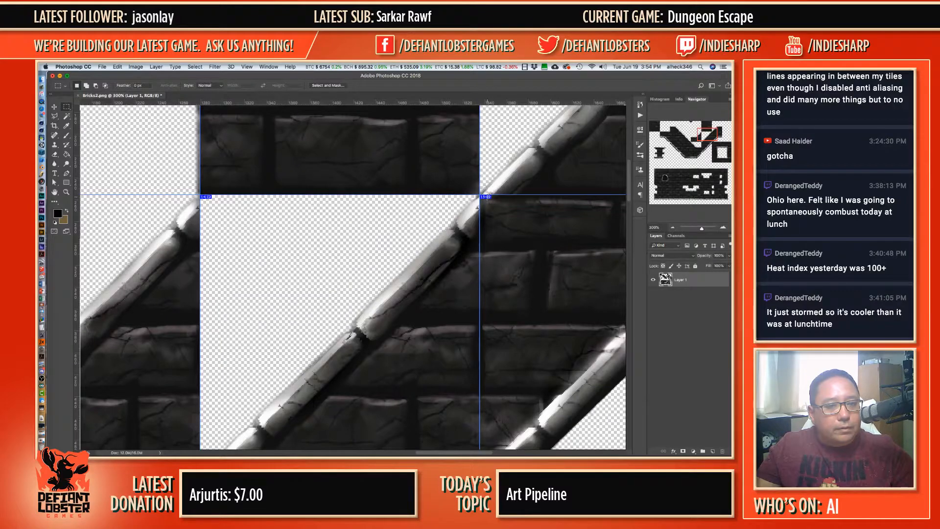
# Step: Save Bricks2.png, switch back to Unity and inspect the upper edge of the painted slope tiles
pyautogui.press('super+s')
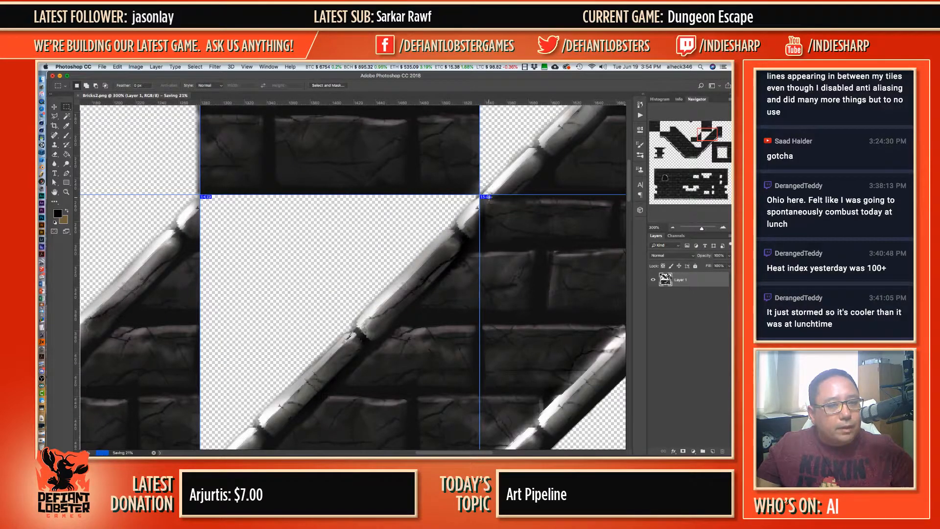
pyautogui.press('super+Tab')
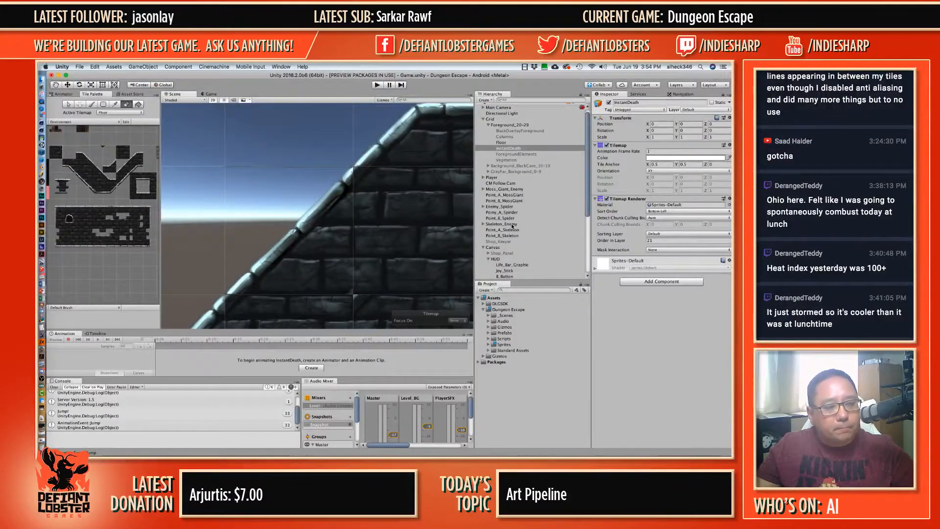
pyautogui.press('super+Tab')
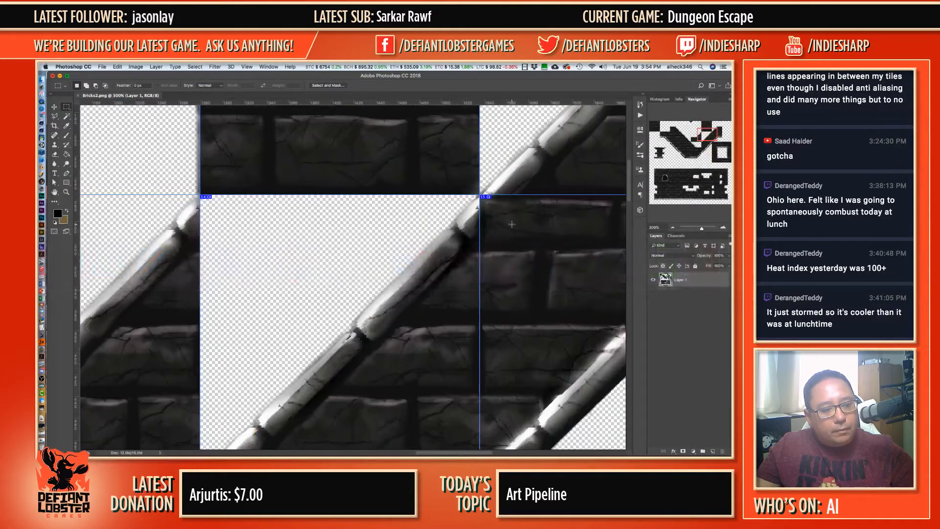
pyautogui.press('super+Tab')
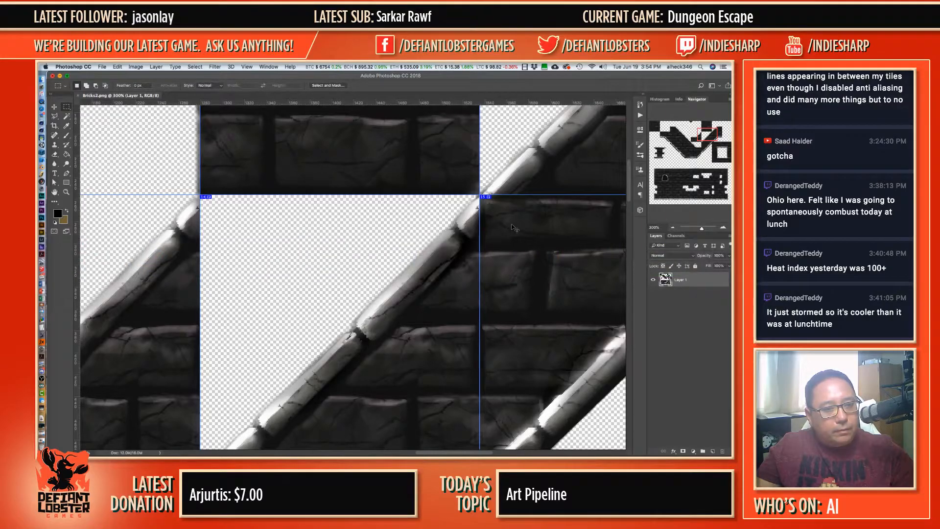
pyautogui.press('super+Tab')
pyautogui.press('super+Tab')
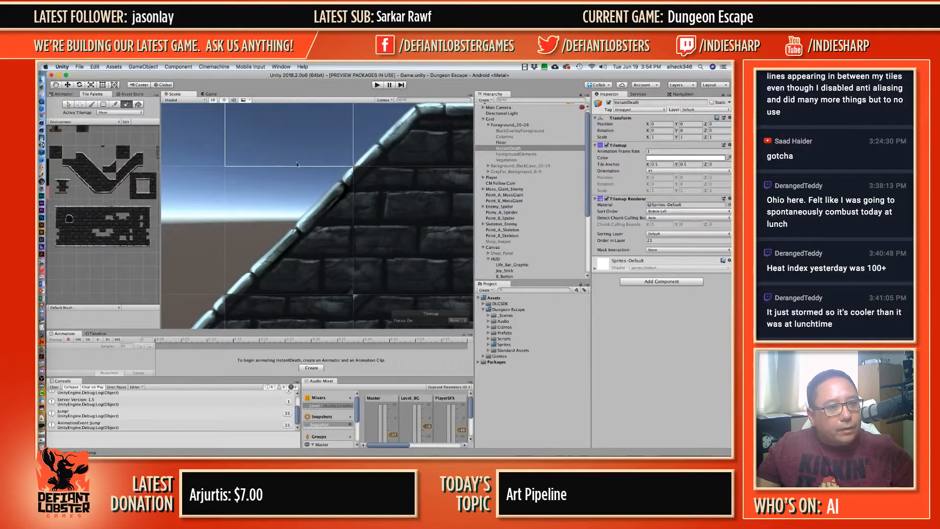
pyautogui.scroll(3, 360, 148)
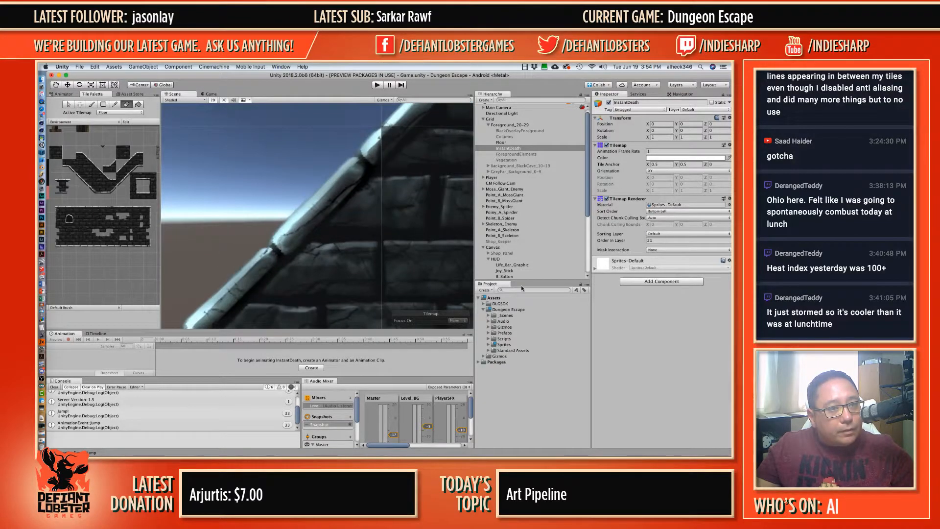
pyautogui.scroll(-10, 352, 238)
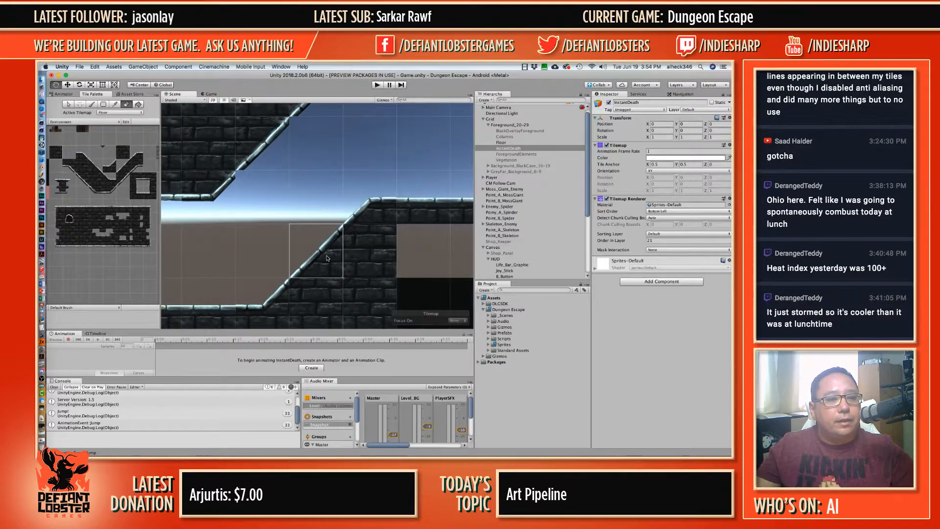
# Step: Erase the dark tiles under the ledge beside the rising slope and fill the area below it with solid brick
pyautogui.scroll(-8, 352, 238)
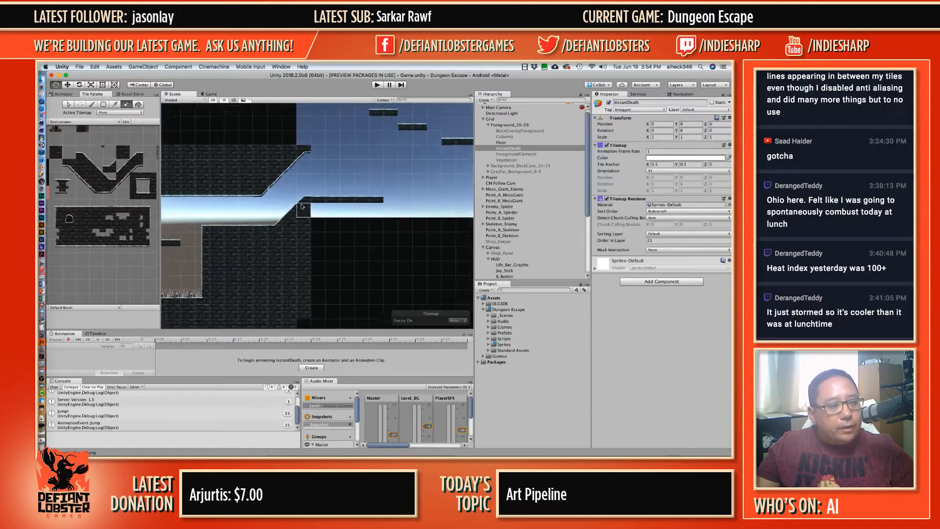
pyautogui.click(316, 214)
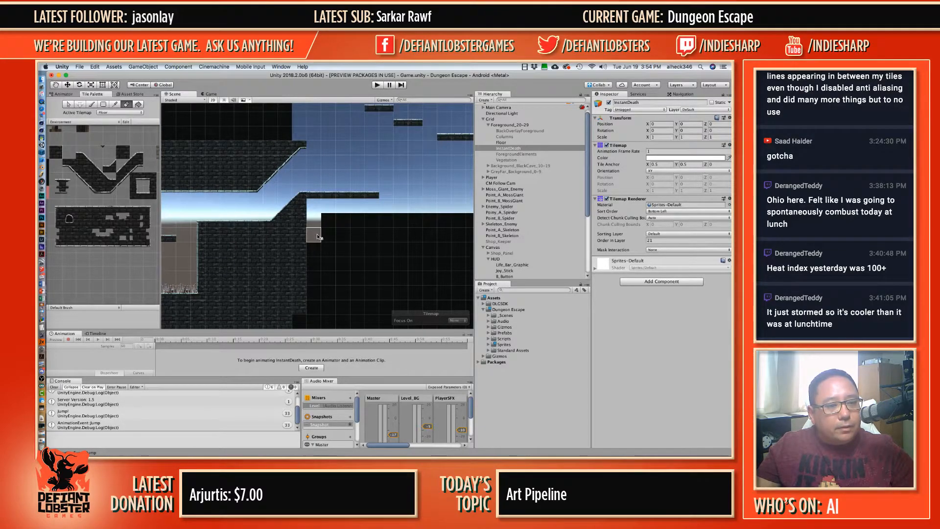
pyautogui.click(91, 103)
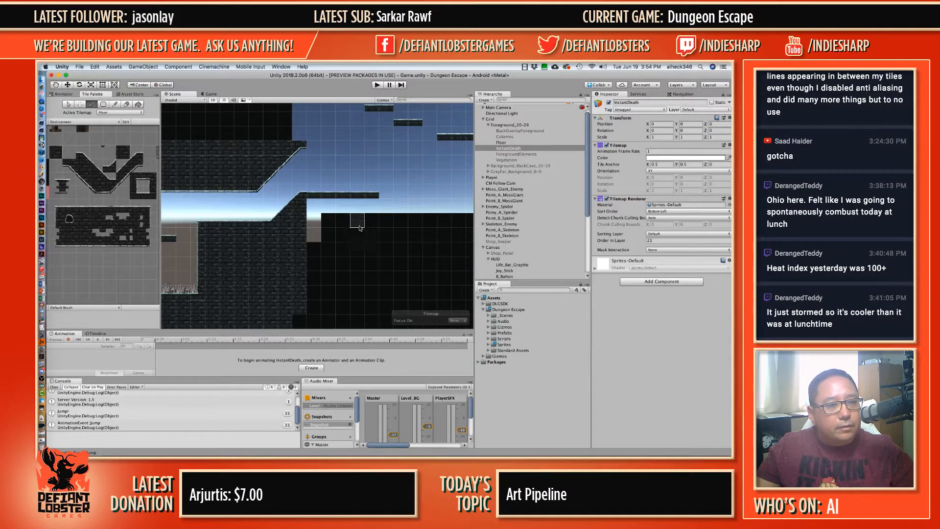
pyautogui.click(313, 207)
pyautogui.moveTo(324, 296)
pyautogui.mouseDown()
pyautogui.moveTo(328, 208)
pyautogui.moveTo(366, 213)
pyautogui.moveTo(372, 292)
pyautogui.moveTo(345, 301)
pyautogui.moveTo(369, 308)
pyautogui.mouseUp()
pyautogui.scroll(-3, 362, 300)
pyautogui.scroll(3, 363, 297)
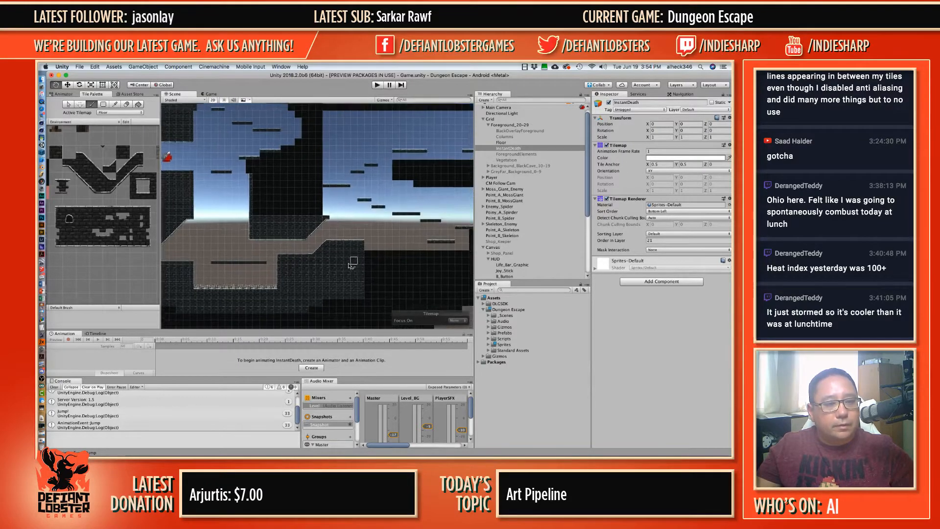
pyautogui.moveTo(363, 297); pyautogui.dragTo(318, 271, button='middle')
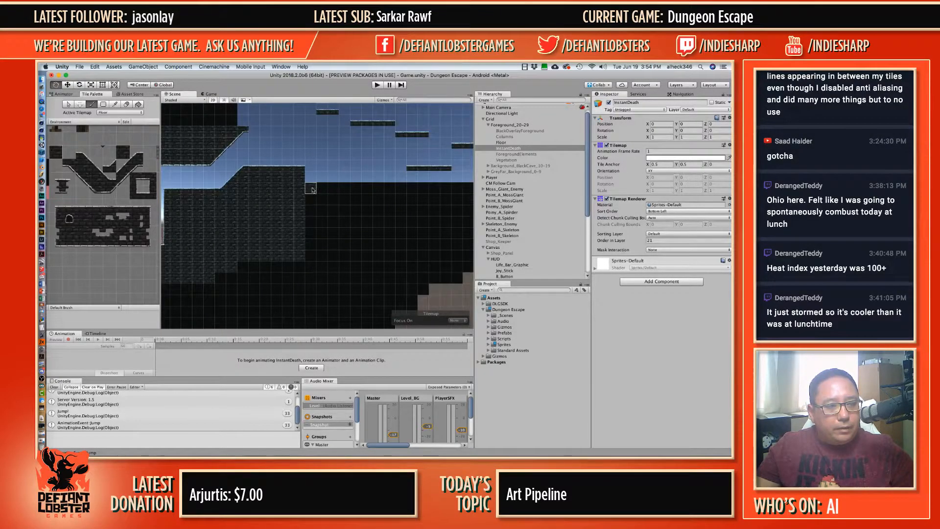
pyautogui.moveTo(323, 198); pyautogui.dragTo(284, 212, button='middle')
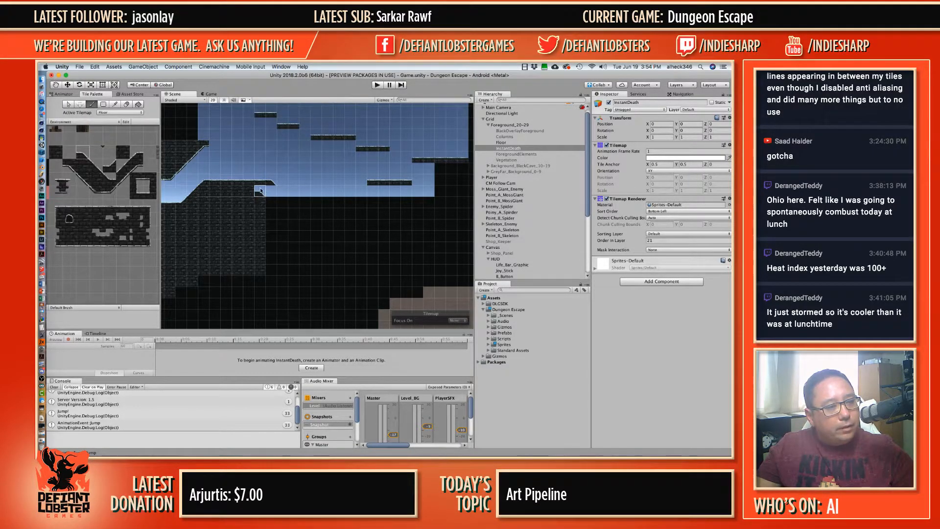
# Step: Paint a descending slope off the far end of the brick plateau using the diagonal edge tiles
pyautogui.click(96, 165)
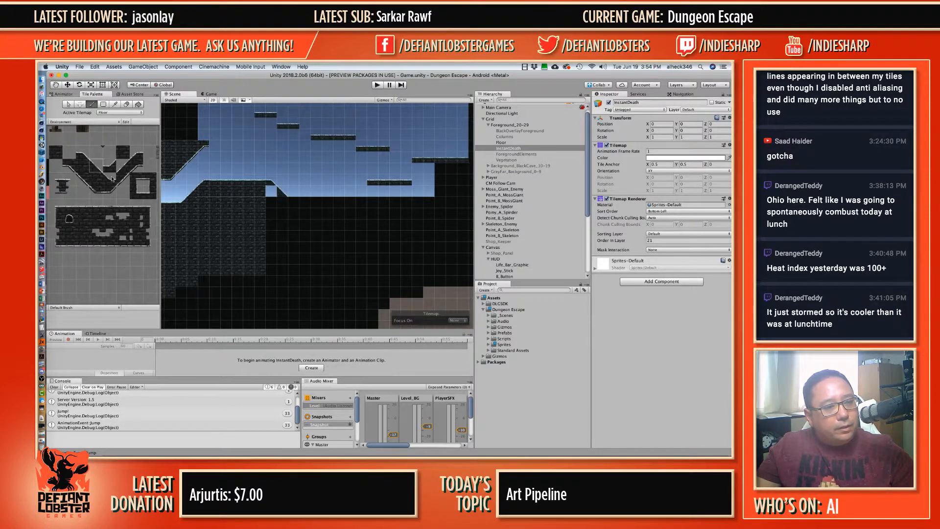
pyautogui.click(121, 154)
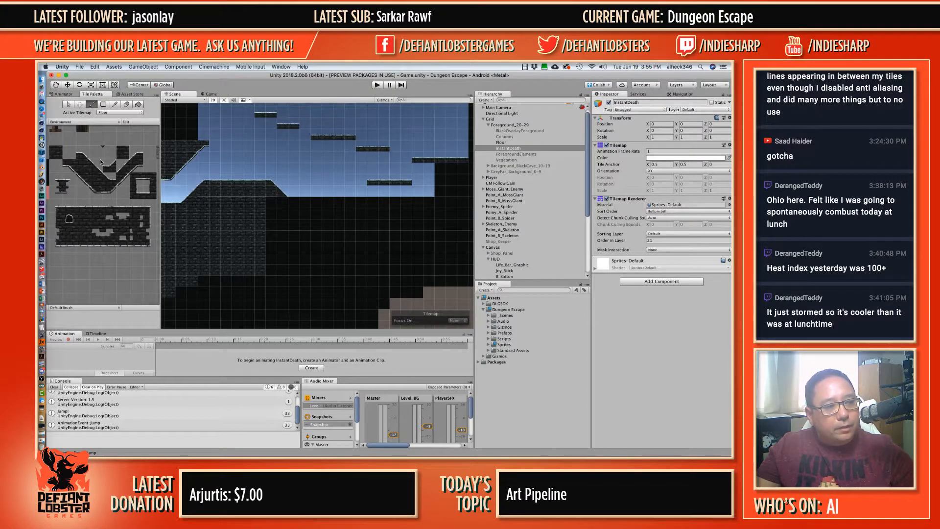
pyautogui.click(110, 179)
pyautogui.click(56, 154)
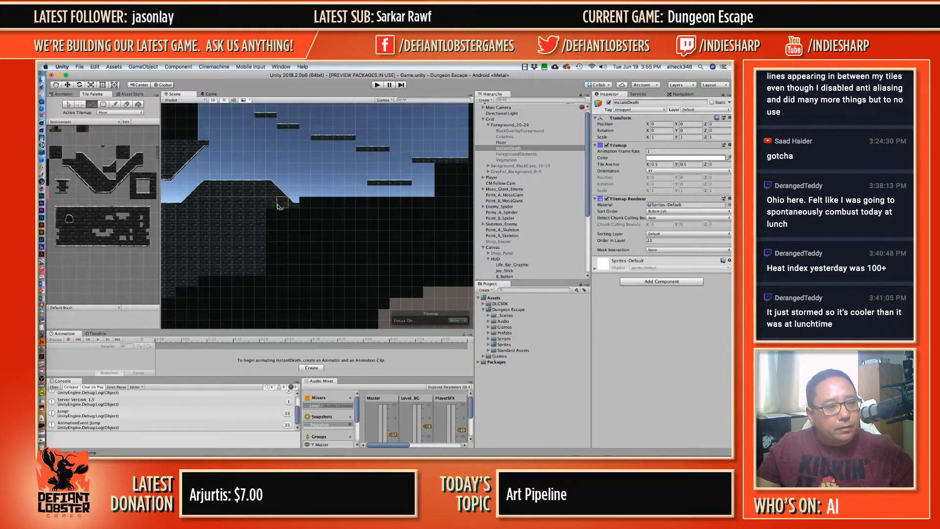
# Step: Fill the ground beyond the descending slope with solid brick and top it with floor-edge tiles along the cavern bottom
pyautogui.moveTo(296, 220)
pyautogui.mouseDown()
pyautogui.moveTo(252, 226)
pyautogui.moveTo(352, 247)
pyautogui.moveTo(273, 264)
pyautogui.moveTo(406, 270)
pyautogui.moveTo(414, 247)
pyautogui.moveTo(329, 237)
pyautogui.moveTo(394, 232)
pyautogui.moveTo(296, 218)
pyautogui.moveTo(431, 223)
pyautogui.moveTo(330, 220)
pyautogui.mouseUp()
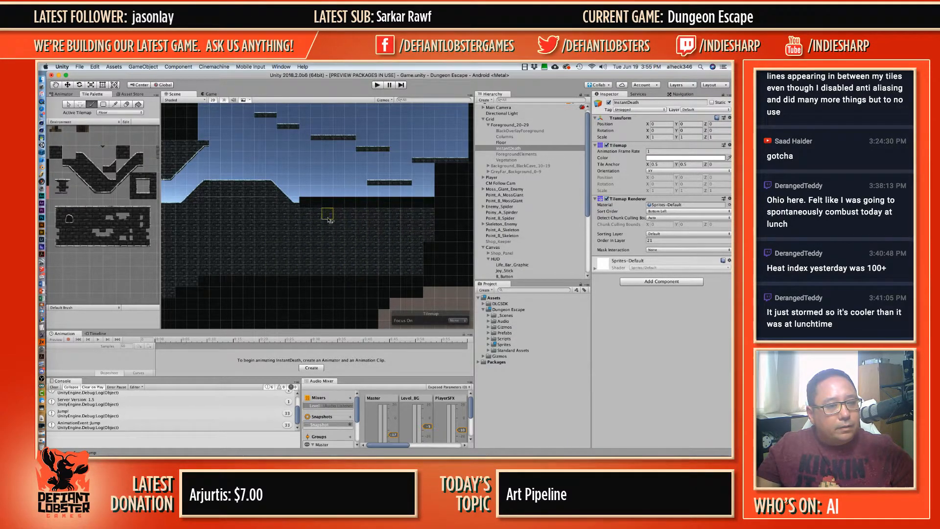
pyautogui.click(82, 205)
pyautogui.moveTo(294, 201); pyautogui.dragTo(362, 205)
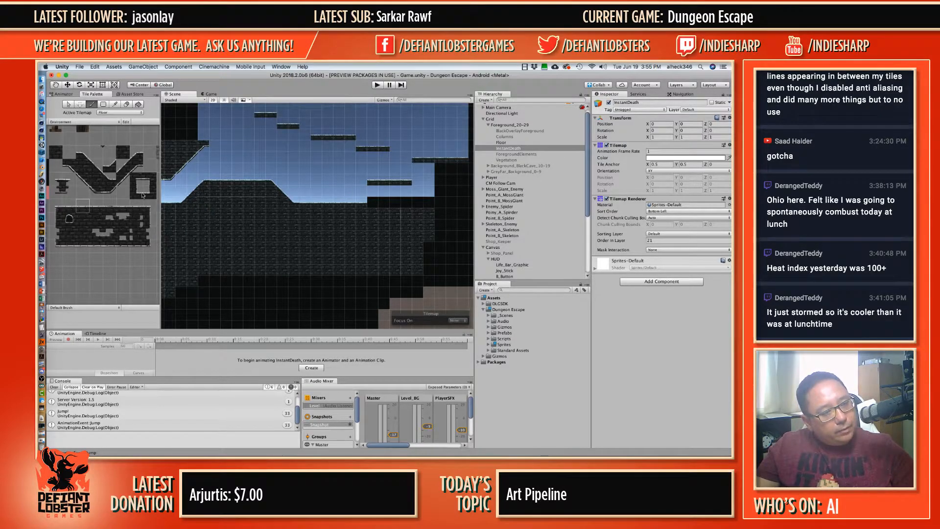
# Step: Build a wall from the cavern floor up to the low ledge and fill the space beneath it with brick
pyautogui.click(373, 203)
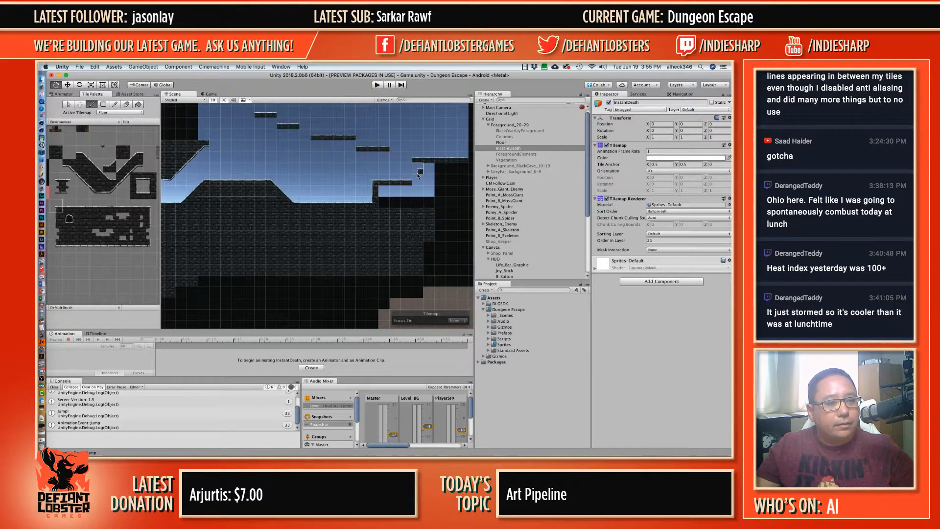
pyautogui.moveTo(416, 173); pyautogui.dragTo(332, 184, button='middle')
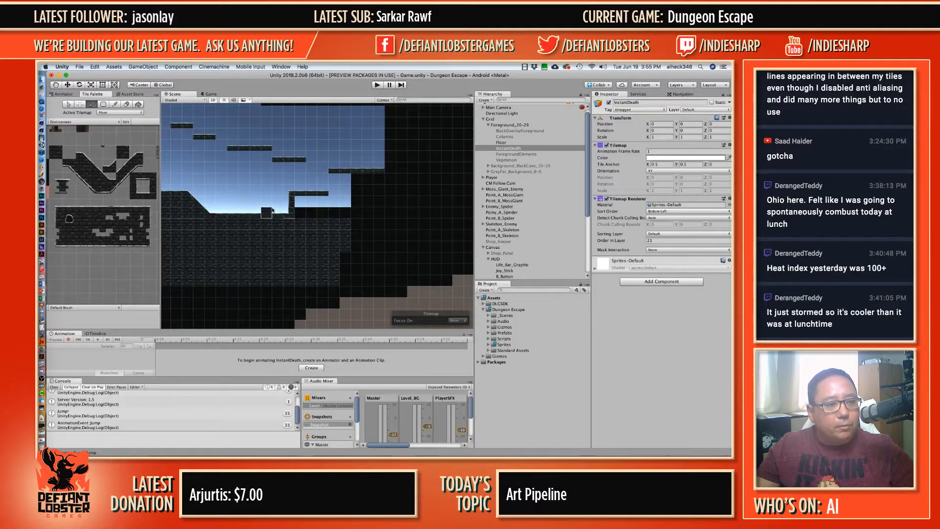
pyautogui.click(300, 201)
pyautogui.scroll(3, 304, 222)
pyautogui.scroll(3, 331, 214)
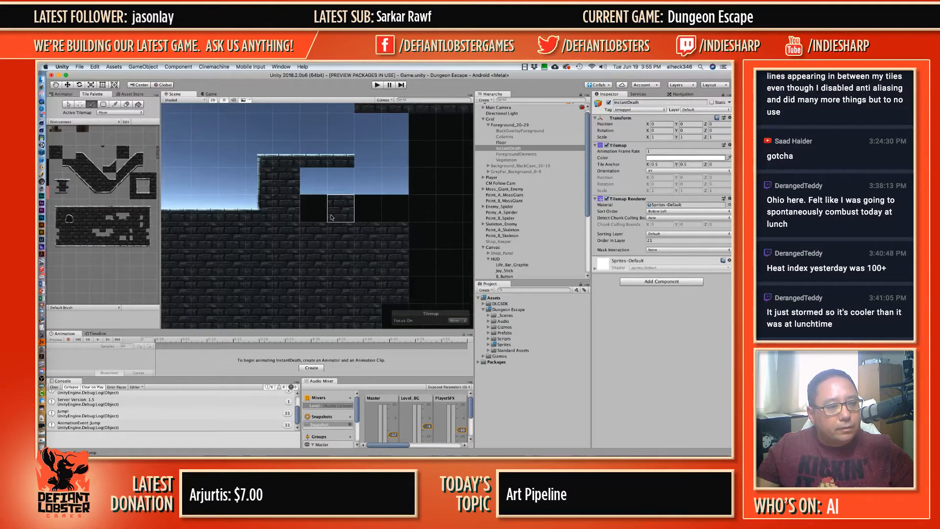
pyautogui.moveTo(313, 208)
pyautogui.mouseDown()
pyautogui.moveTo(311, 184)
pyautogui.moveTo(363, 206)
pyautogui.moveTo(367, 182)
pyautogui.moveTo(389, 206)
pyautogui.mouseUp()
pyautogui.scroll(-5, 389, 208)
pyautogui.moveTo(392, 250)
pyautogui.mouseDown()
pyautogui.moveTo(395, 282)
pyautogui.moveTo(404, 279)
pyautogui.moveTo(401, 198)
pyautogui.mouseUp()
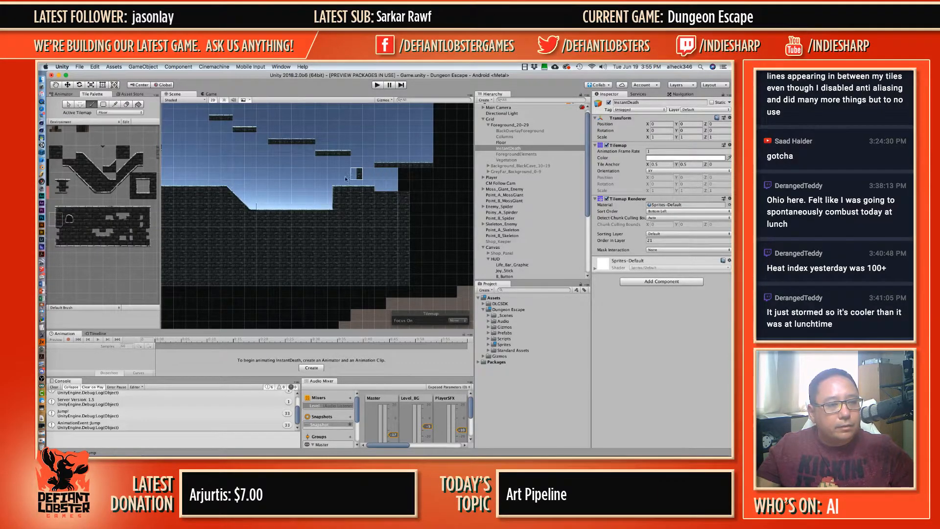
# Step: Raise a second step with wall-edge and corner tiles up to the next ledge, and fill behind it with brick
pyautogui.click(143, 186)
pyautogui.click(371, 185)
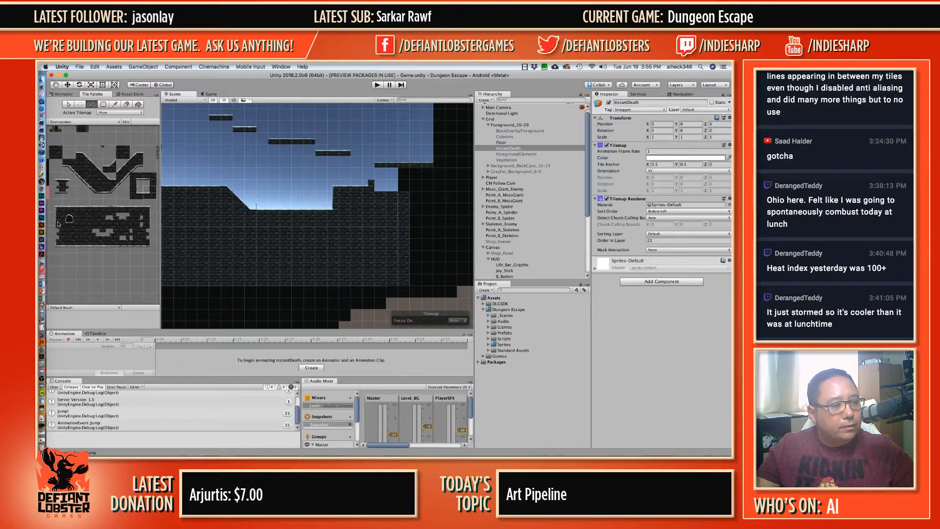
pyautogui.click(368, 175)
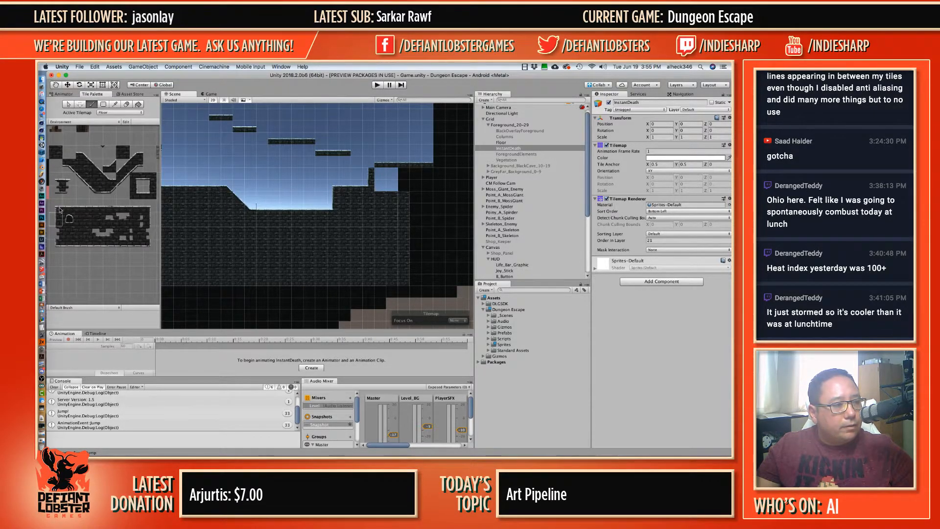
pyautogui.click(371, 165)
pyautogui.click(383, 188)
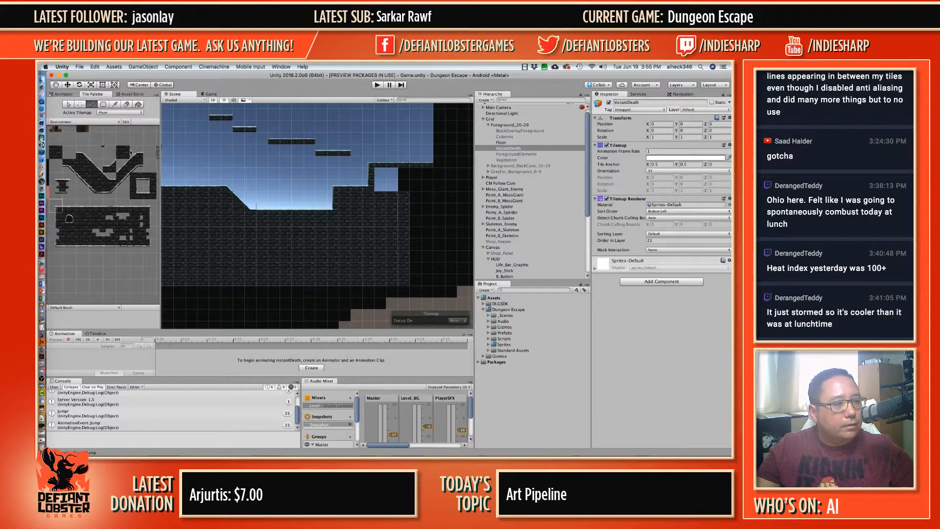
pyautogui.moveTo(392, 176)
pyautogui.mouseDown()
pyautogui.moveTo(380, 188)
pyautogui.moveTo(426, 183)
pyautogui.moveTo(415, 209)
pyautogui.moveTo(426, 213)
pyautogui.moveTo(442, 185)
pyautogui.mouseUp()
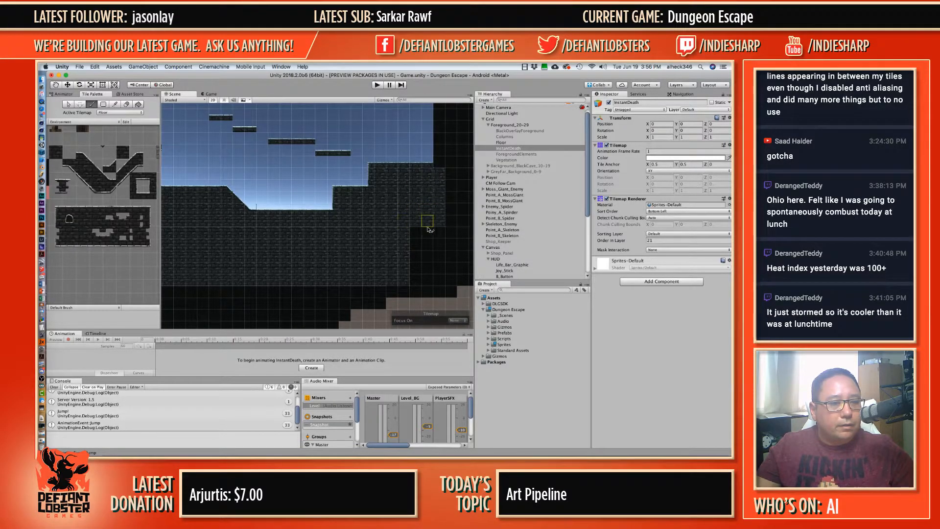
# Step: Extend the ceiling with a flat run of ceiling-edge tiles from the top of the rising ceiling slope, above the plateau
pyautogui.moveTo(406, 234)
pyautogui.mouseDown(button='middle')
pyautogui.moveTo(360, 247)
pyautogui.moveTo(318, 223)
pyautogui.moveTo(353, 196)
pyautogui.mouseUp(button='middle')
pyautogui.scroll(3, 352, 196)
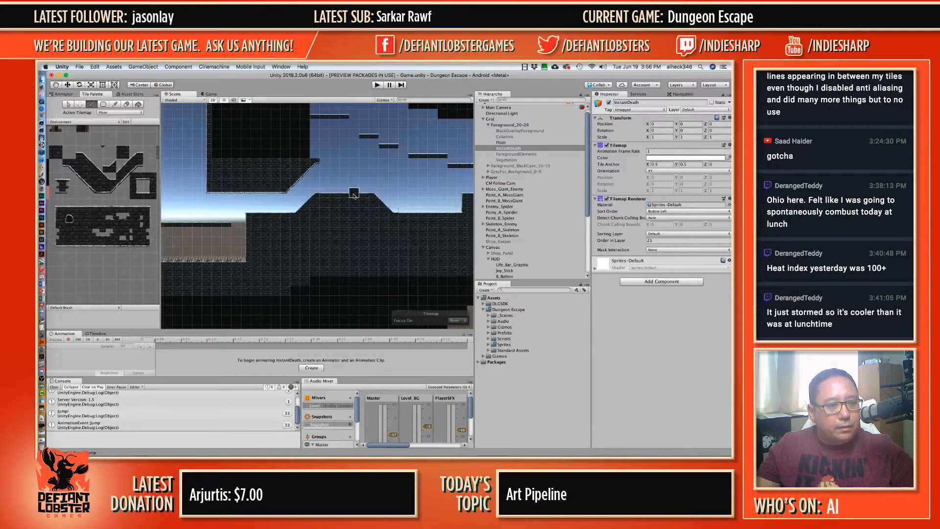
pyautogui.click(91, 246)
pyautogui.moveTo(321, 161); pyautogui.dragTo(363, 167)
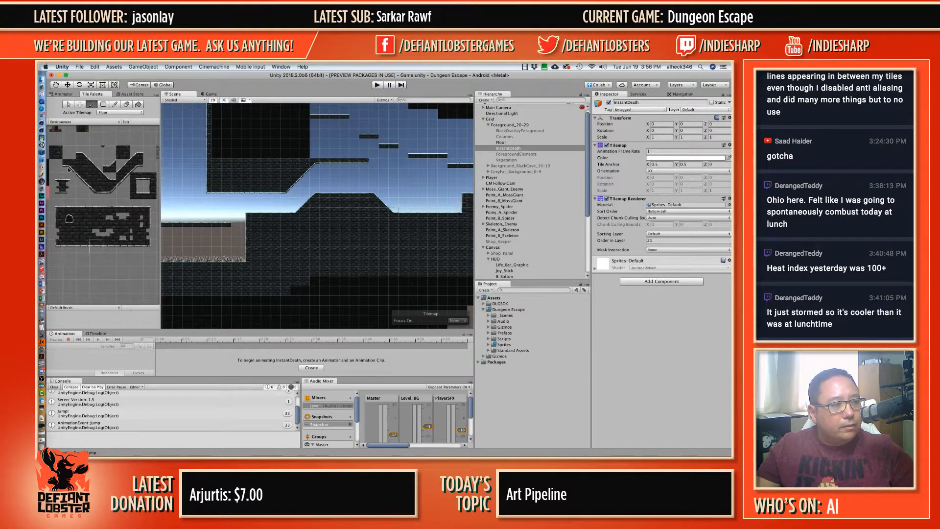
# Step: Bring the ceiling down past the plateau with a corner tile and descending slope tiles with a matching lower corner
pyautogui.click(372, 166)
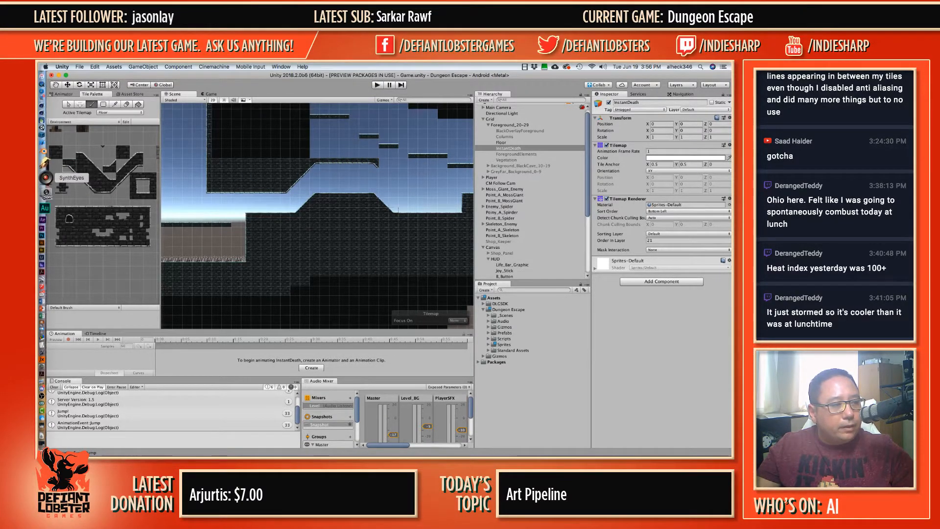
pyautogui.click(82, 245)
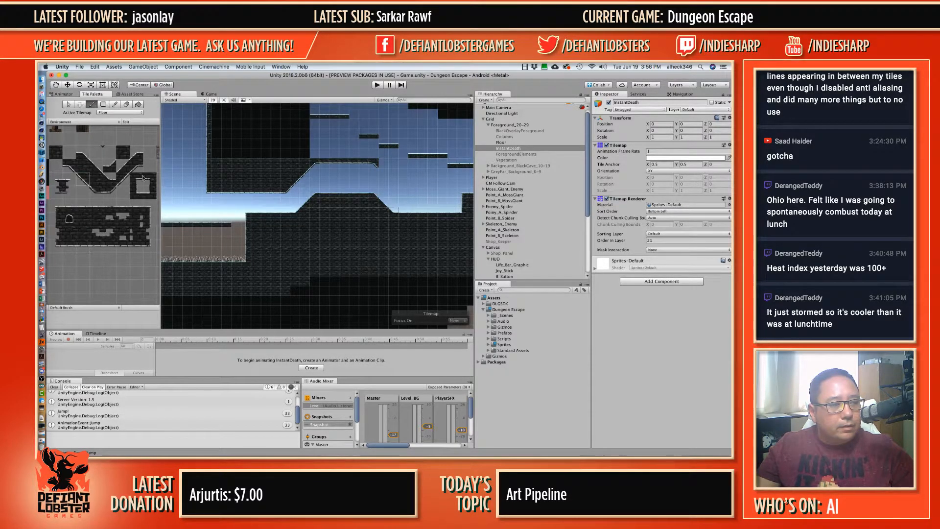
pyautogui.click(384, 175)
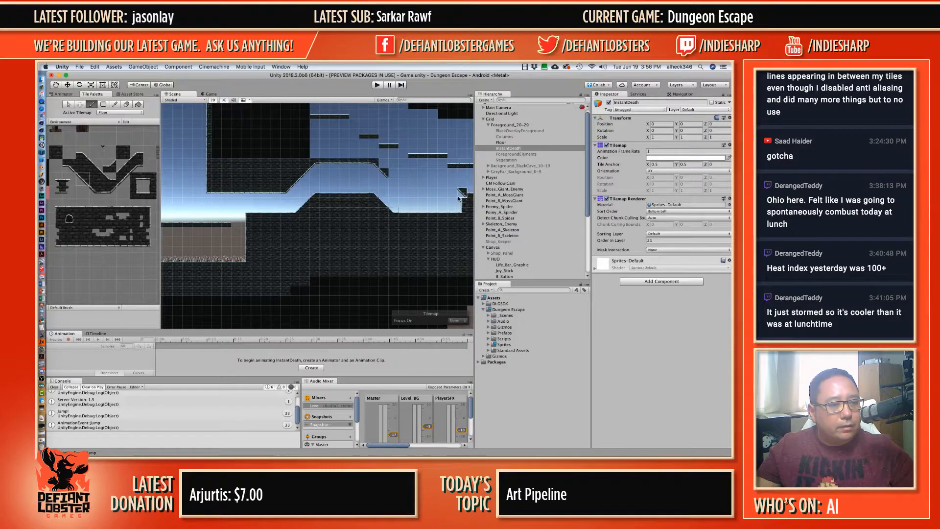
pyautogui.click(86, 249)
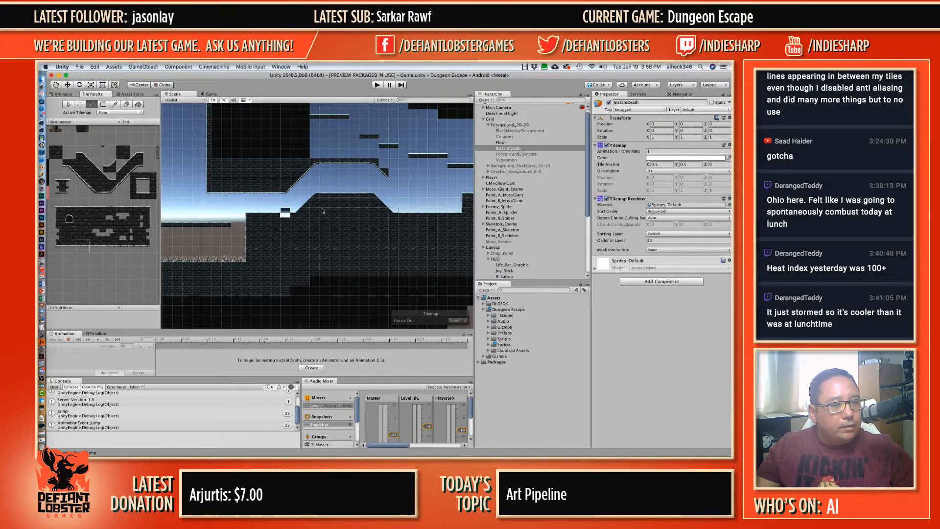
pyautogui.click(97, 193)
pyautogui.click(391, 186)
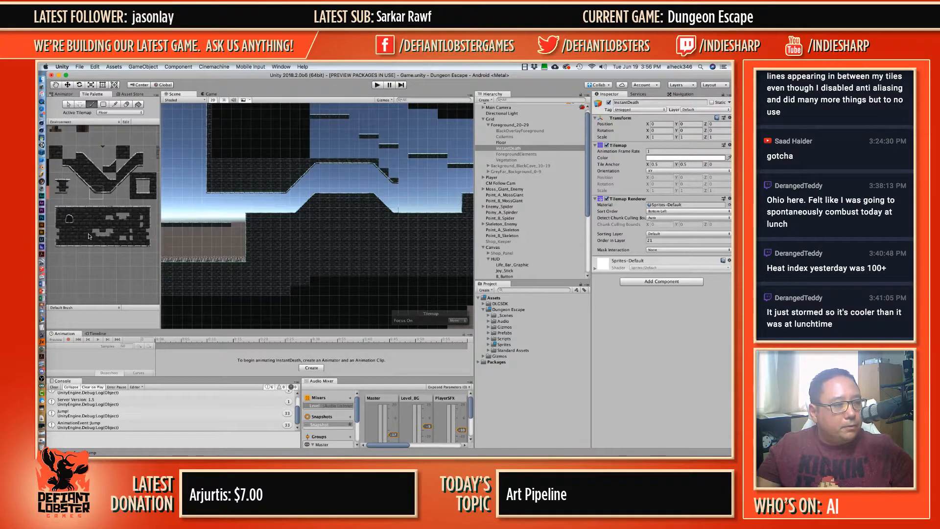
# Step: Lay a flat run of ceiling-edge tiles from the foot of the descending ceiling slope and raise its far end with rising slope tiles
pyautogui.click(86, 247)
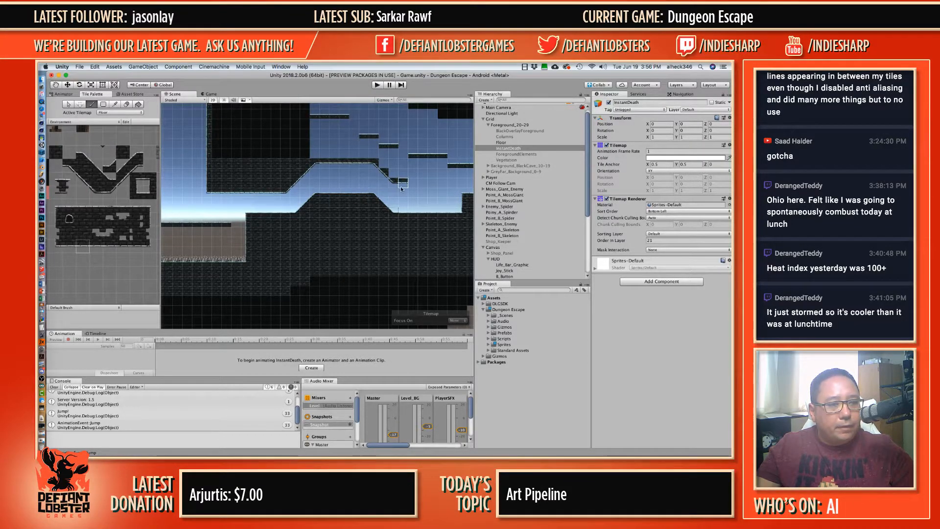
pyautogui.moveTo(403, 186); pyautogui.dragTo(430, 187)
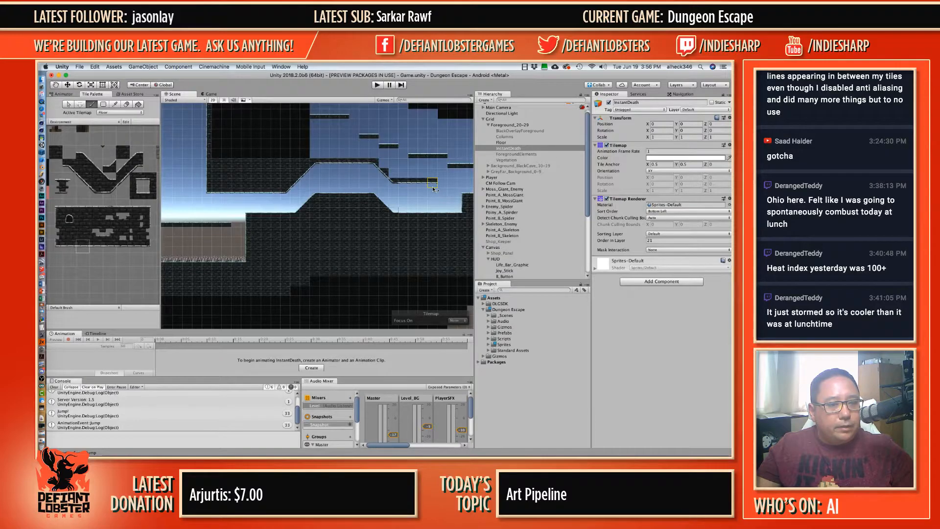
pyautogui.click(103, 190)
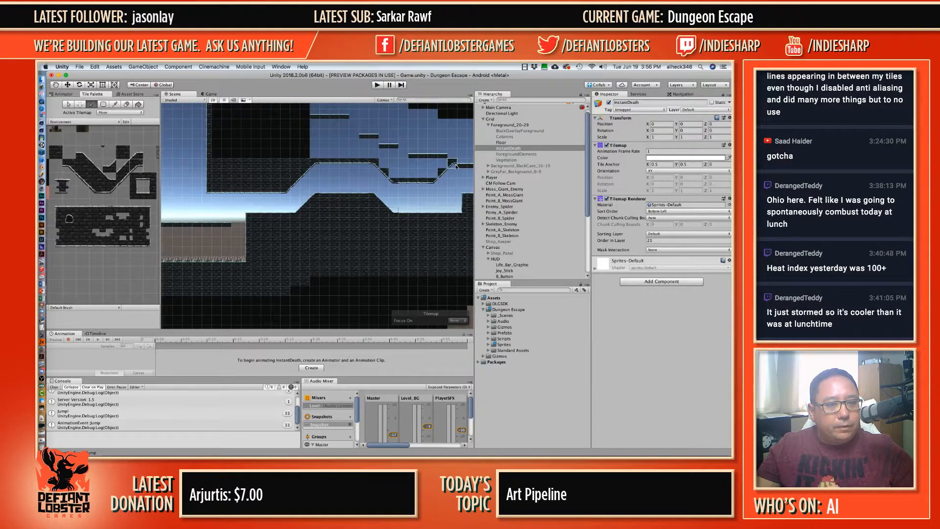
# Step: Finish the ceiling beyond the rising slope with a short run of edge tiles and an end tile, forming an overhanging ledge
pyautogui.moveTo(456, 166); pyautogui.dragTo(322, 163, button='middle')
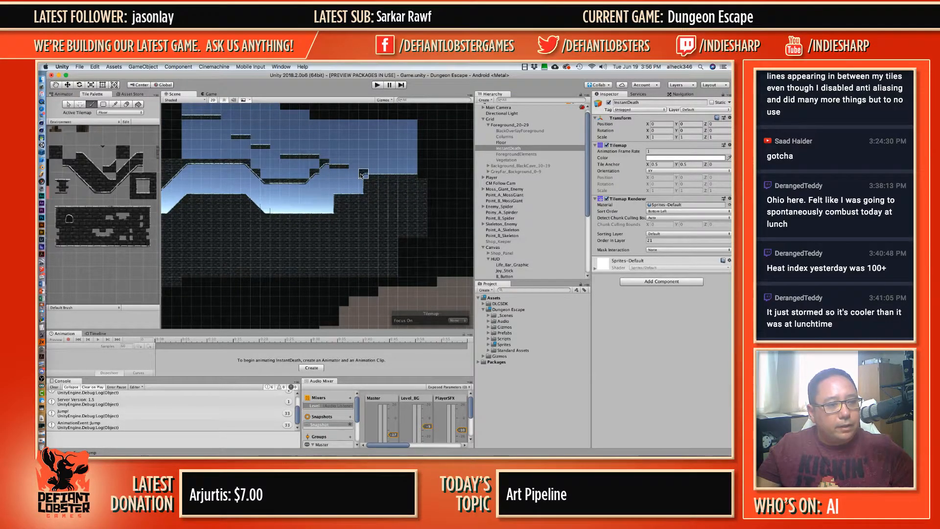
pyautogui.click(92, 246)
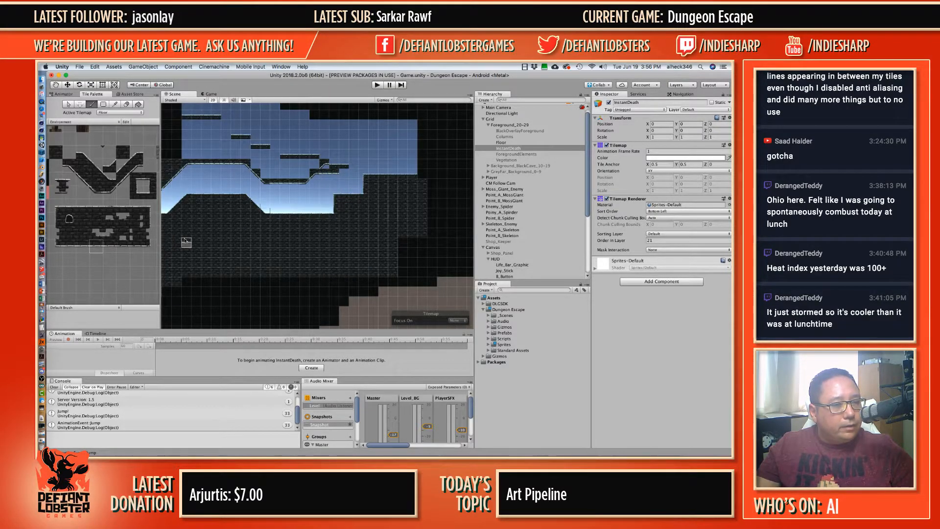
pyautogui.click(147, 247)
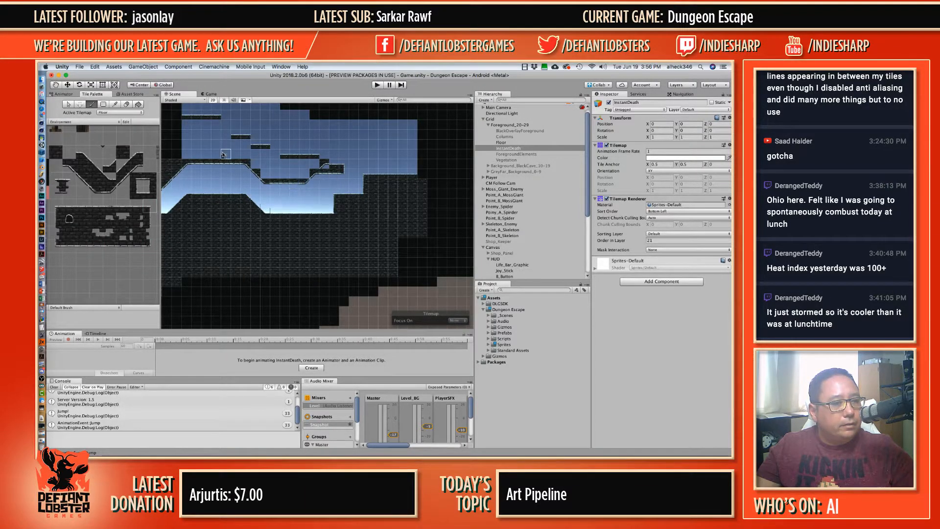
pyautogui.click(99, 207)
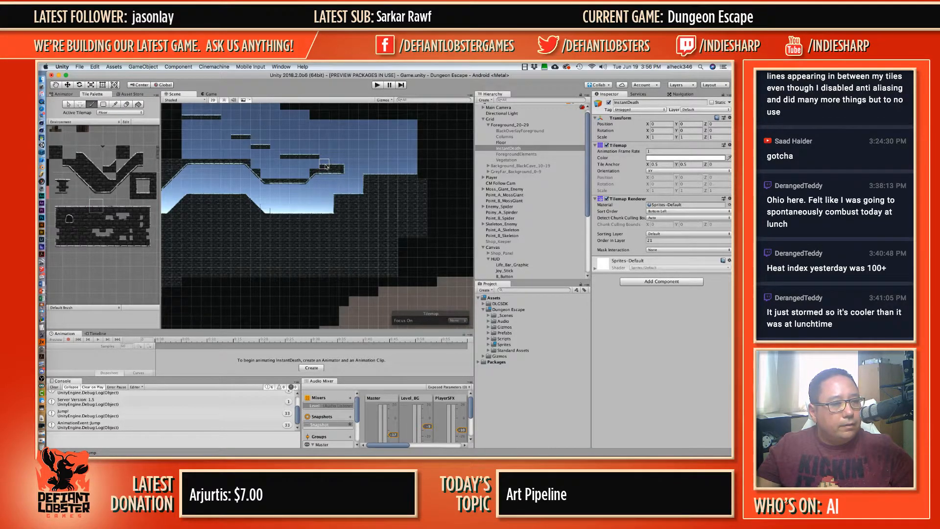
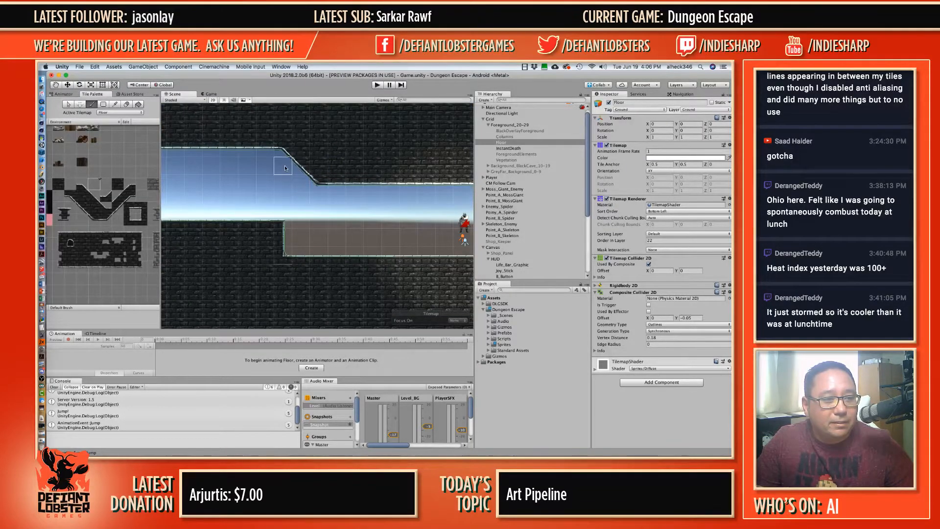
# Step: Examine the brick floors, slopes, ceilings and spike pit along the cavern for gaps and misaligned tiles
pyautogui.moveTo(406, 181); pyautogui.dragTo(169, 151, button='middle')
pyautogui.moveTo(276, 187); pyautogui.dragTo(235, 173, button='middle')
pyautogui.moveTo(292, 265); pyautogui.dragTo(383, 158, button='middle')
pyautogui.moveTo(385, 216); pyautogui.dragTo(380, 124, button='middle')
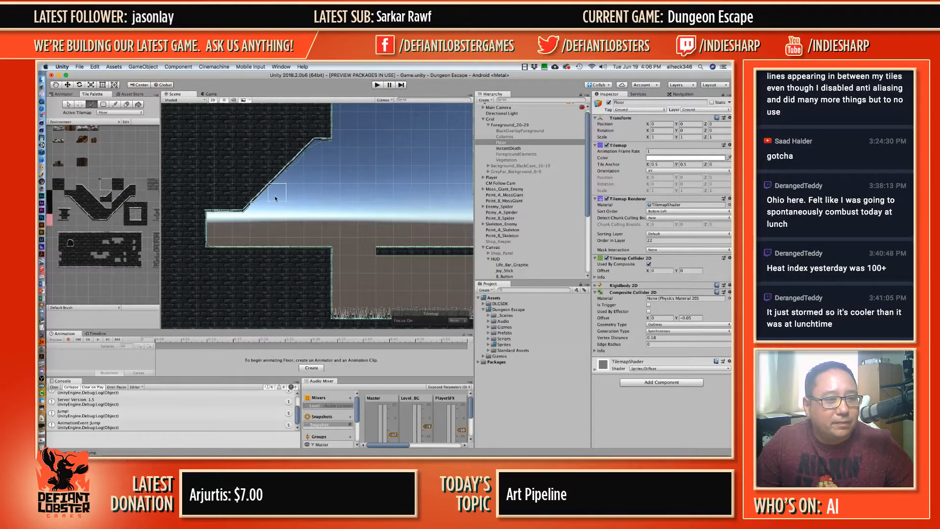
pyautogui.moveTo(438, 157); pyautogui.dragTo(381, 120, button='middle')
pyautogui.scroll(5, 220, 155)
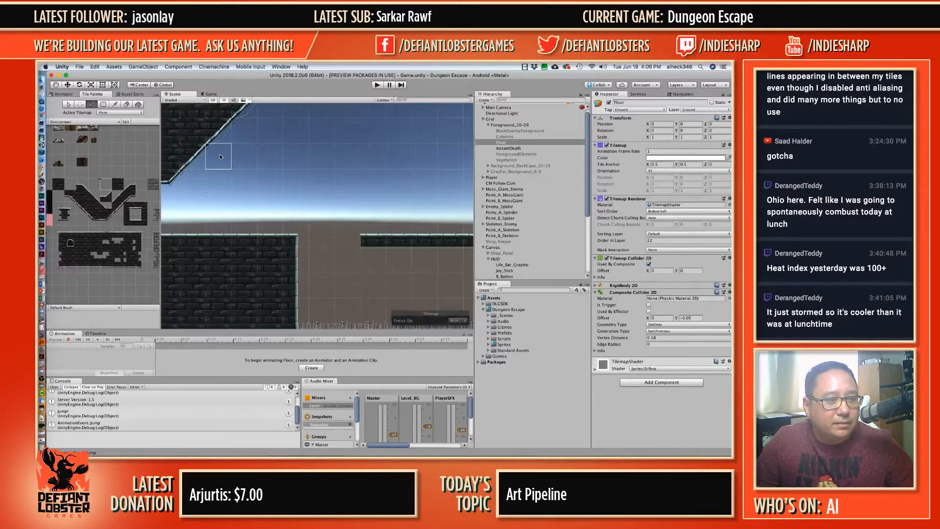
pyautogui.scroll(-5, 252, 201)
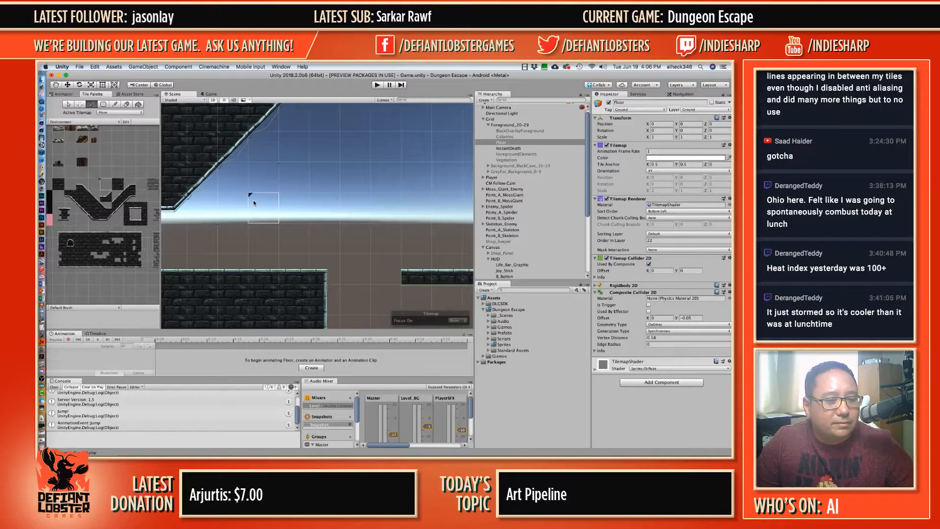
pyautogui.moveTo(400, 173); pyautogui.dragTo(359, 80, button='middle')
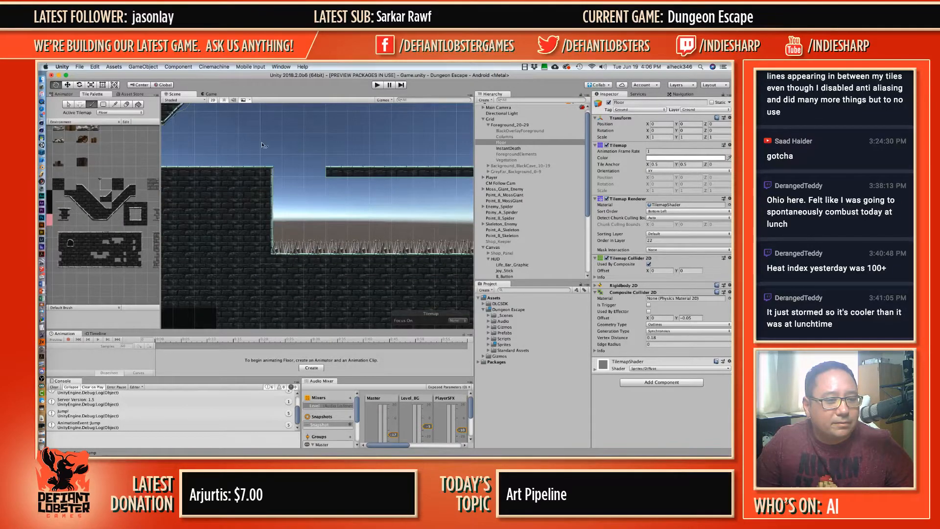
pyautogui.moveTo(261, 142); pyautogui.dragTo(175, 243, button='middle')
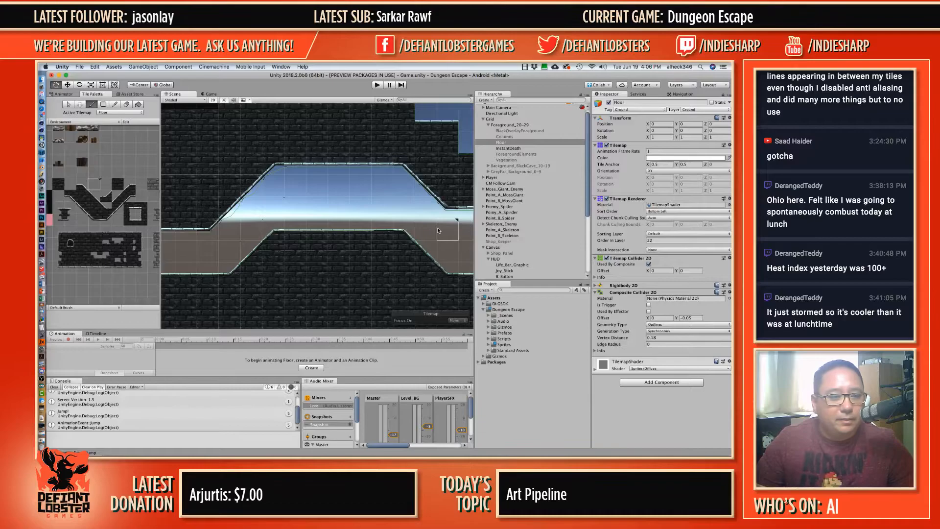
pyautogui.moveTo(426, 218); pyautogui.dragTo(394, 152, button='middle')
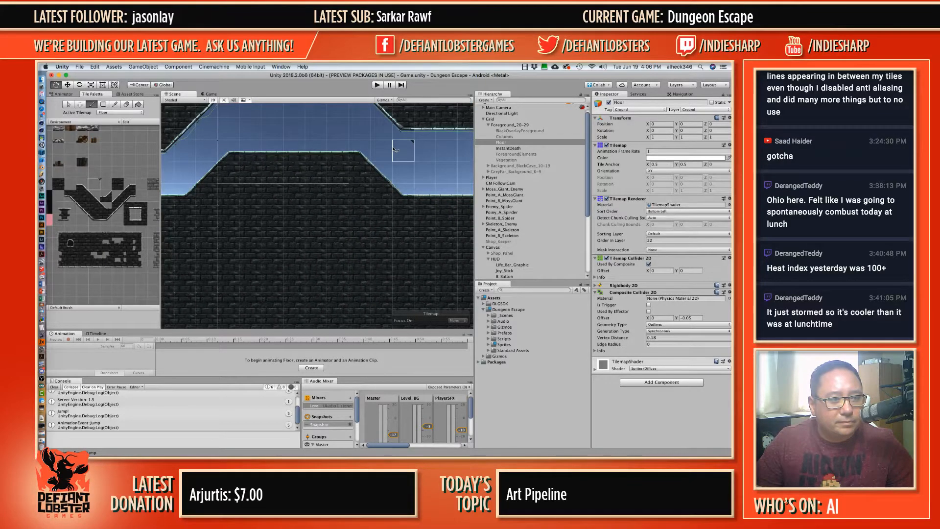
pyautogui.scroll(5, 395, 151)
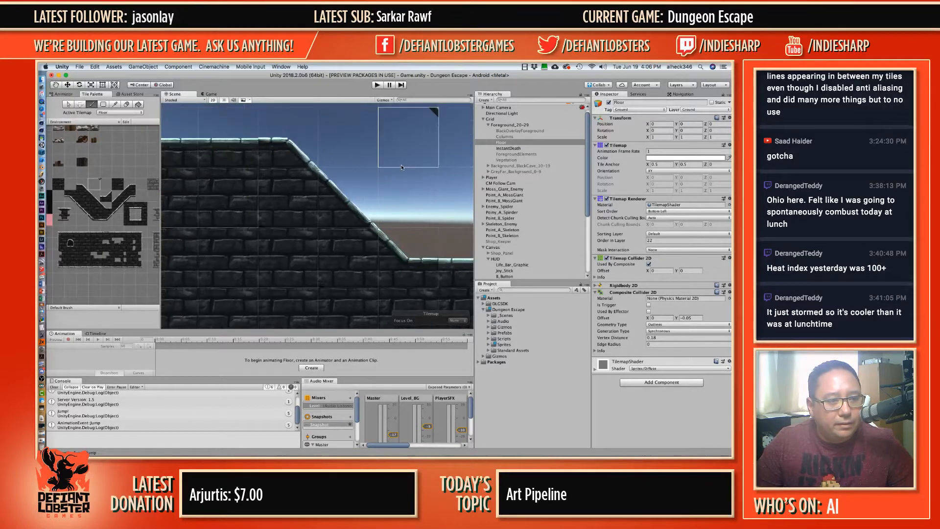
pyautogui.moveTo(248, 226); pyautogui.dragTo(446, 222, button='middle')
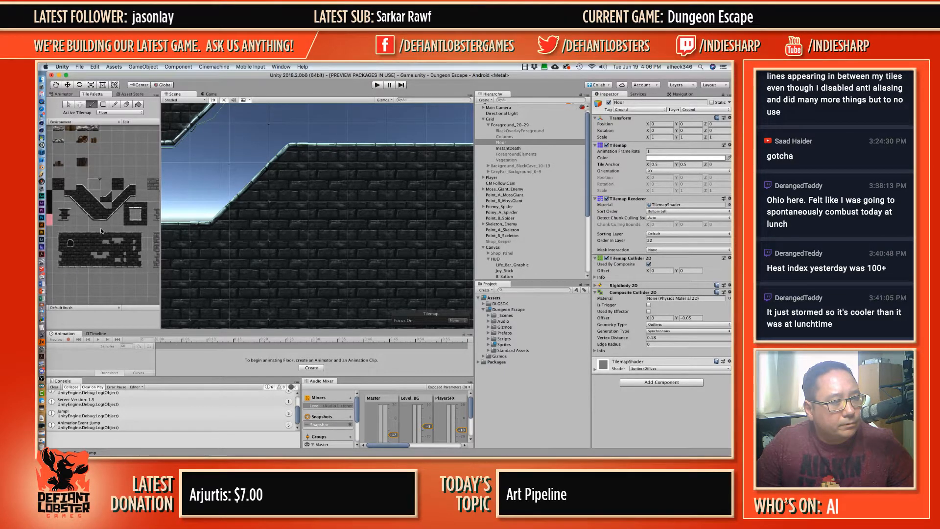
pyautogui.scroll(-10, 318, 227)
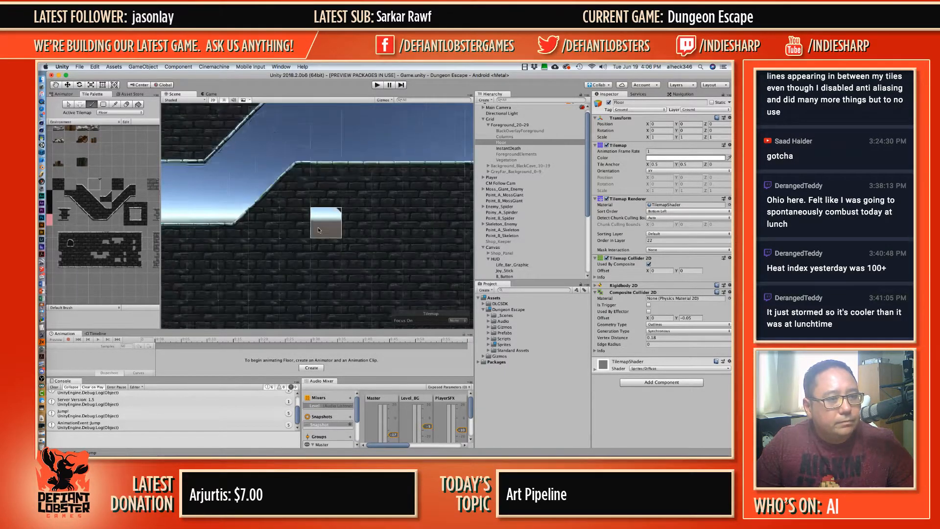
pyautogui.moveTo(368, 174); pyautogui.dragTo(334, 174, button='middle')
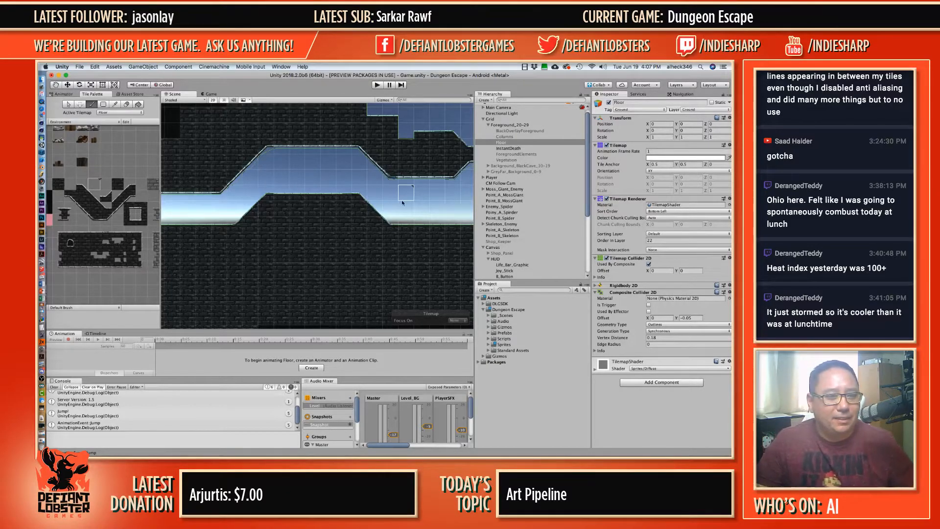
pyautogui.hscroll(3, 331, 208)
pyautogui.hscroll(10, 223, 207)
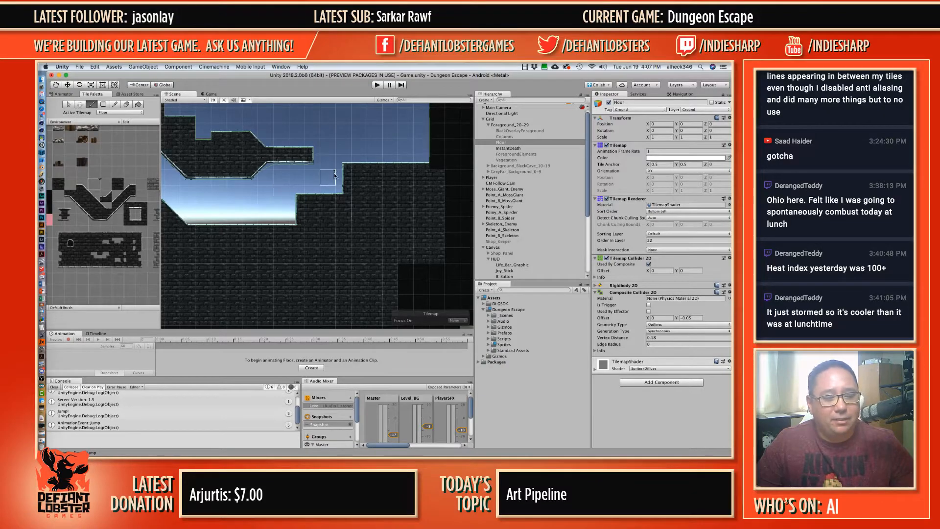
# Step: Build the end chamber's far wall from a floor corner tile, a column of wall-edge tiles and a ceiling corner tile
pyautogui.hscroll(5, 328, 182)
pyautogui.scroll(2, 321, 186)
pyautogui.hscroll(2, 316, 192)
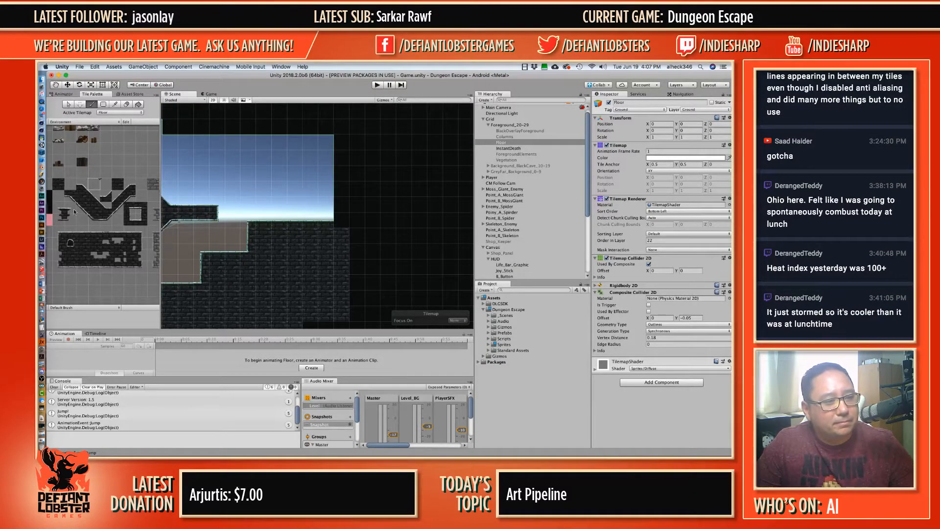
pyautogui.click(60, 245)
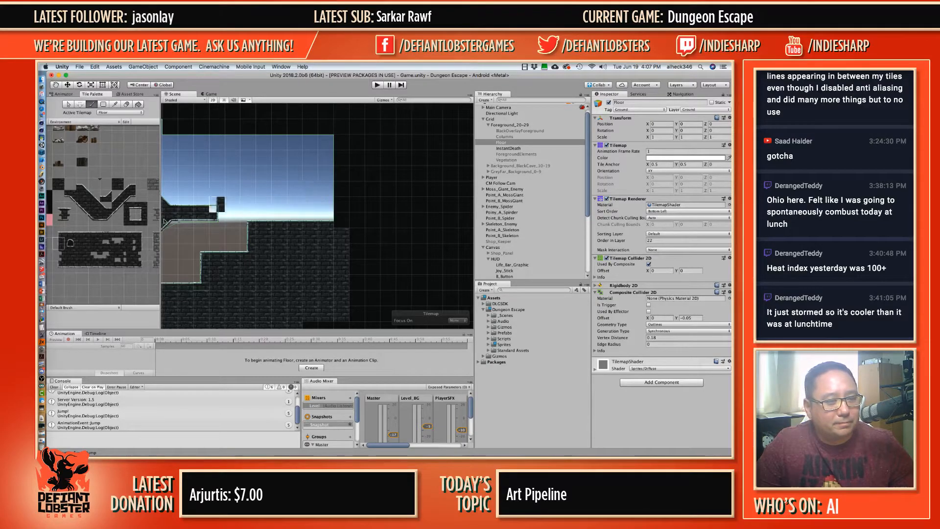
pyautogui.click(138, 218)
pyautogui.click(326, 220)
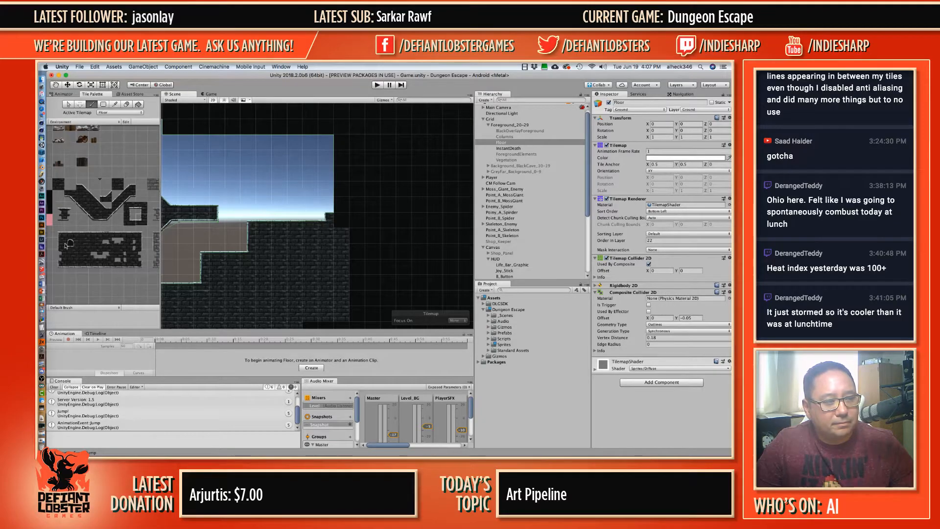
pyautogui.click(62, 243)
pyautogui.moveTo(326, 211); pyautogui.dragTo(330, 145)
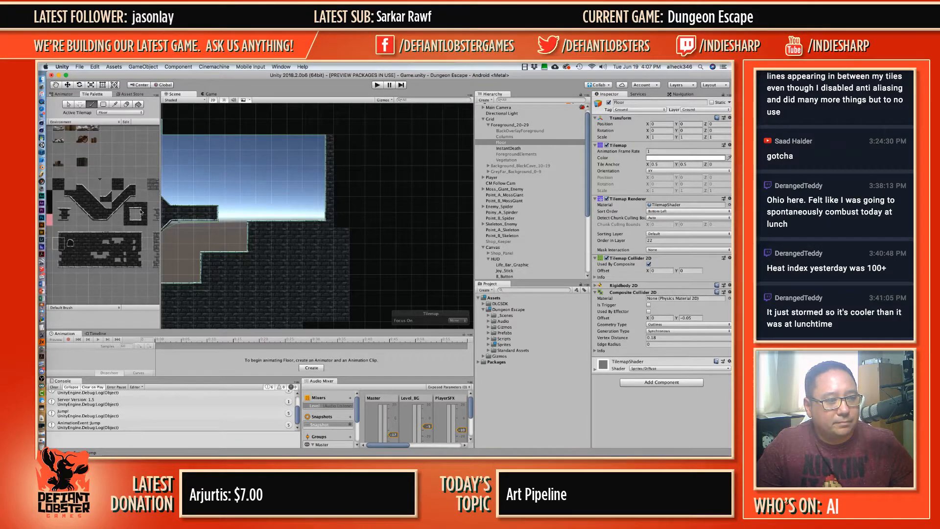
pyautogui.moveTo(306, 169)
pyautogui.mouseDown()
pyautogui.moveTo(318, 147)
pyautogui.moveTo(311, 176)
pyautogui.mouseUp()
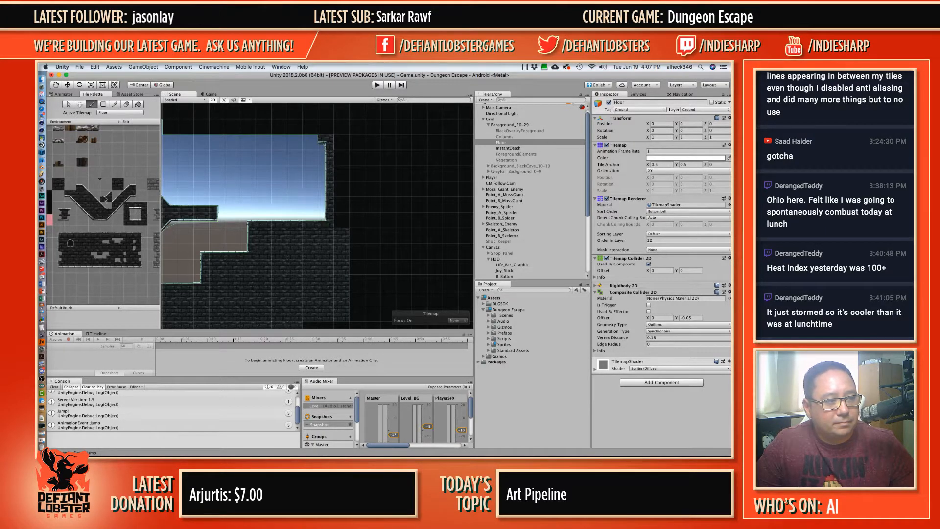
# Step: Fill behind the end chamber's wall and above its ceiling with solid brick, and line the ceiling with ceiling-edge tiles
pyautogui.moveTo(342, 142)
pyautogui.mouseDown()
pyautogui.moveTo(347, 224)
pyautogui.moveTo(356, 142)
pyautogui.moveTo(374, 205)
pyautogui.moveTo(372, 266)
pyautogui.moveTo(359, 304)
pyautogui.moveTo(375, 313)
pyautogui.moveTo(388, 169)
pyautogui.moveTo(385, 313)
pyautogui.mouseUp()
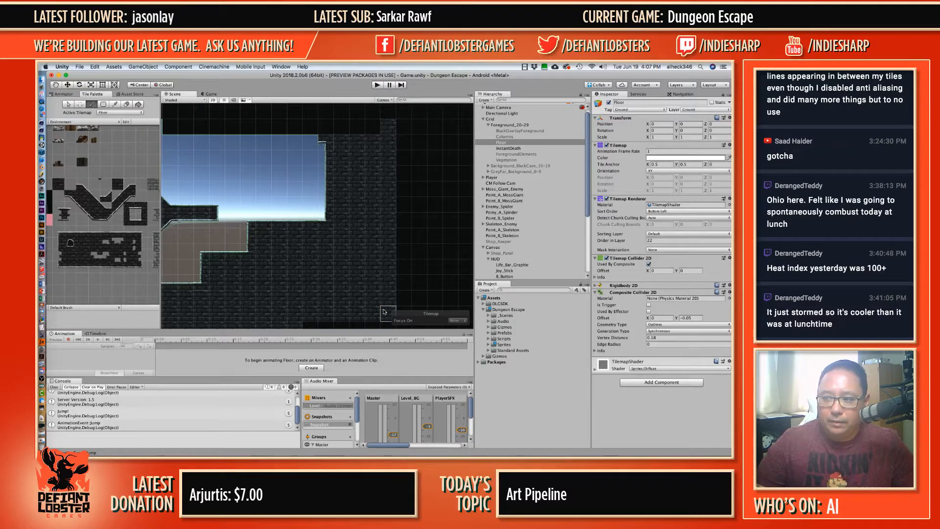
pyautogui.press('f')
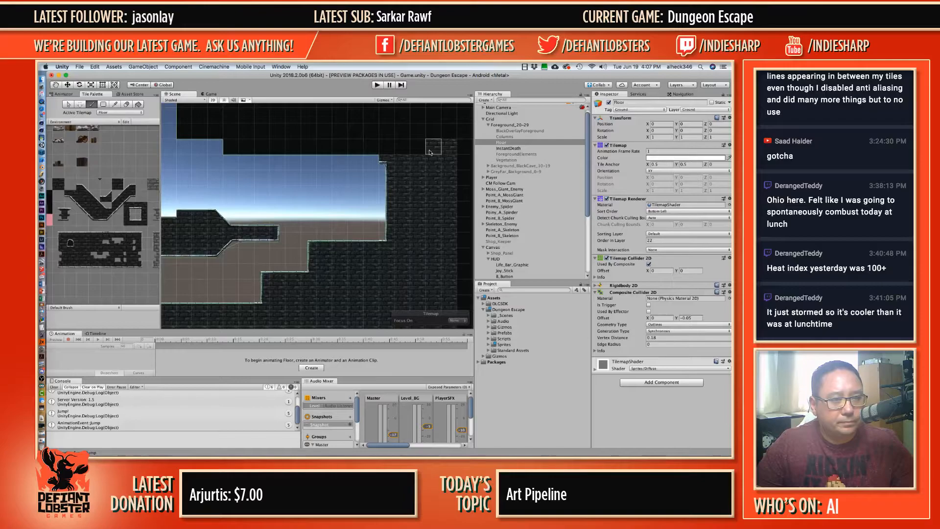
pyautogui.moveTo(435, 152); pyautogui.dragTo(230, 150)
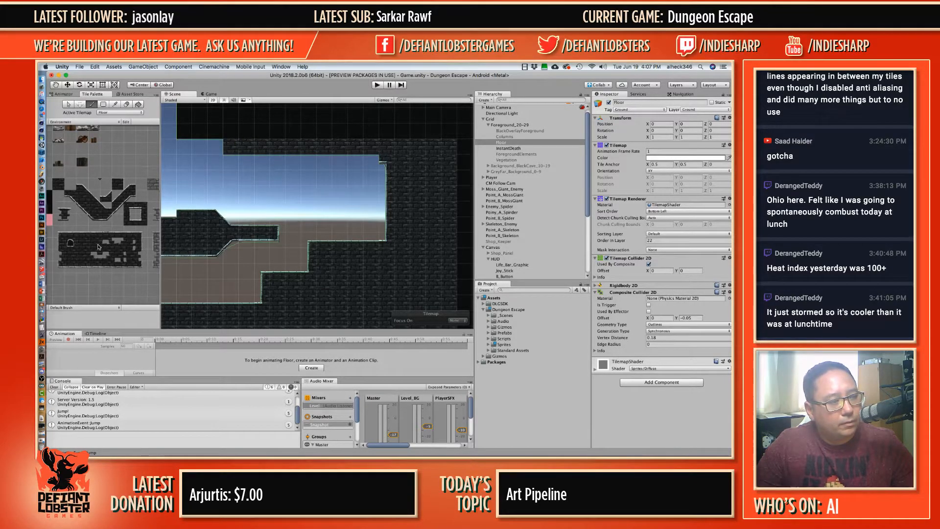
pyautogui.click(82, 267)
pyautogui.moveTo(231, 162); pyautogui.dragTo(354, 164)
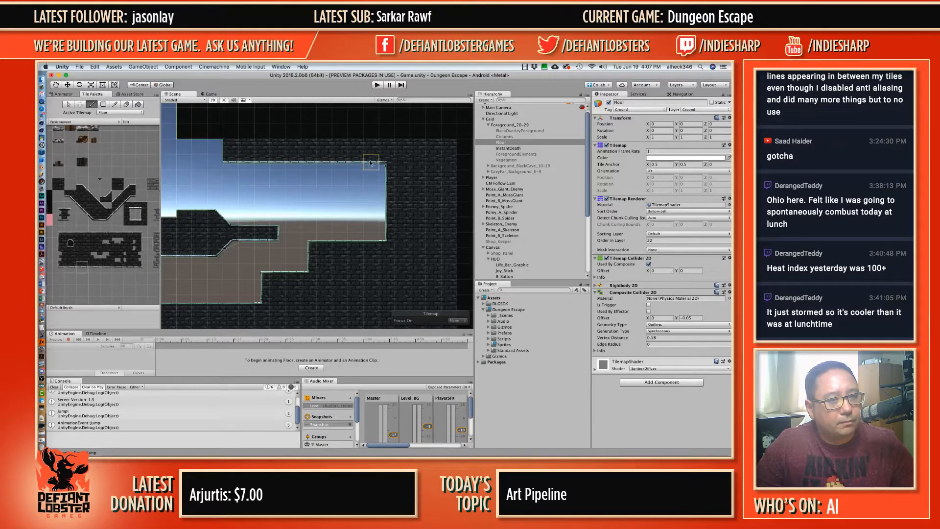
# Step: Fill the gap in the descending cavern floor with brick and smooth its stair-like edges with descending slope tiles
pyautogui.moveTo(230, 162); pyautogui.dragTo(371, 166, button='middle')
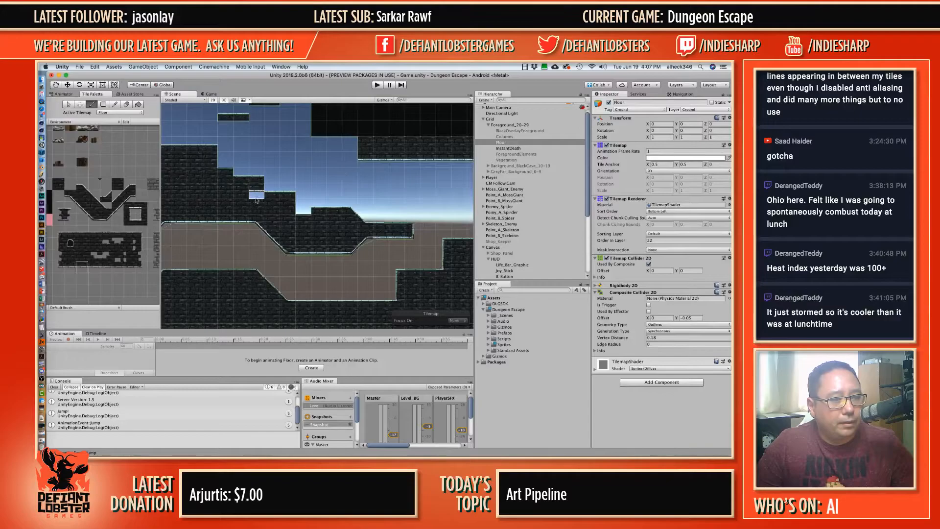
pyautogui.click(102, 210)
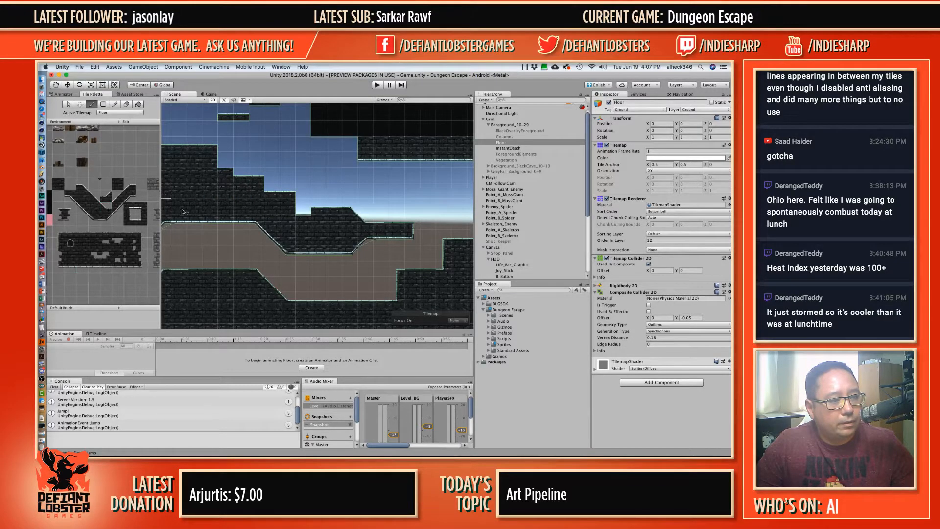
pyautogui.click(301, 215)
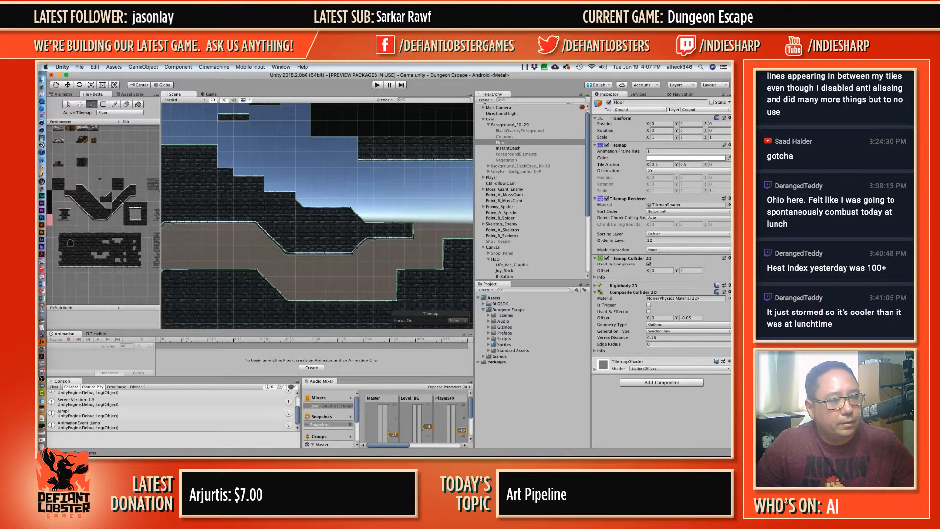
pyautogui.click(84, 188)
pyautogui.click(257, 191)
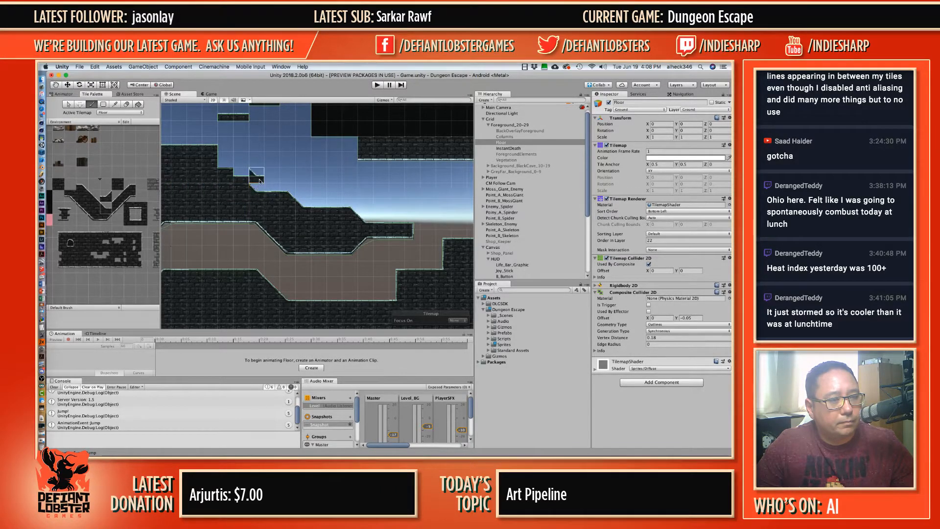
pyautogui.press('b')
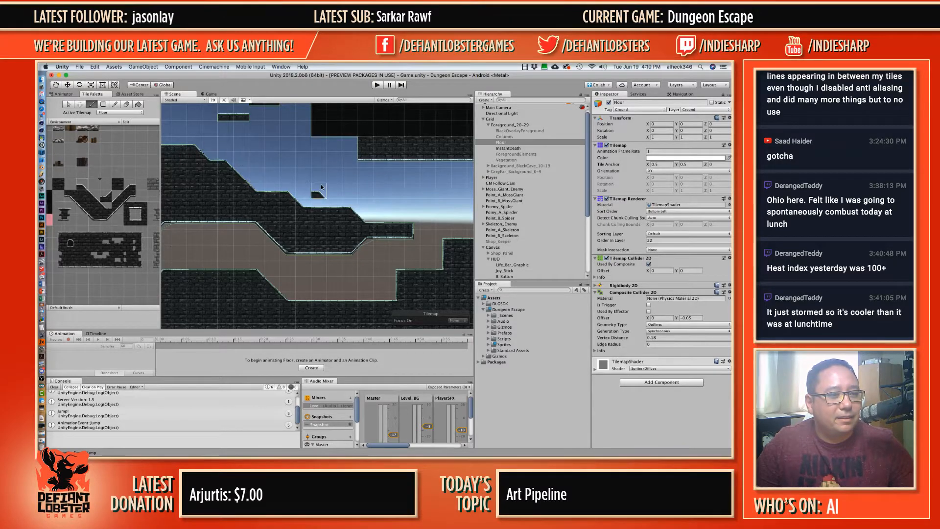
# Step: Extend the overhanging ceiling's near corner with diagonal ceiling-edge tiles running parallel to the floor slope below
pyautogui.scroll(-2, 322, 189)
pyautogui.moveTo(283, 153); pyautogui.dragTo(323, 157, button='middle')
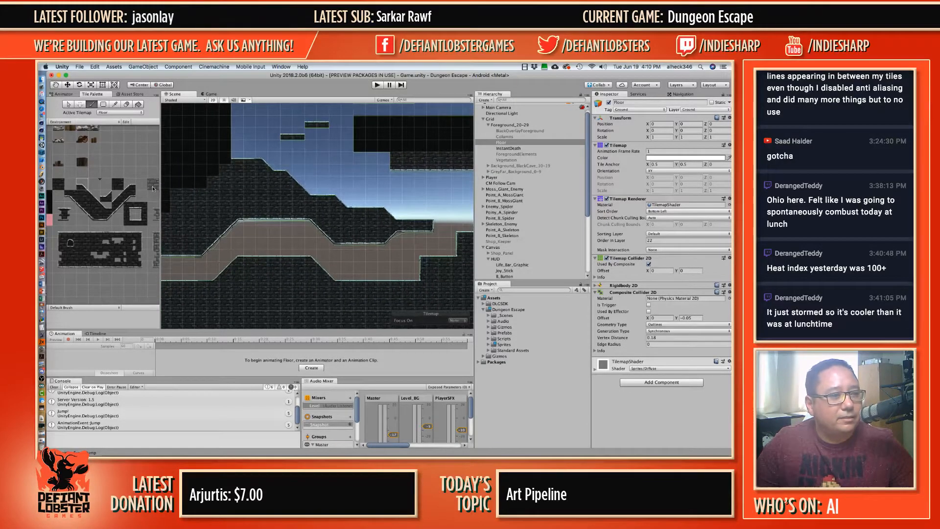
pyautogui.click(95, 219)
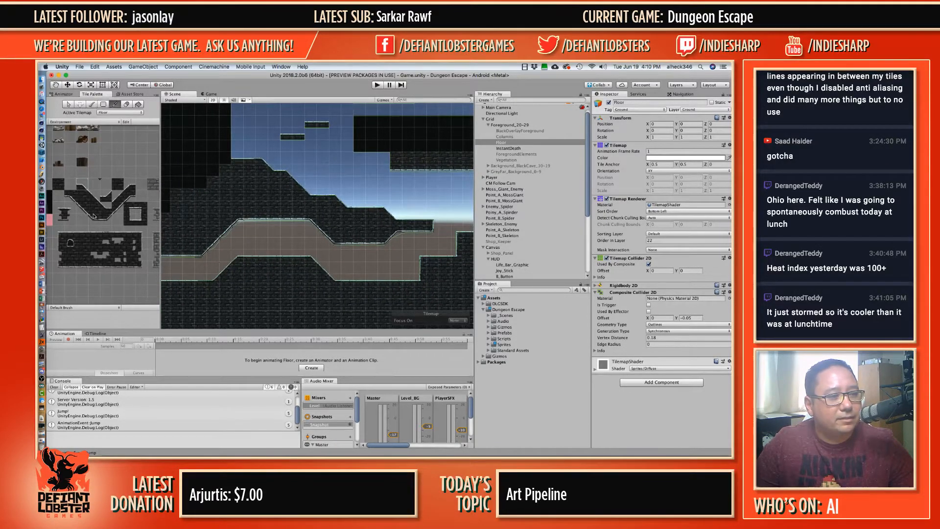
pyautogui.click(385, 169)
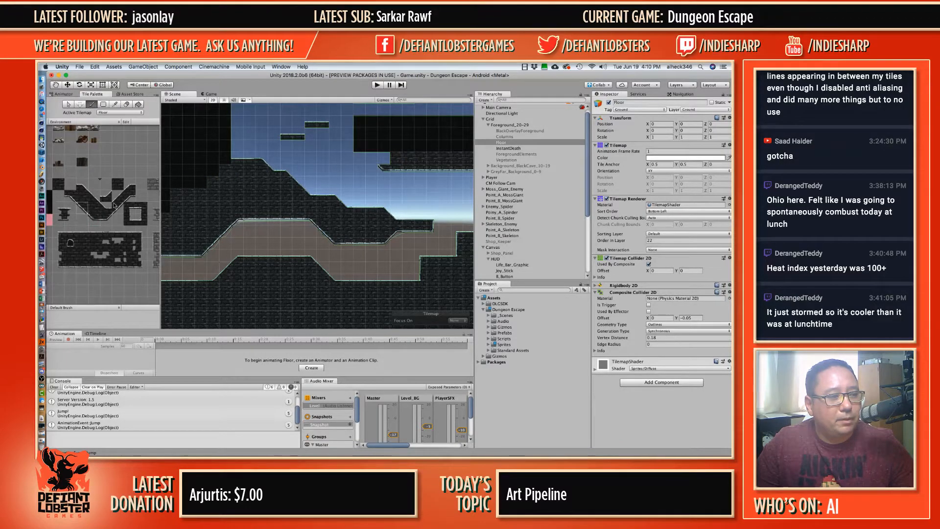
pyautogui.click(375, 159)
pyautogui.click(360, 148)
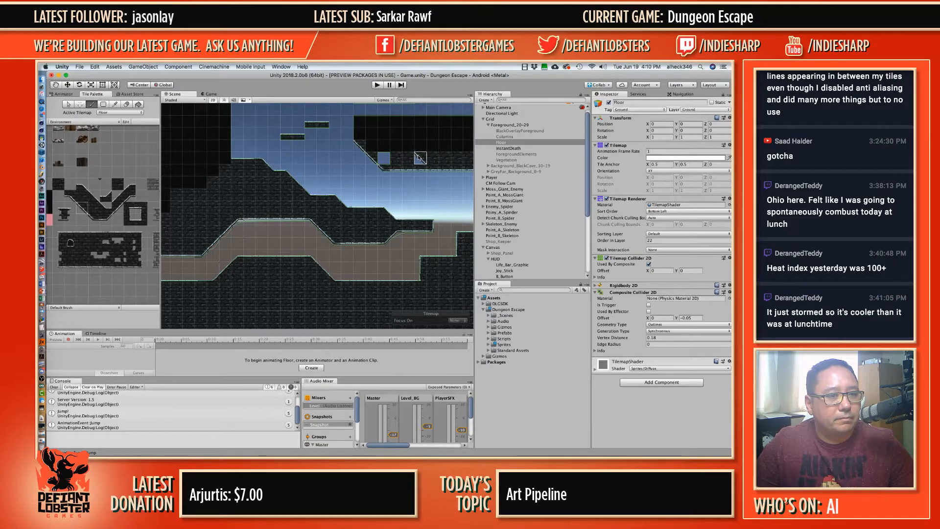
# Step: Fill the gaps behind the new diagonal ceiling edge with solid brick tiles
pyautogui.click(108, 206)
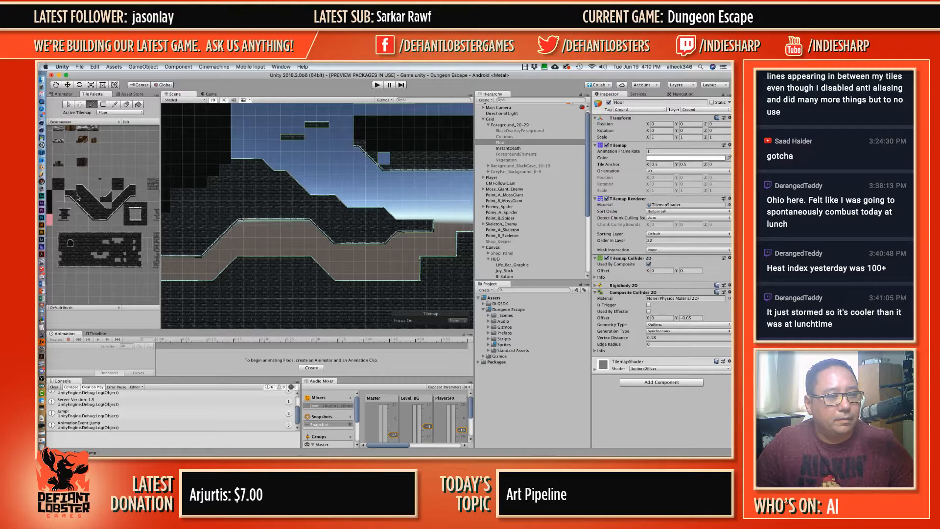
pyautogui.click(106, 184)
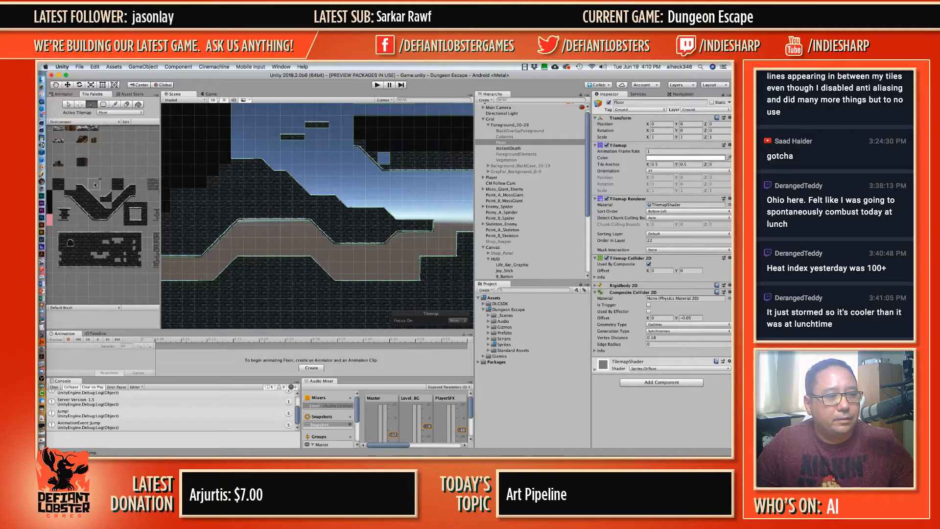
pyautogui.click(61, 187)
pyautogui.click(385, 159)
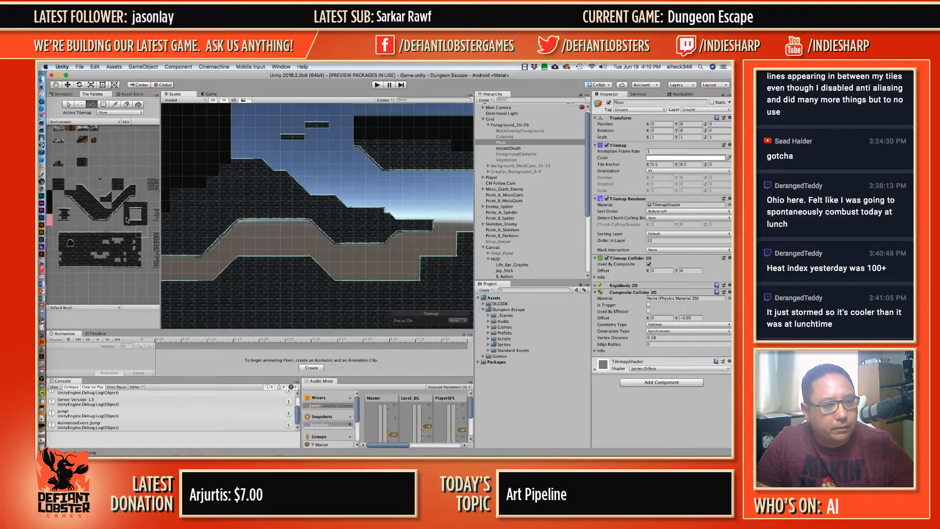
# Step: Rebuild the sloped floor below the ceiling as squared brick steps, with one short slope between the upper steps
pyautogui.click(393, 218)
pyautogui.click(94, 232)
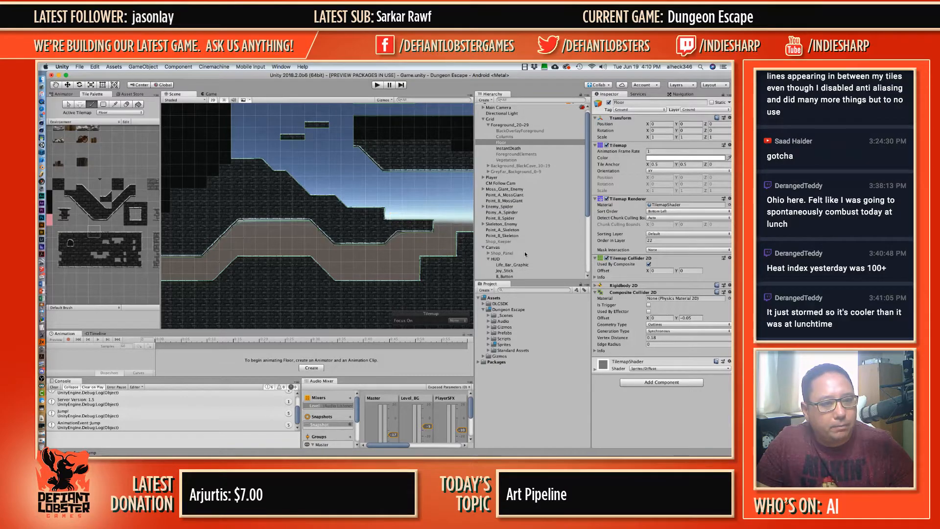
pyautogui.moveTo(381, 217)
pyautogui.mouseDown(button='middle')
pyautogui.moveTo(339, 206)
pyautogui.moveTo(365, 217)
pyautogui.mouseUp(button='middle')
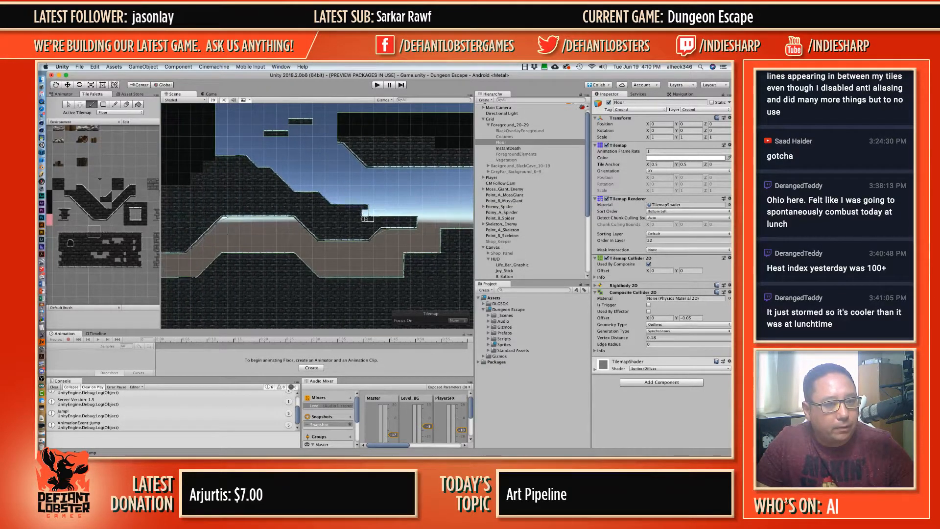
pyautogui.keyDown('ctrl'); pyautogui.click(332, 208); pyautogui.keyUp('ctrl')
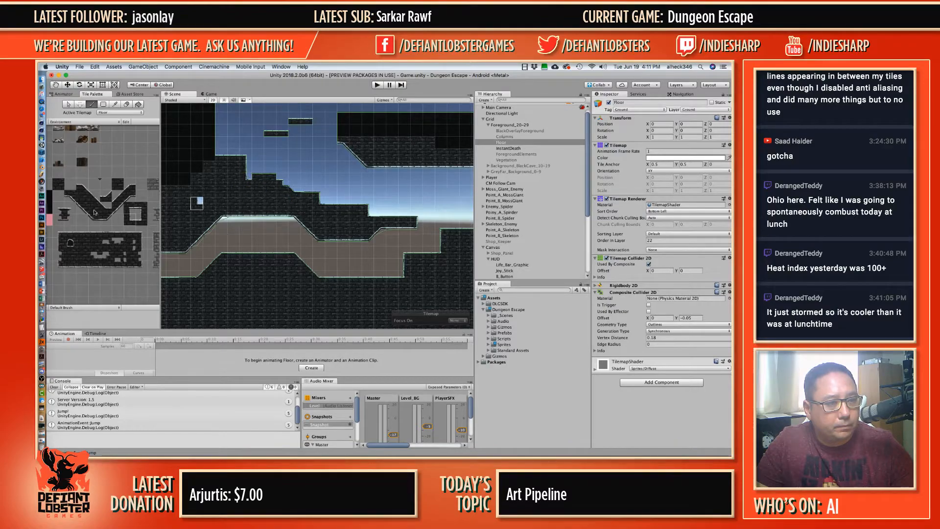
pyautogui.click(86, 235)
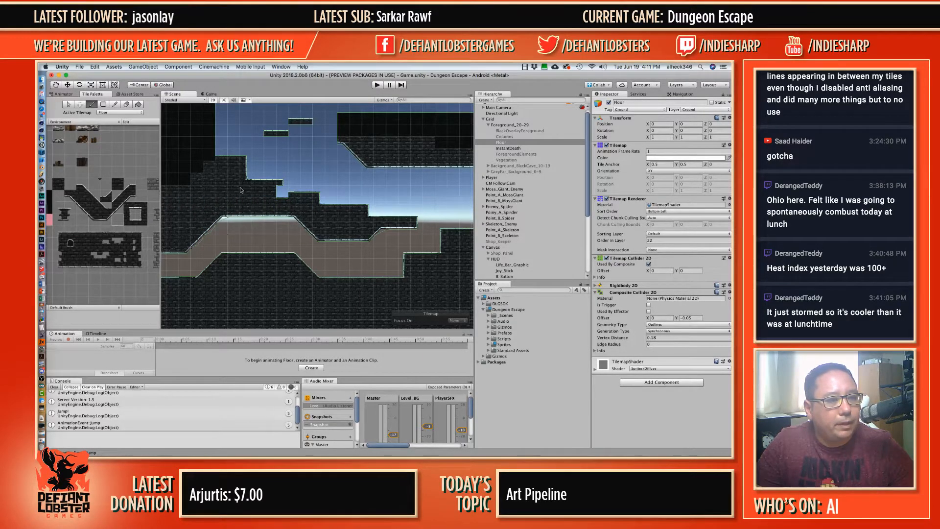
pyautogui.press('d')
pyautogui.press('b')
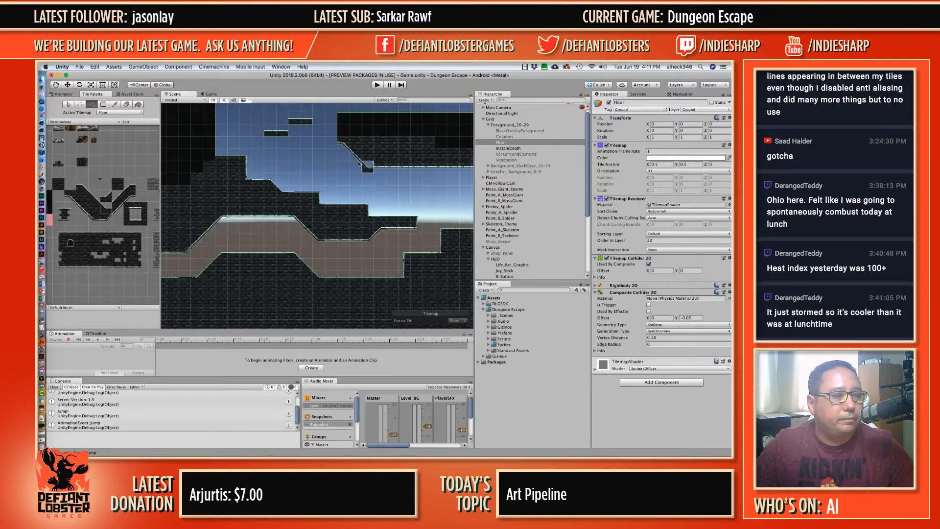
# Step: Line the tall vertical wall above the stepped floor with wall-edge tiles up to its ceiling
pyautogui.moveTo(196, 144); pyautogui.dragTo(302, 196, button='middle')
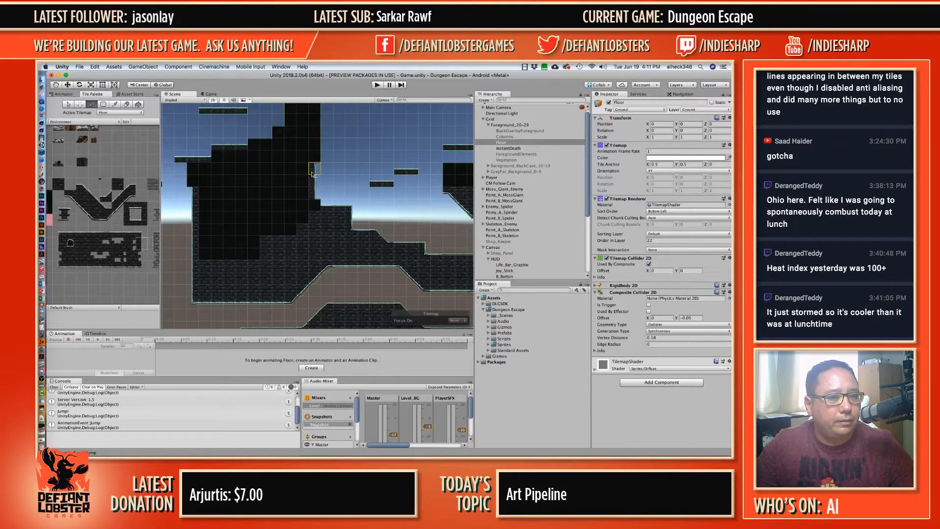
pyautogui.moveTo(315, 166); pyautogui.dragTo(318, 145)
pyautogui.moveTo(320, 146); pyautogui.dragTo(309, 206, button='middle')
pyautogui.moveTo(306, 145); pyautogui.dragTo(307, 204)
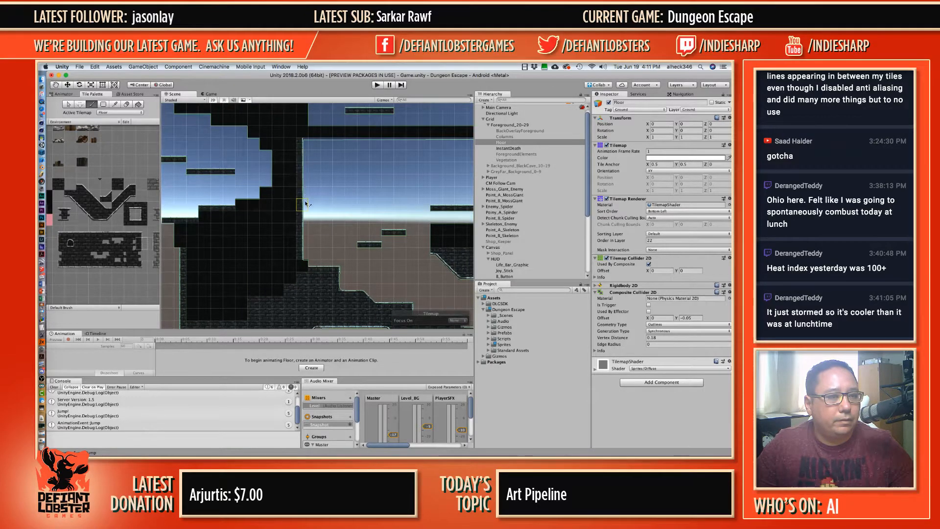
pyautogui.click(132, 221)
pyautogui.moveTo(408, 227); pyautogui.dragTo(365, 197, button='middle')
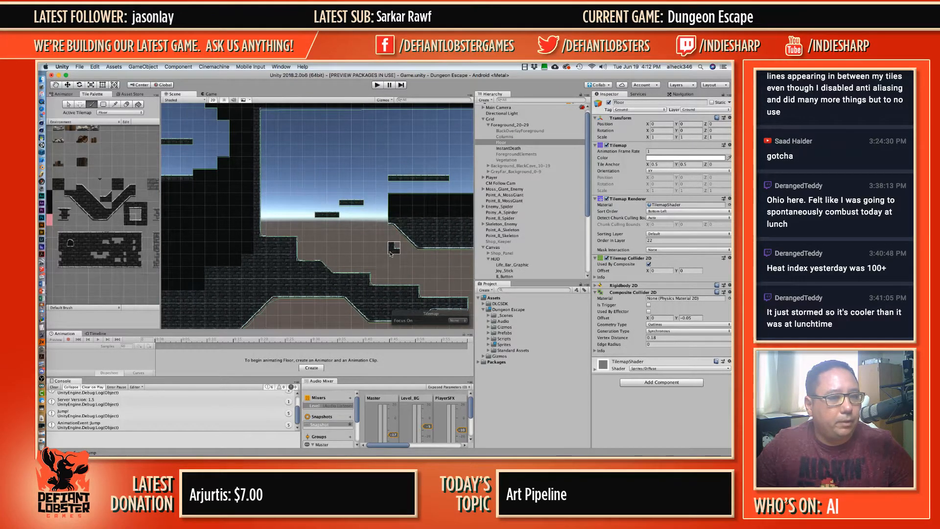
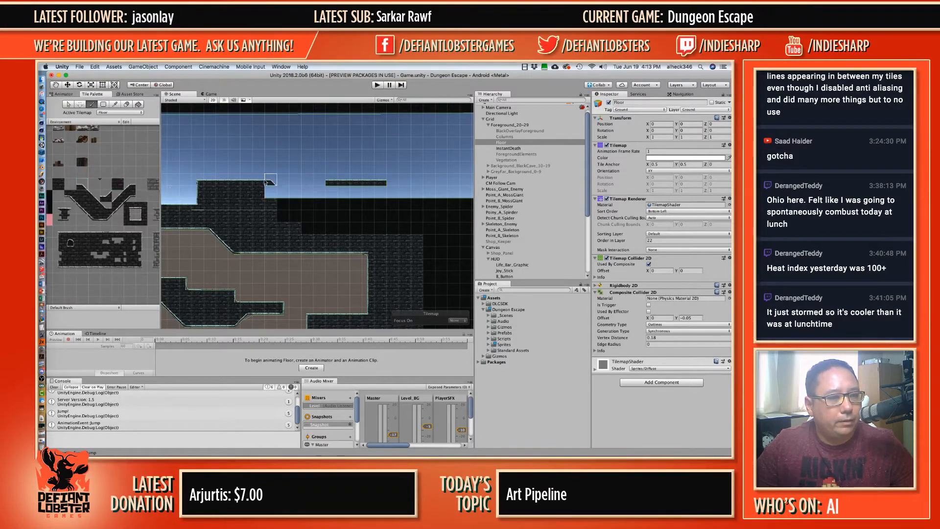
# Step: Slope the far end of the raised surface block down to ground level with descending slope tiles
pyautogui.click(92, 192)
pyautogui.click(84, 186)
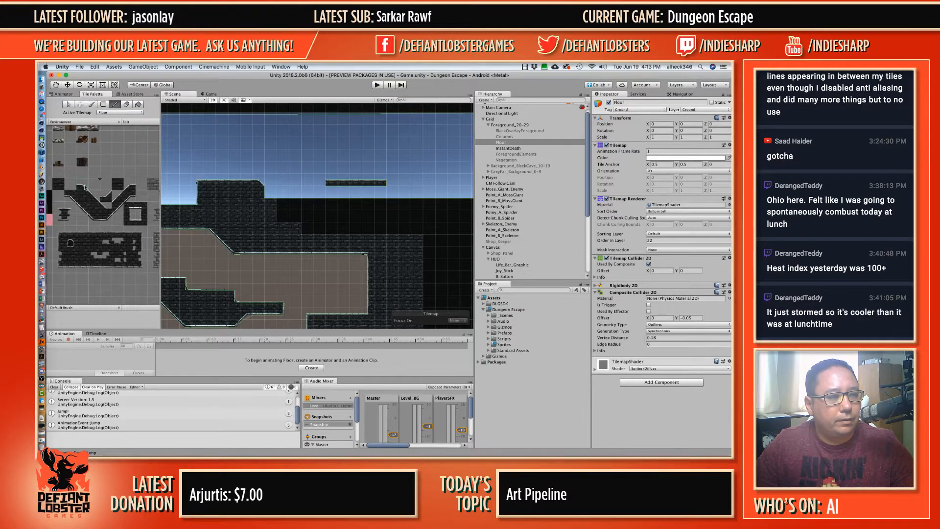
pyautogui.click(91, 197)
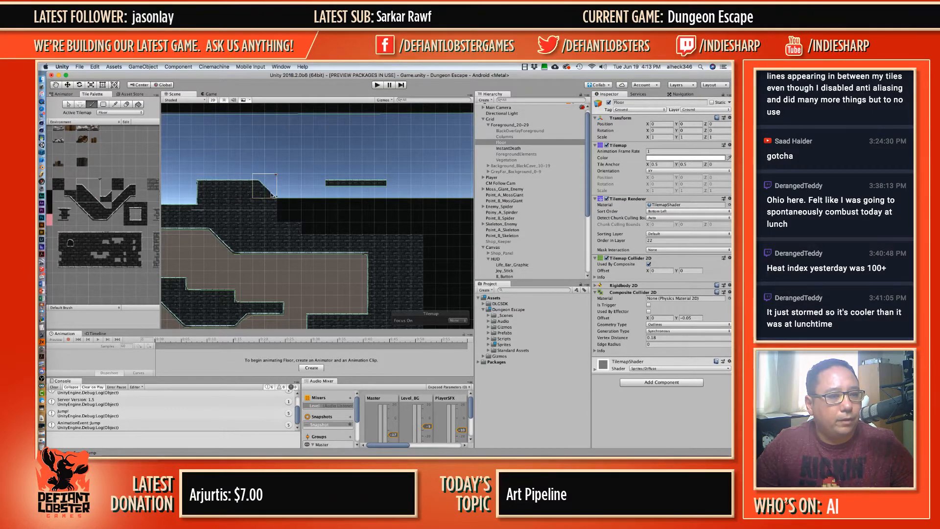
pyautogui.click(272, 195)
# Step: Shape a flat dip followed by a rising slope beyond the raised block, clearing the overlapping part of the floating platform
pyautogui.click(125, 194)
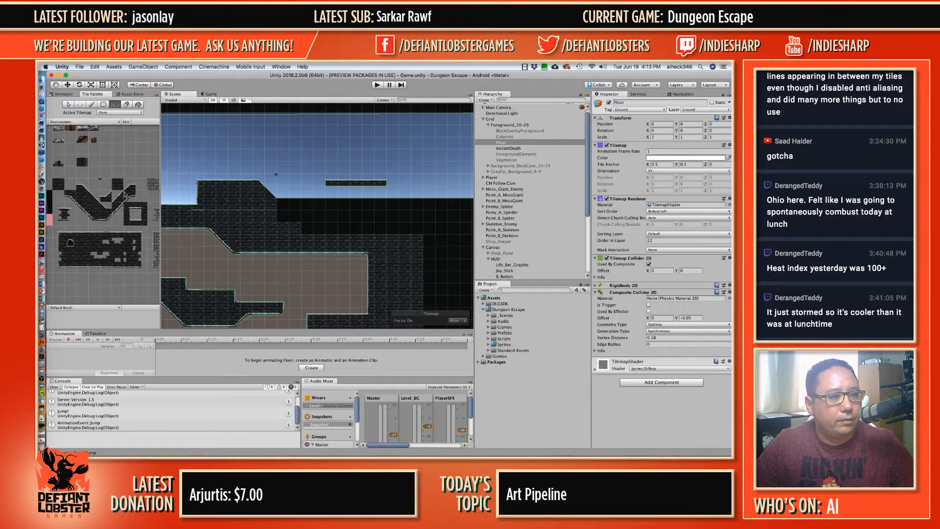
pyautogui.click(127, 197)
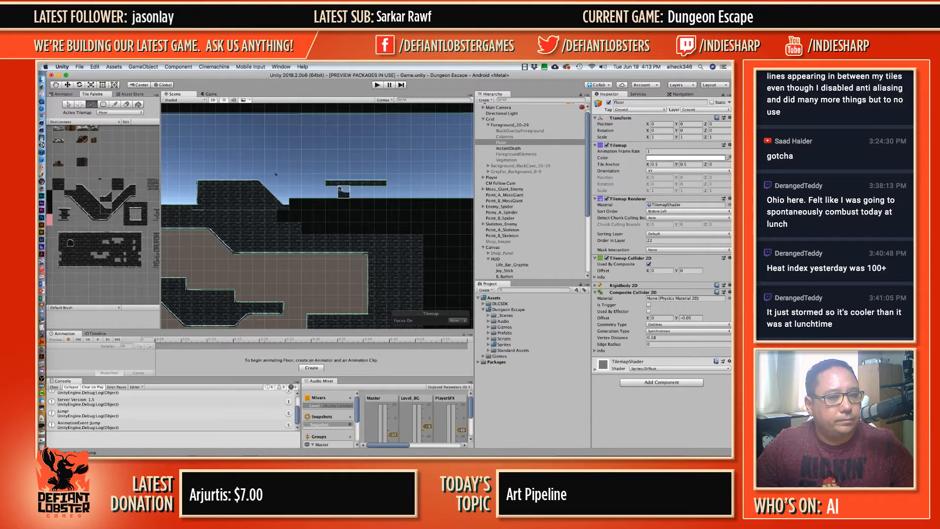
pyautogui.keyDown('shift'); pyautogui.moveTo(331, 182); pyautogui.dragTo(355, 183); pyautogui.keyUp('shift')
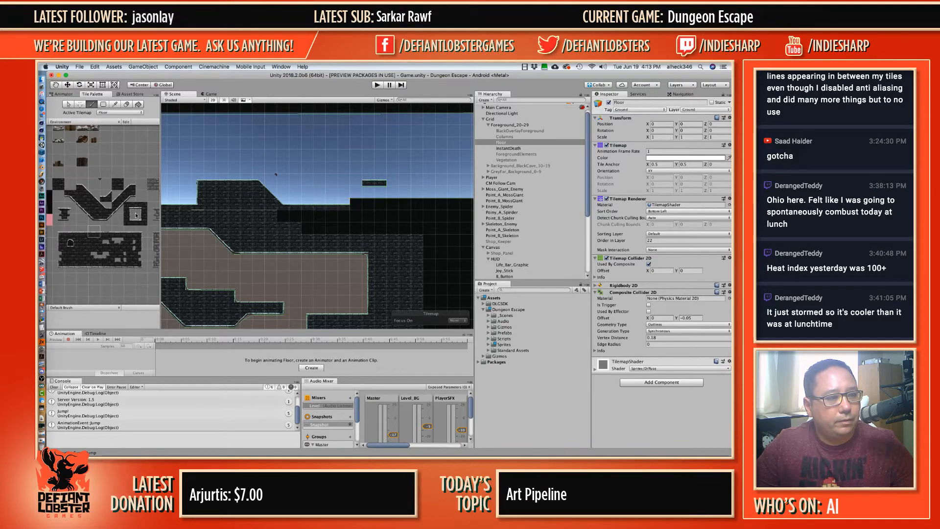
pyautogui.click(104, 196)
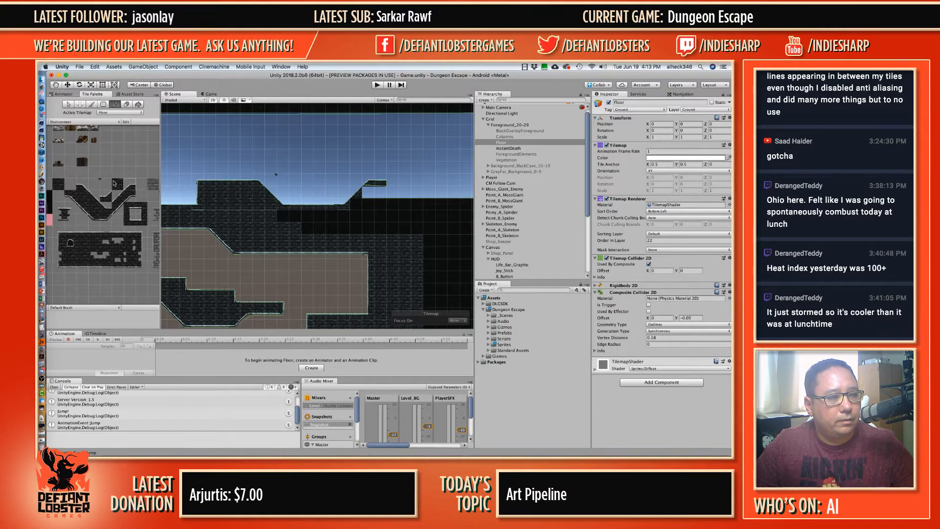
pyautogui.moveTo(372, 197)
pyautogui.mouseDown()
pyautogui.moveTo(357, 215)
pyautogui.moveTo(282, 220)
pyautogui.moveTo(345, 227)
pyautogui.moveTo(382, 215)
pyautogui.moveTo(377, 228)
pyautogui.moveTo(398, 204)
pyautogui.mouseUp()
pyautogui.moveTo(401, 219); pyautogui.dragTo(258, 218, button='middle')
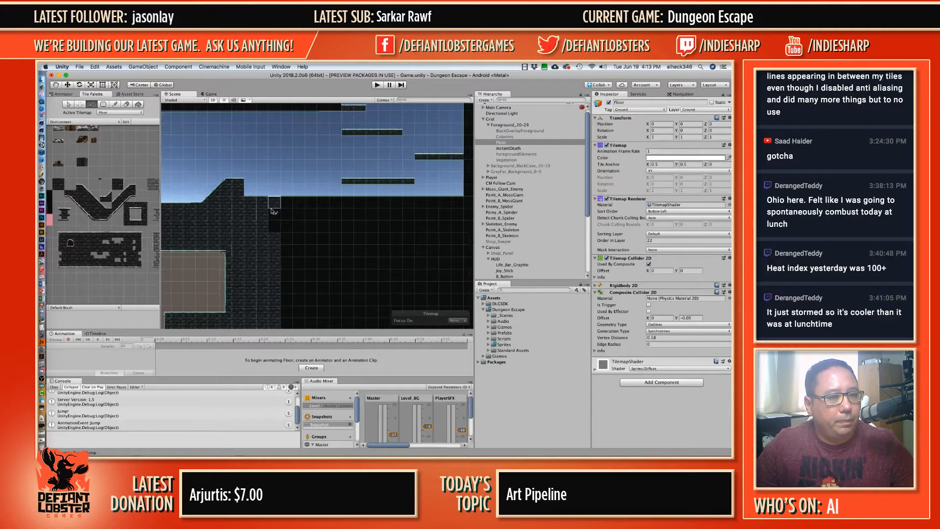
# Step: Extend the hilltop past the rising slope with floor-edge tiles and end it with a descending slope
pyautogui.click(97, 236)
pyautogui.moveTo(248, 182); pyautogui.dragTo(266, 182)
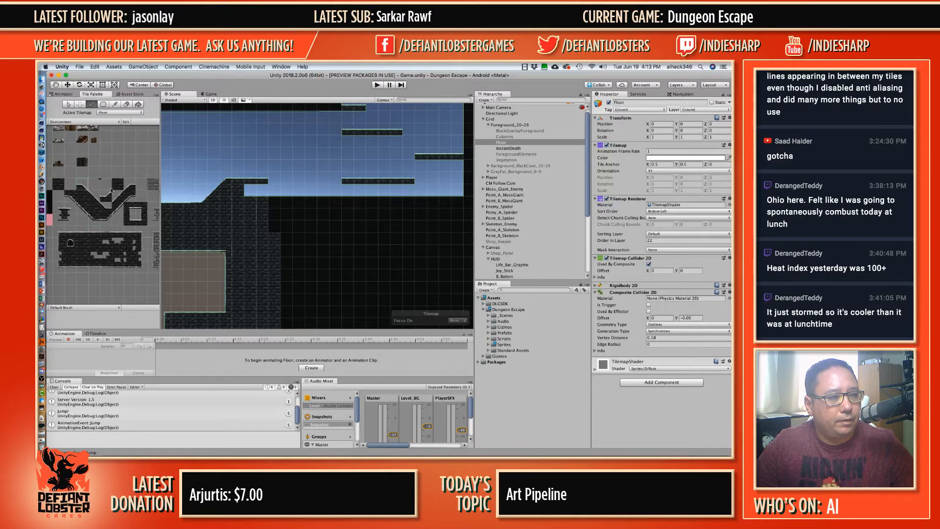
pyautogui.click(274, 182)
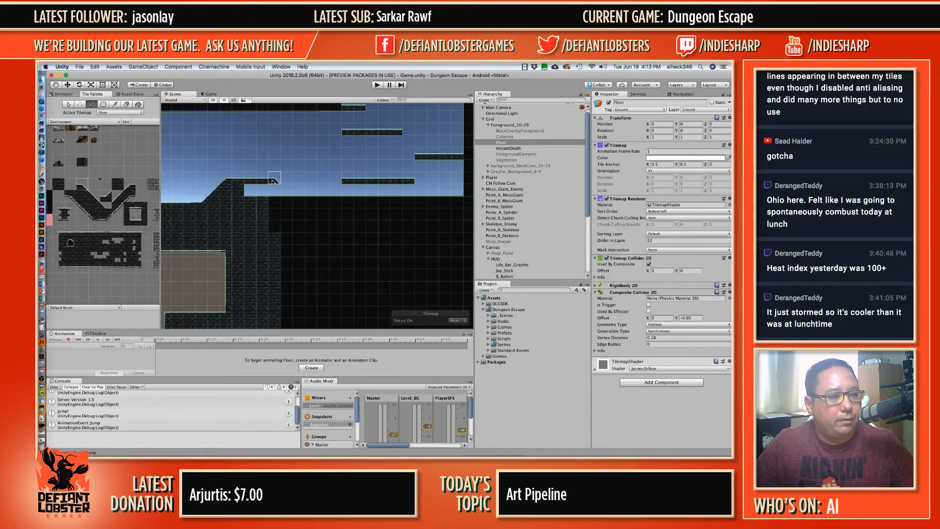
pyautogui.click(94, 196)
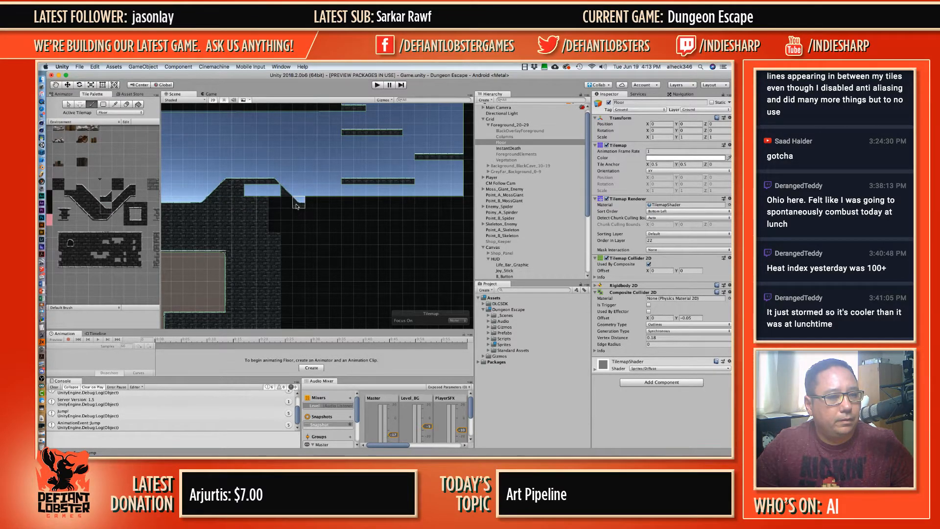
# Step: Clear the low floating platform's near end, lay flat floor tiles beyond the slope, and add a short wall rising to the platform
pyautogui.keyDown('shift'); pyautogui.moveTo(364, 184); pyautogui.dragTo(348, 180); pyautogui.keyUp('shift')
pyautogui.click(95, 233)
pyautogui.moveTo(309, 204); pyautogui.dragTo(338, 205)
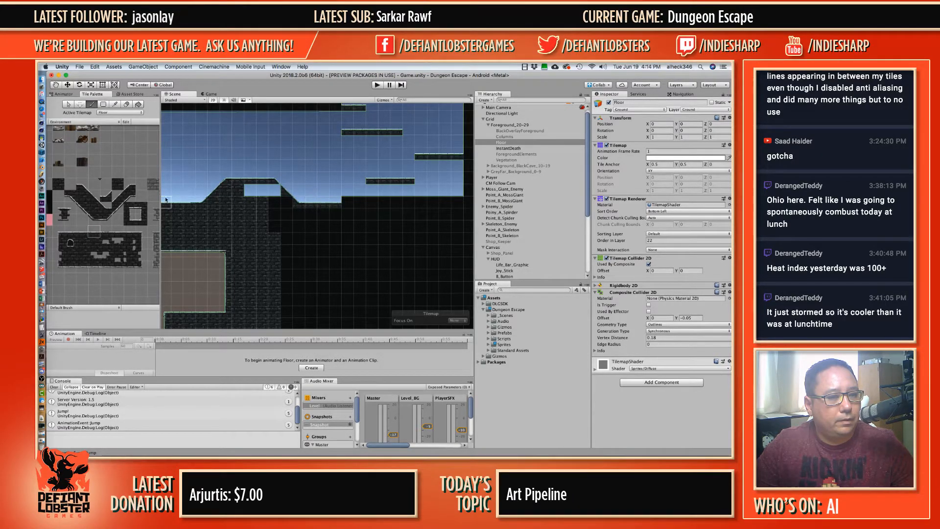
pyautogui.click(348, 203)
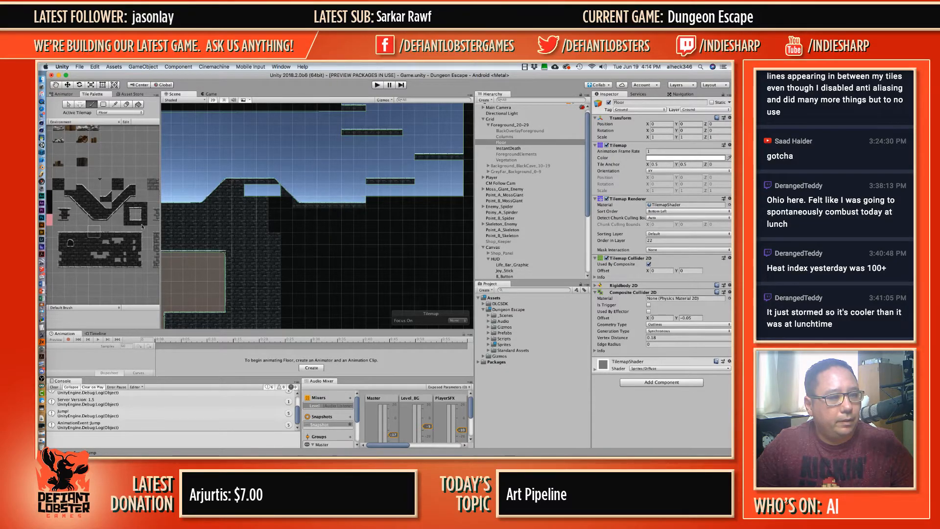
pyautogui.press('b')
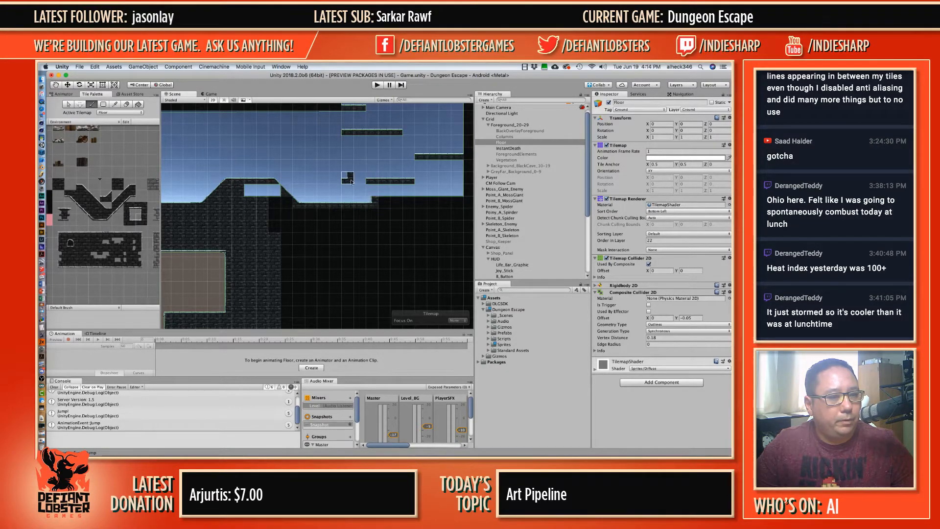
pyautogui.click(61, 244)
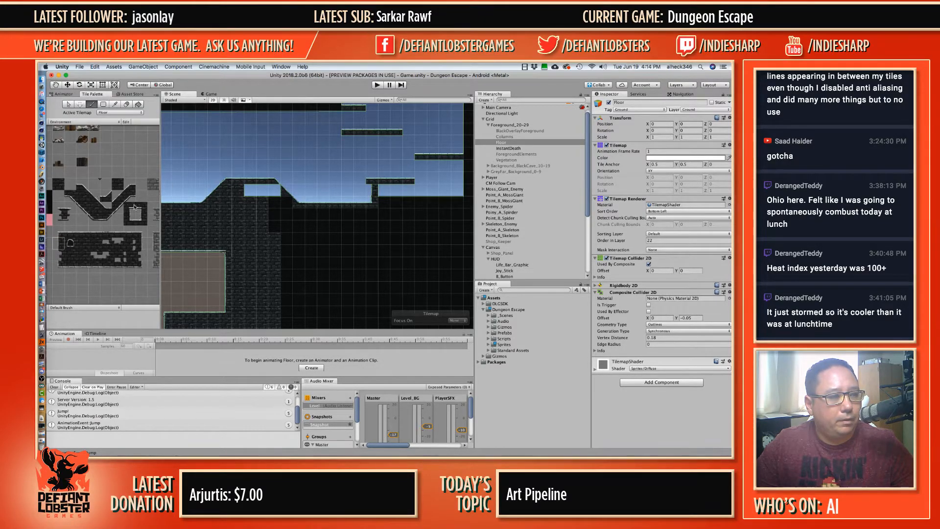
# Step: Fill the ground beneath the hill and flat dip with solid brick, building it up into stepped ledges beyond the dip
pyautogui.click(60, 234)
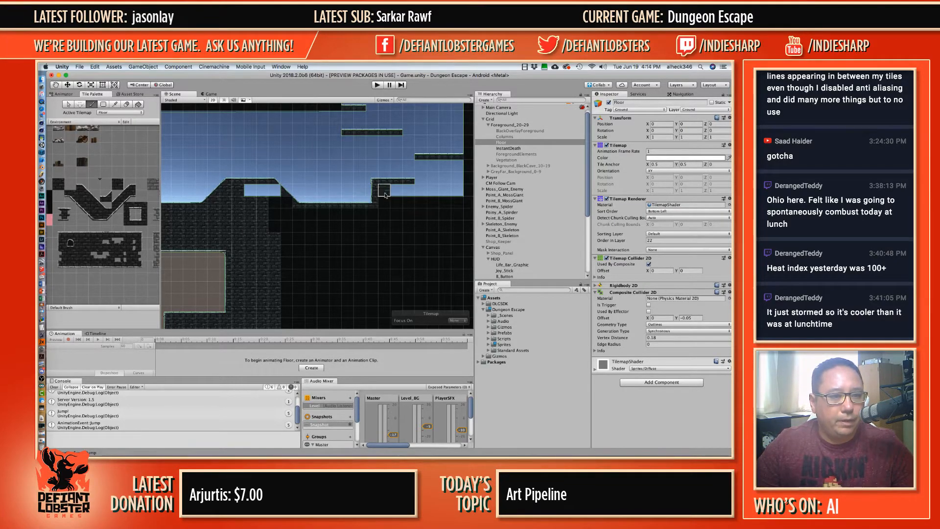
pyautogui.moveTo(385, 213)
pyautogui.mouseDown()
pyautogui.moveTo(274, 215)
pyautogui.moveTo(274, 198)
pyautogui.moveTo(252, 196)
pyautogui.moveTo(294, 228)
pyautogui.moveTo(385, 228)
pyautogui.moveTo(279, 242)
pyautogui.moveTo(382, 250)
pyautogui.moveTo(284, 254)
pyautogui.moveTo(296, 266)
pyautogui.mouseUp()
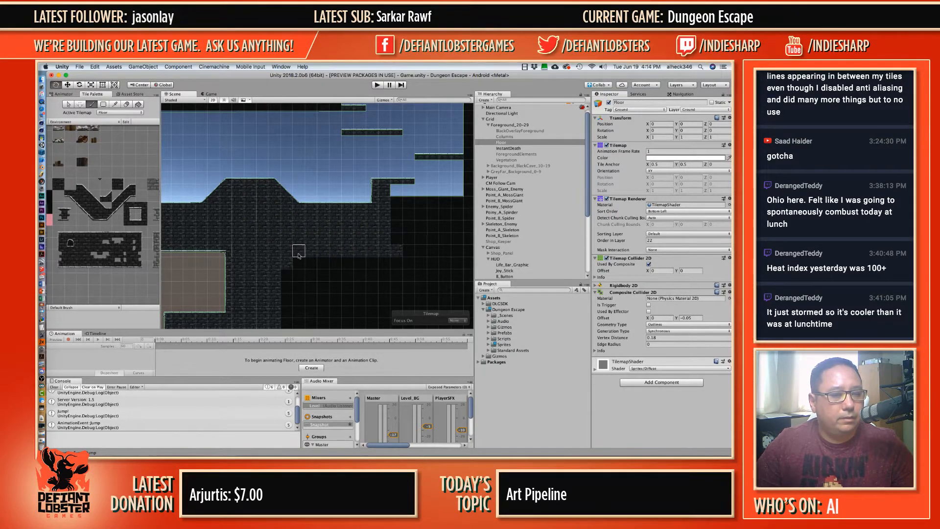
pyautogui.moveTo(296, 268); pyautogui.dragTo(313, 177, button='middle')
pyautogui.moveTo(313, 177)
pyautogui.mouseDown()
pyautogui.moveTo(306, 277)
pyautogui.moveTo(322, 170)
pyautogui.moveTo(330, 244)
pyautogui.mouseUp()
pyautogui.moveTo(379, 161); pyautogui.dragTo(259, 267, button='middle')
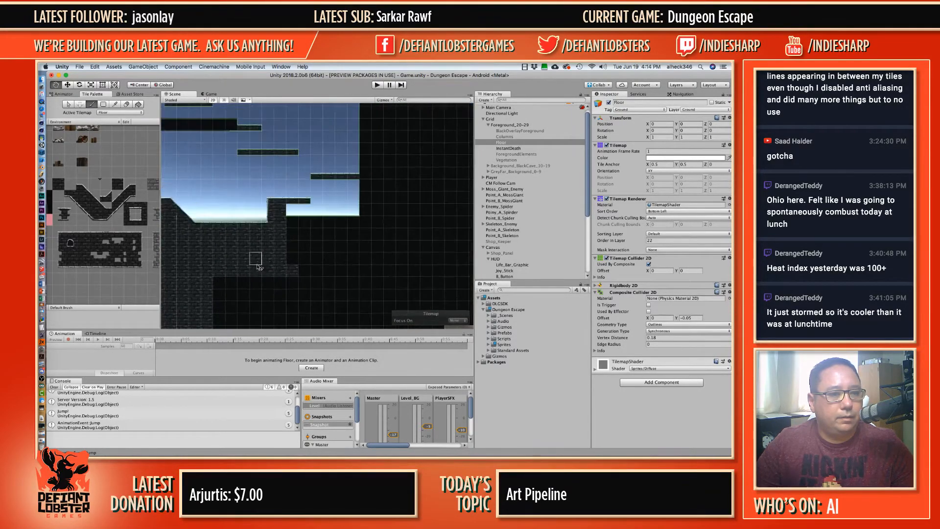
pyautogui.moveTo(285, 233)
pyautogui.mouseDown()
pyautogui.moveTo(293, 216)
pyautogui.moveTo(318, 211)
pyautogui.moveTo(329, 186)
pyautogui.moveTo(336, 210)
pyautogui.moveTo(329, 196)
pyautogui.moveTo(355, 193)
pyautogui.moveTo(365, 233)
pyautogui.moveTo(305, 225)
pyautogui.moveTo(336, 221)
pyautogui.moveTo(295, 244)
pyautogui.moveTo(296, 257)
pyautogui.moveTo(364, 259)
pyautogui.mouseUp()
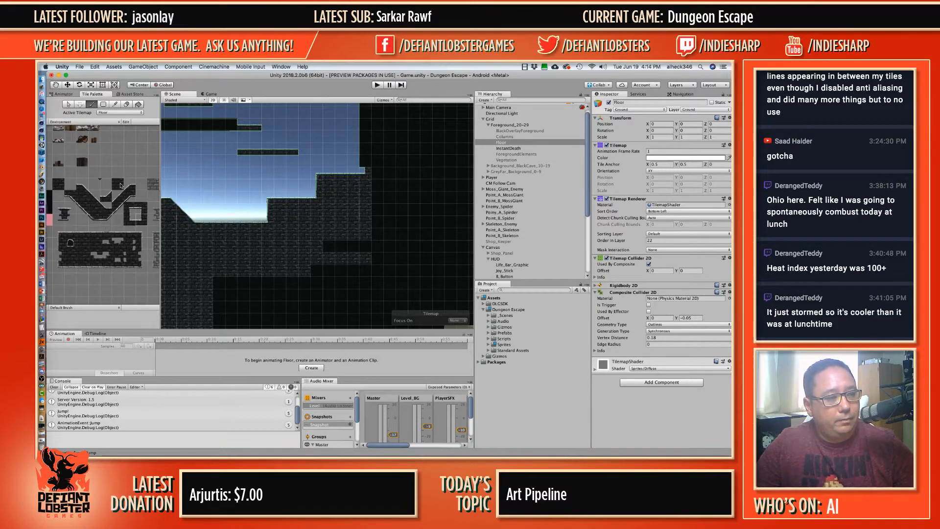
# Step: Extend the highest ledge and raise a tall boundary wall at its end, backed with solid brick
pyautogui.moveTo(378, 171)
pyautogui.mouseDown()
pyautogui.moveTo(378, 247)
pyautogui.moveTo(391, 171)
pyautogui.moveTo(414, 247)
pyautogui.moveTo(416, 161)
pyautogui.mouseUp()
pyautogui.moveTo(417, 161); pyautogui.dragTo(376, 261, button='middle')
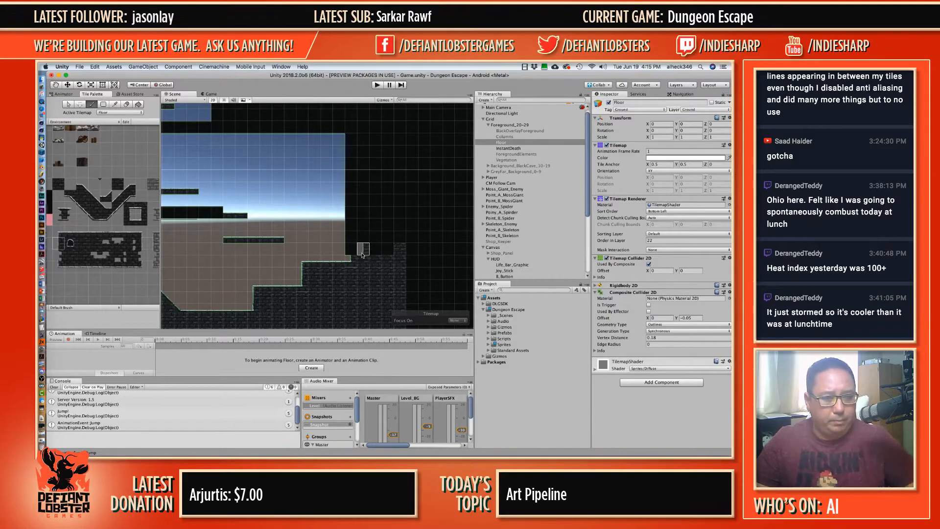
pyautogui.moveTo(354, 254); pyautogui.dragTo(353, 146)
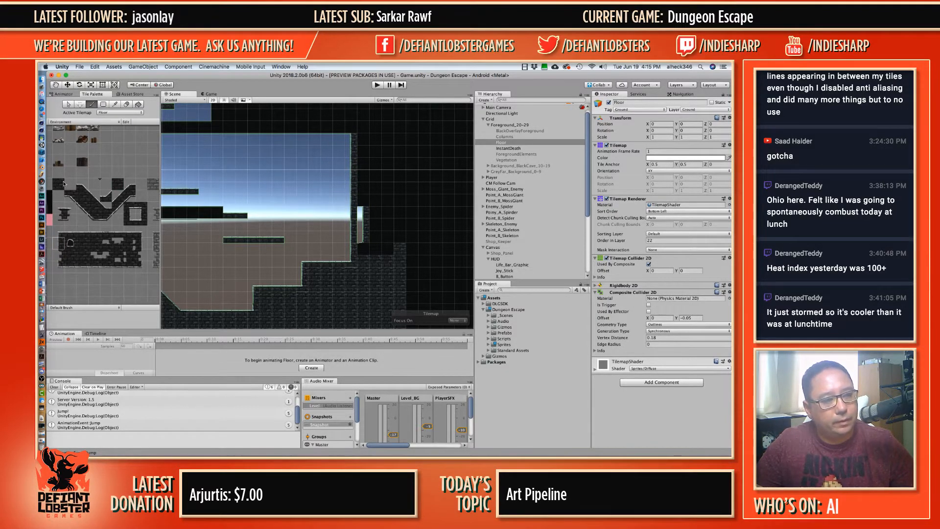
pyautogui.moveTo(364, 217)
pyautogui.mouseDown()
pyautogui.moveTo(373, 250)
pyautogui.moveTo(399, 213)
pyautogui.moveTo(399, 143)
pyautogui.moveTo(369, 146)
pyautogui.moveTo(362, 203)
pyautogui.moveTo(382, 241)
pyautogui.moveTo(375, 148)
pyautogui.moveTo(388, 250)
pyautogui.mouseUp()
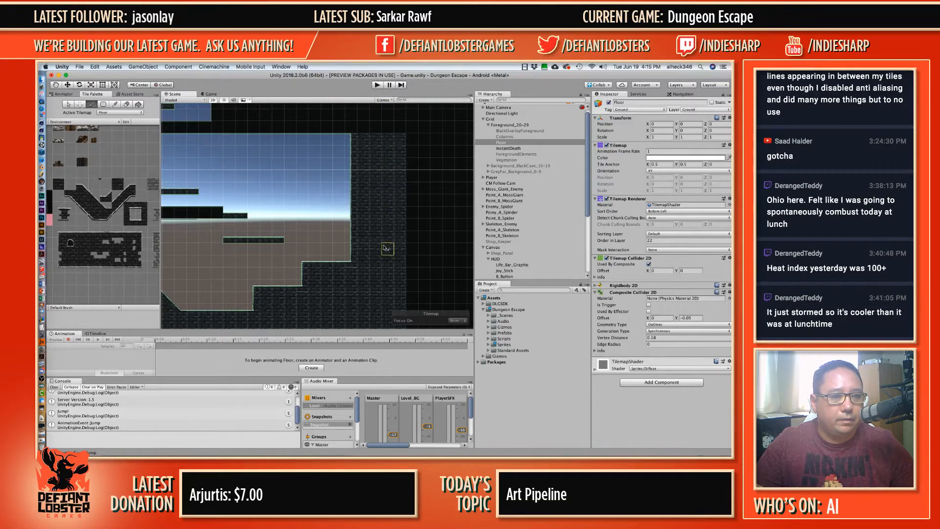
# Step: Thicken the low floating platform above the ledges with an end corner and a row of ceiling-edge tiles along its underside
pyautogui.moveTo(266, 238); pyautogui.dragTo(323, 147, button='middle')
pyautogui.scroll(-2, 324, 186)
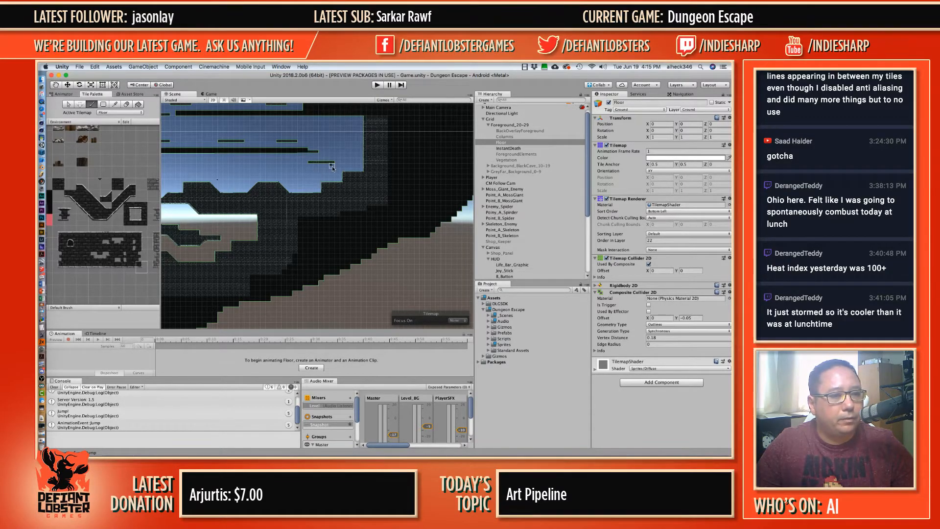
pyautogui.scroll(5, 335, 165)
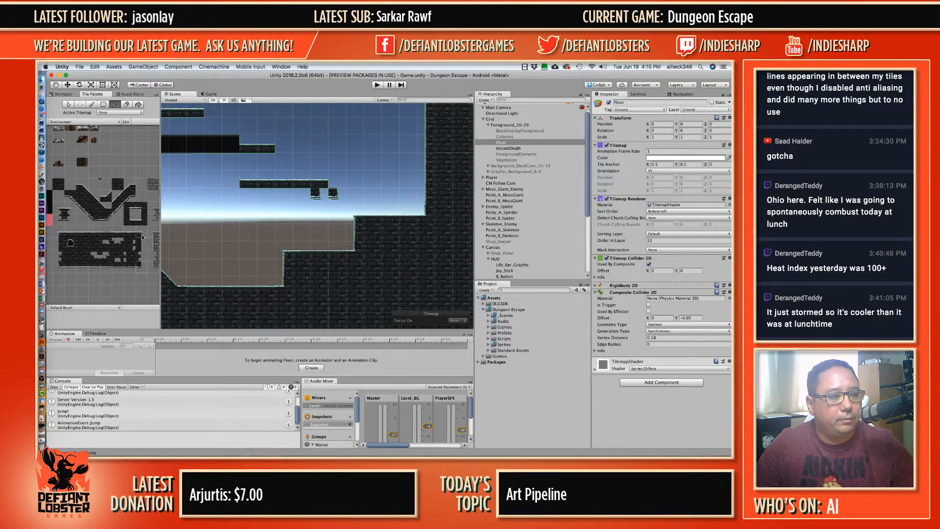
pyautogui.press('b')
pyautogui.click(333, 184)
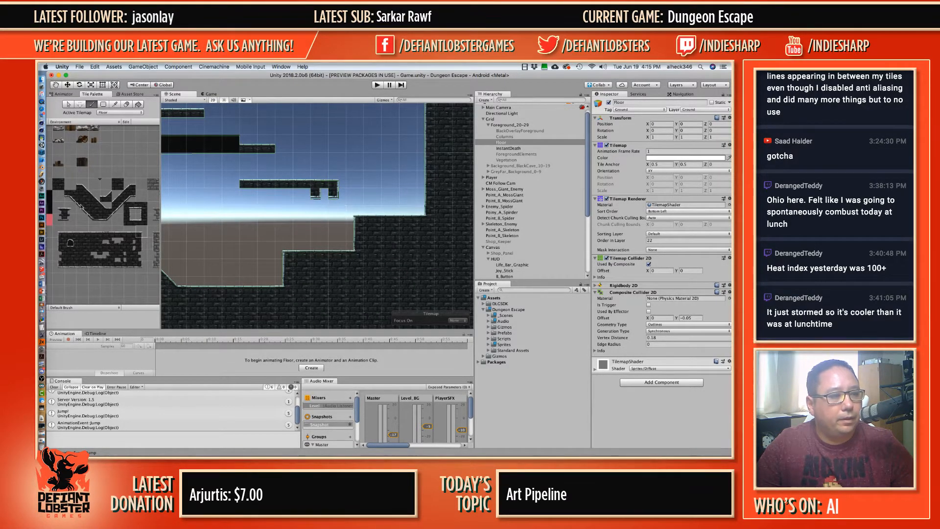
pyautogui.click(94, 268)
pyautogui.moveTo(299, 194)
pyautogui.mouseDown()
pyautogui.moveTo(323, 194)
pyautogui.moveTo(268, 195)
pyautogui.mouseUp()
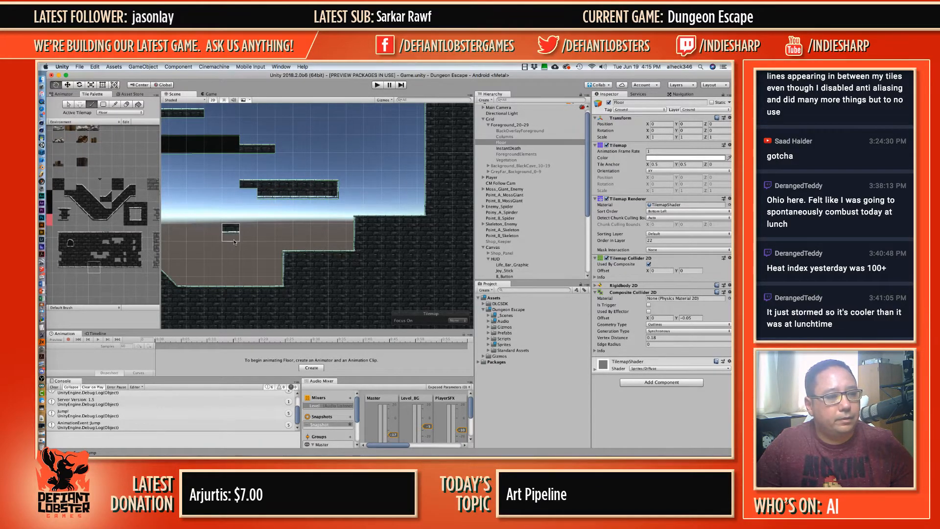
# Step: Shorten the thickened floating platform at the end facing the boundary wall and close it with wall-edge and corner tiles
pyautogui.moveTo(235, 232); pyautogui.dragTo(317, 212, button='middle')
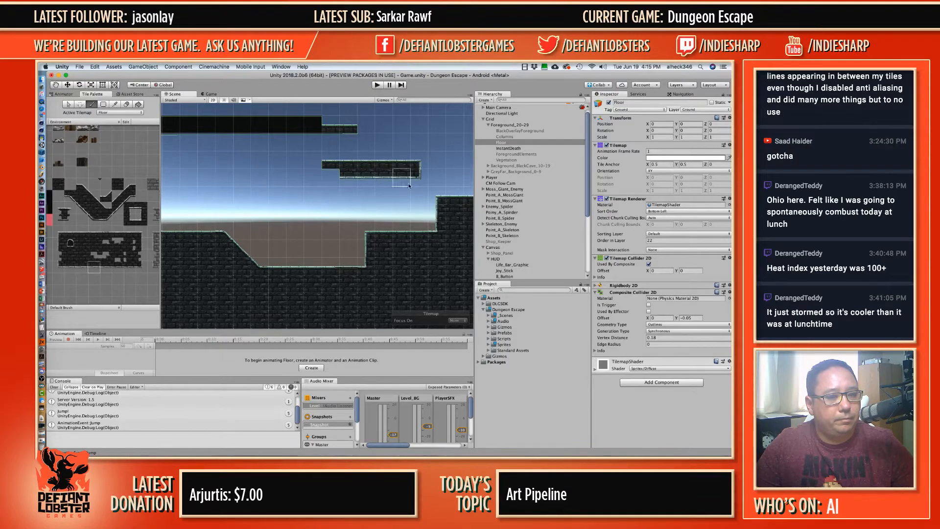
pyautogui.keyDown('shift'); pyautogui.click(424, 169); pyautogui.keyUp('shift')
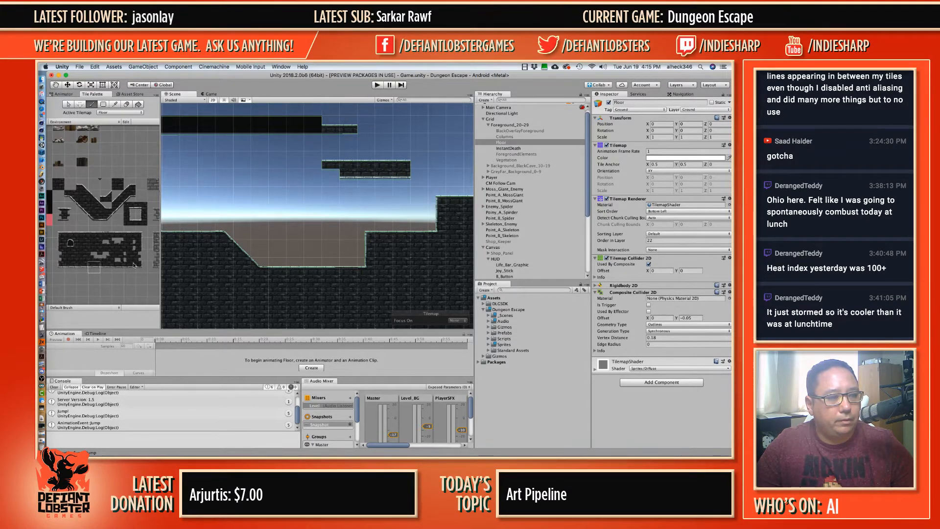
pyautogui.keyDown('shift'); pyautogui.click(406, 175); pyautogui.keyUp('shift')
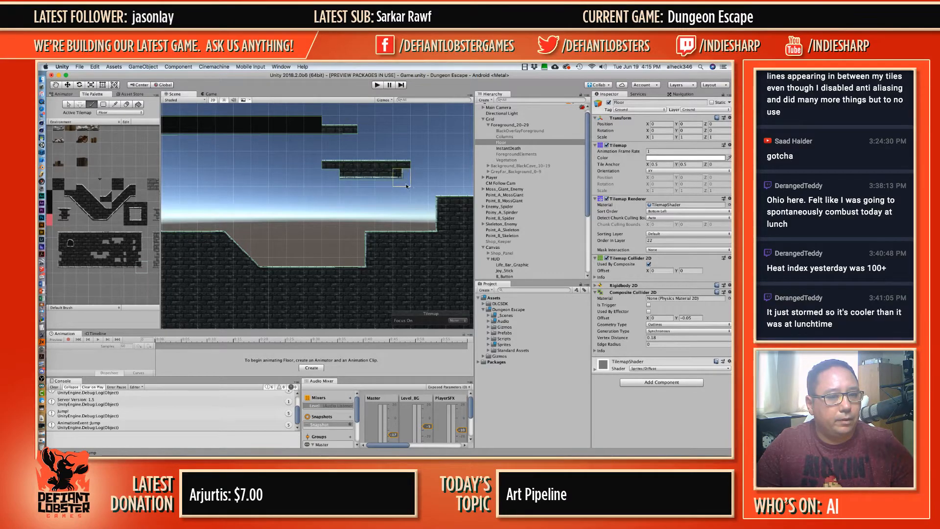
pyautogui.keyDown('shift'); pyautogui.click(406, 163); pyautogui.keyUp('shift')
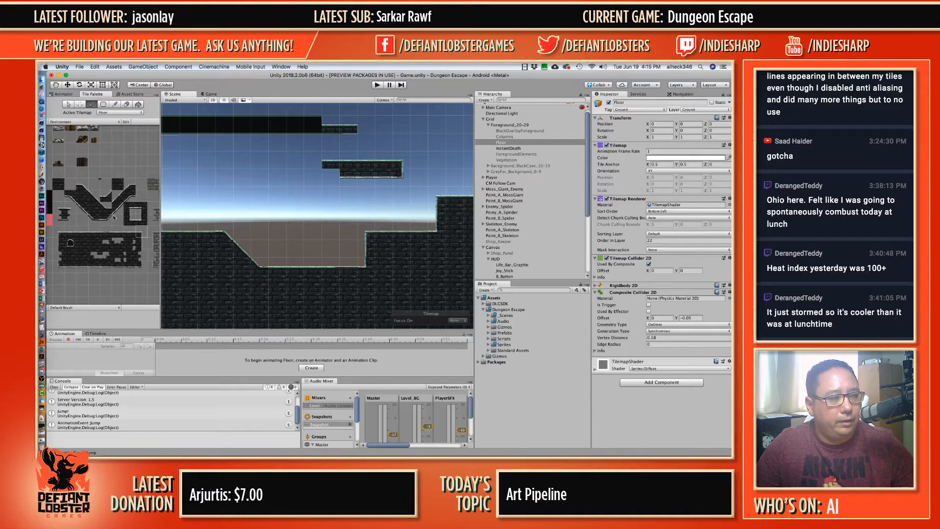
# Step: Slope the platform's underside downward with diagonal ceiling tiles and continue it with a flat row of ceiling-edge tiles
pyautogui.click(130, 196)
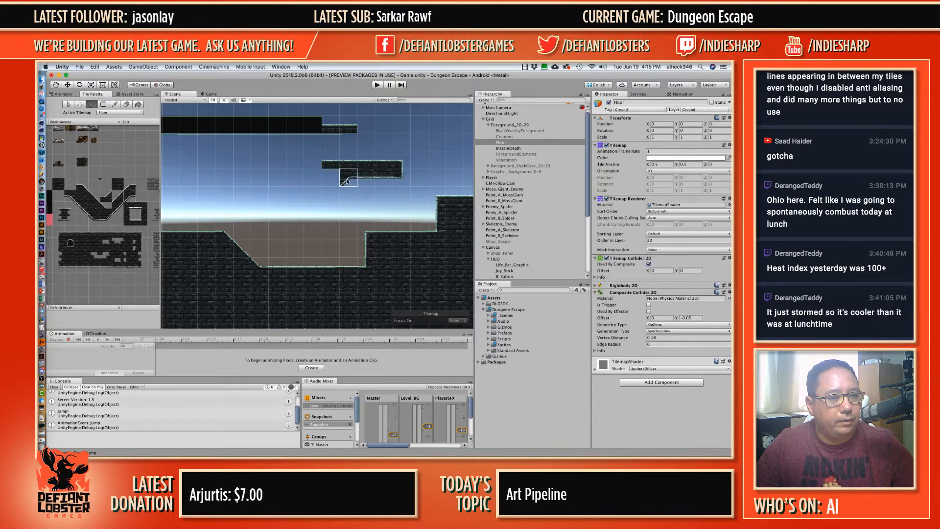
pyautogui.click(344, 182)
pyautogui.click(125, 206)
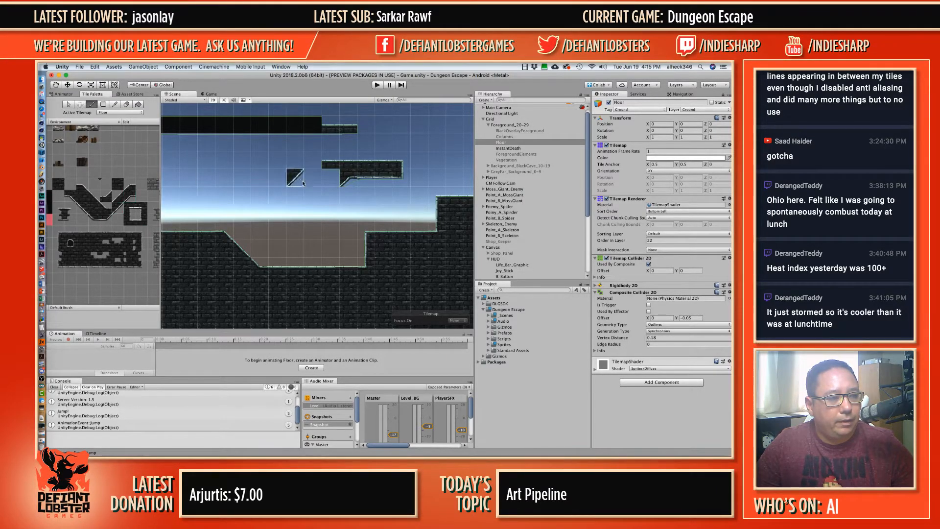
pyautogui.click(331, 195)
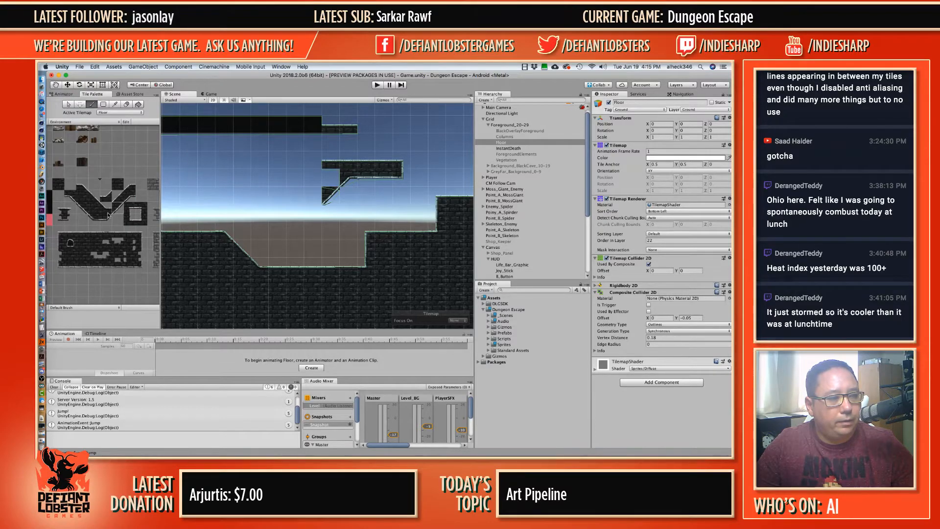
pyautogui.click(313, 209)
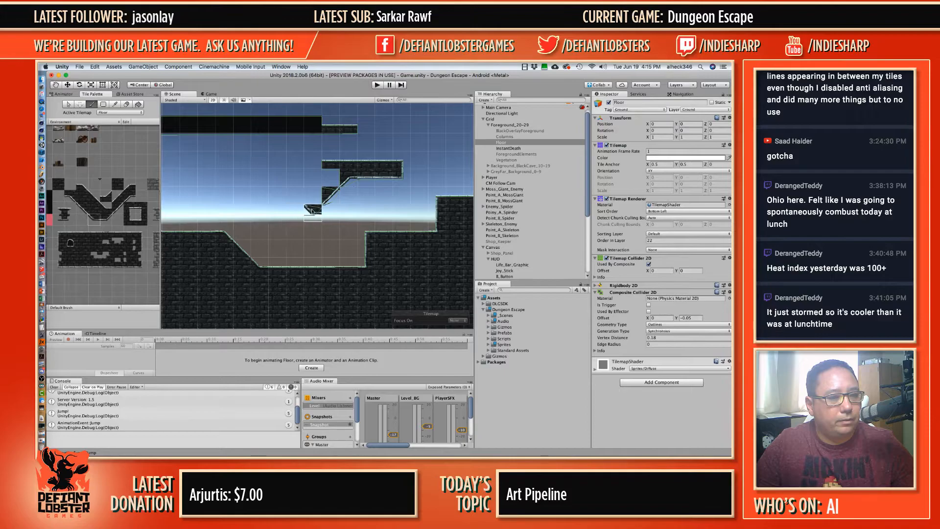
pyautogui.press('super+z')
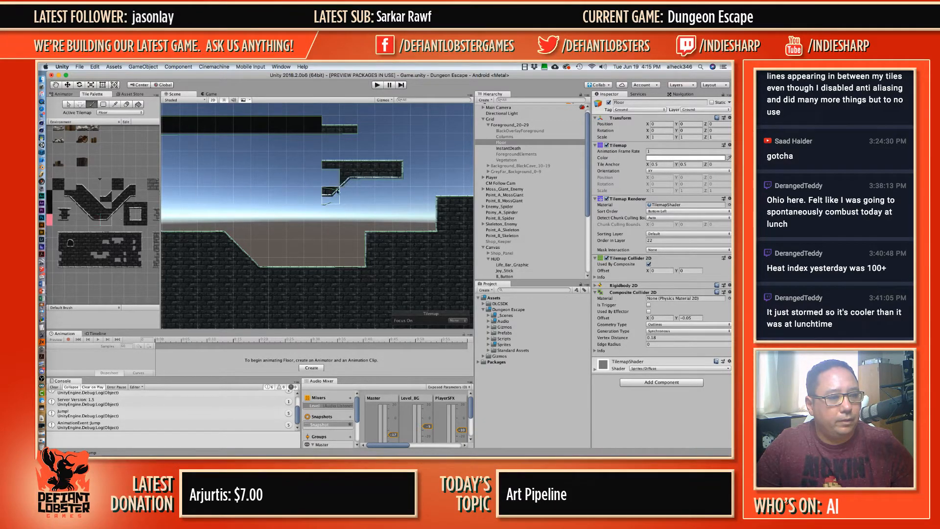
pyautogui.click(94, 266)
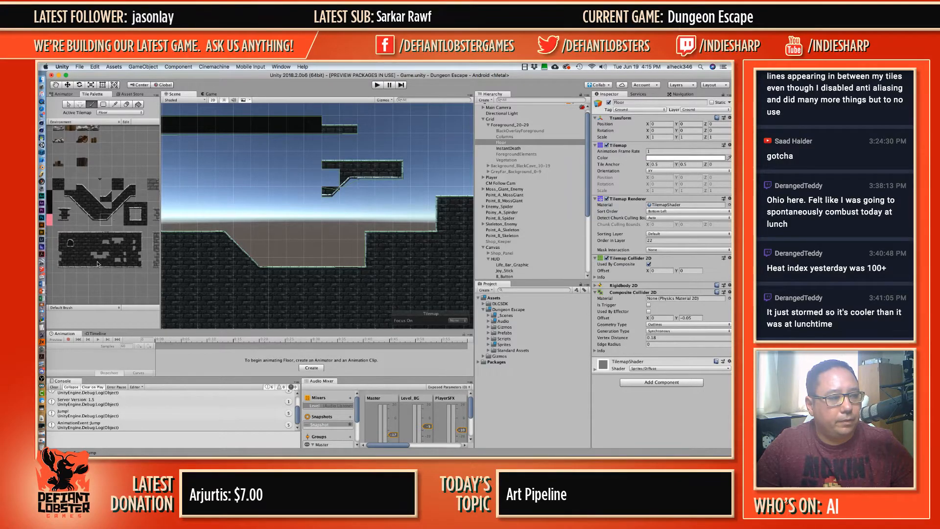
pyautogui.moveTo(307, 203); pyautogui.dragTo(279, 203)
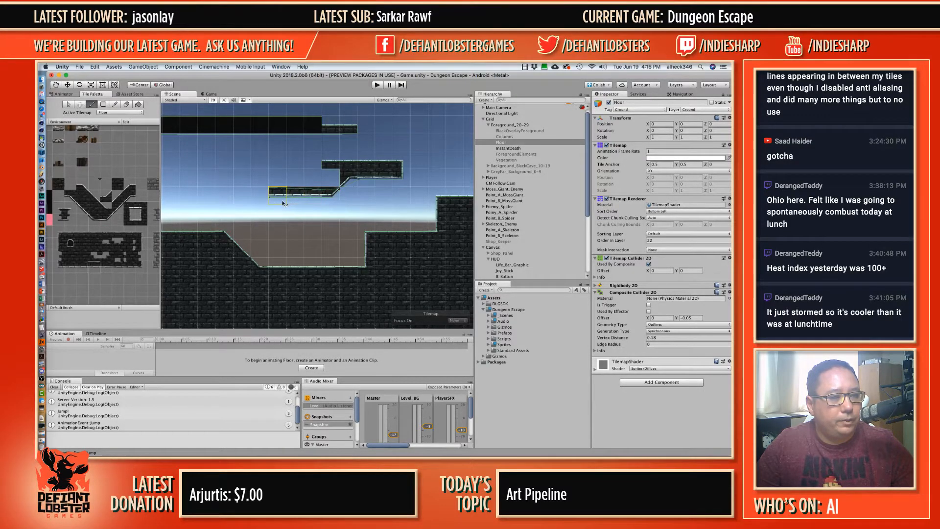
# Step: Slope the underside back up past the flat row with diagonal ceiling tiles, and fill the hanging shape with solid brick
pyautogui.click(94, 220)
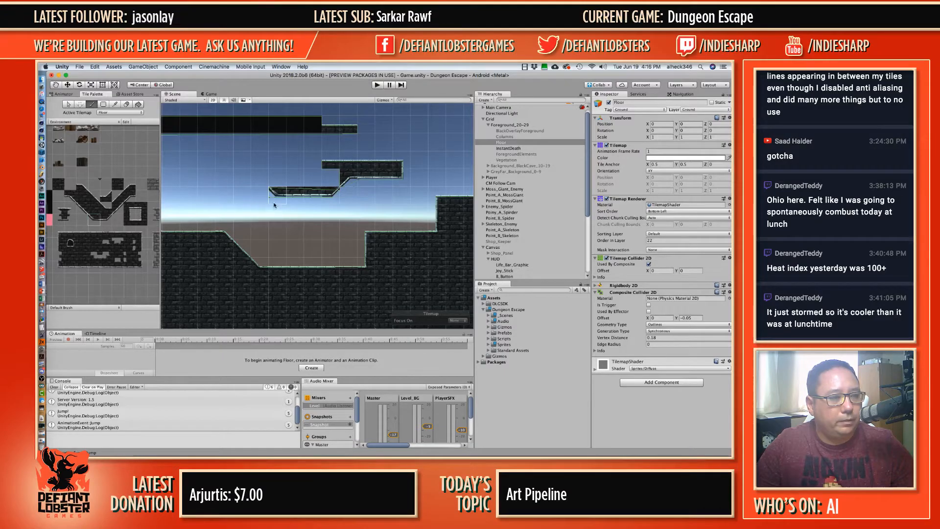
pyautogui.click(84, 210)
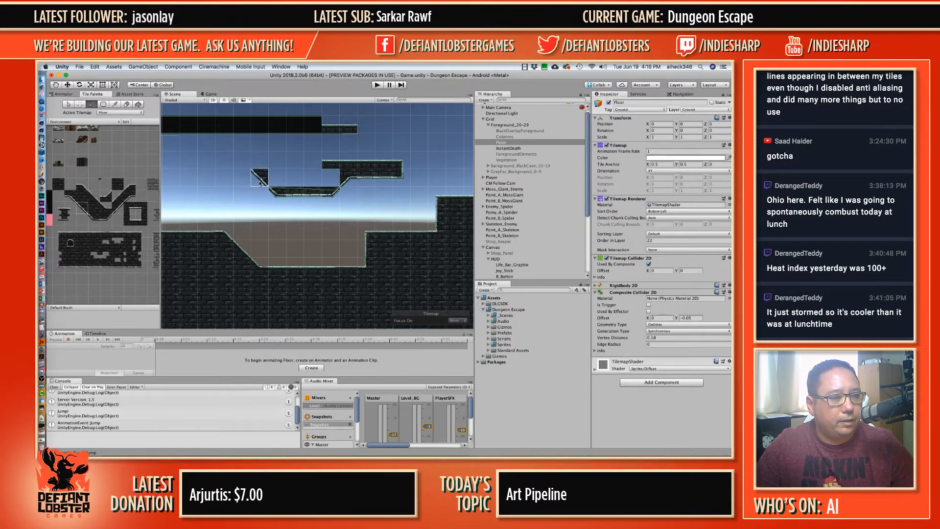
pyautogui.click(258, 177)
pyautogui.moveTo(252, 190)
pyautogui.mouseDown(button='middle')
pyautogui.moveTo(453, 193)
pyautogui.moveTo(364, 193)
pyautogui.mouseUp(button='middle')
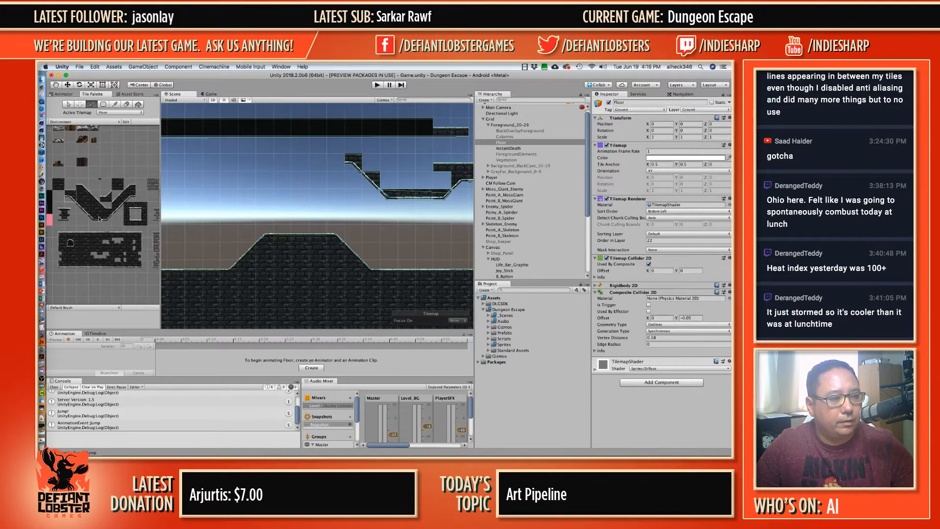
pyautogui.moveTo(370, 180)
pyautogui.mouseDown()
pyautogui.moveTo(371, 161)
pyautogui.moveTo(445, 184)
pyautogui.mouseUp()
pyautogui.moveTo(414, 182); pyautogui.dragTo(310, 187, button='middle')
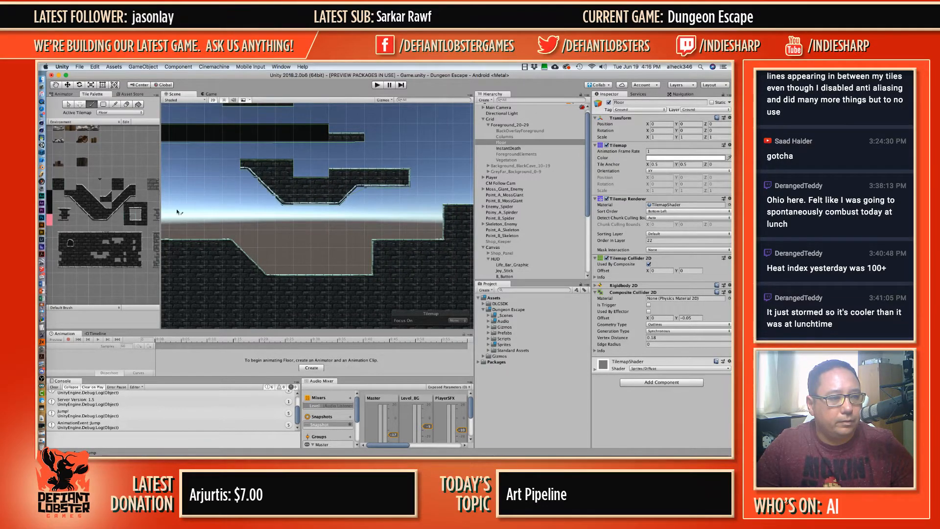
# Step: Join the hanging rock to the platform above with a wall at its far end, and fill the enclosed gap with solid brick
pyautogui.click(352, 165)
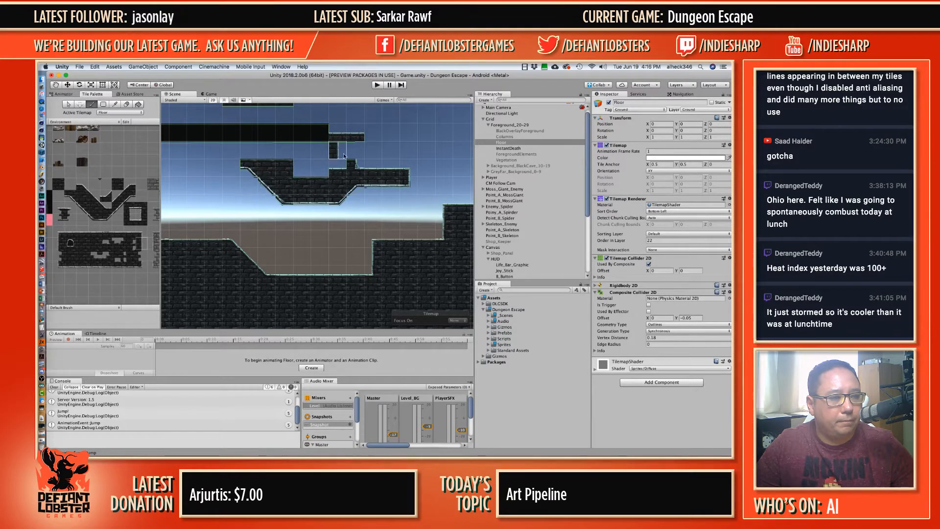
pyautogui.click(351, 150)
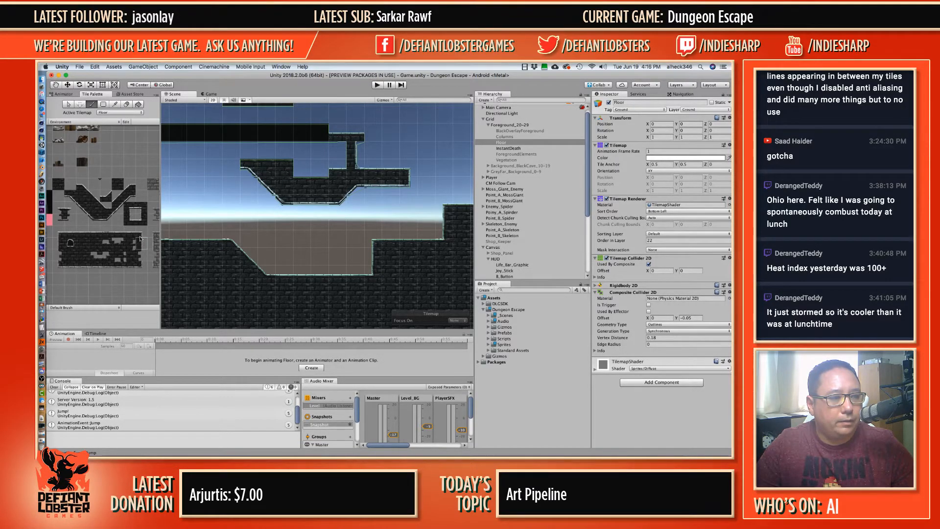
pyautogui.click(355, 138)
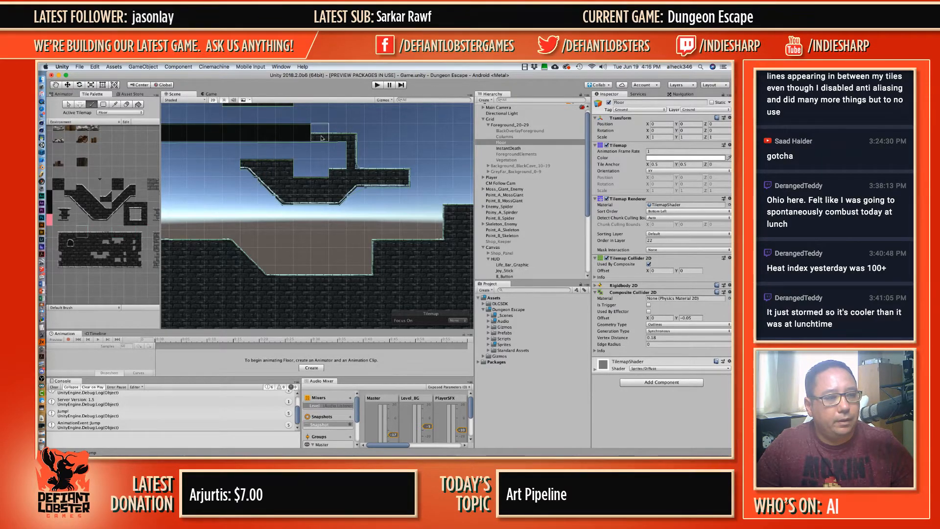
pyautogui.moveTo(329, 132); pyautogui.dragTo(244, 131)
pyautogui.moveTo(213, 132); pyautogui.dragTo(291, 176, button='middle')
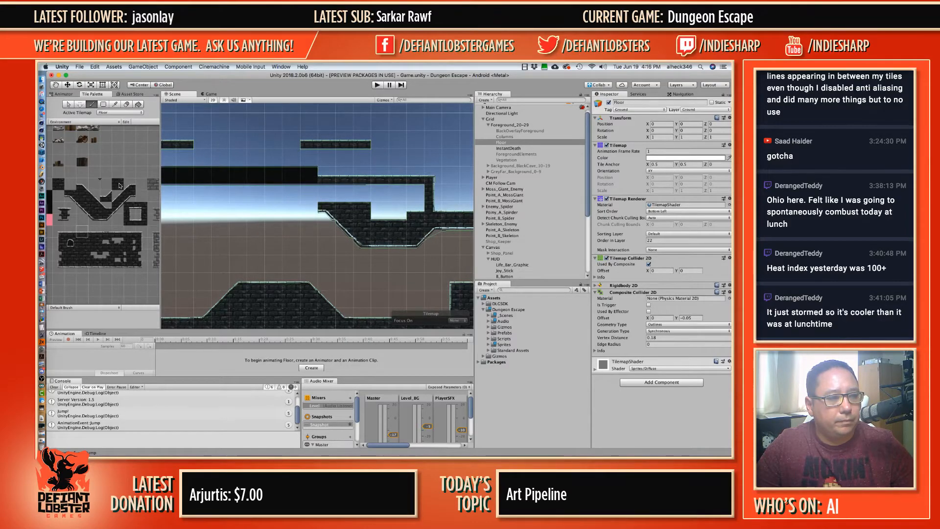
pyautogui.moveTo(321, 195); pyautogui.dragTo(417, 212)
pyautogui.scroll(-2, 396, 224)
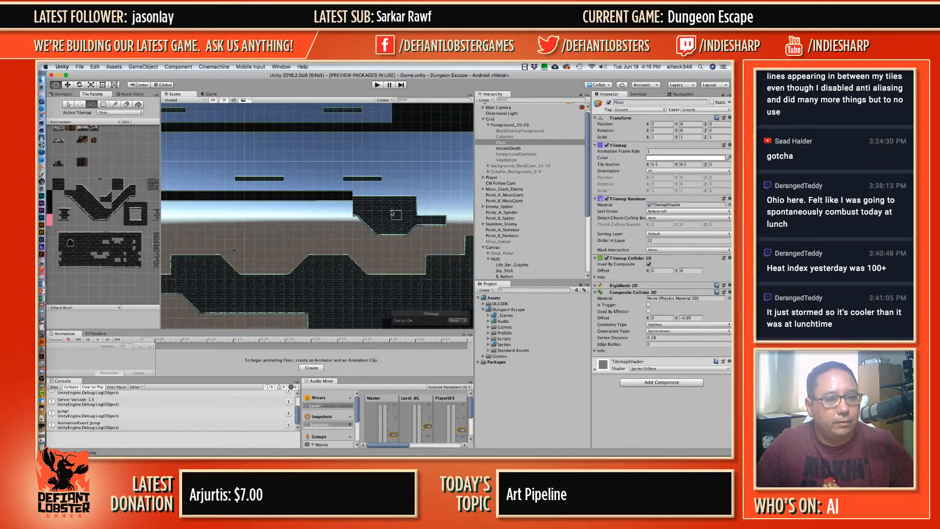
# Step: Extend a flat row of ceiling-edge tiles out from the hanging rock and slope it downward with diagonal ceiling tiles
pyautogui.moveTo(392, 214); pyautogui.dragTo(352, 188, button='middle')
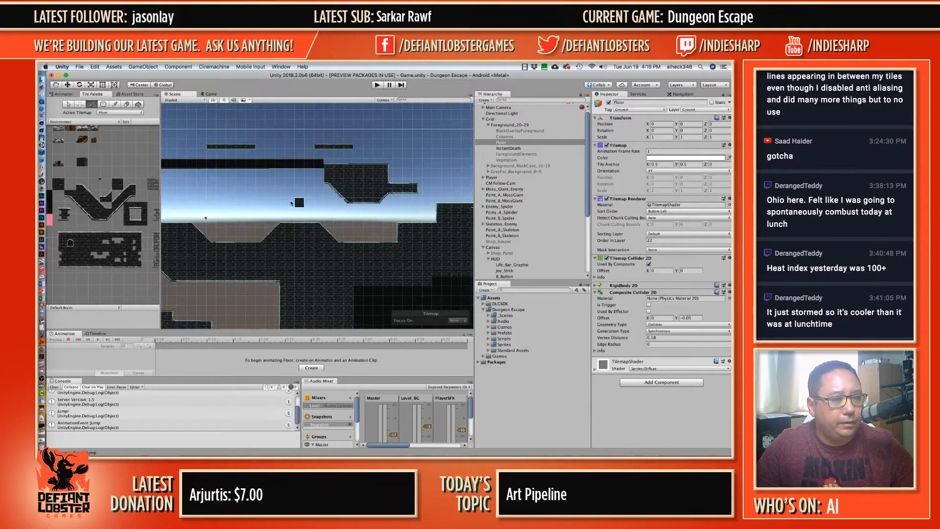
pyautogui.moveTo(275, 204); pyautogui.dragTo(390, 190, button='middle')
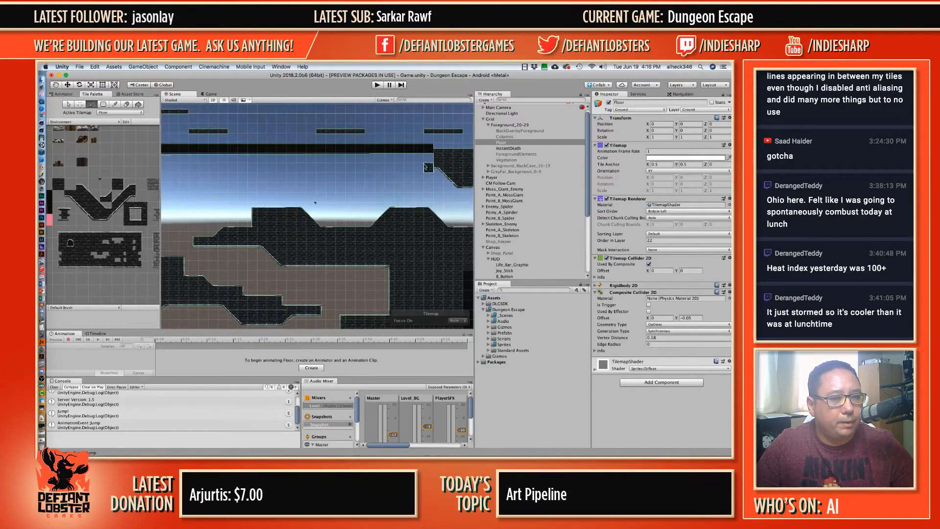
pyautogui.moveTo(290, 178); pyautogui.dragTo(256, 179, button='middle')
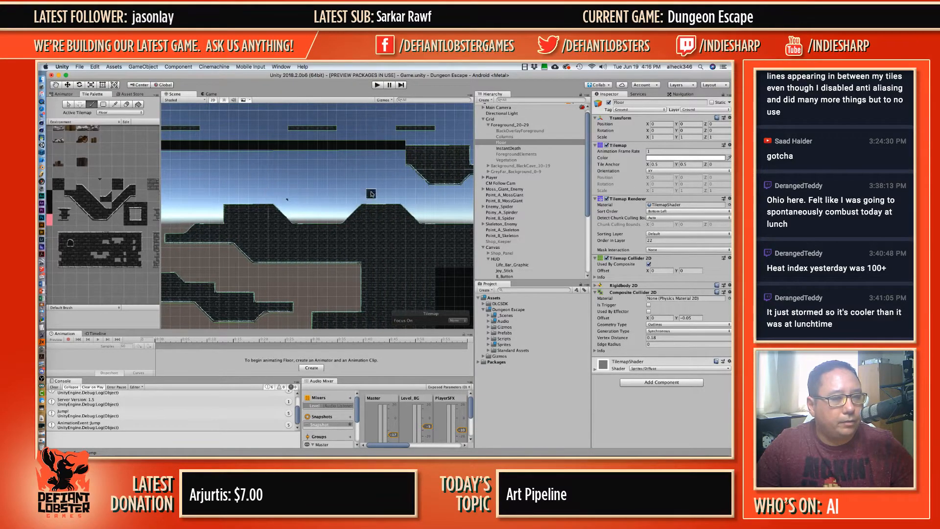
pyautogui.moveTo(386, 193); pyautogui.dragTo(319, 174, button='middle')
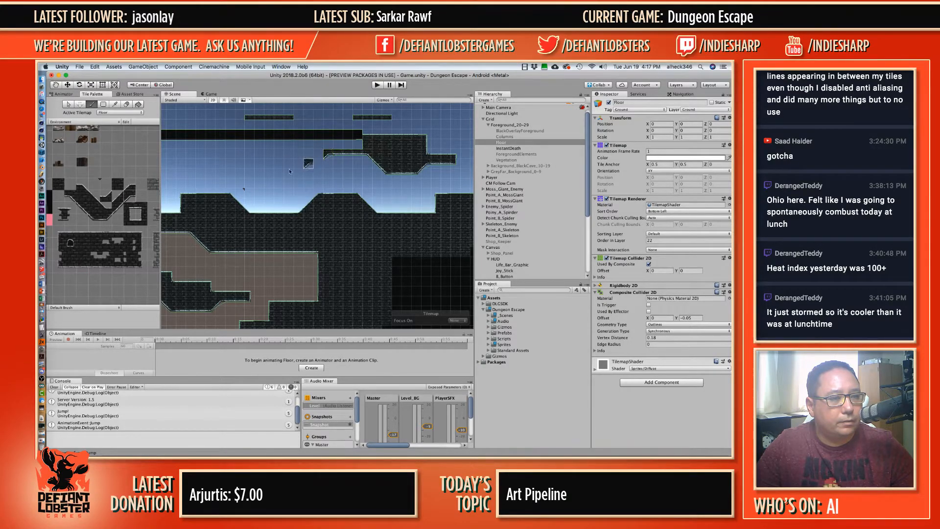
pyautogui.click(317, 167)
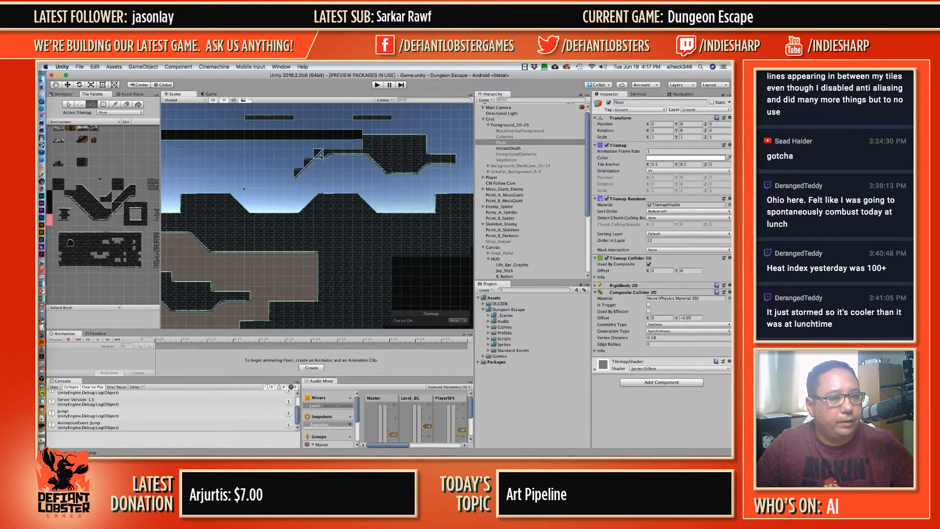
pyautogui.click(106, 212)
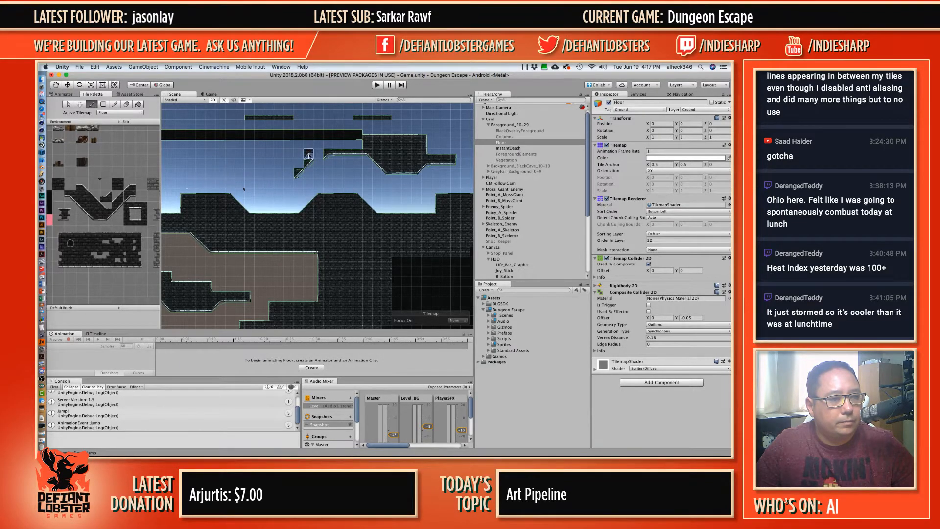
pyautogui.moveTo(308, 159); pyautogui.dragTo(319, 154)
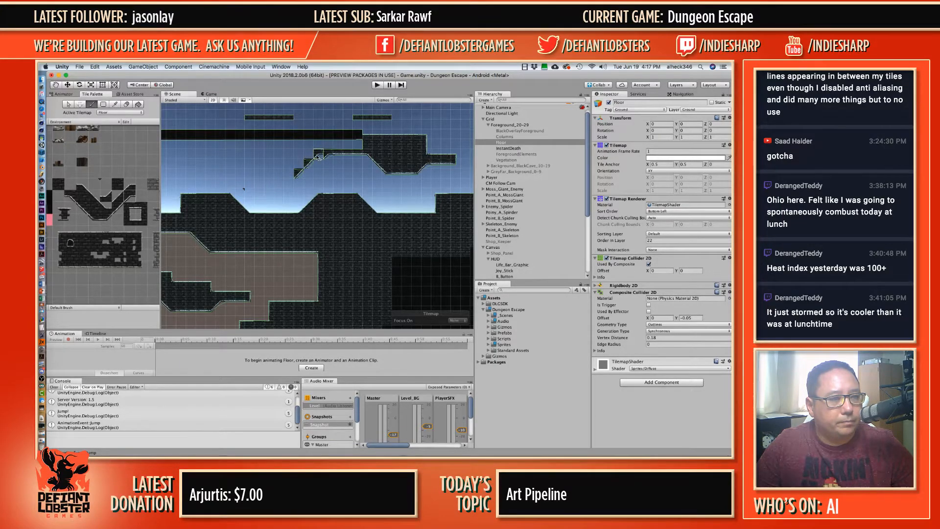
# Step: Fill the space above the new slope with solid brick and continue the underside with a flat row of ceiling-edge tiles
pyautogui.click(81, 265)
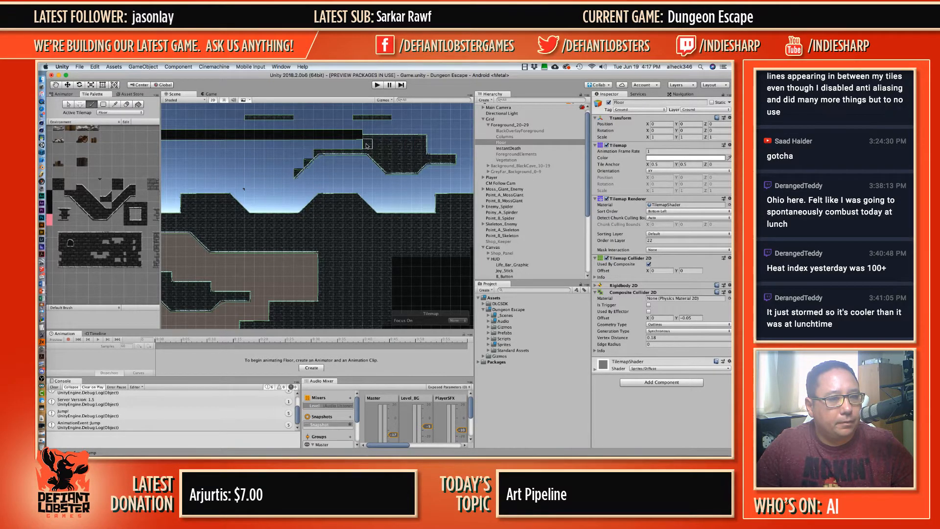
pyautogui.moveTo(372, 146)
pyautogui.mouseDown()
pyautogui.moveTo(307, 147)
pyautogui.moveTo(297, 169)
pyautogui.mouseUp()
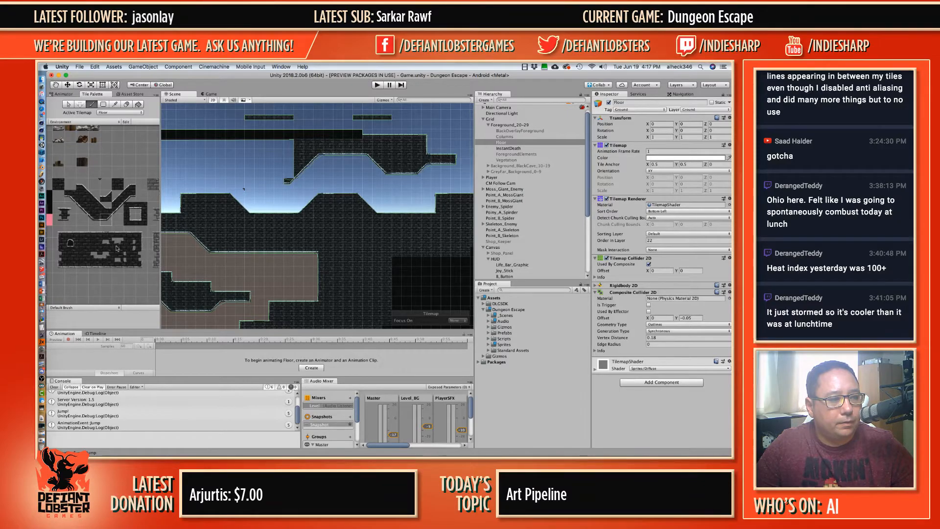
pyautogui.click(74, 267)
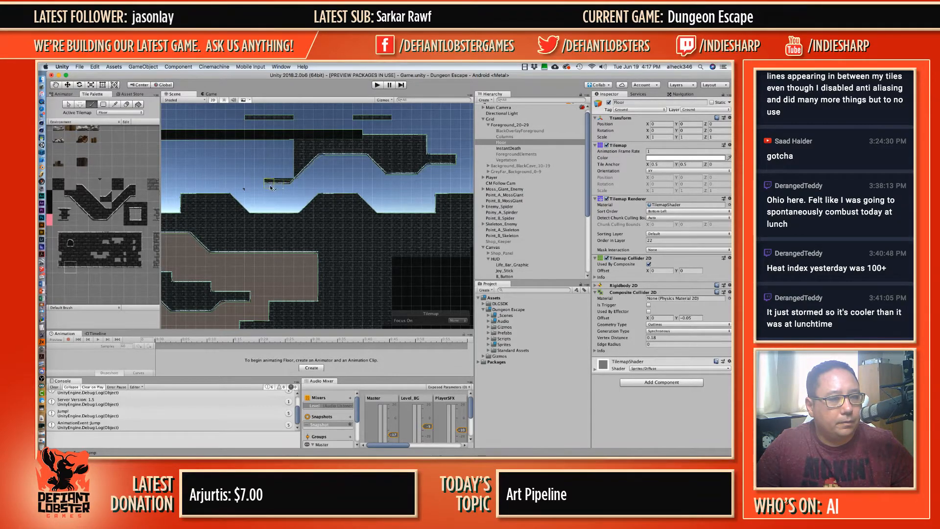
pyautogui.keyDown('ctrl'); pyautogui.click(240, 185); pyautogui.keyUp('ctrl')
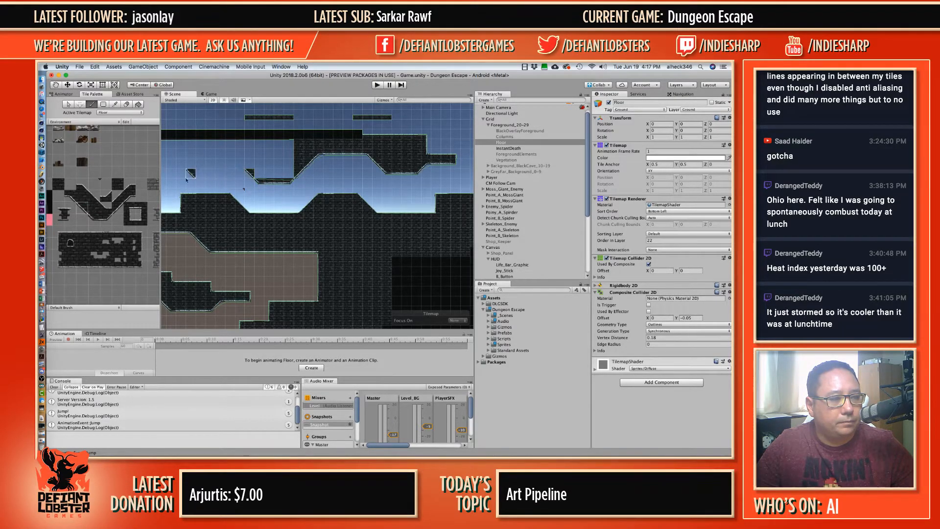
# Step: Slope the underside back up with diagonal ceiling tiles and fill the second hanging rock with solid brick
pyautogui.click(240, 163)
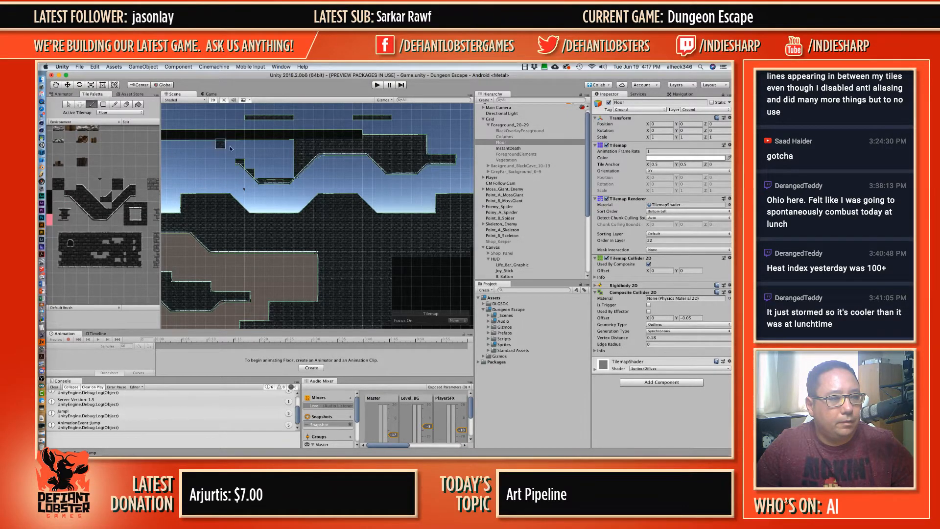
pyautogui.moveTo(234, 143)
pyautogui.mouseDown()
pyautogui.moveTo(256, 165)
pyautogui.moveTo(271, 154)
pyautogui.moveTo(287, 166)
pyautogui.moveTo(289, 176)
pyautogui.moveTo(250, 183)
pyautogui.mouseUp()
pyautogui.scroll(1, 292, 189)
pyautogui.scroll(8, 292, 188)
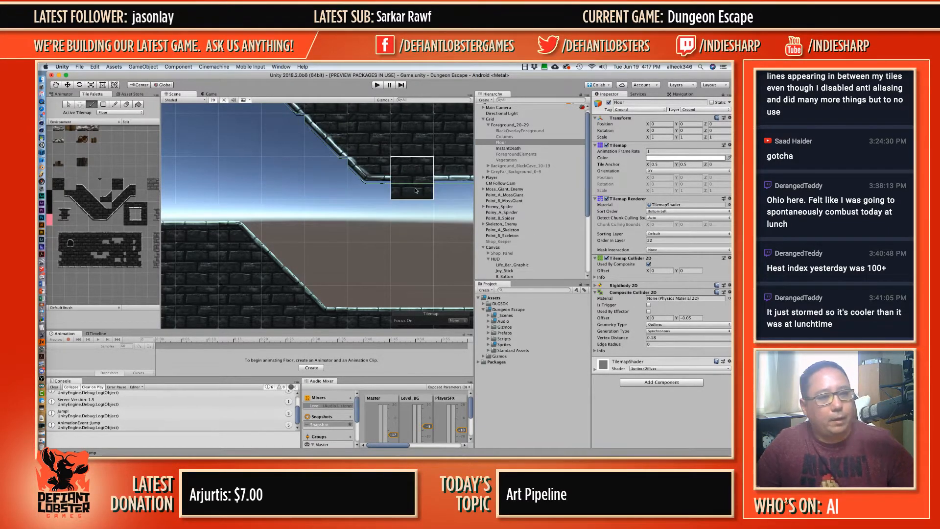
pyautogui.scroll(-4, 403, 221)
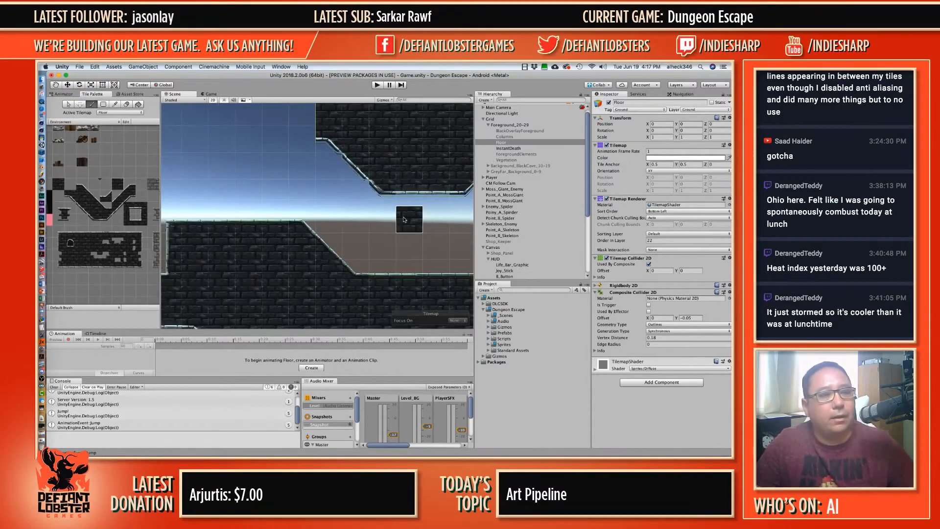
# Step: Continue the ceiling from the second hanging rock toward the boundary wall with a flat row of ceiling-edge tiles
pyautogui.click(83, 263)
pyautogui.moveTo(343, 153); pyautogui.dragTo(206, 153)
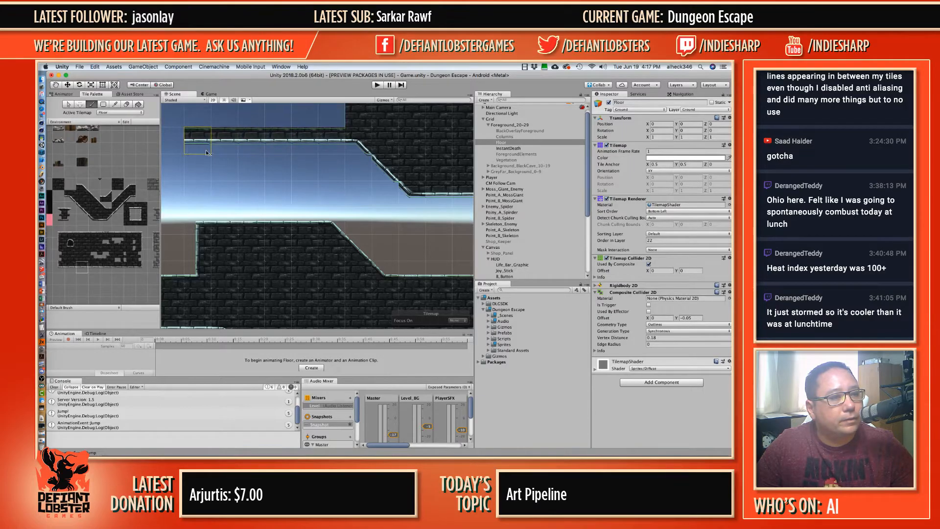
pyautogui.scroll(-2, 243, 166)
# Step: Slope the ceiling down toward the boundary wall with diagonal tiles and extend it with another flat row of ceiling-edge tiles
pyautogui.moveTo(244, 165); pyautogui.dragTo(265, 225, button='middle')
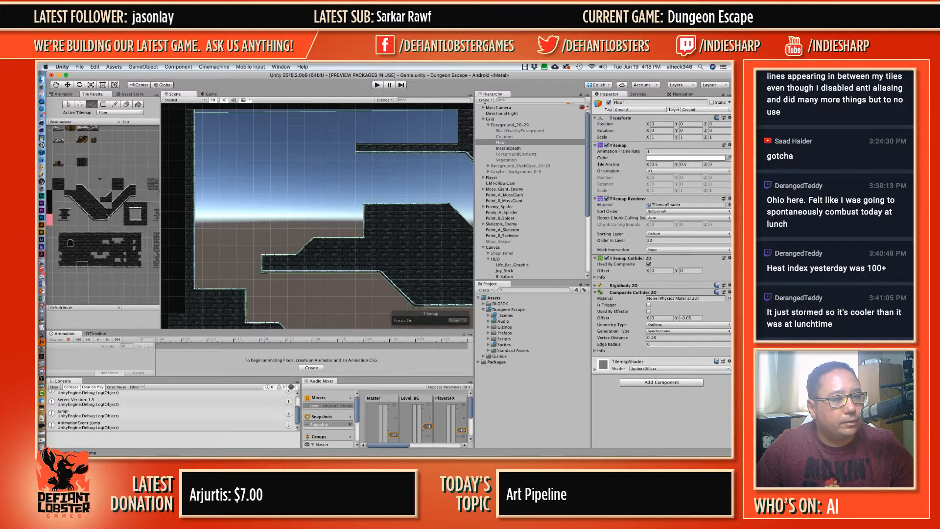
pyautogui.click(133, 195)
pyautogui.click(346, 151)
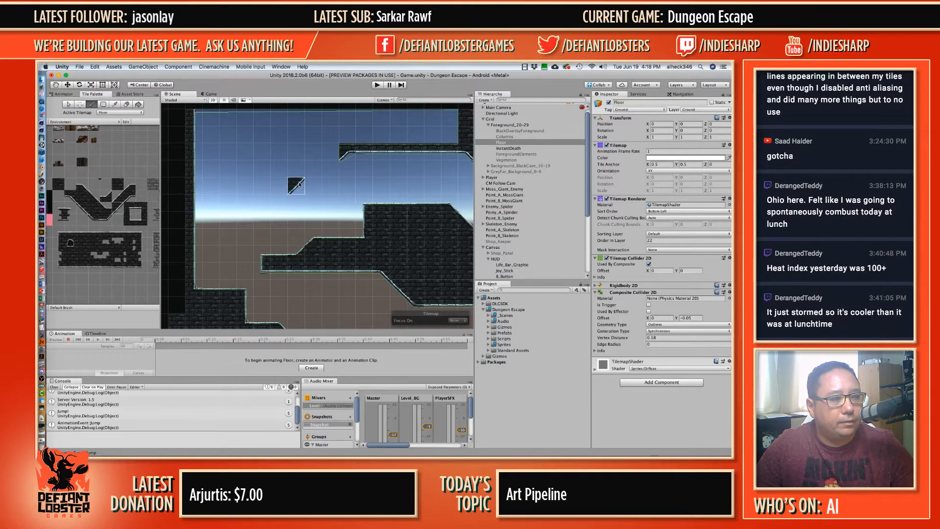
pyautogui.click(330, 167)
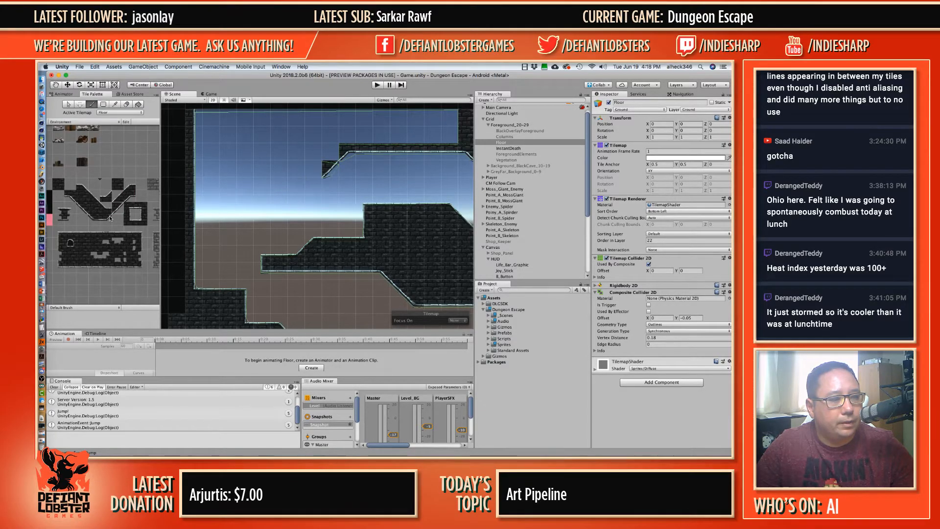
pyautogui.click(314, 186)
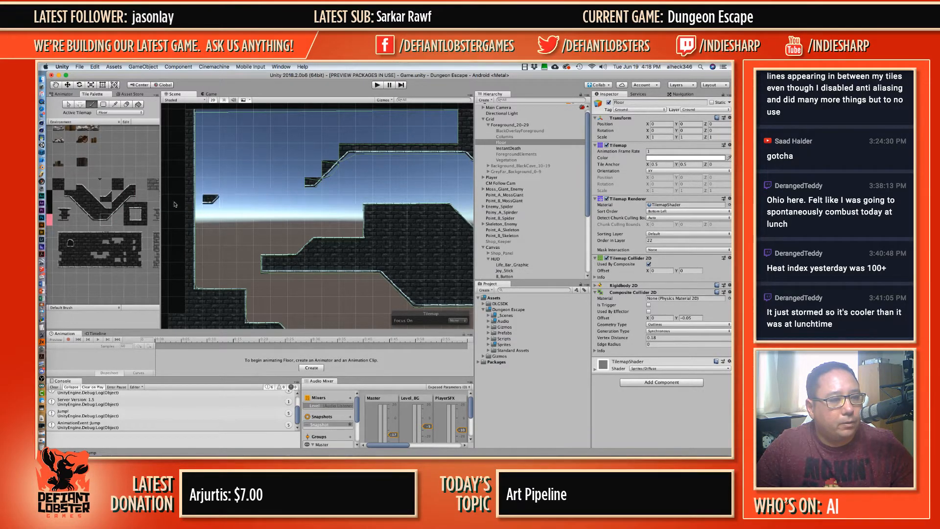
pyautogui.moveTo(316, 186); pyautogui.dragTo(257, 193)
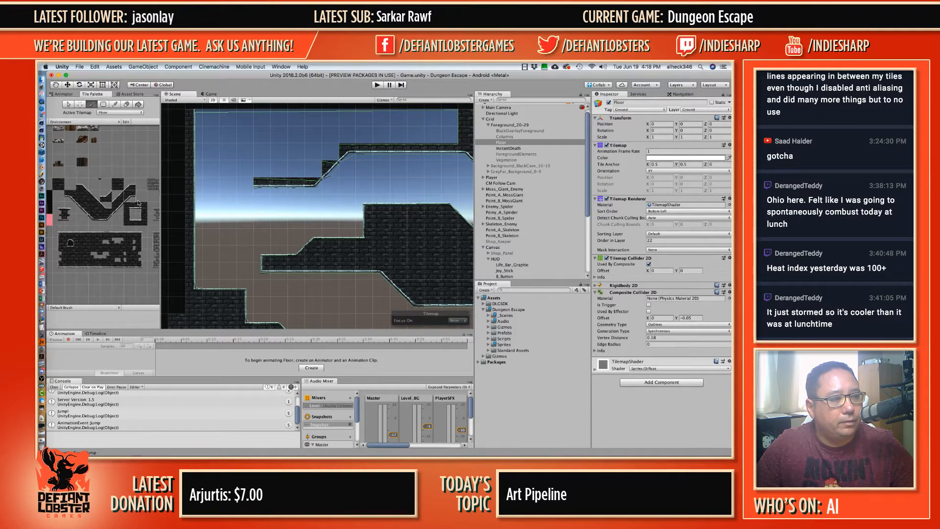
# Step: Slope the last ceiling stretch down to meet the boundary wall and fill the space above it with solid brick
pyautogui.click(138, 203)
pyautogui.click(245, 186)
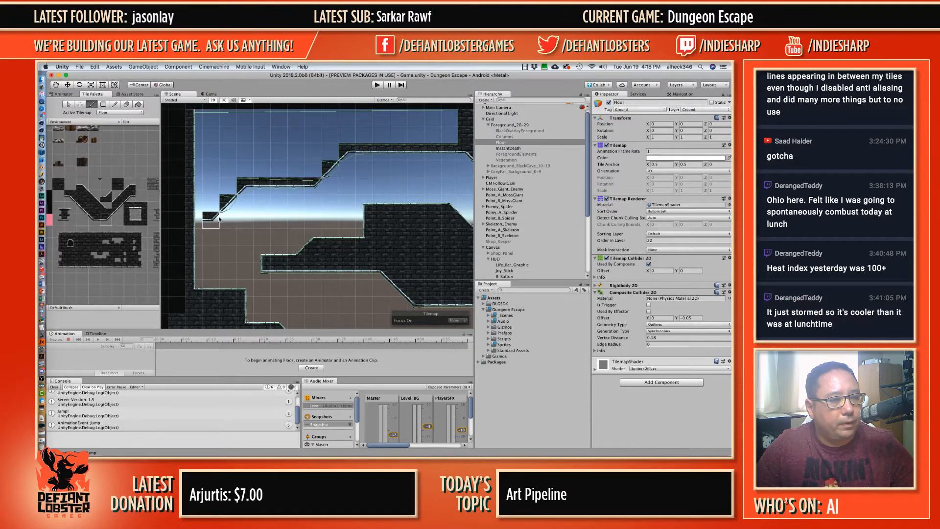
pyautogui.click(211, 221)
pyautogui.click(194, 220)
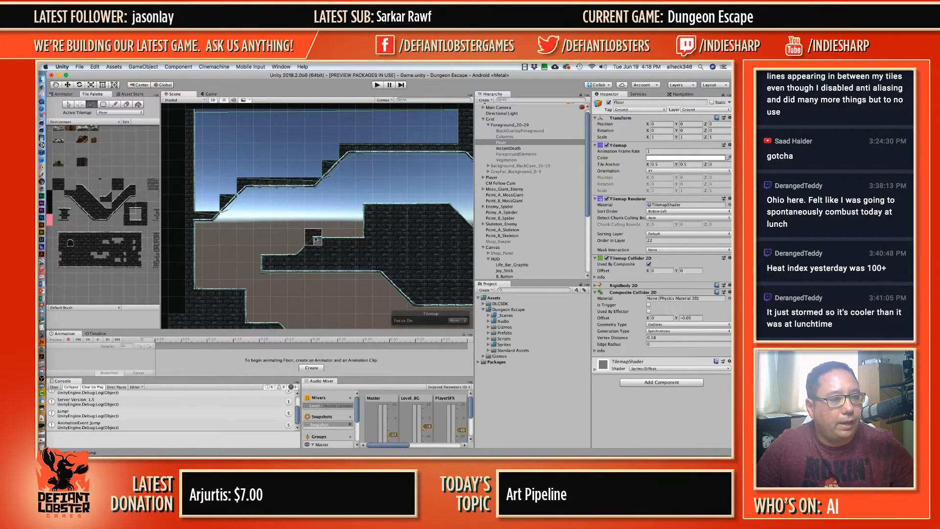
pyautogui.click(113, 186)
pyautogui.moveTo(196, 202)
pyautogui.mouseDown()
pyautogui.moveTo(216, 203)
pyautogui.moveTo(197, 187)
pyautogui.moveTo(224, 190)
pyautogui.moveTo(204, 169)
pyautogui.moveTo(324, 167)
pyautogui.moveTo(328, 155)
pyautogui.moveTo(221, 152)
pyautogui.moveTo(196, 133)
pyautogui.moveTo(294, 120)
pyautogui.moveTo(453, 135)
pyautogui.moveTo(205, 134)
pyautogui.mouseUp()
# Step: Examine the finished ceiling along the tunnel from the boundary wall across the whole level for gaps or mismatched tiles
pyautogui.keyDown('alt'); pyautogui.moveTo(240, 238); pyautogui.dragTo(292, 202); pyautogui.keyUp('alt')
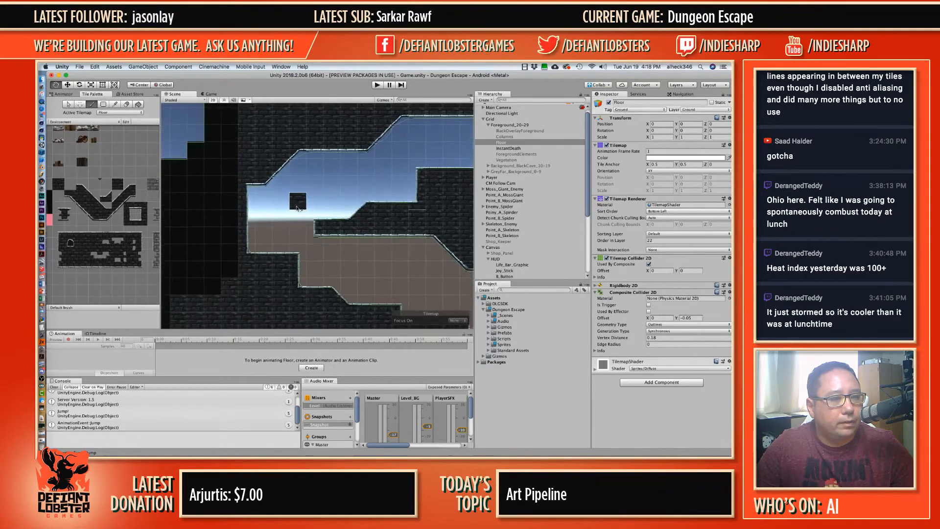
pyautogui.scroll(3, 288, 202)
pyautogui.scroll(2, 293, 219)
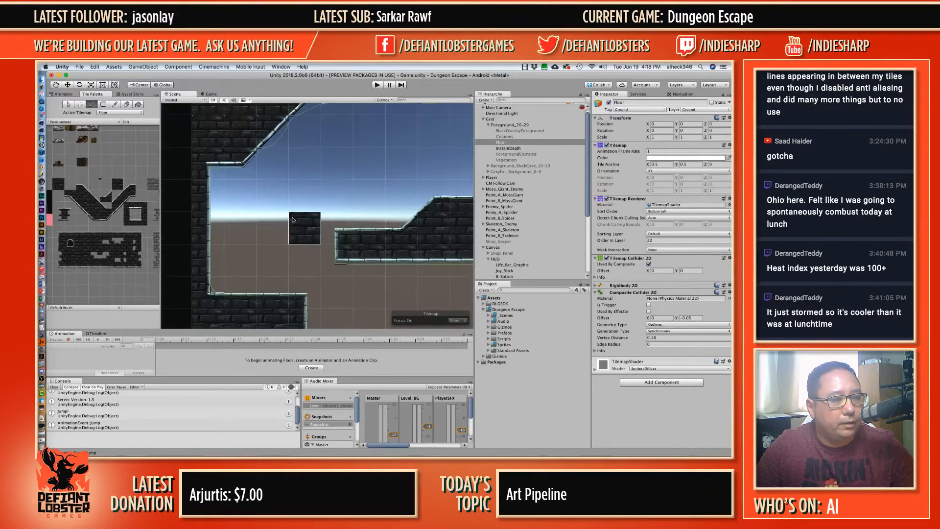
pyautogui.moveTo(317, 149); pyautogui.dragTo(216, 271, button='middle')
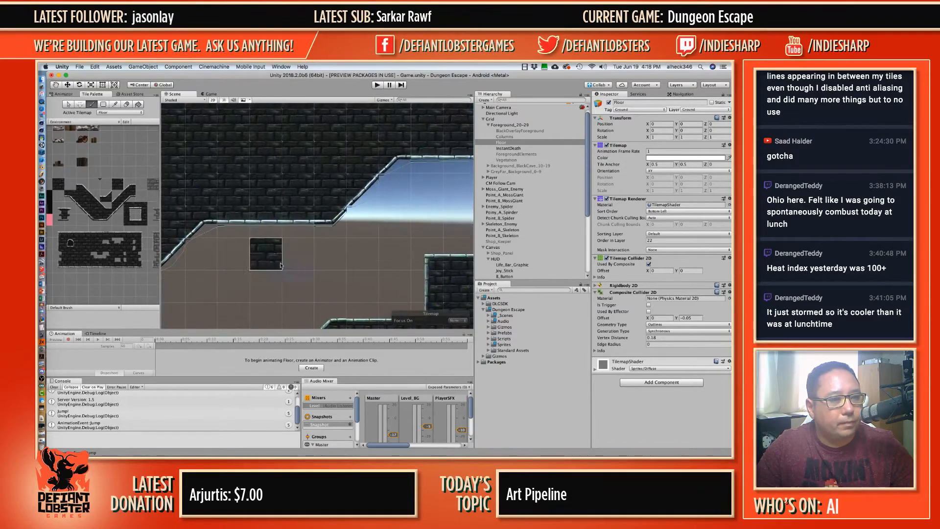
pyautogui.scroll(-4, 281, 265)
pyautogui.scroll(-4, 281, 264)
pyautogui.moveTo(355, 238); pyautogui.dragTo(273, 171, button='middle')
pyautogui.scroll(-5, 273, 186)
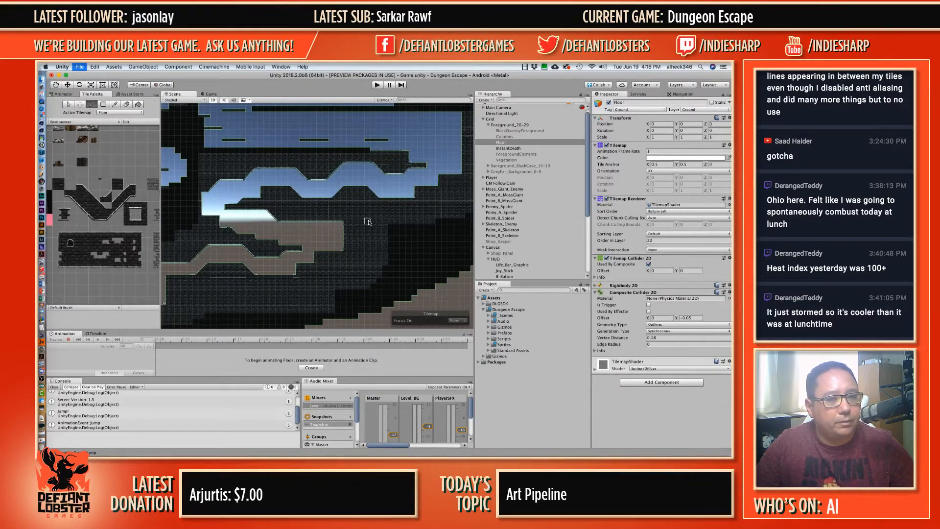
# Step: Play-test the level, running and jumping the character off the brick ledge toward the floating platforms
pyautogui.click(377, 86)
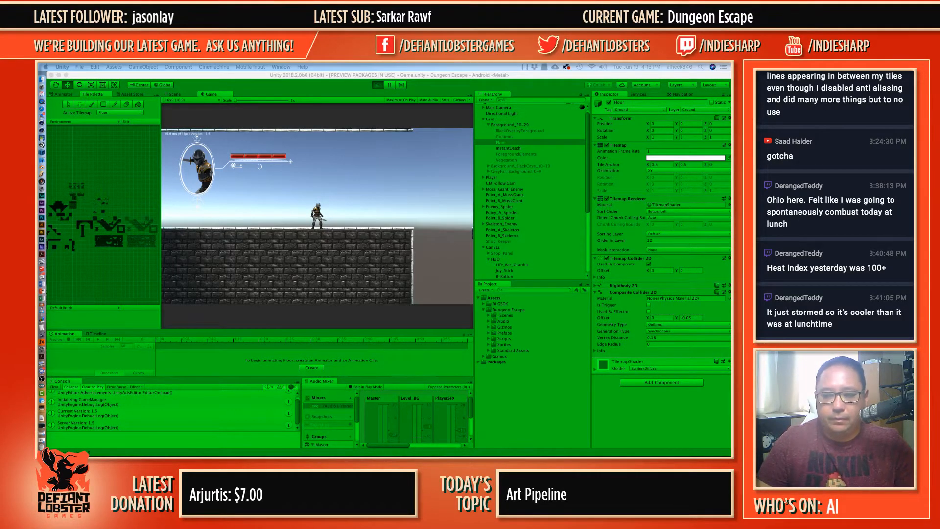
pyautogui.click(312, 253)
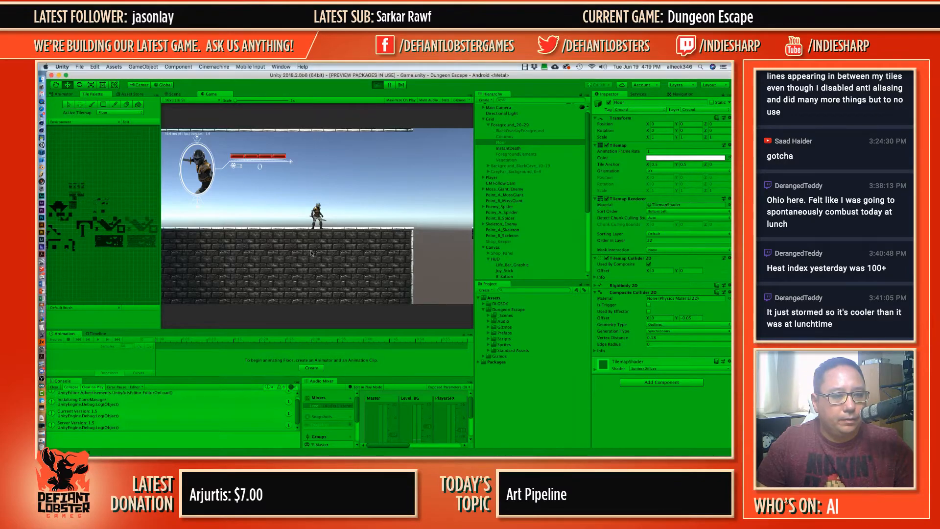
pyautogui.press('d')
pyautogui.press('space')
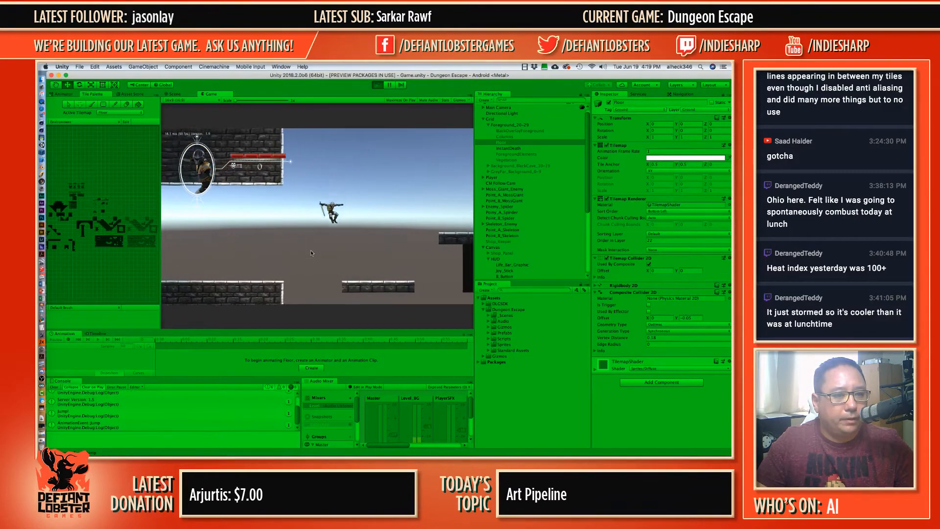
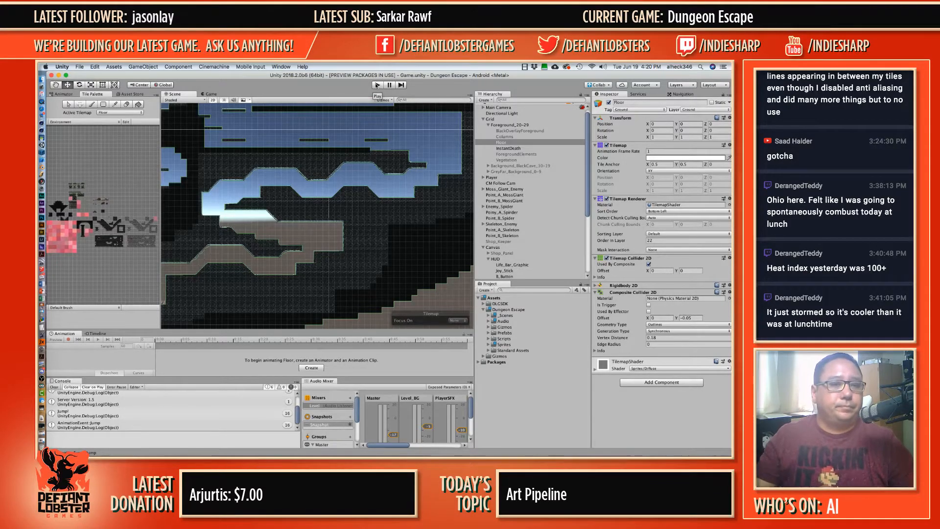
# Step: Pick a diagonal edge tile from the palette and slope the lower step at the end of the brick mass above the tunnel
pyautogui.scroll(3, 435, 141)
pyautogui.scroll(2, 424, 152)
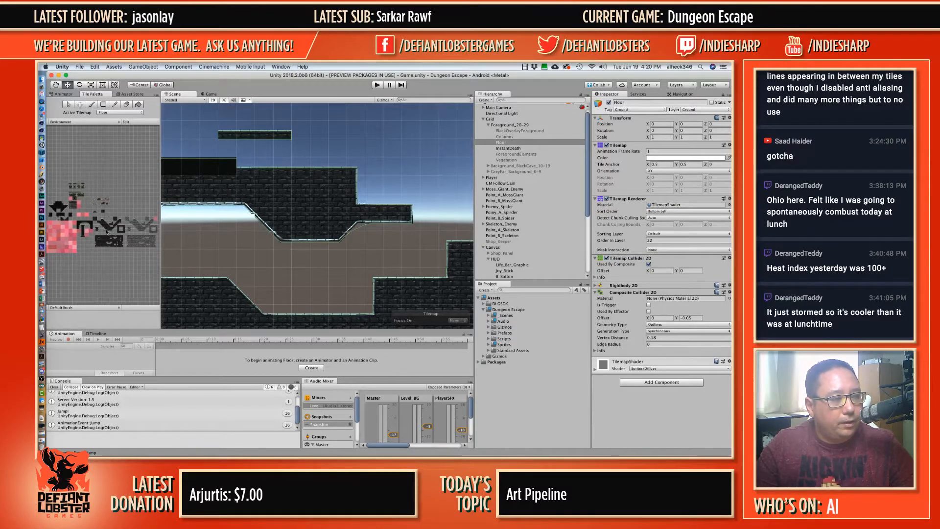
pyautogui.scroll(3, 127, 237)
pyautogui.moveTo(90, 234); pyautogui.dragTo(101, 205, button='middle')
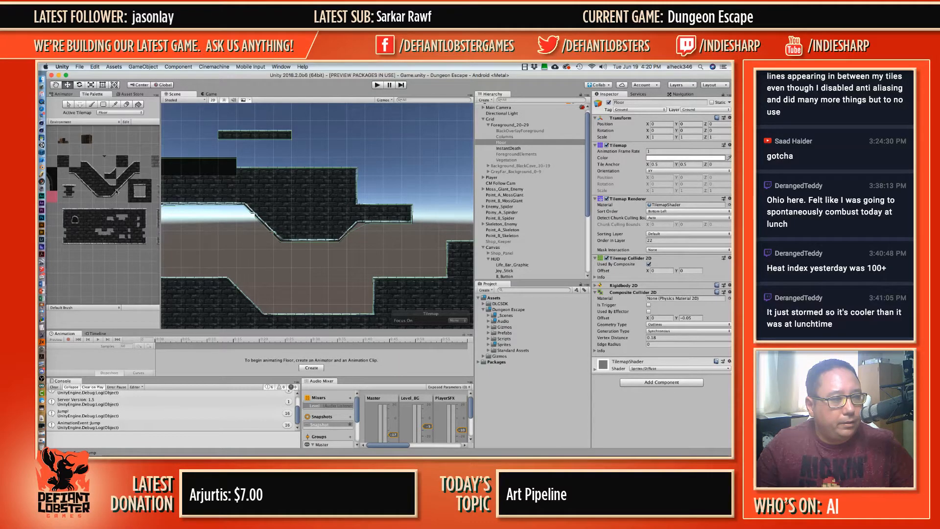
pyautogui.click(116, 191)
pyautogui.scroll(-5, 357, 152)
pyautogui.moveTo(357, 152)
pyautogui.mouseDown(button='middle')
pyautogui.moveTo(223, 154)
pyautogui.moveTo(294, 169)
pyautogui.moveTo(267, 174)
pyautogui.mouseUp(button='middle')
pyautogui.moveTo(372, 179); pyautogui.dragTo(235, 166, button='middle')
pyautogui.moveTo(392, 201); pyautogui.dragTo(275, 186, button='middle')
pyautogui.scroll(5, 385, 194)
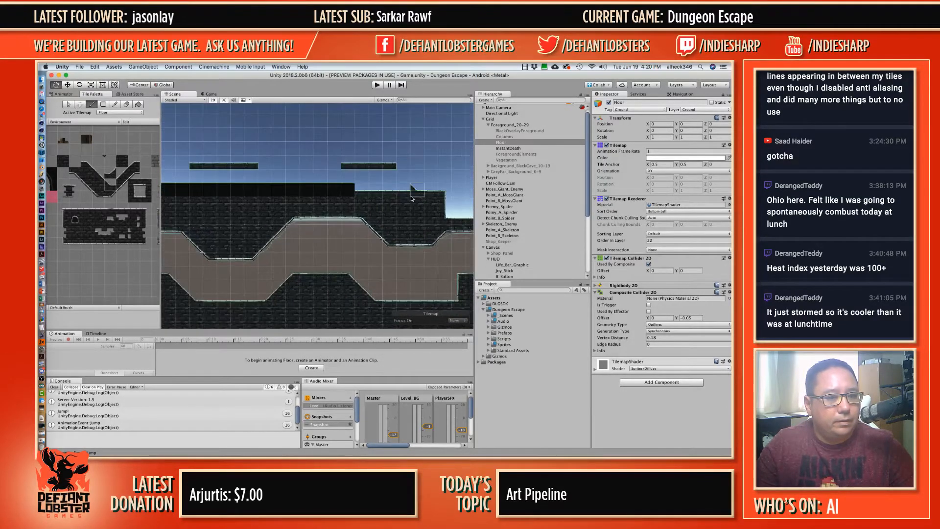
pyautogui.moveTo(419, 205); pyautogui.dragTo(323, 180, button='middle')
pyautogui.click(360, 202)
pyautogui.moveTo(361, 189)
pyautogui.keyDown('shift'); pyautogui.mouseDown()
pyautogui.moveTo(361, 178)
pyautogui.moveTo(350, 187)
pyautogui.mouseUp(); pyautogui.keyUp('shift')
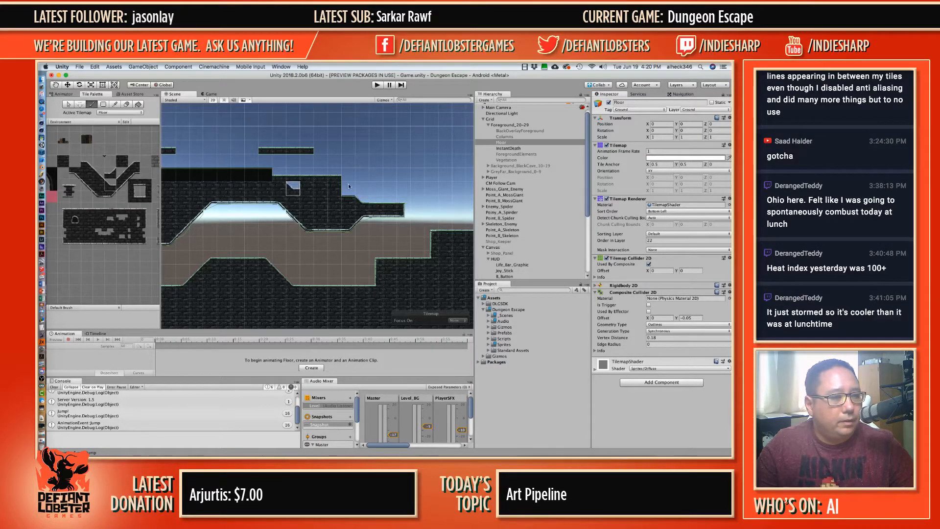
# Step: Continue the slope up the next step of the brick mass with diagonal tiles, erasing the square corner tile at its top
pyautogui.click(100, 177)
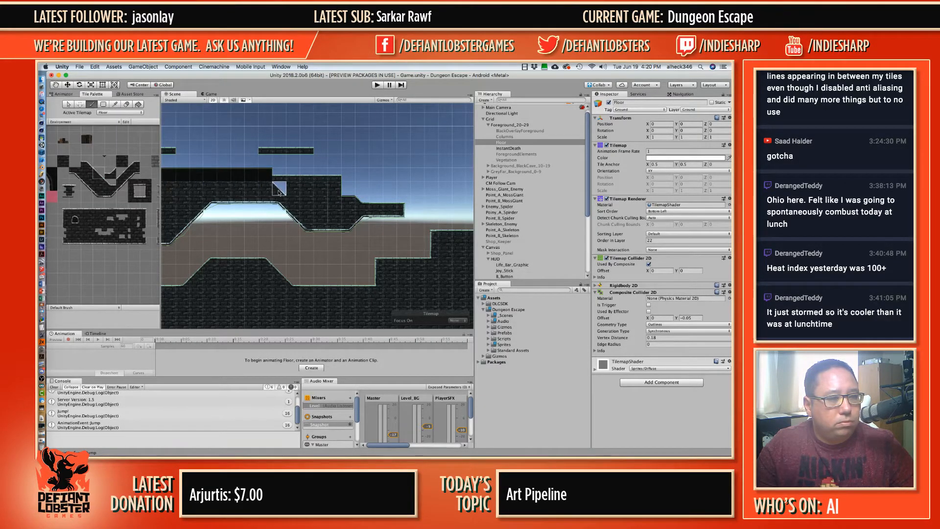
pyautogui.click(348, 188)
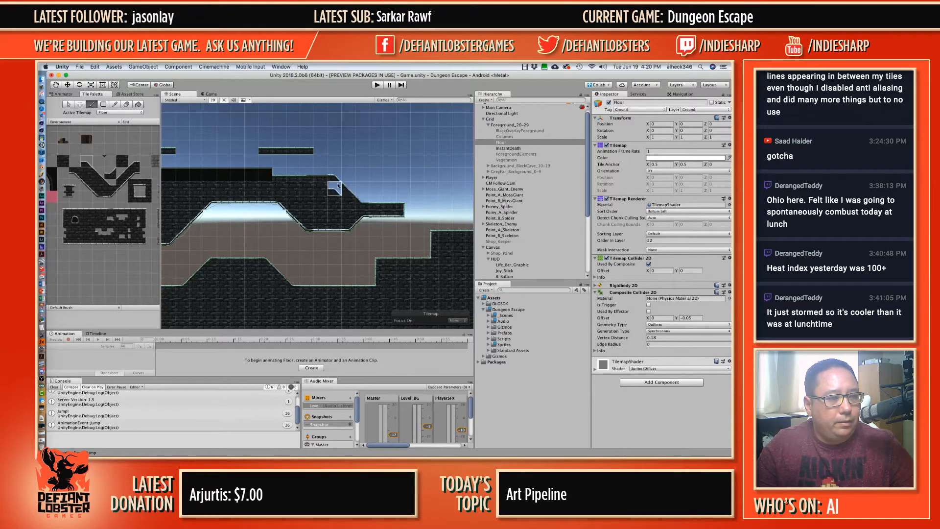
pyautogui.press('d')
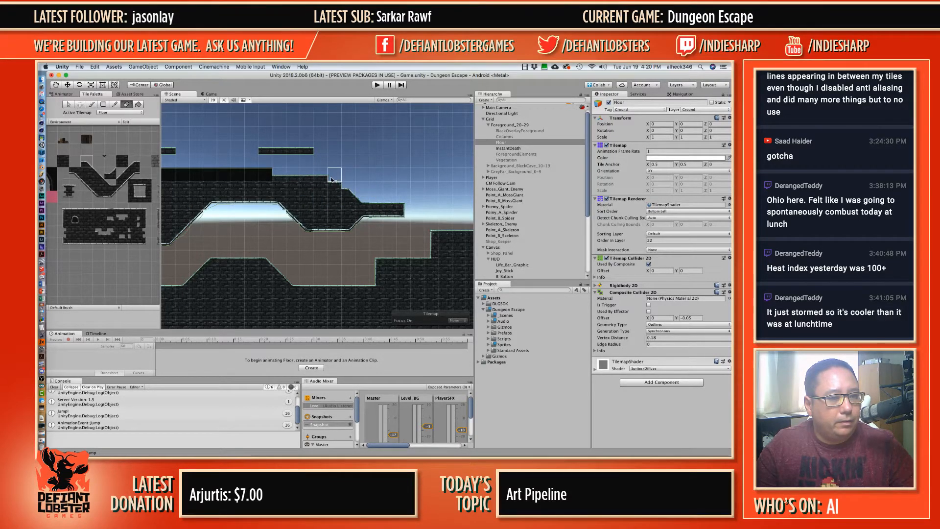
pyautogui.press('b')
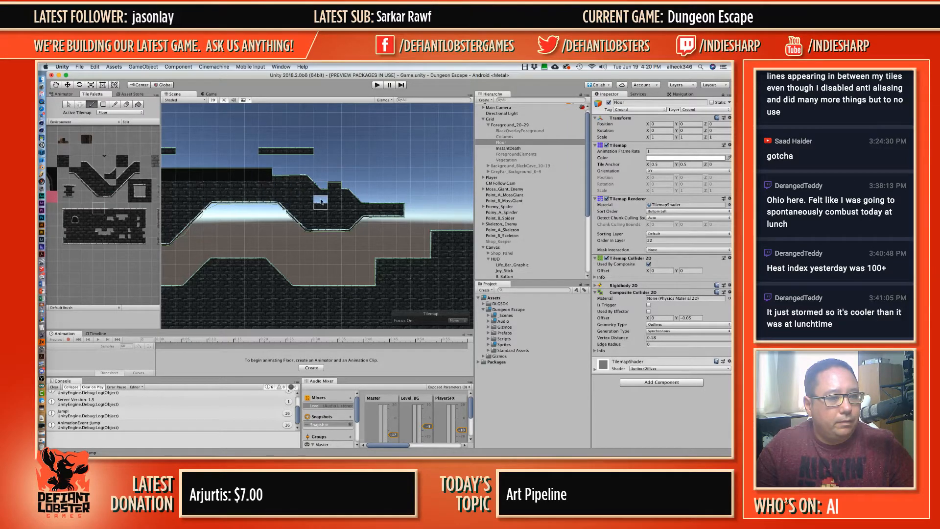
# Step: Copy the wavy tunnel floor section as a multi-tile brush and paint it along the flat brick top above the tunnel
pyautogui.scroll(-3, 369, 263)
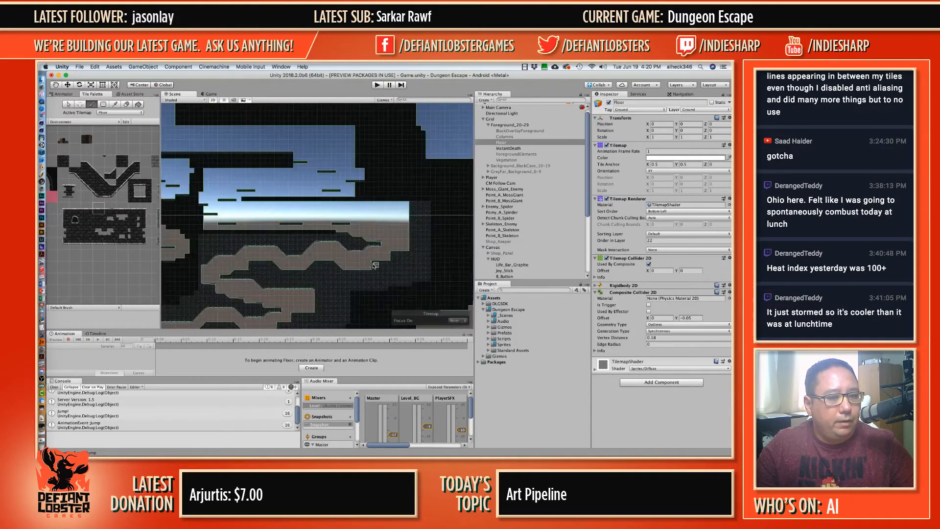
pyautogui.scroll(-3, 385, 198)
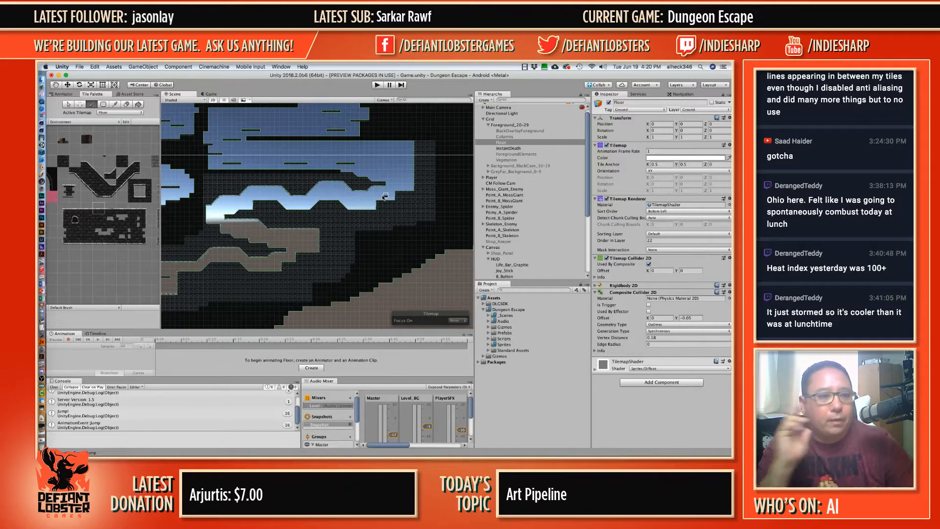
pyautogui.click(68, 104)
pyautogui.moveTo(253, 203); pyautogui.dragTo(375, 216)
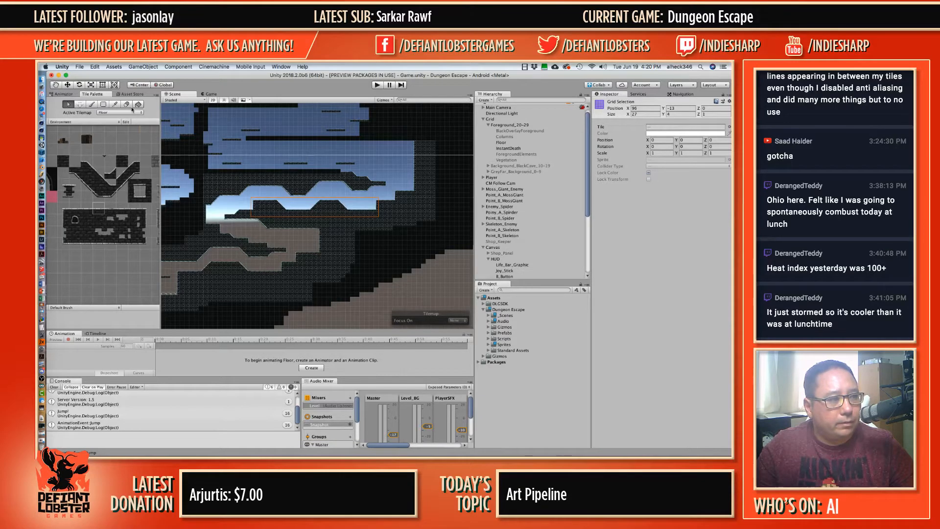
pyautogui.click(92, 105)
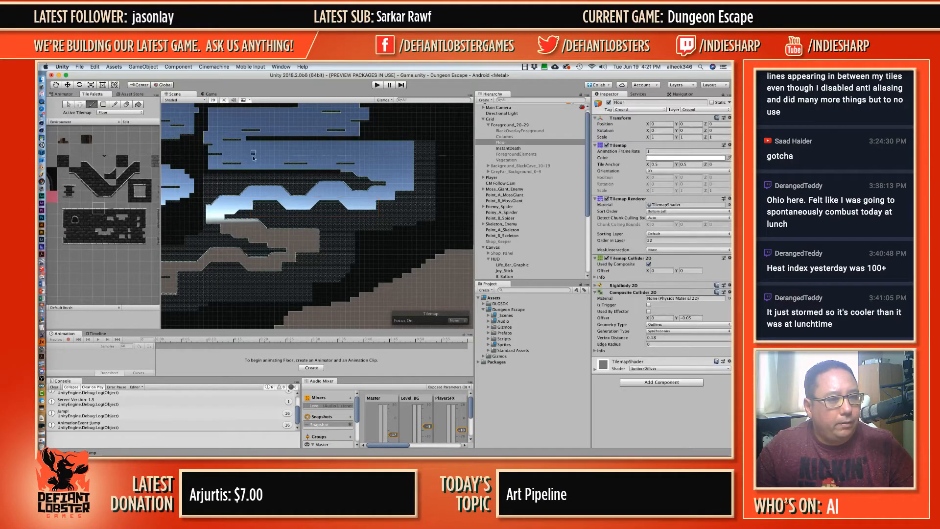
pyautogui.click(69, 104)
pyautogui.press('i')
pyautogui.moveTo(358, 222); pyautogui.dragTo(374, 216)
pyautogui.press('s')
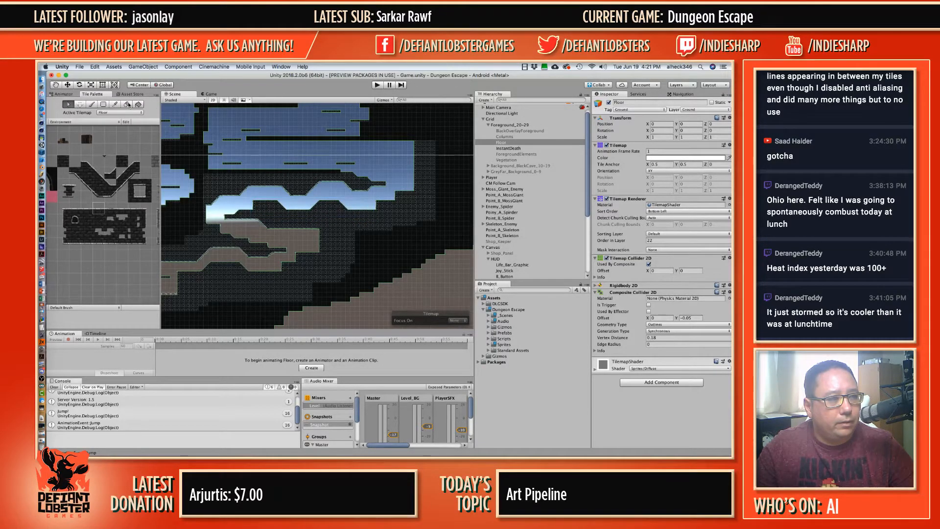
pyautogui.rightClick(93, 104)
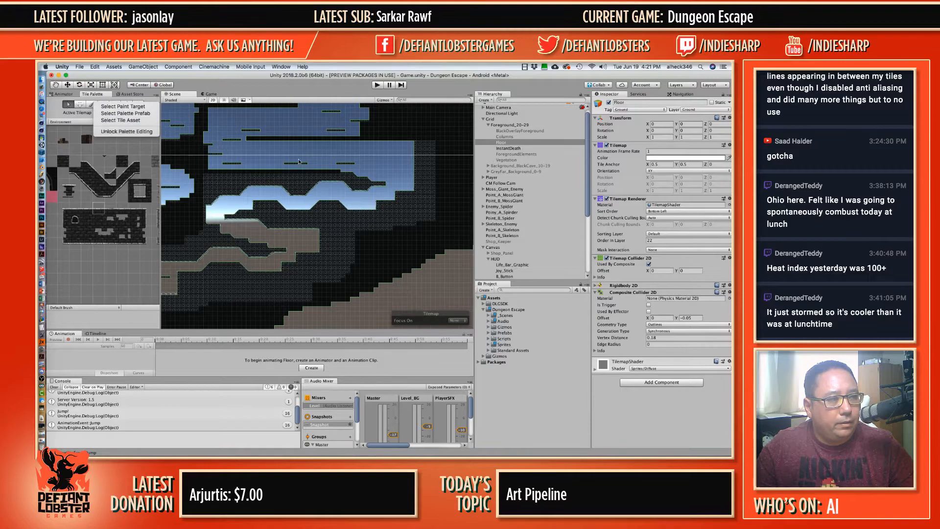
pyautogui.click(89, 113)
pyautogui.click(91, 104)
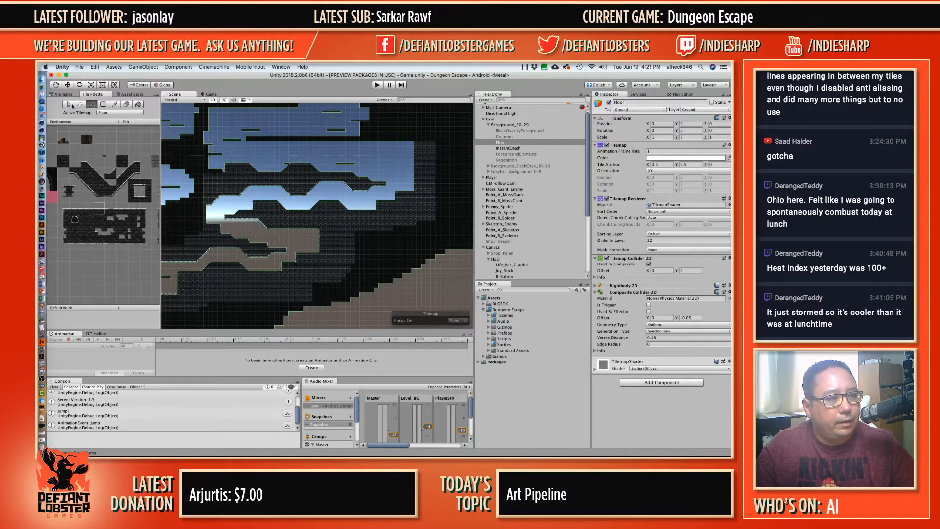
# Step: Reselect the Floor tilemap and erase the leftover floating platform just above the new wavy floor
pyautogui.press('w')
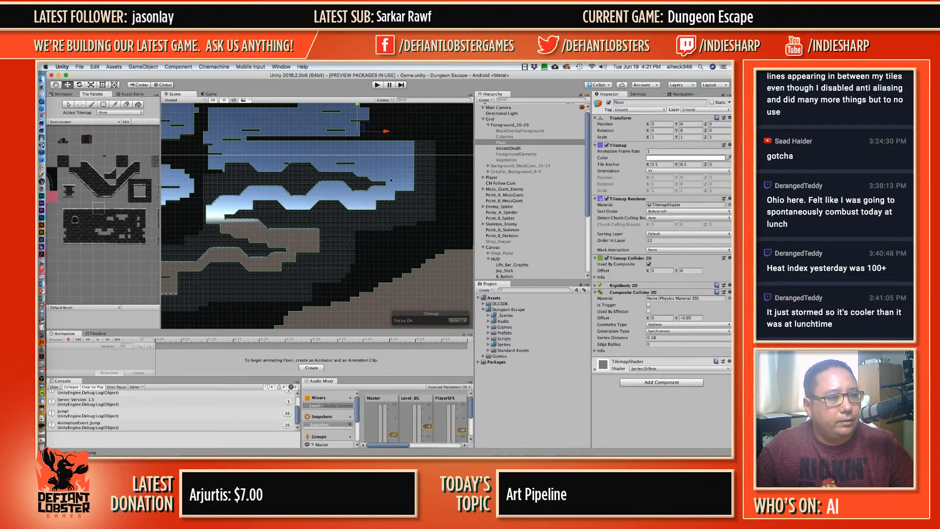
pyautogui.click(344, 163)
pyautogui.click(336, 166)
pyautogui.scroll(2, 339, 168)
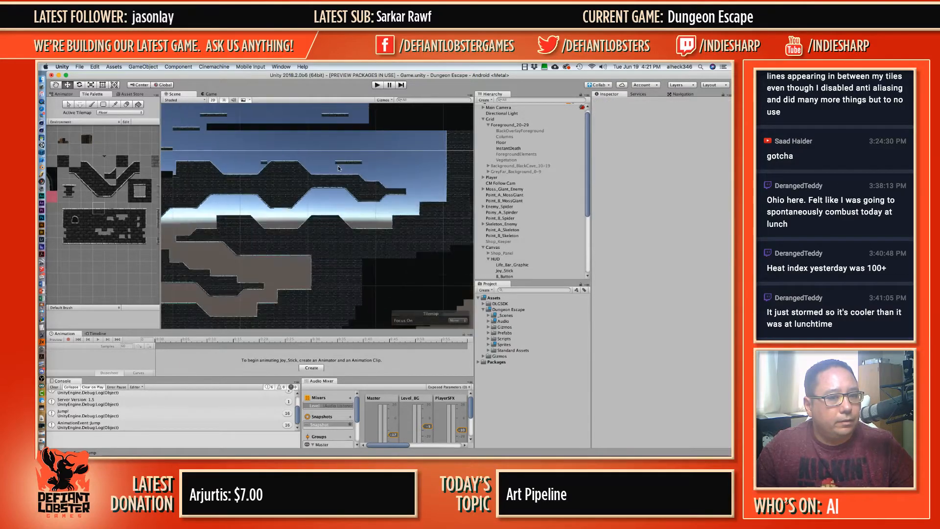
pyautogui.click(500, 142)
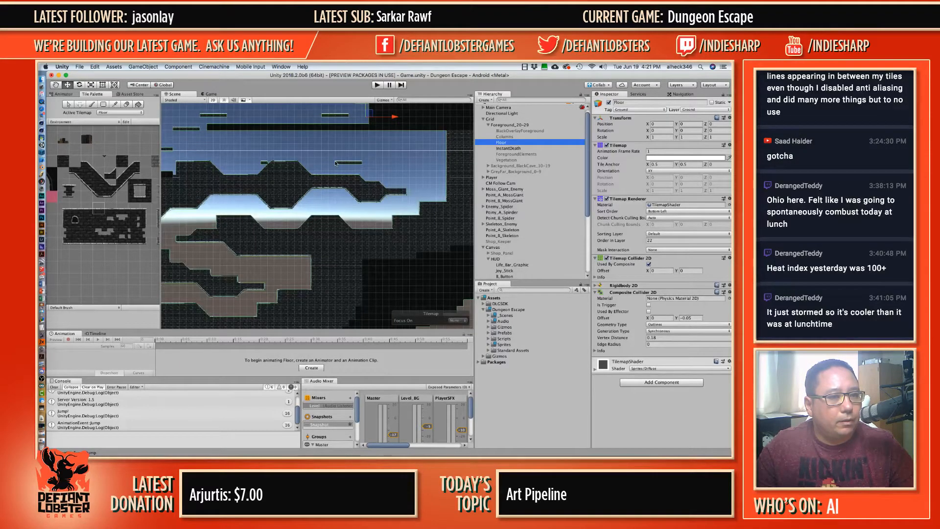
pyautogui.click(91, 104)
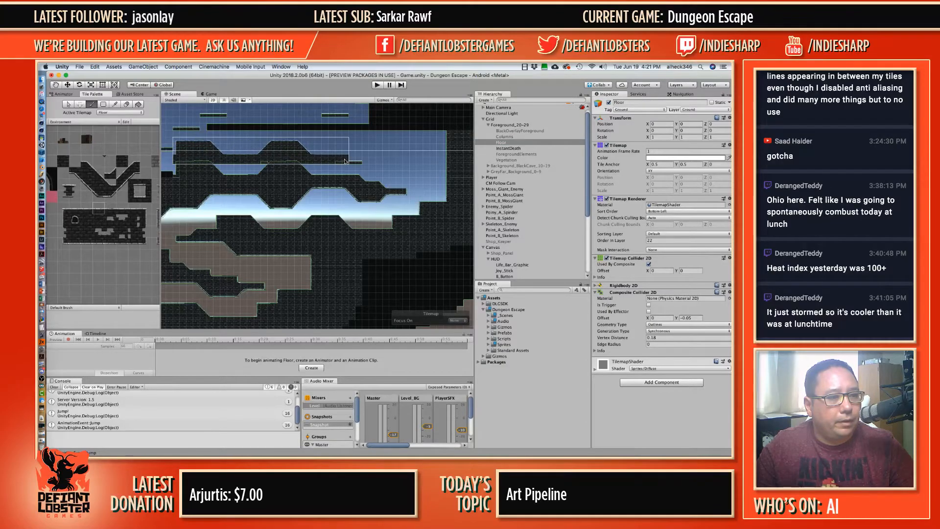
pyautogui.keyDown('super'); pyautogui.click(380, 156); pyautogui.keyUp('super')
pyautogui.keyDown('shift'); pyautogui.moveTo(338, 162); pyautogui.dragTo(364, 162); pyautogui.keyUp('shift')
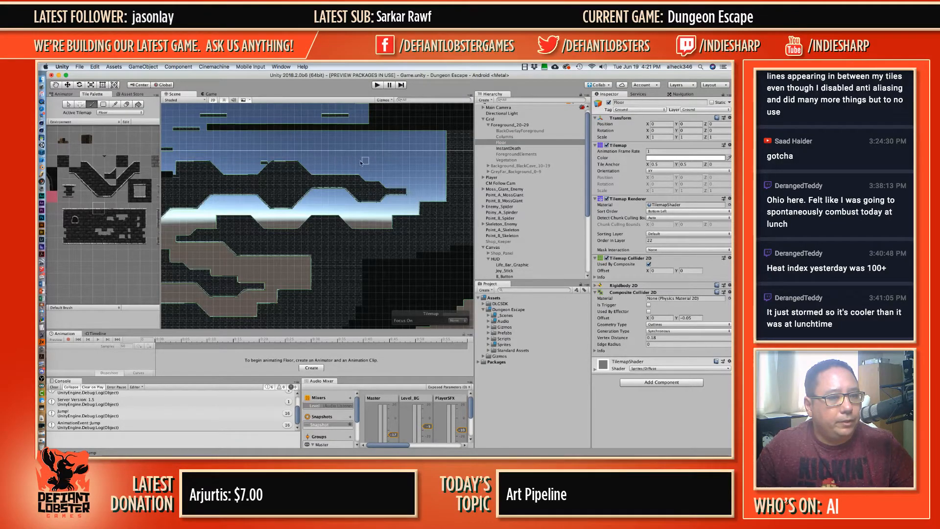
# Step: Copy a sloped piece of the new wavy floor and paint it up to the rock wall at the floor's other end
pyautogui.moveTo(240, 186); pyautogui.dragTo(371, 186, button='middle')
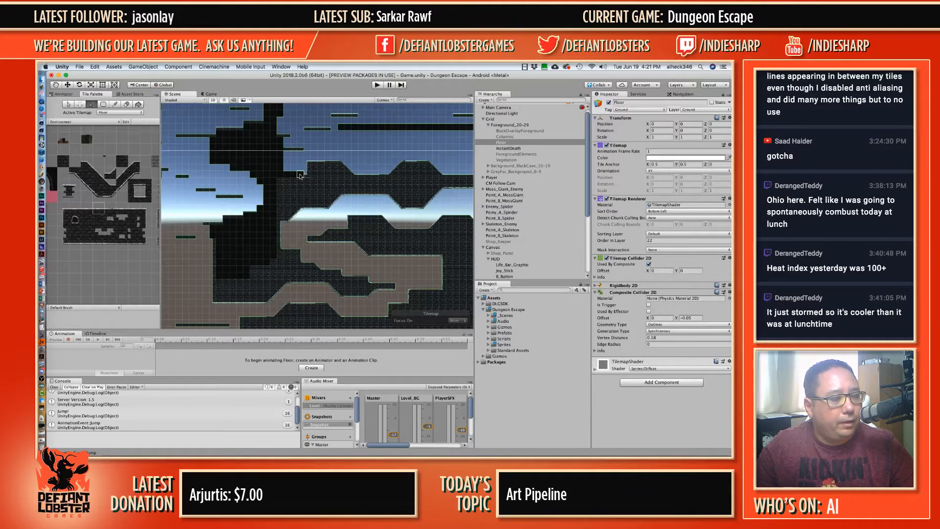
pyautogui.moveTo(346, 175); pyautogui.dragTo(300, 175, button='middle')
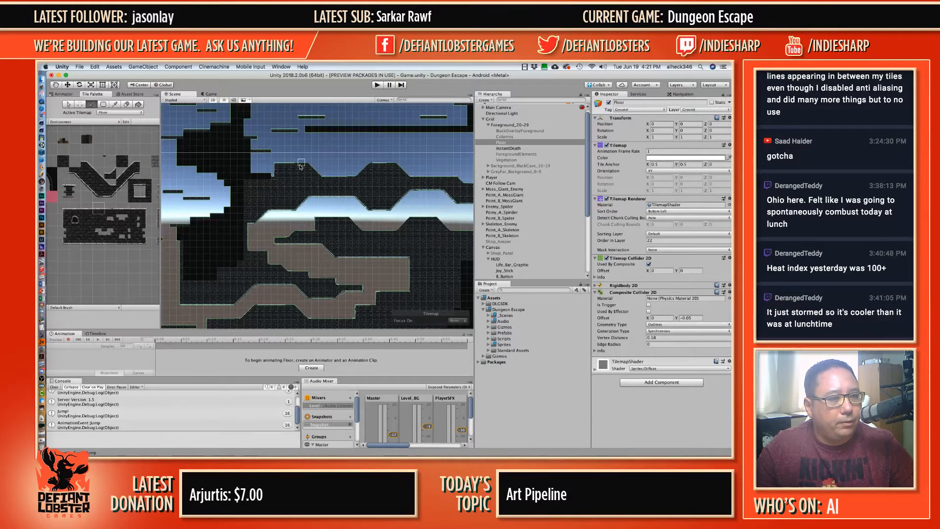
pyautogui.press('i')
pyautogui.moveTo(301, 164); pyautogui.dragTo(321, 178)
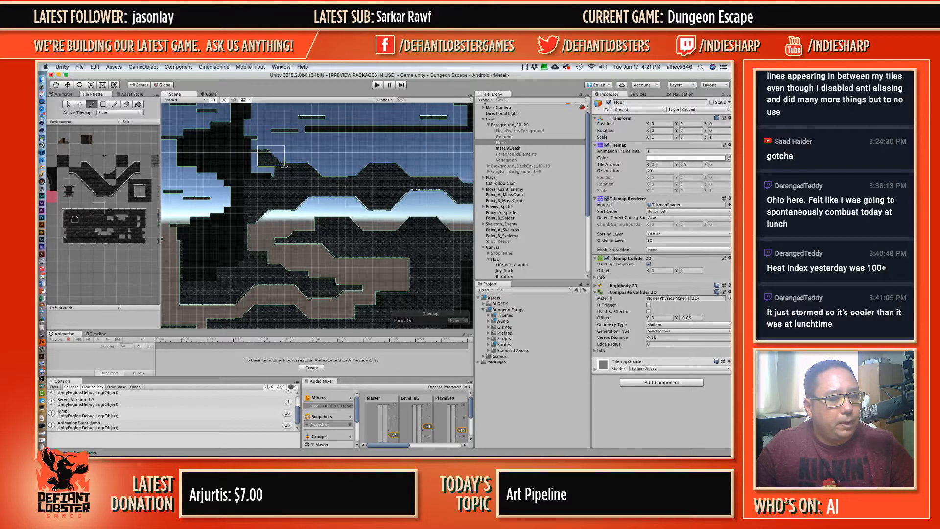
pyautogui.press('i')
pyautogui.press('b')
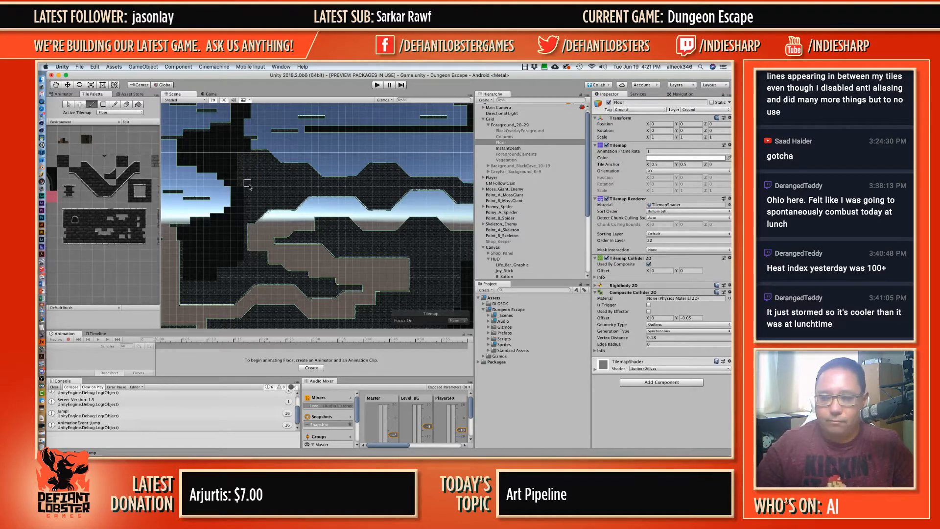
# Step: Reshape the closed end of the lower tunnel's bend with copied sloped corner tiles
pyautogui.hscroll(3, 294, 215)
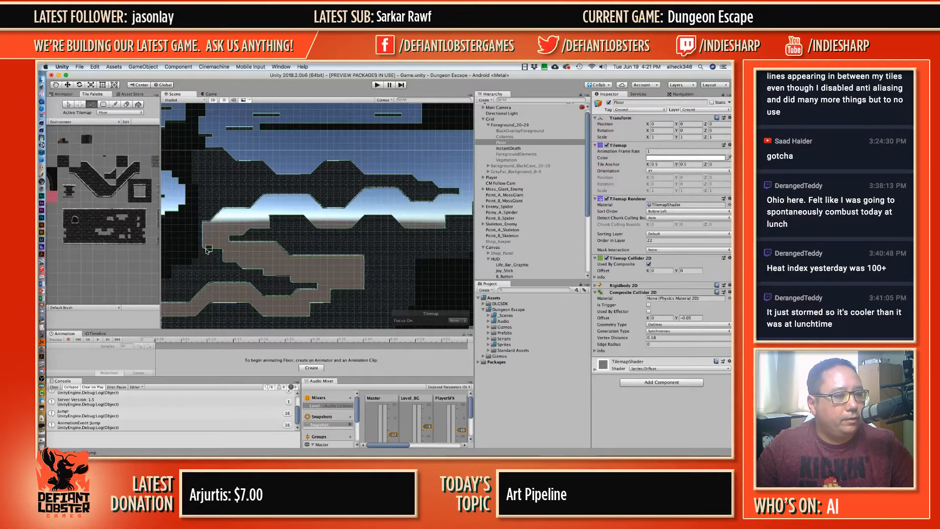
pyautogui.press('i')
pyautogui.moveTo(207, 247); pyautogui.dragTo(244, 272)
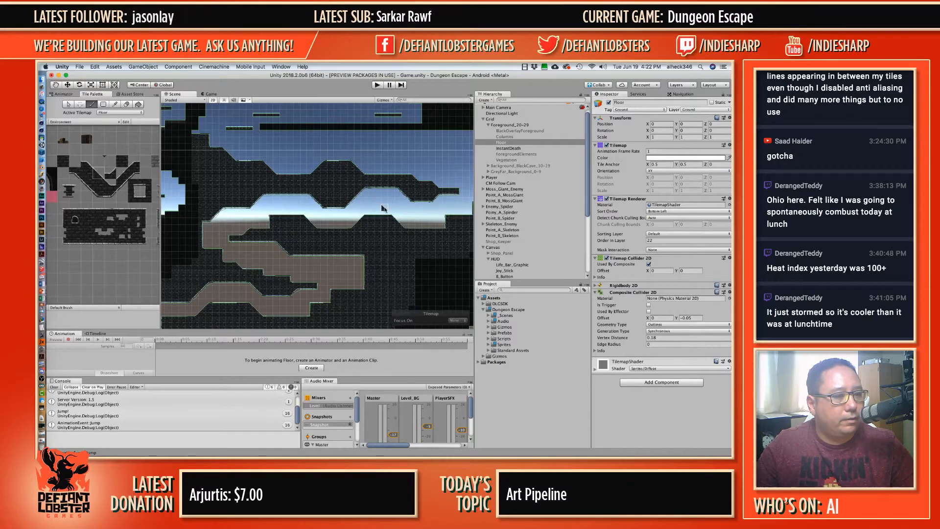
# Step: Copy the rounded wall section from the tunnel's bend and paint it onto the rock wall above the wavy floor
pyautogui.moveTo(413, 205)
pyautogui.mouseDown(button='middle')
pyautogui.moveTo(315, 195)
pyautogui.moveTo(395, 199)
pyautogui.moveTo(430, 242)
pyautogui.mouseUp(button='middle')
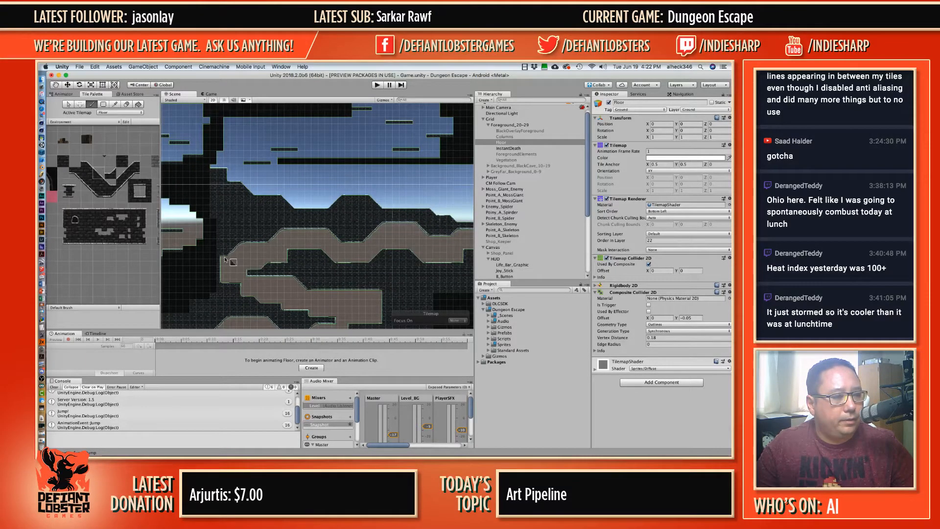
pyautogui.press('i')
pyautogui.moveTo(213, 248); pyautogui.dragTo(231, 292)
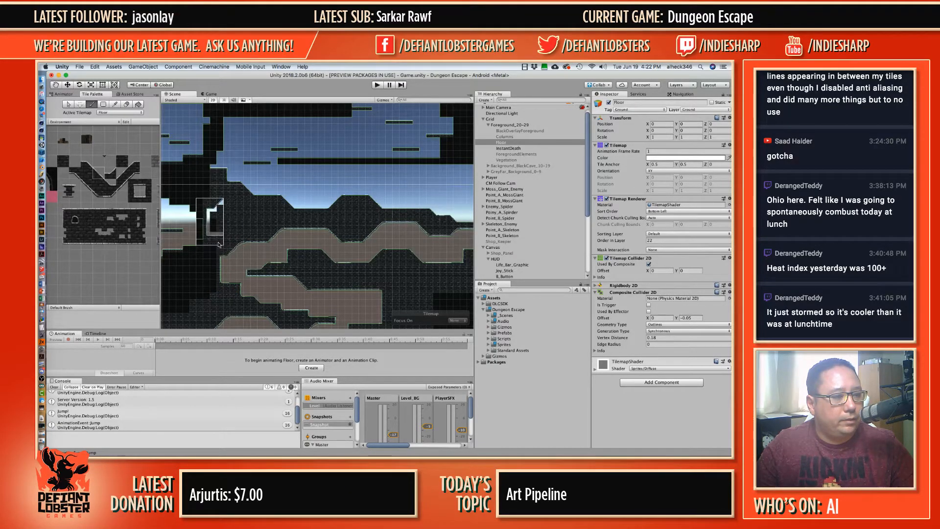
pyautogui.press('i')
pyautogui.moveTo(220, 236); pyautogui.dragTo(238, 292)
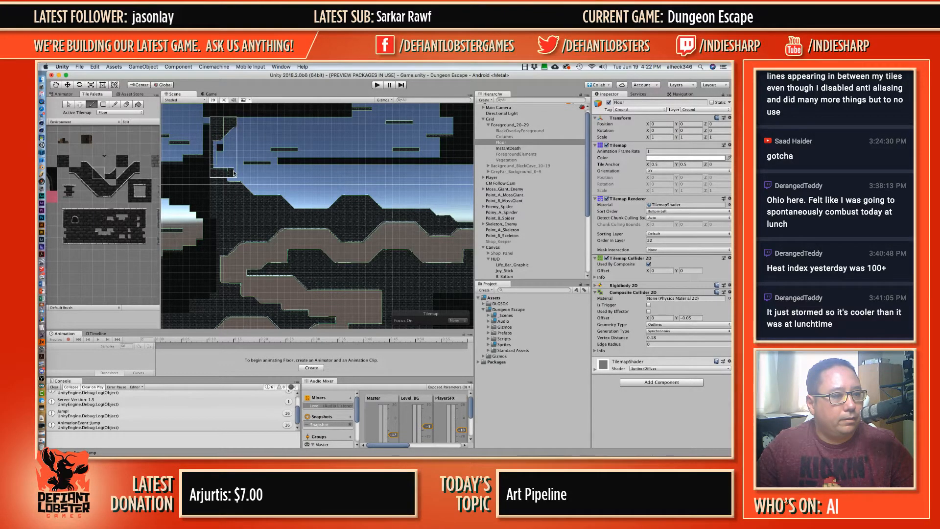
pyautogui.click(232, 177)
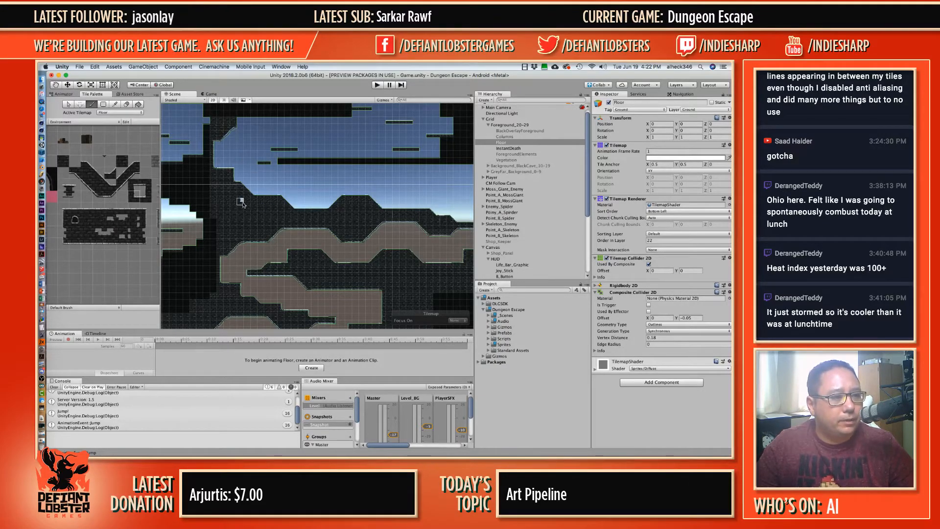
# Step: Pick the slope tiles at the wall's base, smooth the floor's descent with them, and choose another brick tile from the palette
pyautogui.press('i')
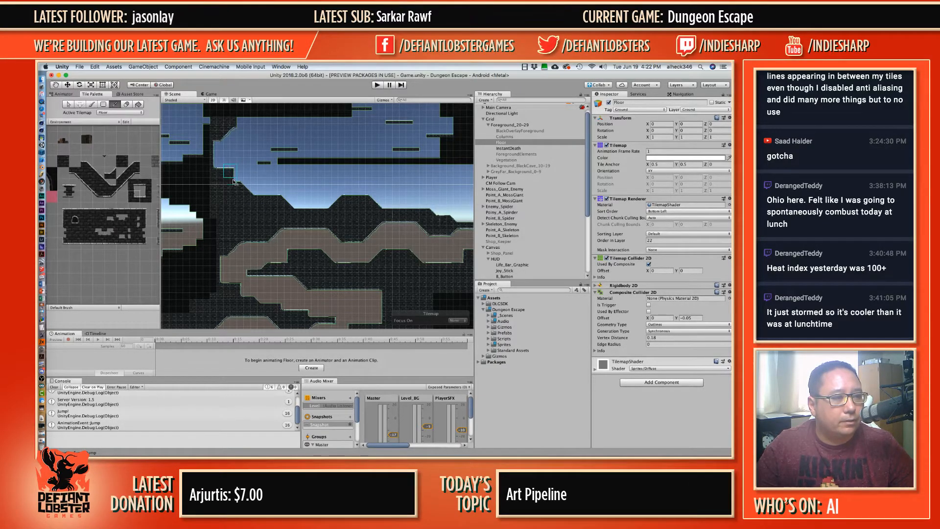
pyautogui.press('b')
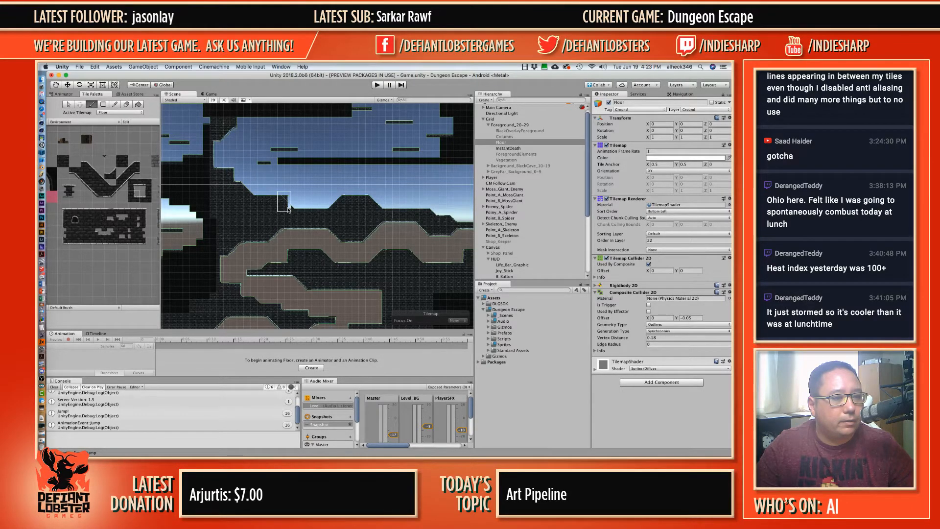
pyautogui.click(299, 205)
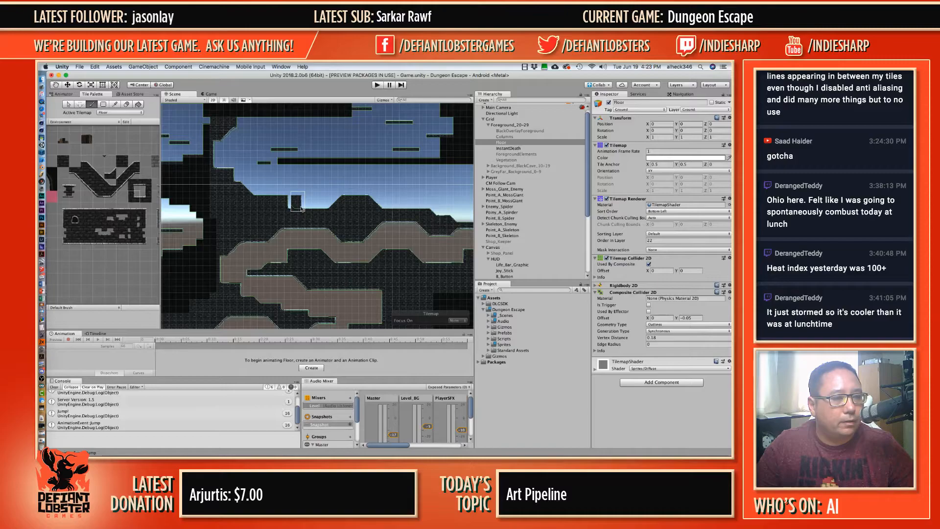
pyautogui.click(95, 212)
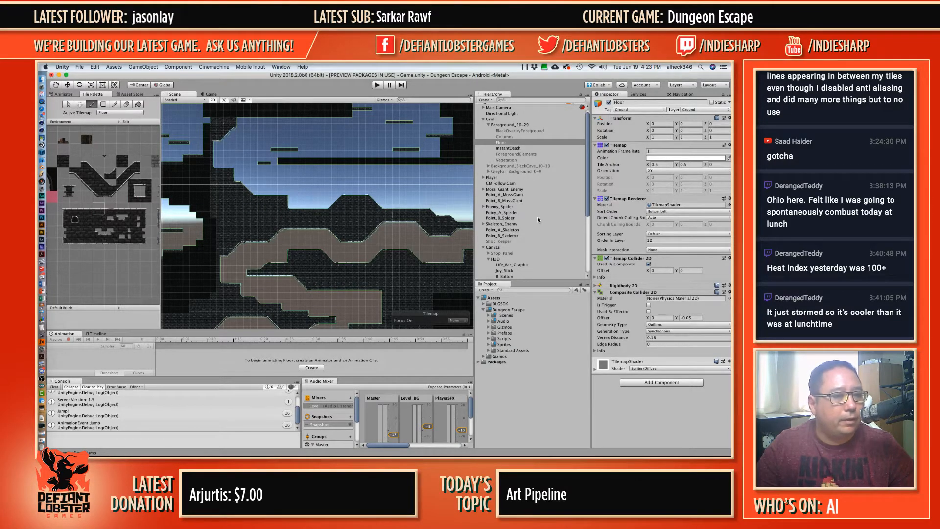
pyautogui.moveTo(396, 208); pyautogui.dragTo(330, 195, button='middle')
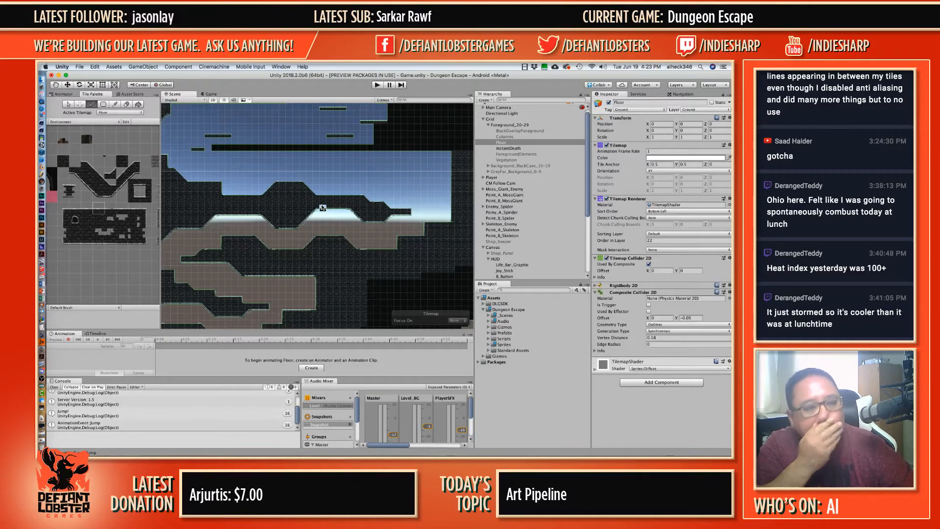
# Step: Copy the wavy platform section from the tunnel and paint it into the open chamber above
pyautogui.moveTo(431, 208)
pyautogui.mouseDown(button='middle')
pyautogui.moveTo(353, 213)
pyautogui.moveTo(416, 208)
pyautogui.moveTo(426, 186)
pyautogui.moveTo(428, 196)
pyautogui.moveTo(416, 145)
pyautogui.moveTo(482, 266)
pyautogui.mouseUp(button='middle')
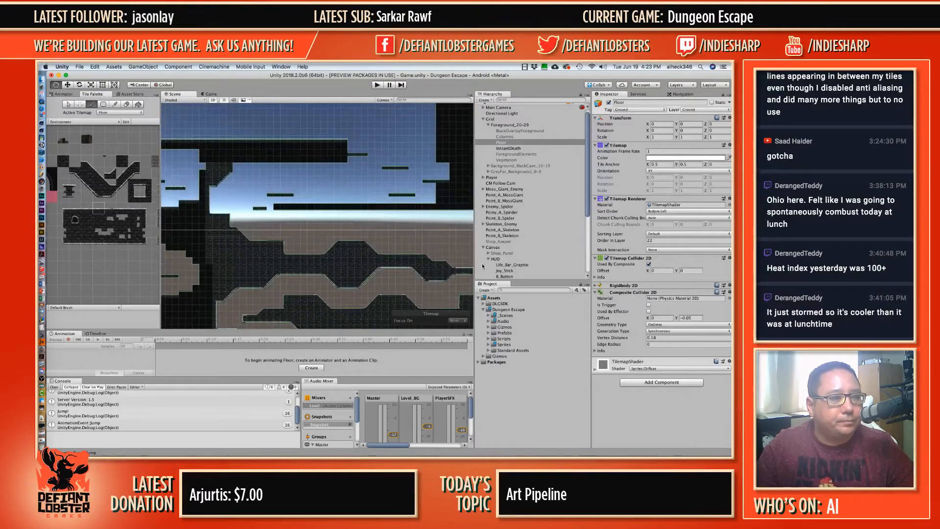
pyautogui.moveTo(224, 216); pyautogui.dragTo(307, 195, button='middle')
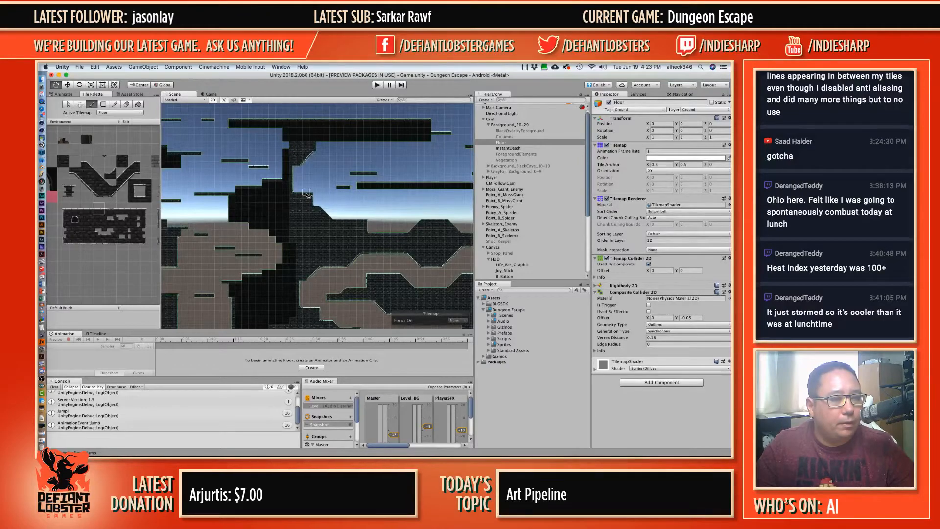
pyautogui.hscroll(3, 228, 216)
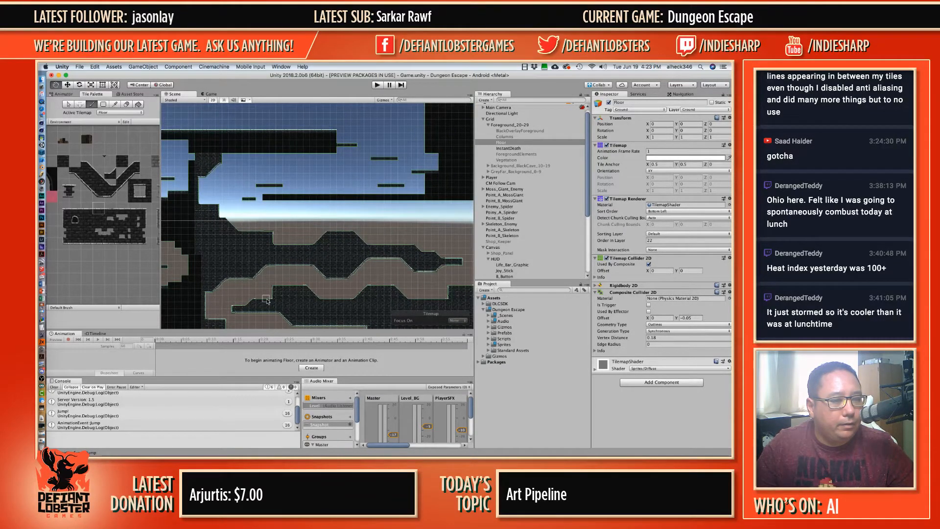
pyautogui.moveTo(267, 302); pyautogui.dragTo(278, 259, button='middle')
pyautogui.press('i')
pyautogui.moveTo(242, 245)
pyautogui.mouseDown()
pyautogui.moveTo(320, 270)
pyautogui.moveTo(349, 294)
pyautogui.mouseUp()
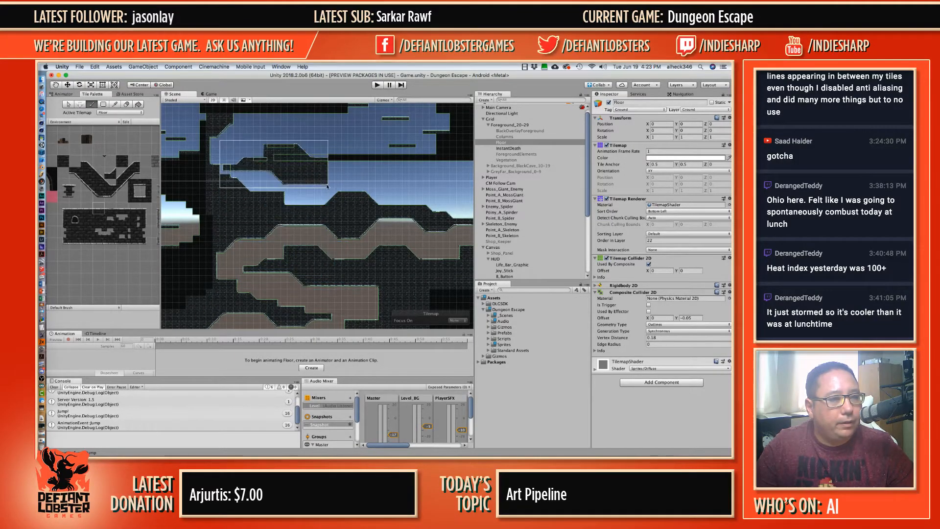
pyautogui.click(355, 171)
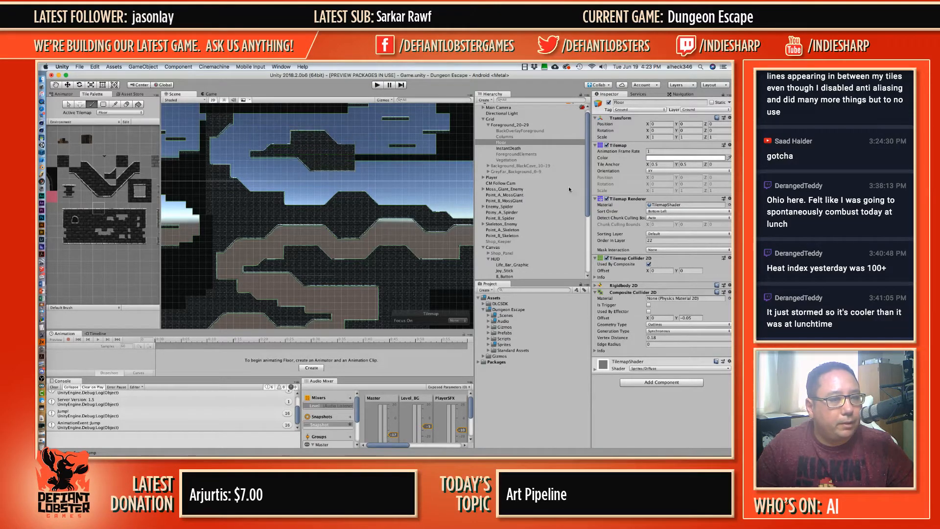
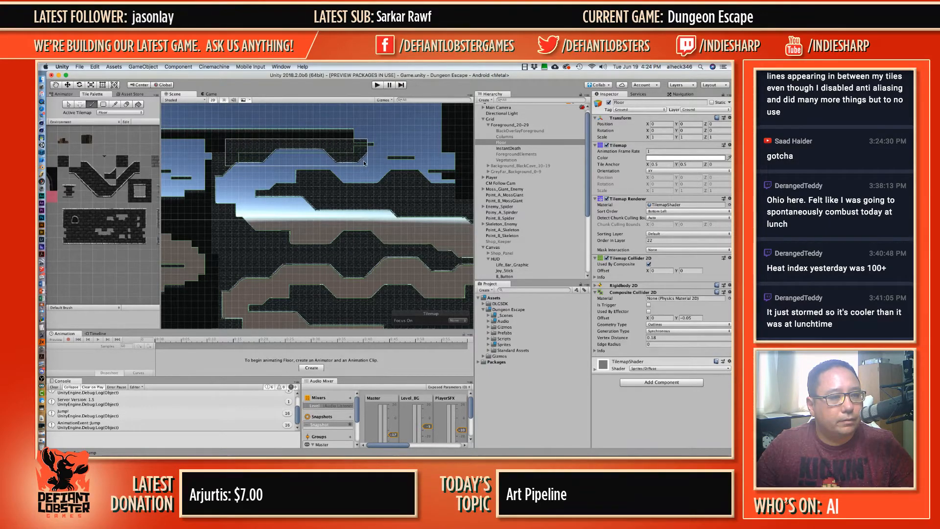
# Step: Paint the copied wavy section along the upper chamber's ceiling, sample its sloped dip, and choose a brick tile from the palette
pyautogui.click(364, 163)
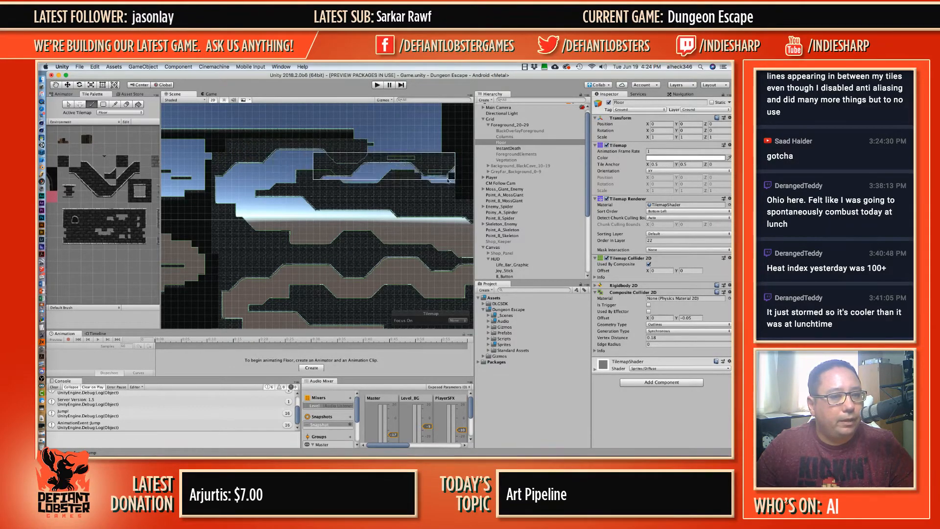
pyautogui.keyDown('ctrl'); pyautogui.click(440, 151); pyautogui.keyUp('ctrl')
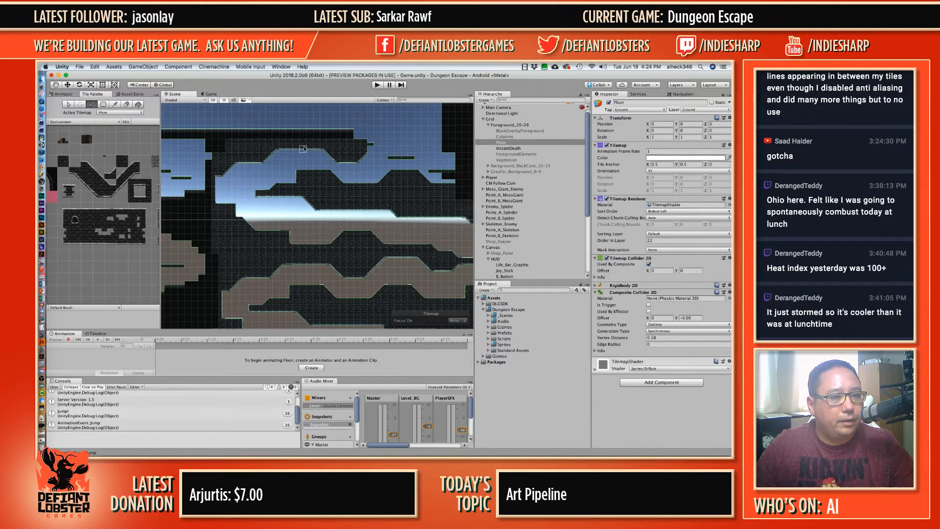
pyautogui.keyDown('ctrl'); pyautogui.moveTo(296, 149); pyautogui.dragTo(365, 162); pyautogui.keyUp('ctrl')
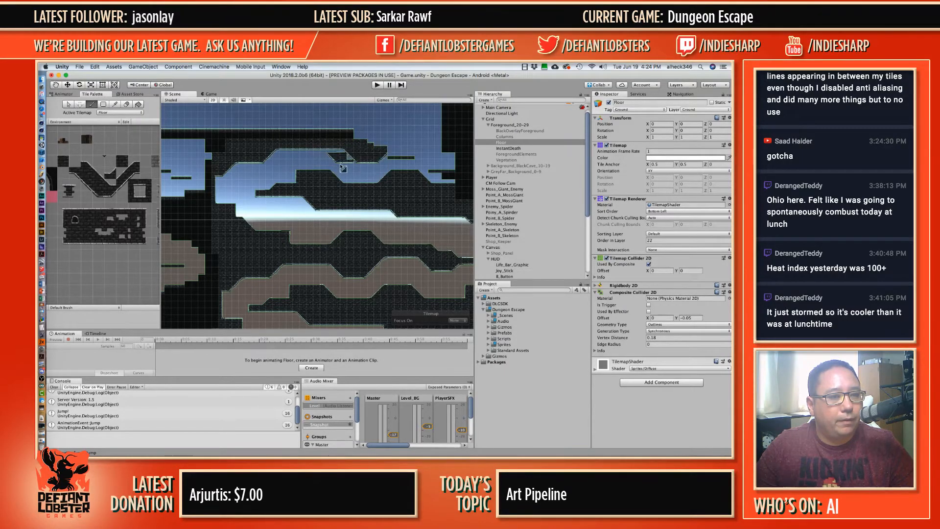
pyautogui.press('d')
pyautogui.press('b')
pyautogui.click(99, 149)
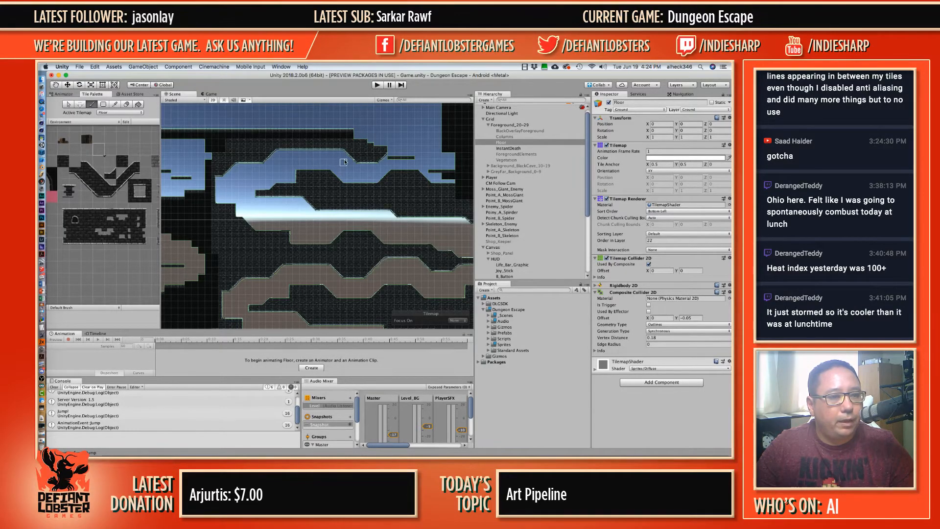
pyautogui.scroll(5, 374, 177)
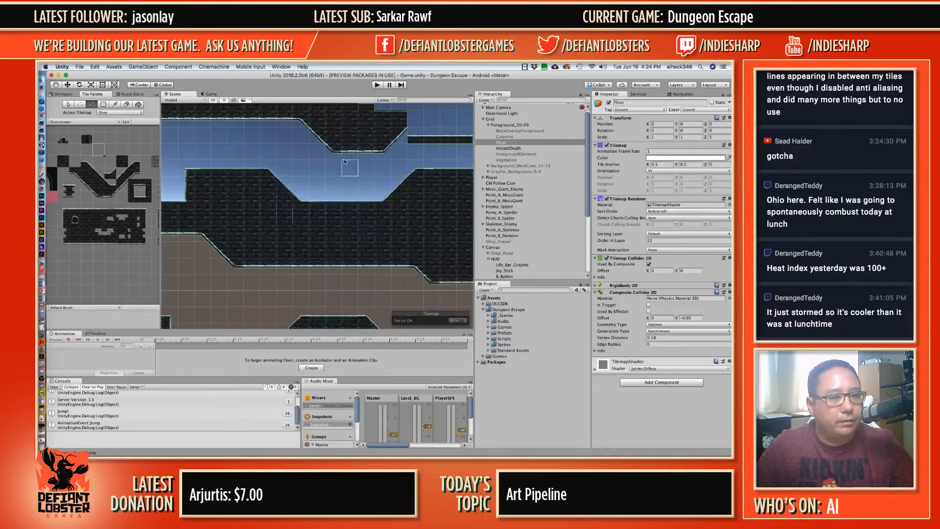
pyautogui.click(89, 105)
pyautogui.click(100, 160)
# Step: Sample the slope at the end of the new wavy ceiling and erase the thin ledge beside it
pyautogui.scroll(-5, 338, 178)
pyautogui.moveTo(338, 178); pyautogui.dragTo(39, 233, button='middle')
pyautogui.moveTo(399, 254); pyautogui.dragTo(191, 141, button='middle')
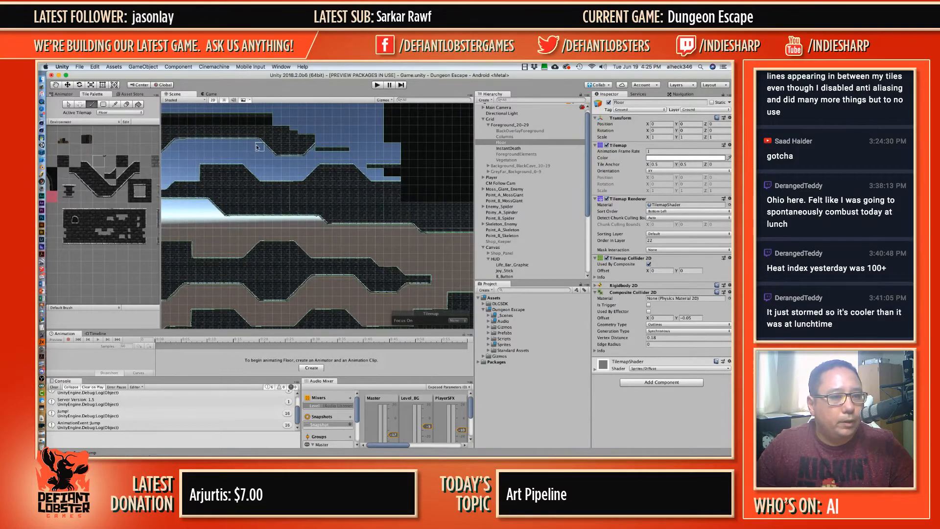
pyautogui.scroll(-5, 353, 225)
pyautogui.moveTo(358, 237); pyautogui.dragTo(361, 232, button='middle')
pyautogui.scroll(3, 312, 187)
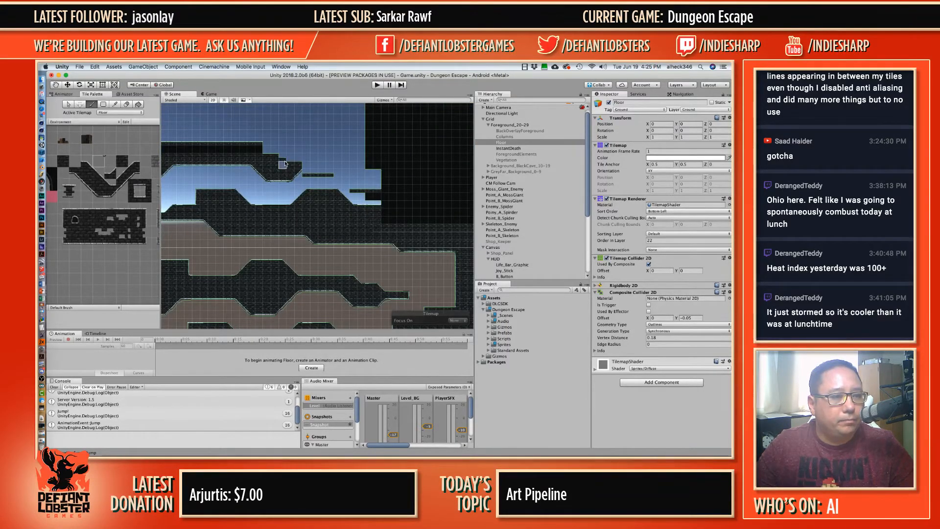
pyautogui.press('i')
pyautogui.moveTo(285, 160); pyautogui.dragTo(301, 178)
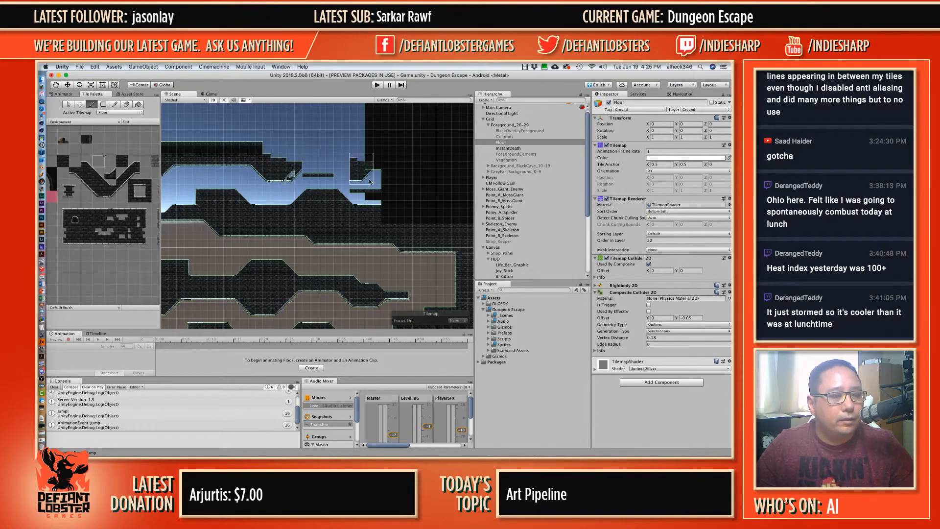
pyautogui.press('d')
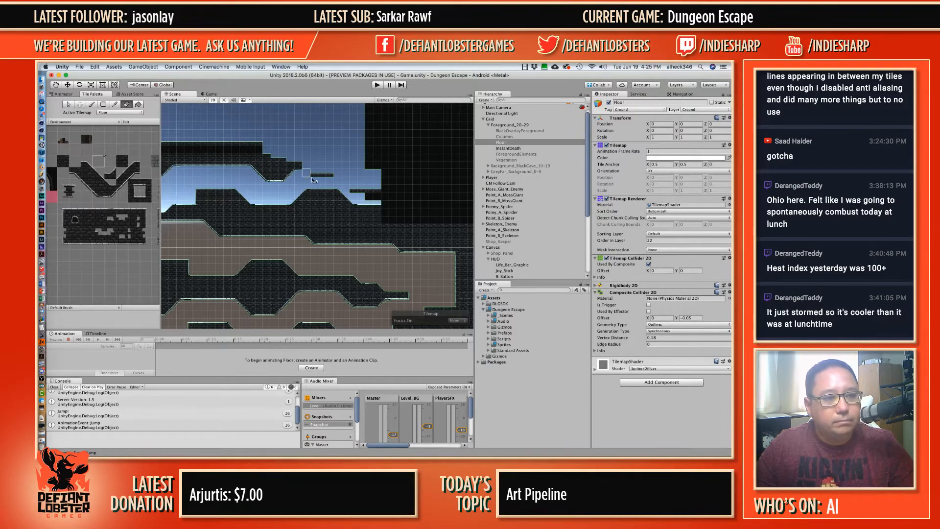
pyautogui.press('b')
pyautogui.keyDown('shift'); pyautogui.moveTo(321, 177); pyautogui.dragTo(337, 177); pyautogui.keyUp('shift')
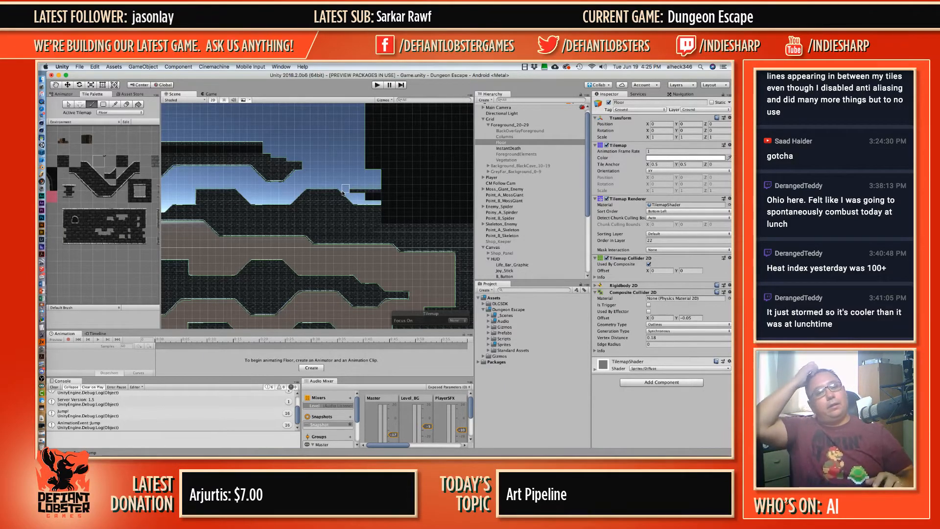
# Step: Copy the end wall of the chamber below and paint it at the far end of the upper chamber
pyautogui.moveTo(377, 212); pyautogui.dragTo(331, 167, button='middle')
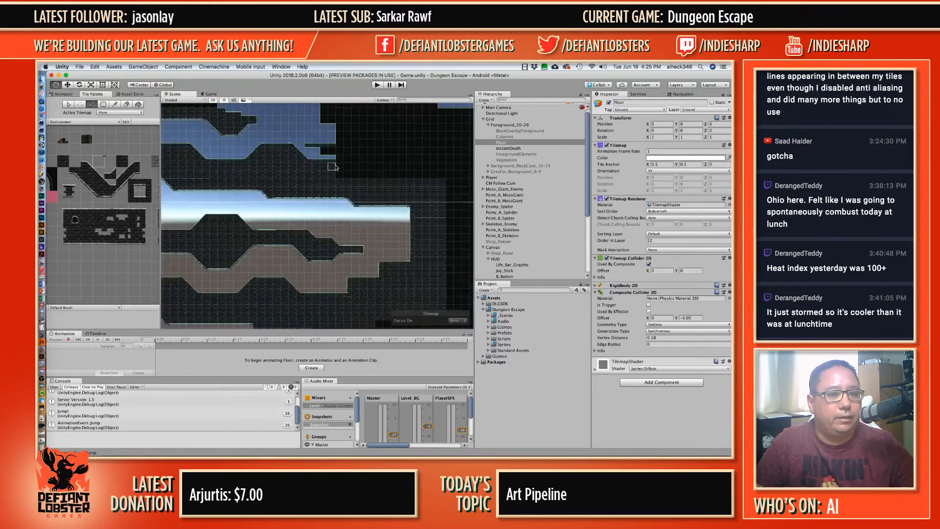
pyautogui.press('i')
pyautogui.moveTo(387, 200); pyautogui.dragTo(419, 277)
pyautogui.moveTo(345, 172); pyautogui.dragTo(373, 228, button='middle')
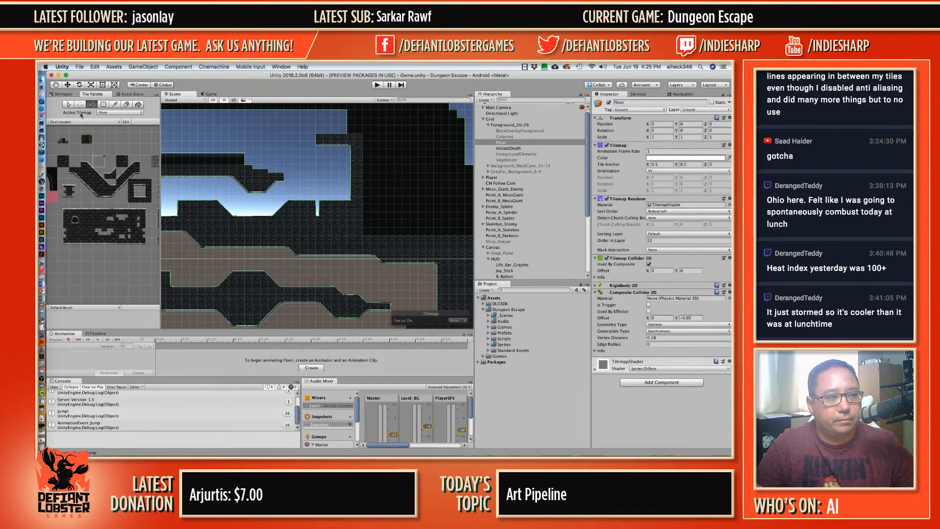
pyautogui.press('w')
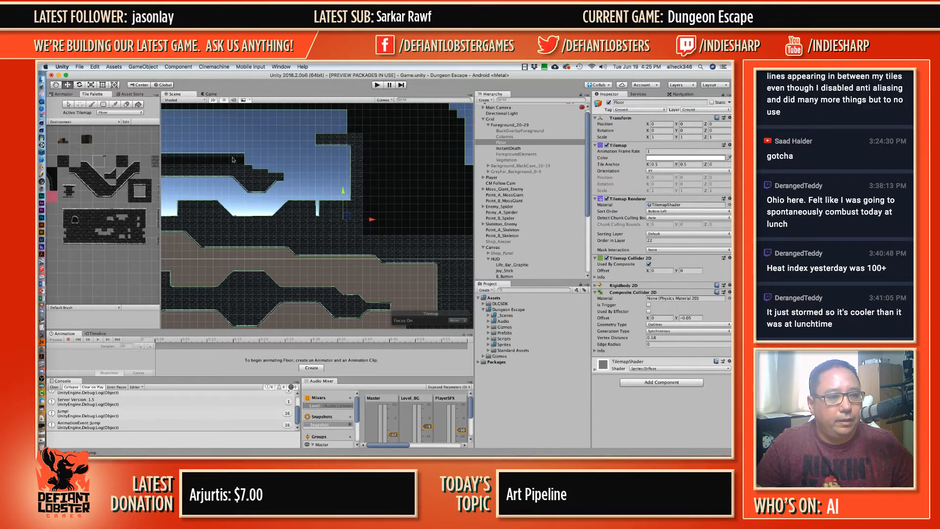
pyautogui.click(307, 214)
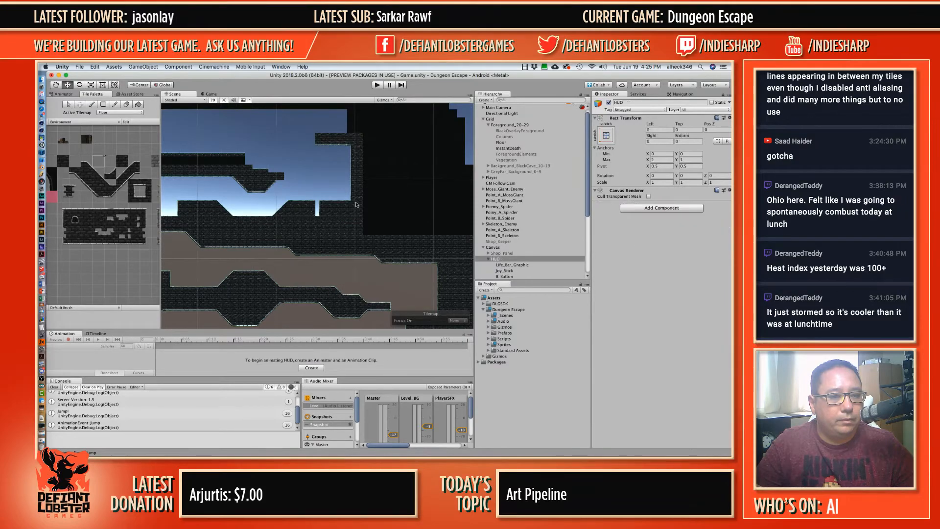
pyautogui.click(524, 147)
pyautogui.click(504, 143)
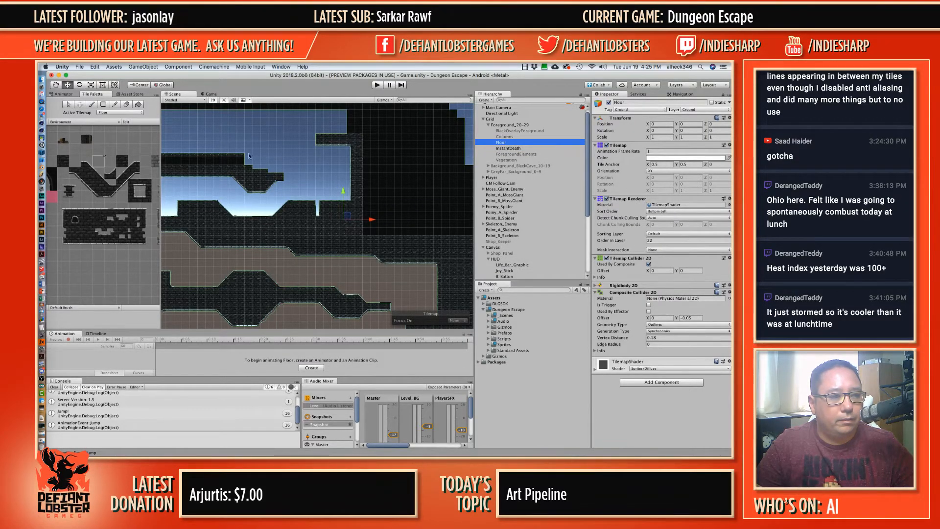
# Step: Sample a single brick tile and fill the narrow gap in the wavy floor near the new end wall
pyautogui.click(92, 104)
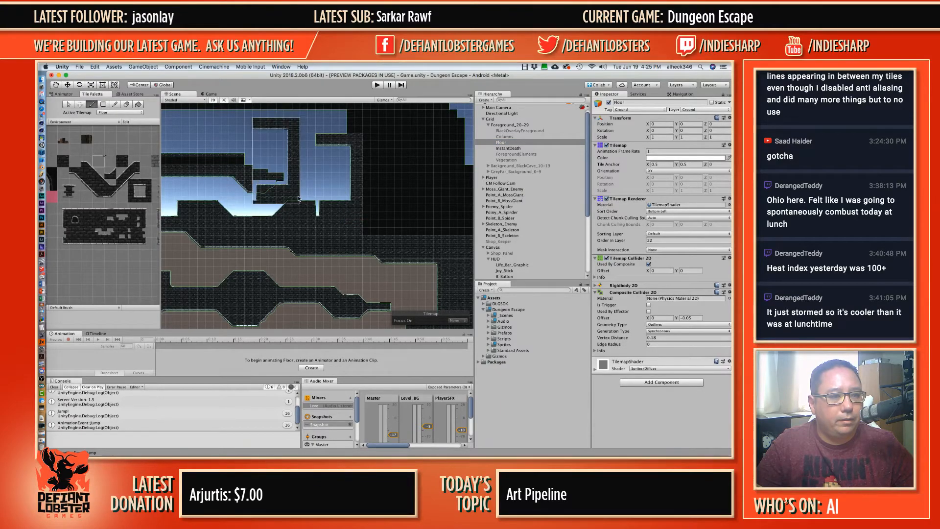
pyautogui.keyDown('ctrl'); pyautogui.click(312, 192); pyautogui.keyUp('ctrl')
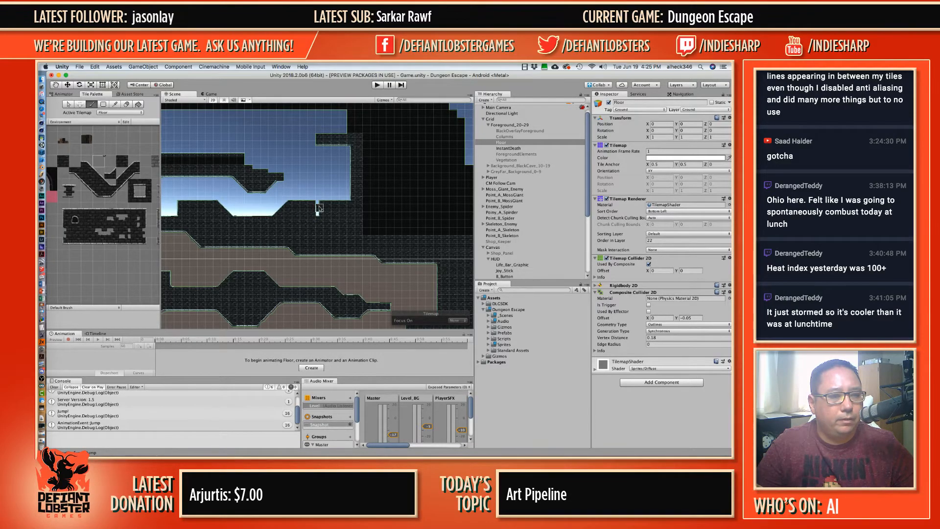
pyautogui.click(319, 206)
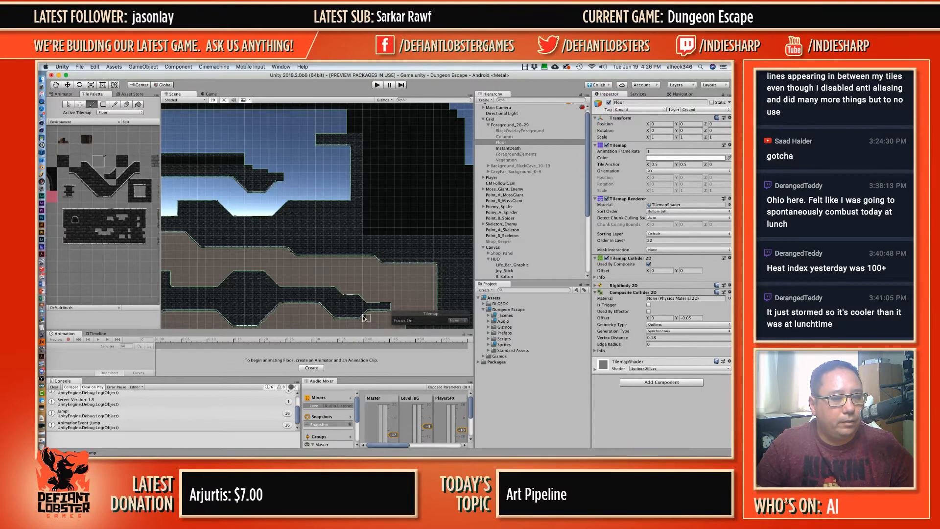
# Step: Copy the tapered end of the tunnel's ledge onto the end of the upper ceiling, and choose a slope tile from the palette
pyautogui.keyDown('ctrl'); pyautogui.moveTo(355, 320); pyautogui.dragTo(394, 290); pyautogui.keyUp('ctrl')
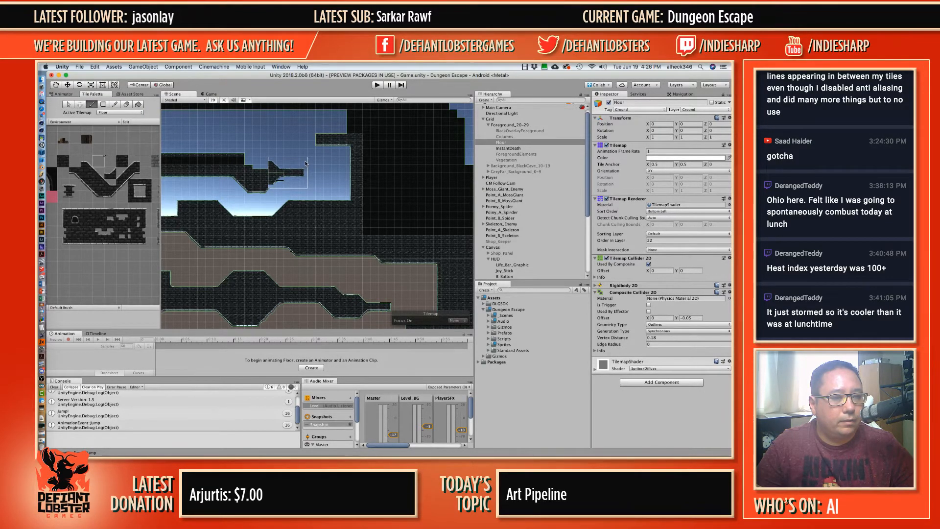
pyautogui.click(305, 163)
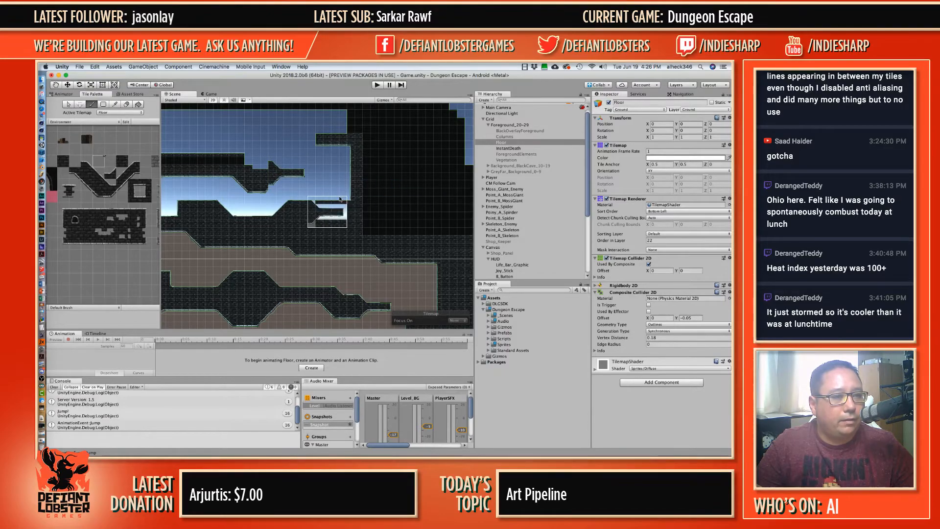
pyautogui.click(122, 184)
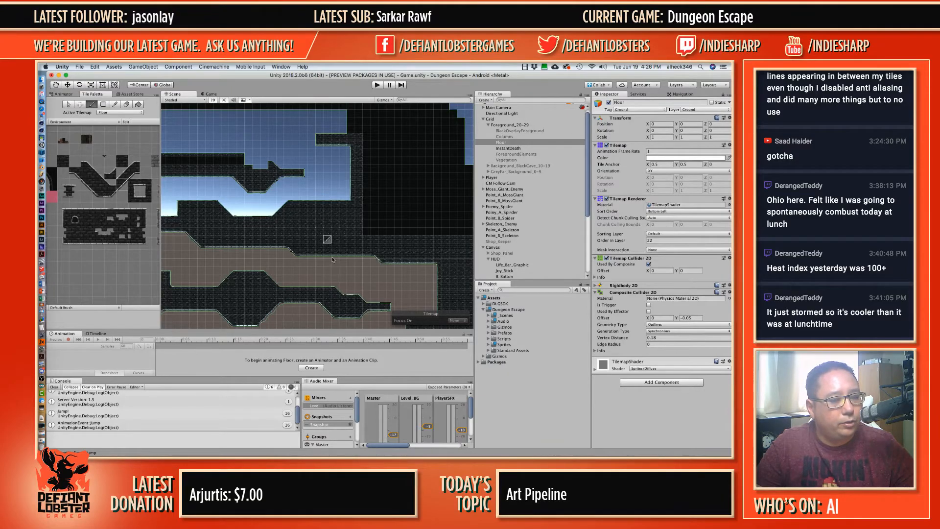
# Step: Copy a sloped ledge end from the tunnel, paint it at the base of the chamber's end wall, and undo the last edits
pyautogui.scroll(-3, 337, 294)
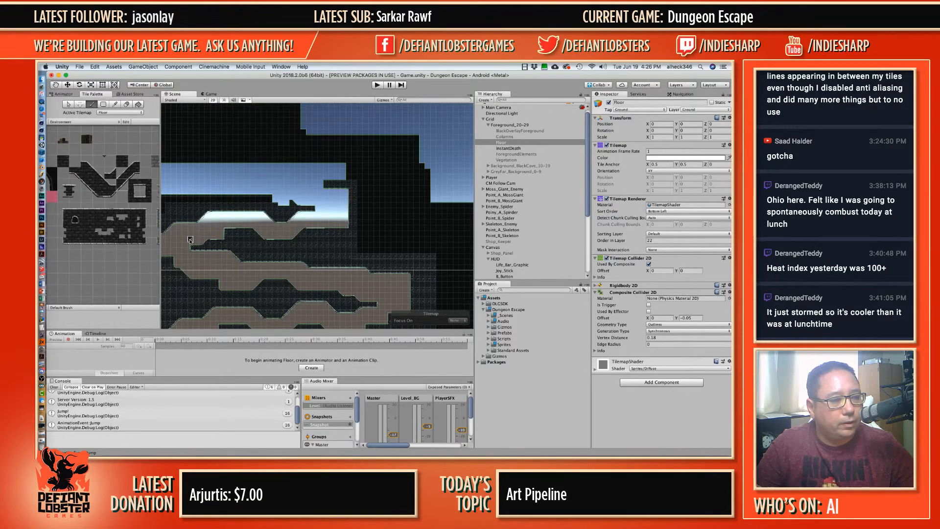
pyautogui.press('i')
pyautogui.moveTo(213, 250); pyautogui.dragTo(213, 251)
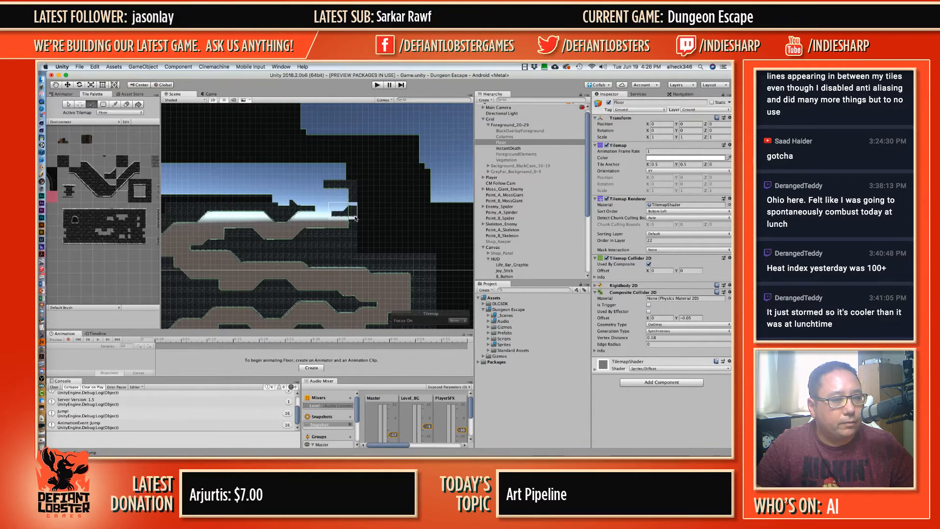
pyautogui.click(353, 216)
pyautogui.scroll(5, 351, 212)
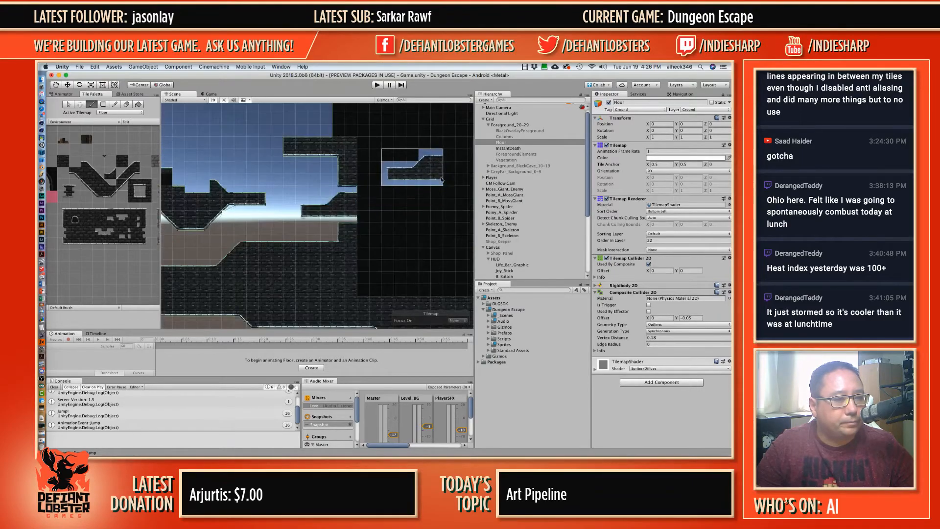
pyautogui.press('i')
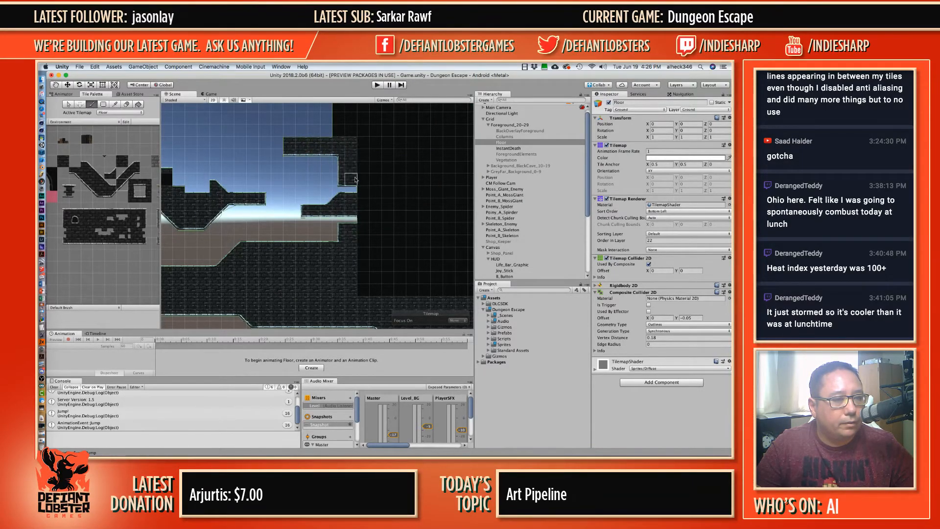
pyautogui.press('super+z')
pyautogui.press('super+z')
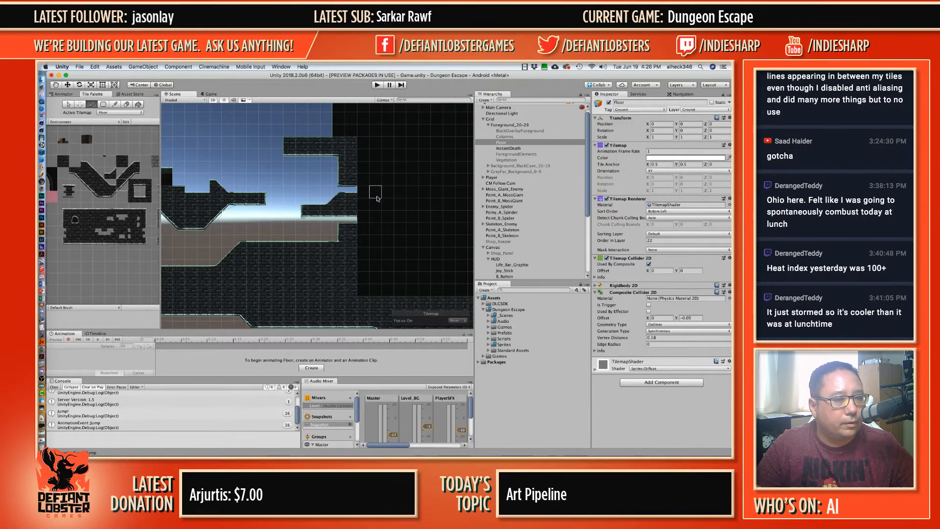
# Step: Fill the gap in the end wall with brick tiles, square off the slope beside it, and thicken the wall outward with more bricks
pyautogui.click(146, 200)
pyautogui.click(349, 191)
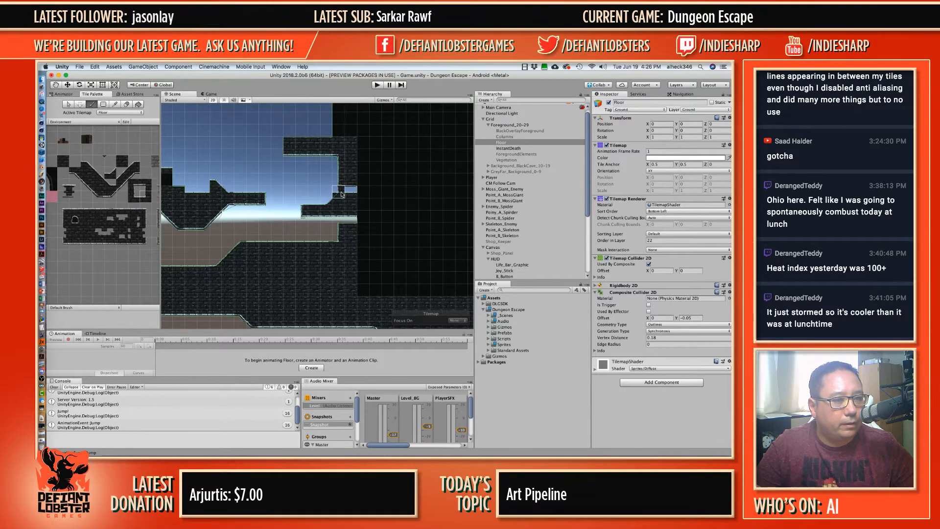
pyautogui.click(331, 197)
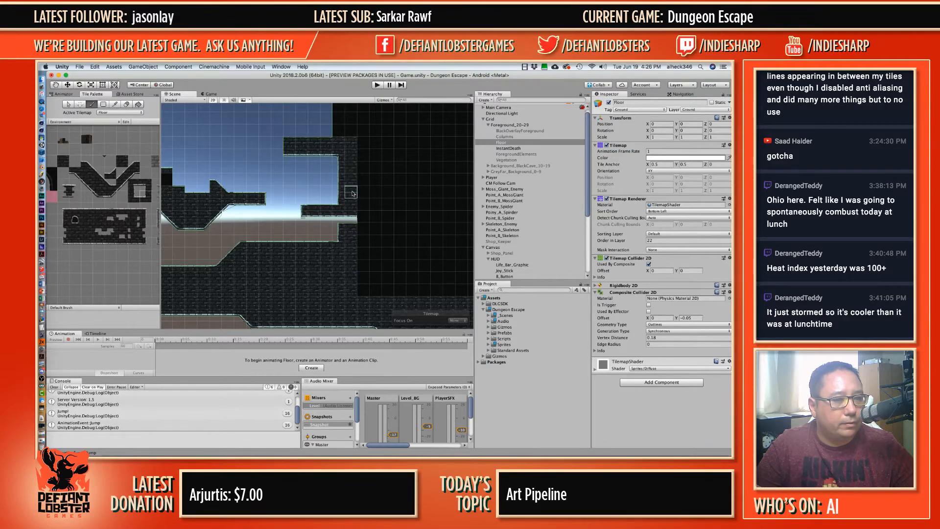
pyautogui.moveTo(363, 142)
pyautogui.mouseDown()
pyautogui.moveTo(363, 229)
pyautogui.moveTo(375, 143)
pyautogui.moveTo(375, 279)
pyautogui.moveTo(362, 282)
pyautogui.moveTo(388, 292)
pyautogui.moveTo(401, 143)
pyautogui.mouseUp()
pyautogui.moveTo(396, 216)
pyautogui.mouseDown()
pyautogui.moveTo(400, 291)
pyautogui.moveTo(444, 279)
pyautogui.moveTo(407, 255)
pyautogui.moveTo(362, 248)
pyautogui.mouseUp()
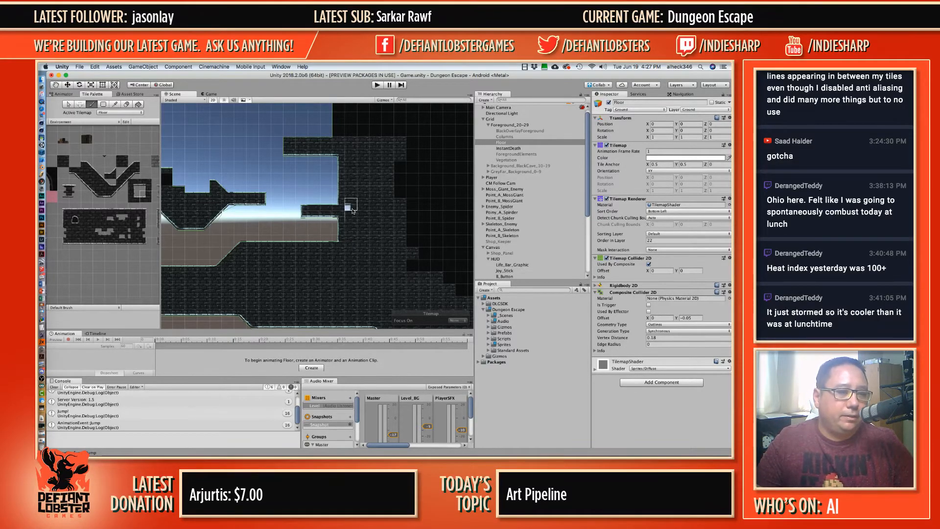
# Step: Extend the wall edge down to the lower floor and fill the space behind it with sampled brick tiles
pyautogui.moveTo(303, 219); pyautogui.dragTo(302, 238)
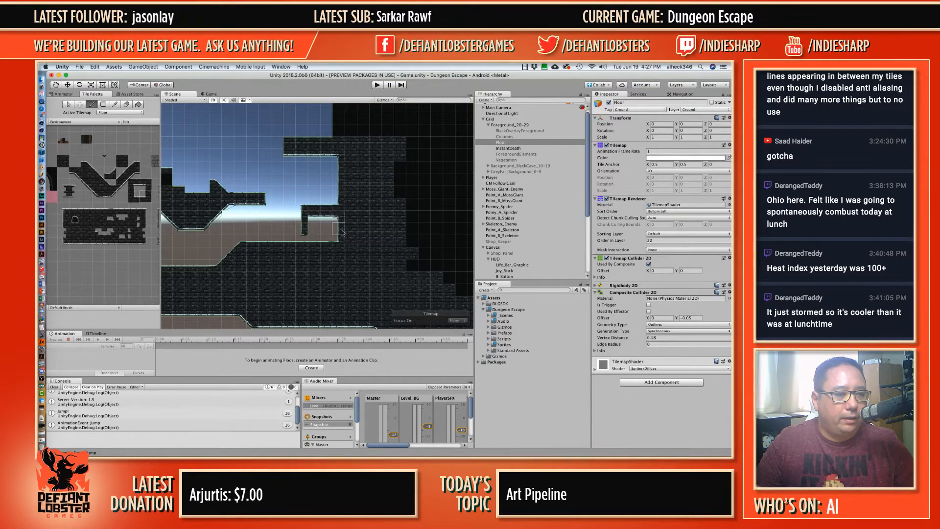
pyautogui.press('i')
pyautogui.click(377, 218)
pyautogui.moveTo(335, 219); pyautogui.dragTo(315, 234)
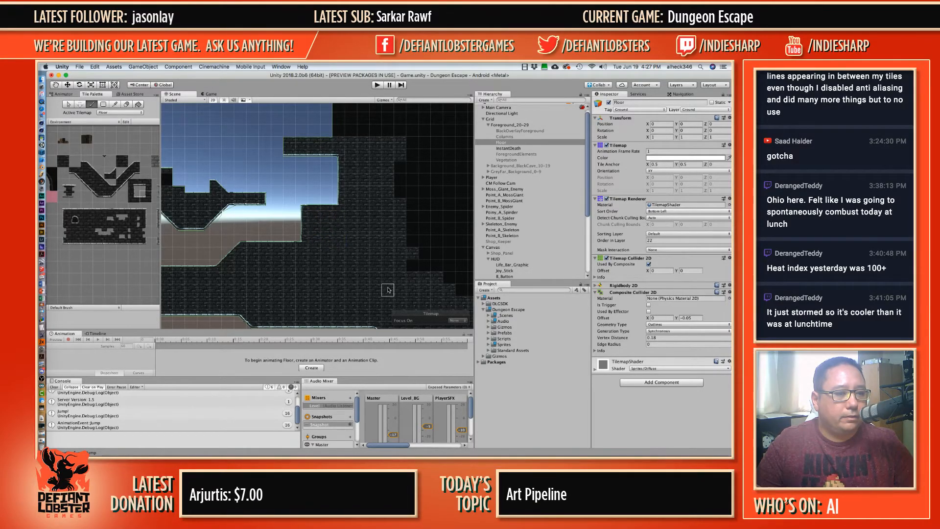
# Step: Sample a block of solid brick from the wall and fill the opening above the chamber's stepped ceiling
pyautogui.scroll(-3, 388, 289)
pyautogui.moveTo(350, 252); pyautogui.dragTo(415, 231, button='middle')
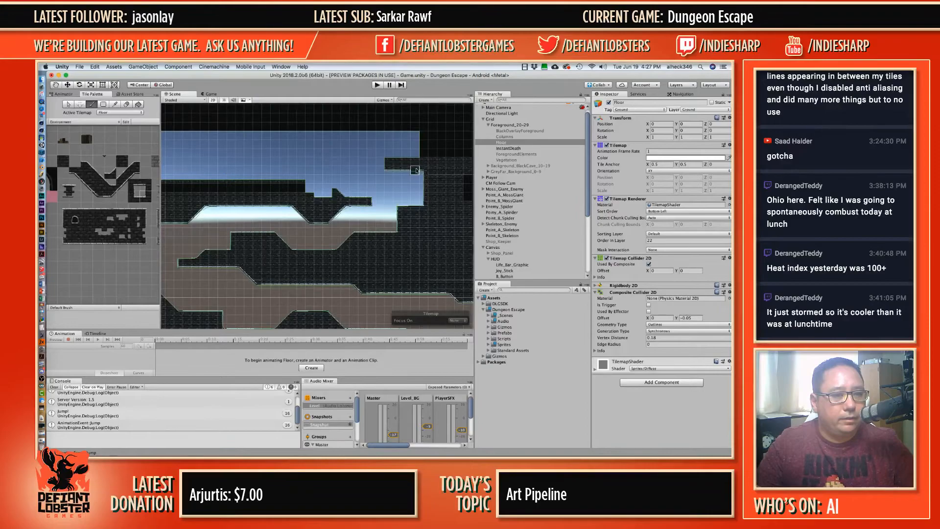
pyautogui.moveTo(365, 272); pyautogui.dragTo(282, 198, button='middle')
pyautogui.keyDown('ctrl'); pyautogui.moveTo(272, 214); pyautogui.dragTo(438, 244); pyautogui.keyUp('ctrl')
pyautogui.moveTo(339, 160); pyautogui.dragTo(410, 275, button='middle')
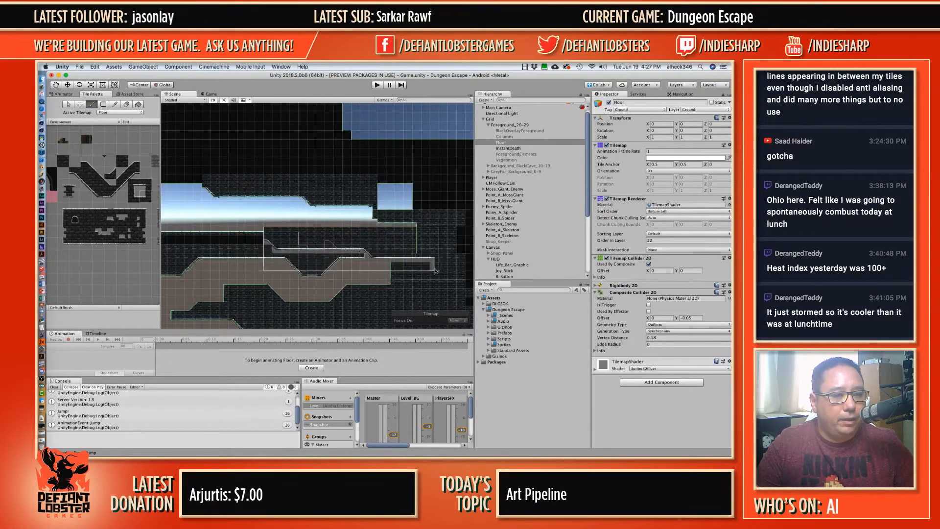
pyautogui.keyDown('ctrl'); pyautogui.moveTo(435, 250); pyautogui.dragTo(454, 284); pyautogui.keyUp('ctrl')
pyautogui.click(399, 205)
pyautogui.click(425, 205)
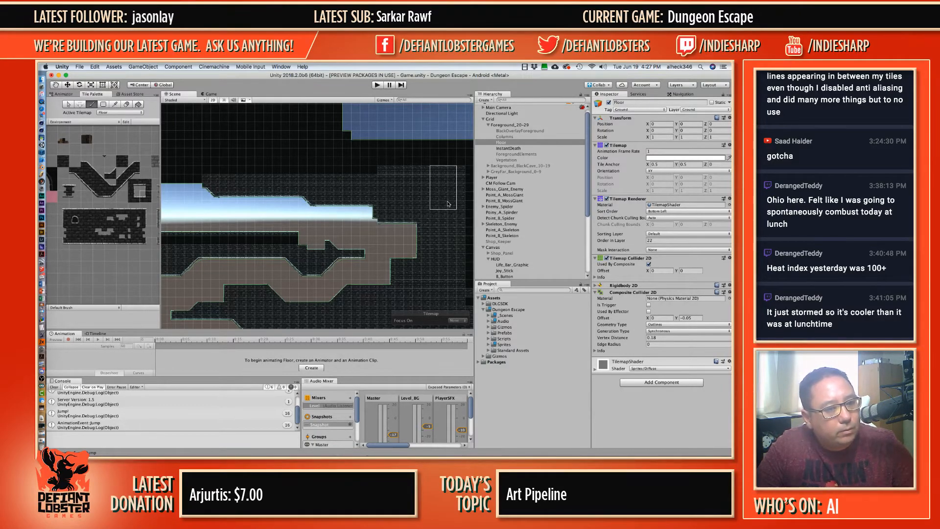
# Step: Turn the ceiling's square step near the end wall into a slope with palette tiles, erasing the bricks in the way
pyautogui.scroll(4, 304, 200)
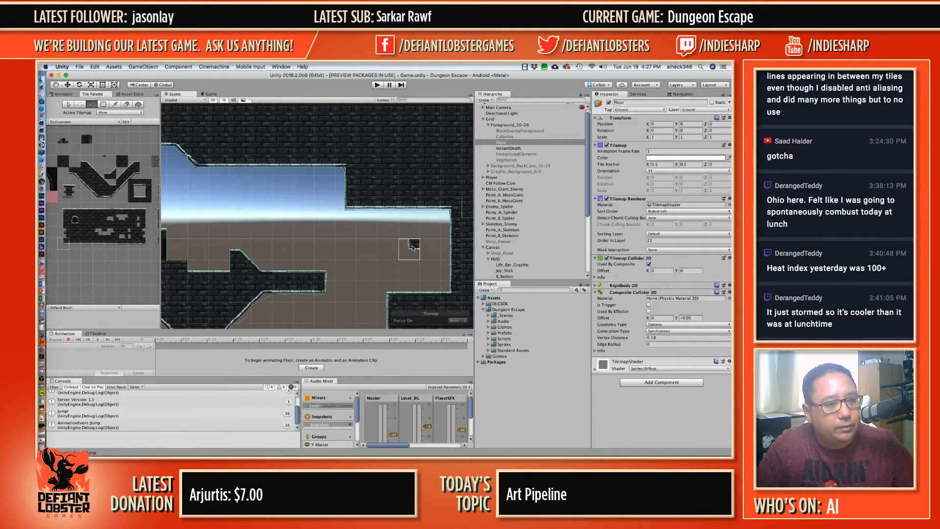
pyautogui.scroll(-5, 412, 246)
pyautogui.click(88, 183)
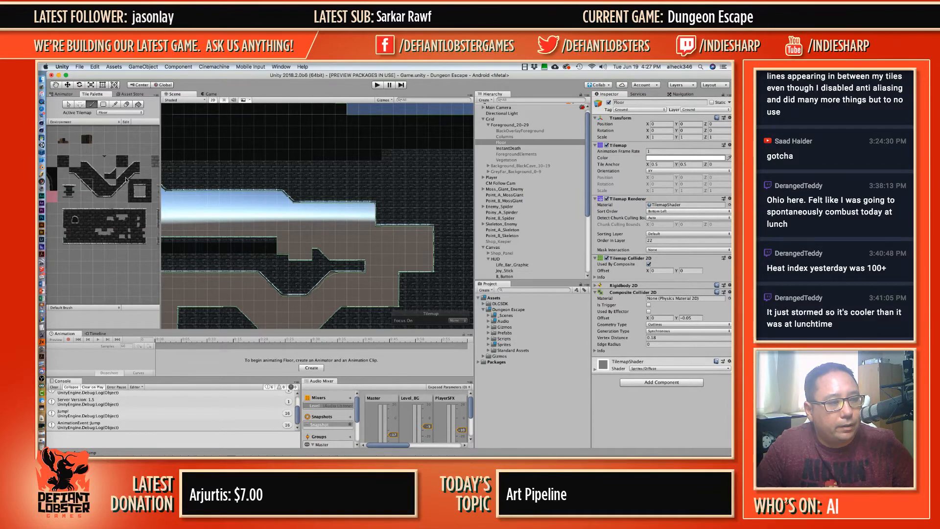
pyautogui.click(99, 196)
pyautogui.click(398, 224)
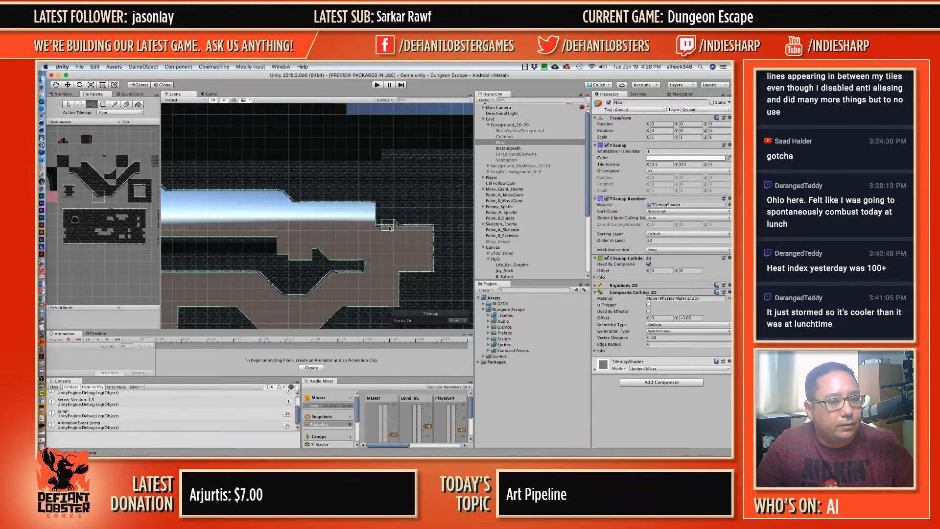
pyautogui.keyDown('shift'); pyautogui.click(389, 226); pyautogui.keyUp('shift')
pyautogui.keyDown('shift'); pyautogui.click(377, 225); pyautogui.keyUp('shift')
pyautogui.keyDown('shift'); pyautogui.click(377, 214); pyautogui.keyUp('shift')
pyautogui.keyDown('shift'); pyautogui.click(386, 213); pyautogui.keyUp('shift')
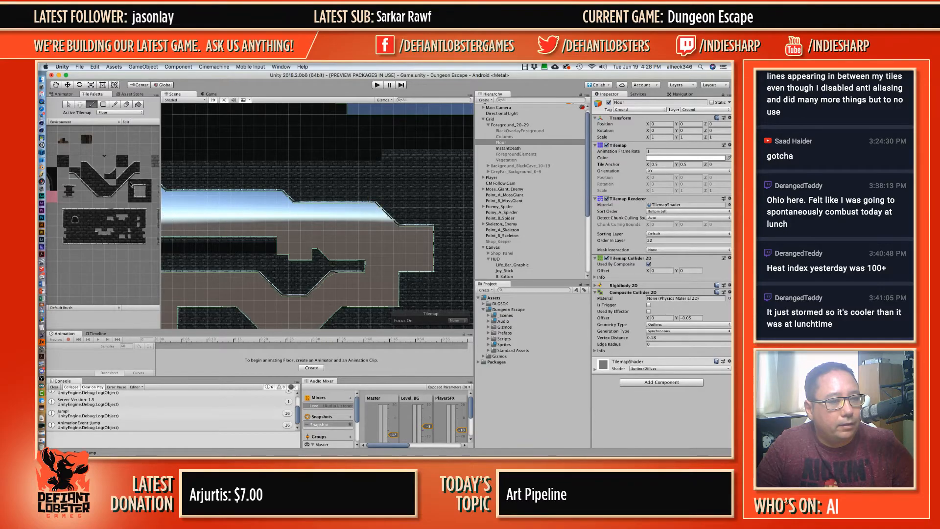
# Step: Fill the notch in the chamber's middle ledge with slope and brick tiles, so its top slopes down to the ledge end
pyautogui.click(99, 162)
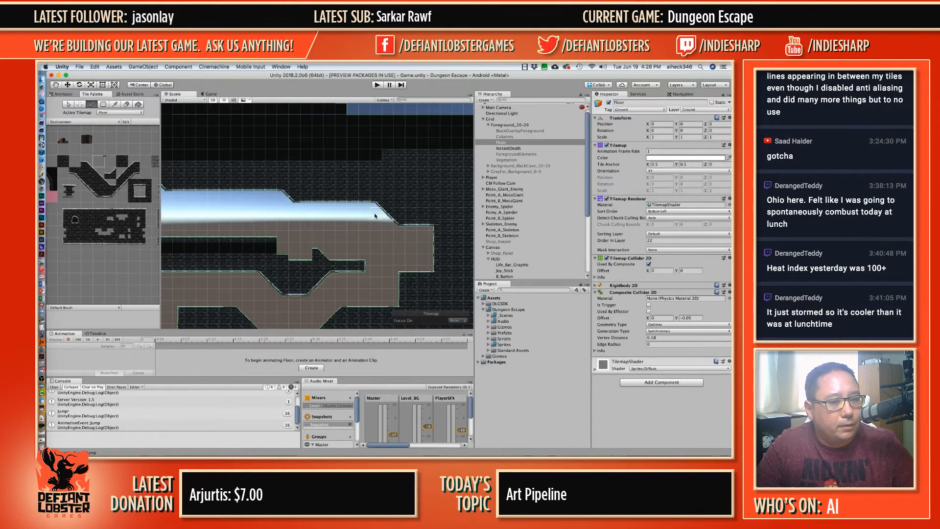
pyautogui.moveTo(428, 282)
pyautogui.mouseDown(button='middle')
pyautogui.moveTo(416, 204)
pyautogui.moveTo(373, 209)
pyautogui.mouseUp(button='middle')
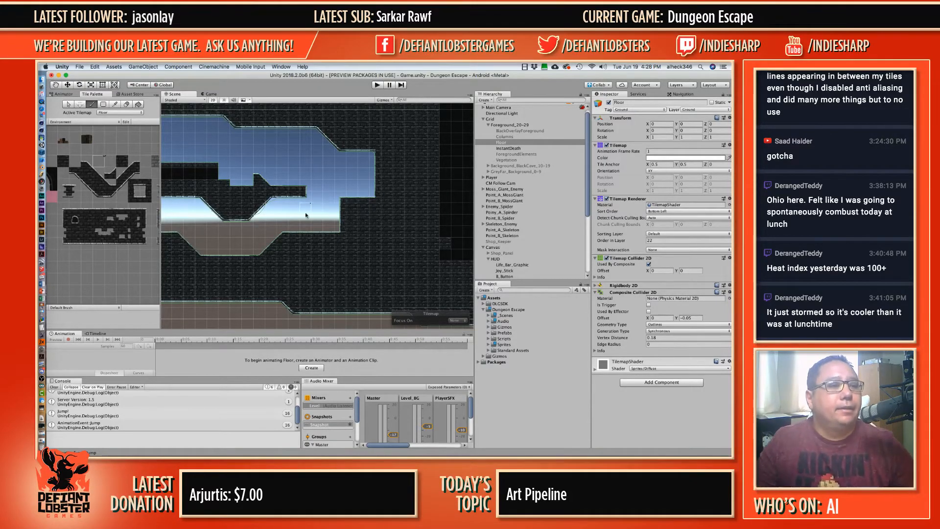
pyautogui.hscroll(-3, 306, 188)
pyautogui.hscroll(-3, 306, 187)
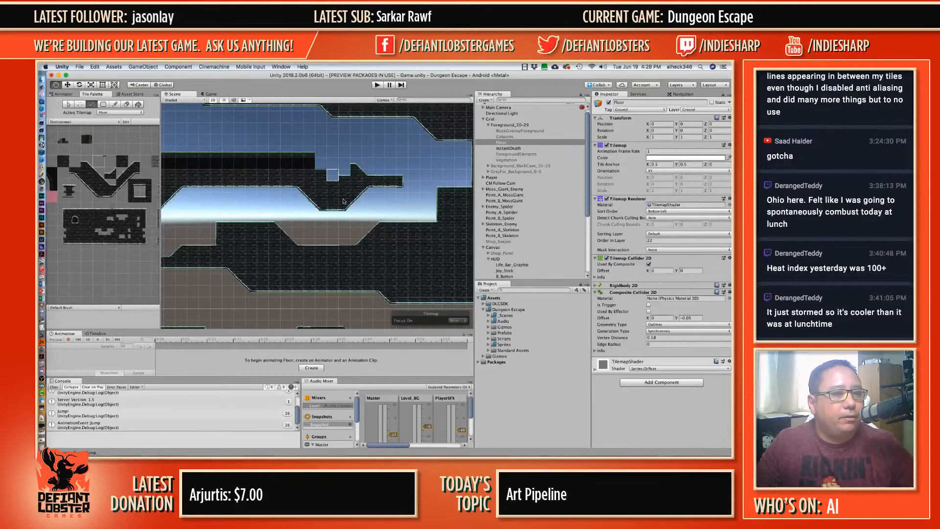
pyautogui.hscroll(3, 361, 200)
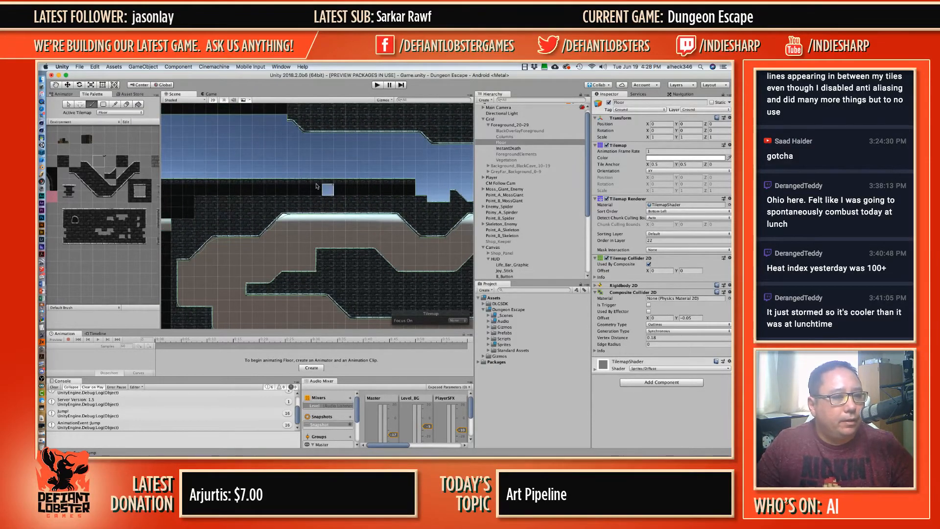
pyautogui.click(105, 214)
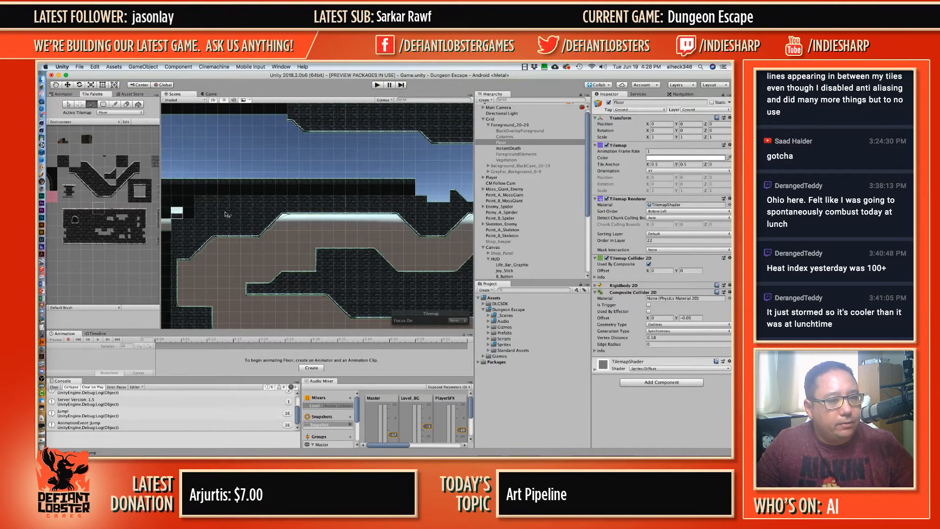
pyautogui.click(442, 198)
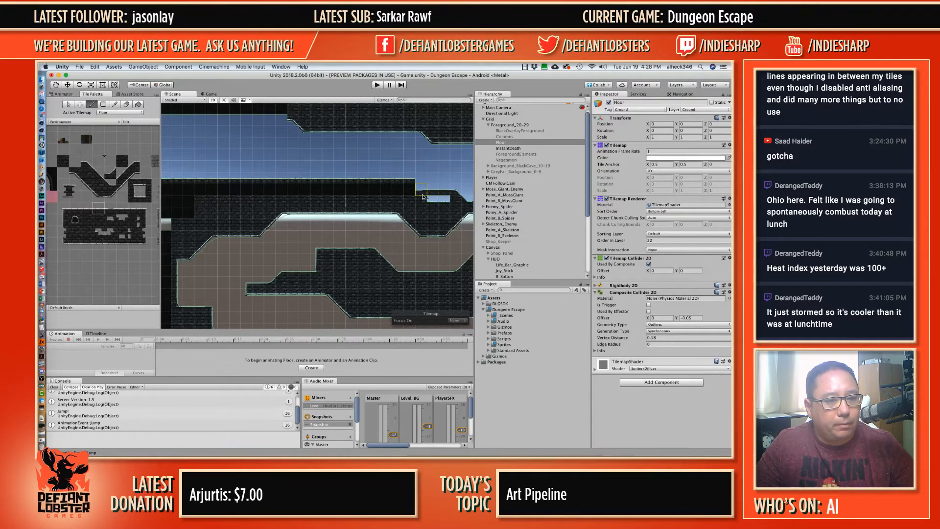
pyautogui.click(118, 166)
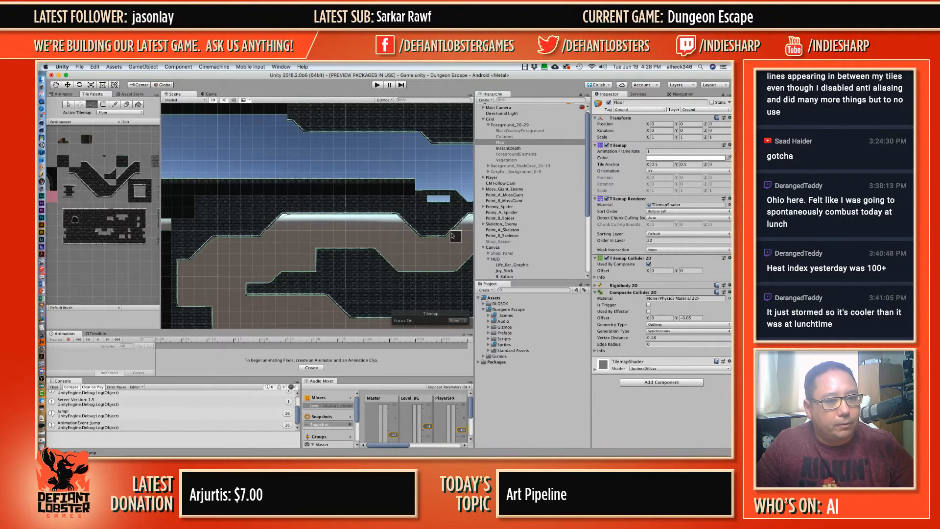
pyautogui.moveTo(443, 201); pyautogui.dragTo(424, 202)
# Step: Copy the arched ceiling section from a lower tunnel and paint it as an extension of the upper chamber's ceiling
pyautogui.scroll(-5, 428, 226)
pyautogui.moveTo(420, 213); pyautogui.dragTo(326, 188, button='middle')
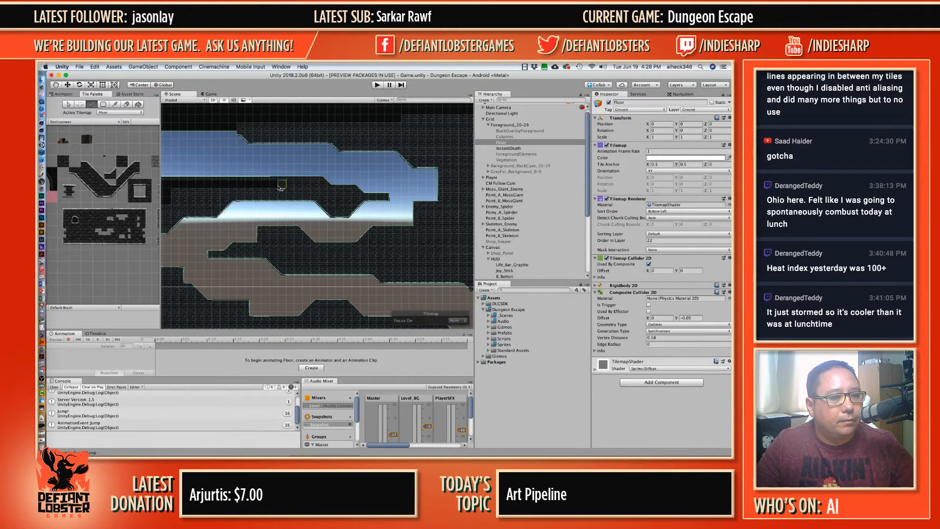
pyautogui.scroll(2, 260, 196)
pyautogui.moveTo(258, 196); pyautogui.dragTo(361, 189, button='middle')
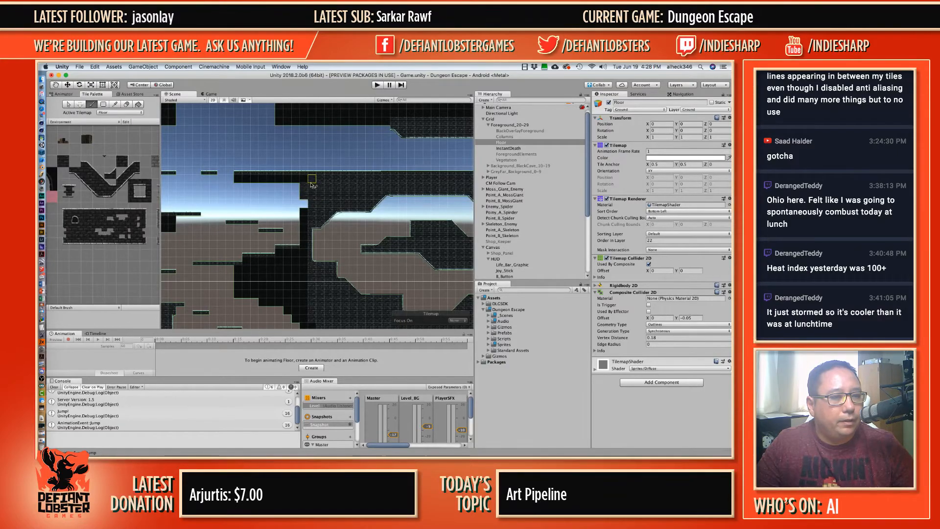
pyautogui.moveTo(328, 219)
pyautogui.mouseDown(button='middle')
pyautogui.moveTo(367, 191)
pyautogui.moveTo(294, 198)
pyautogui.moveTo(317, 188)
pyautogui.mouseUp(button='middle')
pyautogui.moveTo(298, 158); pyautogui.dragTo(352, 156, button='middle')
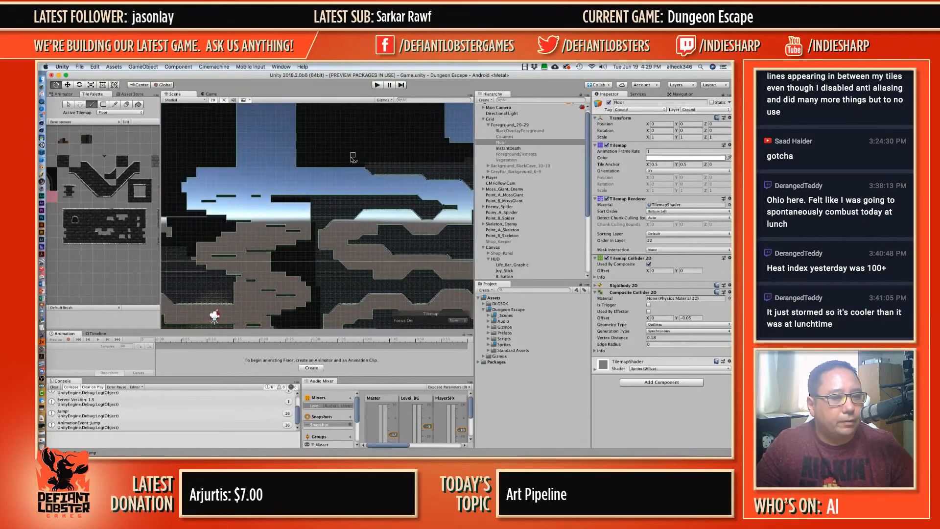
pyautogui.moveTo(344, 192); pyautogui.dragTo(303, 250, button='middle')
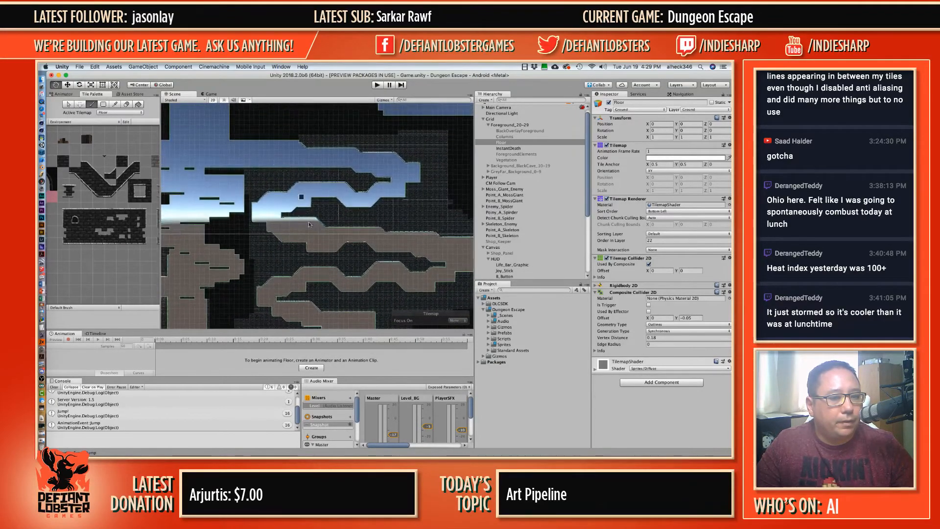
pyautogui.press('i')
pyautogui.moveTo(284, 253); pyautogui.dragTo(420, 277)
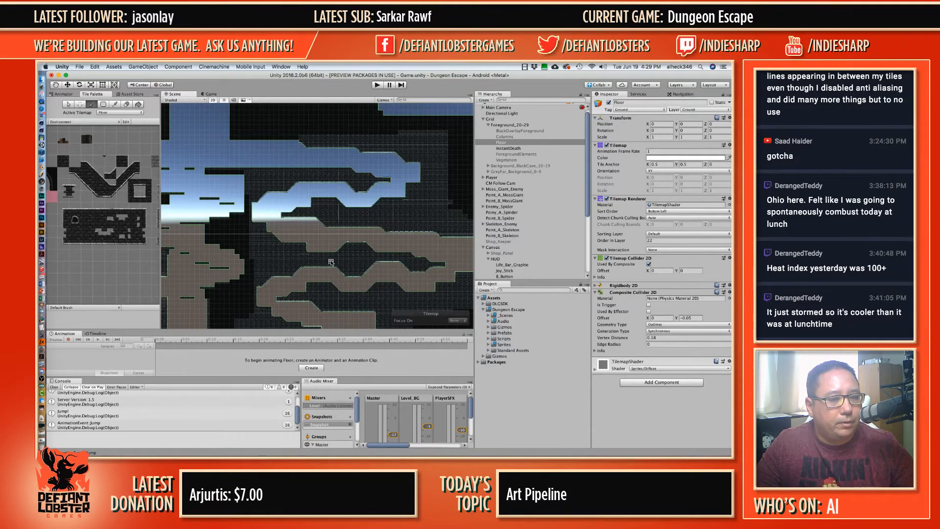
pyautogui.press('i')
pyautogui.moveTo(279, 259)
pyautogui.mouseDown()
pyautogui.moveTo(343, 280)
pyautogui.moveTo(320, 278)
pyautogui.moveTo(330, 279)
pyautogui.mouseUp()
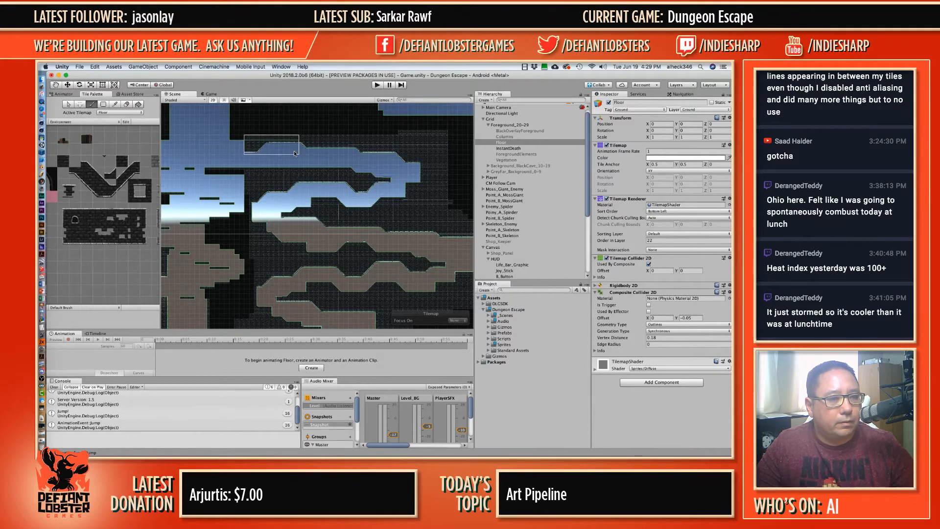
# Step: Copy a sloped section onto the open end of the extended ceiling, and sample a raised floor bump for the ledge below
pyautogui.press('ctrl')
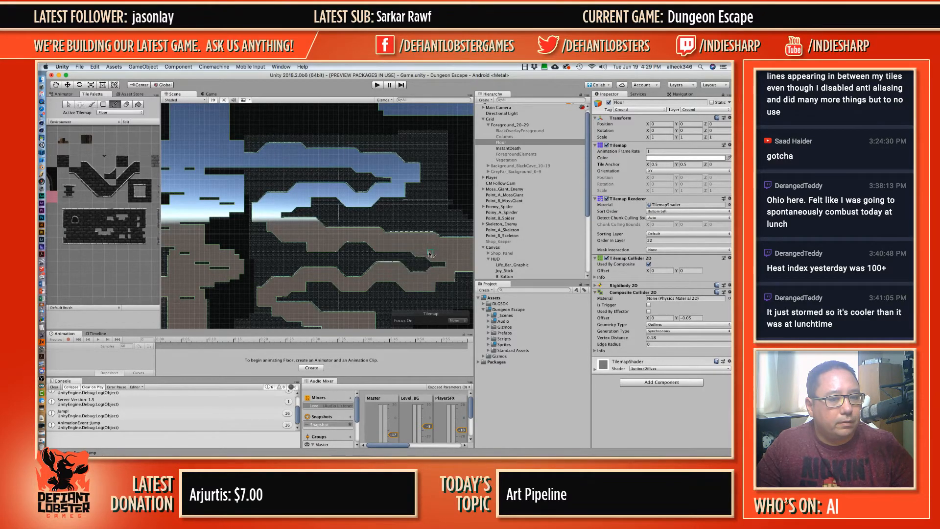
pyautogui.keyDown('ctrl'); pyautogui.click(318, 220); pyautogui.keyUp('ctrl')
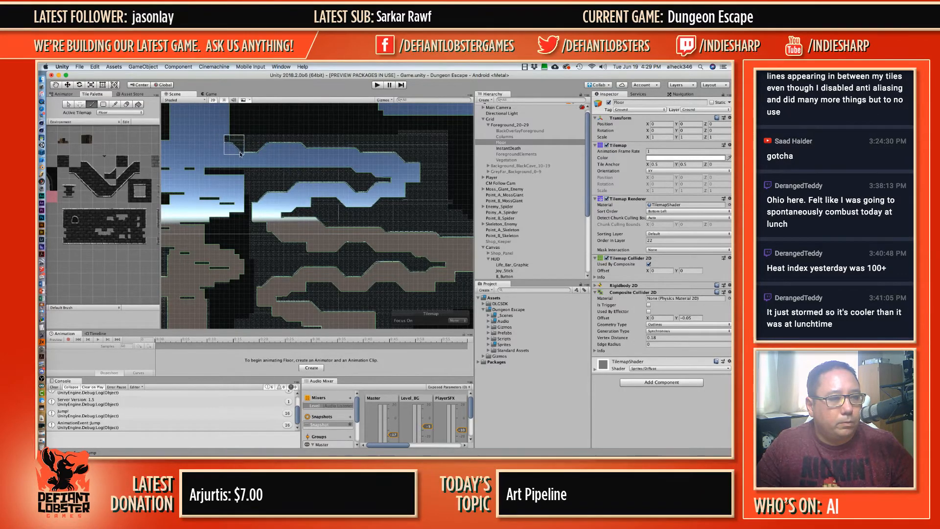
pyautogui.moveTo(360, 196); pyautogui.dragTo(399, 184, button='middle')
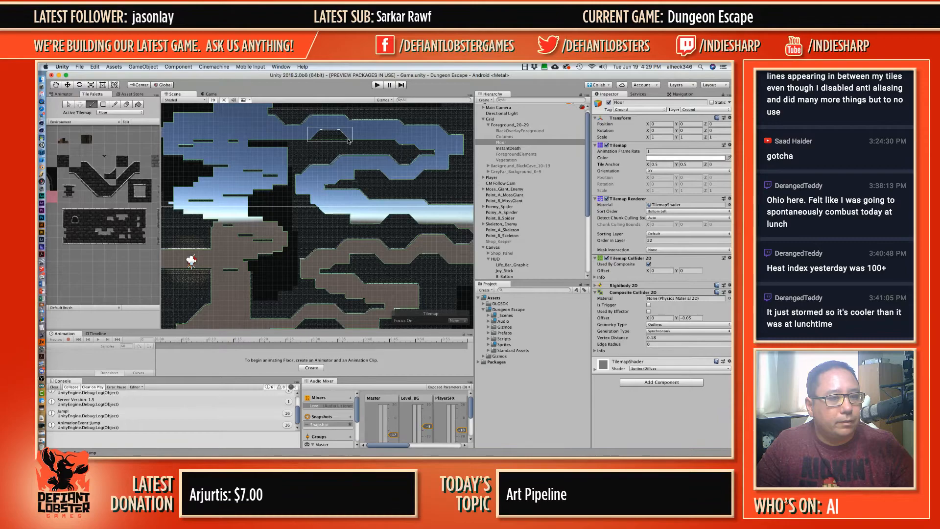
pyautogui.moveTo(409, 262)
pyautogui.mouseDown(button='middle')
pyautogui.moveTo(428, 206)
pyautogui.moveTo(405, 207)
pyautogui.mouseUp(button='middle')
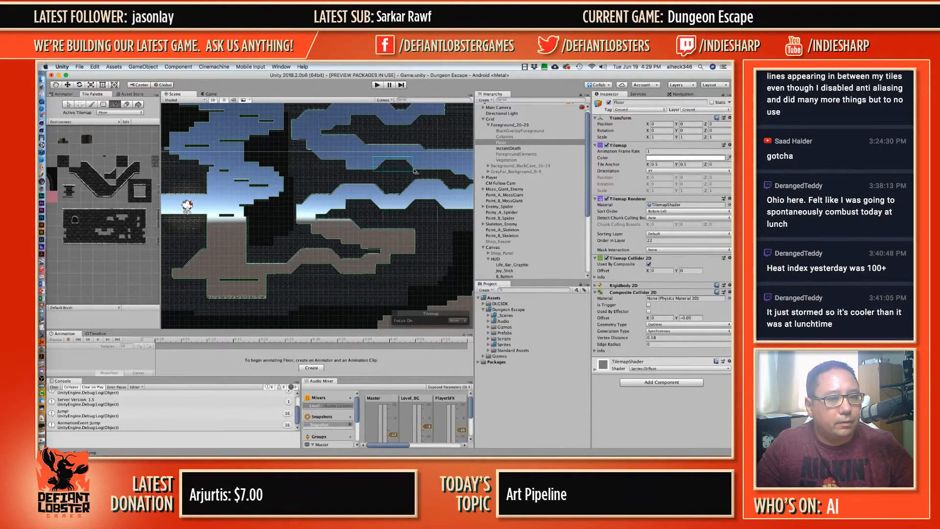
pyautogui.moveTo(387, 169); pyautogui.dragTo(318, 240, button='middle')
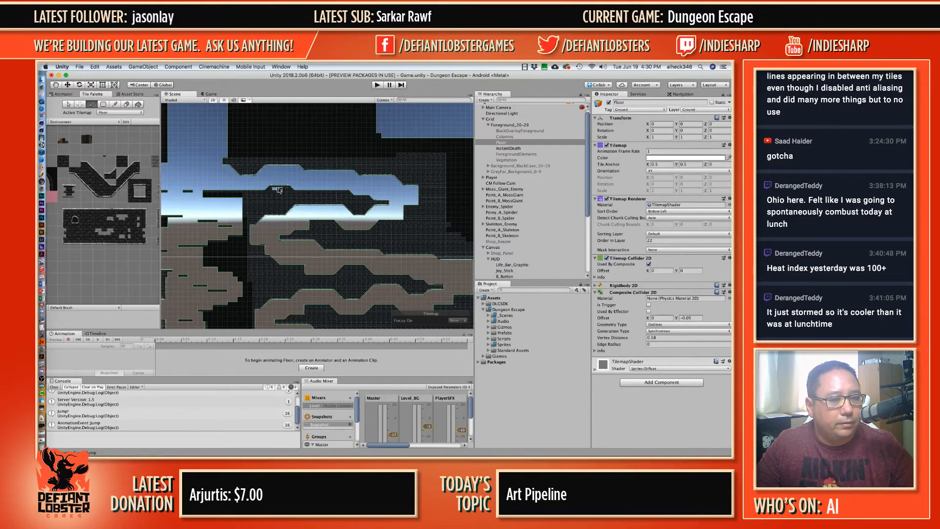
pyautogui.moveTo(360, 203); pyautogui.dragTo(421, 199, button='middle')
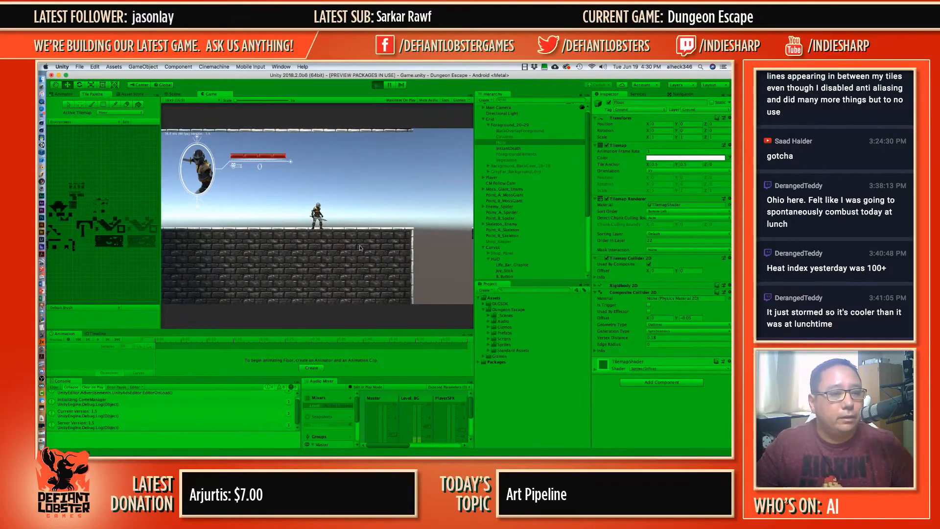
# Step: Playtest the level by running and jumping the player across the floating ledge and through the sloped brick tunnel
pyautogui.press('d')
pyautogui.press('space')
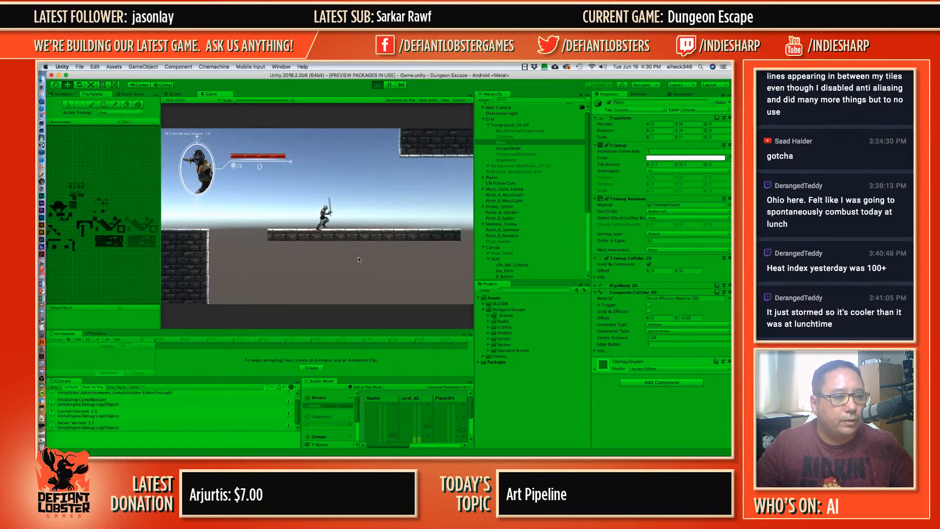
pyautogui.press('d')
pyautogui.press('space')
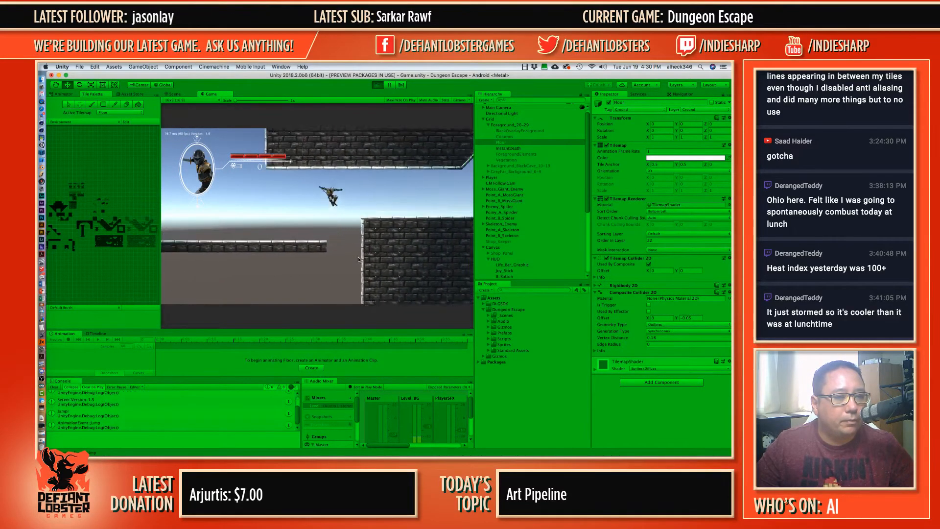
pyautogui.press('d')
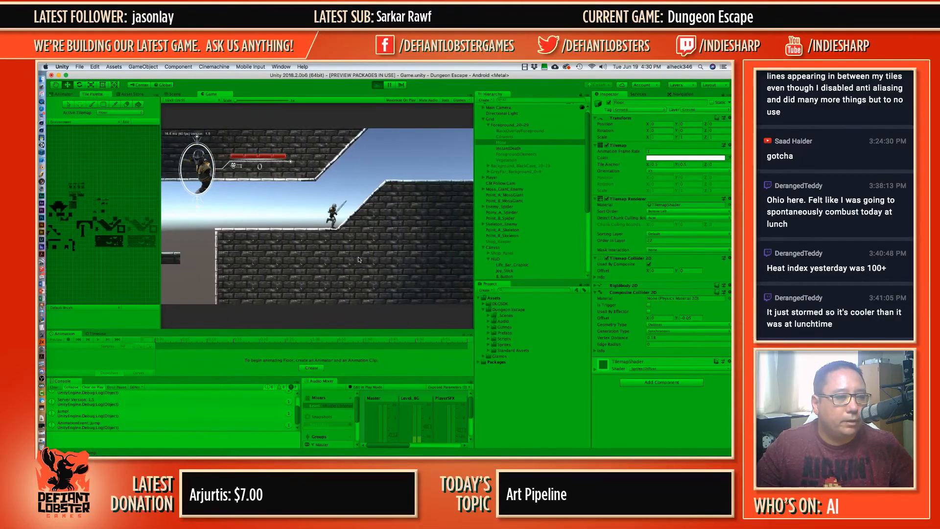
pyautogui.press('d')
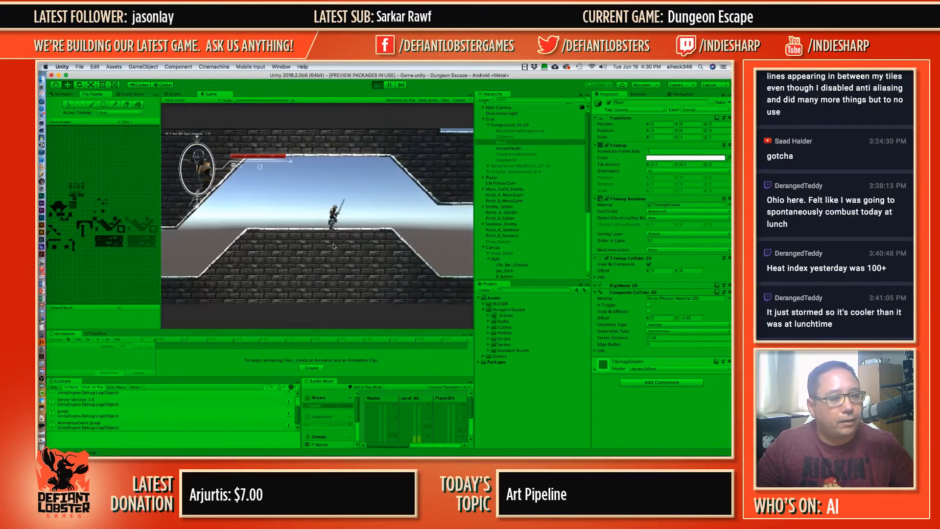
pyautogui.press('d')
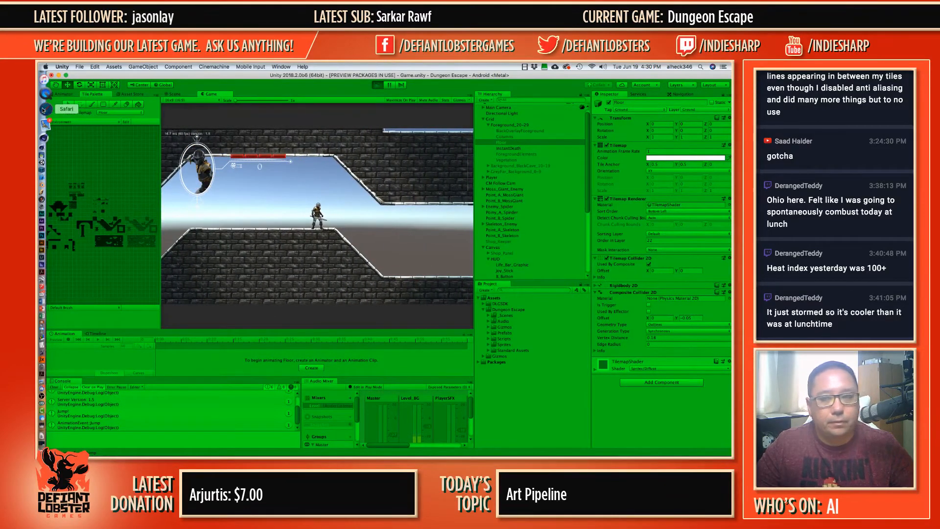
# Step: Switch to Safari and bring the Dungeon Escape Mobile Trello board into view
pyautogui.click(44, 110)
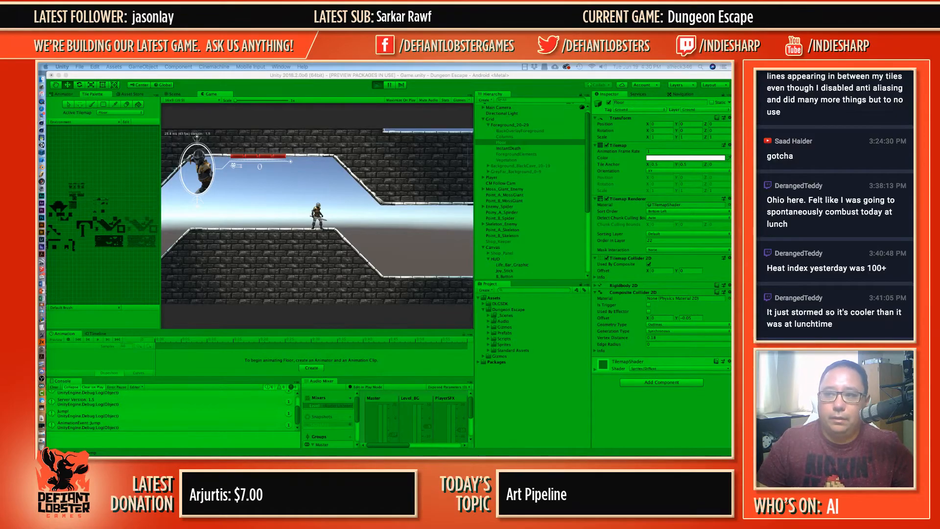
pyautogui.moveTo(729, 147); pyautogui.dragTo(302, 80)
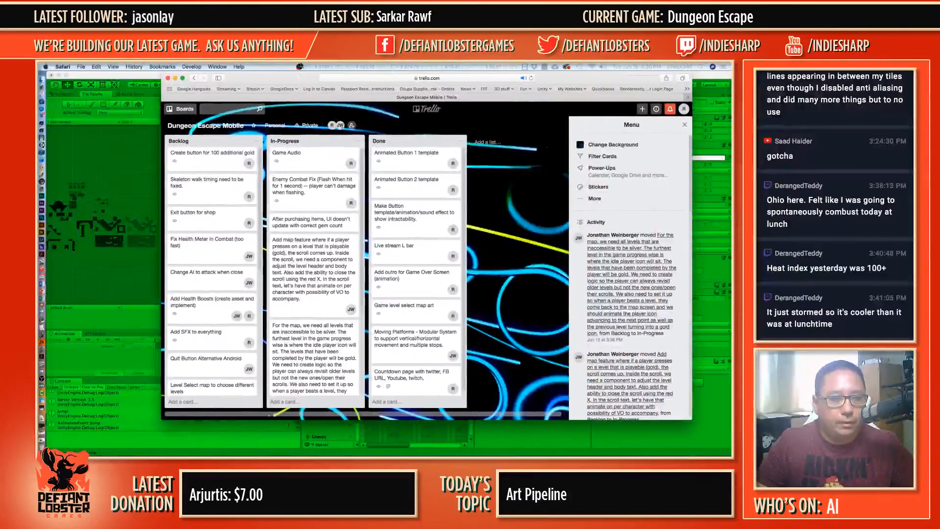
# Step: Write a new Backlog card reading "Fix player system so he can run up and down angled platforms rather than have the jump animation."
pyautogui.scroll(-8, 208, 240)
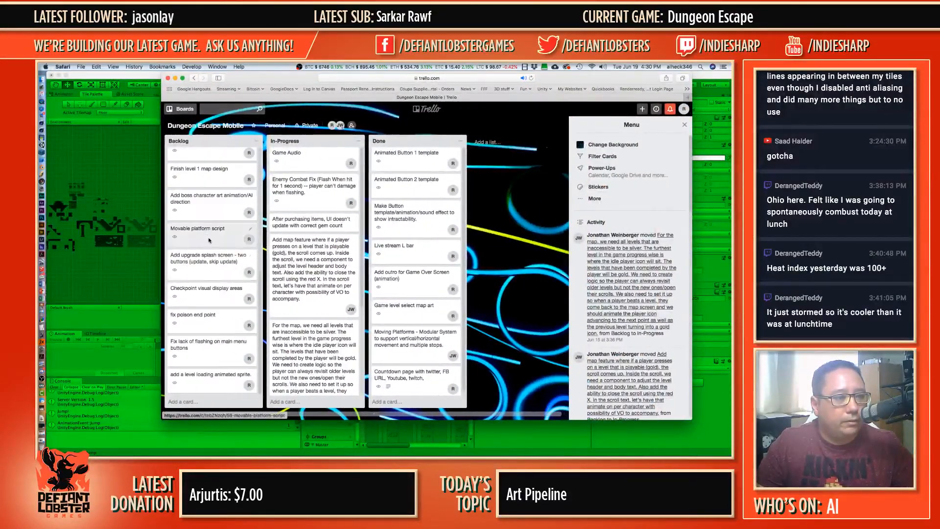
pyautogui.click(184, 401)
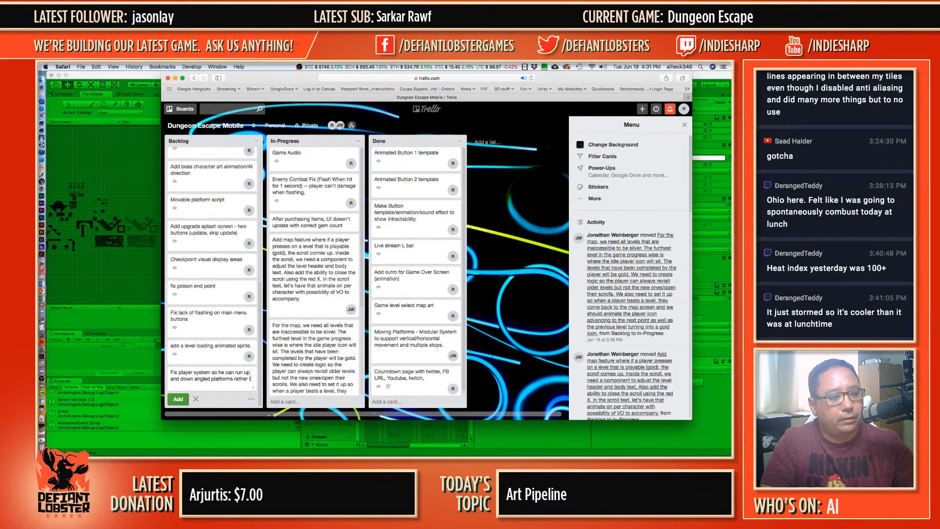
pyautogui.write('han have the jump animation.')
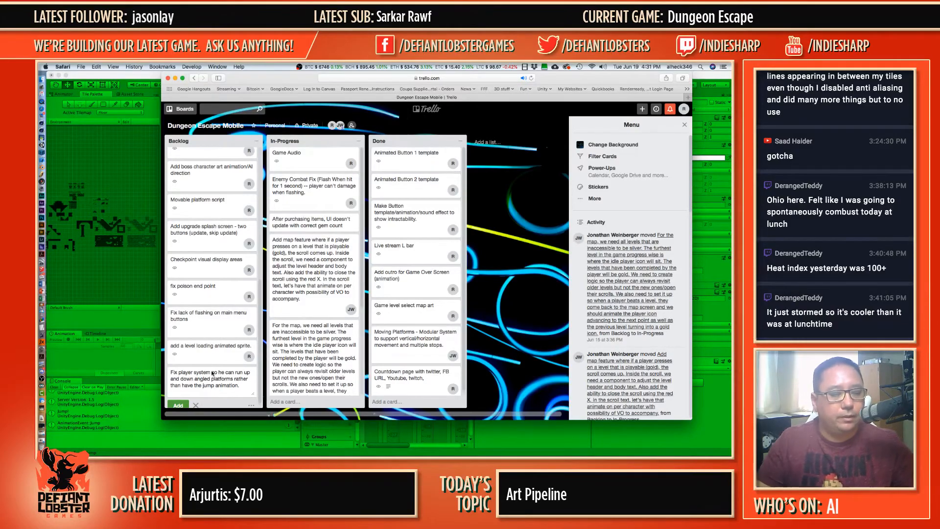
pyautogui.scroll(-1, 241, 383)
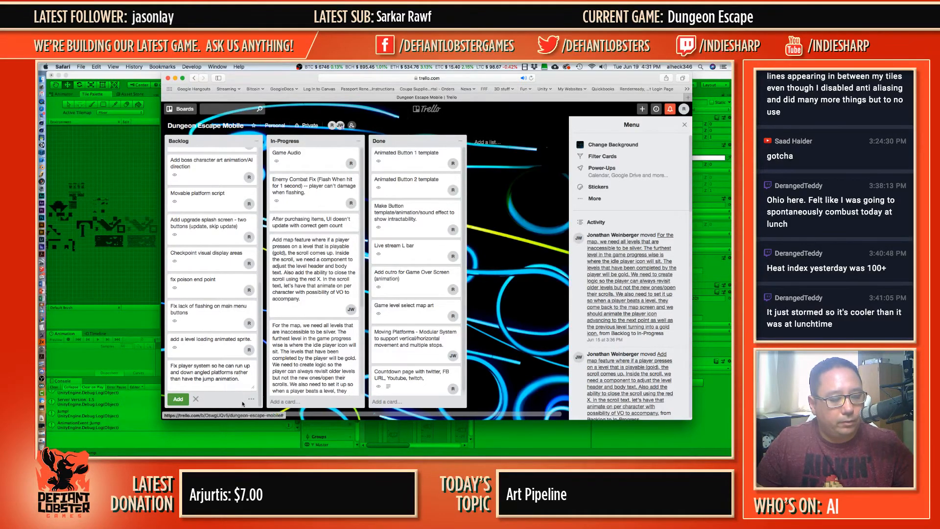
# Step: Assign the second board member to the new card, add it to the Backlog, and close the Trello window to return to Unity
pyautogui.click(251, 399)
pyautogui.click(275, 387)
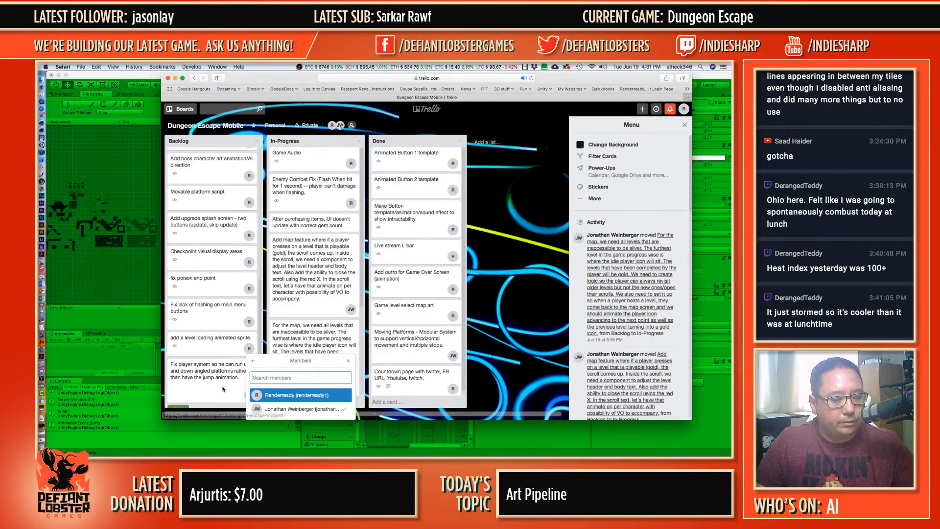
pyautogui.click(184, 399)
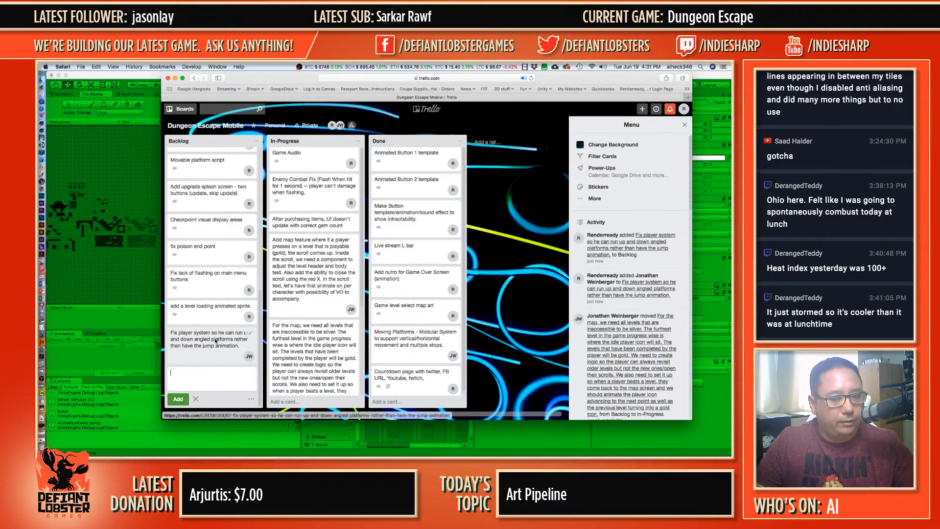
pyautogui.press('super+w')
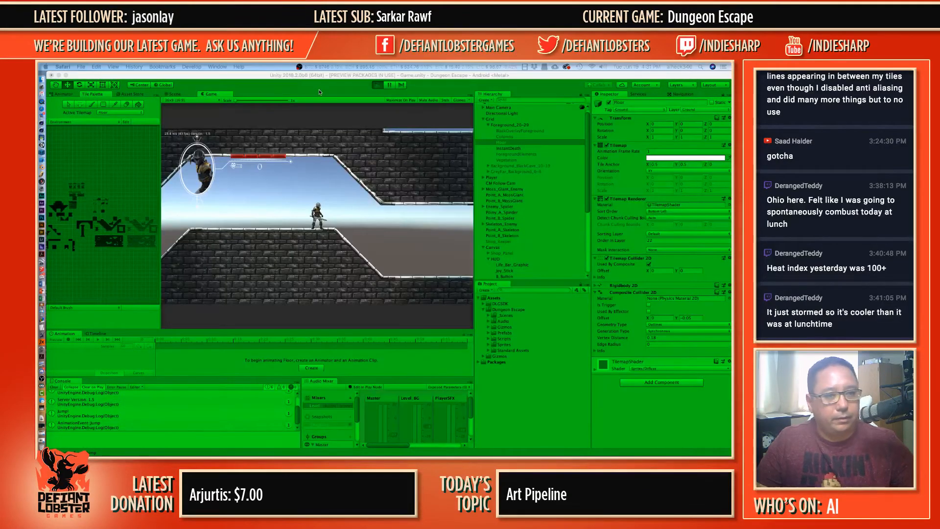
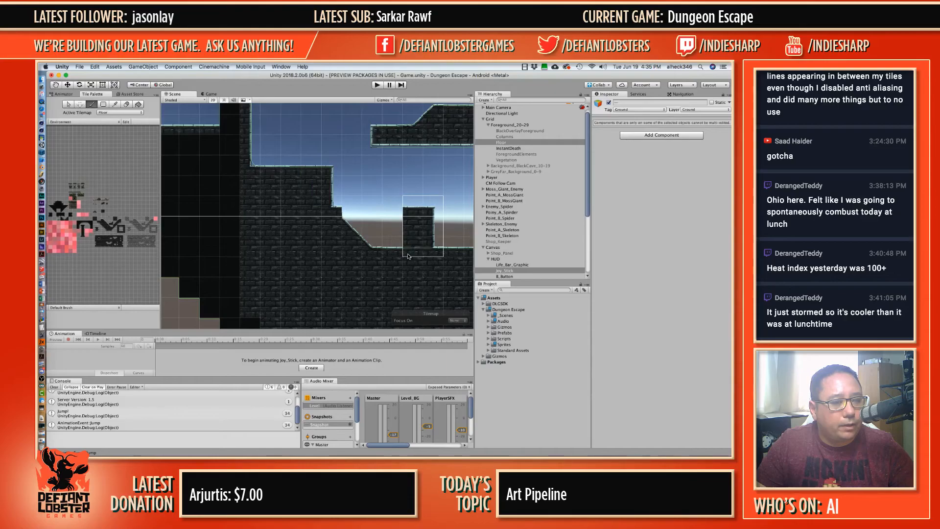
# Step: Undo the last three tile edits on the stepped brick wall above the slope
pyautogui.moveTo(408, 256); pyautogui.dragTo(371, 226)
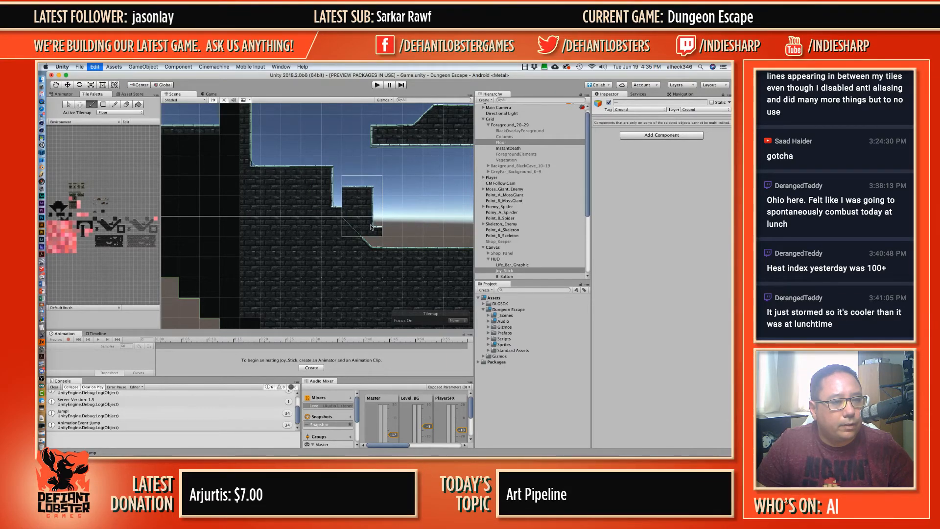
pyautogui.press('super+z')
pyautogui.press('super+z')
pyautogui.press('super+z')
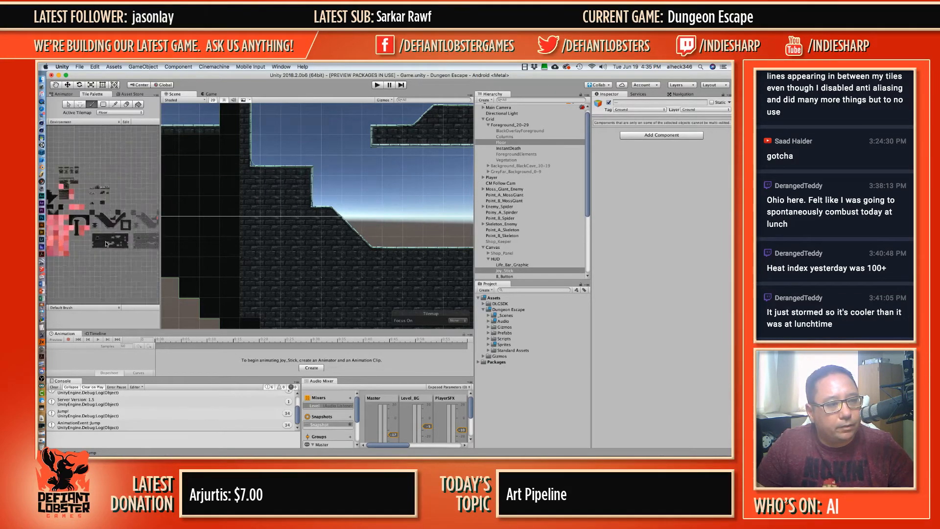
# Step: Pick a brick corner tile from the palette and paint bricks over the upper slope to square off the ledge
pyautogui.scroll(3, 105, 243)
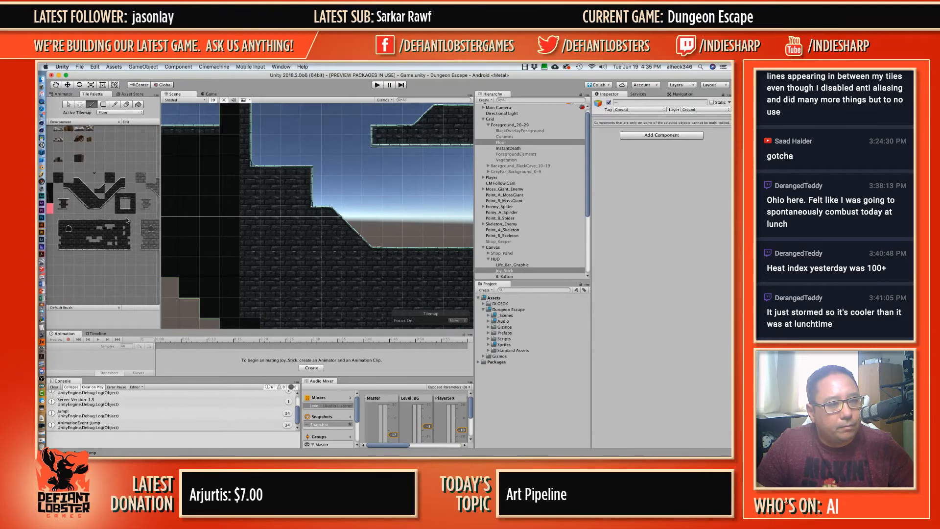
pyautogui.click(123, 225)
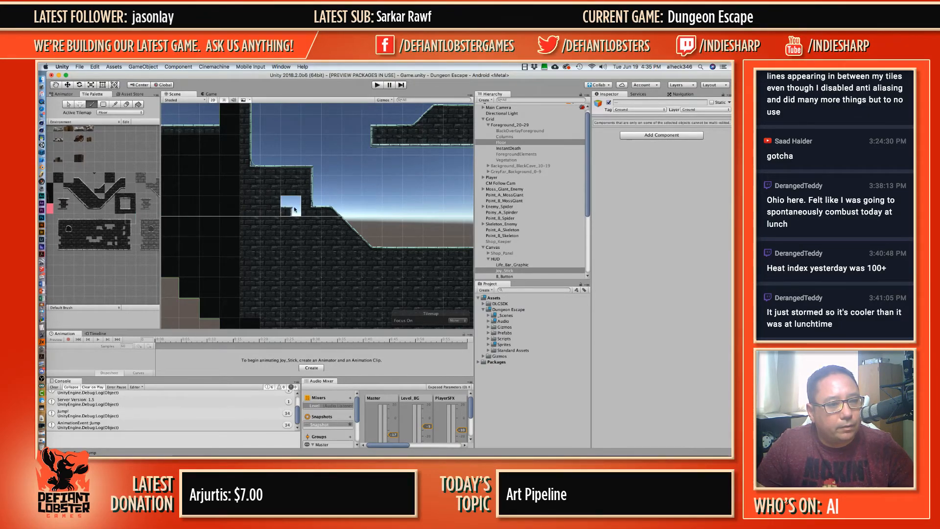
pyautogui.click(349, 208)
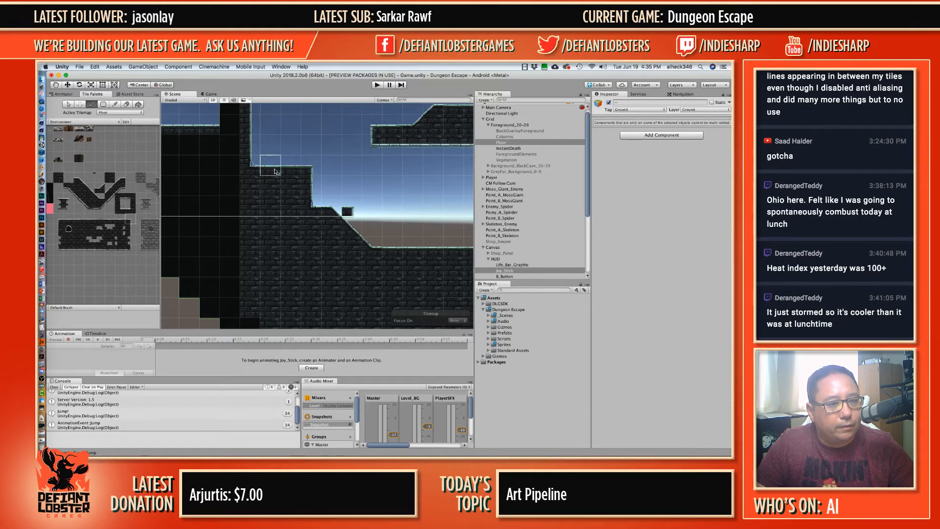
pyautogui.click(332, 208)
pyautogui.click(352, 227)
# Step: Sample the inner corner tile at the foot of the upper step and paint it at the base of the squared ledge
pyautogui.press('i')
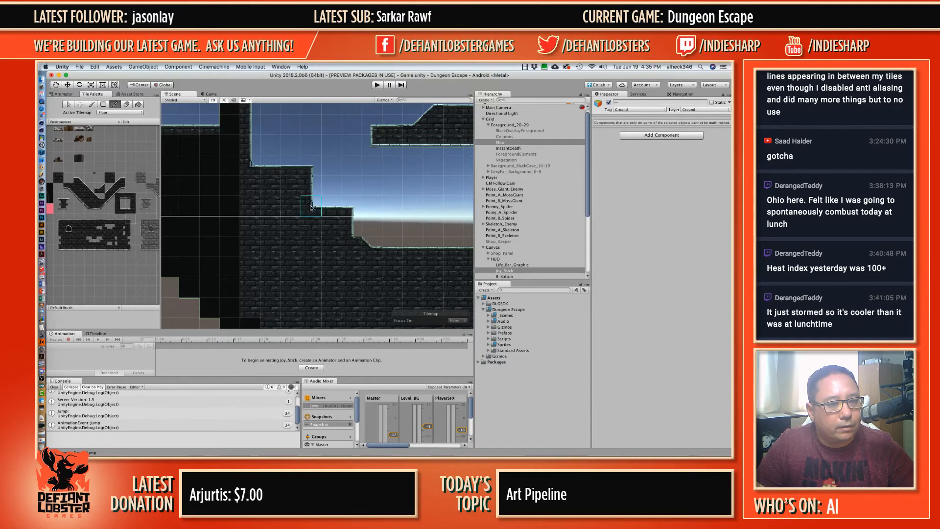
pyautogui.click(312, 208)
pyautogui.click(356, 243)
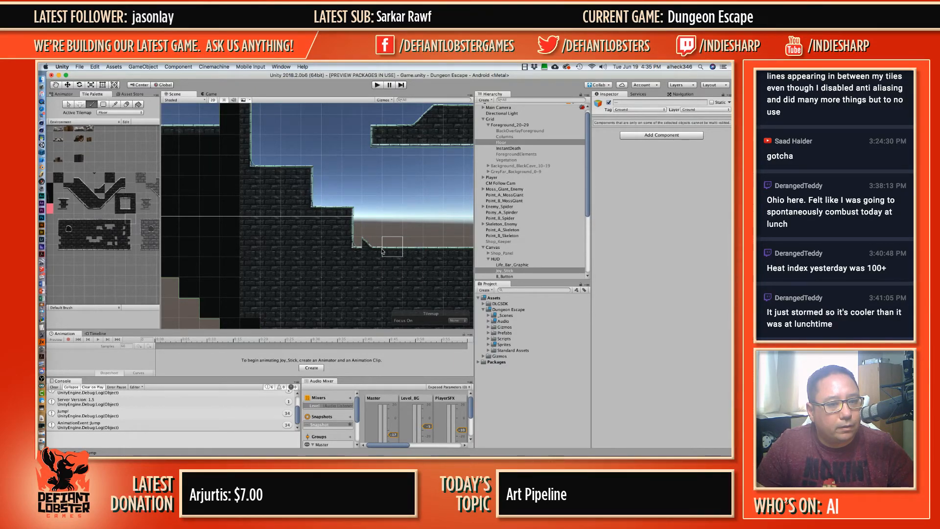
# Step: Examine the overall level layout, from the edited brick tunnels out to the surrounding cave mass and upper passages
pyautogui.scroll(-3, 435, 254)
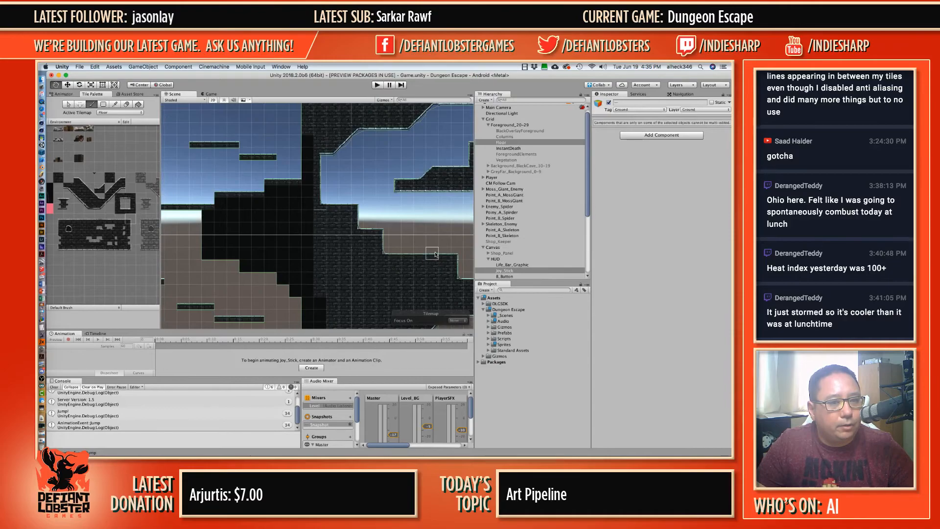
pyautogui.scroll(-5, 293, 269)
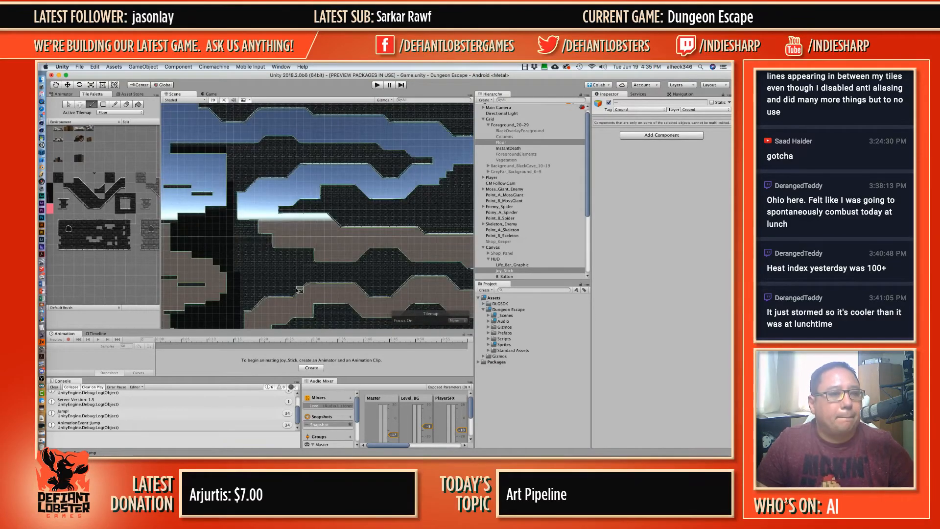
pyautogui.moveTo(299, 275); pyautogui.dragTo(364, 186, button='middle')
pyautogui.scroll(-5, 289, 261)
pyautogui.scroll(-5, 350, 164)
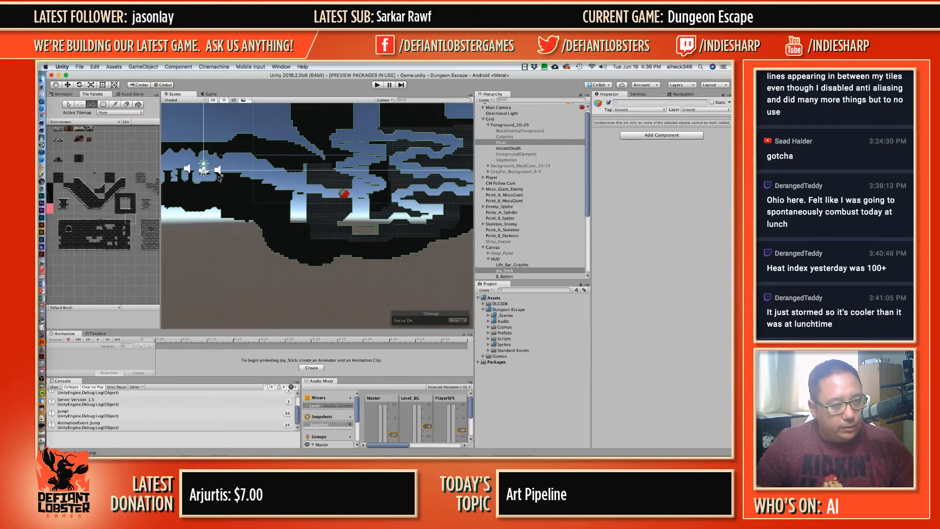
pyautogui.moveTo(380, 187); pyautogui.dragTo(378, 226, button='middle')
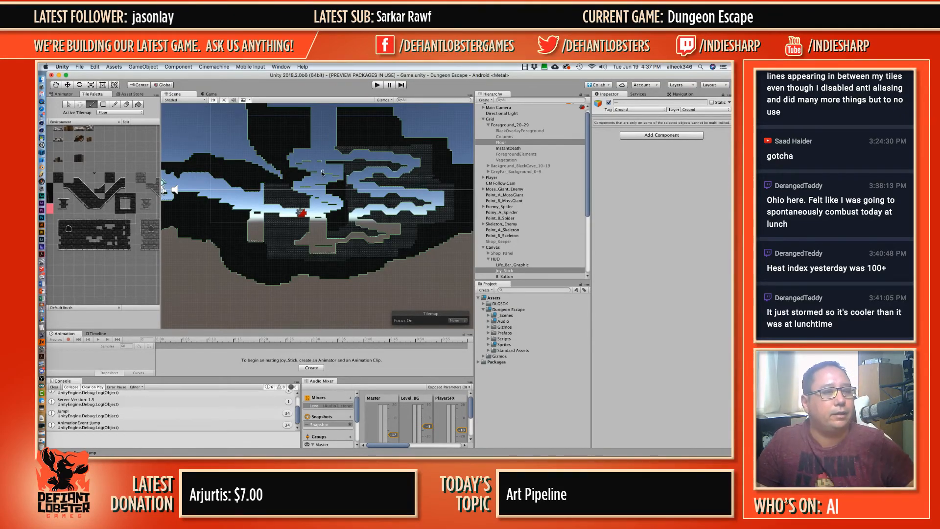
pyautogui.scroll(5, 98, 186)
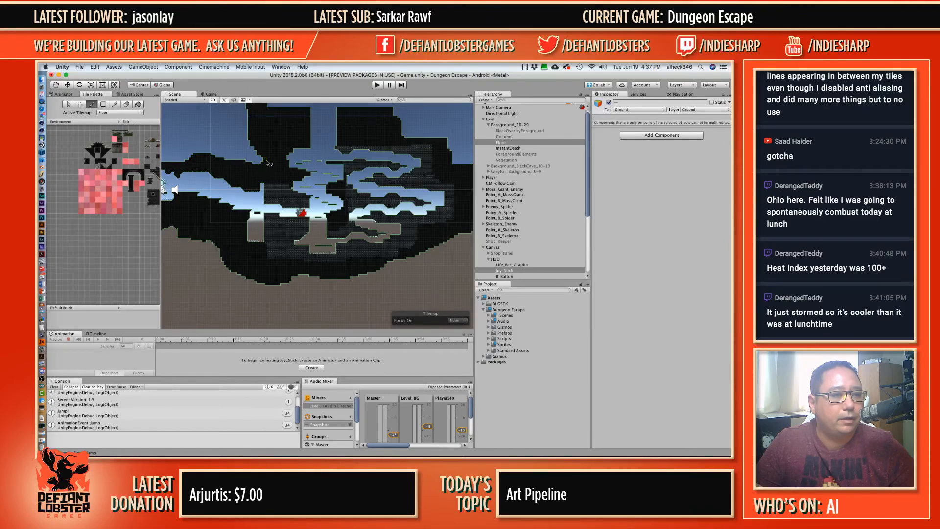
pyautogui.scroll(-2, 255, 181)
pyautogui.moveTo(255, 181); pyautogui.dragTo(242, 214, button='middle')
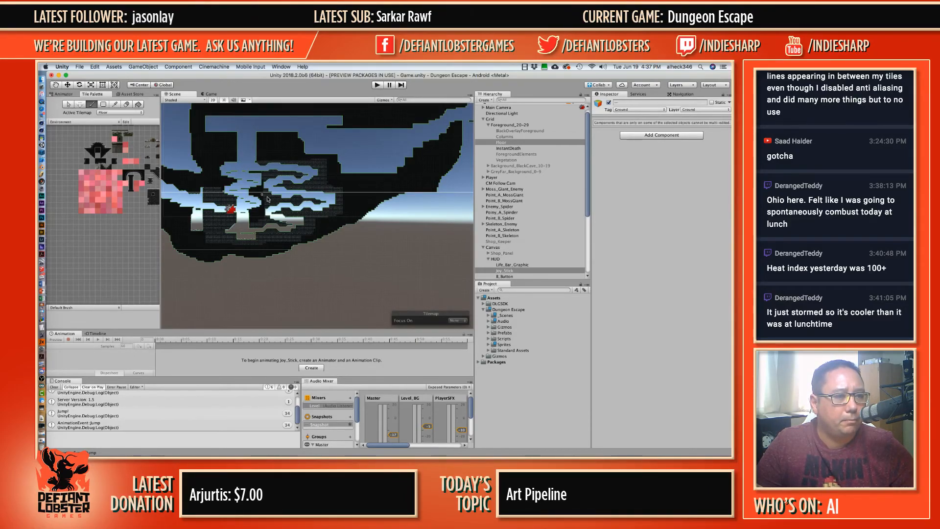
pyautogui.moveTo(319, 203); pyautogui.dragTo(256, 201, button='middle')
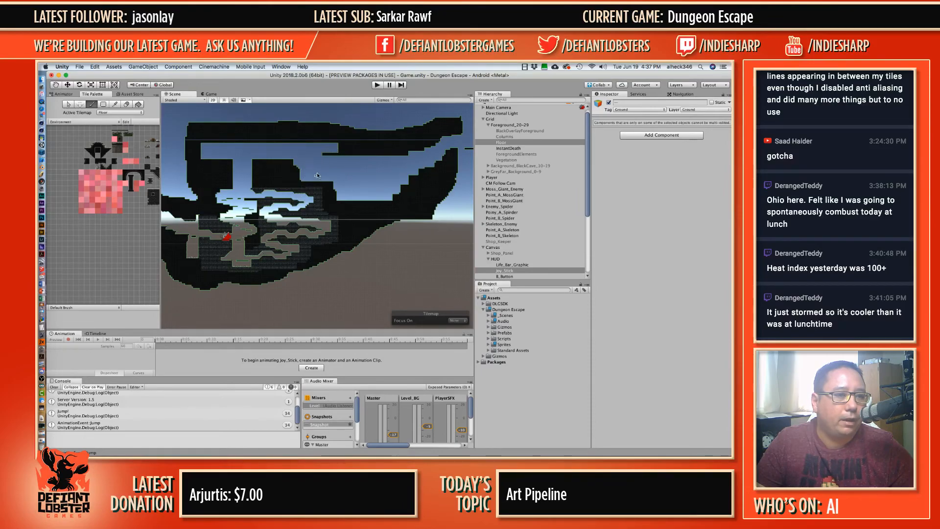
# Step: Inspect the floating platforms beyond the cave's far opening, and go back over the central tunnel network
pyautogui.scroll(5, 349, 183)
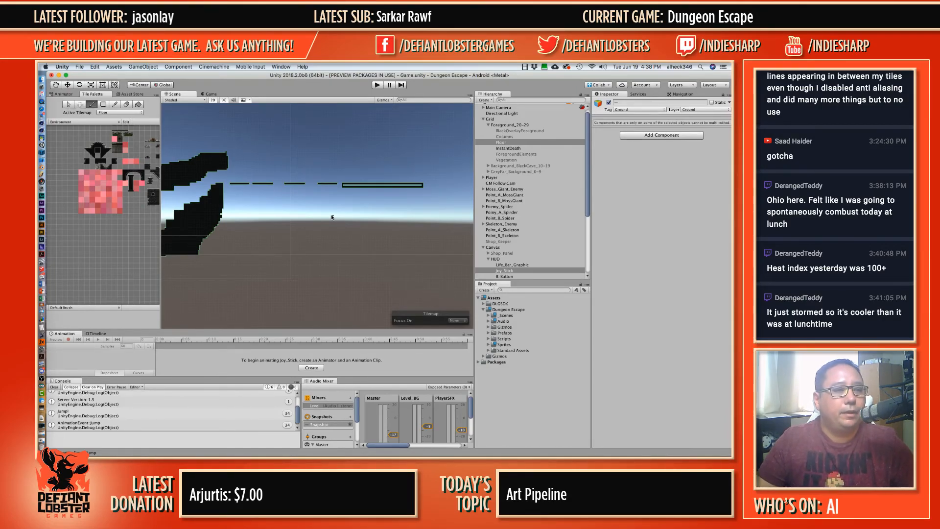
pyautogui.scroll(5, 240, 195)
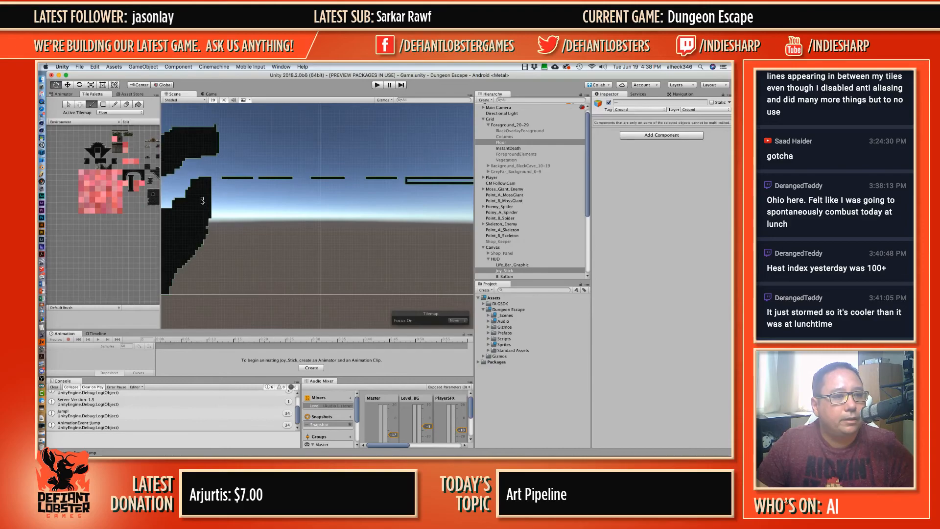
pyautogui.moveTo(203, 199); pyautogui.dragTo(419, 157, button='middle')
pyautogui.moveTo(227, 237); pyautogui.dragTo(330, 204, button='middle')
pyautogui.moveTo(243, 214); pyautogui.dragTo(419, 175, button='middle')
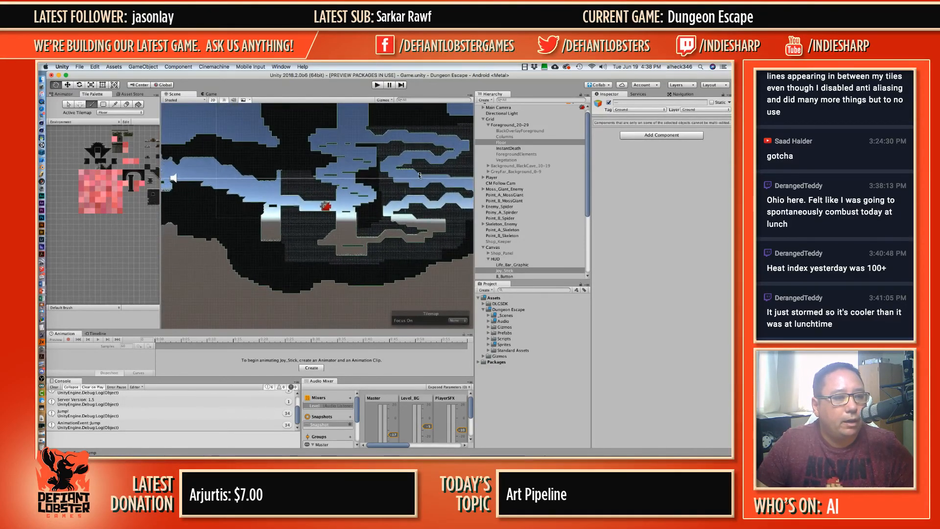